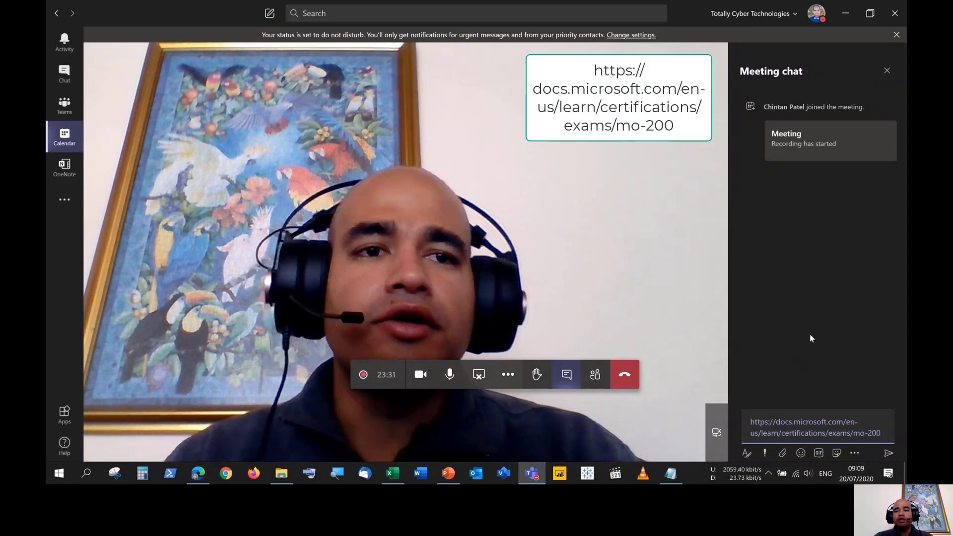
Send the MO-200 exam link in the meeting chat, followed by the YouTube channel link copied from Common Links.txt
key(Return)
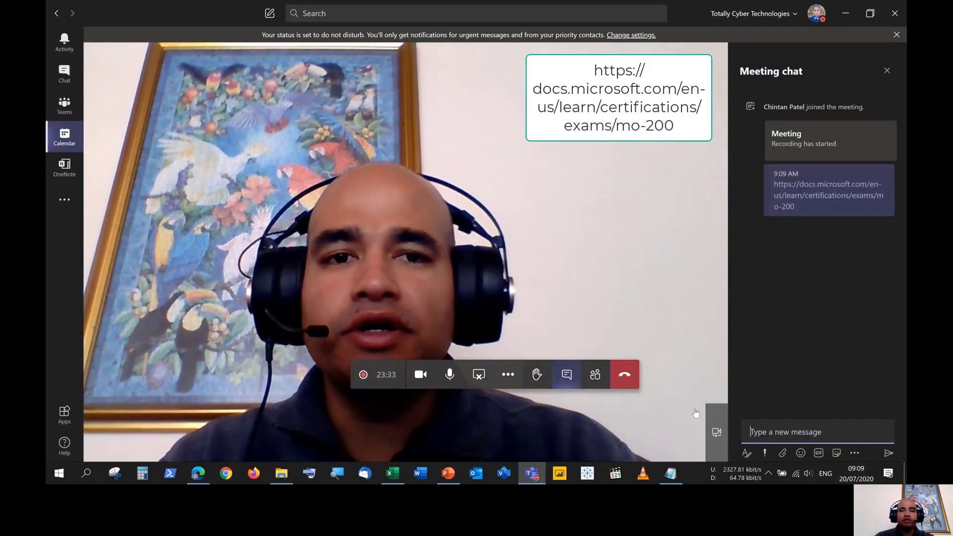
click(670, 473)
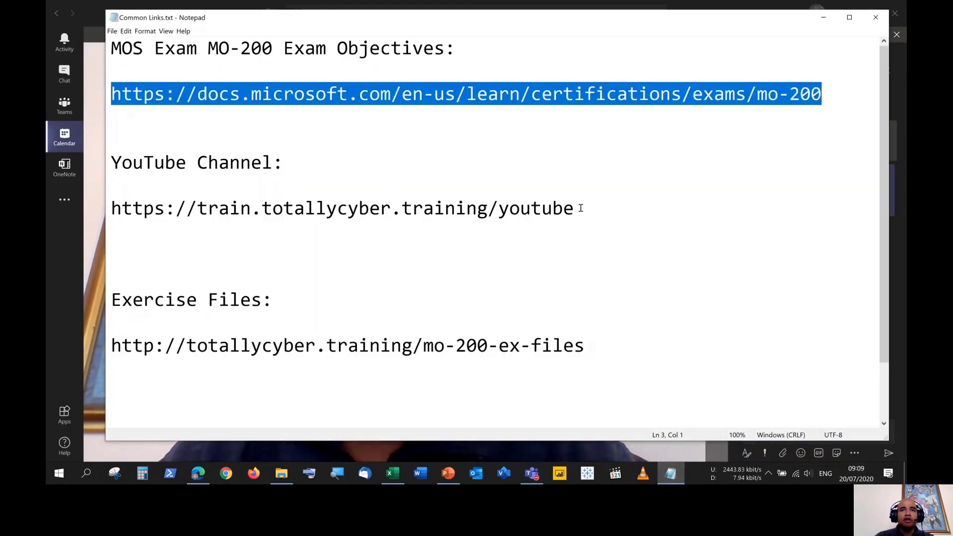
drag(578, 208, 116, 206)
key(ctrl+c)
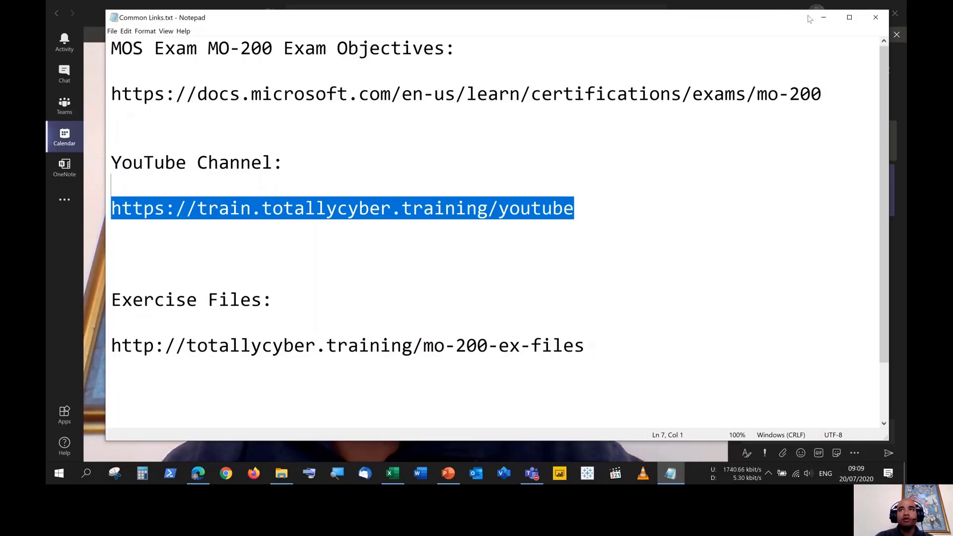
key(alt+Tab)
key(ctrl+v)
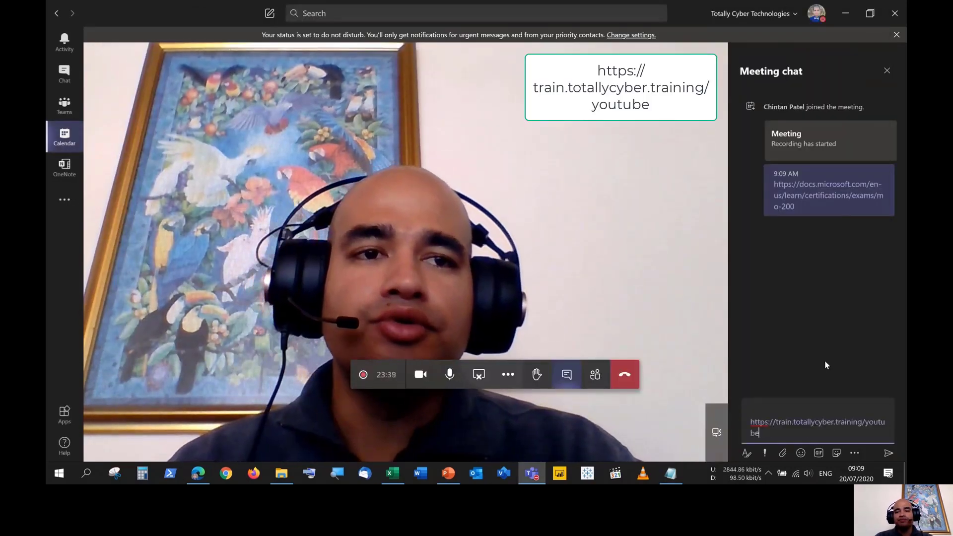
key(Return)
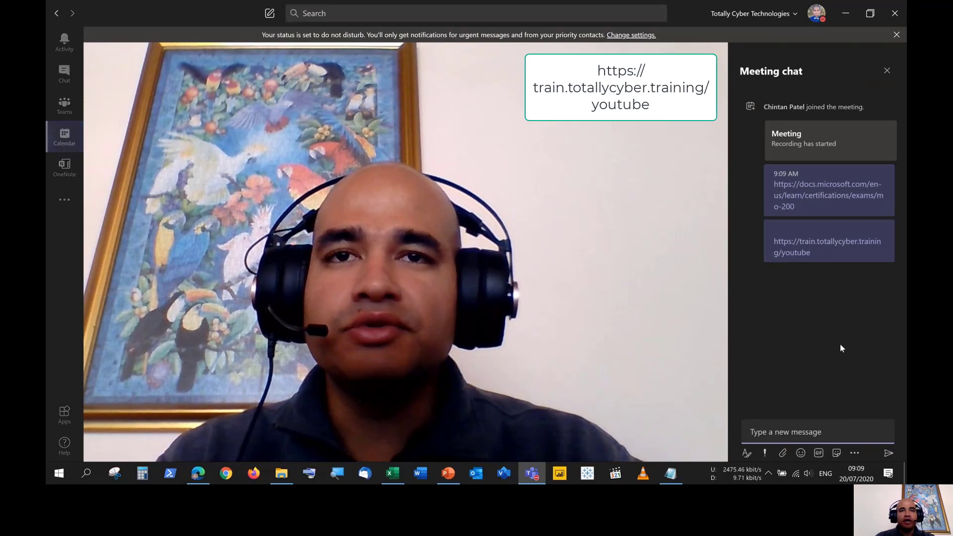
key(alt+Tab)
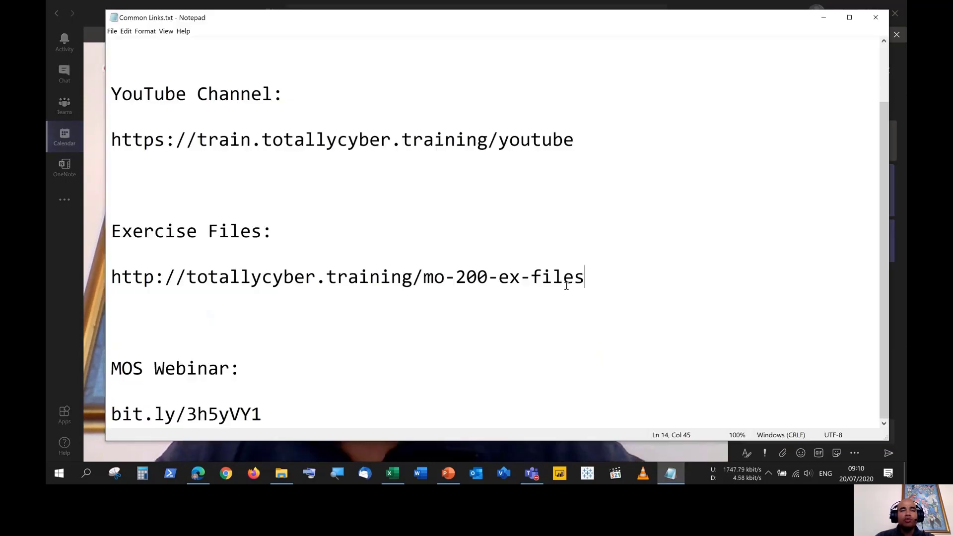
drag(584, 277, 82, 285)
key(ctrl+c)
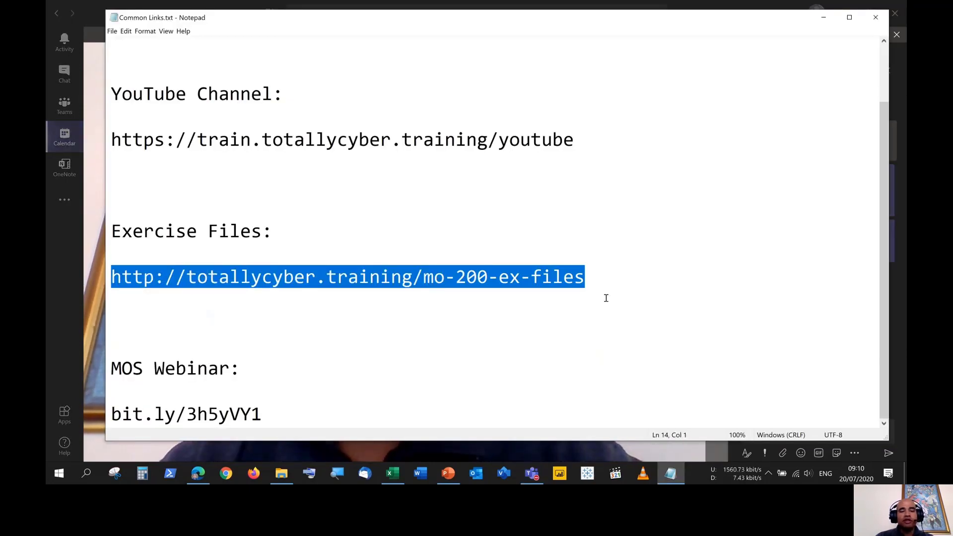
click(830, 21)
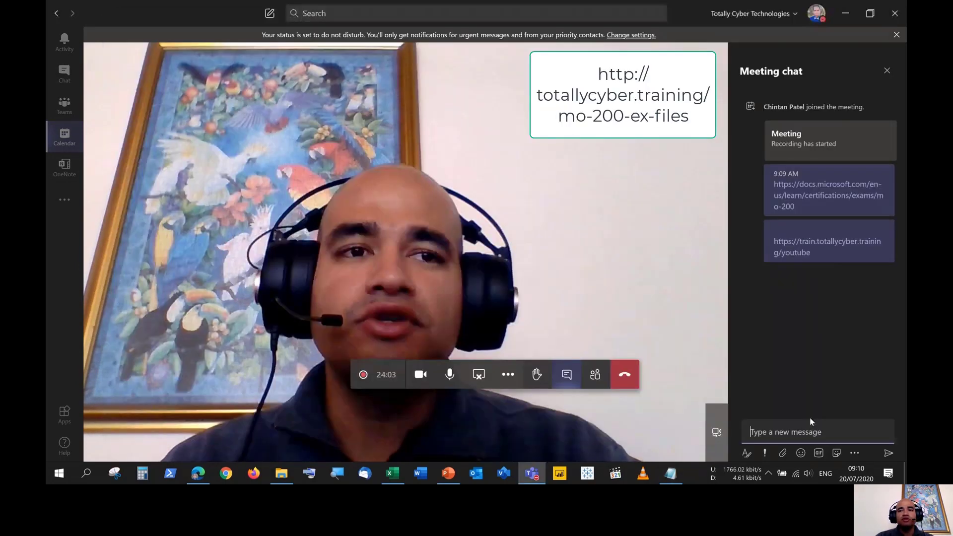
key(ctrl+v)
key(Return)
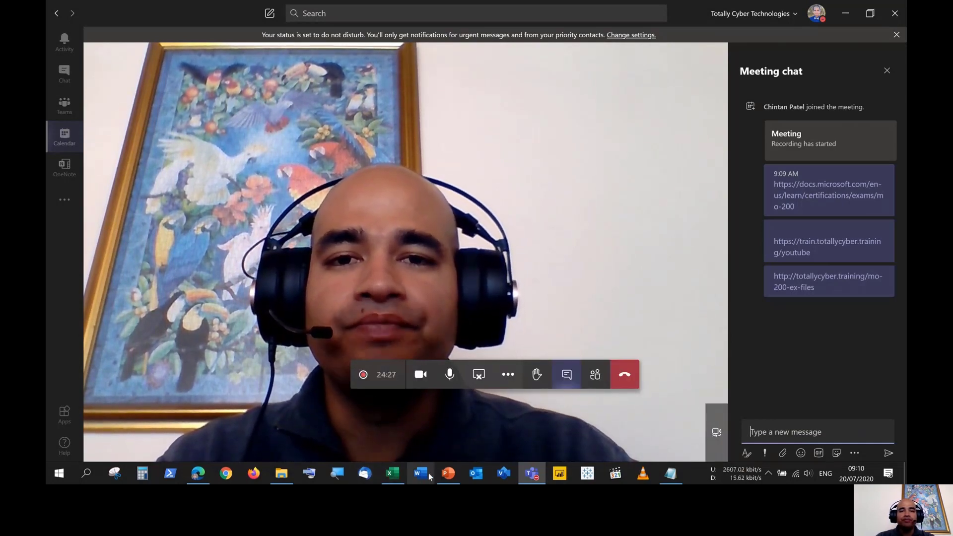
Copy the MOS Webinar link bit.ly/3h5yVY1 from Common Links.txt and send it in the meeting chat
mouse_move(287, 480)
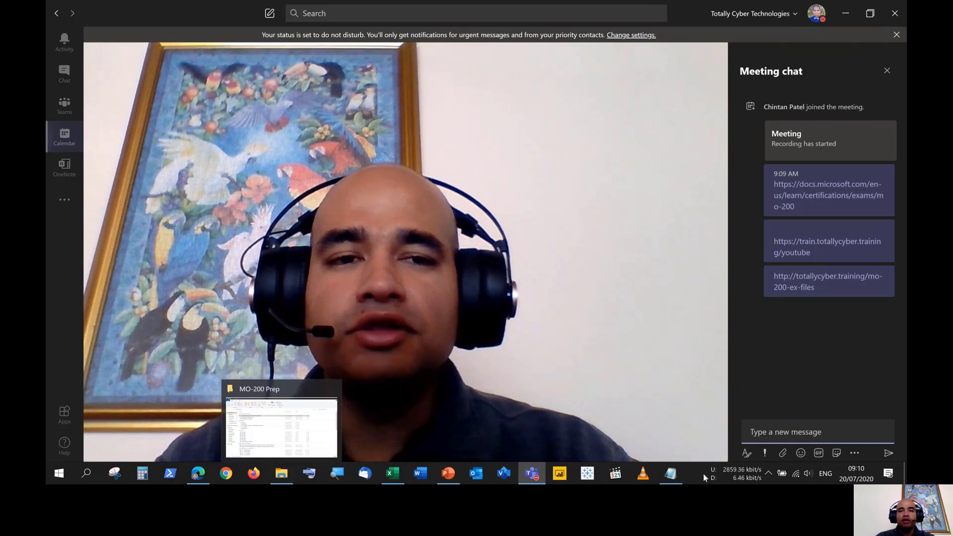
click(671, 473)
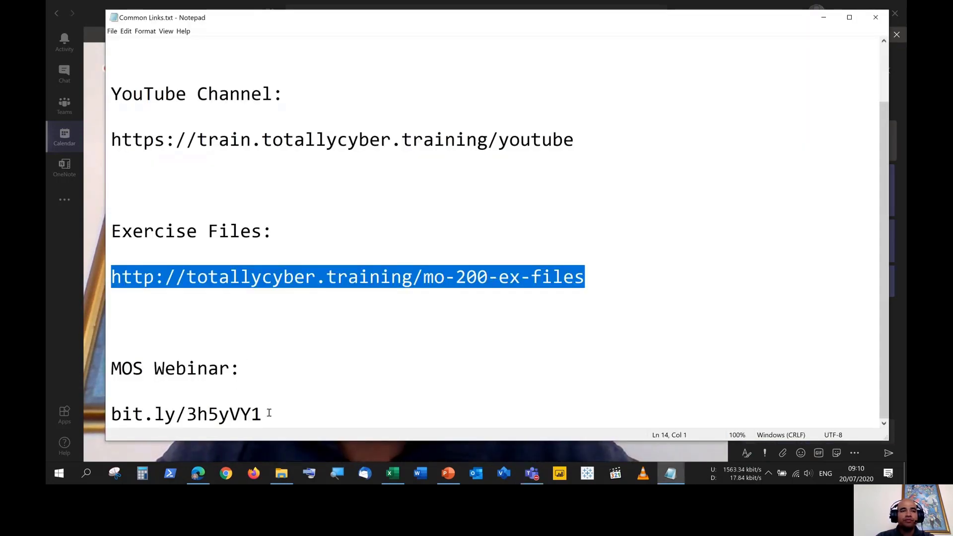
drag(263, 414, 111, 413)
key(ctrl+c)
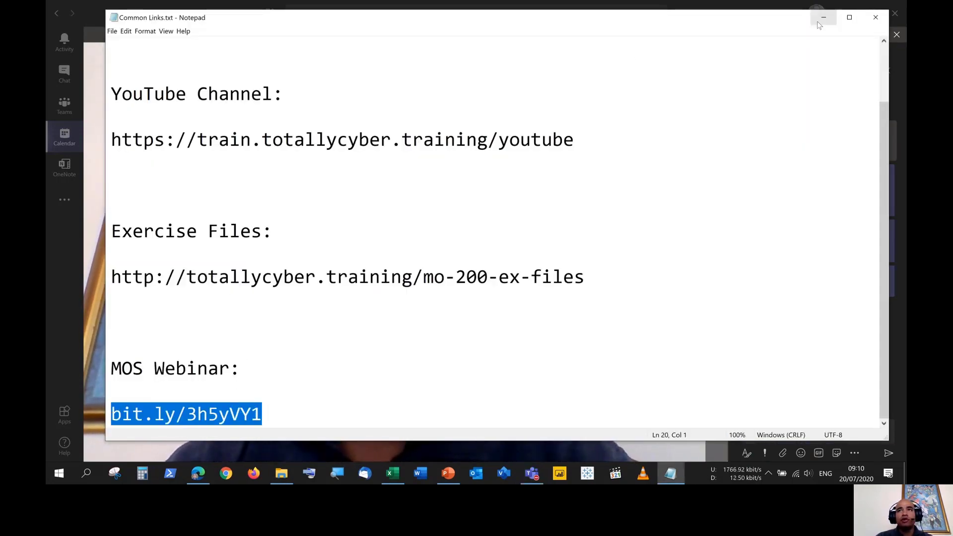
click(823, 17)
key(ctrl+v)
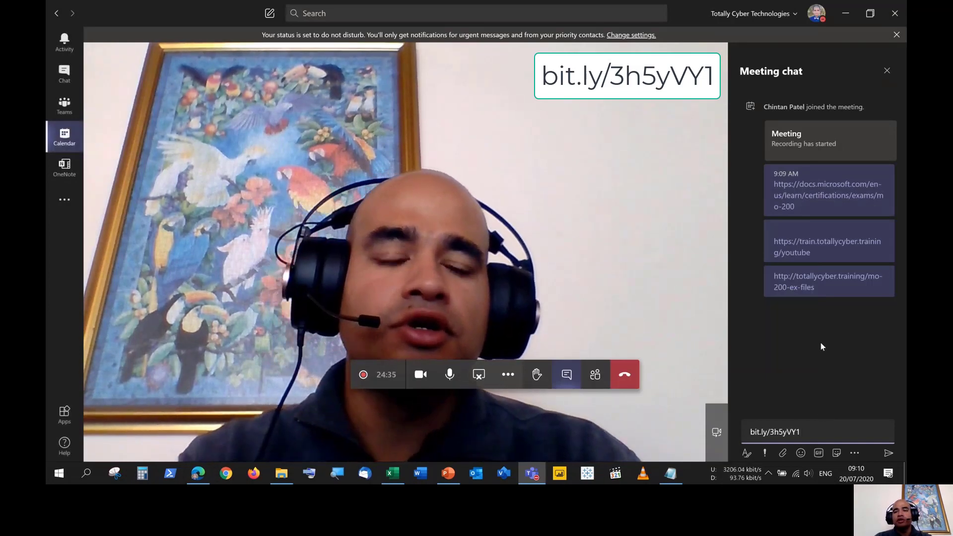
key(Return)
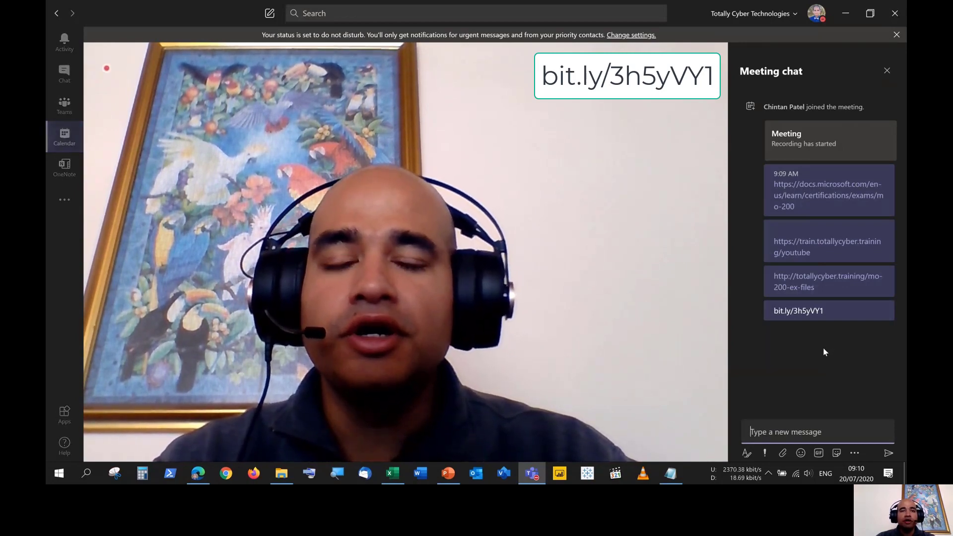
Minimize the meeting, browser and presentation windows, and switch to the Contoso Inventory.xlsx workbook in Excel
mouse_move(826, 371)
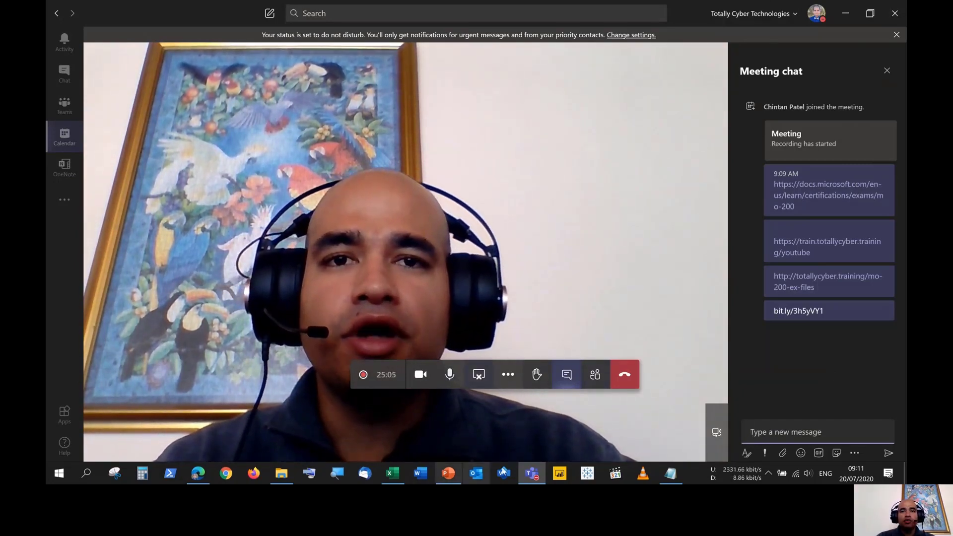
click(849, 14)
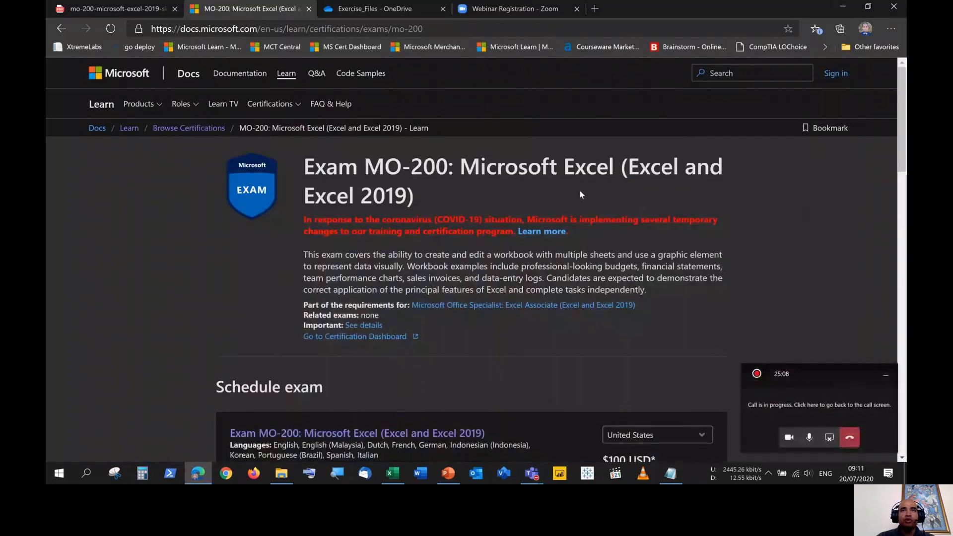
click(847, 12)
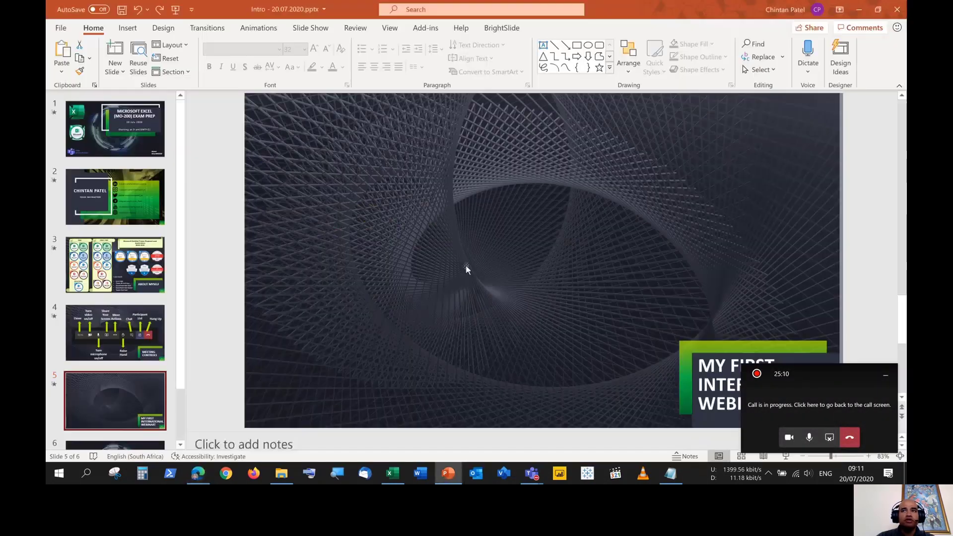
click(861, 12)
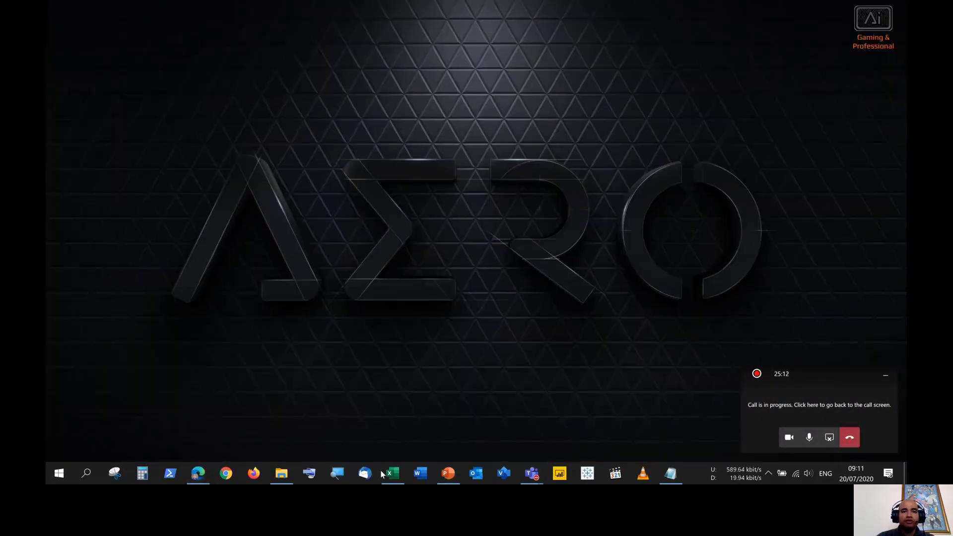
mouse_move(392, 473)
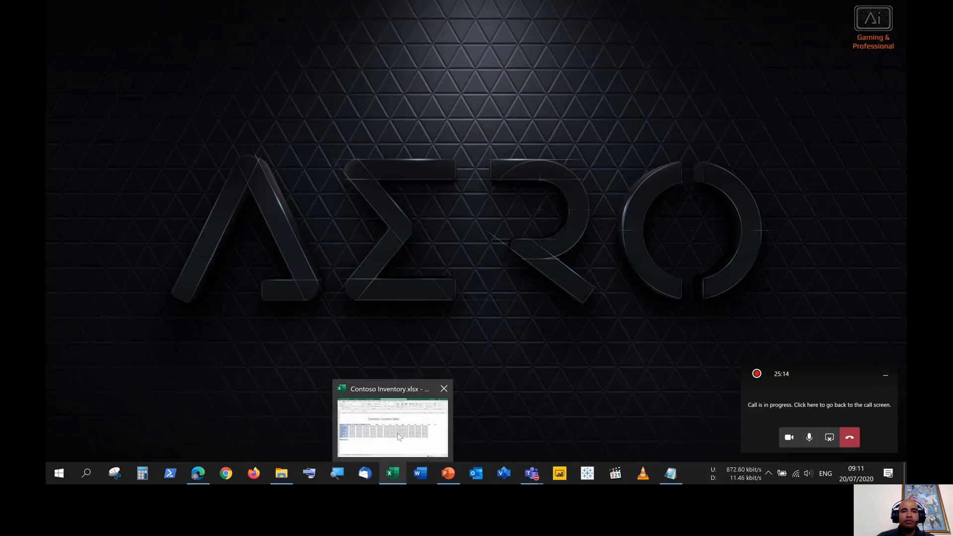
click(397, 436)
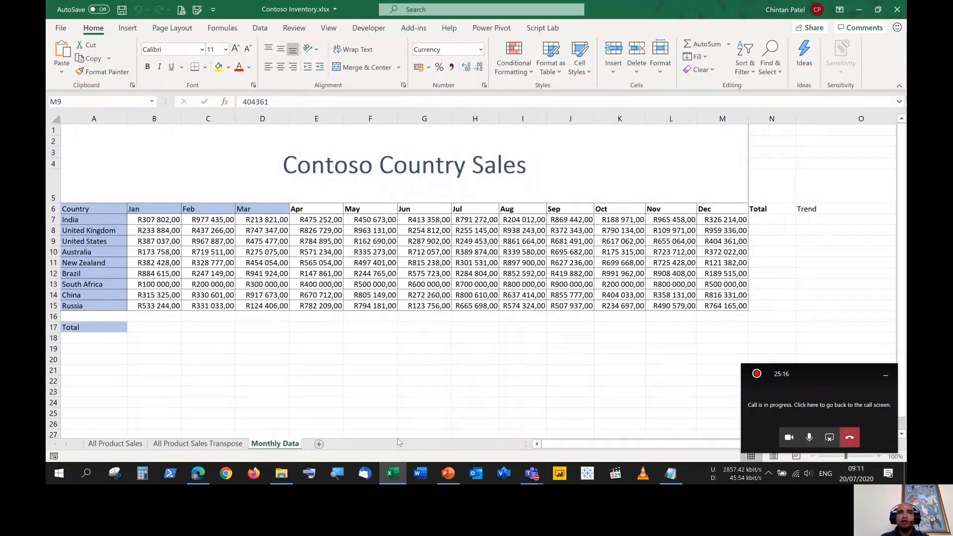
View the Manage Data Cells and Ranges folder inside Exercise_Files, and return to the Contoso Inventory workbook with the call window minimized
click(281, 473)
double_click(187, 201)
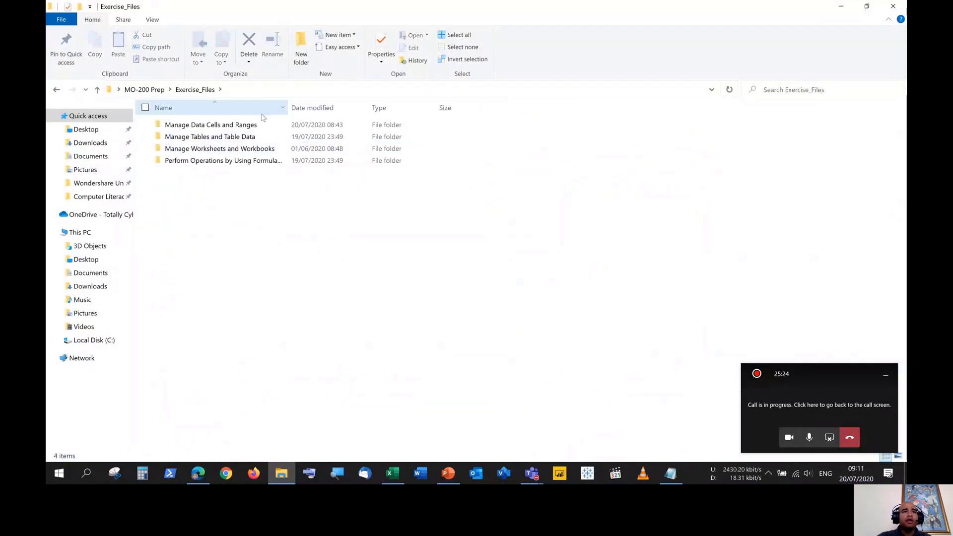
double_click(227, 125)
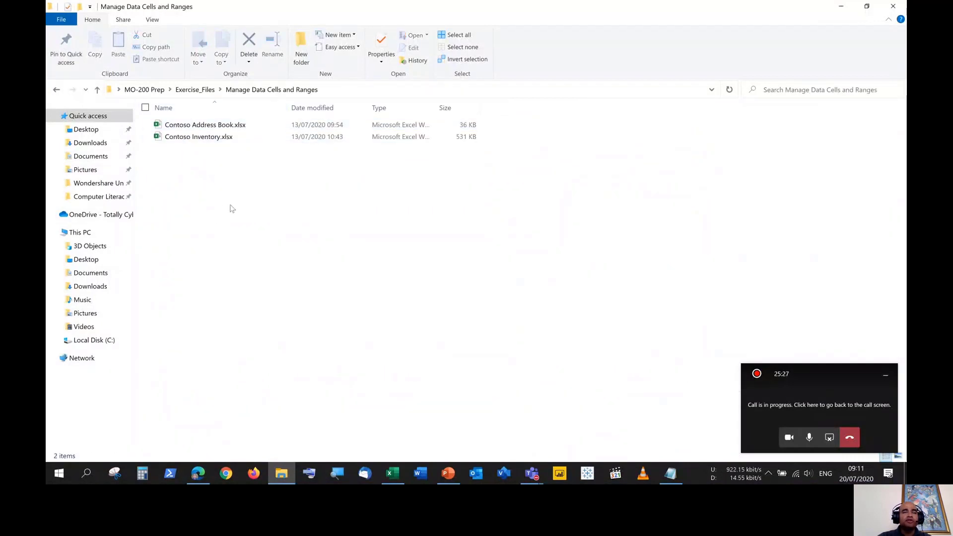
click(848, 9)
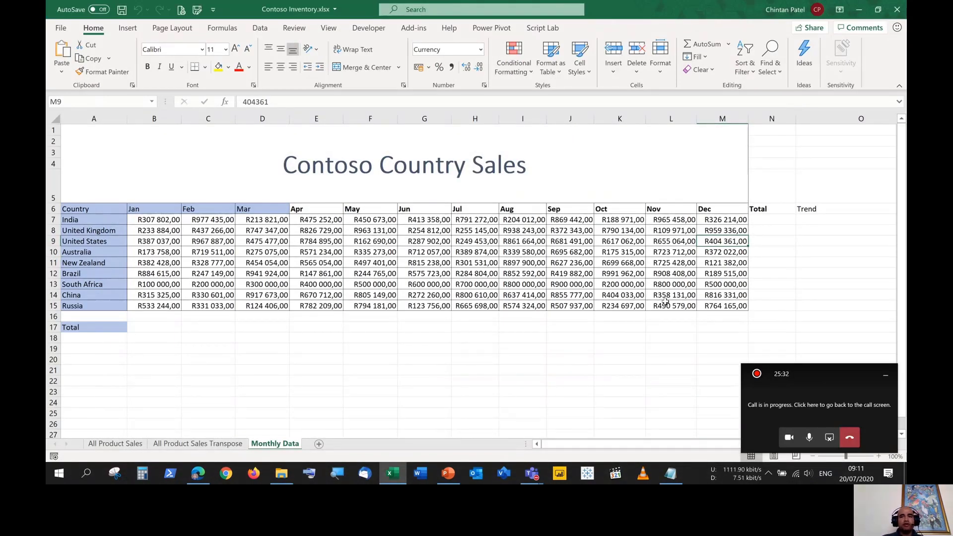
click(886, 379)
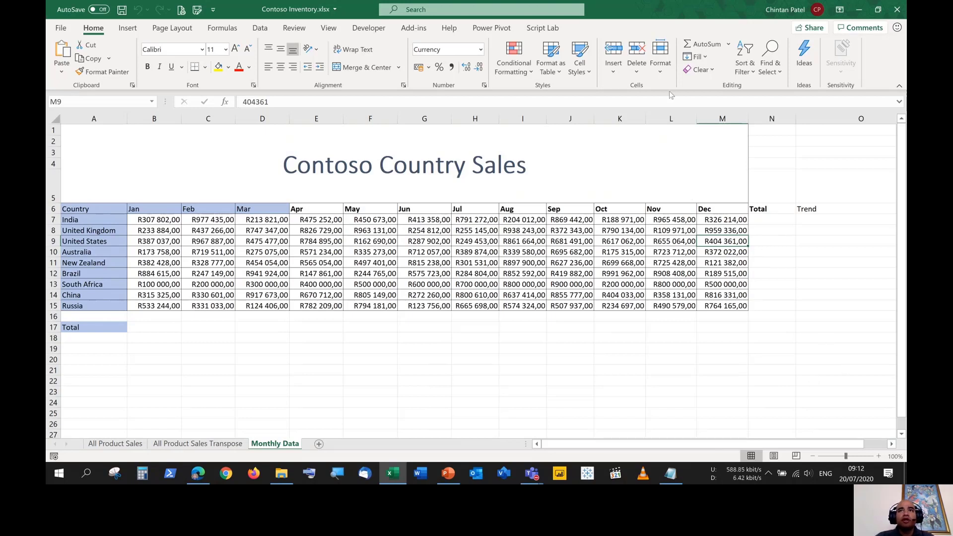
Review the Clear options for cell contents, formats, comments and hyperlinks without applying any of them
click(700, 69)
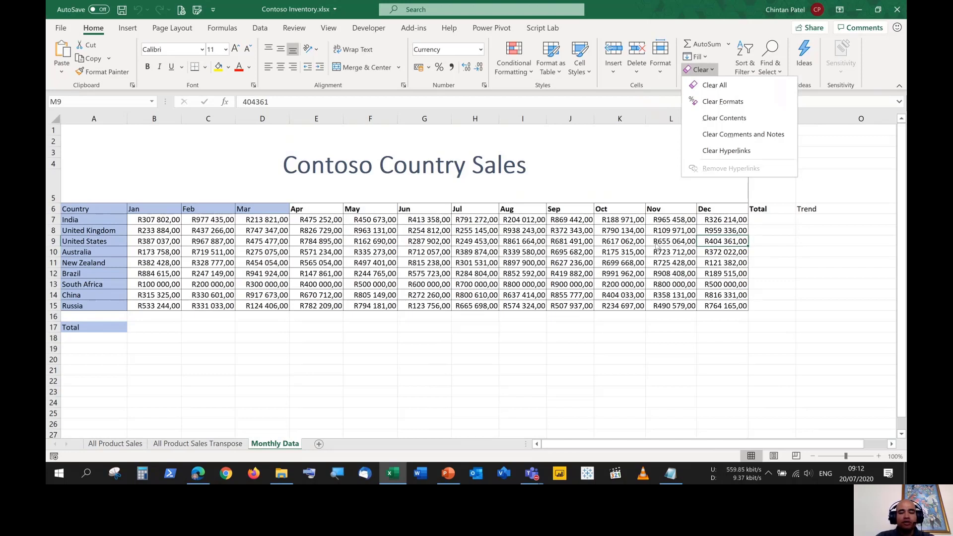
click(557, 342)
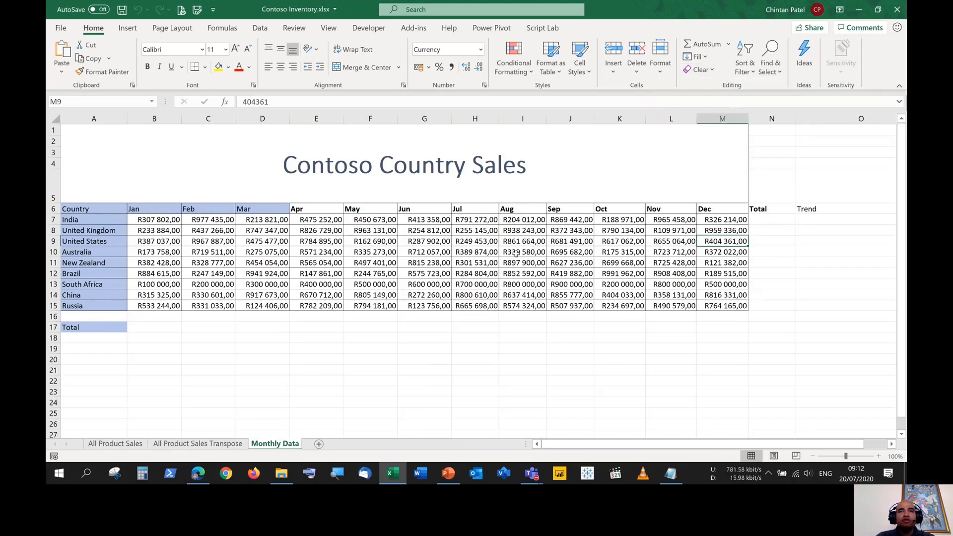
click(717, 70)
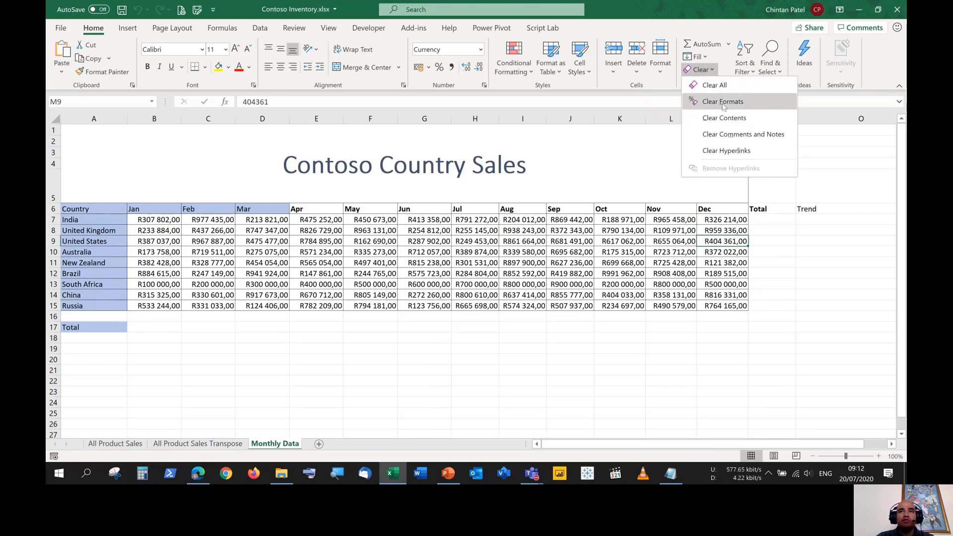
click(713, 72)
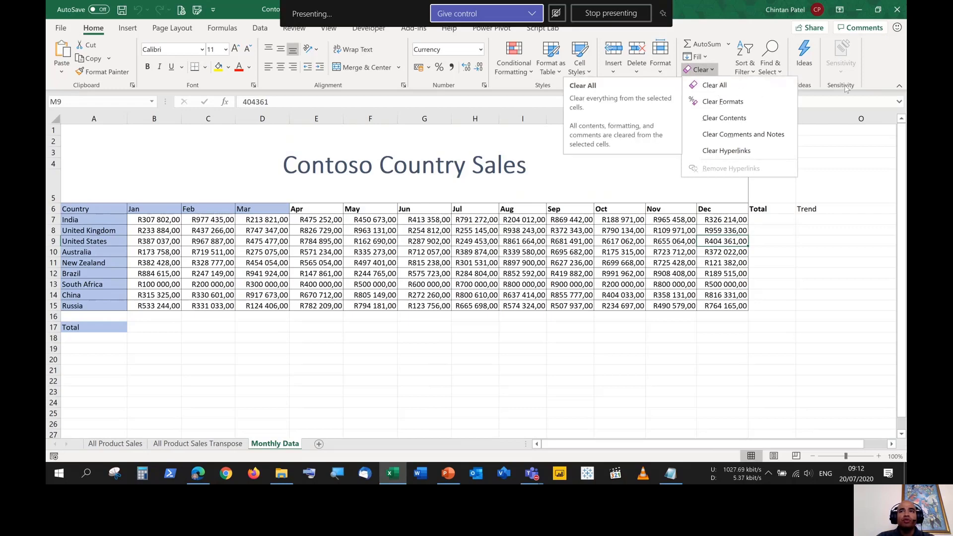
click(887, 77)
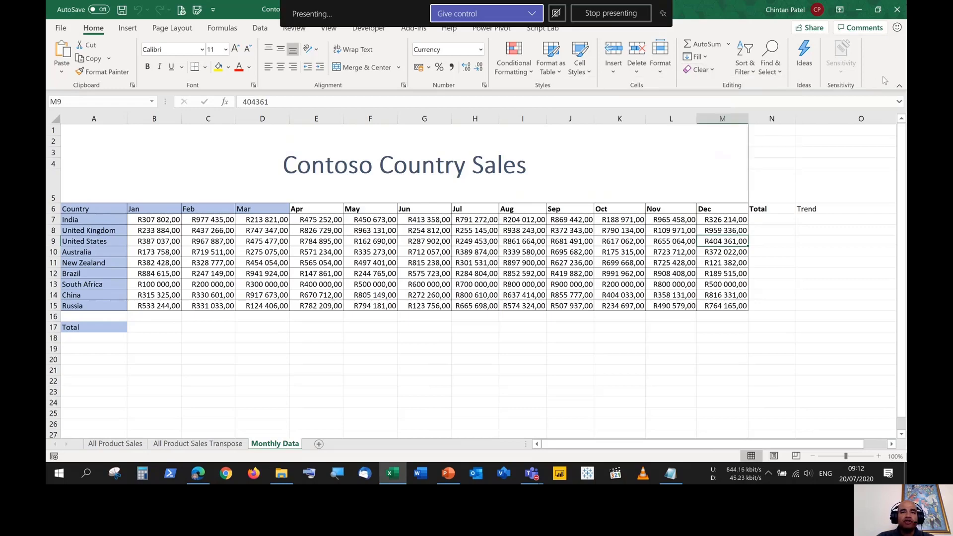
click(512, 331)
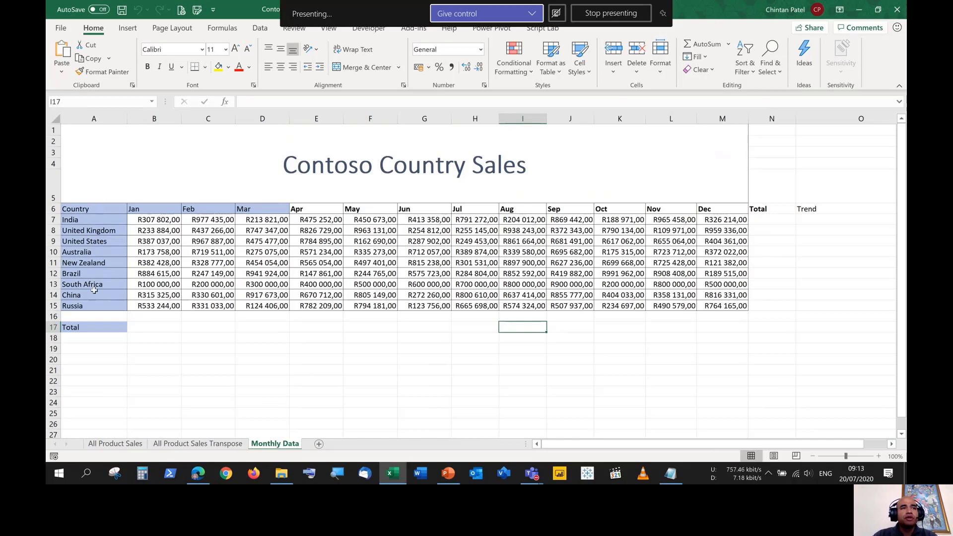
Compare the formatting of the country column A6:A15, the Apr to Dec headers and the Mar header in row 6
drag(107, 209, 109, 305)
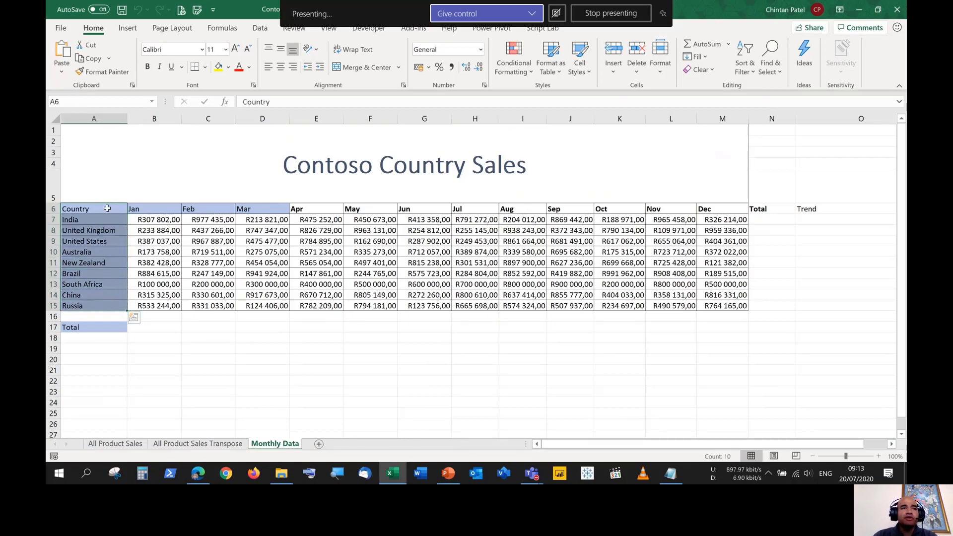
click(103, 254)
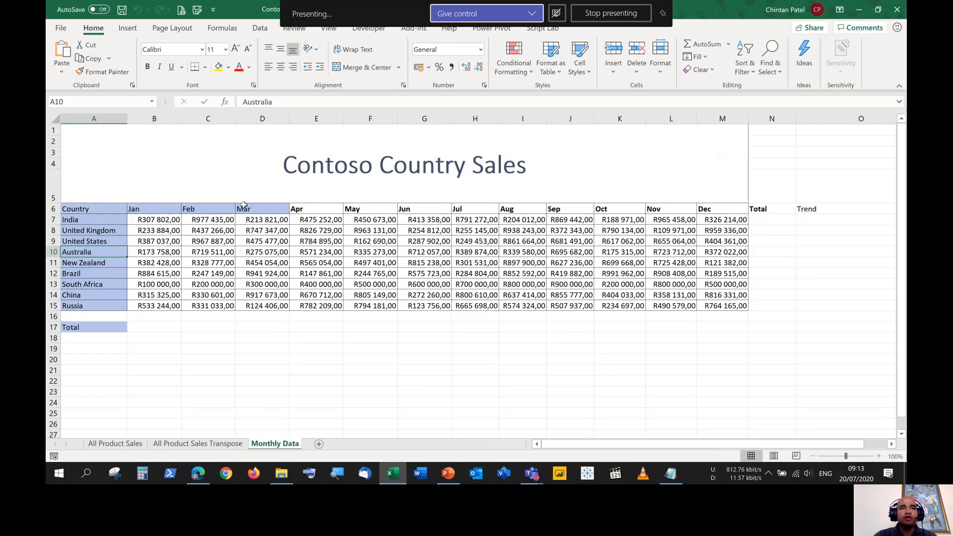
click(317, 209)
click(375, 210)
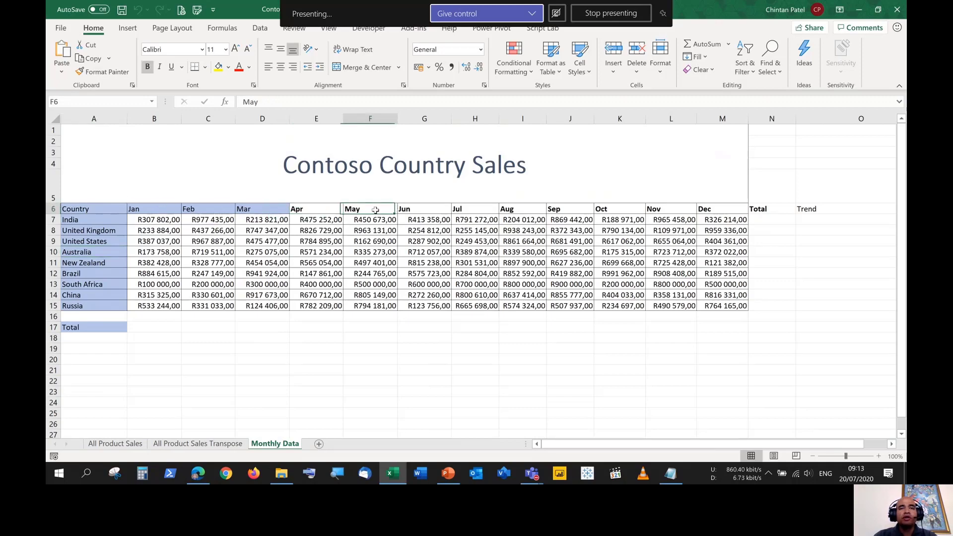
drag(375, 210, 739, 210)
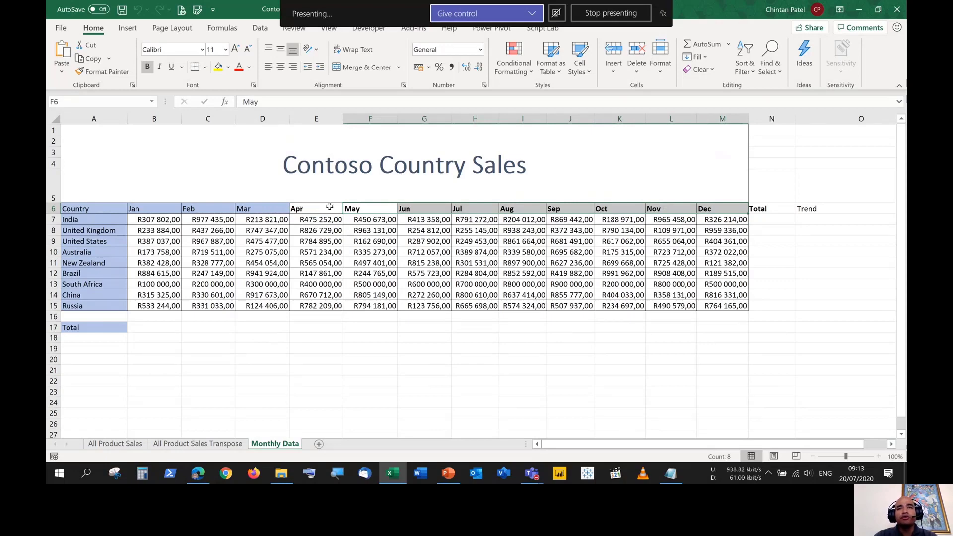
click(255, 208)
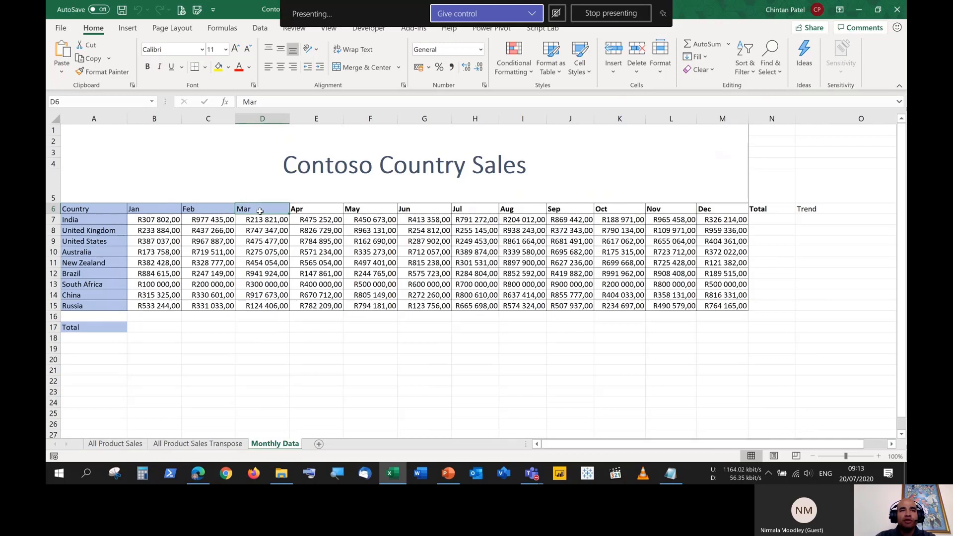
Apply the Mar header's formatting to the Apr to Dec headers in E6:M6 with the Format Painter
click(317, 211)
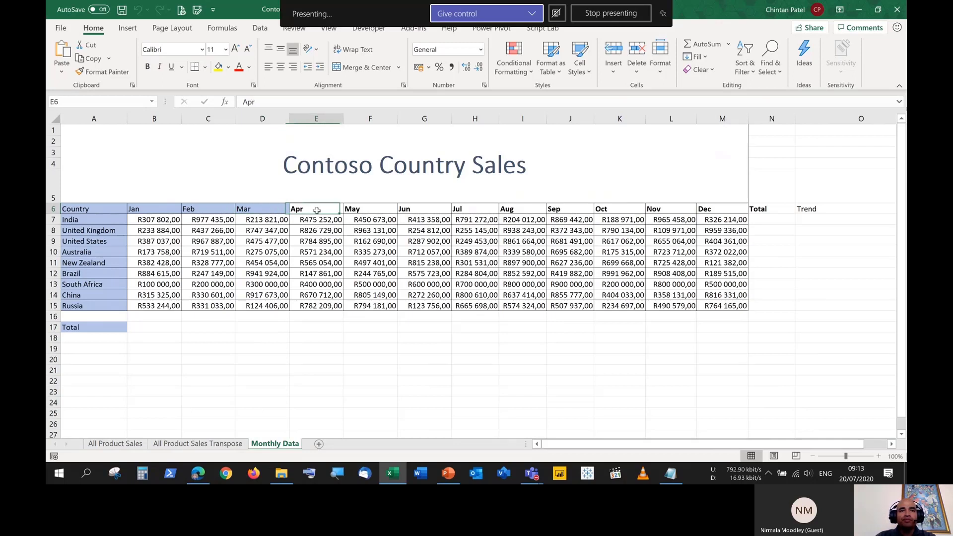
drag(317, 210, 733, 208)
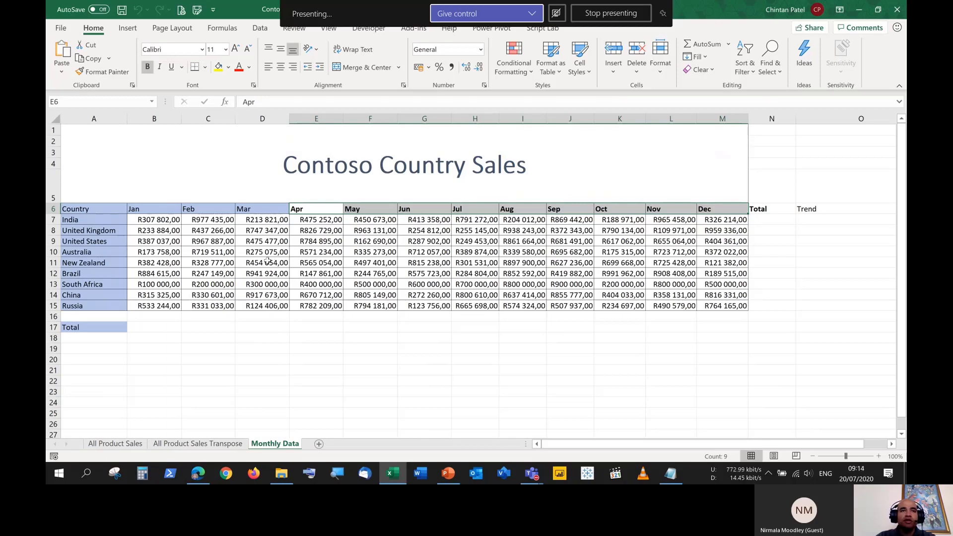
click(247, 210)
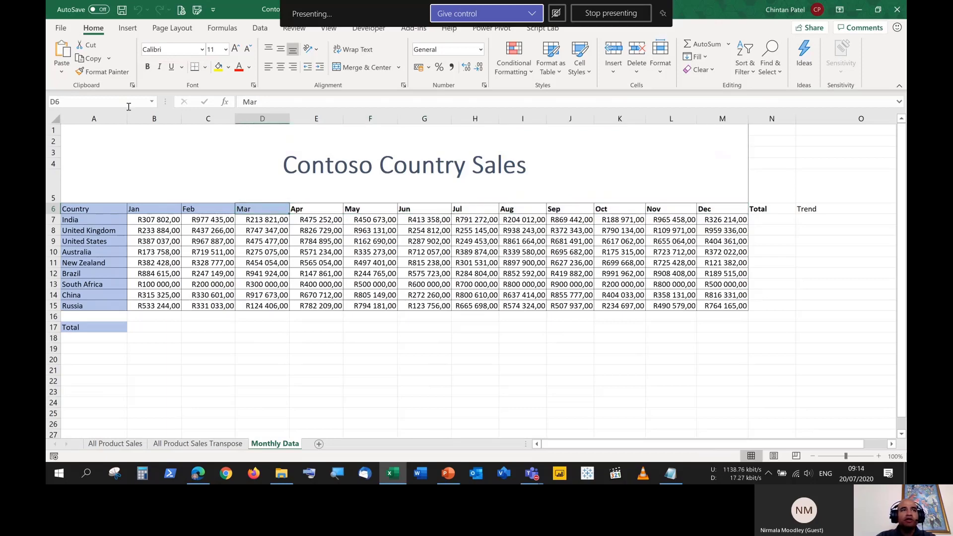
click(98, 72)
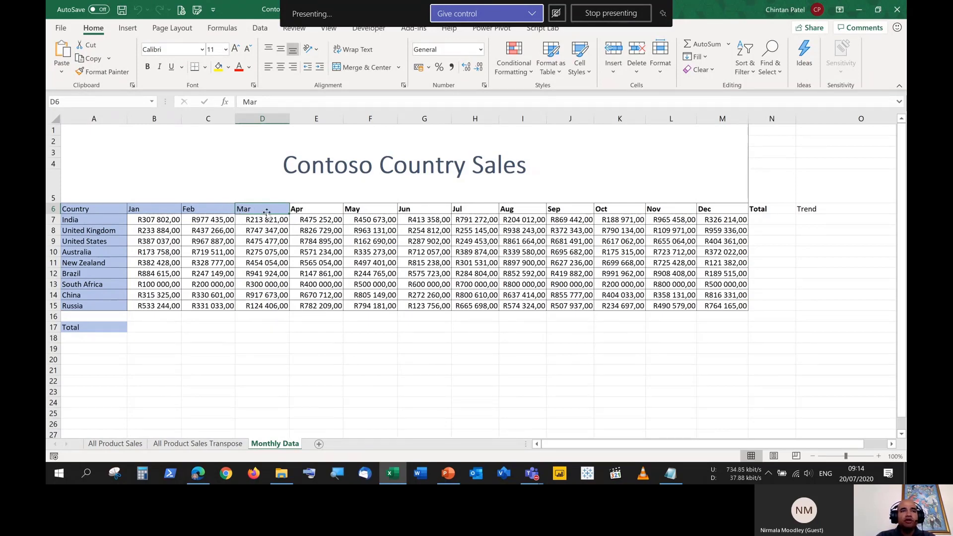
click(107, 73)
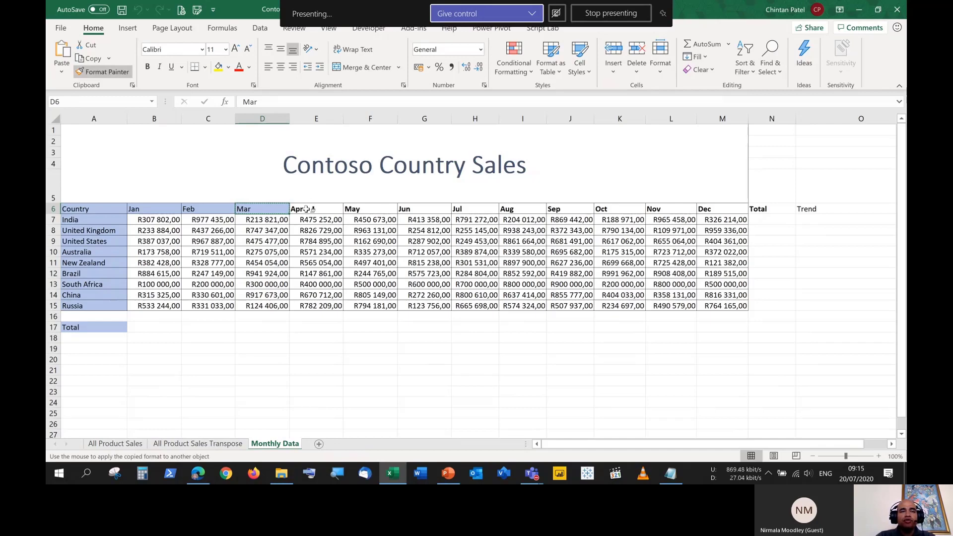
drag(306, 209, 714, 211)
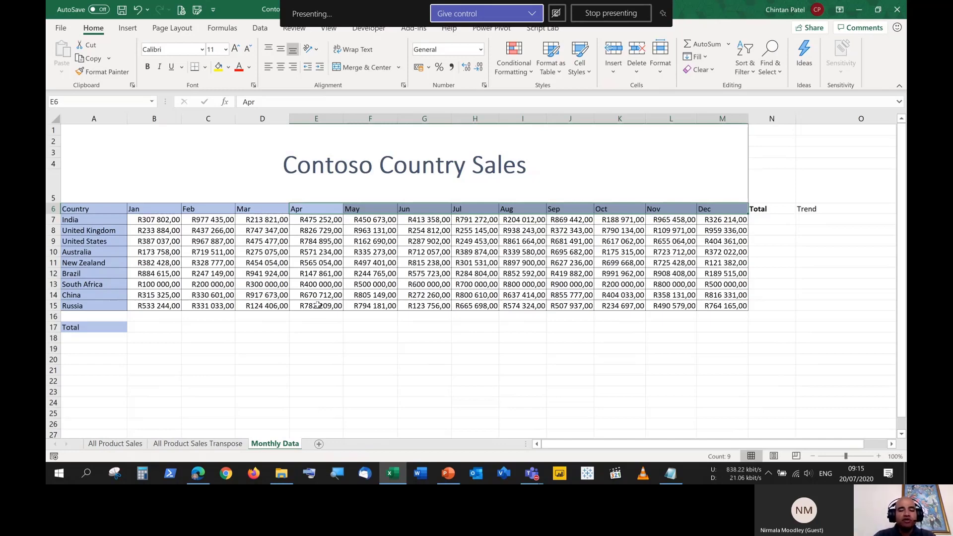
Copy the formatting of blank cell F17 onto the Total header in N6 with the Format Painter
click(348, 332)
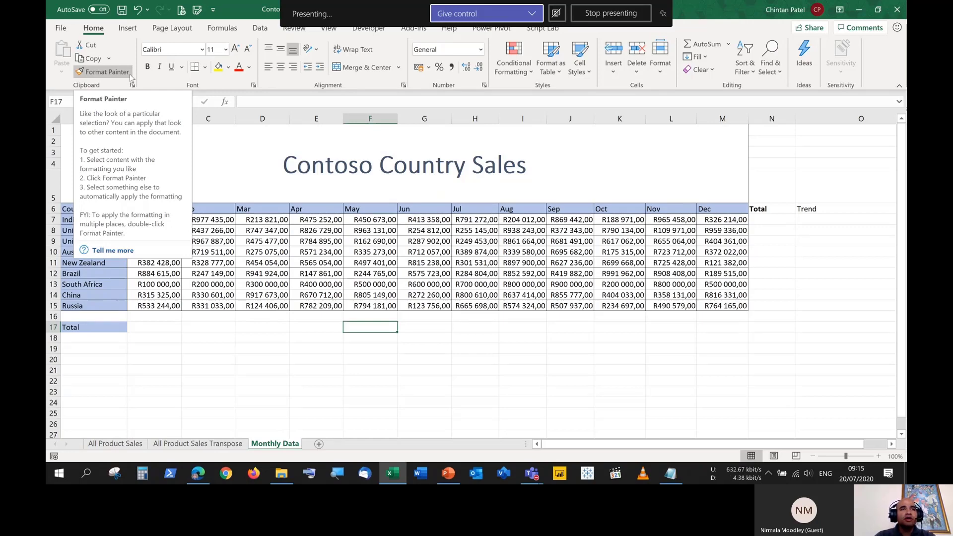
click(105, 72)
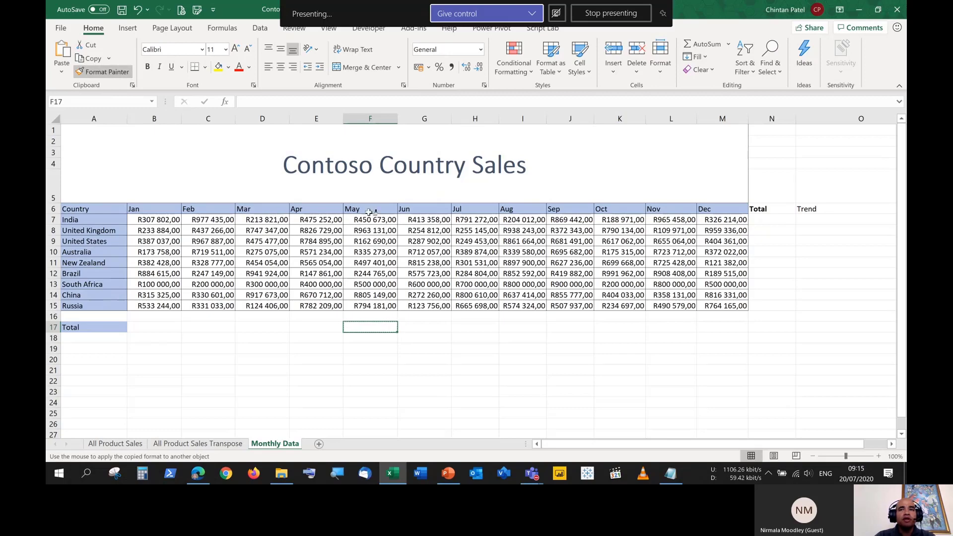
click(774, 209)
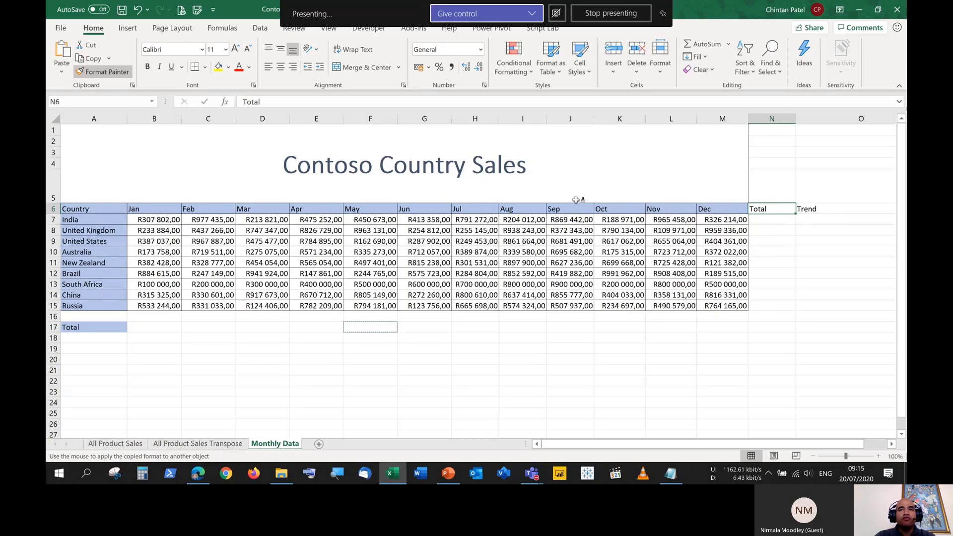
key(Escape)
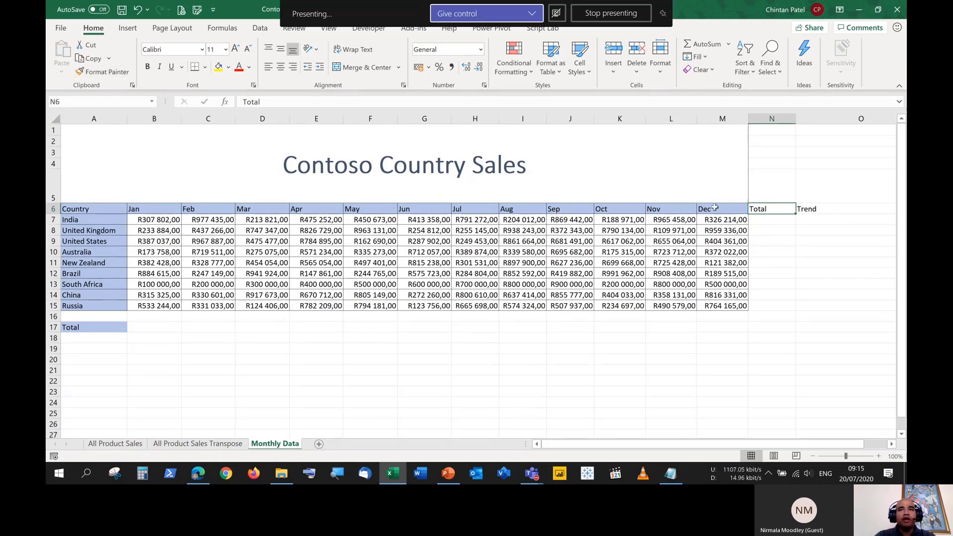
Apply the Dec header's formatting to the Total and Trend headers in N6 and O6 with the Format Painter
click(732, 209)
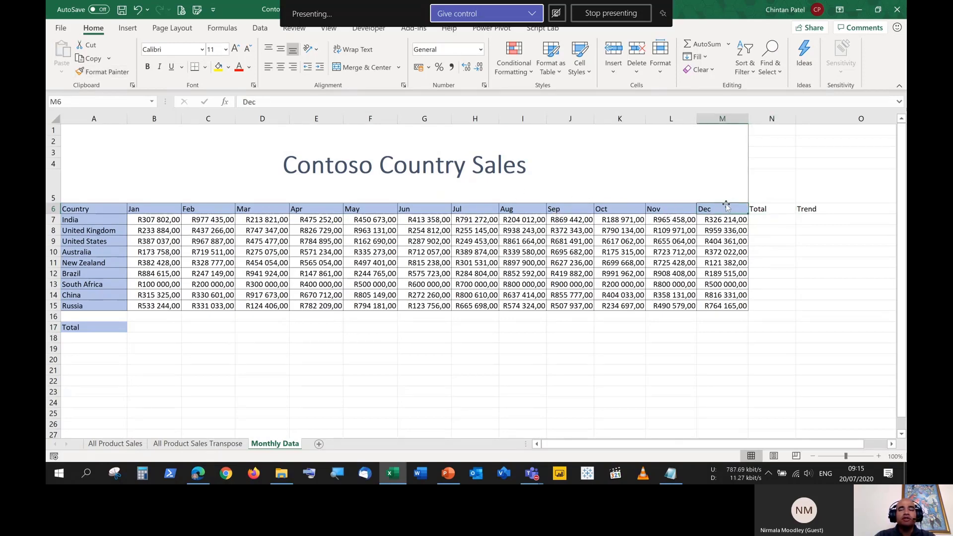
click(96, 74)
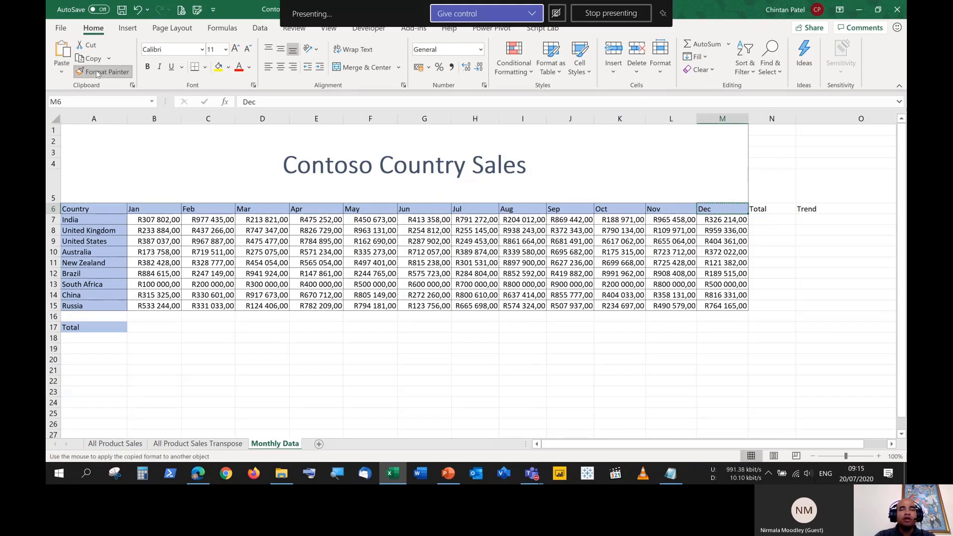
click(770, 208)
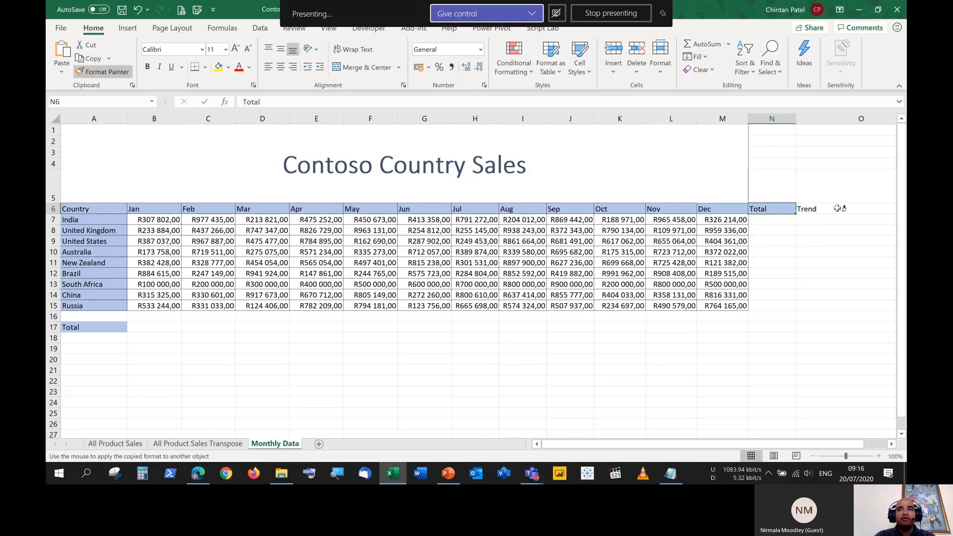
click(838, 209)
mouse_move(635, 449)
mouse_down()
mouse_move(645, 449)
mouse_move(555, 449)
mouse_up()
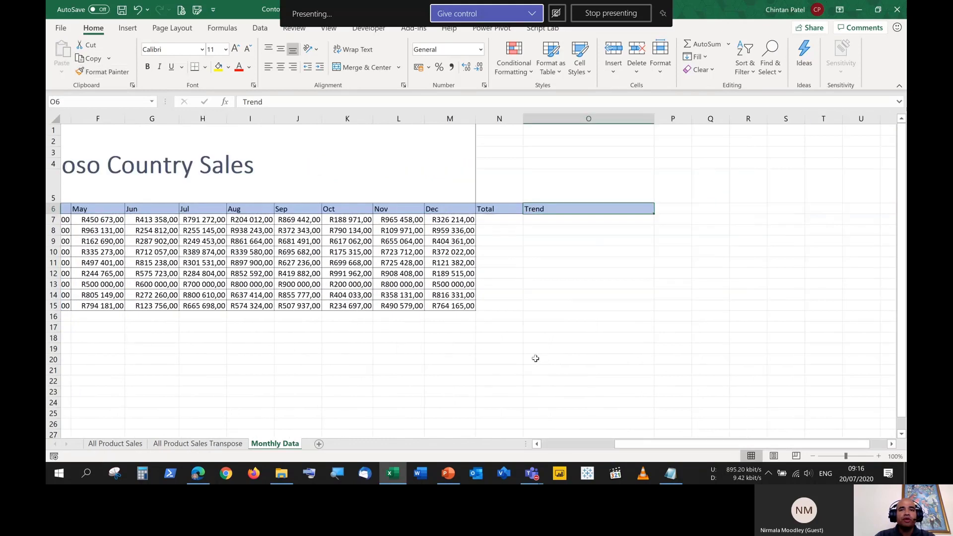
drag(645, 446, 531, 446)
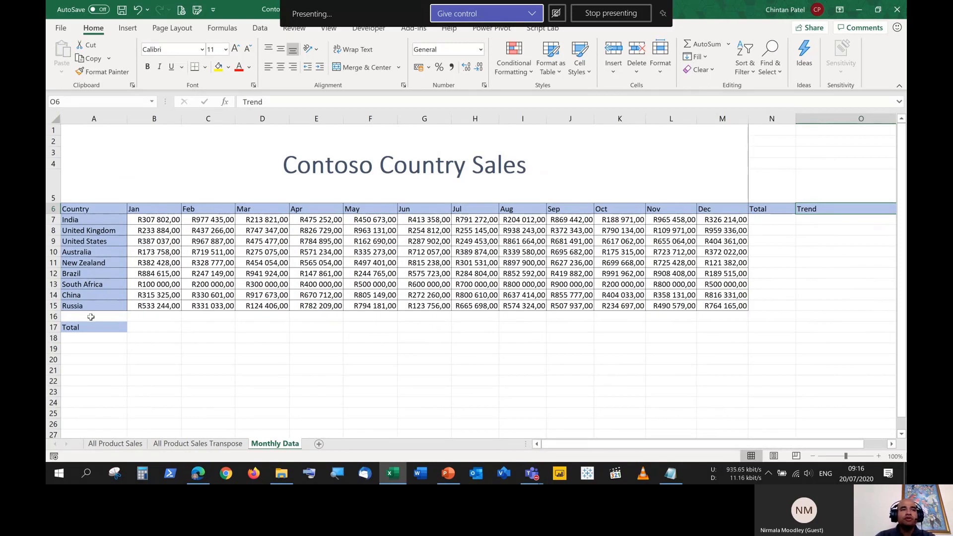
Select the country column A6:A15 and review the undo history and the Clear options without applying any
drag(121, 209, 118, 306)
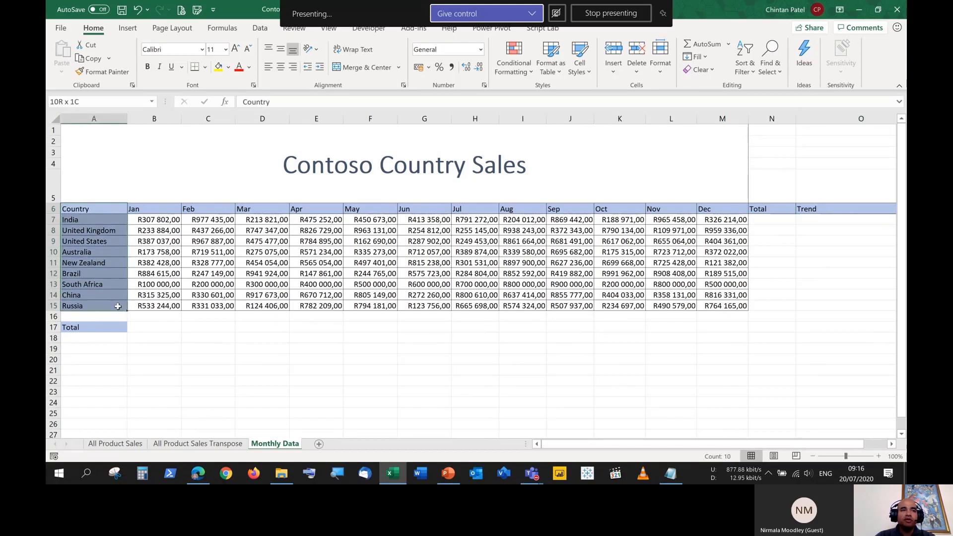
click(148, 10)
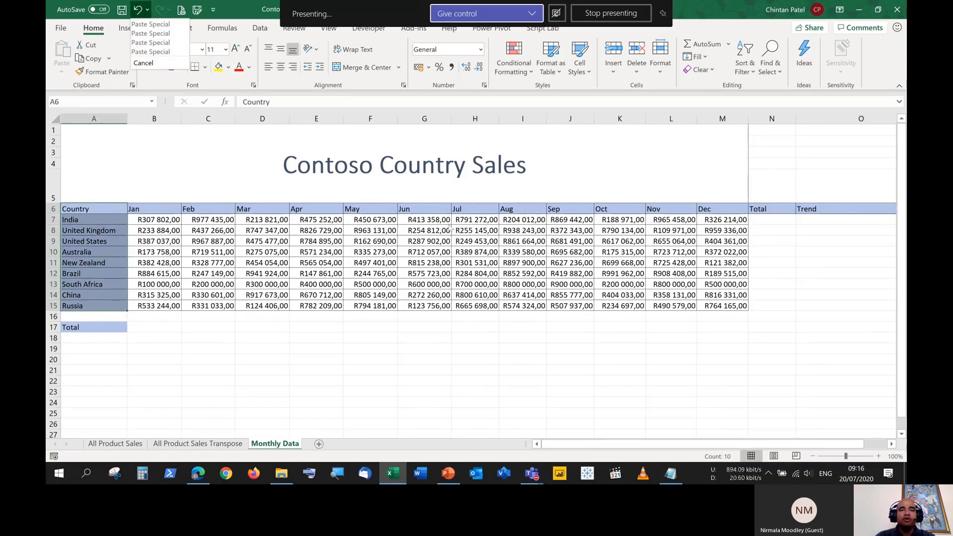
click(115, 212)
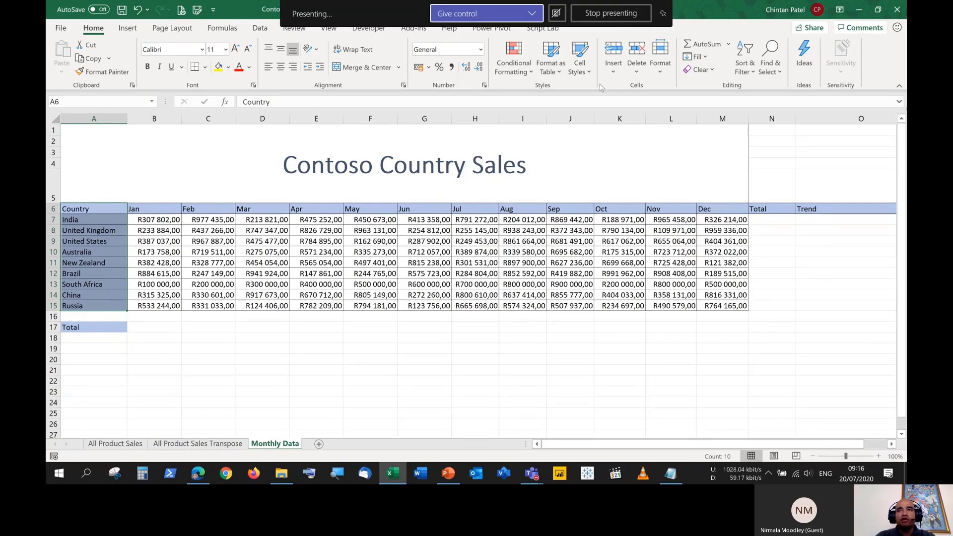
click(714, 70)
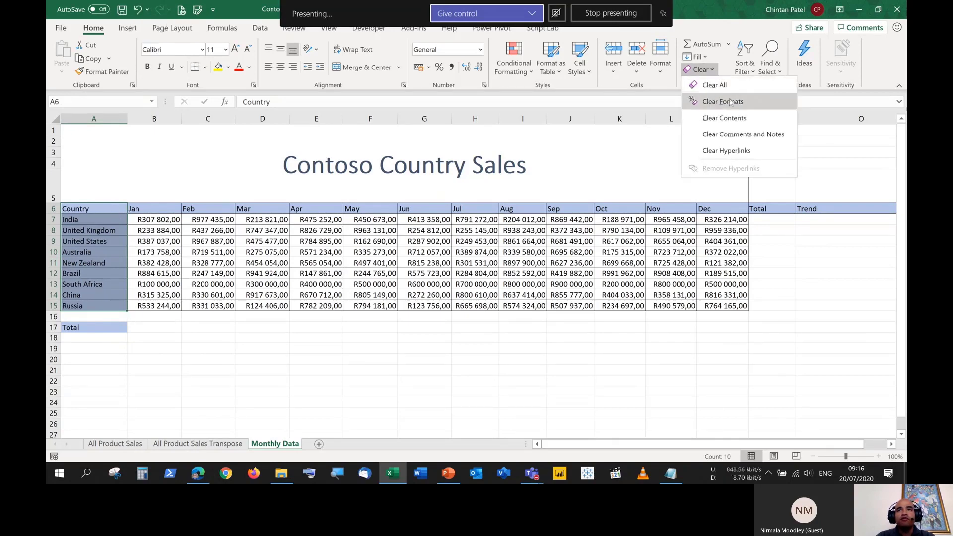
click(726, 20)
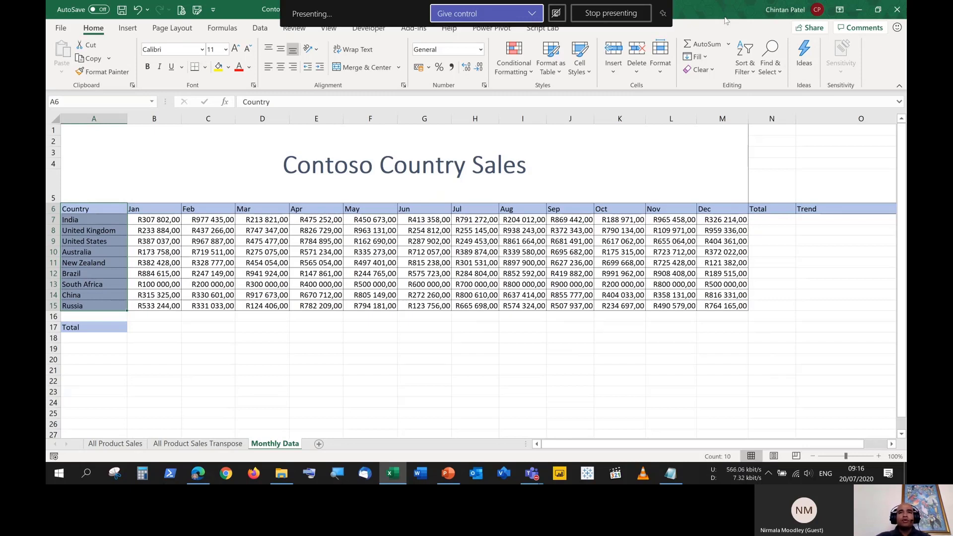
Review the Cell Styles gallery and the font, font size, fill colour and font colour choices for J11 without applying any
click(575, 266)
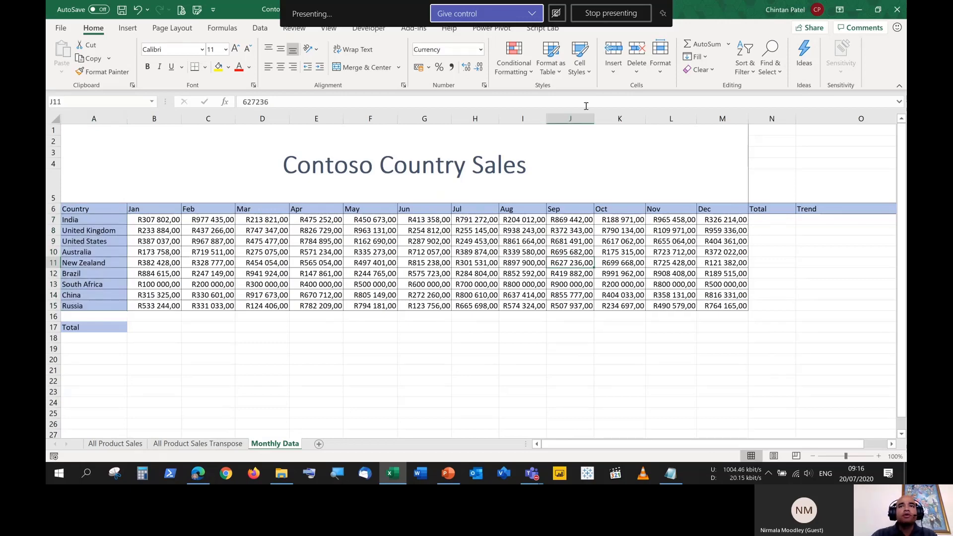
click(588, 74)
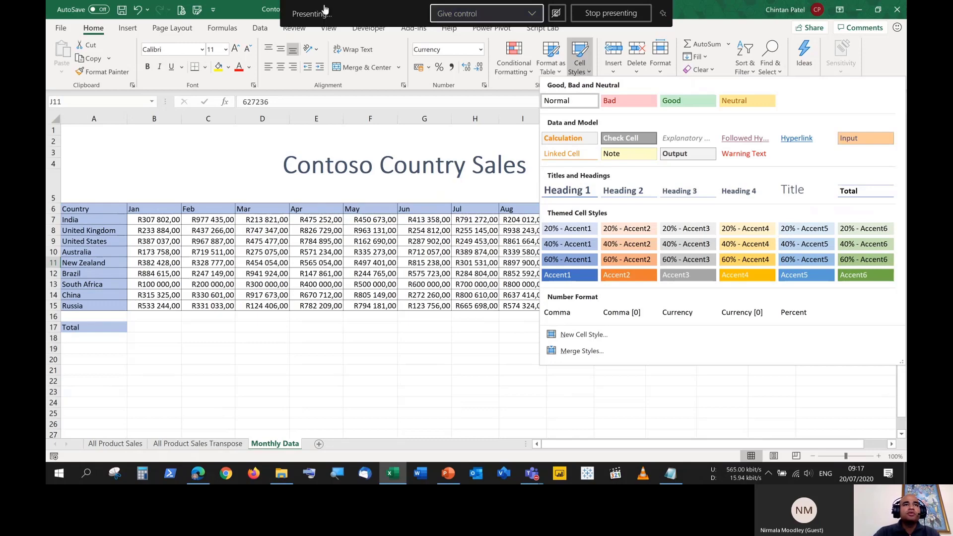
click(159, 87)
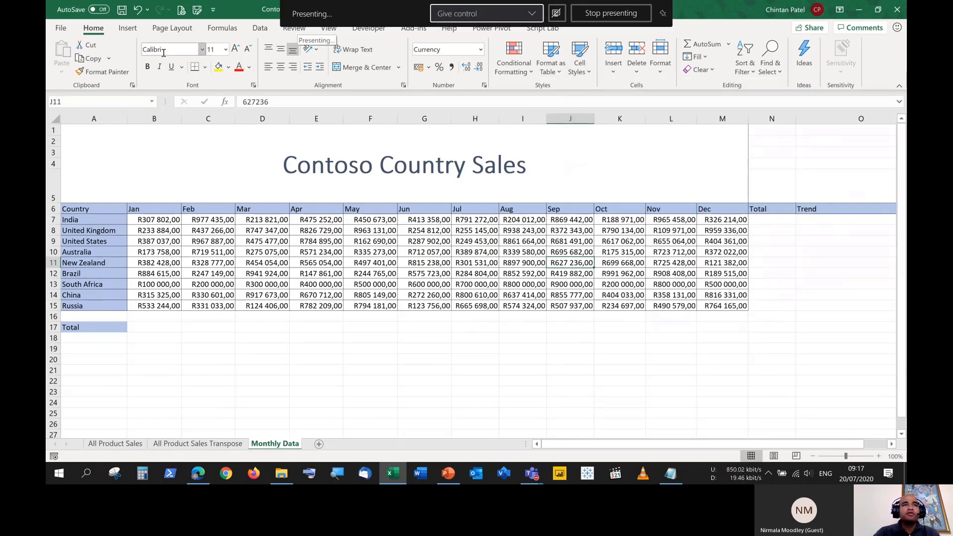
click(202, 50)
click(203, 55)
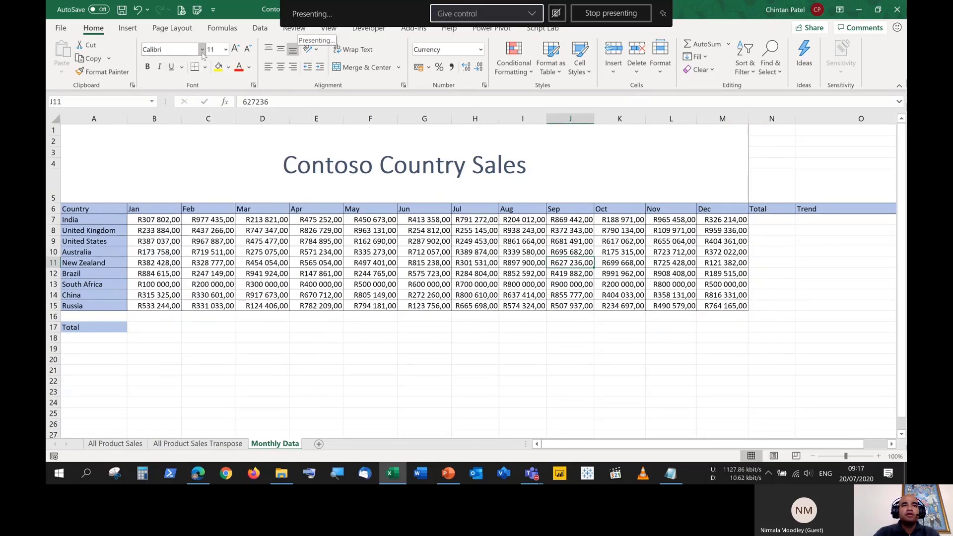
click(226, 50)
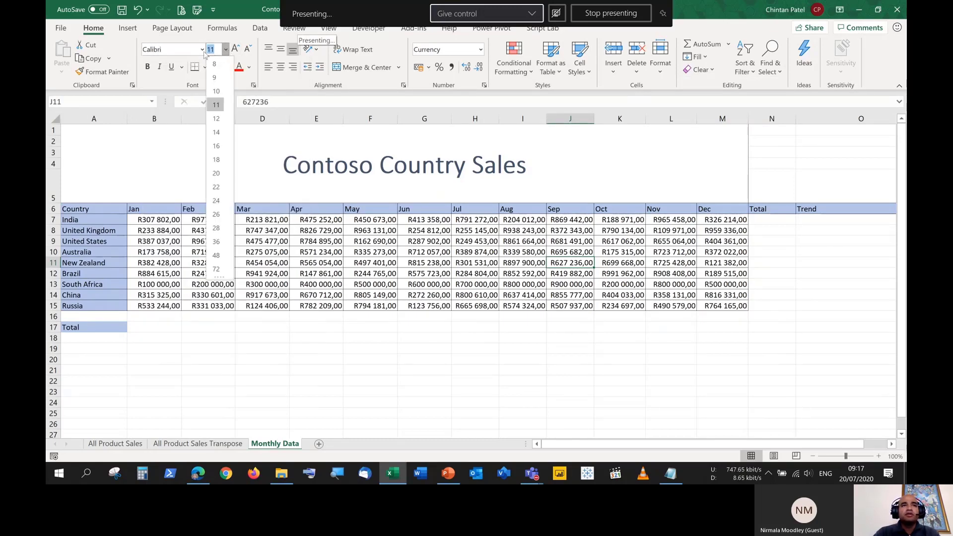
click(176, 82)
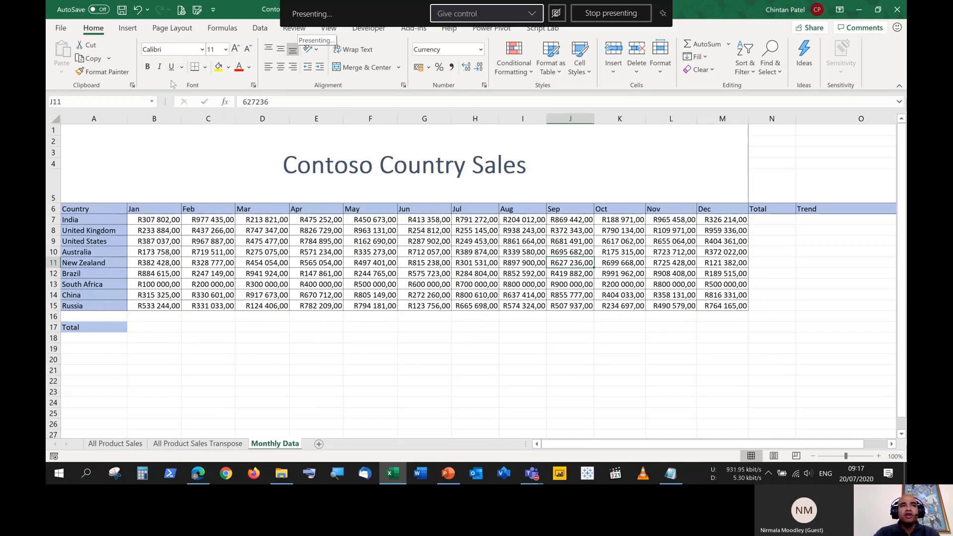
click(230, 69)
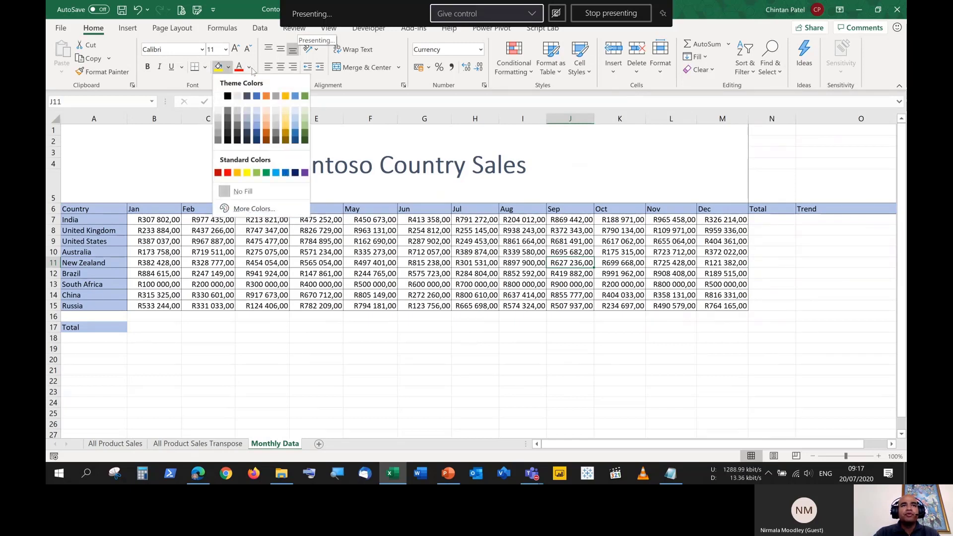
click(250, 68)
click(209, 86)
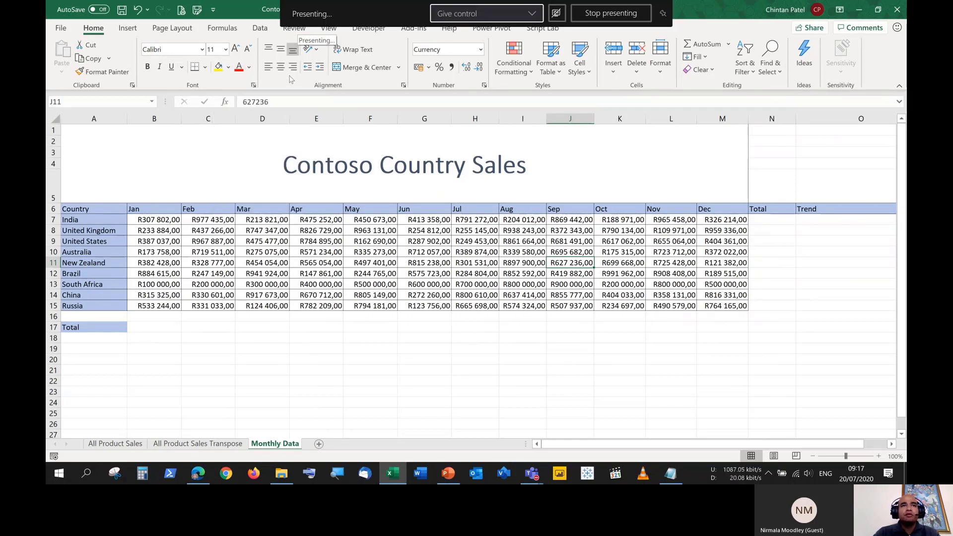
click(579, 59)
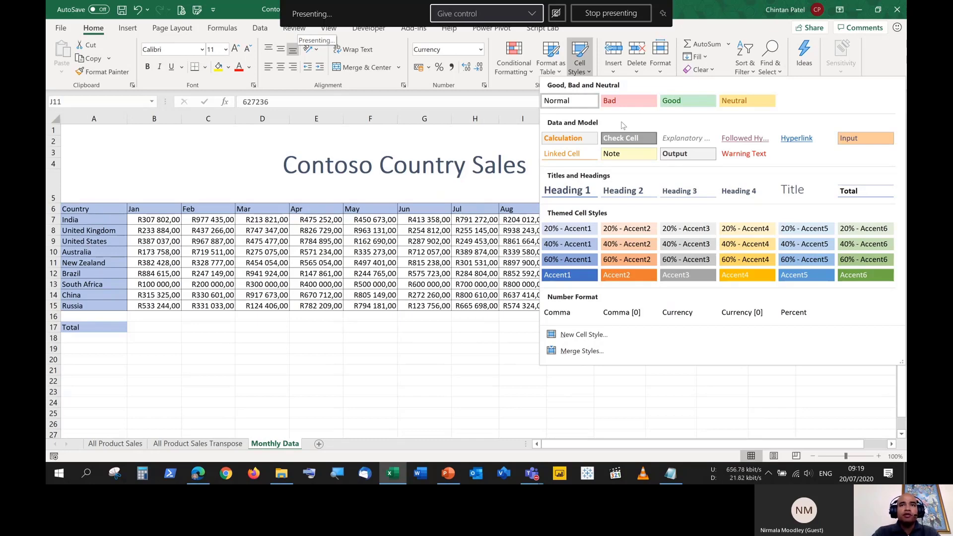
click(361, 292)
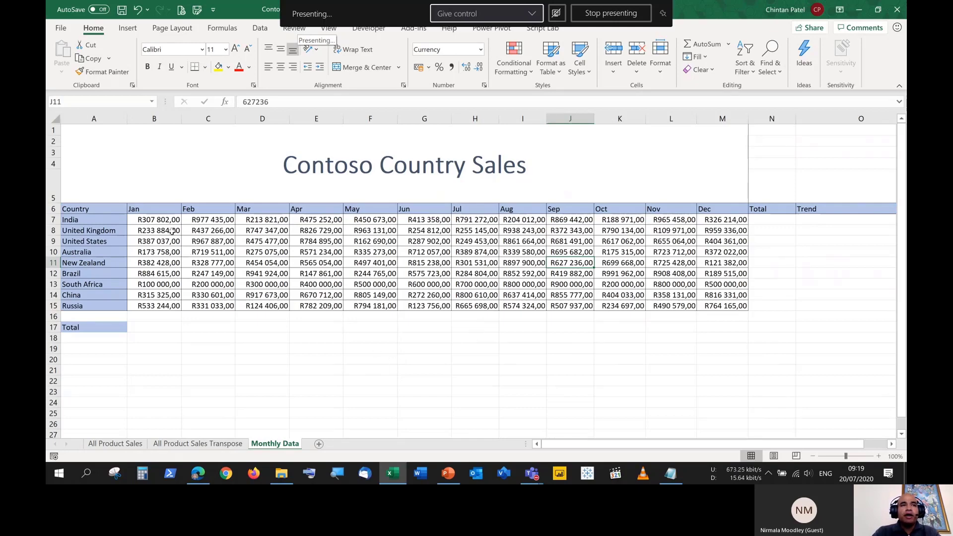
Examine the monthly sales figures in B7:M15 as a whole range and in individual cells
drag(155, 219, 728, 306)
click(441, 264)
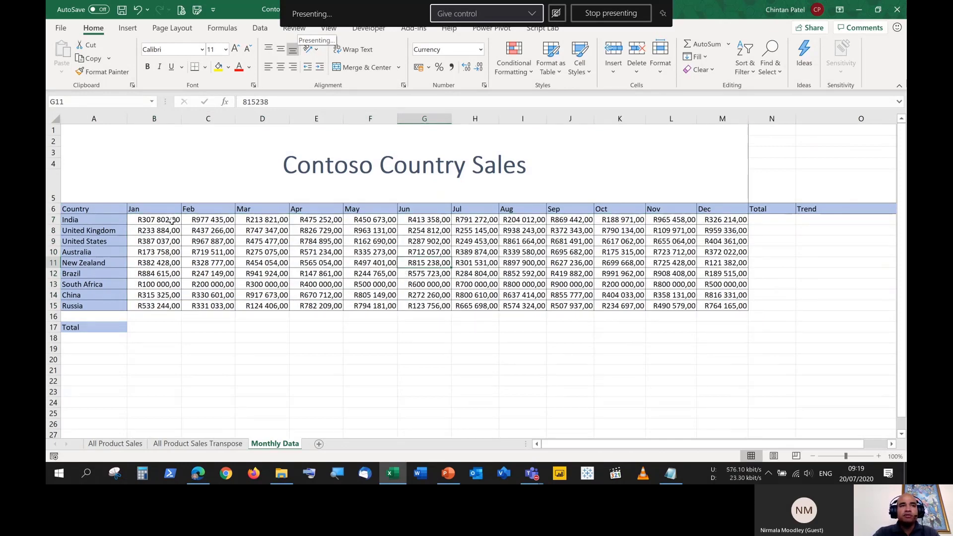
drag(171, 222, 745, 307)
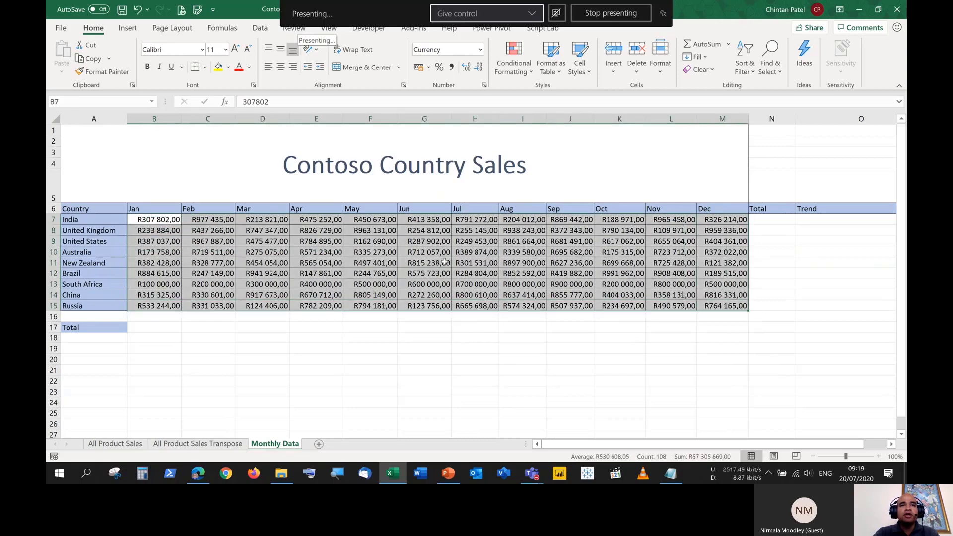
click(262, 252)
click(394, 230)
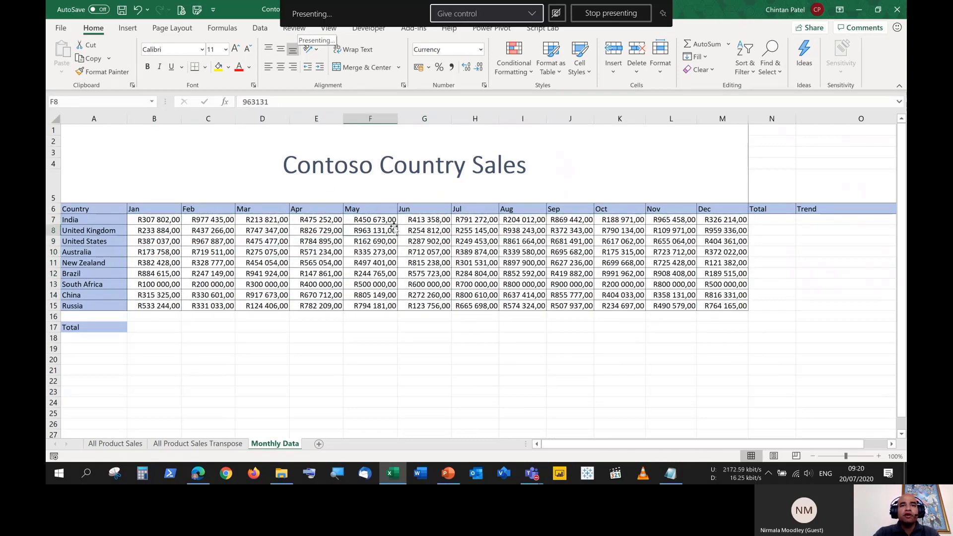
click(472, 283)
click(606, 253)
click(434, 253)
click(364, 293)
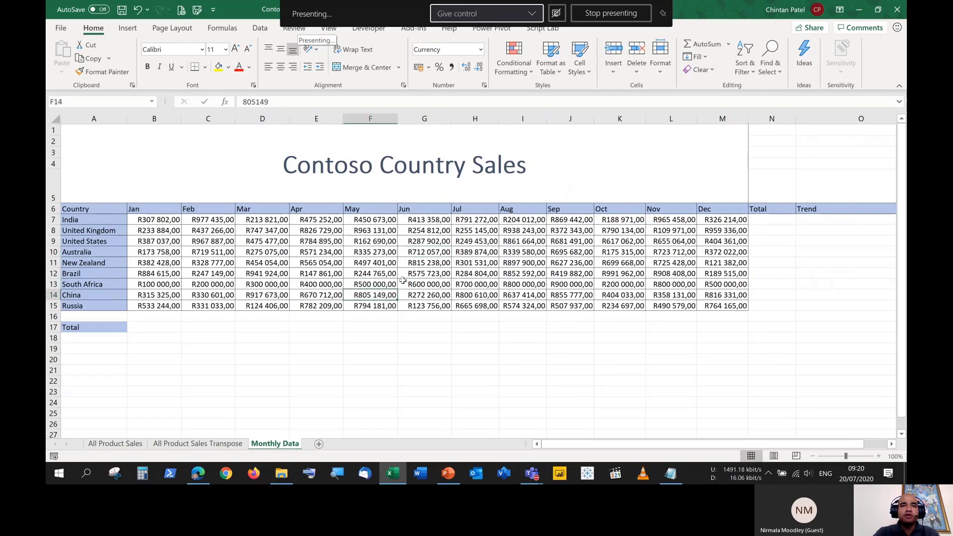
click(570, 263)
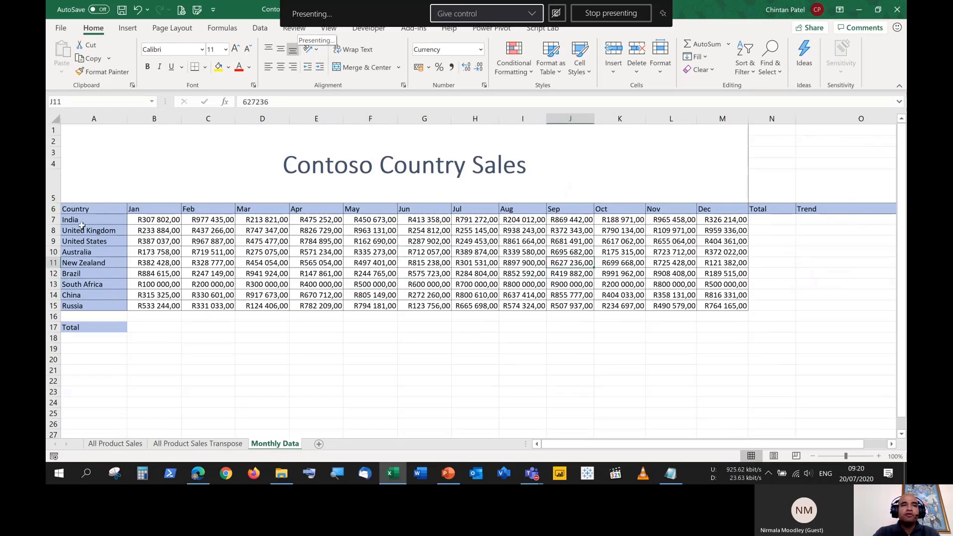
Examine the monthly sales figures, the Total ranges N7:N15 and B17:M17, and the Cell Styles gallery without applying a style
drag(154, 219, 734, 305)
drag(775, 220, 787, 306)
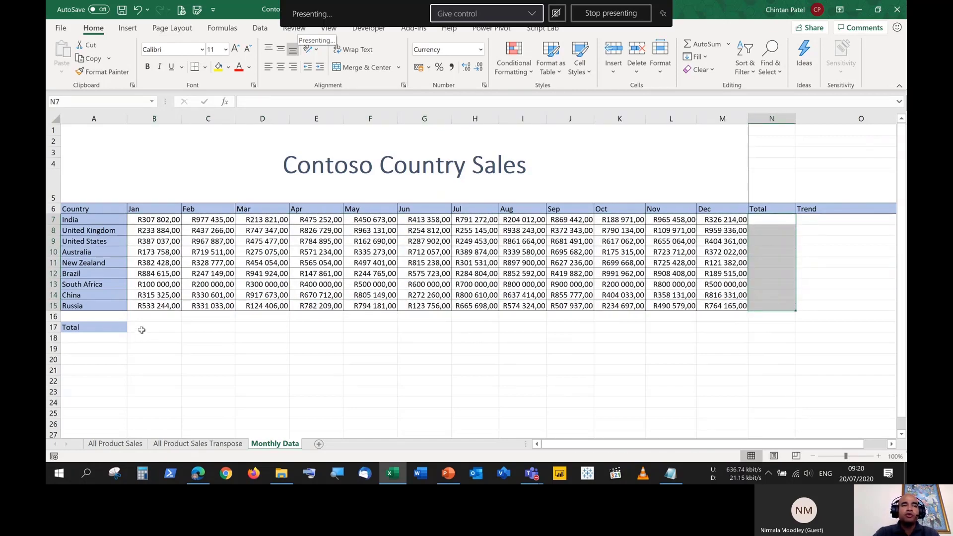
drag(142, 328, 717, 332)
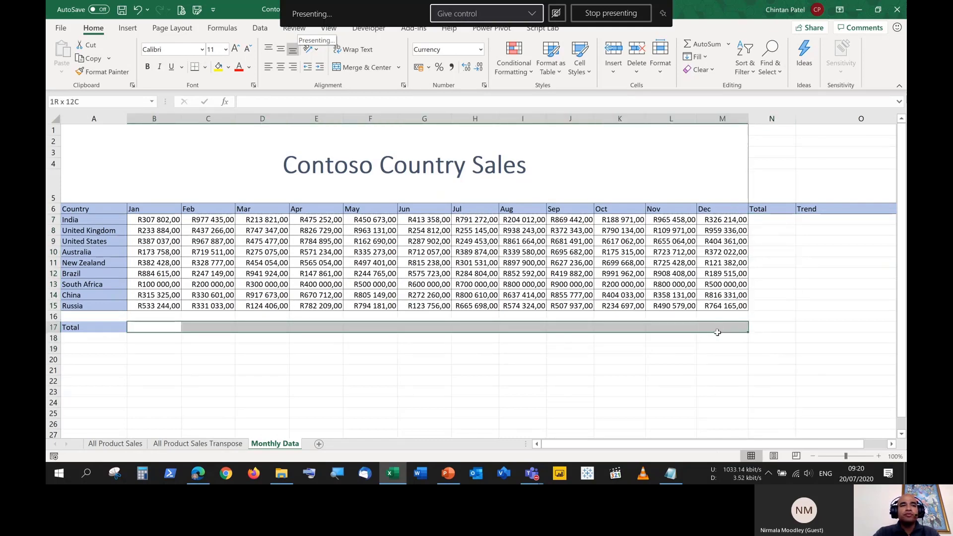
click(210, 276)
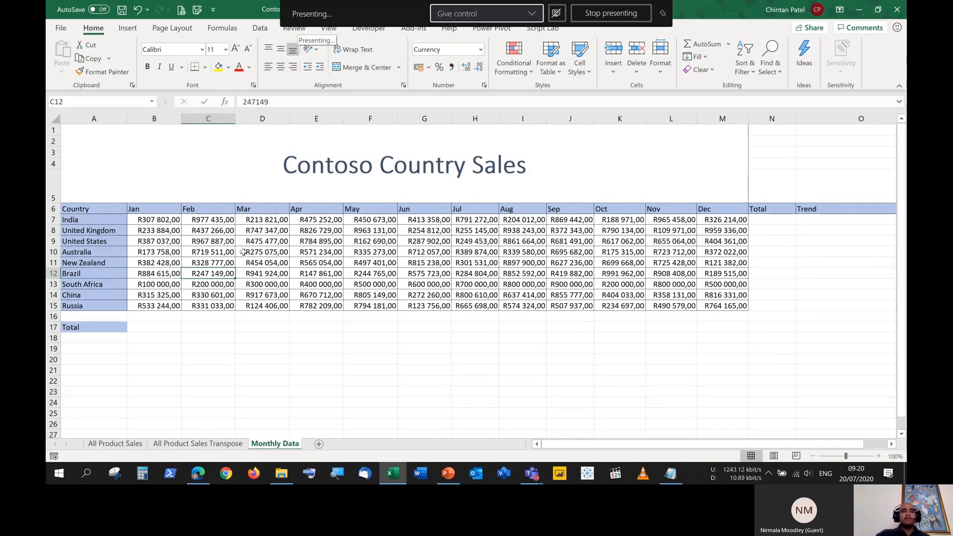
drag(264, 228, 591, 282)
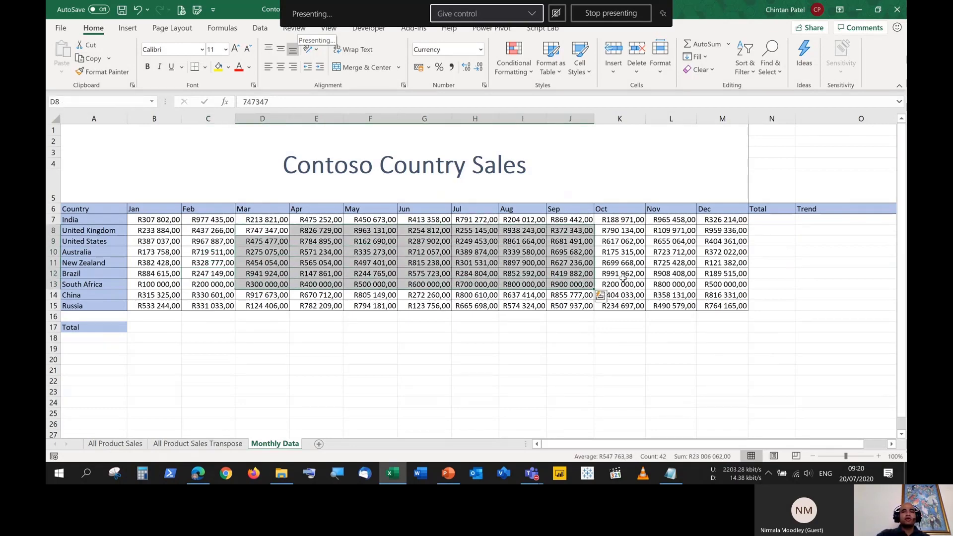
click(622, 265)
click(580, 65)
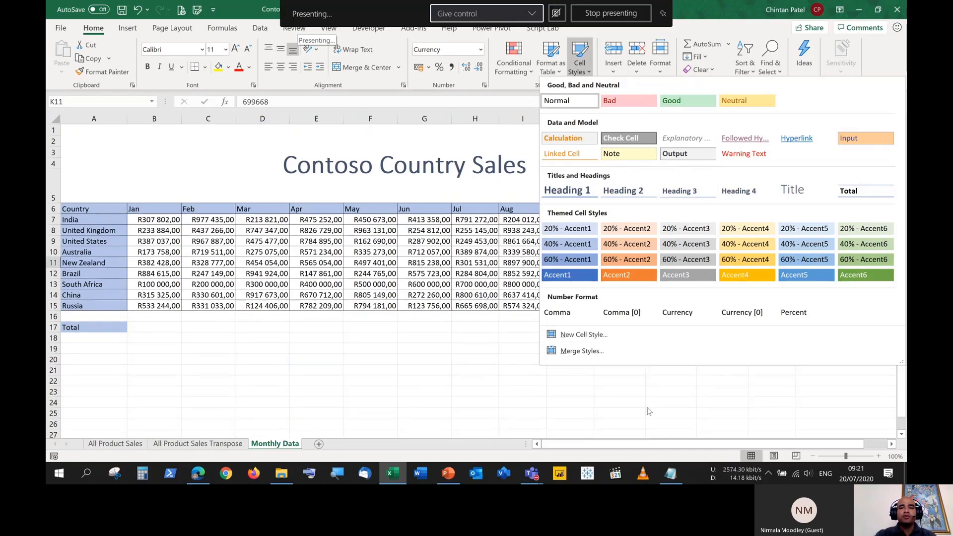
Switch to Notepad and list Heading 1, Heading 2, Heading 3 and Heading 4 on separate lines without indentation
click(681, 474)
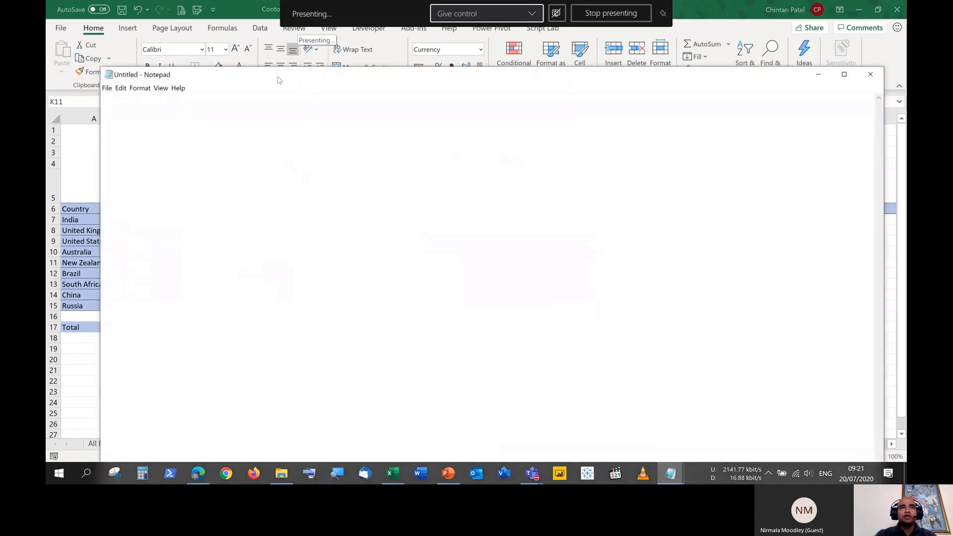
drag(278, 81, 338, 210)
text(He)
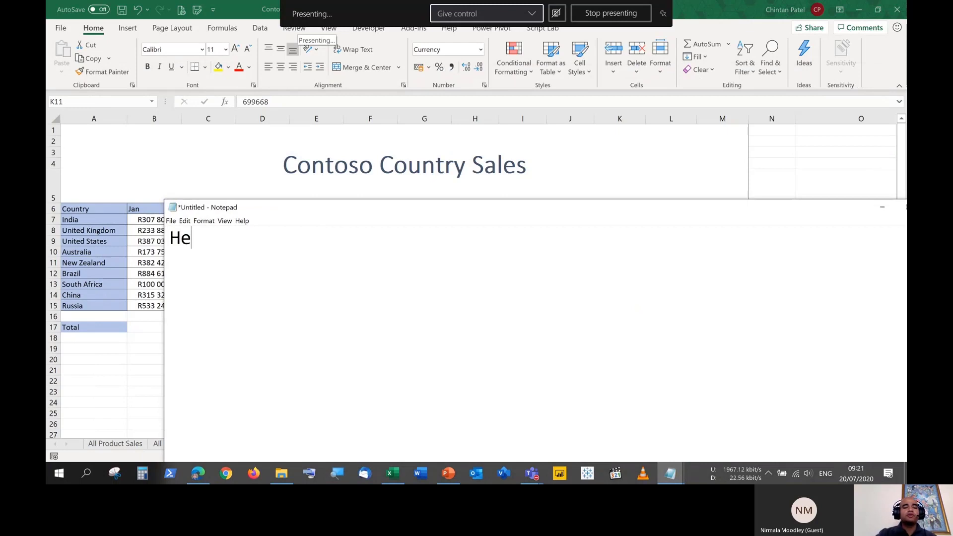
text(ading 1)
key(Return)
text(H)
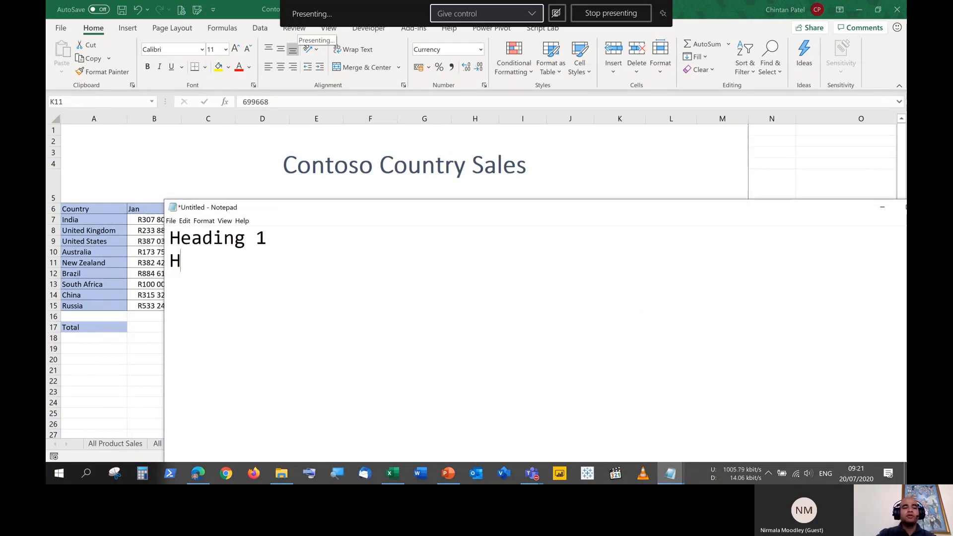
text(eading 2)
key(Return)
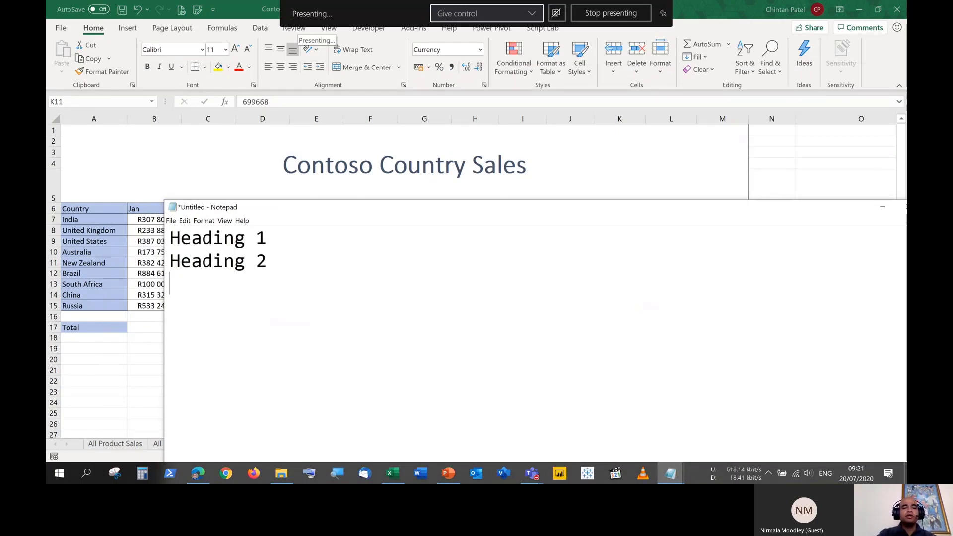
text(Heading 3)
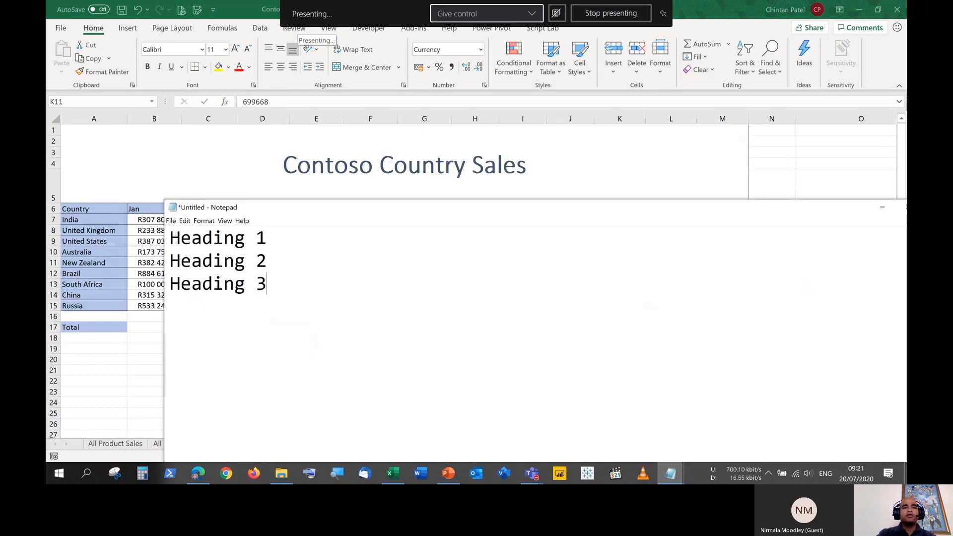
key(Return)
text(Heading 4)
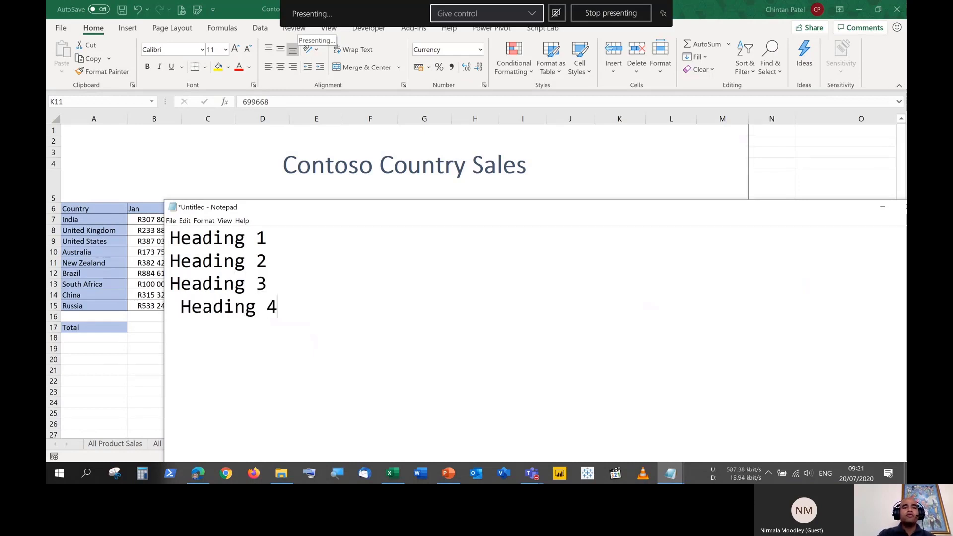
click(180, 306)
key(BackSpace)
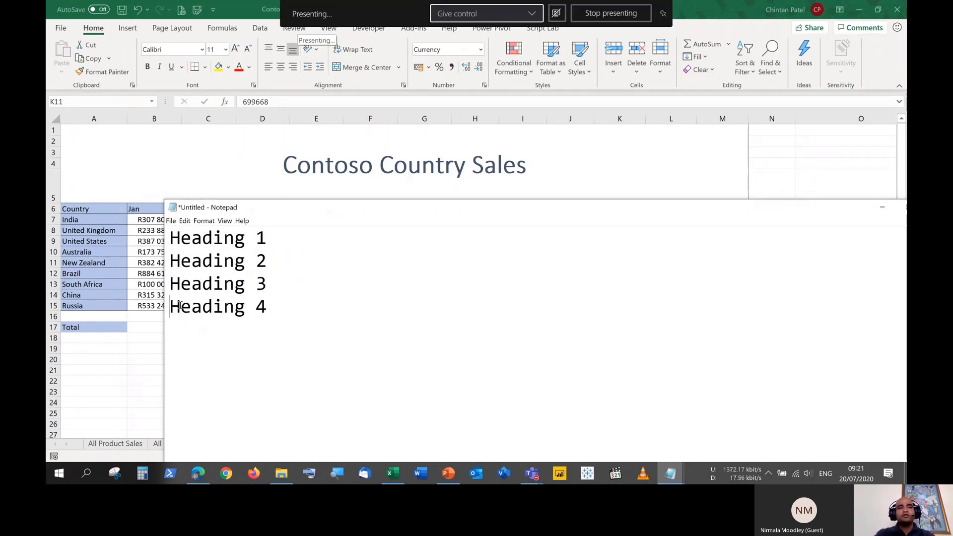
Extend the Heading 1 line with the note "--> Primary / Showing the most importance / Right at the top"
click(280, 236)
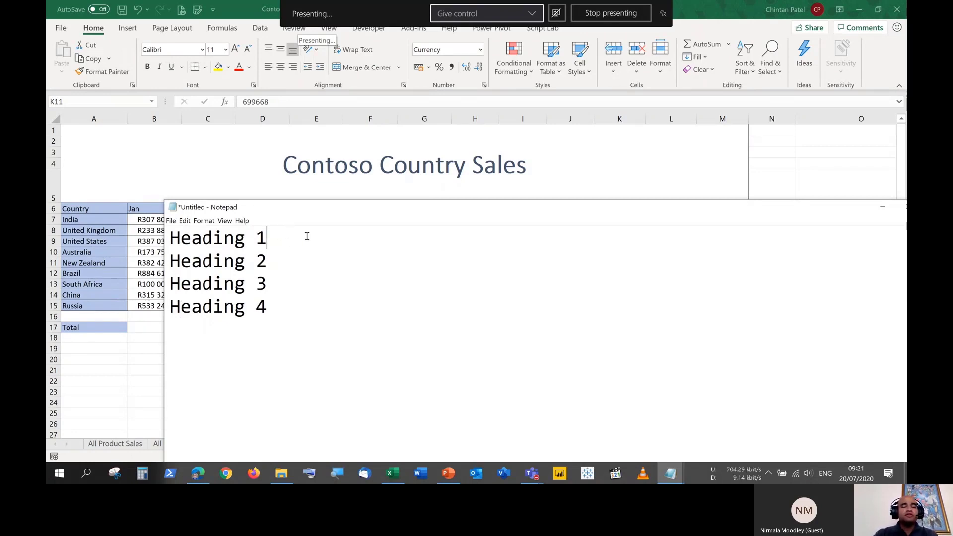
text(--)
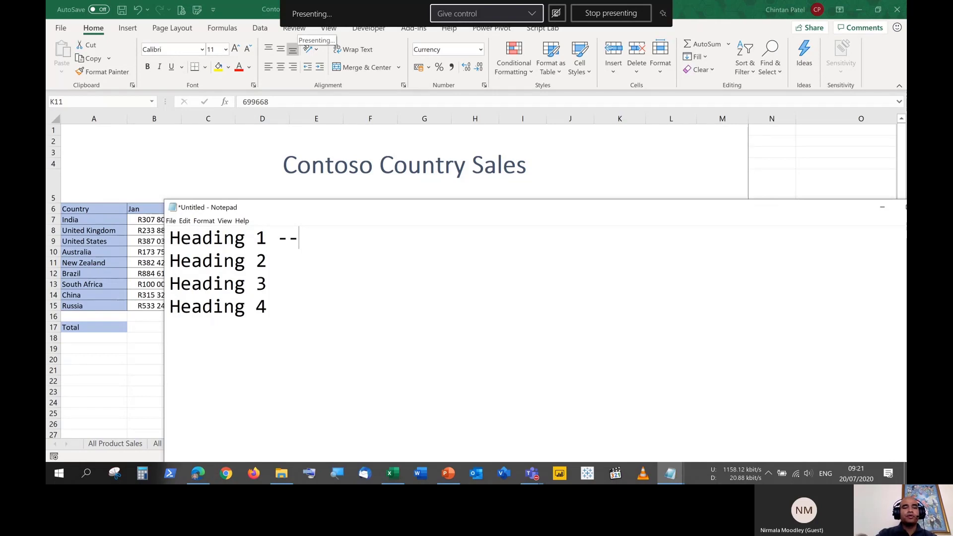
text(>)
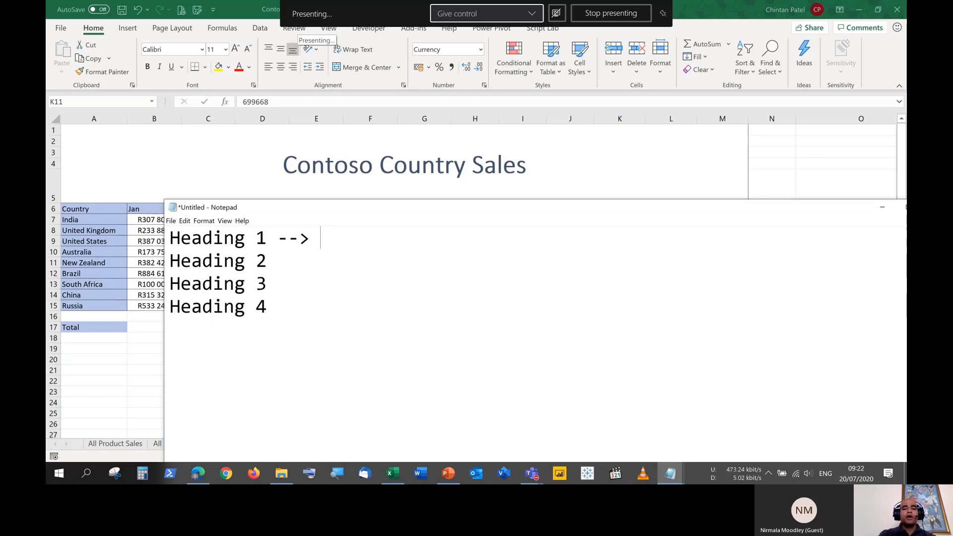
text(Primary / SHowing the)
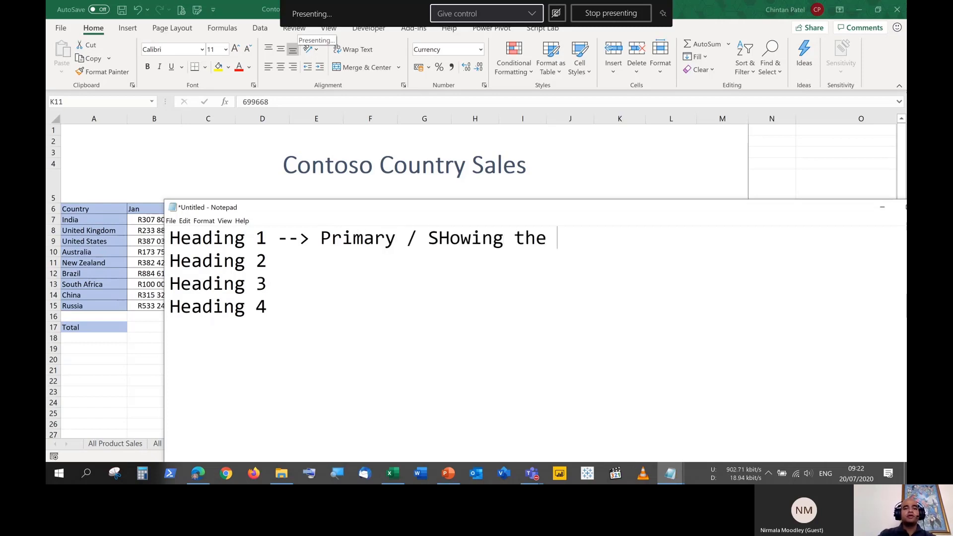
click(450, 238)
key(BackSpace)
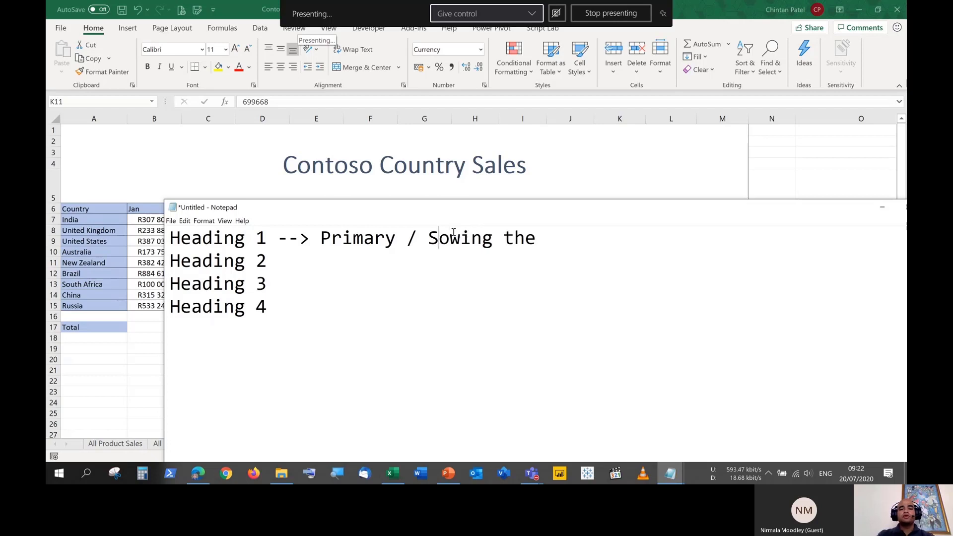
text(he most)
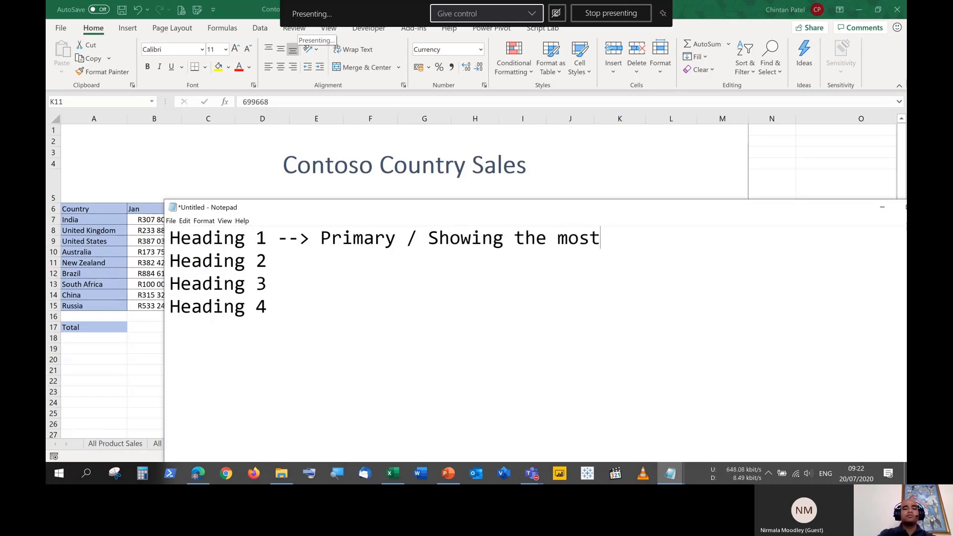
text( importance)
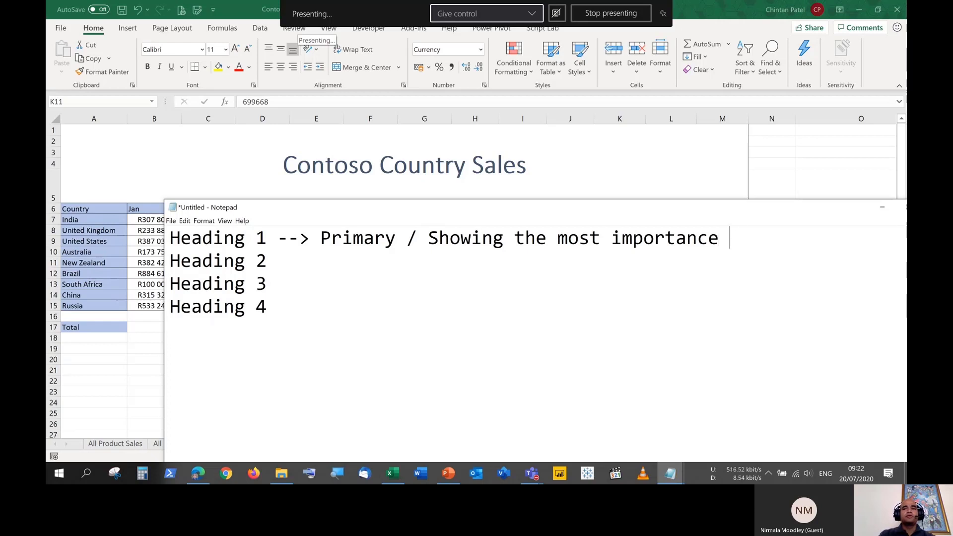
text( / )
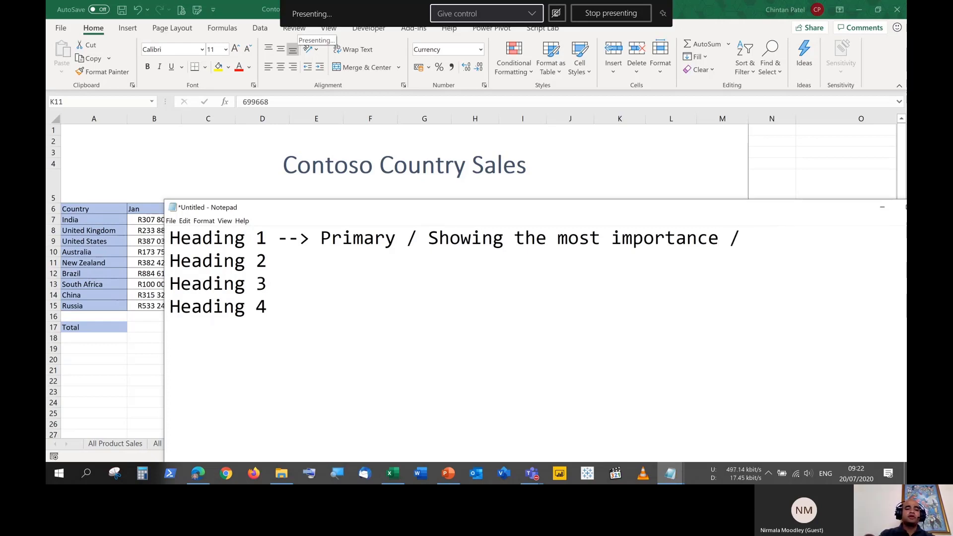
text(Right at the to)
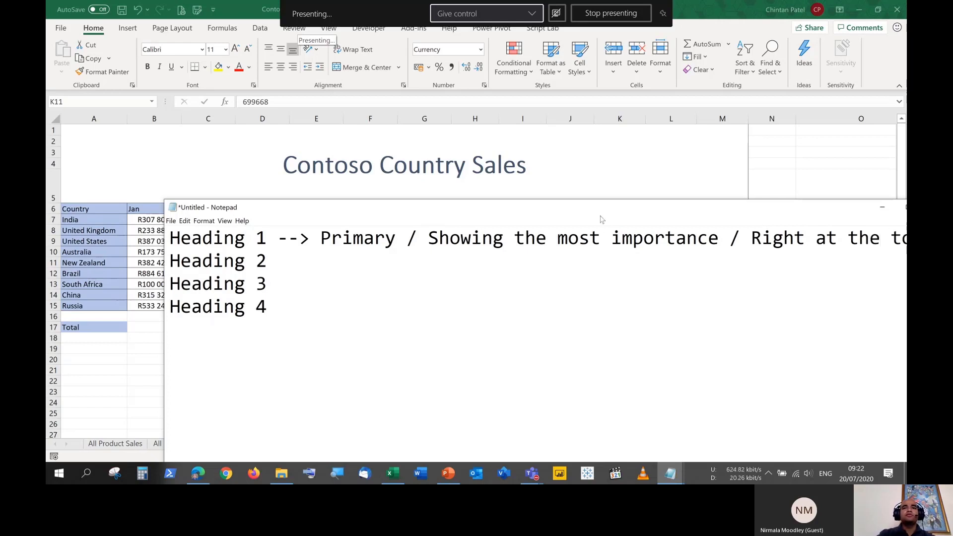
text(p)
drag(572, 209, 511, 188)
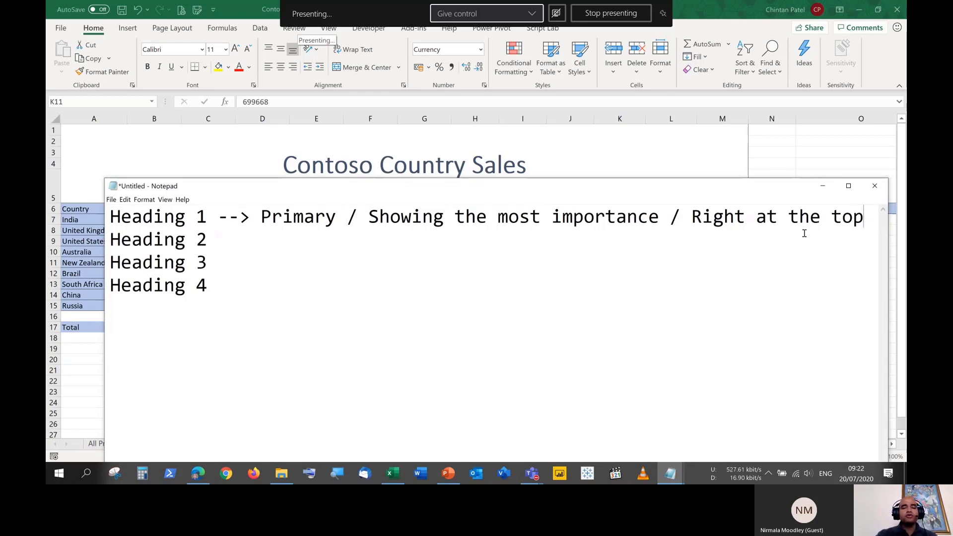
Add the line "- largest font size / emphasis" directly beneath the Heading 1 note
key(Return)
text(- )
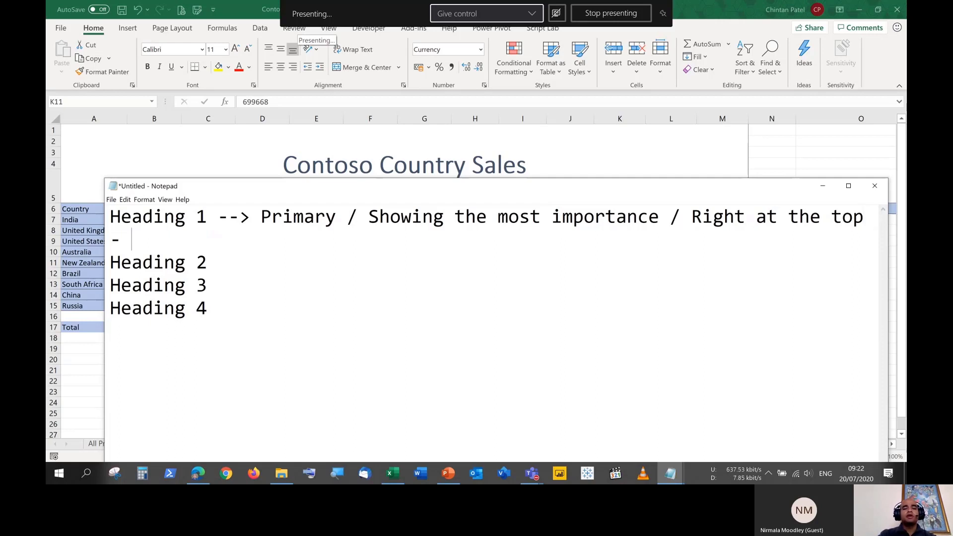
text(largest font size)
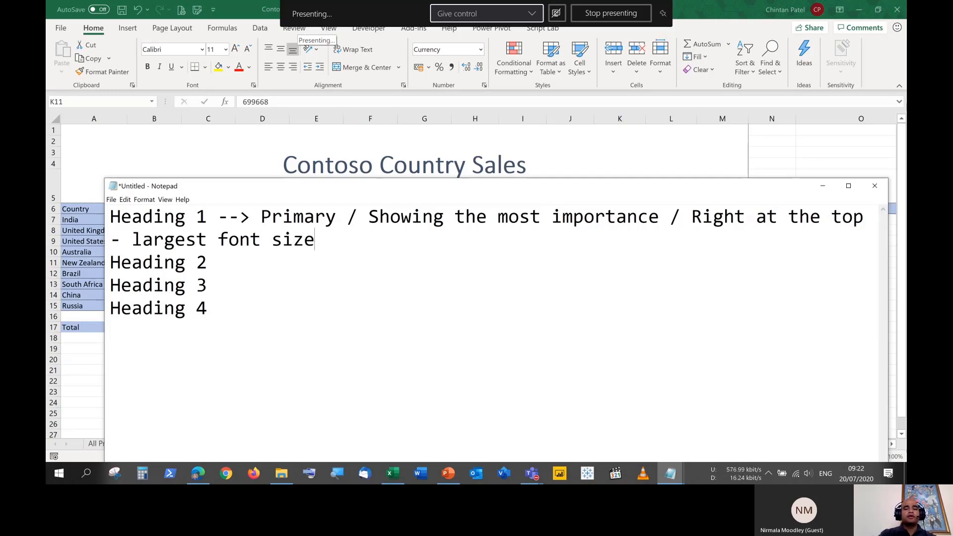
text( / emph)
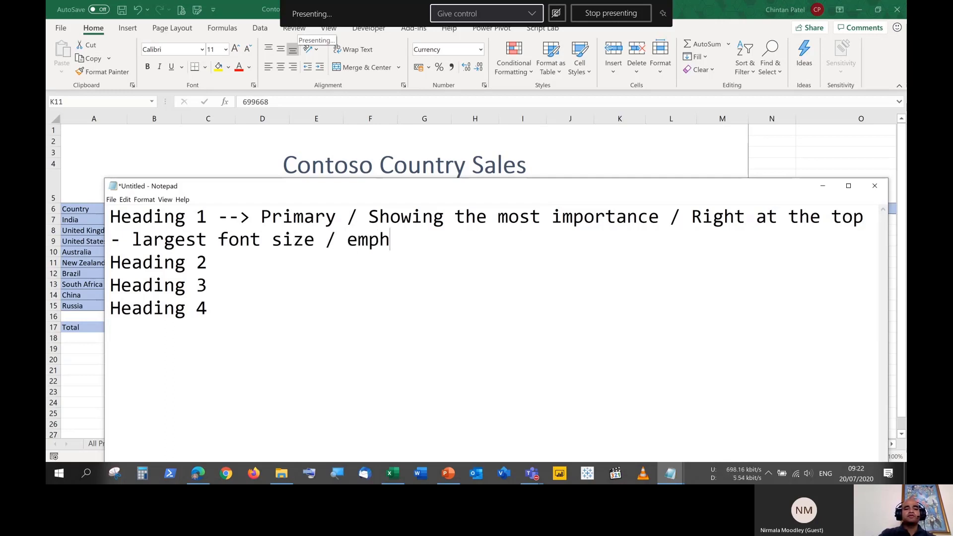
text(asis)
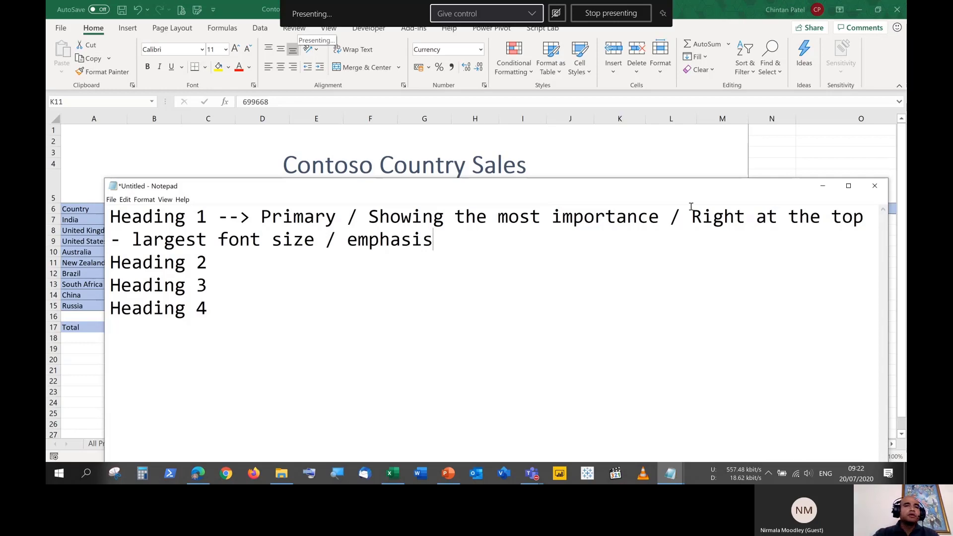
drag(457, 187, 463, 208)
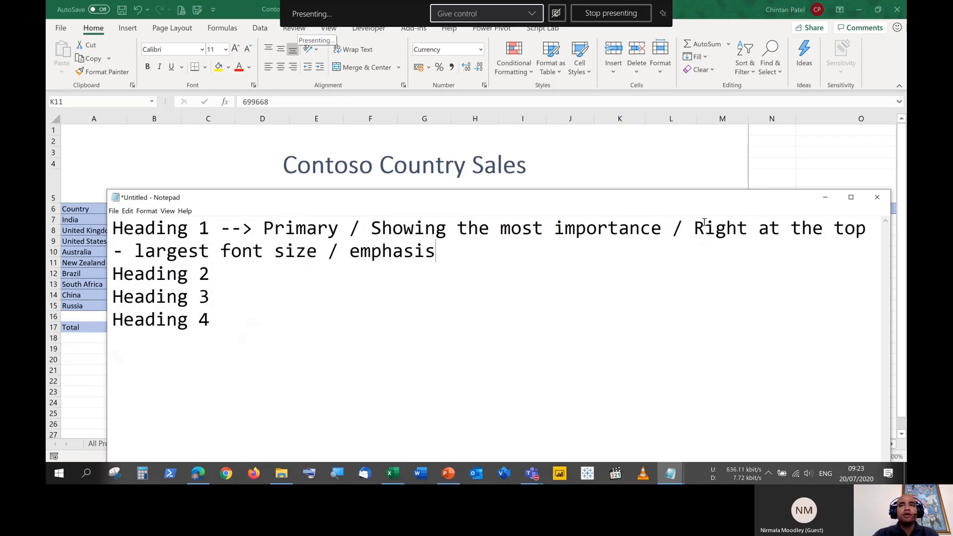
Return to the Excel workbook and examine the sheet title, the country column A6:A15 and the header cells in row 6
click(824, 197)
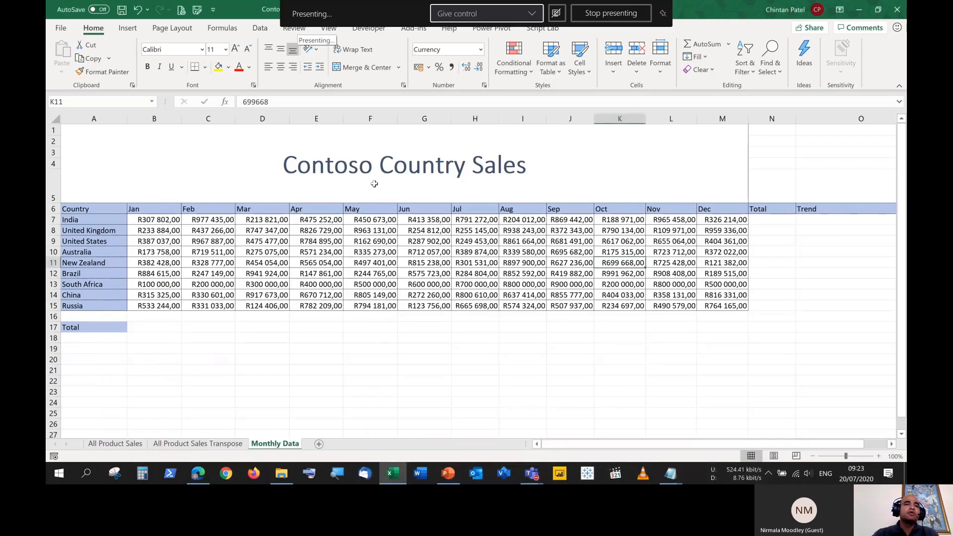
click(374, 184)
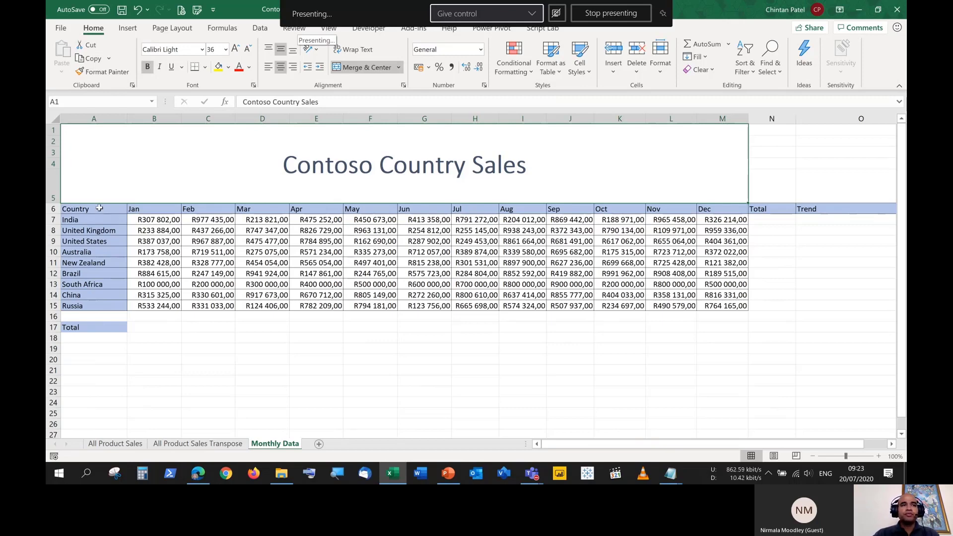
drag(99, 209, 96, 307)
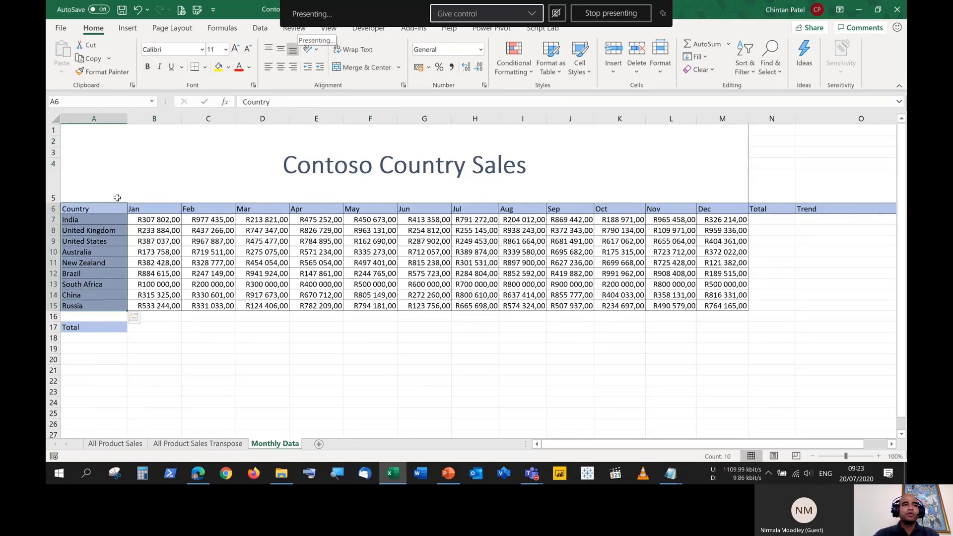
drag(114, 207, 773, 209)
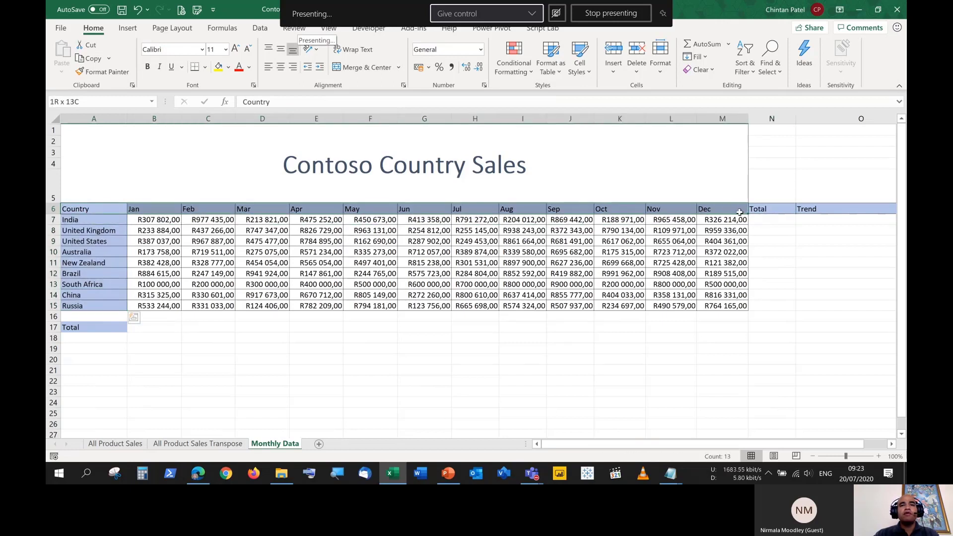
click(669, 232)
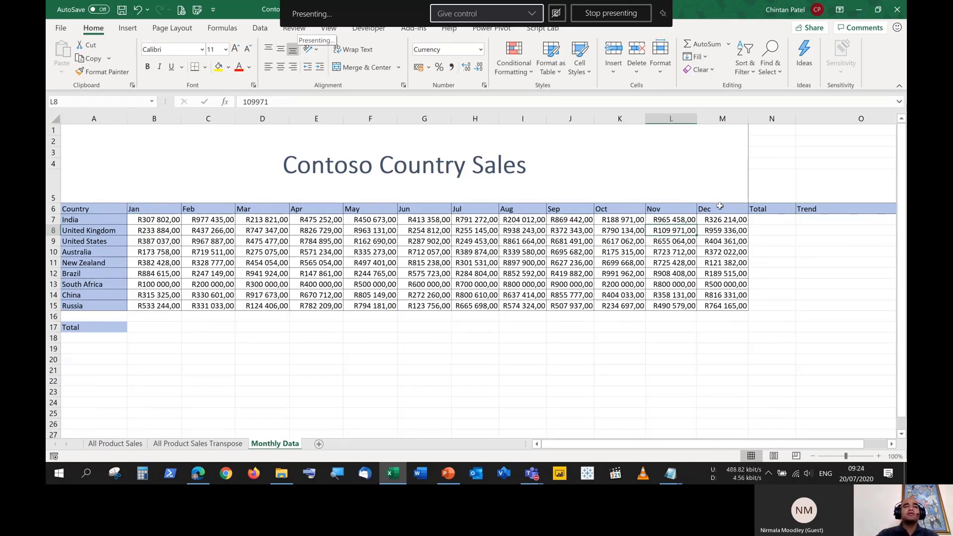
Begin a new custom cell style based on the sheet title and view its fill formatting options
click(531, 179)
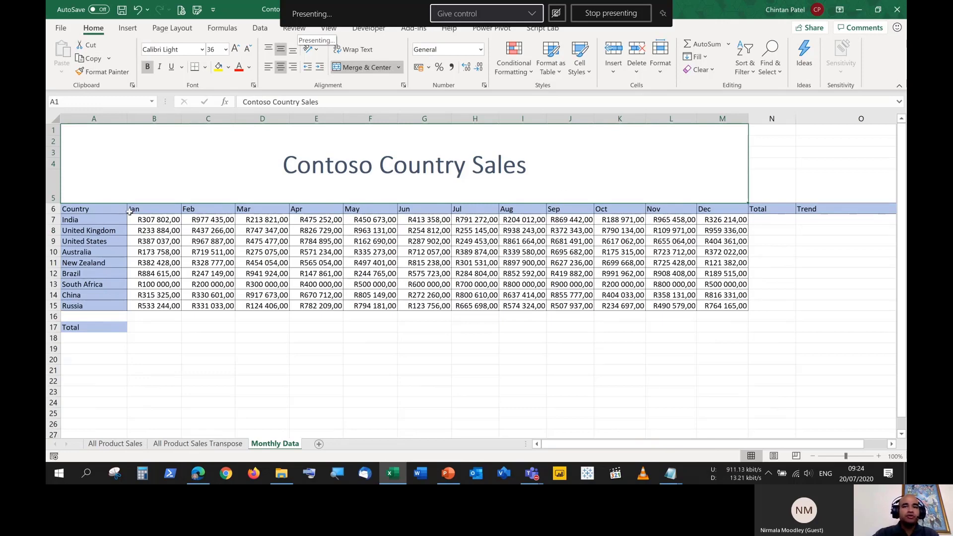
click(579, 62)
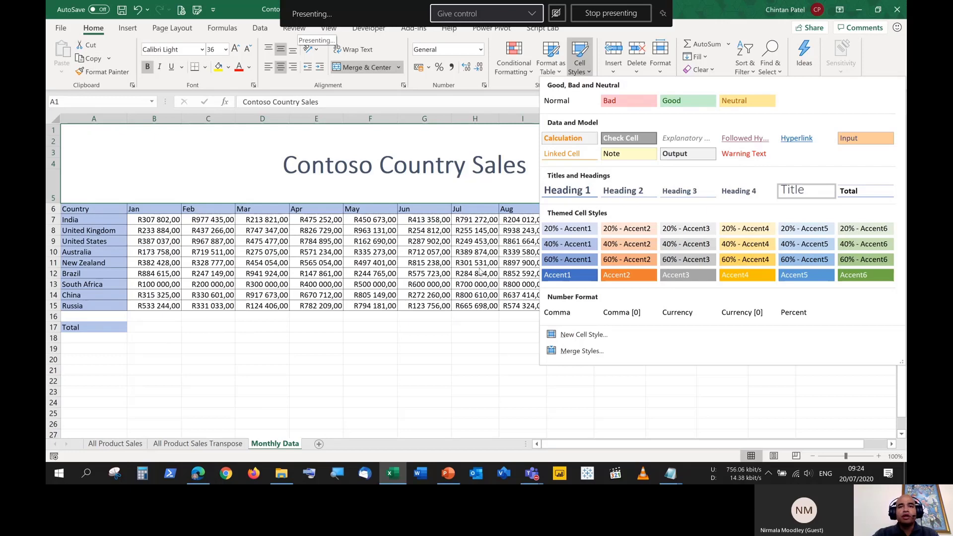
click(627, 335)
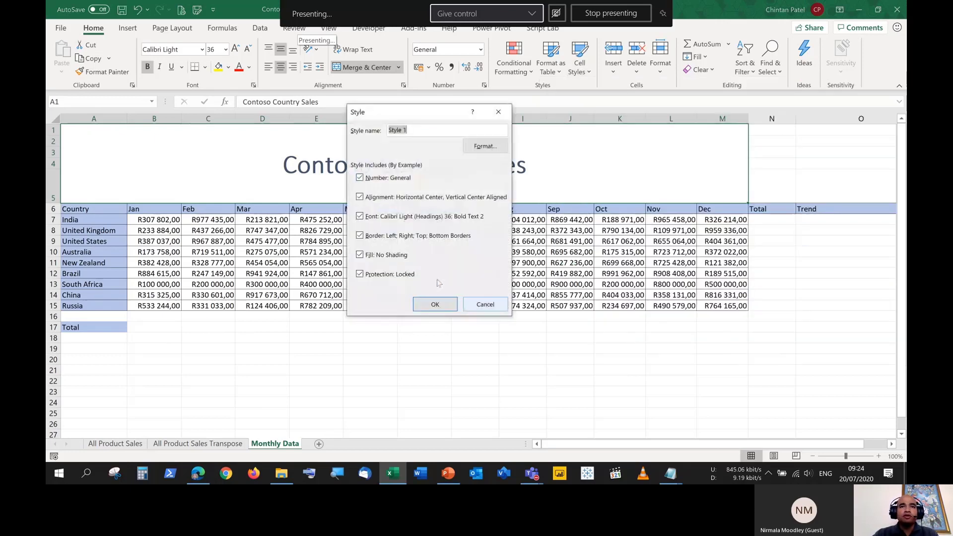
drag(424, 114, 423, 155)
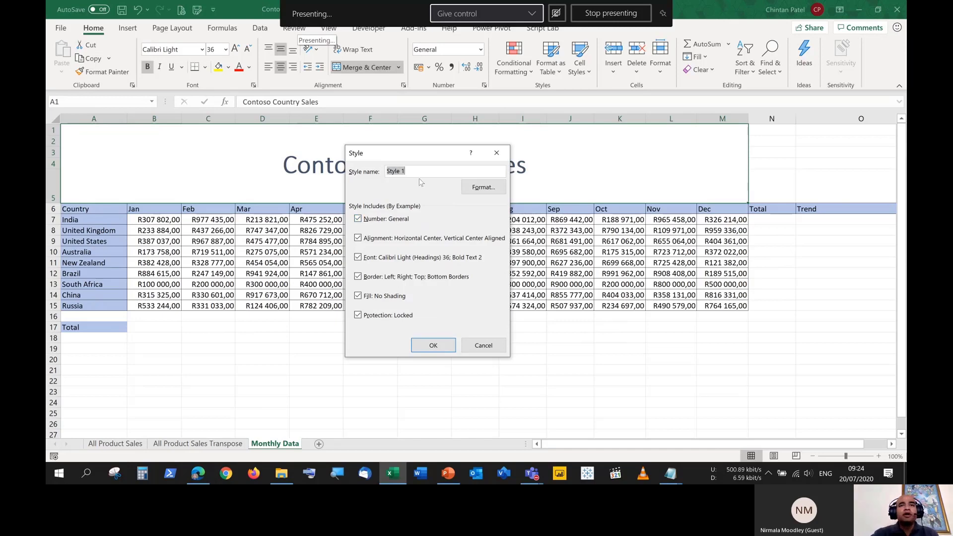
click(476, 188)
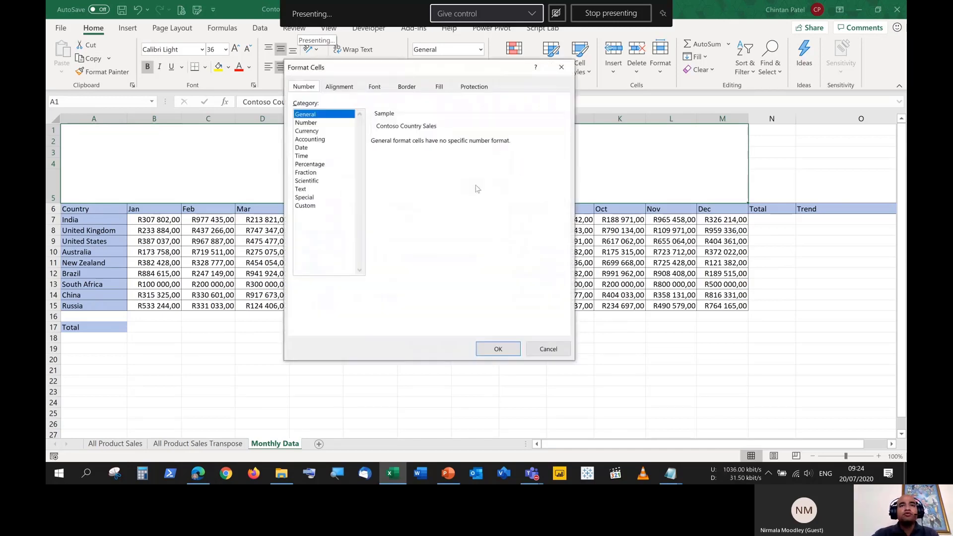
click(437, 87)
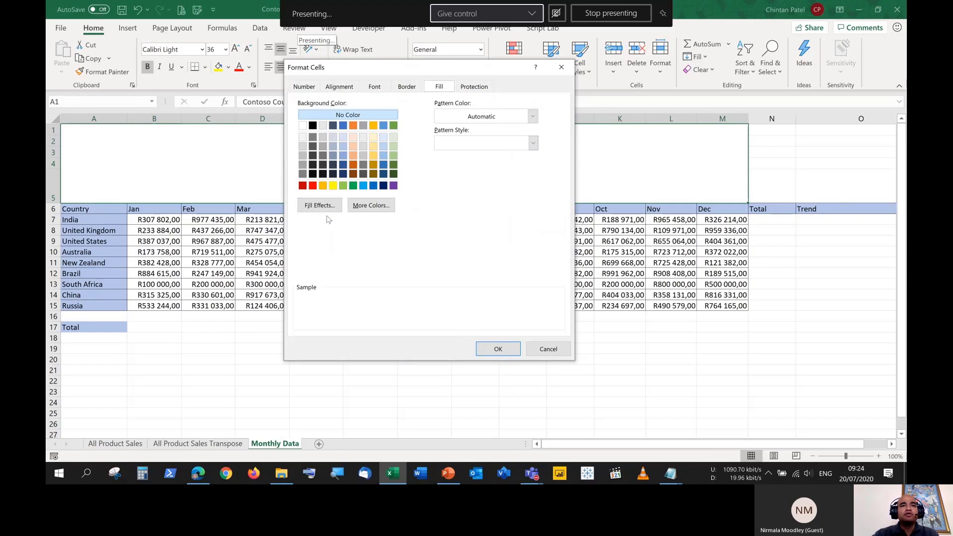
Examine the custom fill colours and the RGB colour model, then discard the new cell style without saving it
click(378, 211)
click(403, 155)
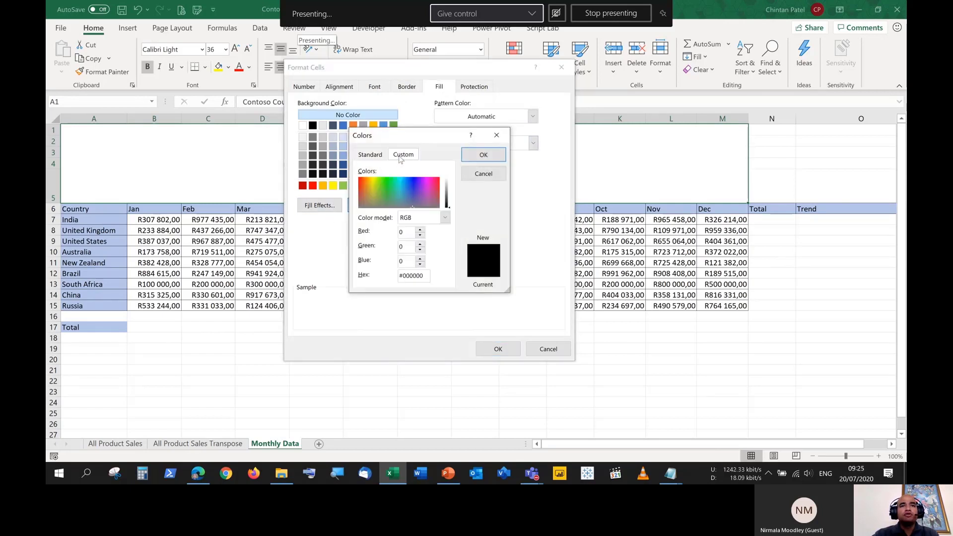
click(445, 219)
click(445, 220)
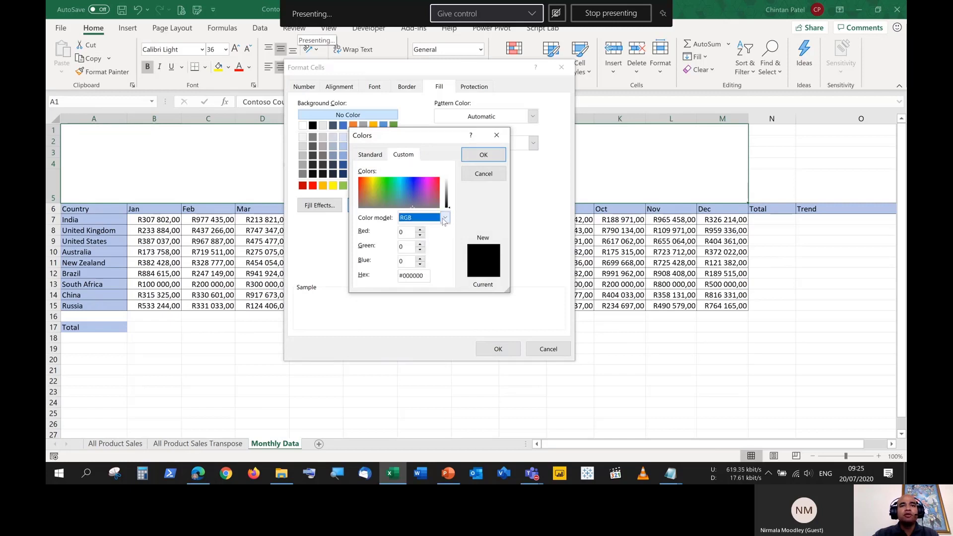
click(444, 220)
click(444, 220)
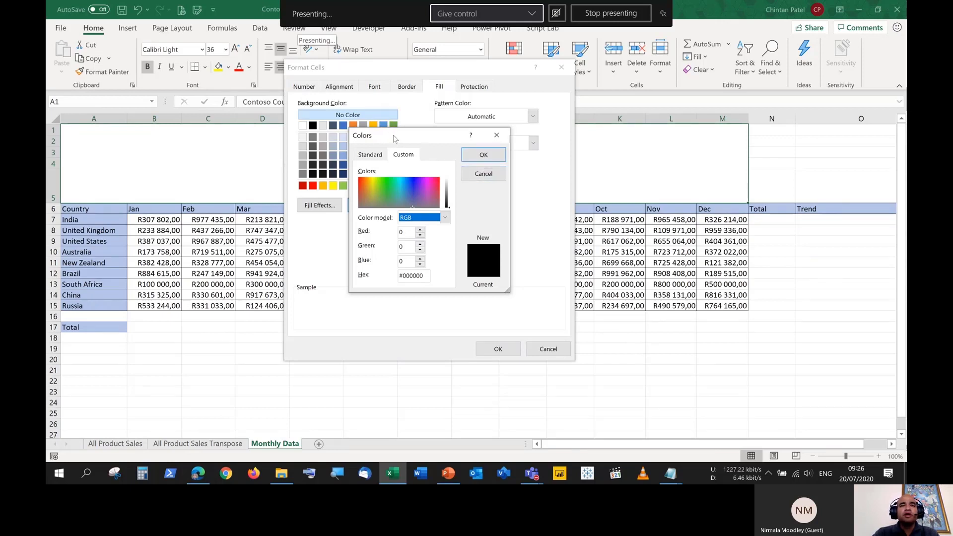
click(480, 174)
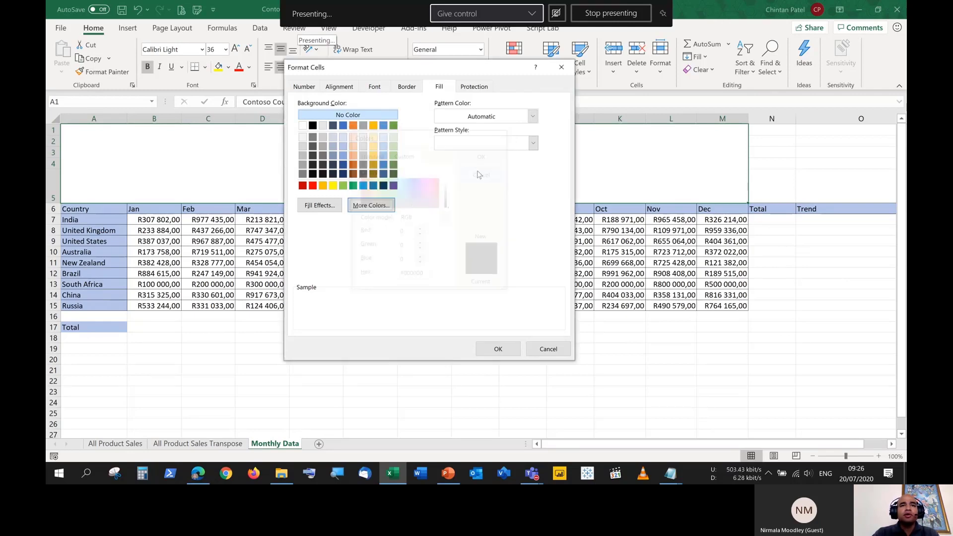
click(548, 349)
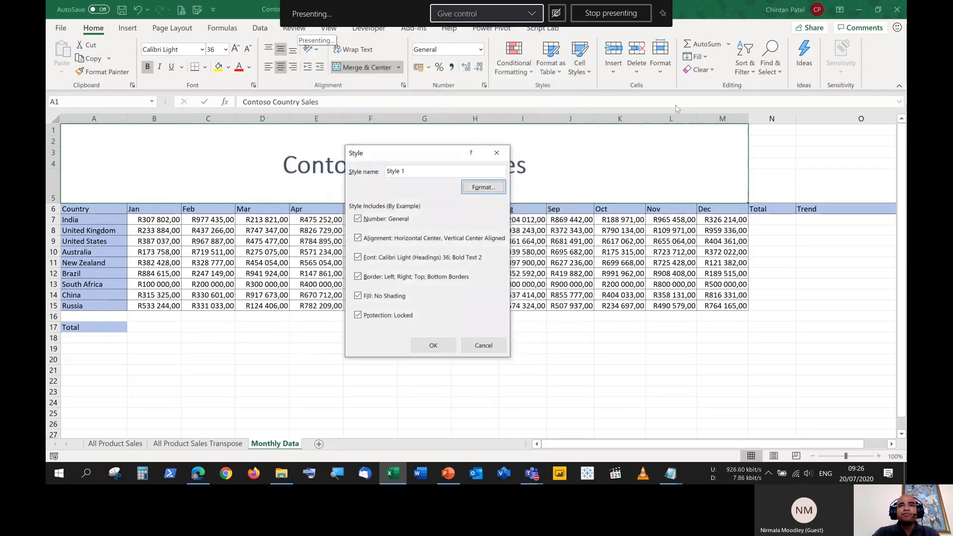
click(503, 347)
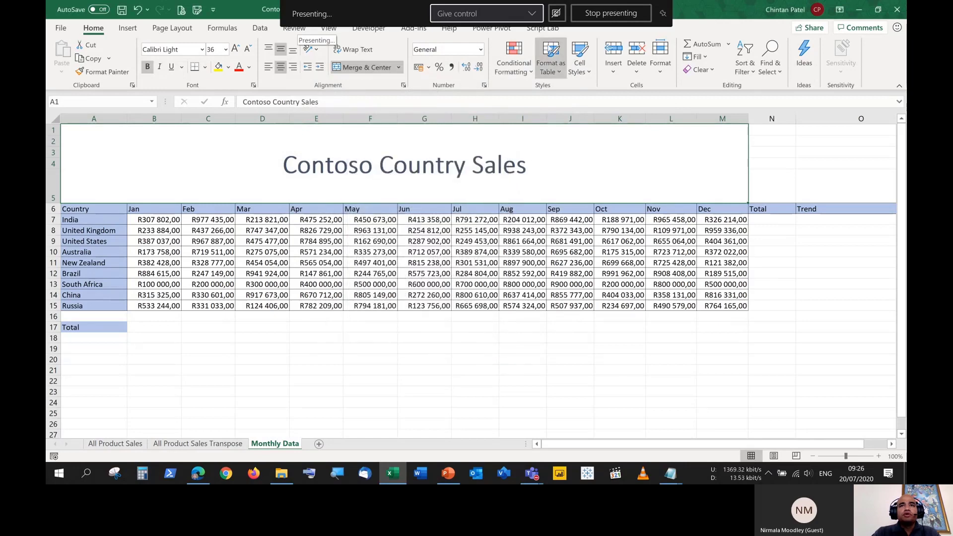
Apply the Heading 1 cell style to the Contoso Country Sales title
click(581, 69)
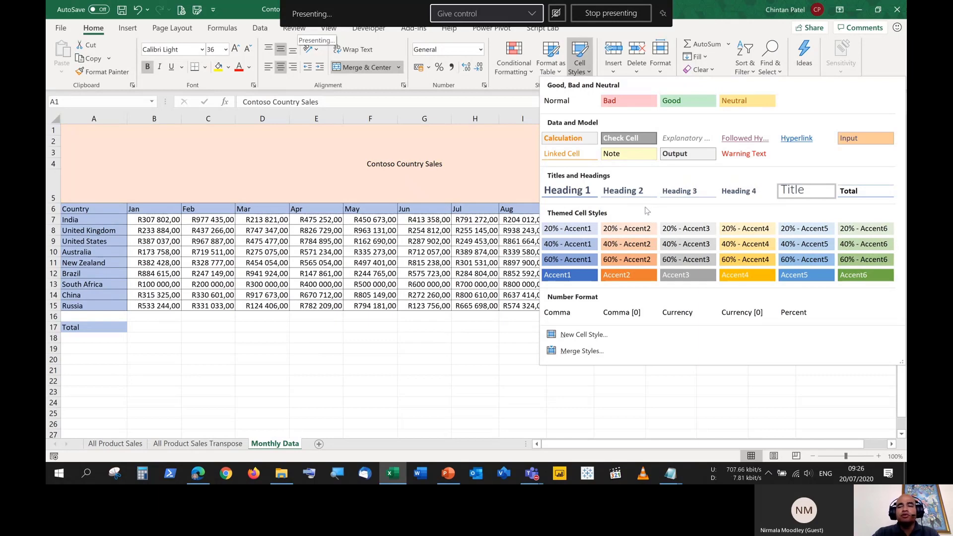
click(382, 166)
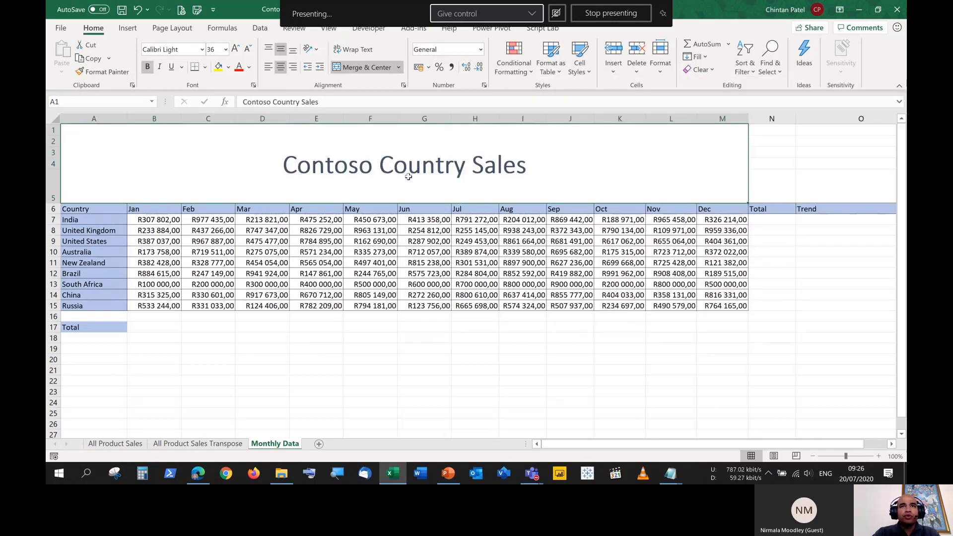
click(580, 59)
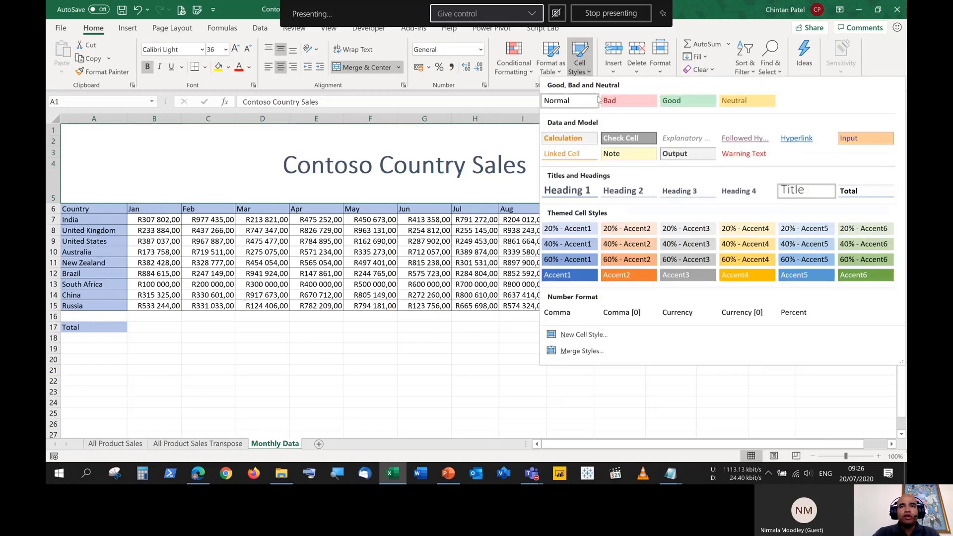
click(584, 192)
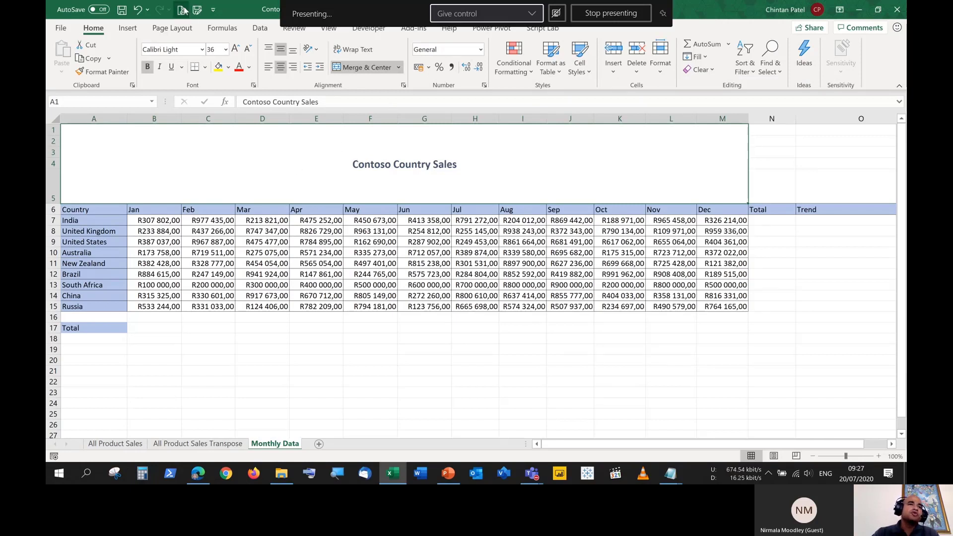
Increase the Contoso Country Sales title's font size to 72
click(226, 50)
click(226, 51)
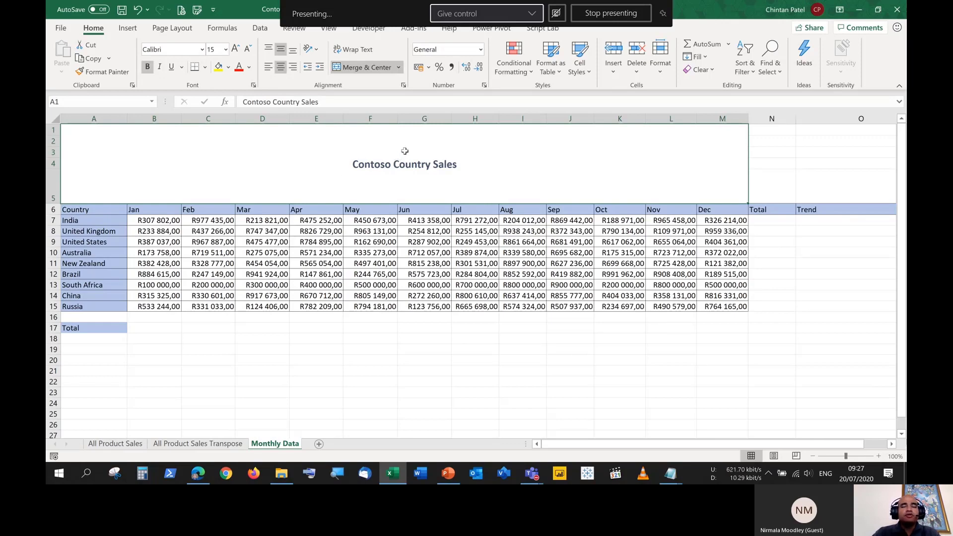
click(579, 67)
click(582, 74)
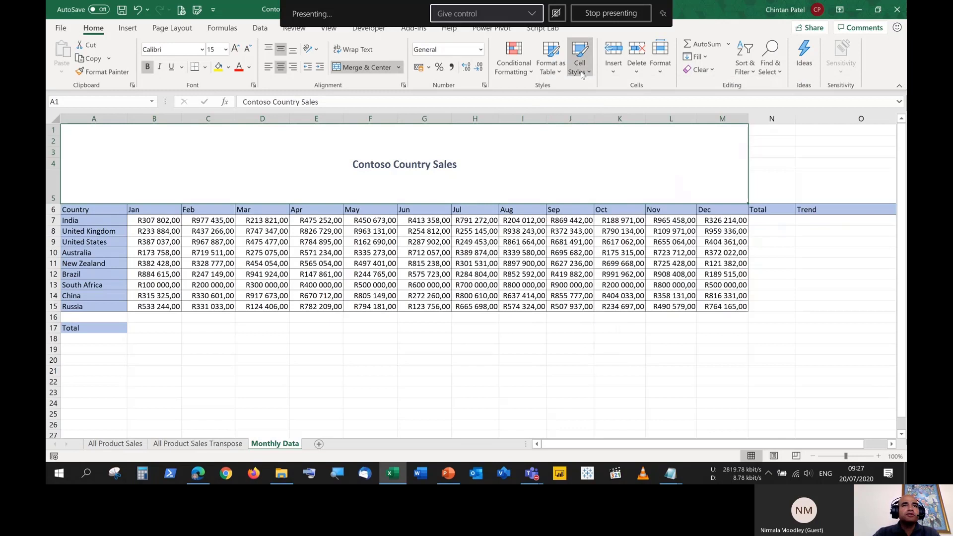
click(235, 49)
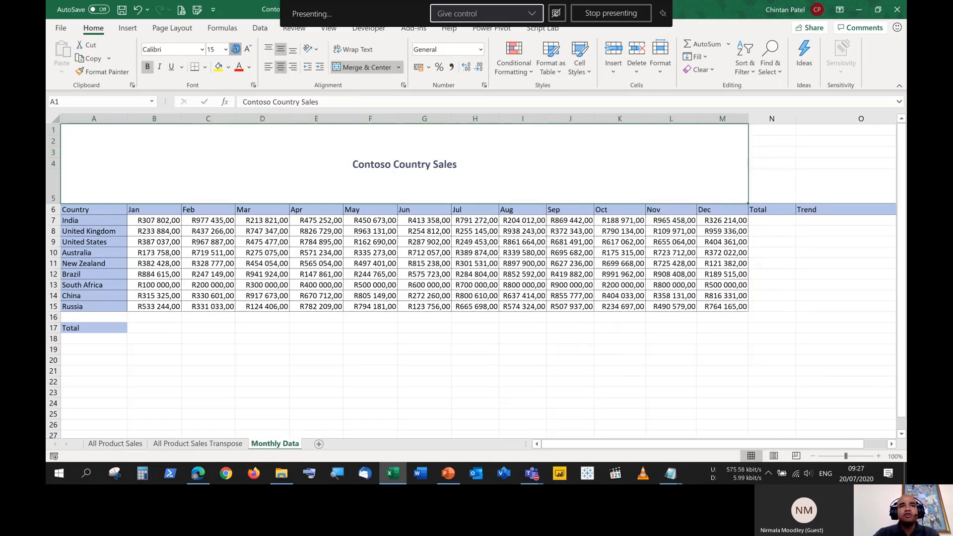
click(236, 49)
click(236, 49)
click(235, 49)
click(235, 50)
click(236, 49)
click(235, 49)
click(236, 49)
click(235, 49)
click(235, 49)
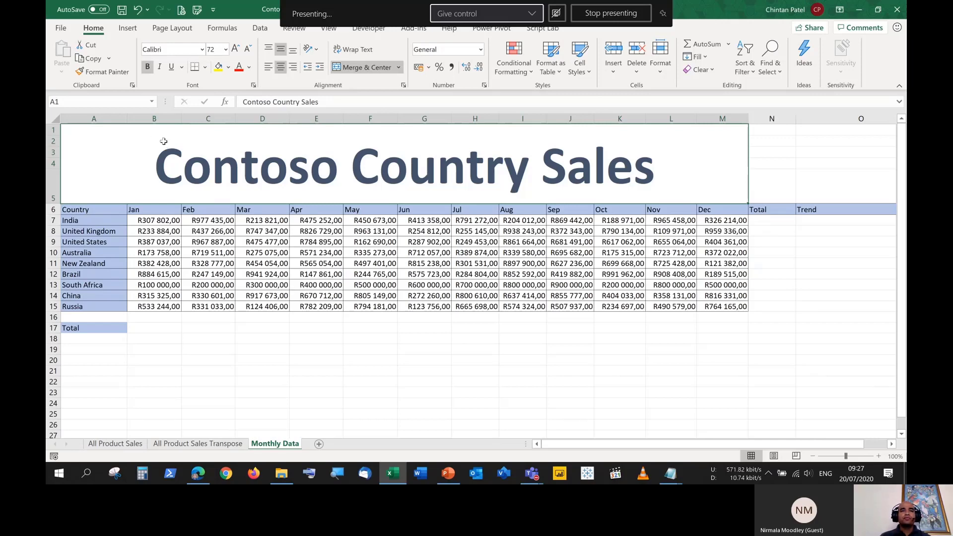
Apply the Heading 2 cell style to the country column A6:A15 and the header cells B6:O6 together
click(583, 68)
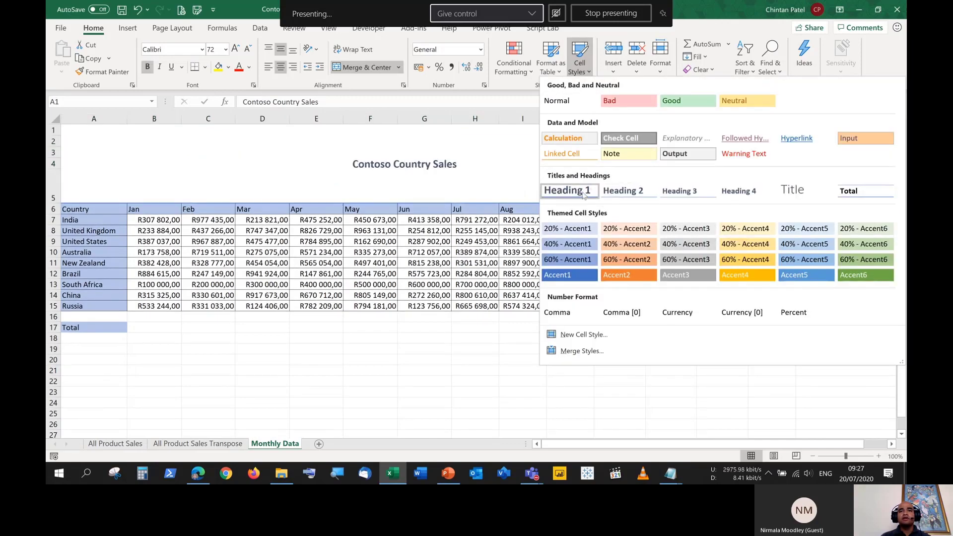
click(100, 215)
drag(96, 211, 94, 308)
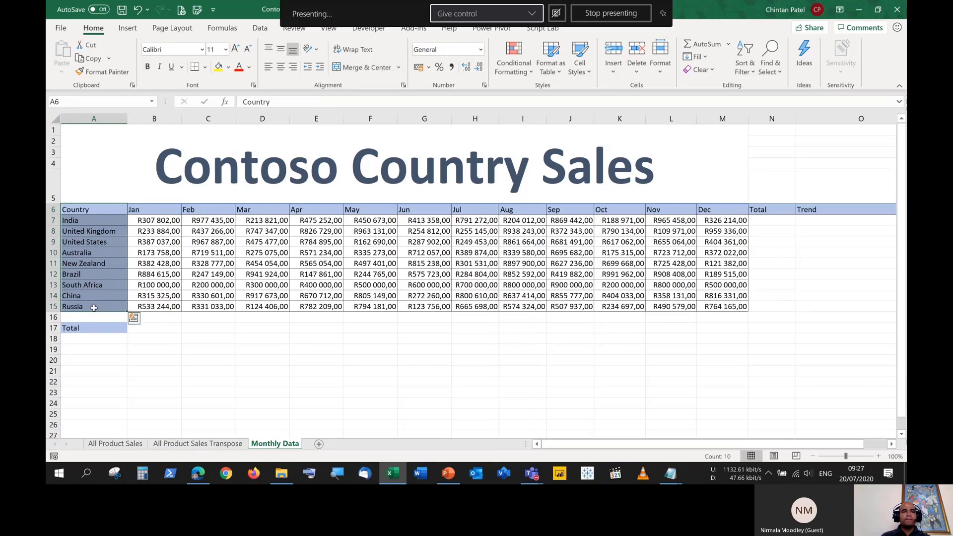
drag(94, 212, 86, 308)
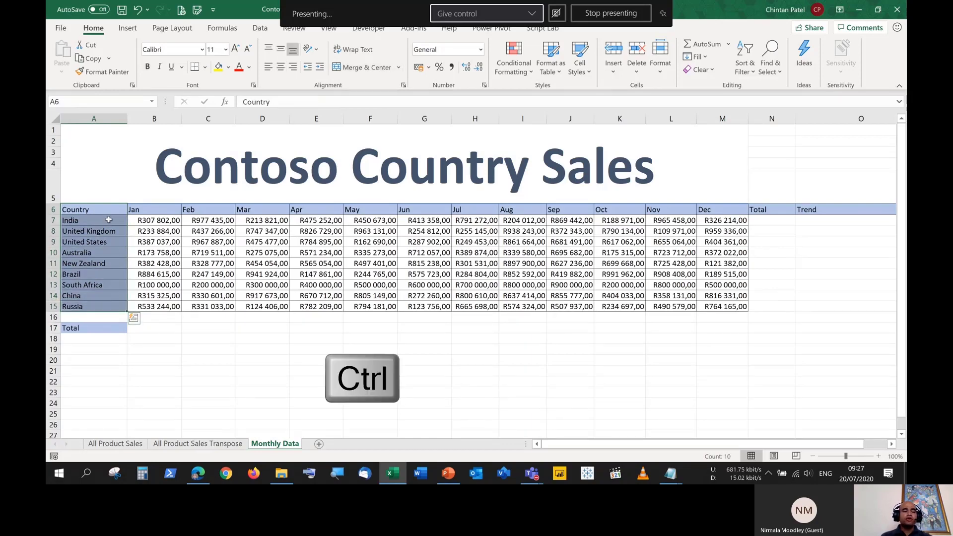
ctrl+click(155, 209)
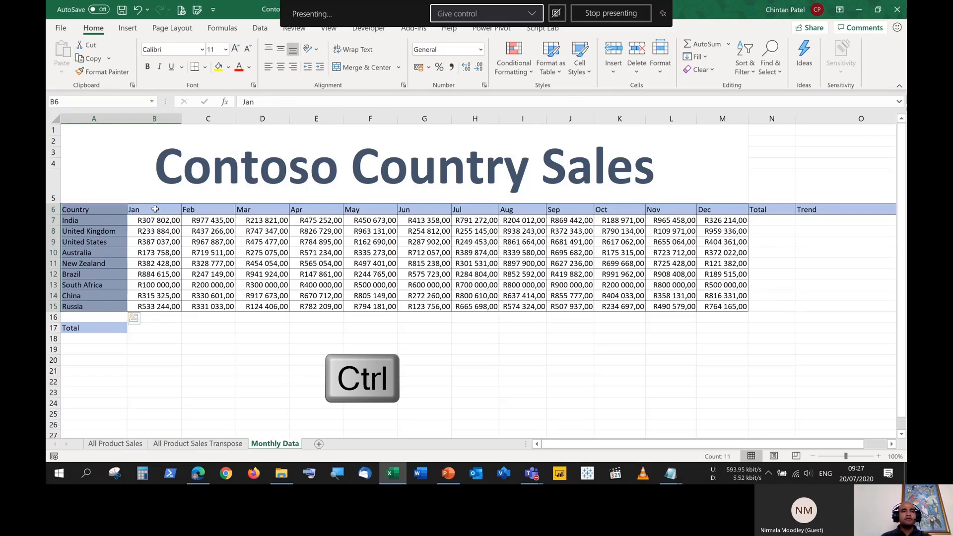
drag(155, 209, 821, 211)
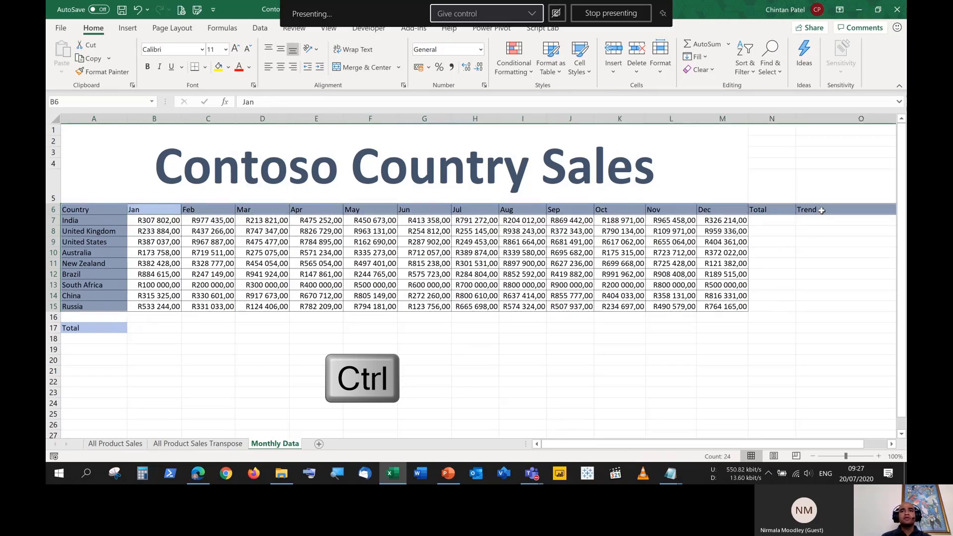
click(579, 56)
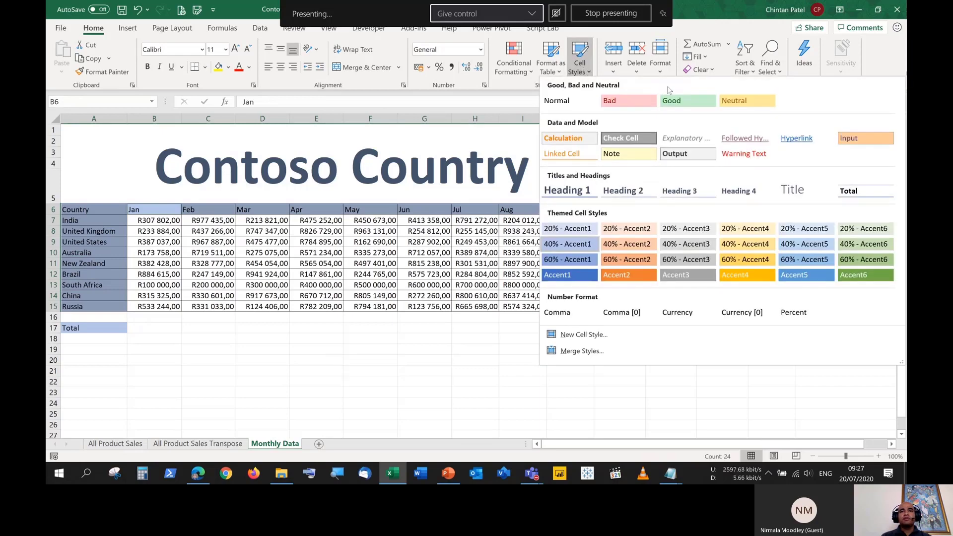
click(627, 194)
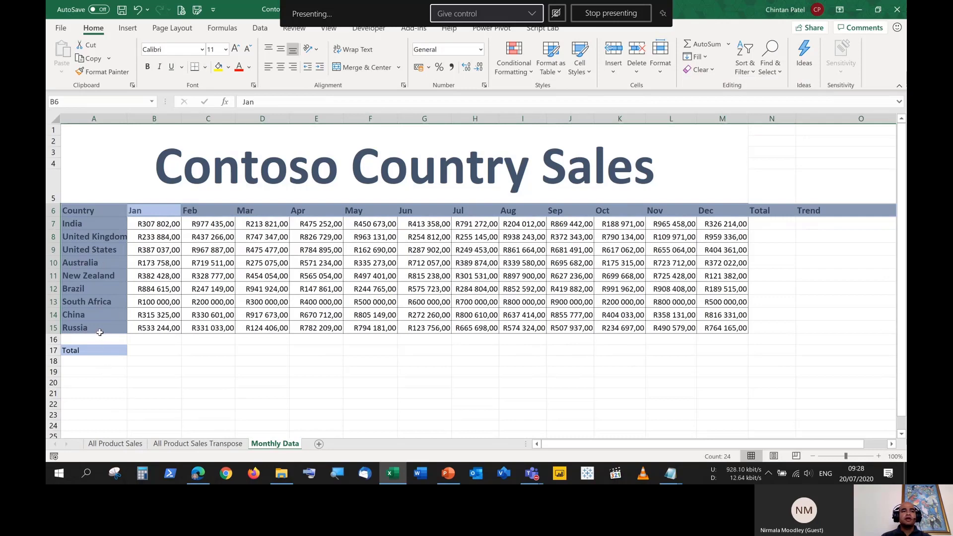
Copy the formatting of the Russia cell A15 onto the Total cell A17 with Format Painter
click(95, 351)
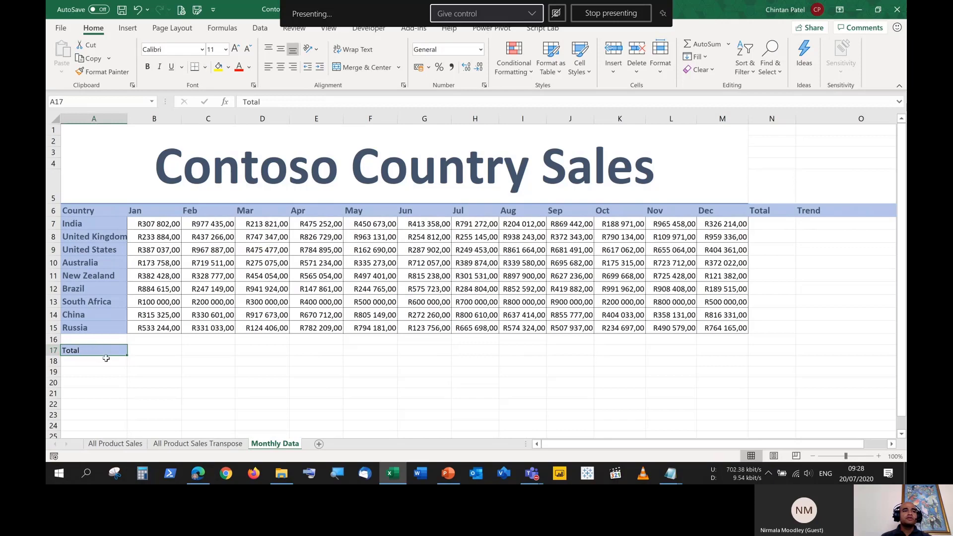
click(101, 327)
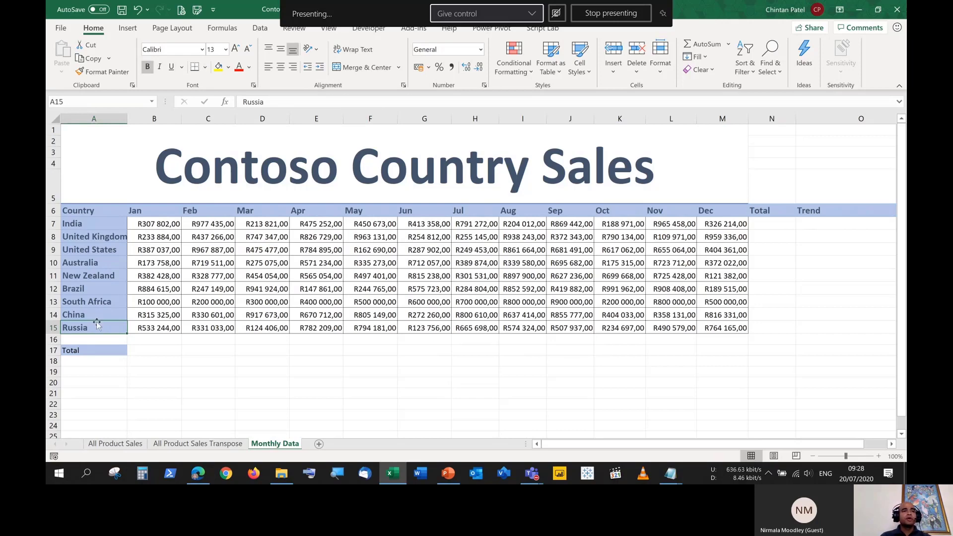
click(107, 72)
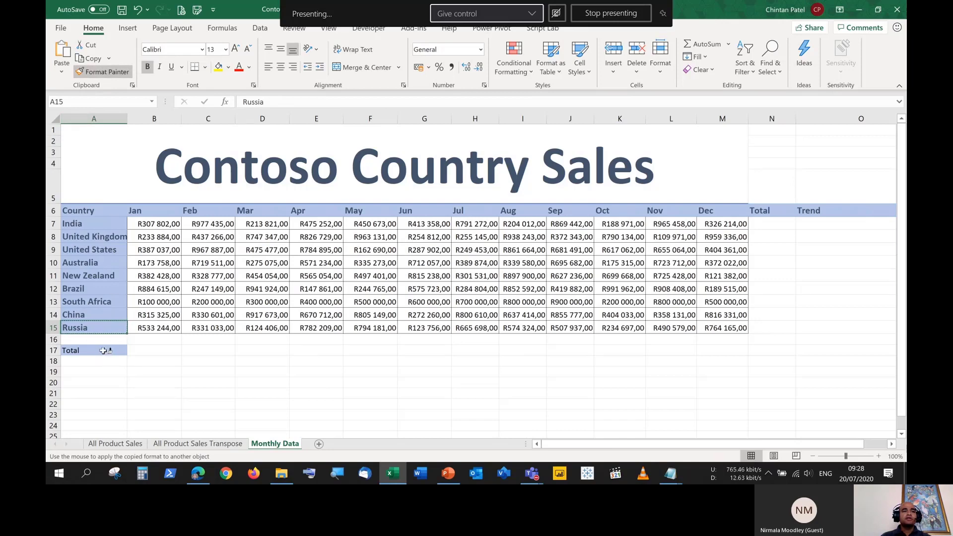
click(104, 350)
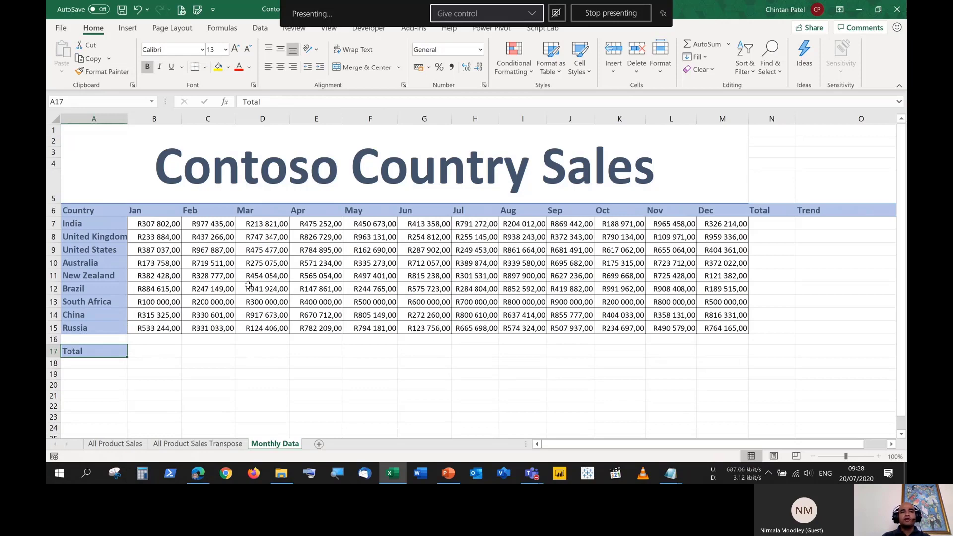
Apply the Input cell style to the monthly sales figures in B7:M15
drag(156, 224, 727, 326)
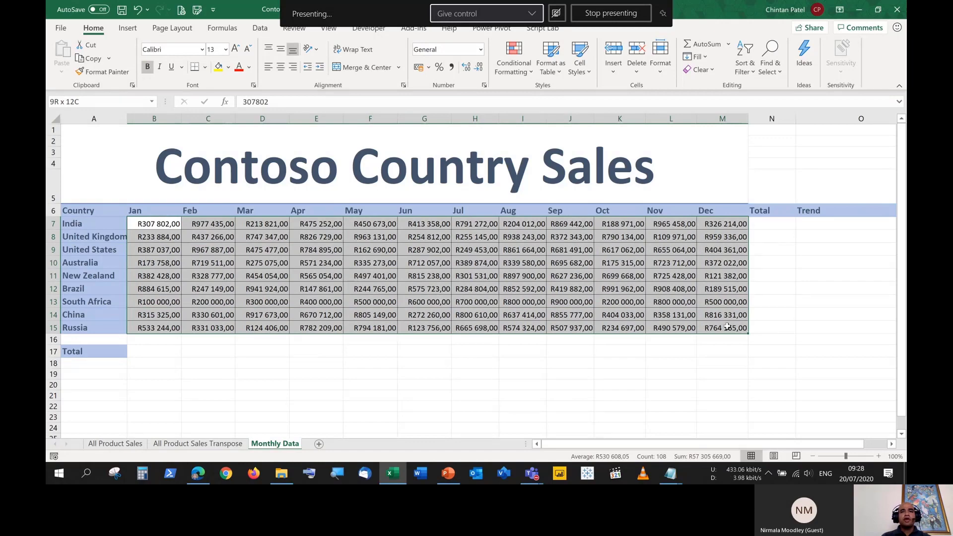
click(579, 67)
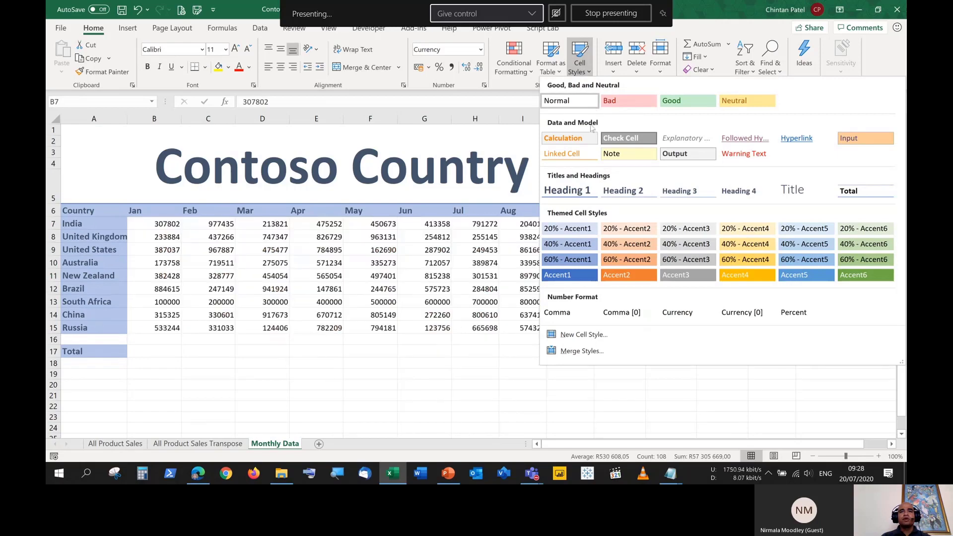
click(860, 136)
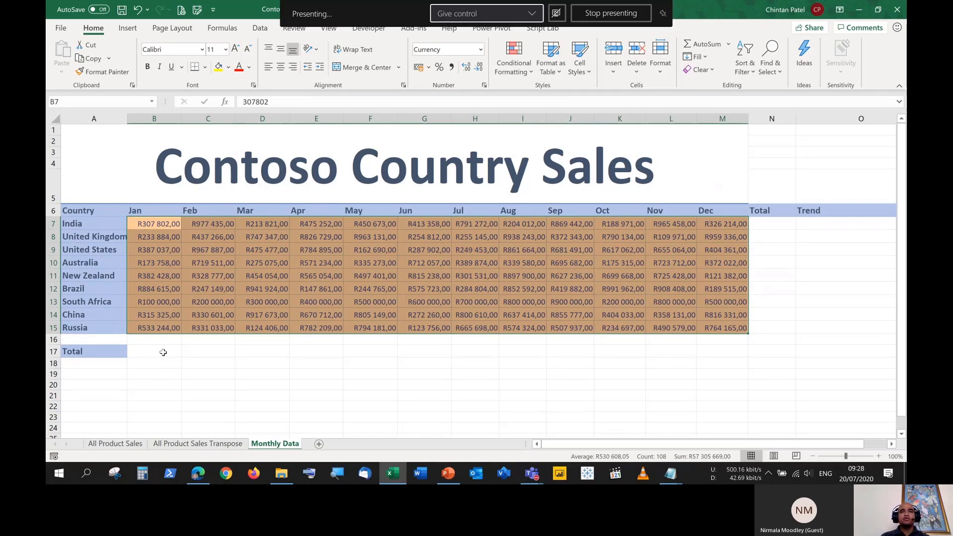
Apply the Calculation cell style to the monthly total cells B17:M17
drag(163, 352, 709, 351)
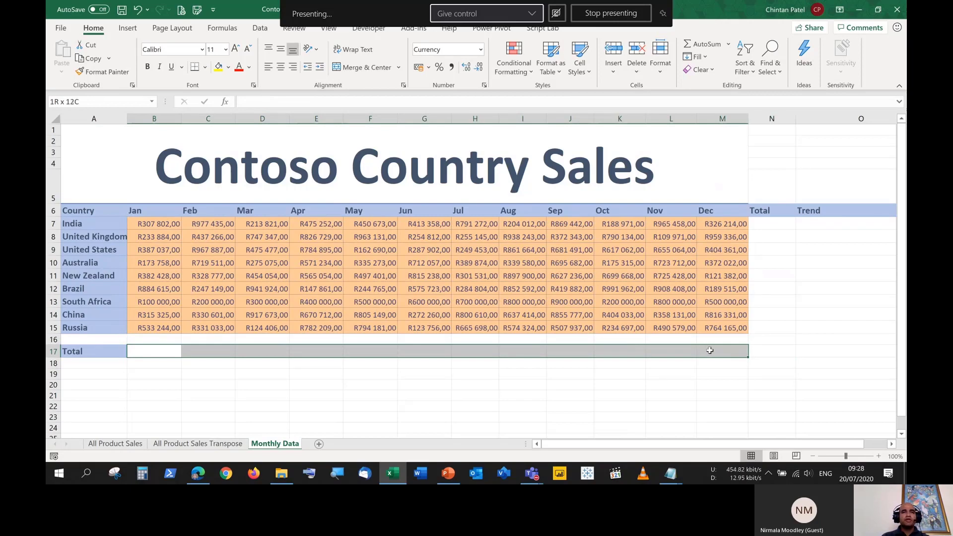
drag(710, 350, 710, 350)
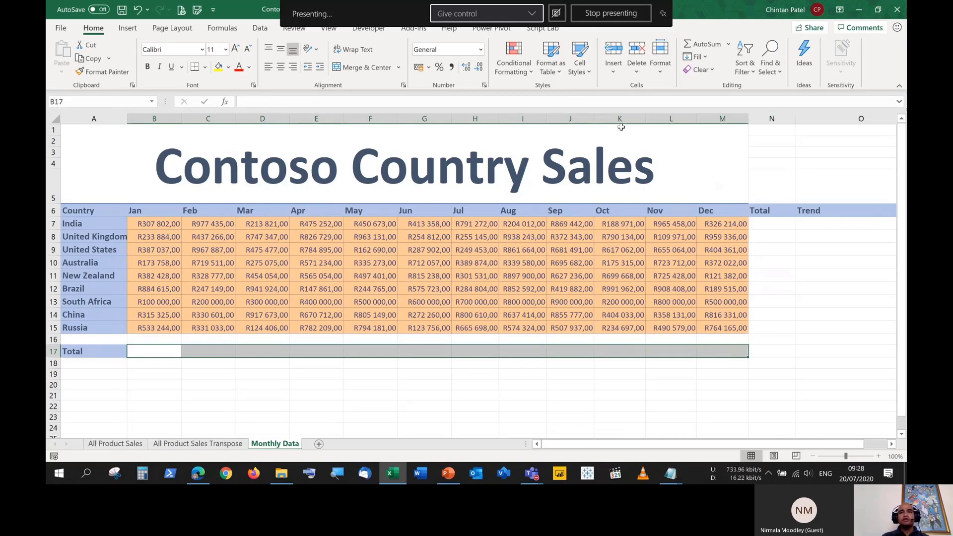
click(581, 70)
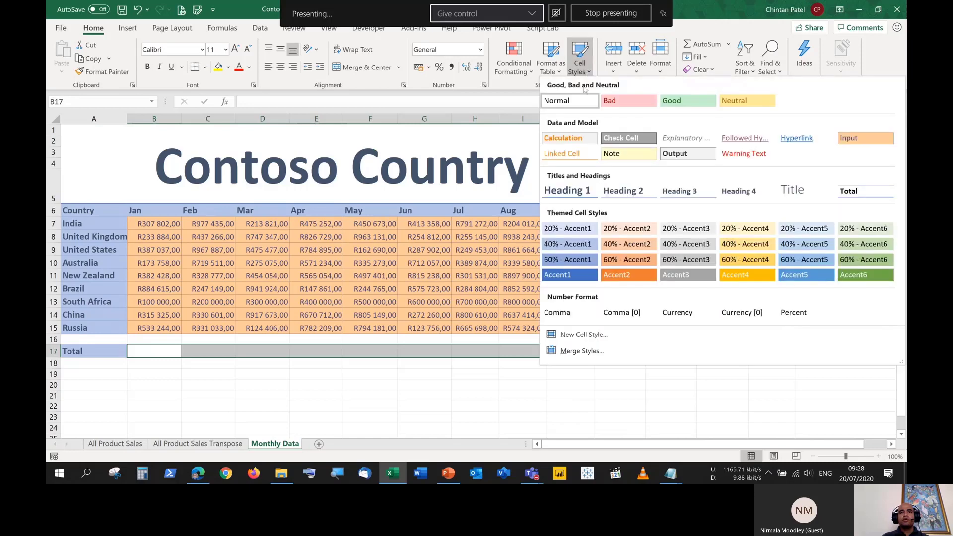
click(578, 138)
Apply the Calculation cell style to the country total cells N7:N15
drag(779, 223, 782, 329)
click(577, 70)
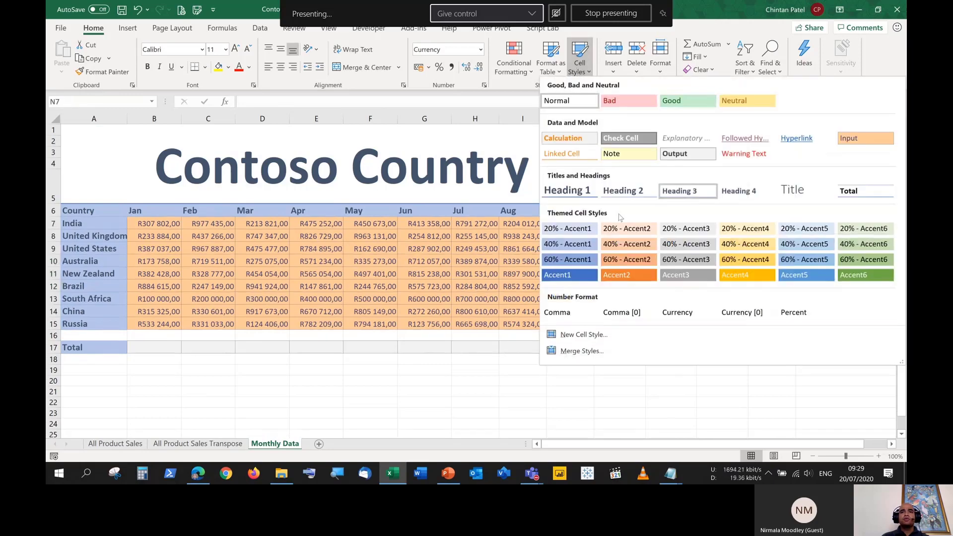
click(568, 139)
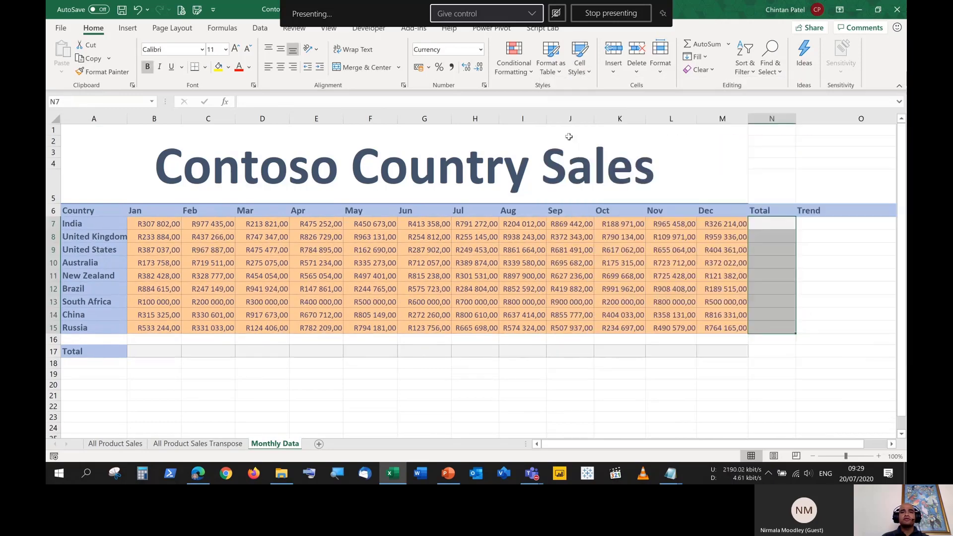
click(556, 382)
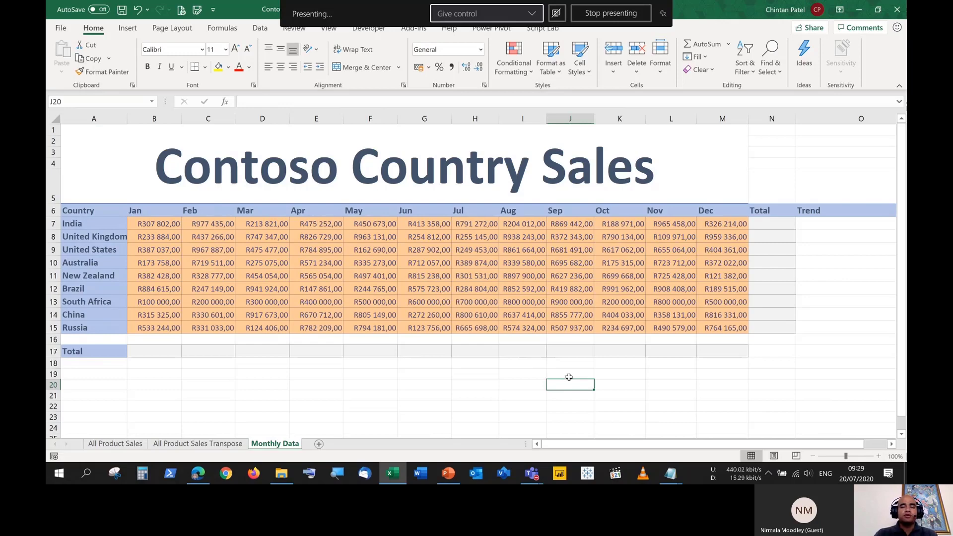
click(584, 74)
click(584, 67)
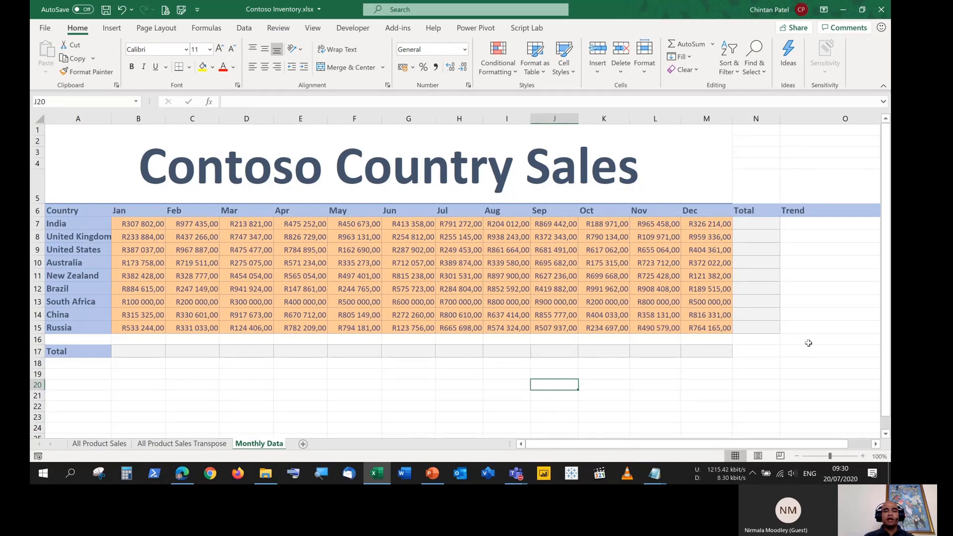
Switch to the MO-200 skills-measured PDF in the Edge browser and highlight the "Define and reference named ranges" heading
click(179, 476)
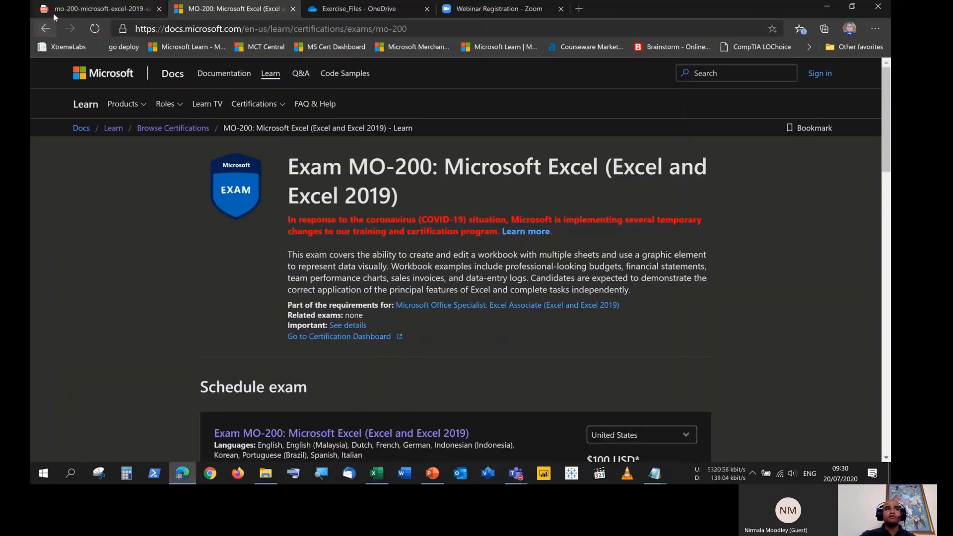
click(71, 10)
scroll(293, 204, up, 5)
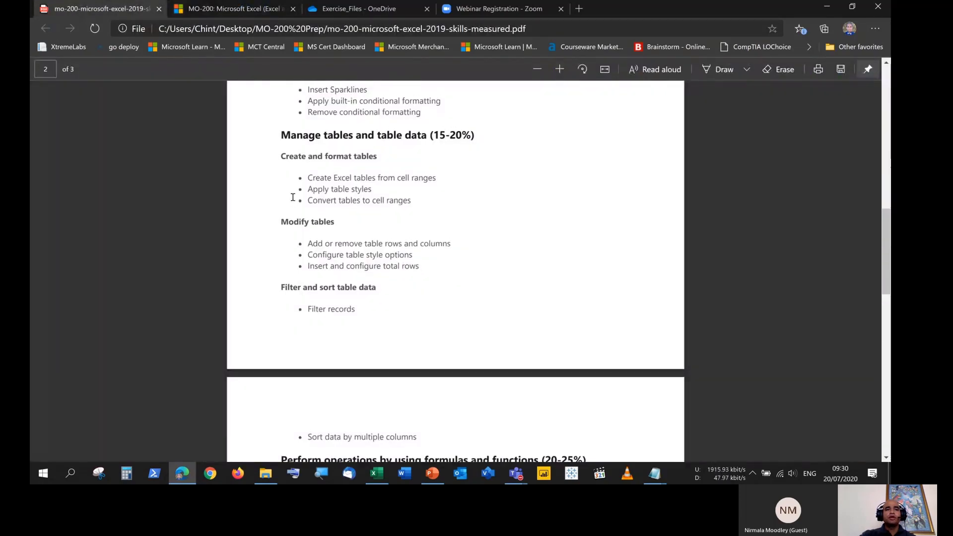
scroll(400, 240, down, 4)
scroll(399, 240, down, 2)
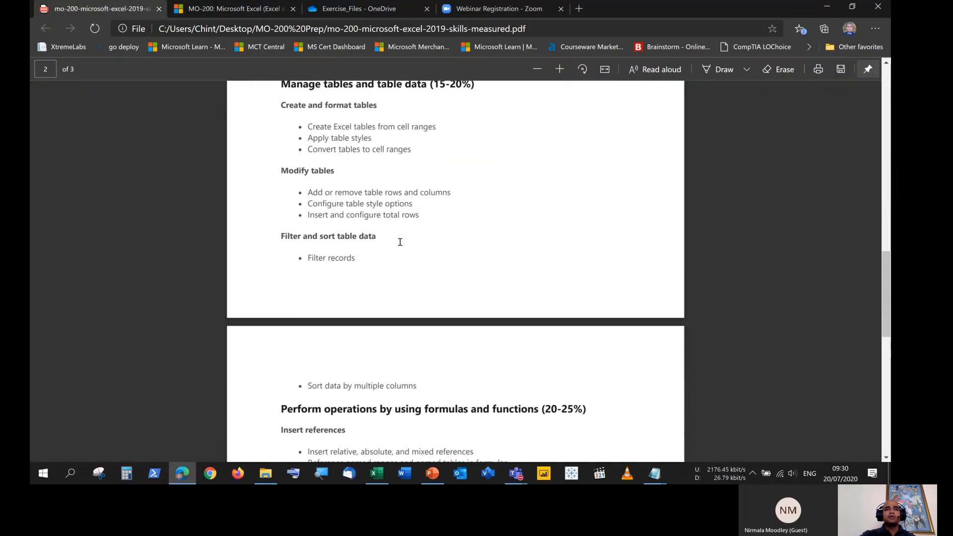
scroll(400, 243, up, 2)
scroll(400, 242, up, 1)
scroll(395, 254, up, 4)
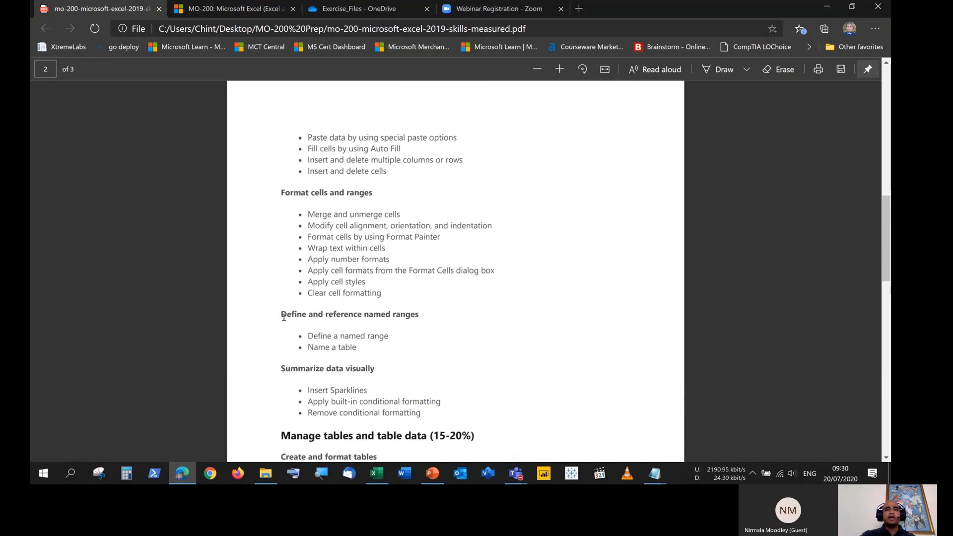
drag(281, 314, 421, 319)
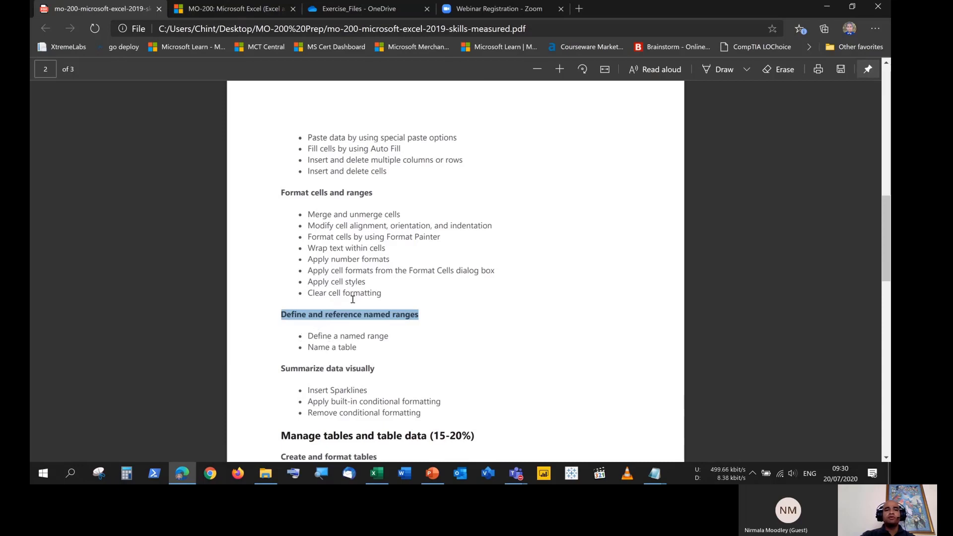
Review the "Name a table" and "Define a named range" objectives, highlighting each one in turn
scroll(382, 303, down, 1)
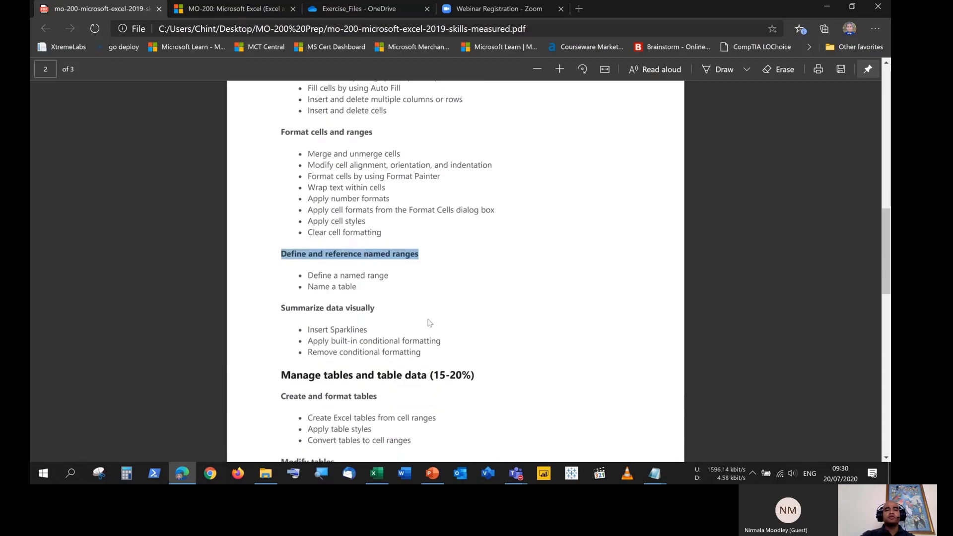
drag(392, 276, 312, 289)
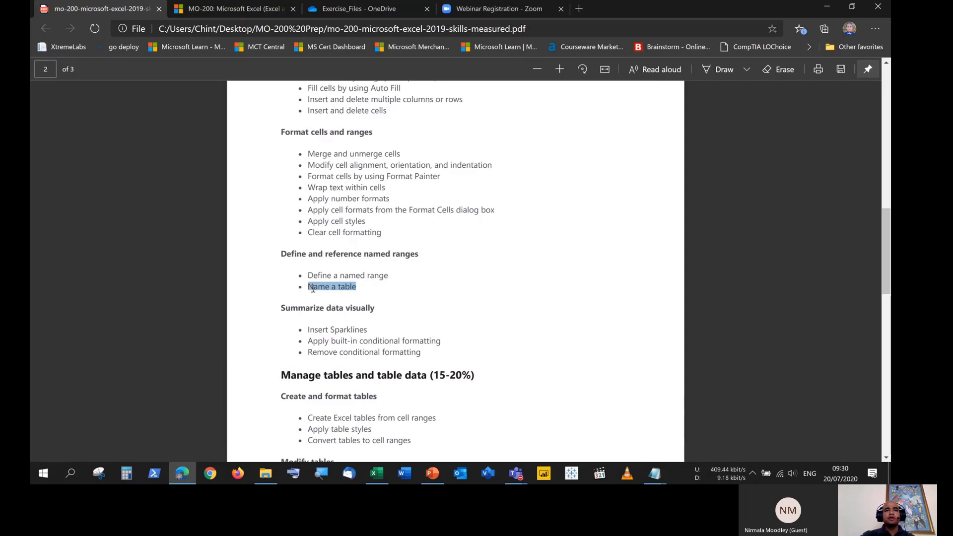
click(356, 289)
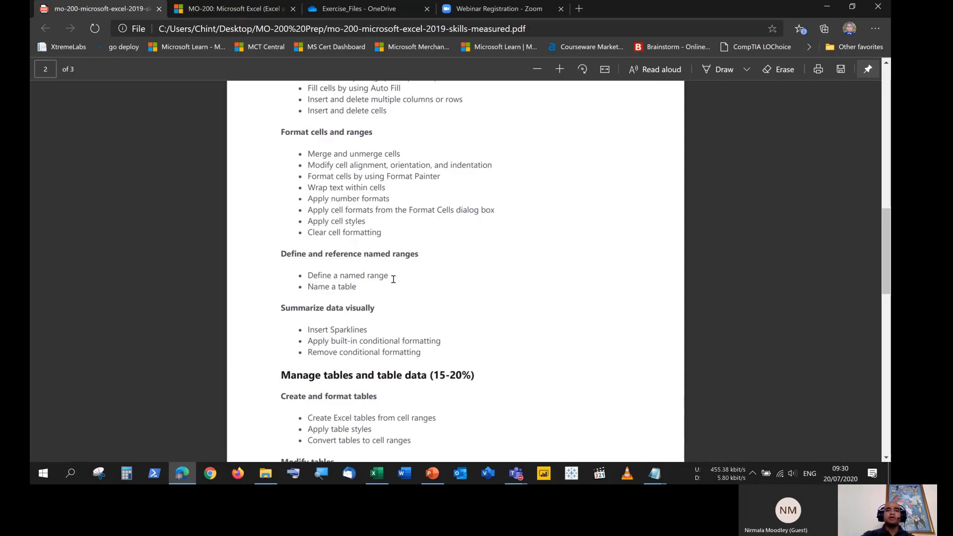
drag(391, 276, 309, 276)
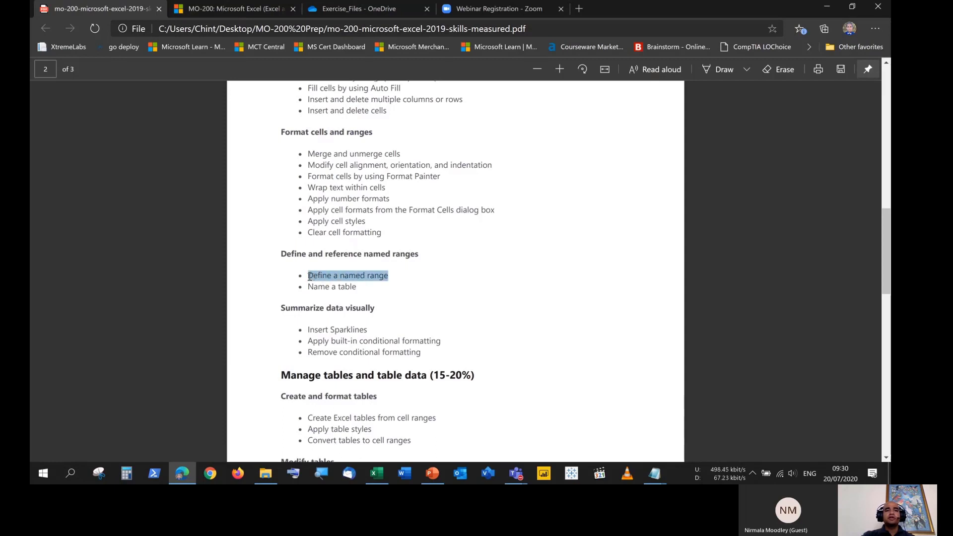
Find the objective on referencing named ranges under "Insert references" and highlight "Reference named ranges"
scroll(374, 278, down, 3)
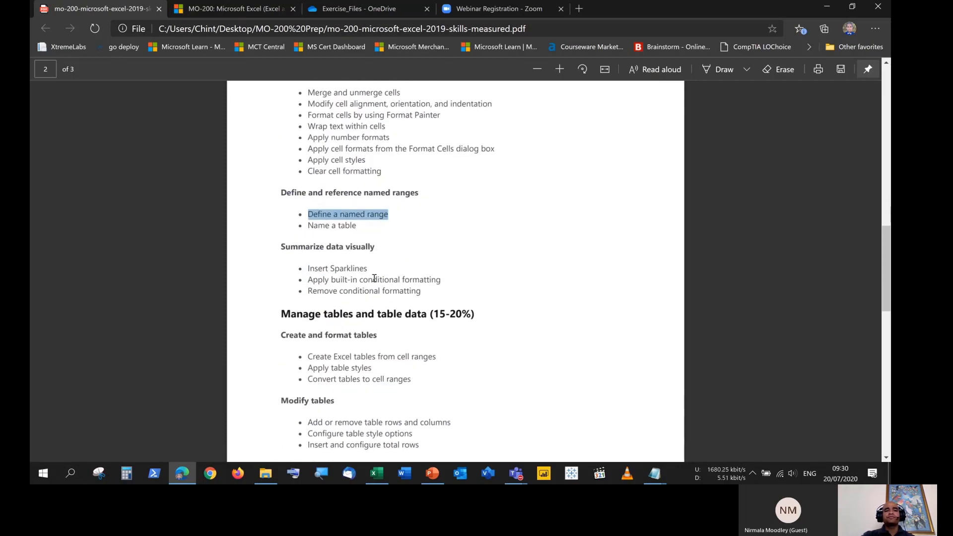
scroll(374, 278, down, 5)
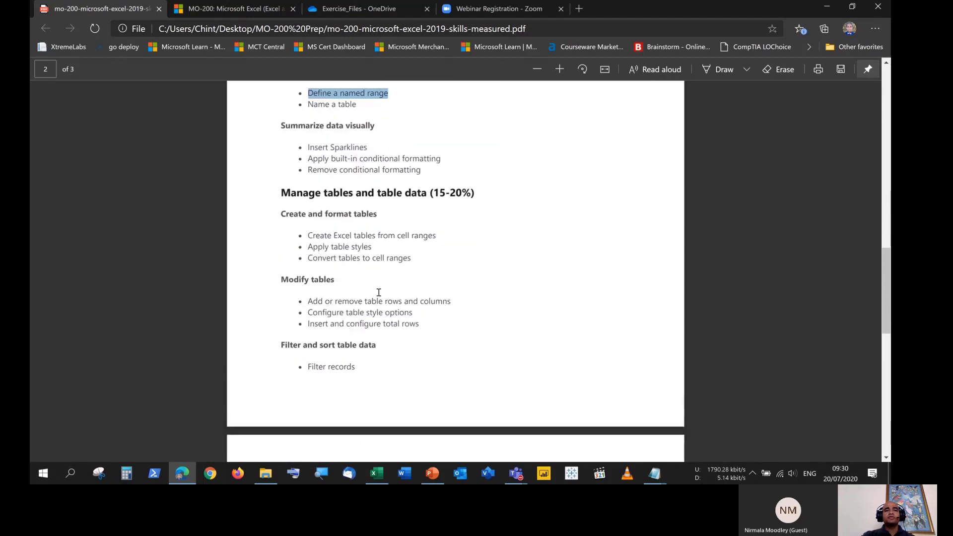
scroll(380, 296, down, 1)
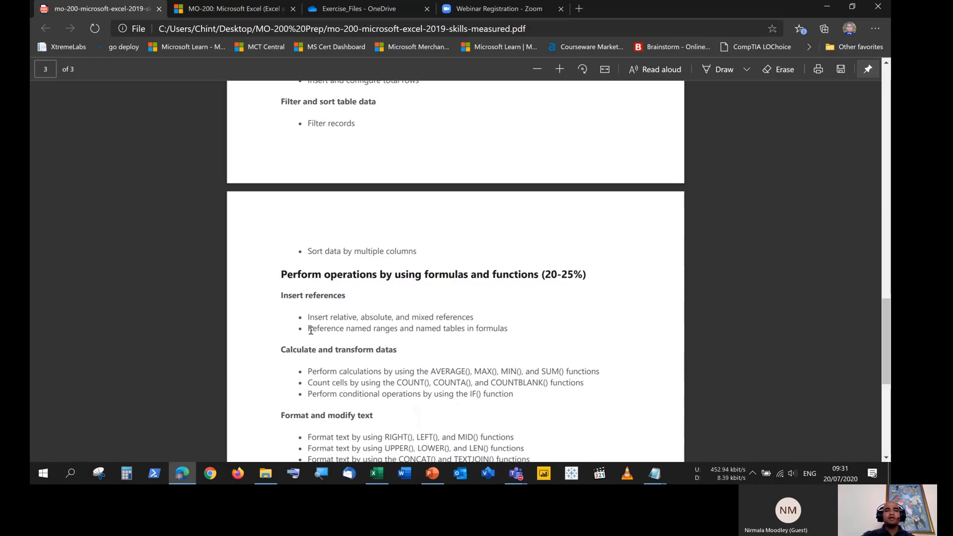
drag(309, 330, 400, 329)
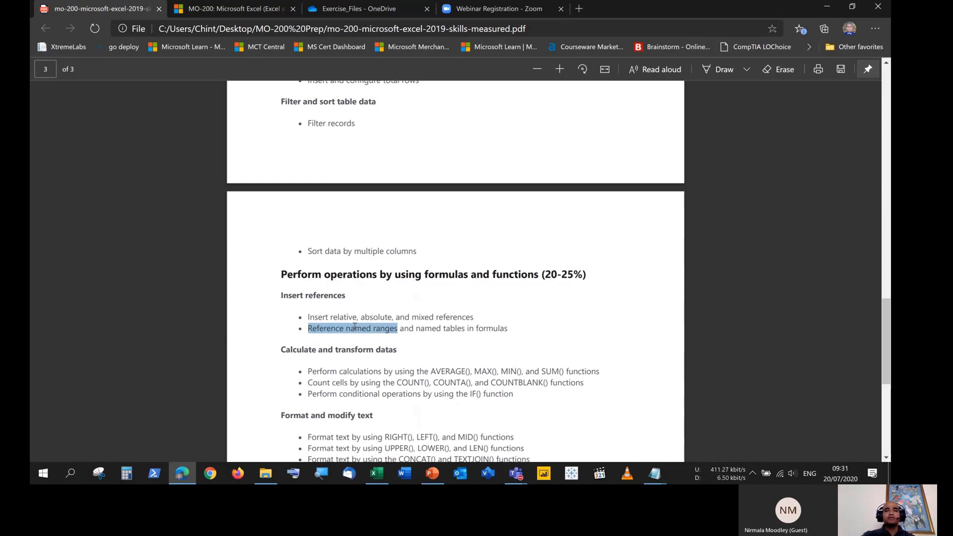
Compare the "Name a table" objective on page 2 with the Insert references objectives on page 3
scroll(349, 320, up, 5)
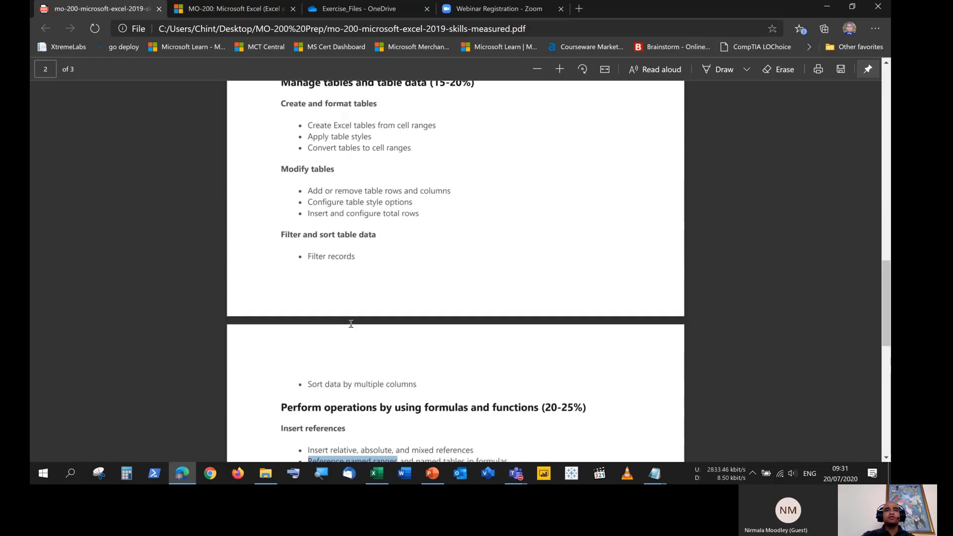
scroll(330, 272, up, 1)
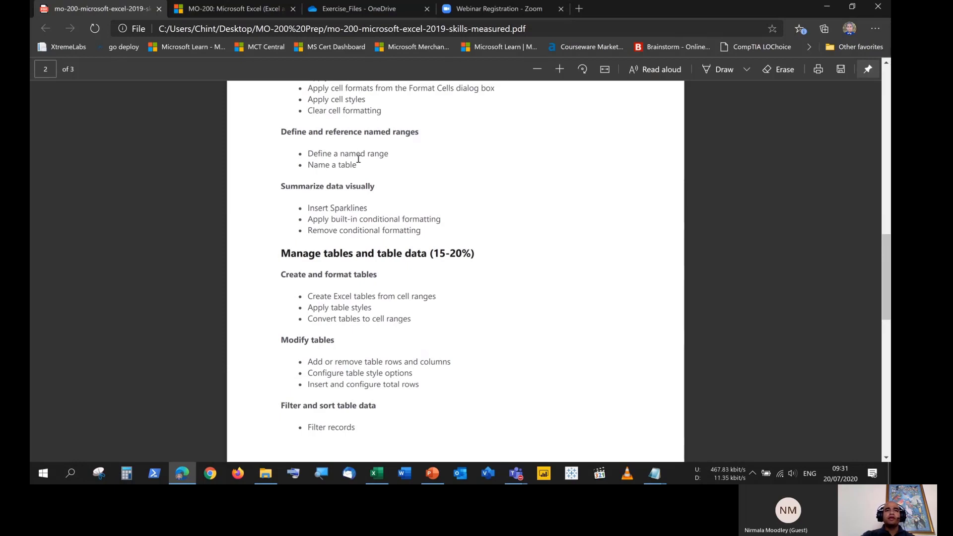
drag(357, 166, 329, 166)
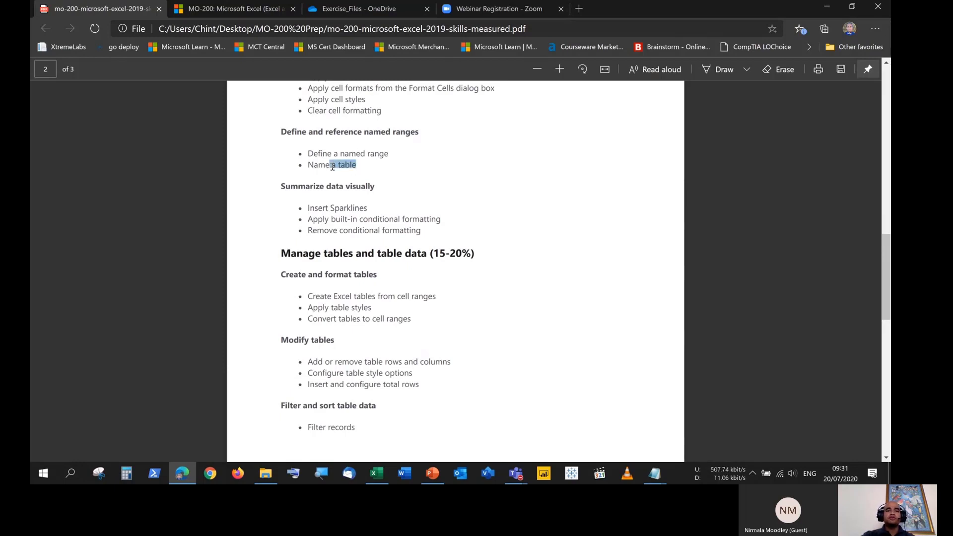
scroll(356, 209, down, 5)
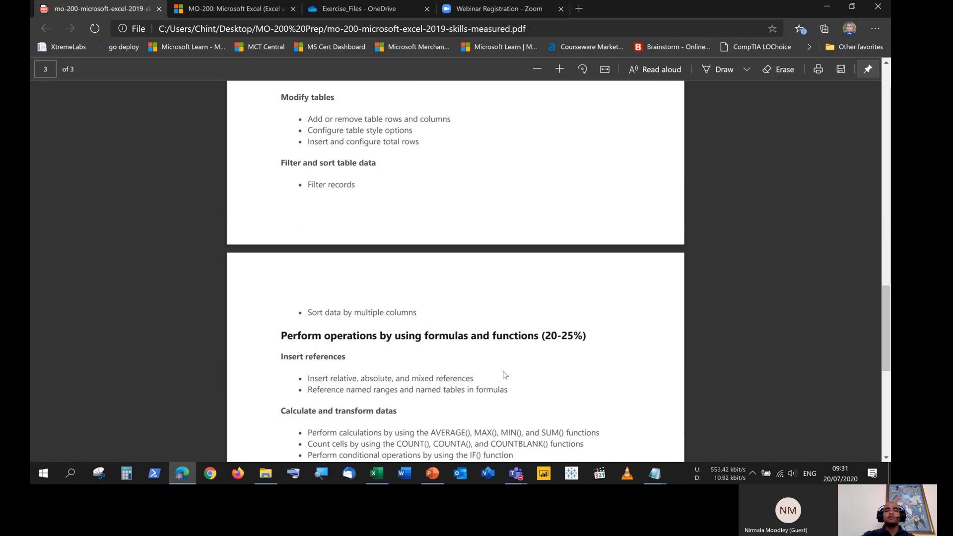
scroll(414, 315, up, 1)
scroll(415, 315, up, 5)
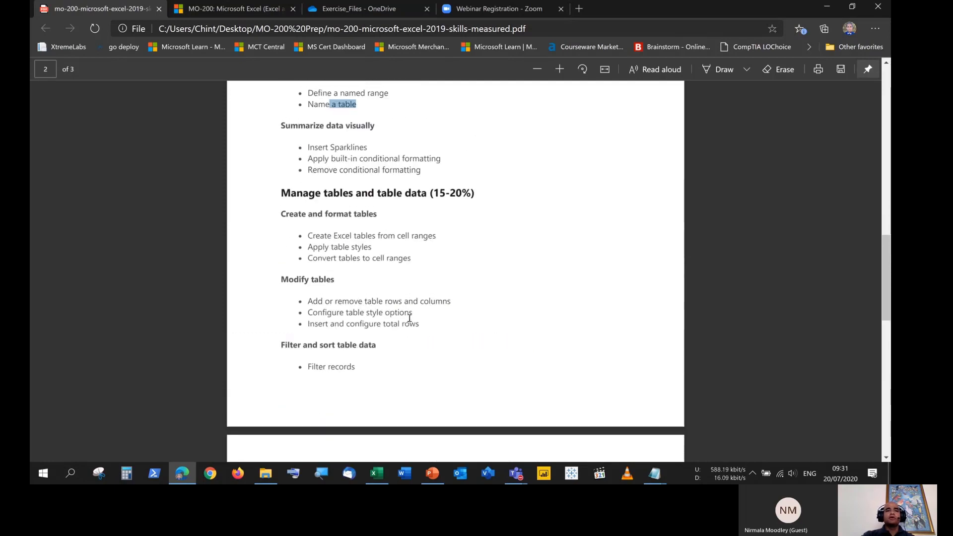
scroll(409, 318, up, 1)
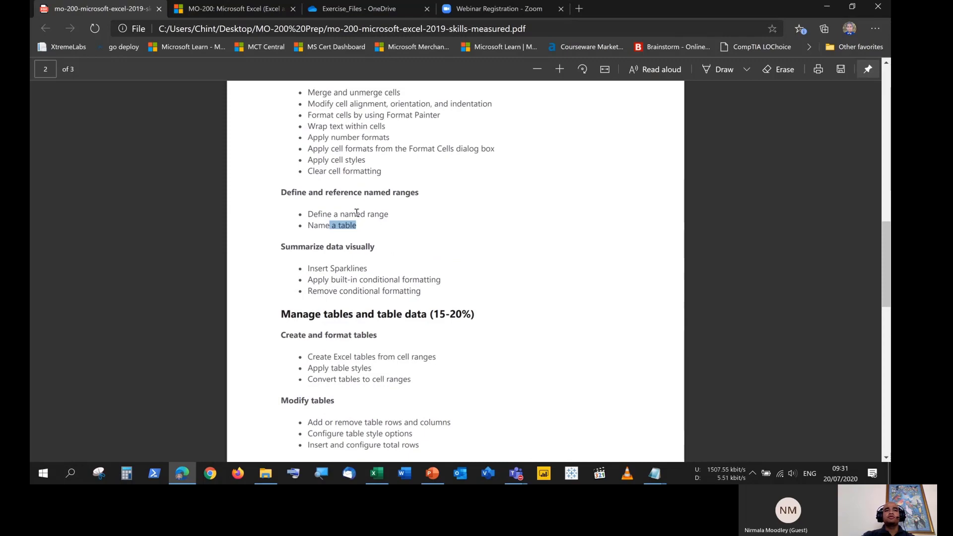
Switch back to the Contoso Inventory workbook in Excel and examine its list of defined names without choosing one
click(823, 8)
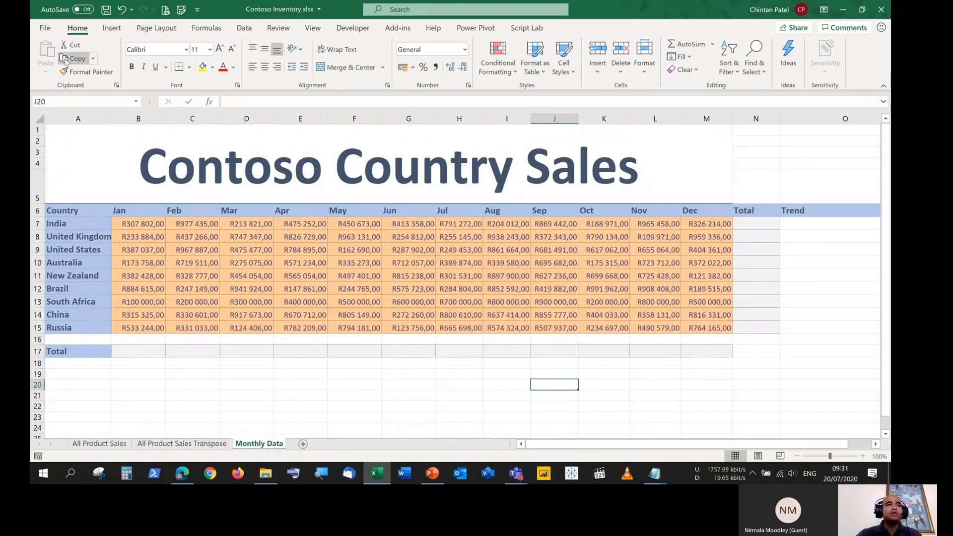
click(137, 101)
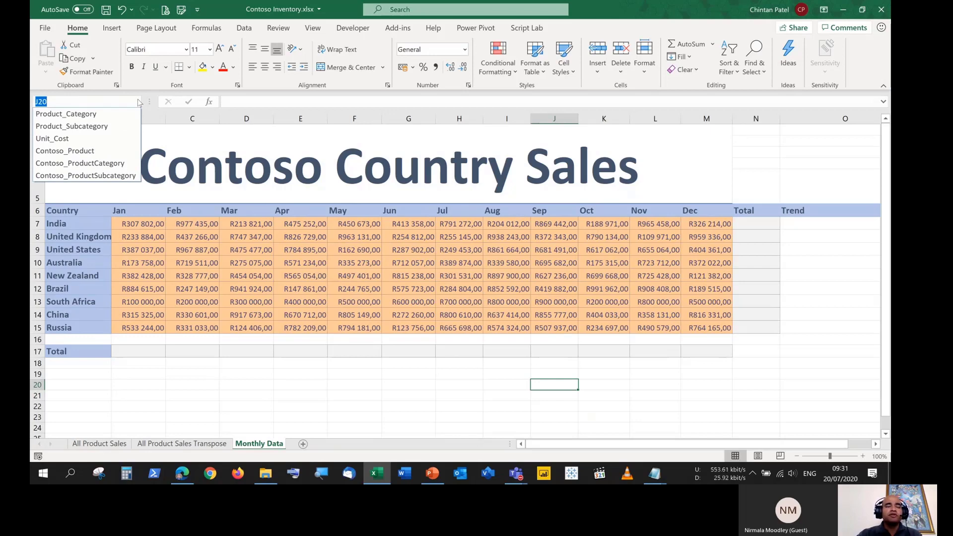
click(138, 101)
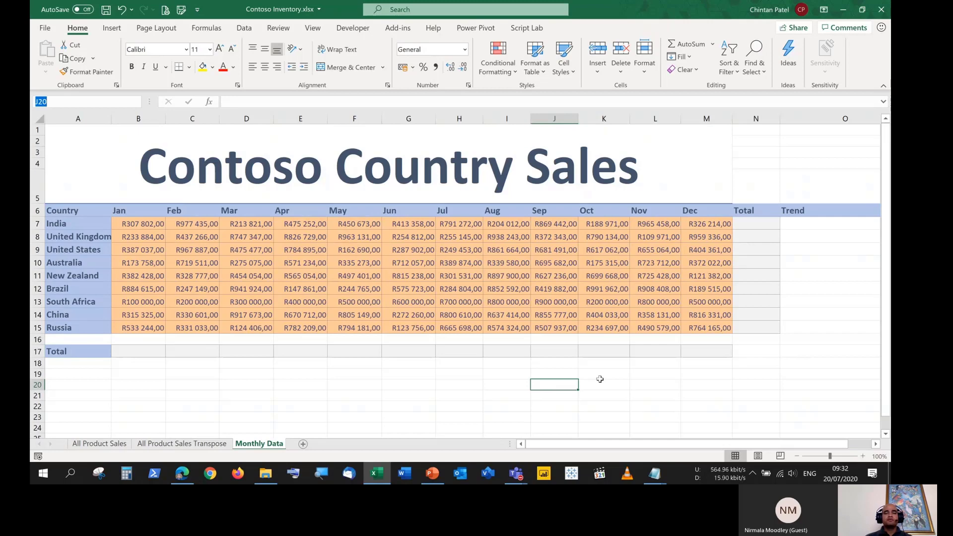
click(139, 102)
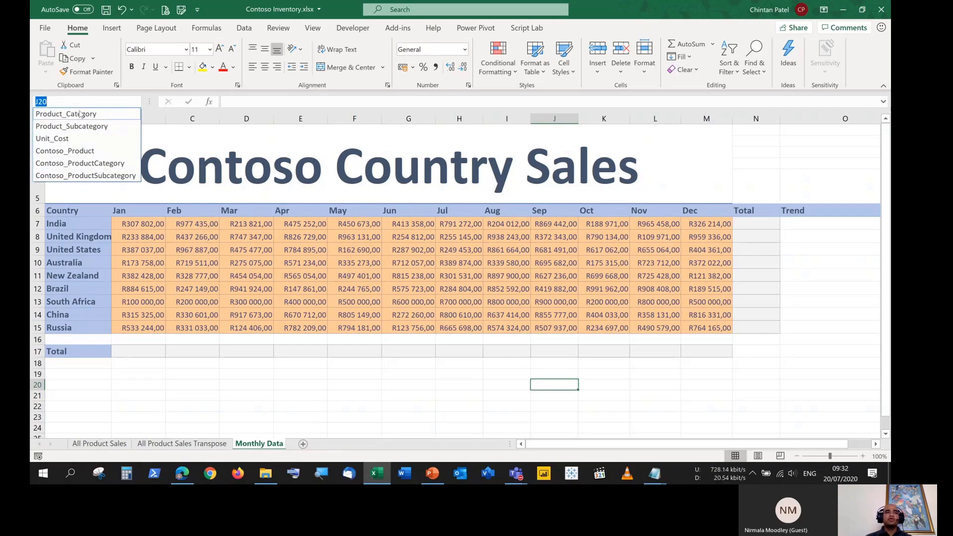
key(Escape)
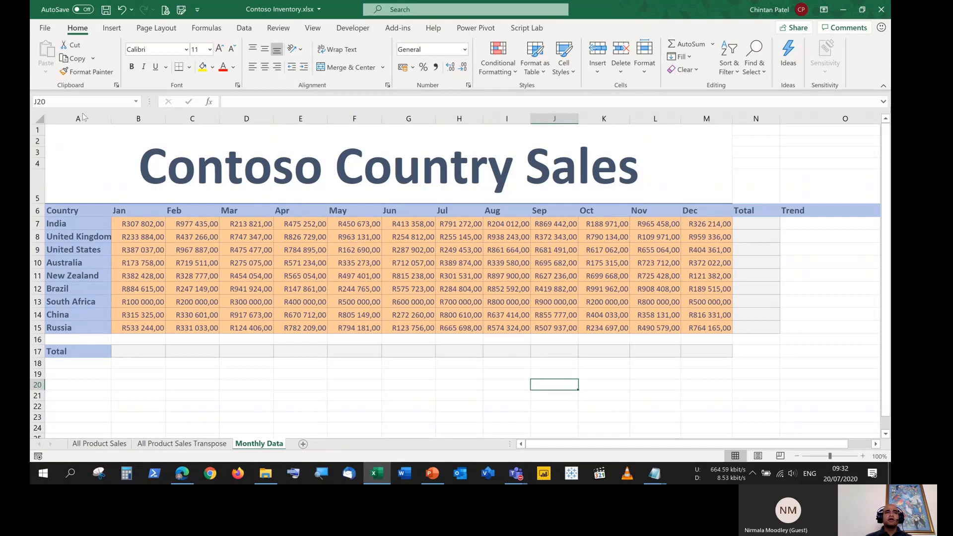
click(136, 101)
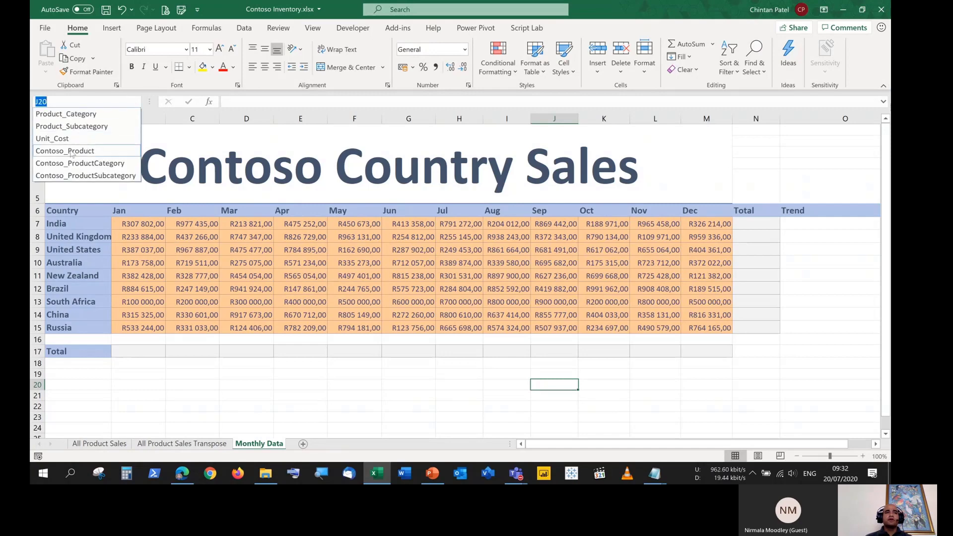
key(Escape)
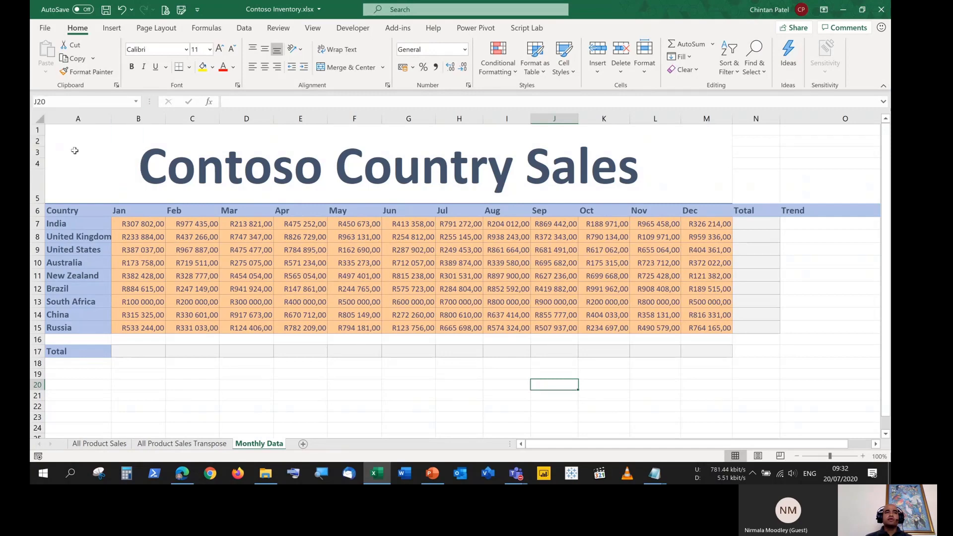
click(136, 101)
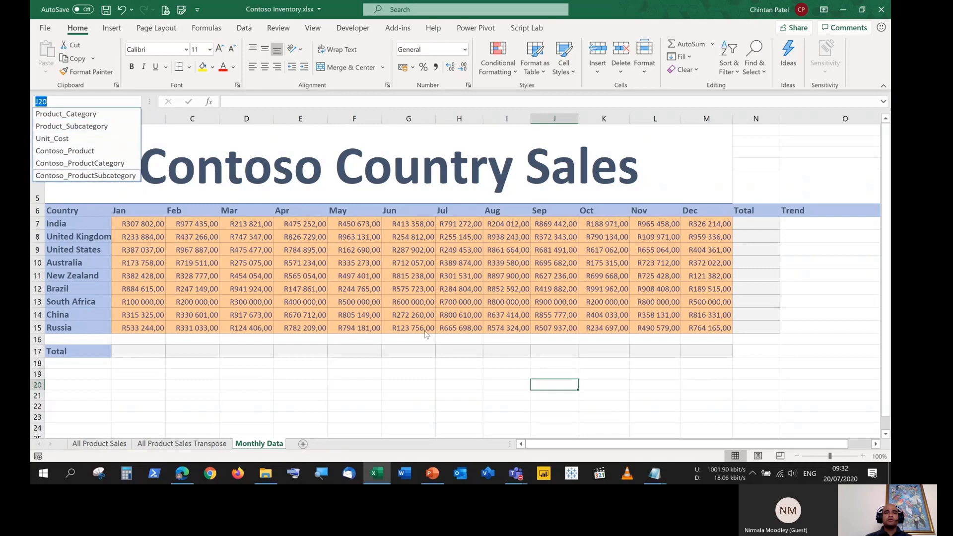
key(Escape)
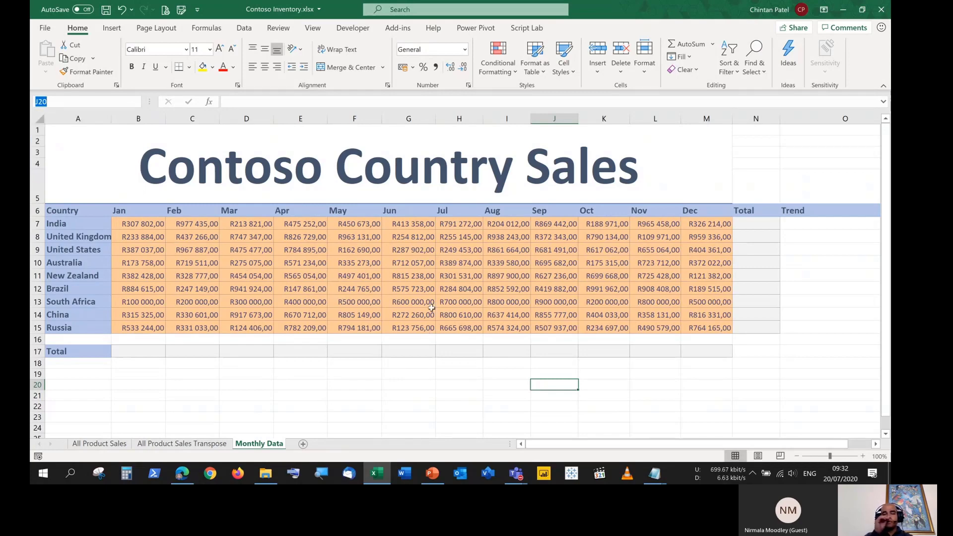
Select cell N3 and review the workbook's list of defined names again without choosing one
click(698, 254)
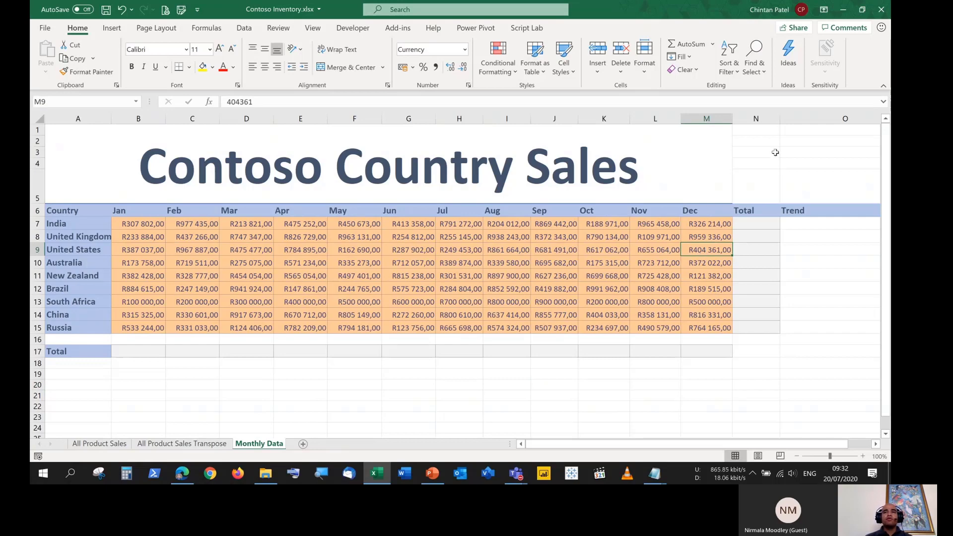
click(778, 152)
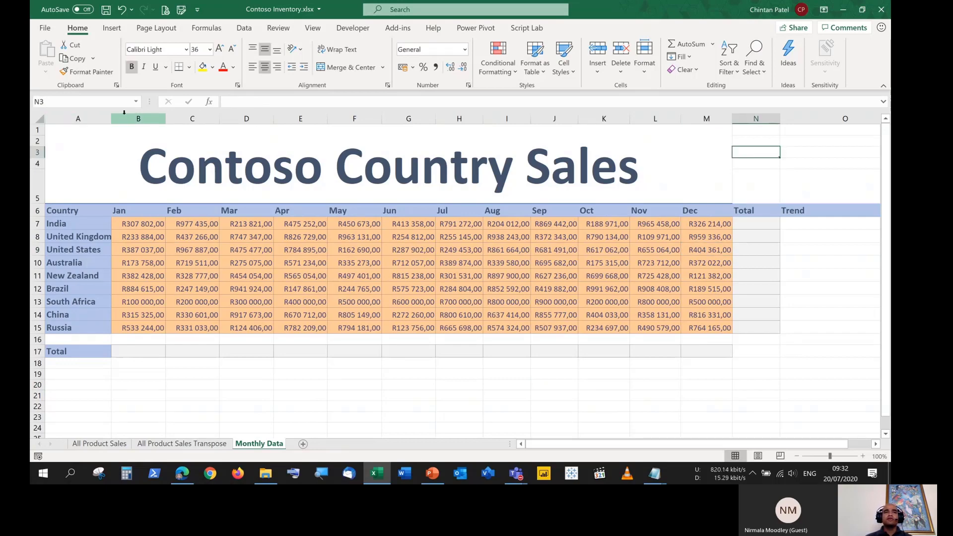
click(136, 101)
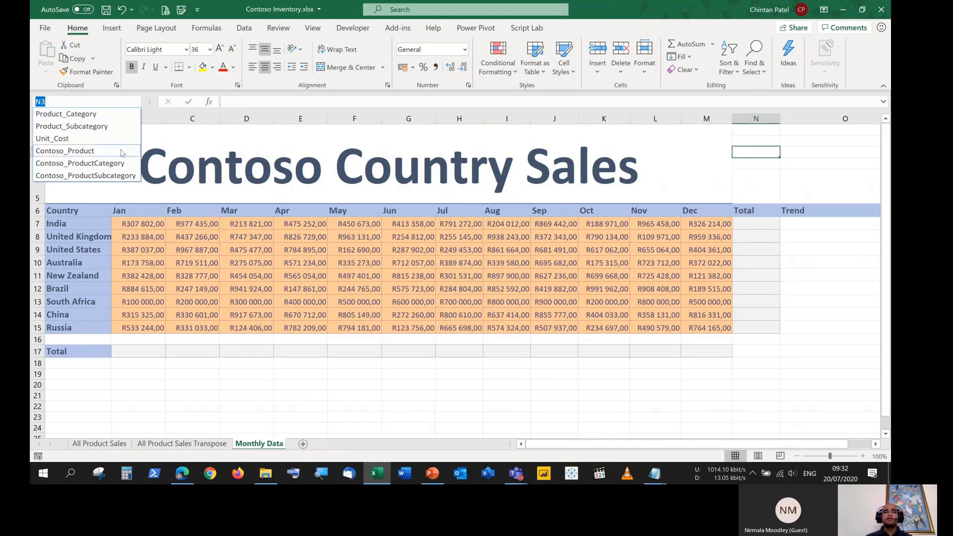
click(768, 158)
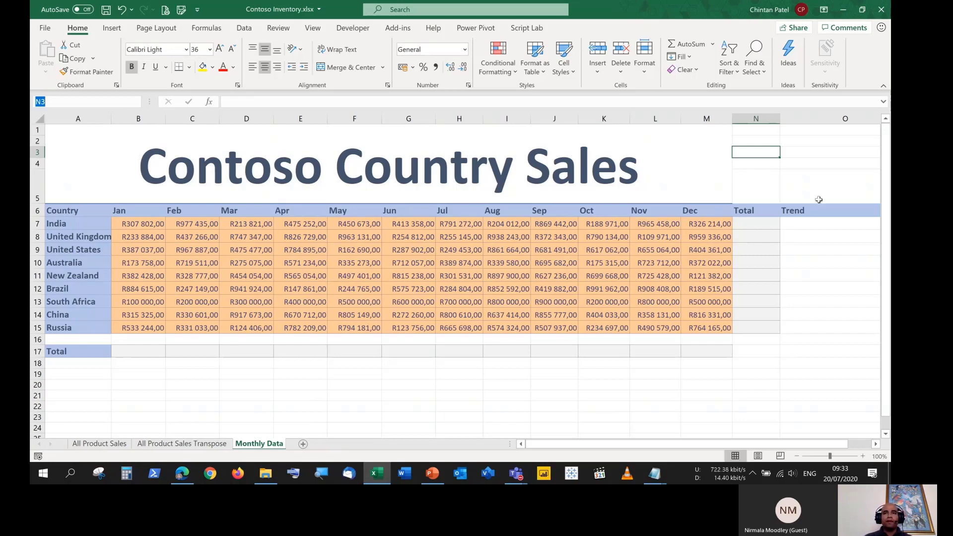
Select India's Total cell, switch to Notepad and replace all its text with =SUM(B7:M7), keeping the India row in view
click(743, 224)
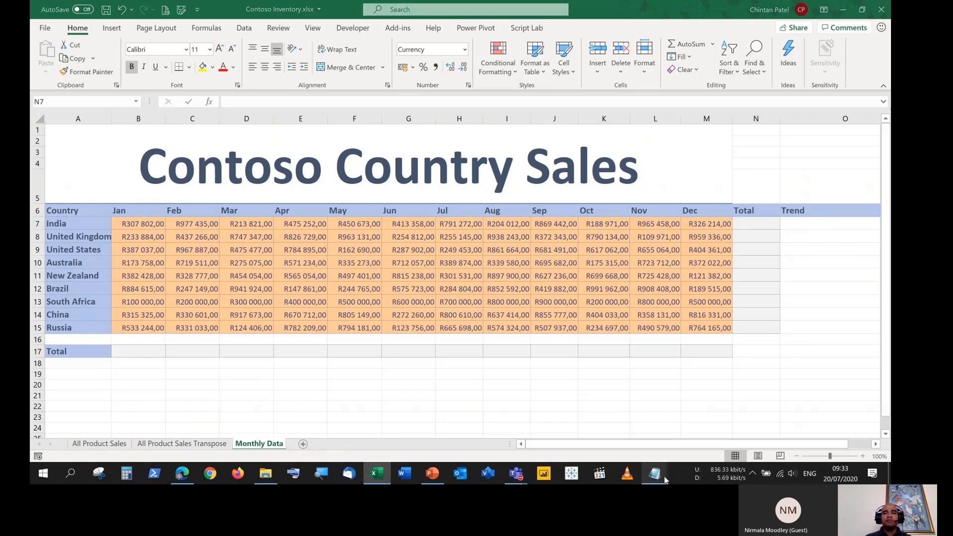
mouse_move(656, 475)
click(714, 420)
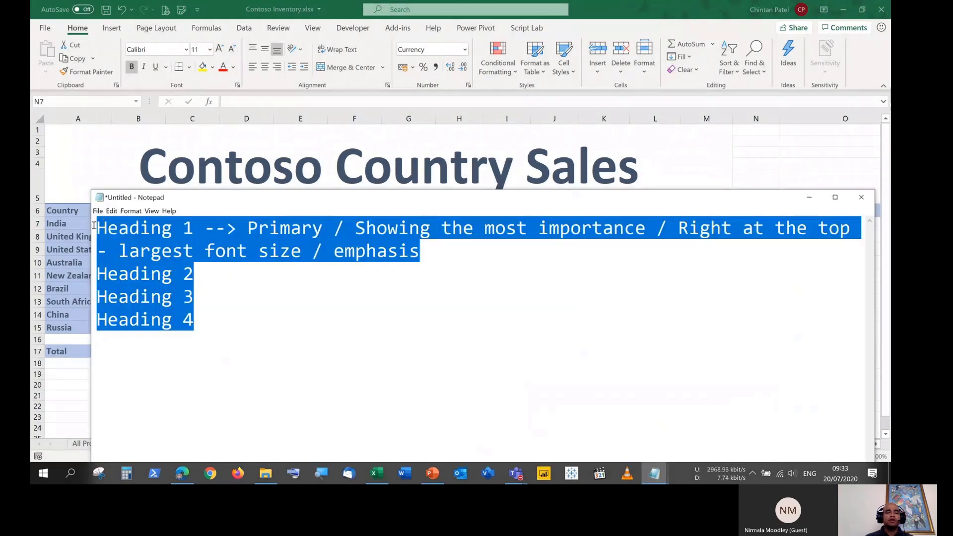
text(=SUM()
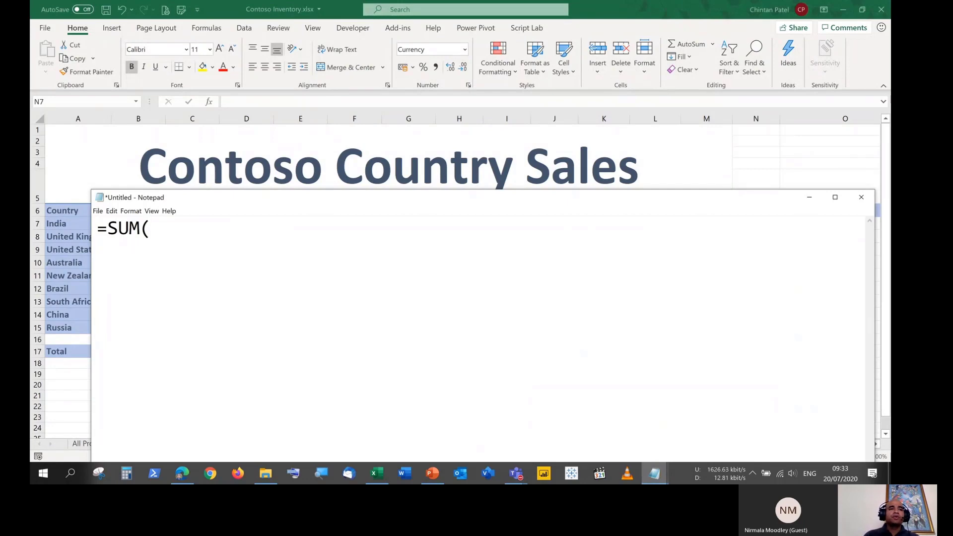
drag(218, 204, 211, 262)
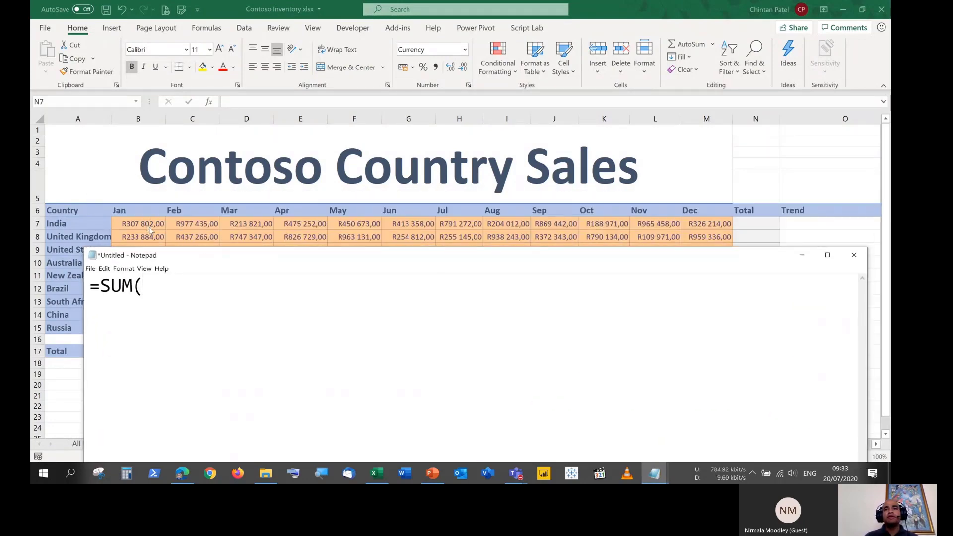
text(B)
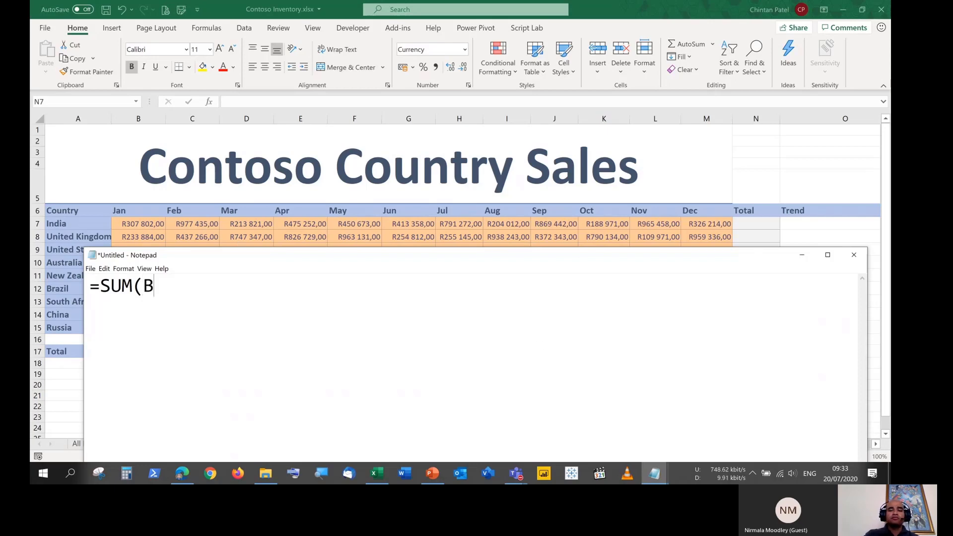
text(7:M)
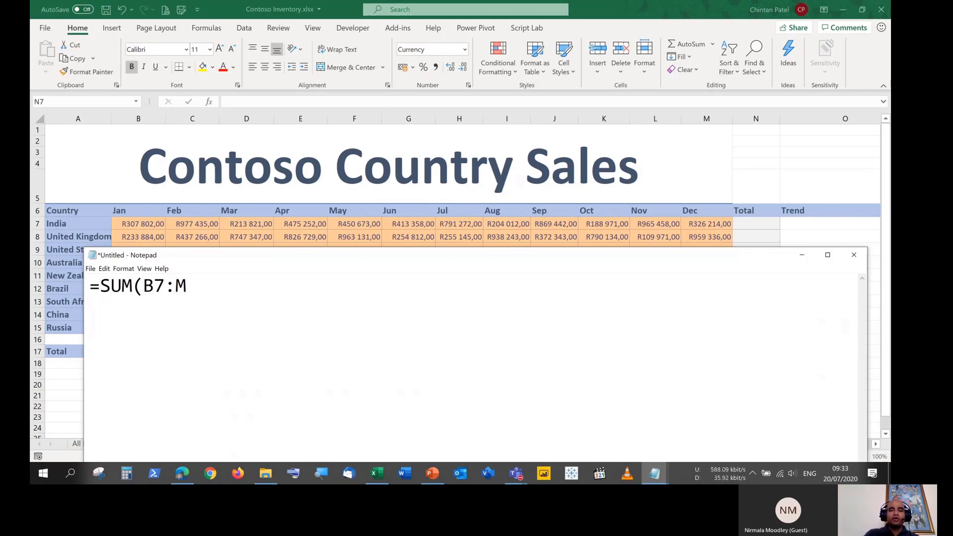
text(7))
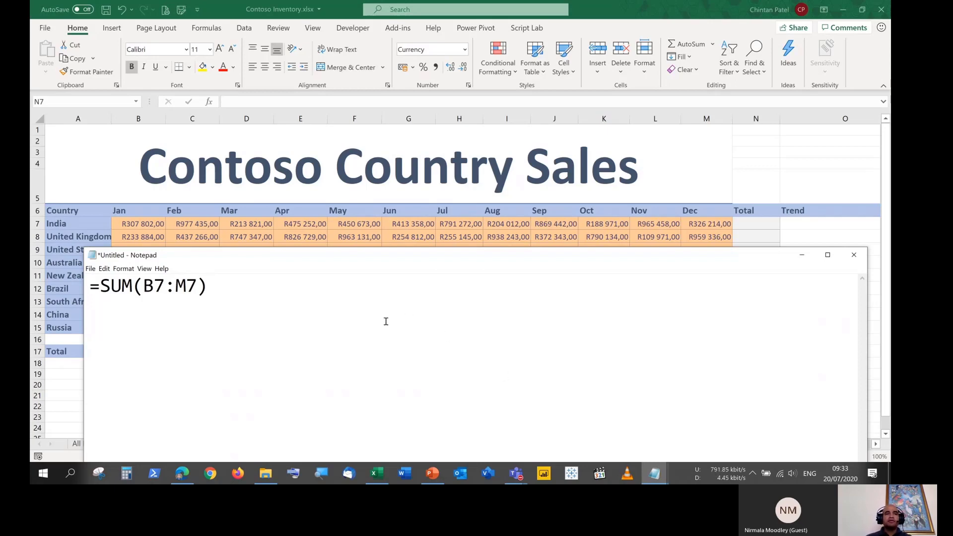
Highlight the references in the SUM formula, including M7 and the whole B7:M7 range, to point out the cell addresses
drag(164, 285, 197, 284)
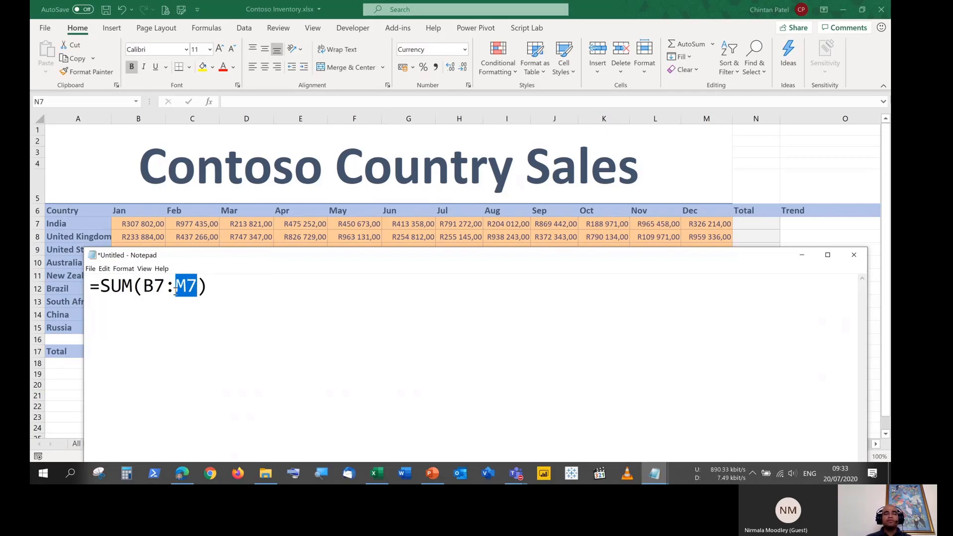
click(245, 287)
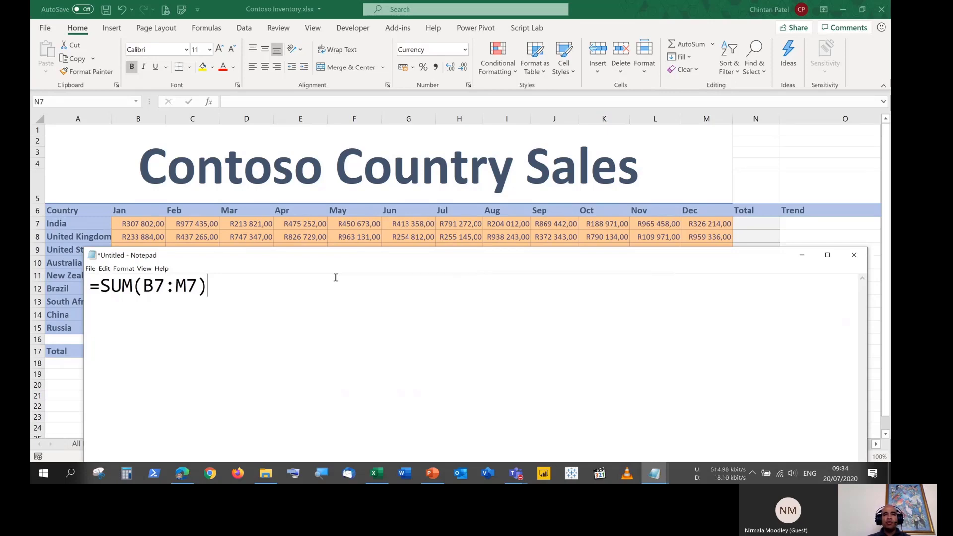
drag(143, 287, 196, 288)
click(191, 288)
click(188, 287)
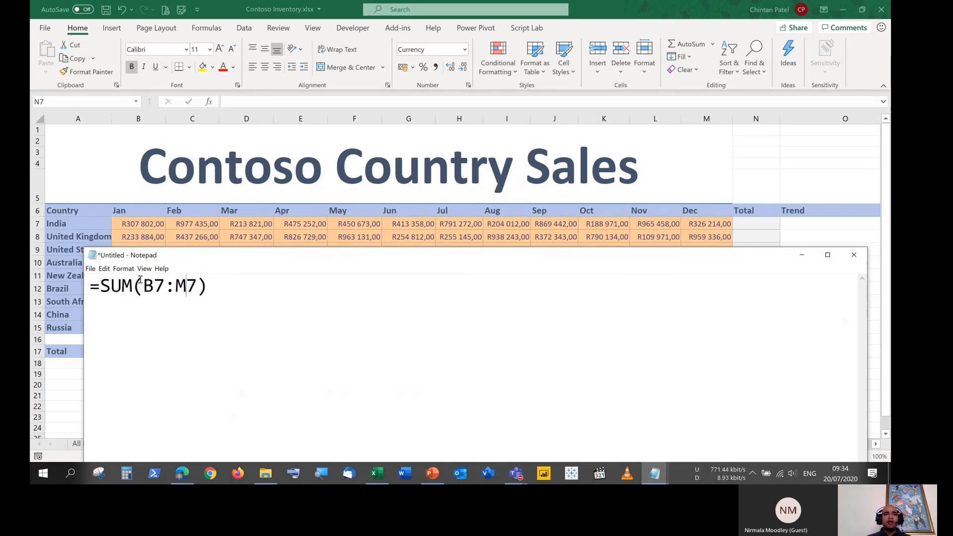
drag(142, 285, 204, 286)
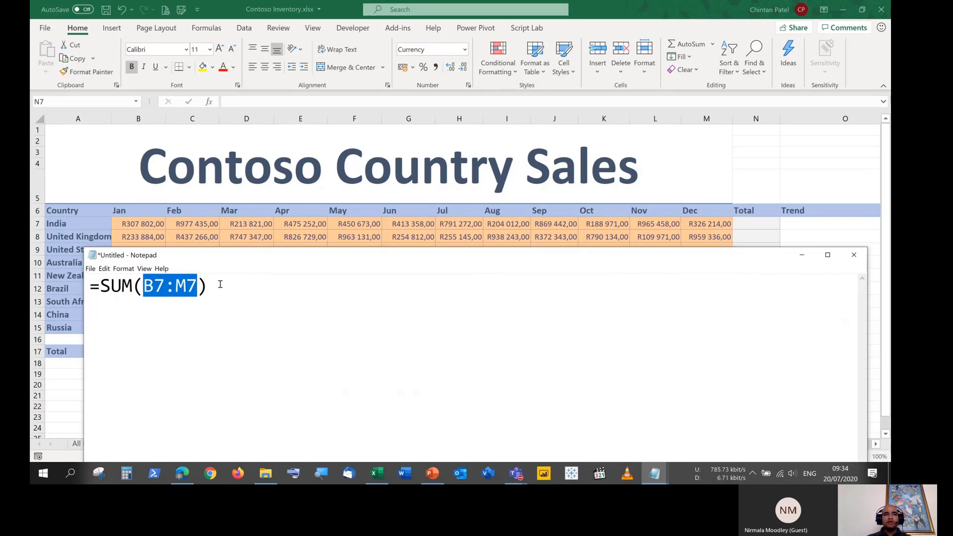
click(219, 284)
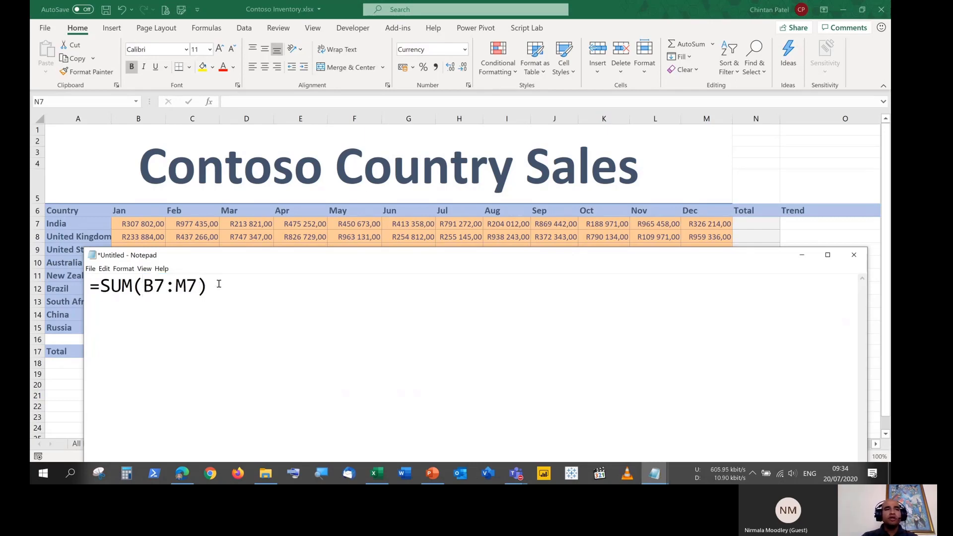
Add the named-range version of the formula, =SUM(India), below the first one with a blank line between them
key(Return)
key(Return)
text(=SUM)
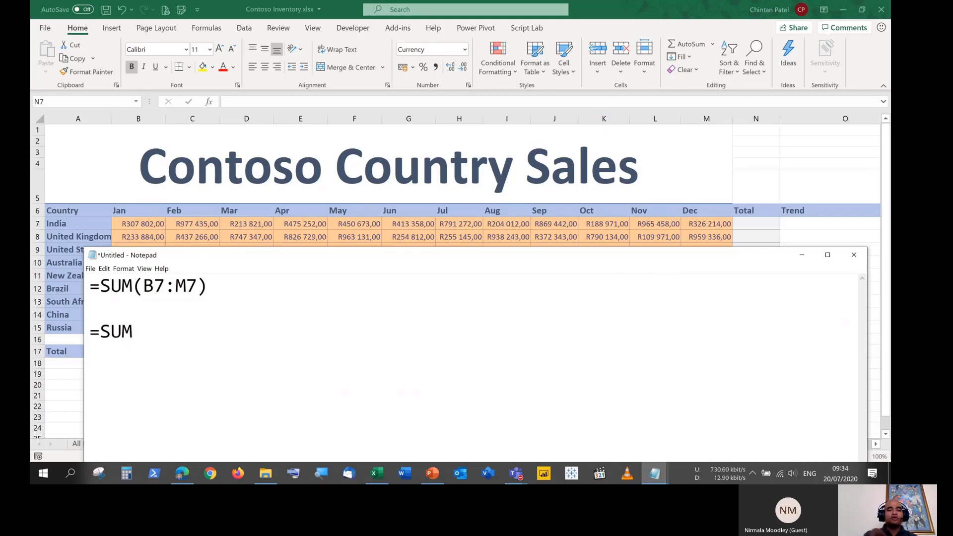
text((India))
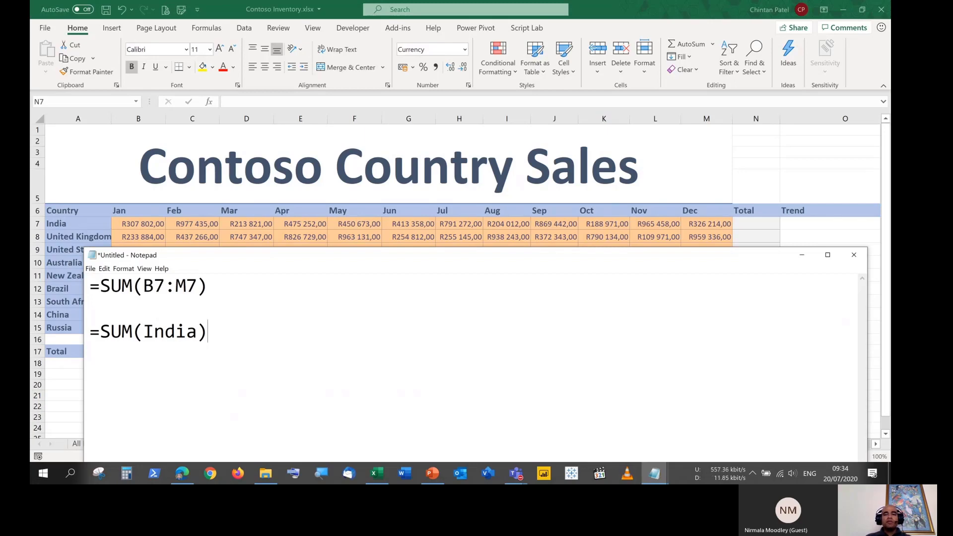
List the benefits of named ranges below the formulas on separate lines: Meaningful, Organized and Professional
key(Return)
key(Return)
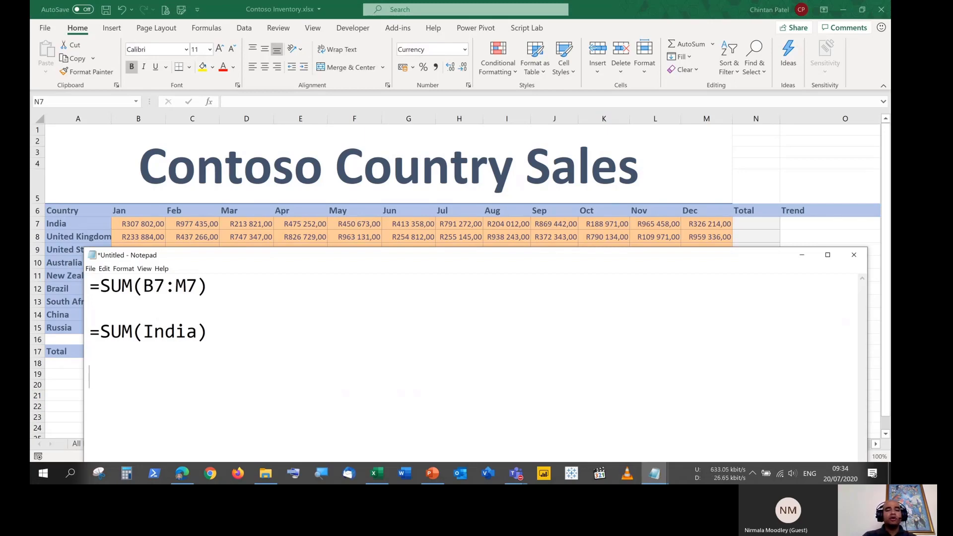
text(Meaninf)
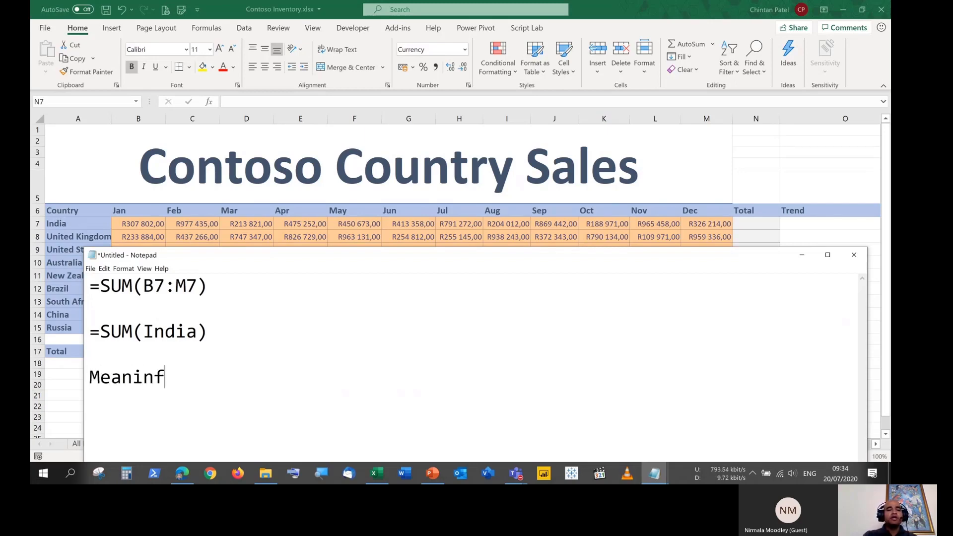
key(BackSpace)
text(gful)
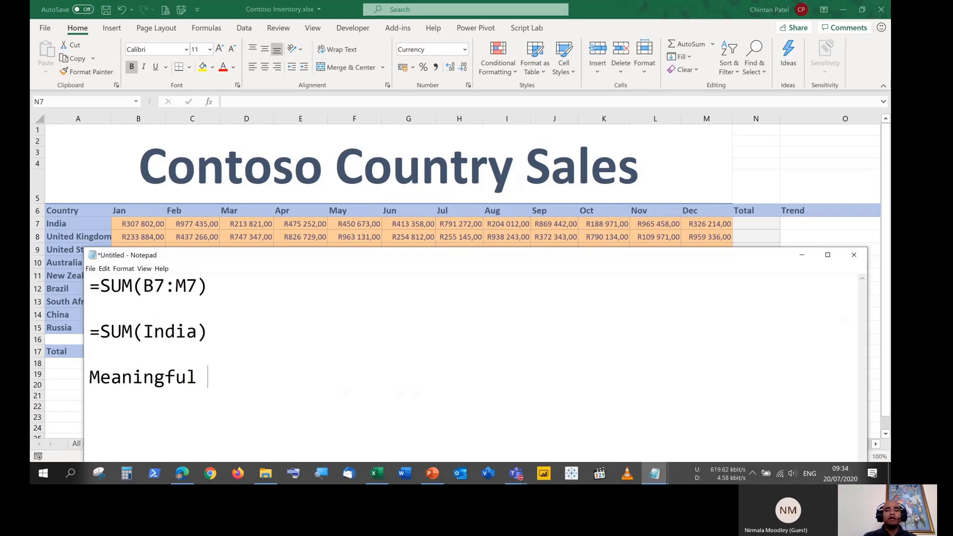
key(BackSpace)
key(Return)
text(Organiz)
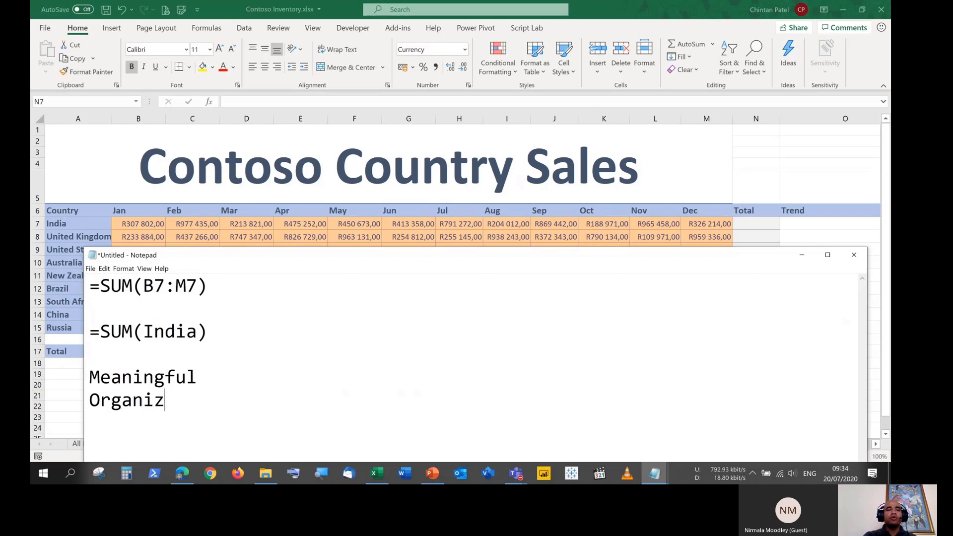
text(ed)
key(Return)
text(Pro)
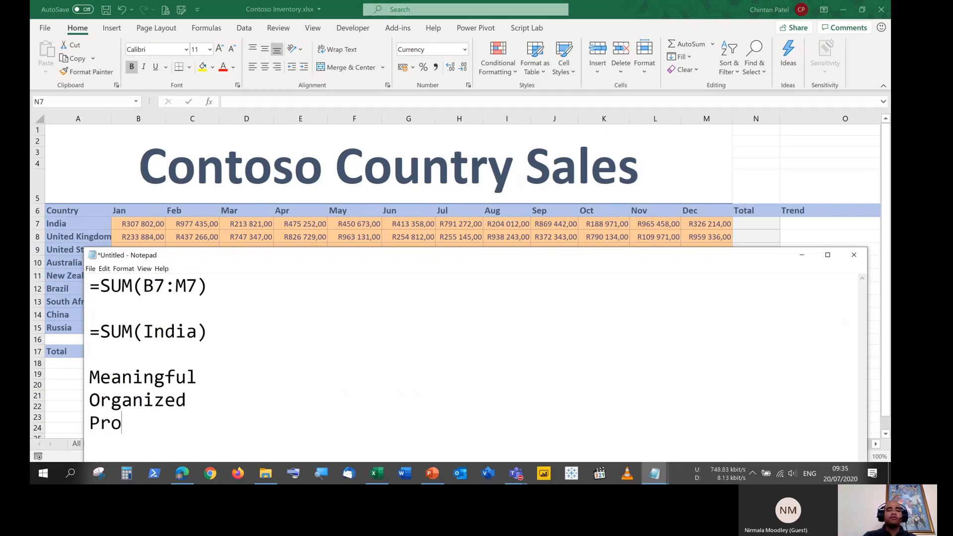
text(fessional)
key(Return)
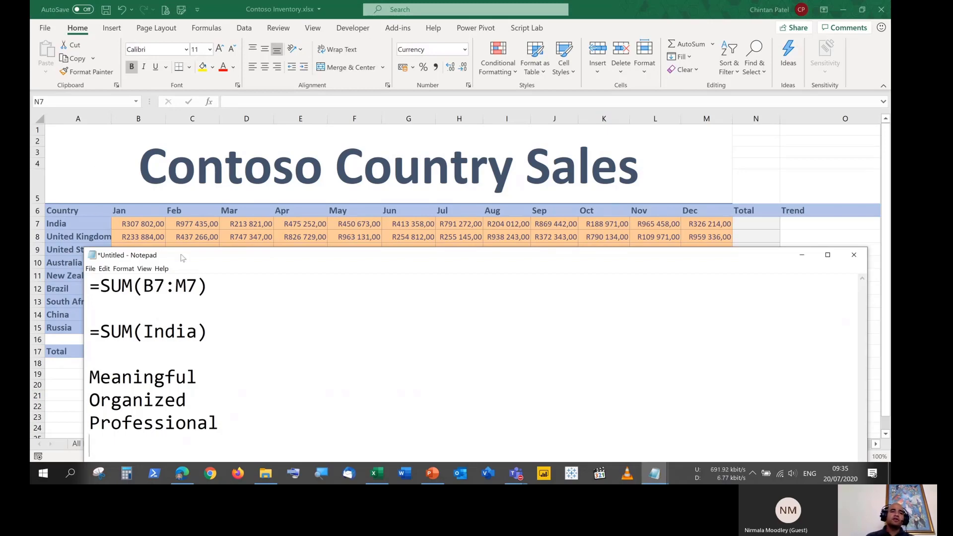
Compare the arguments of both formulas and extend the name in the second one to India_Monthly_Sales
drag(143, 283, 197, 285)
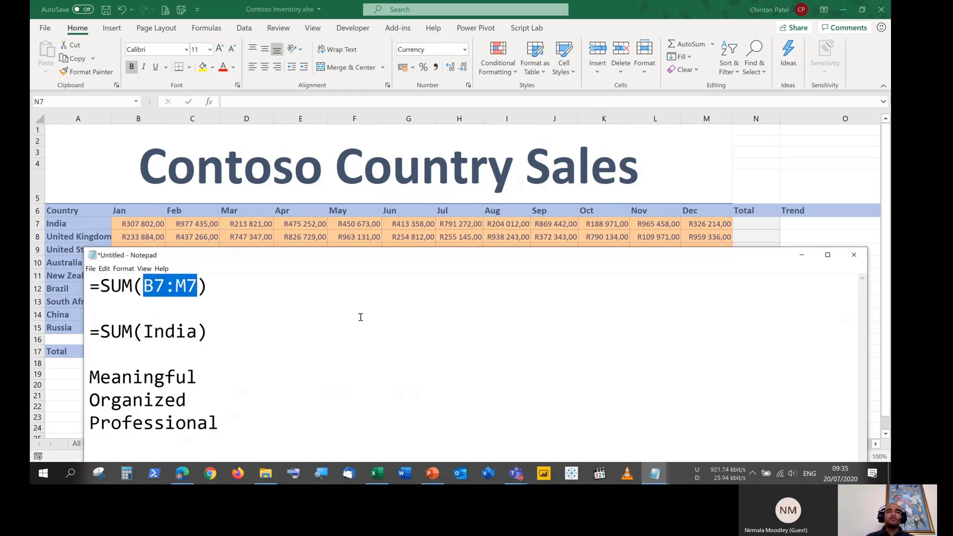
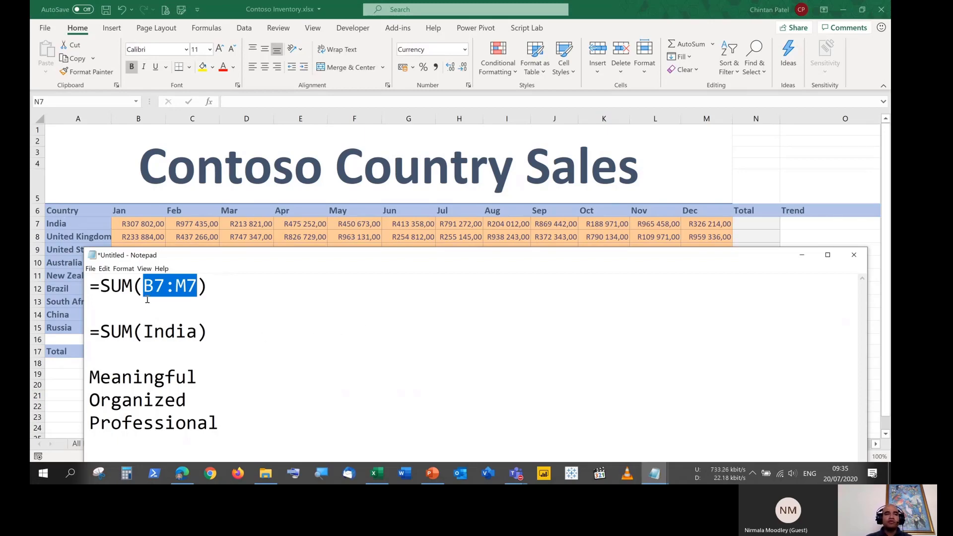
drag(143, 332, 201, 328)
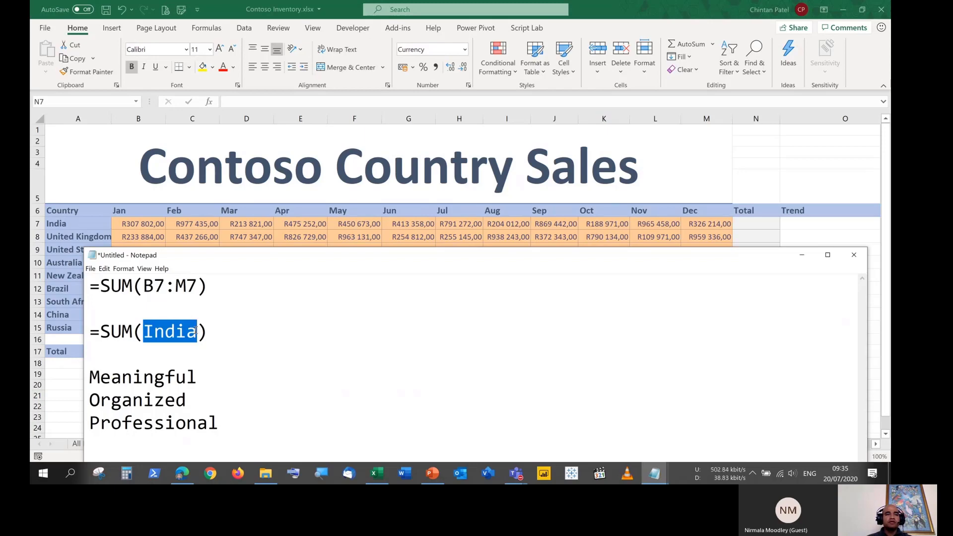
click(203, 325)
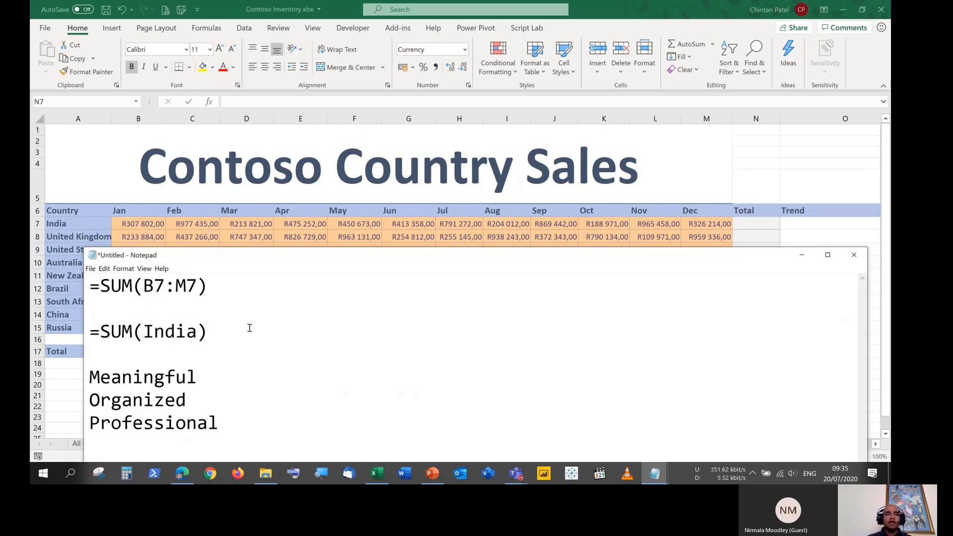
text(_Sale)
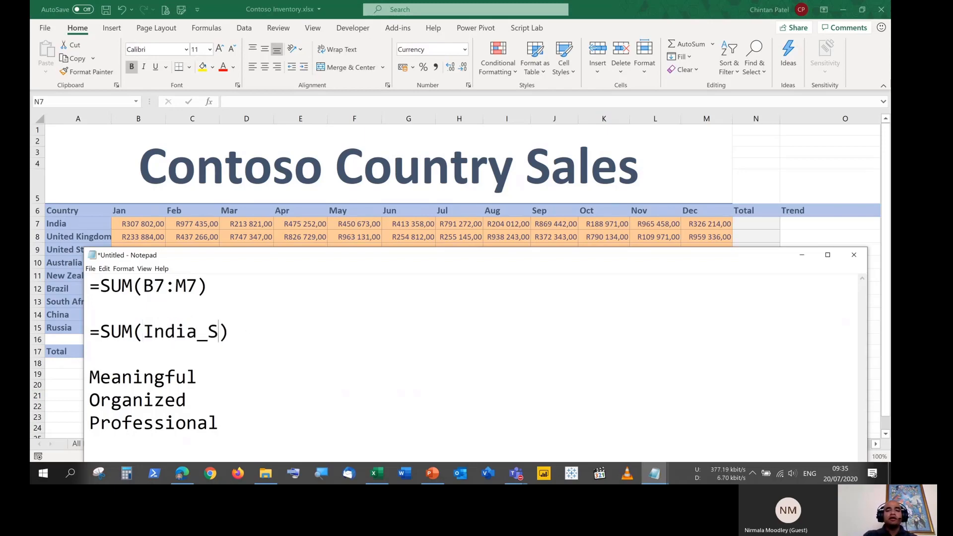
text(s)
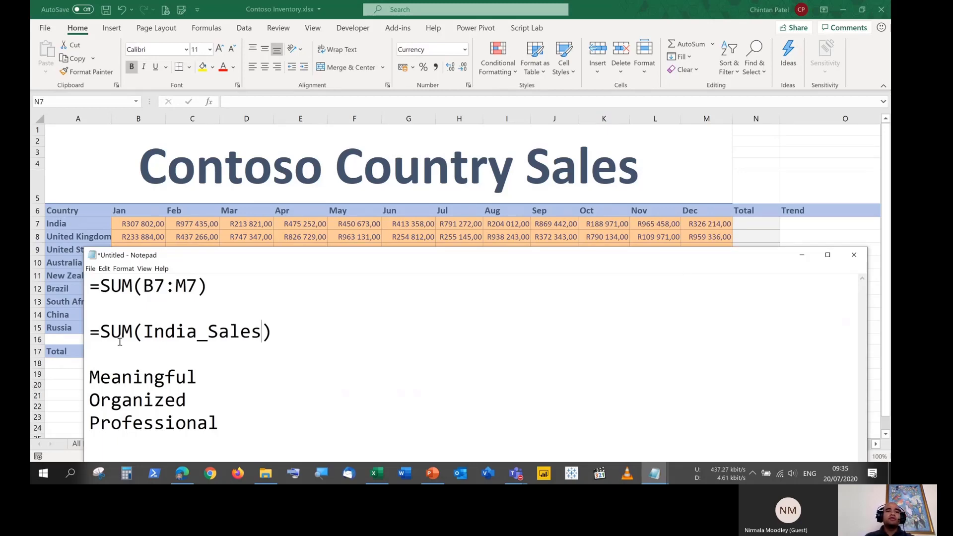
click(208, 332)
text(Monthly_)
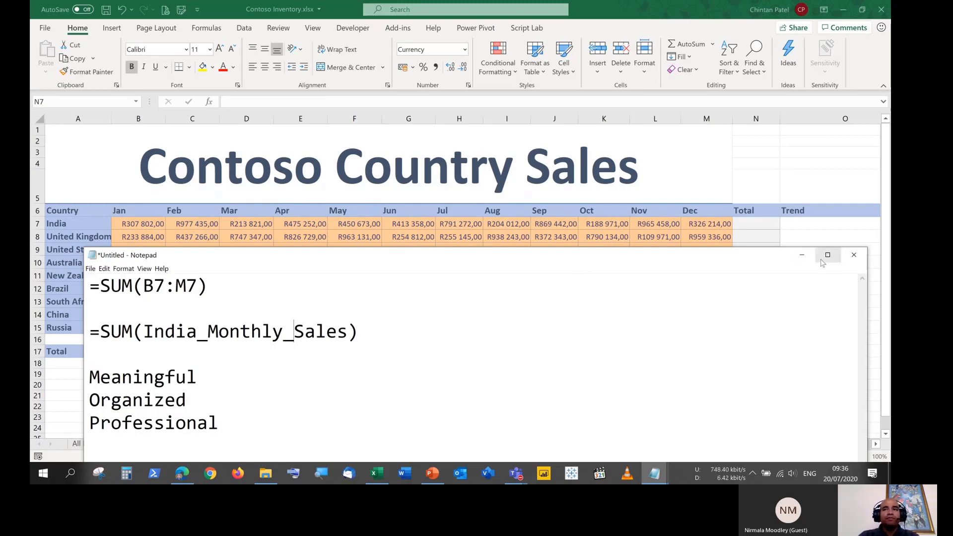
Return to Excel, select India's January to December values in B7:M7, and check them against the example formulas in Notepad
click(802, 254)
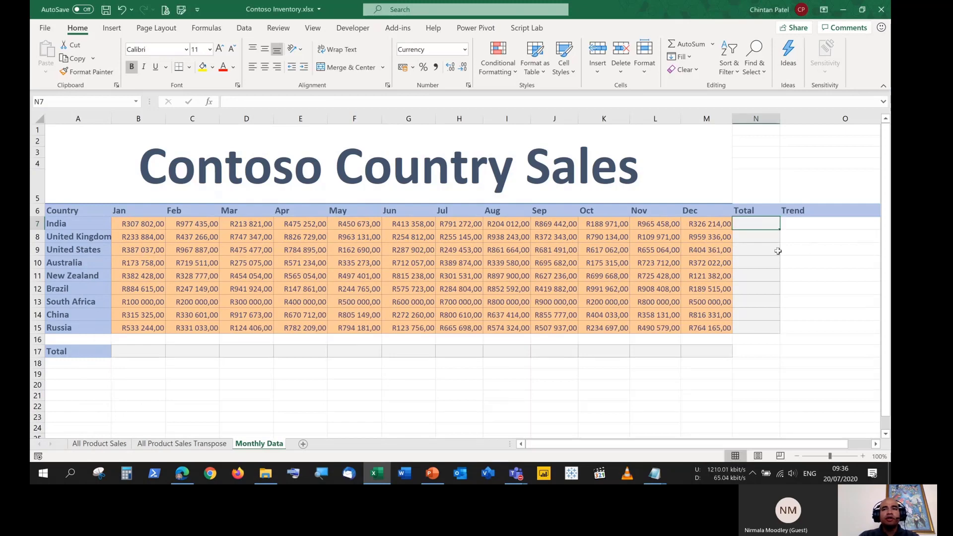
drag(710, 226, 113, 224)
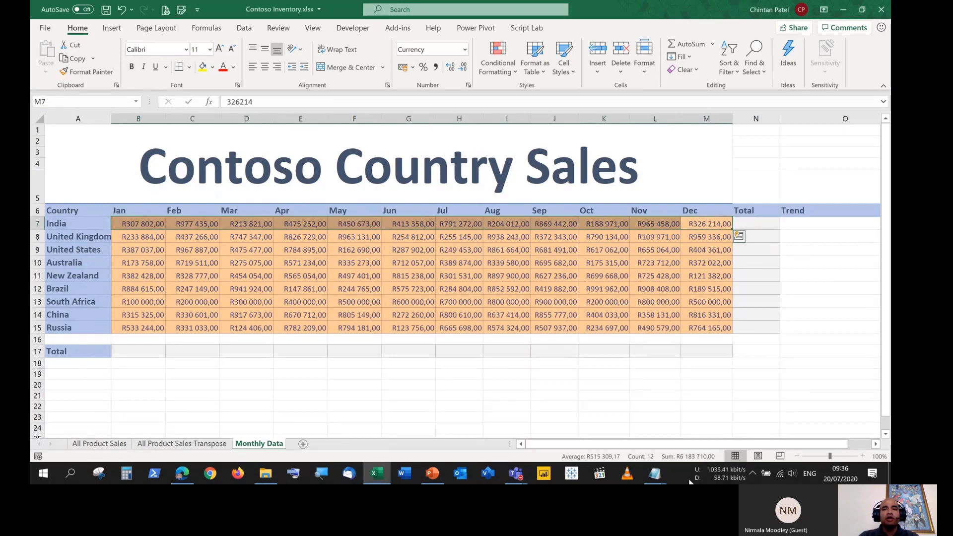
click(655, 473)
click(675, 439)
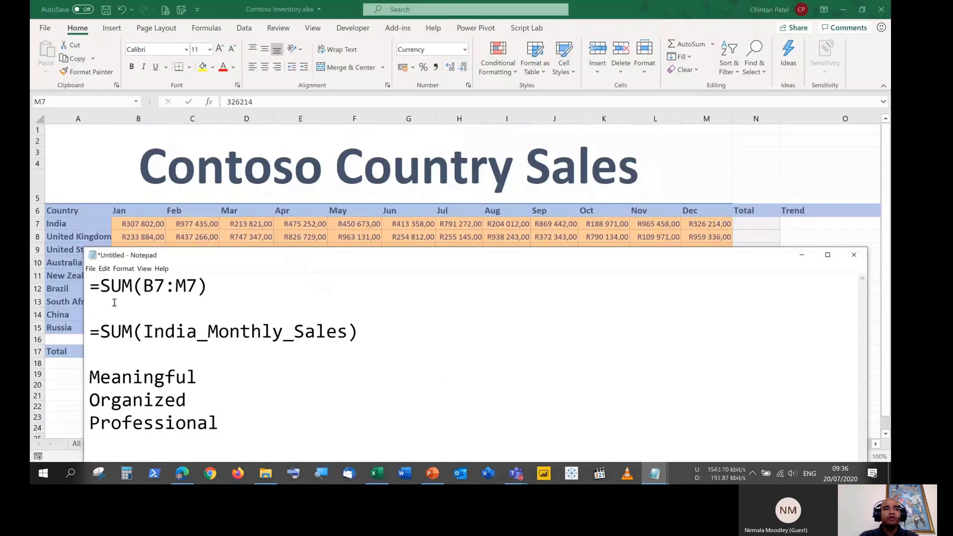
click(802, 254)
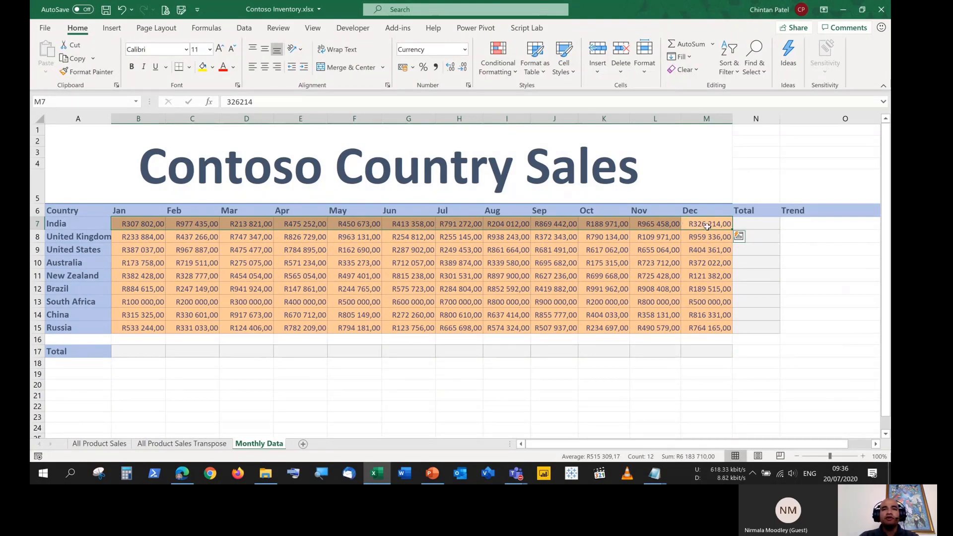
Try to name India's January to December range B7:M7 India Monthly Sales, with spaces between the words
click(95, 102)
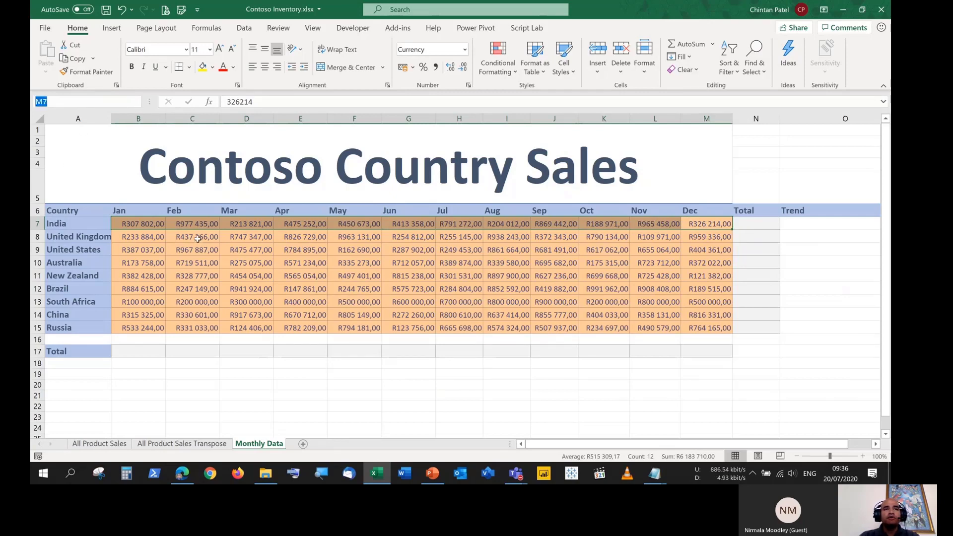
drag(155, 226, 698, 224)
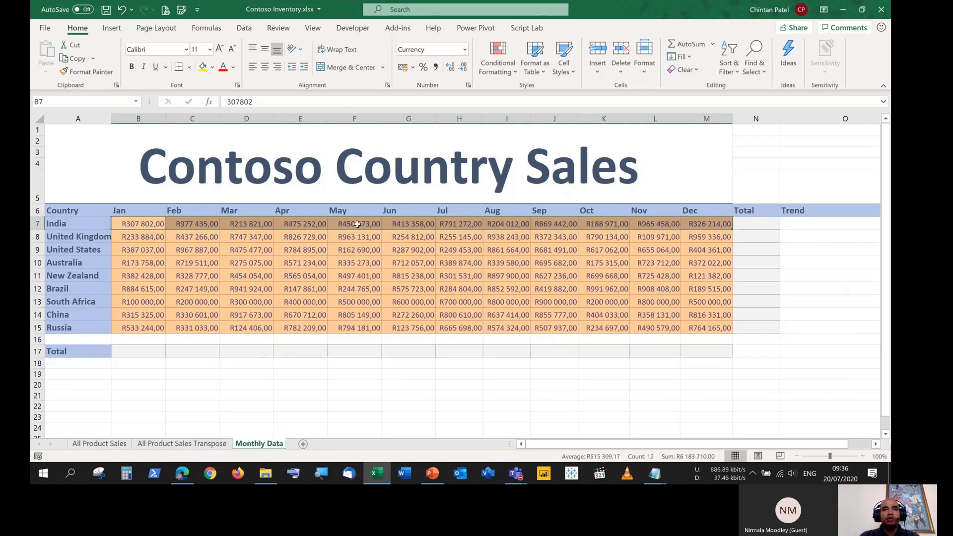
click(132, 223)
drag(132, 224, 715, 224)
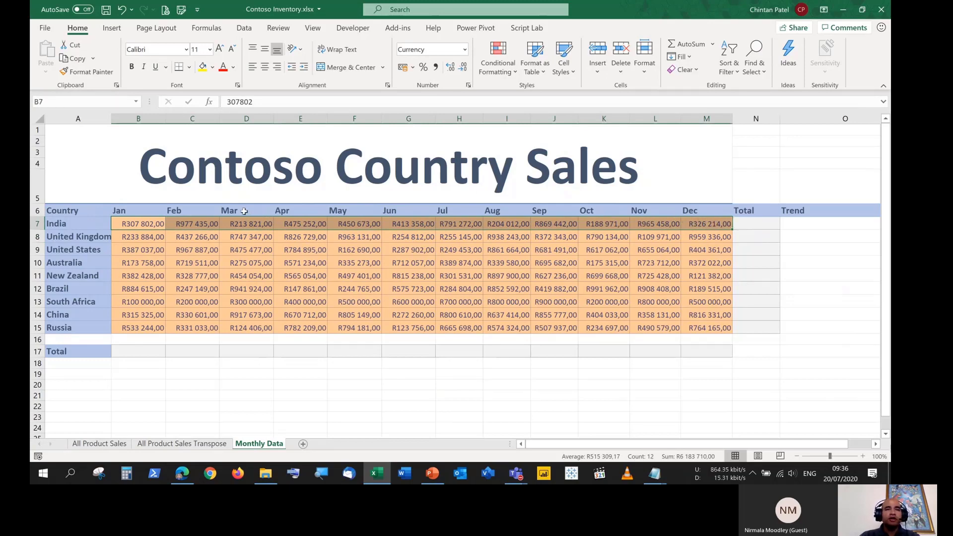
click(85, 102)
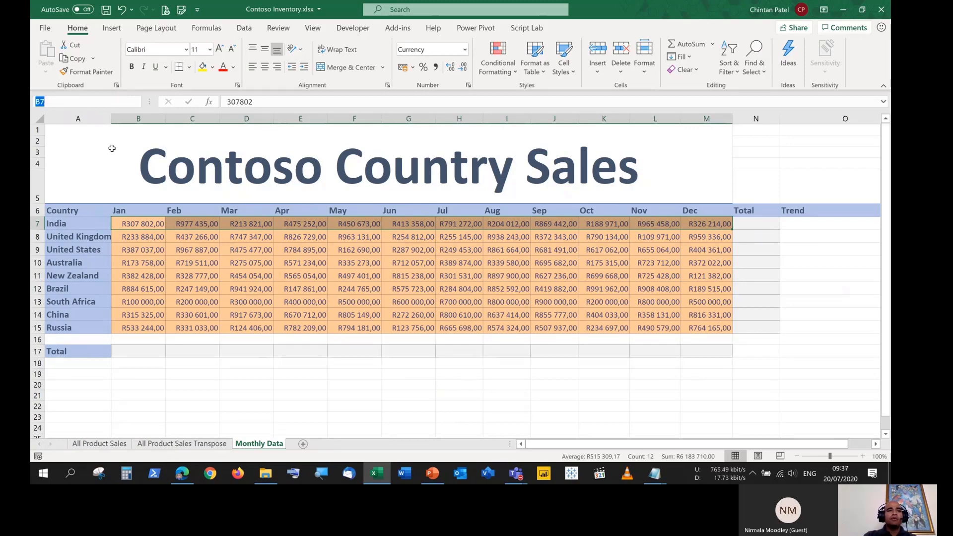
text(India Monthy)
key(BackSpace)
text(ly Sales)
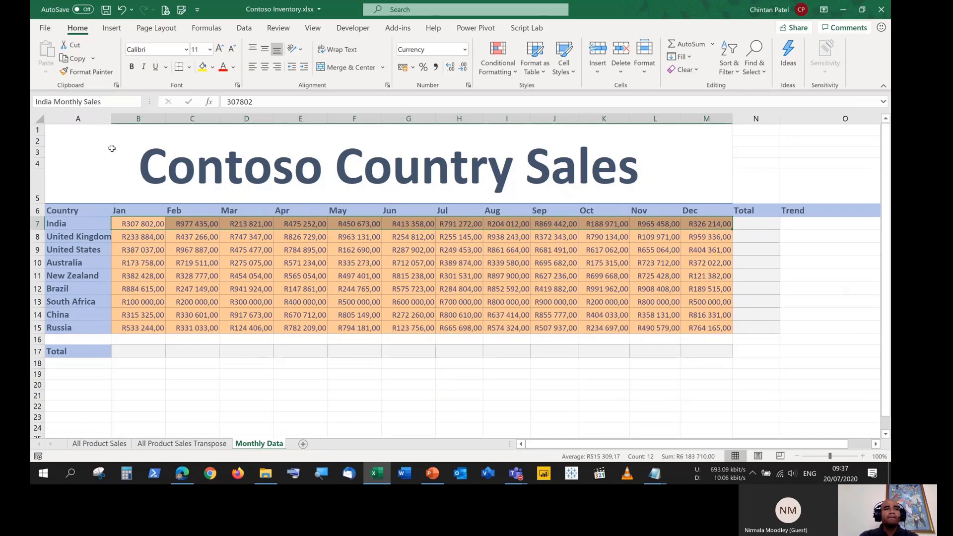
key(Return)
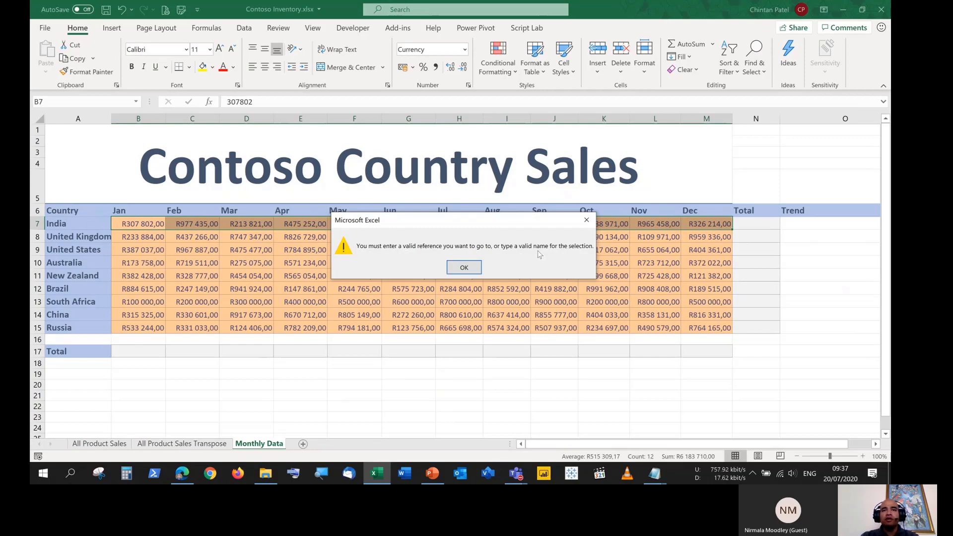
click(468, 262)
Name India's January to December range B7:M7 India_Monthly_Sales, with underscores between the words
click(80, 102)
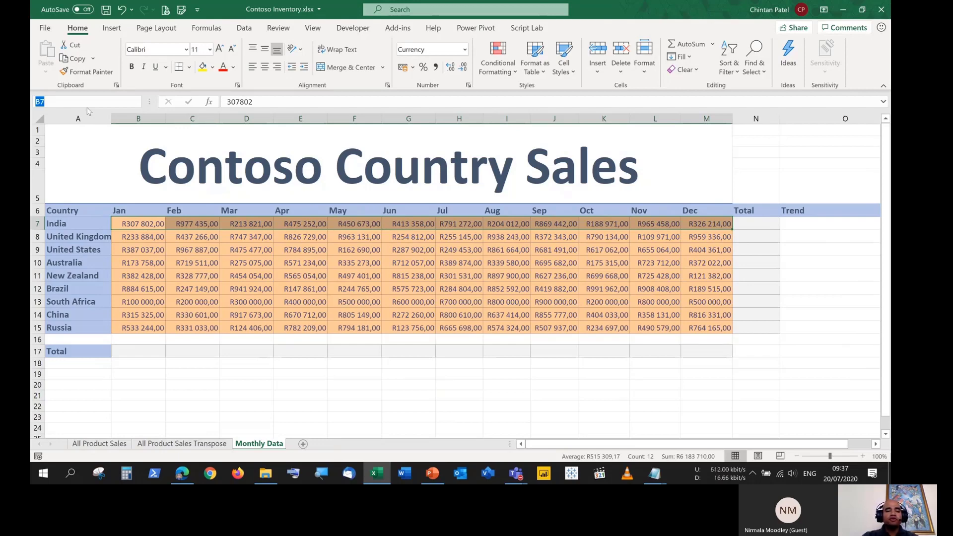
text(India)
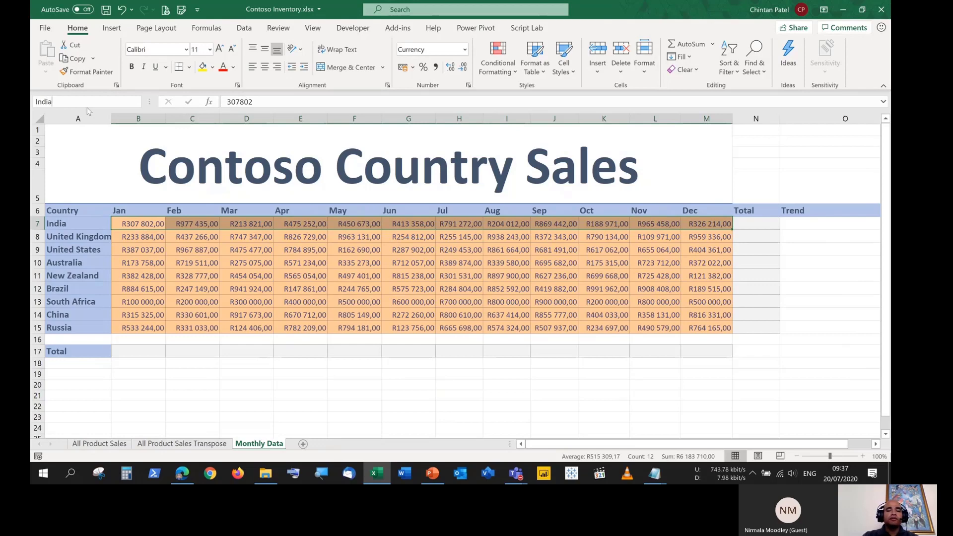
text(MonthlySales)
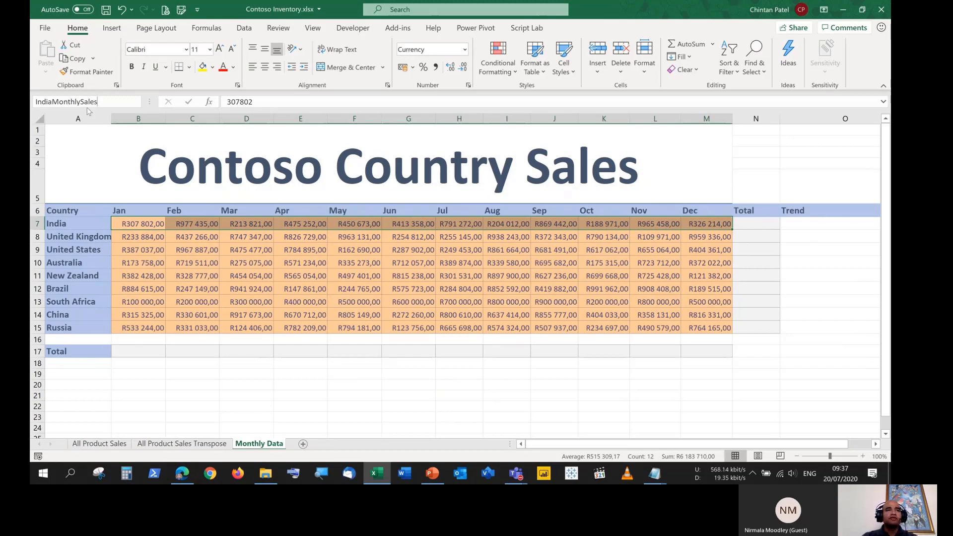
click(52, 102)
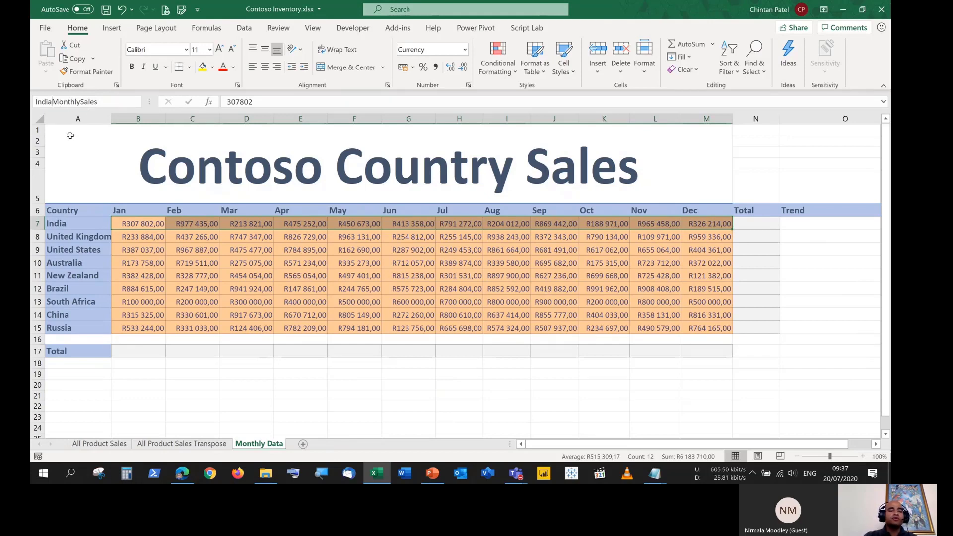
text(_)
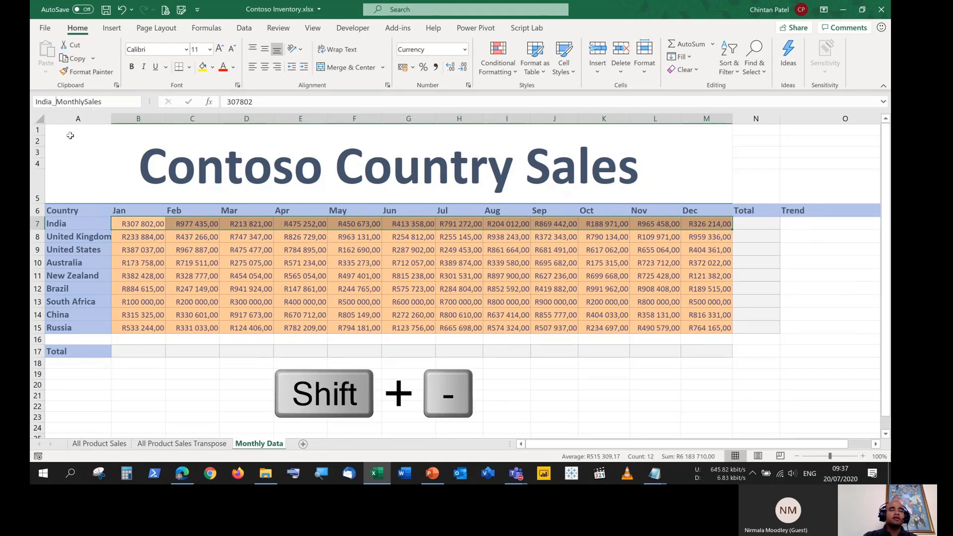
click(86, 101)
text(_)
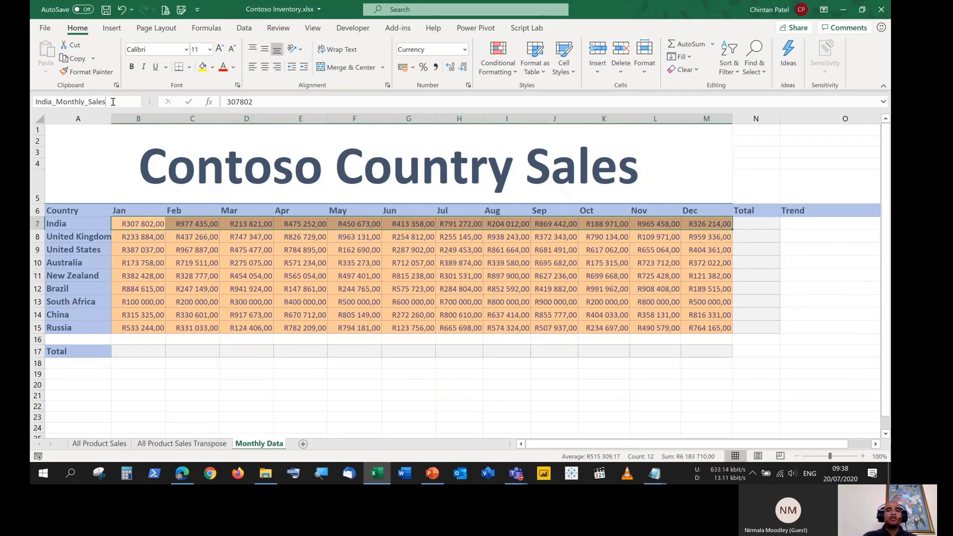
key(Return)
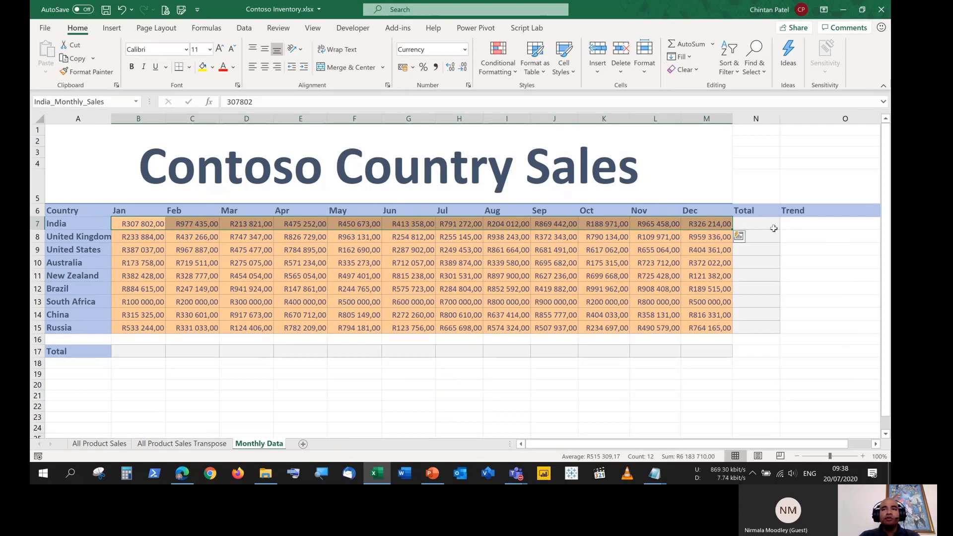
Move to an empty cell below the table, jump to India_Monthly_Sales by its name, and review the workbook's defined names
click(839, 249)
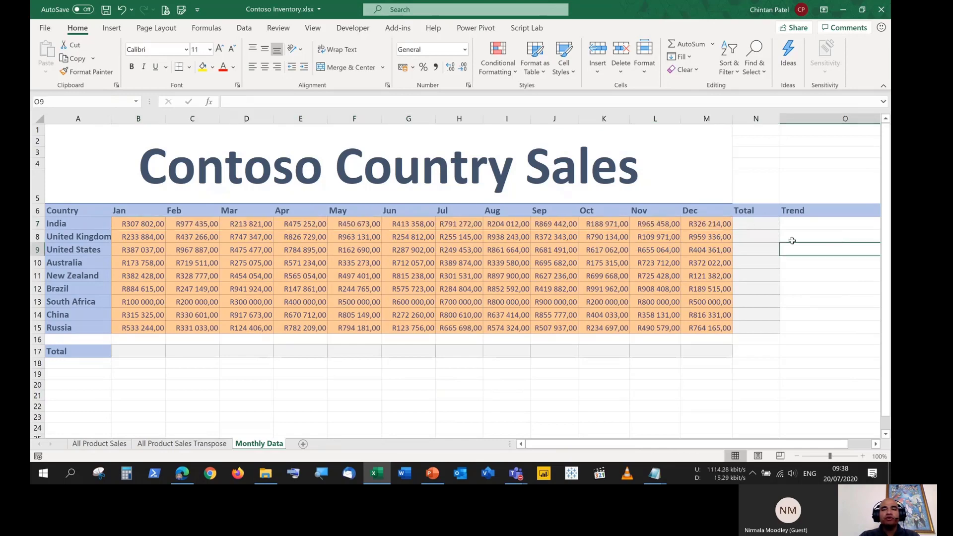
click(557, 374)
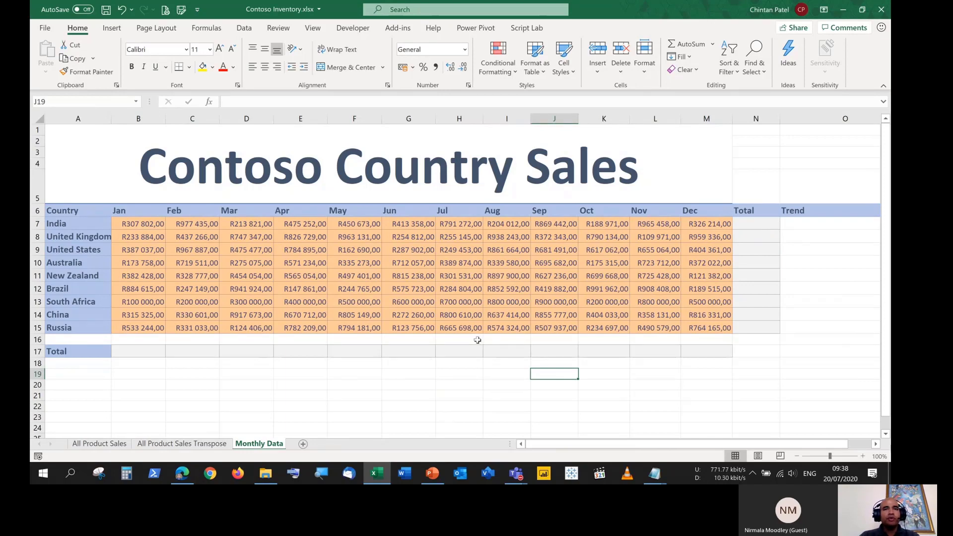
click(607, 378)
click(472, 373)
click(496, 373)
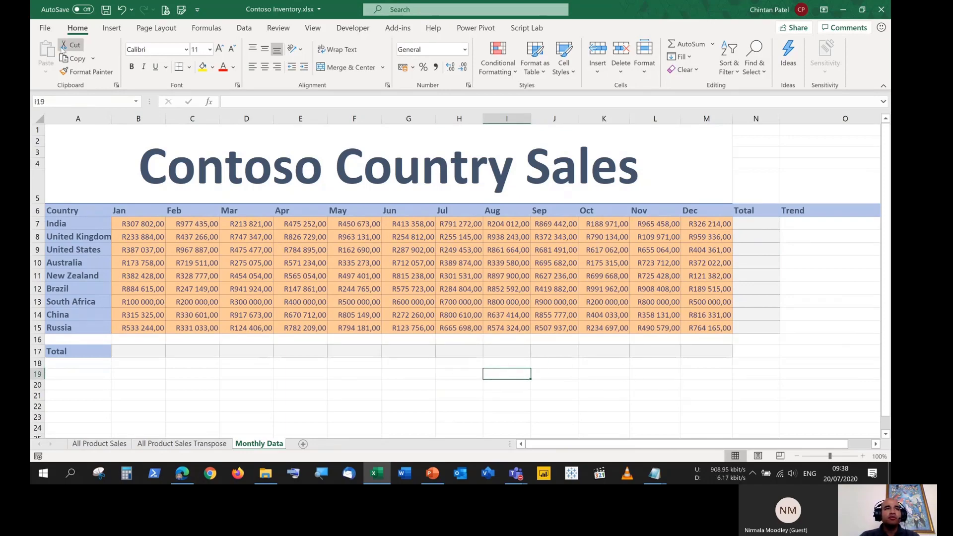
click(137, 101)
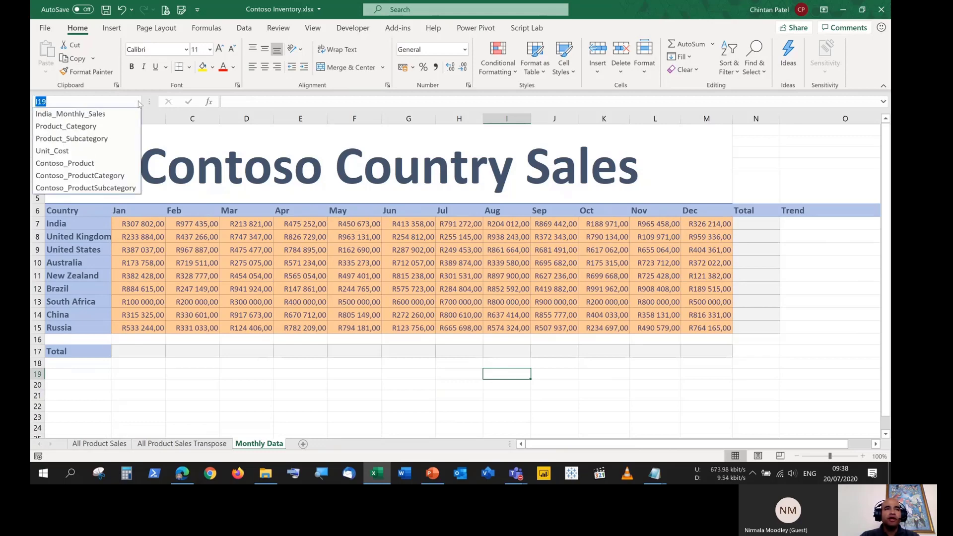
click(92, 115)
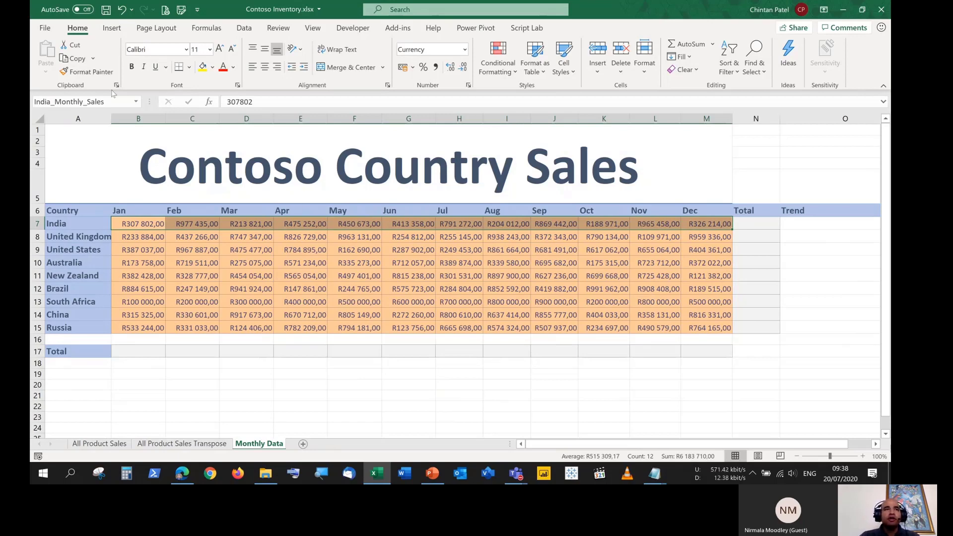
click(135, 102)
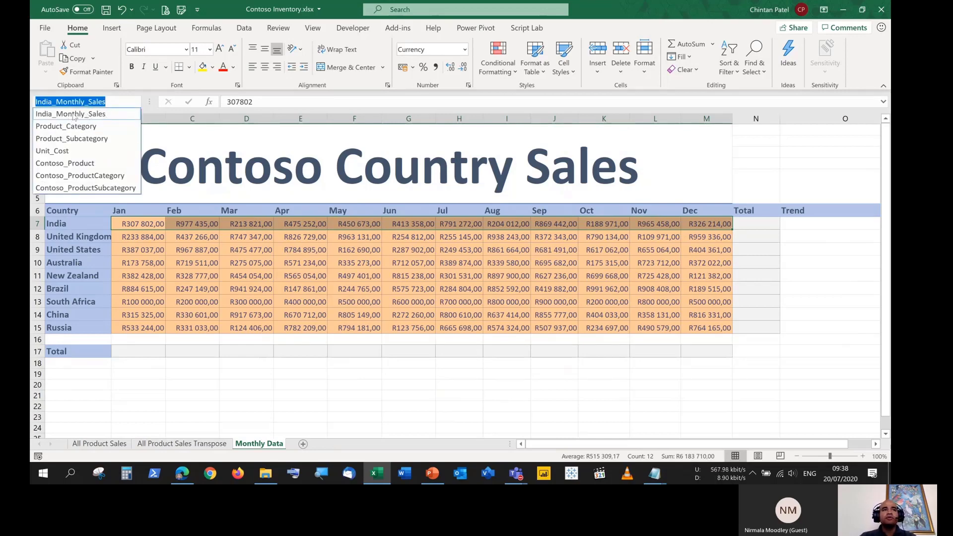
key(Escape)
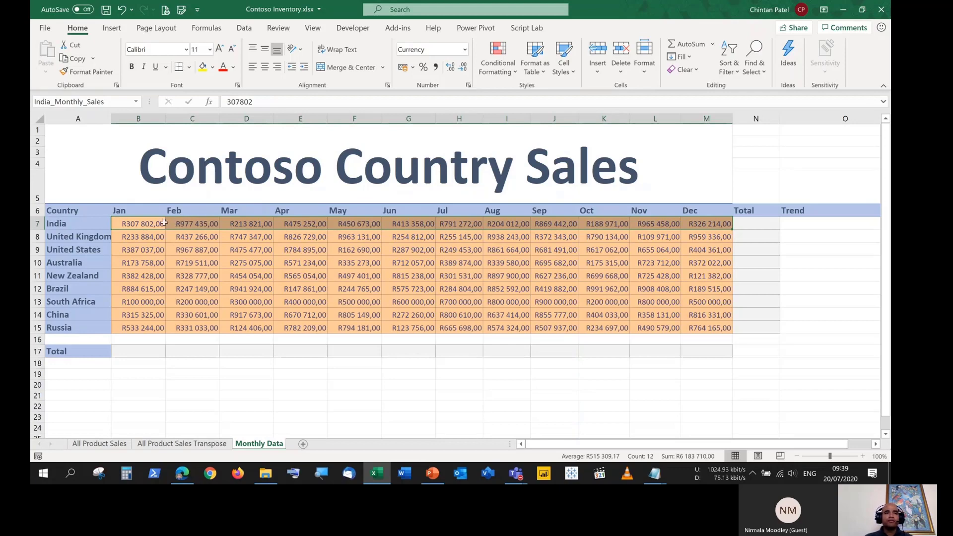
Select India's row through the Total column, B7:N7, and review the example formulas in Notepad before returning to Excel
drag(160, 224, 758, 224)
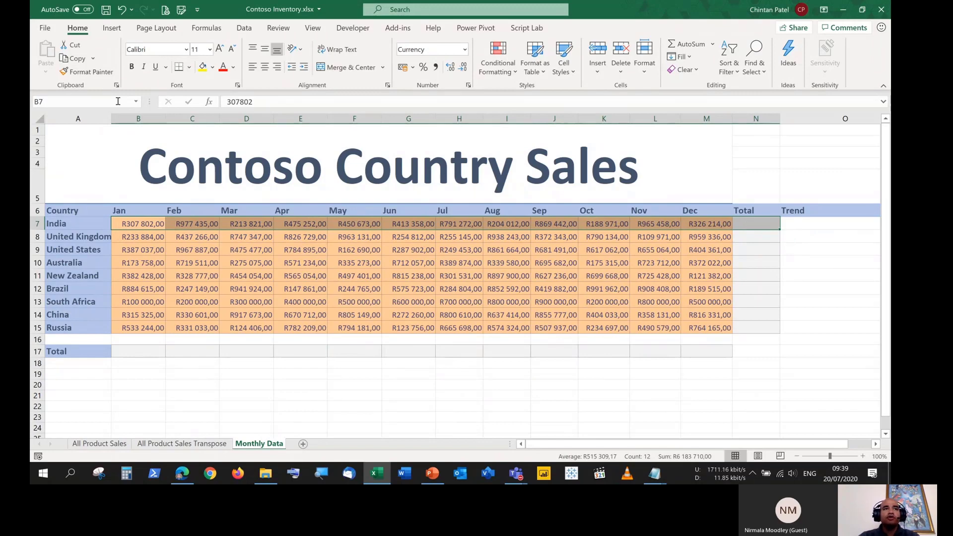
click(662, 475)
click(691, 434)
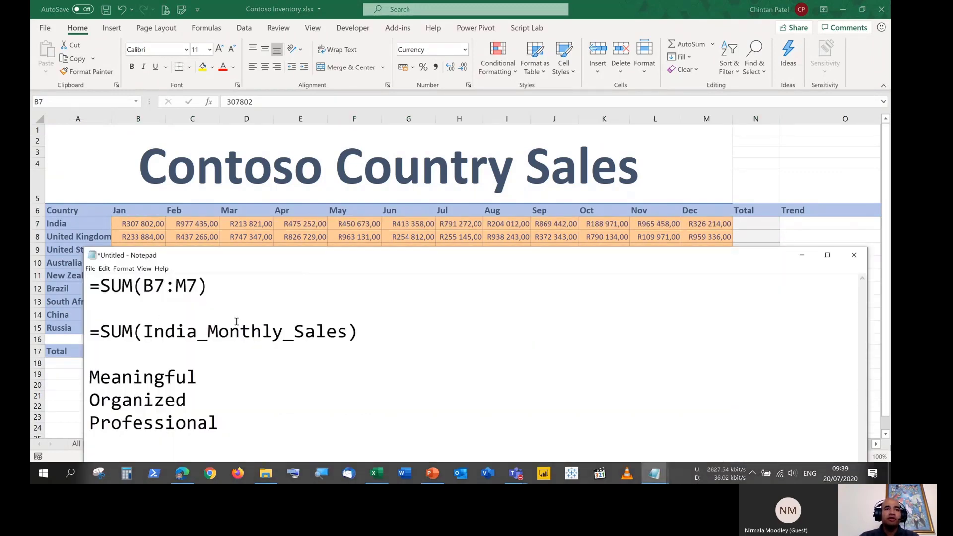
click(803, 255)
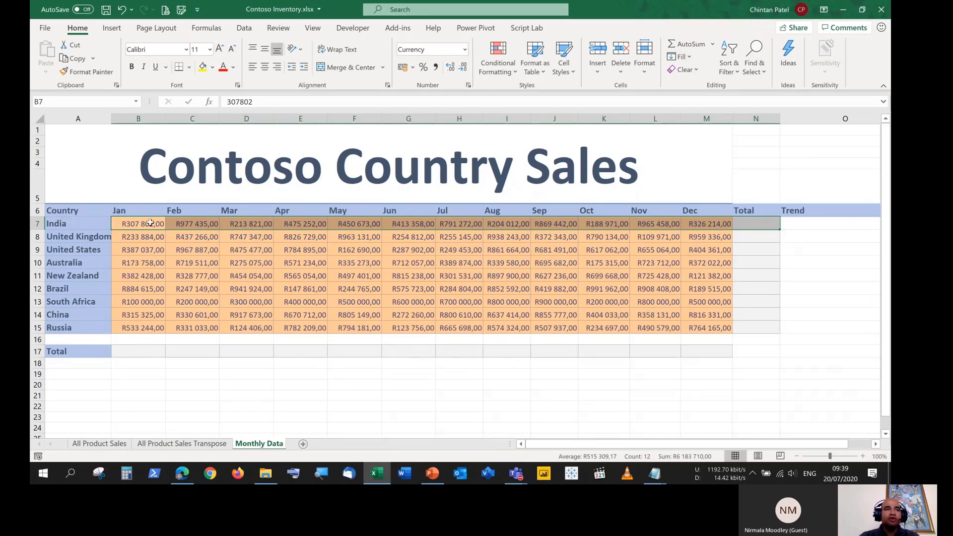
Select B7:M7 to check its range name, then go to H20 and recall India_Monthly_Sales from the defined names
drag(146, 222, 679, 219)
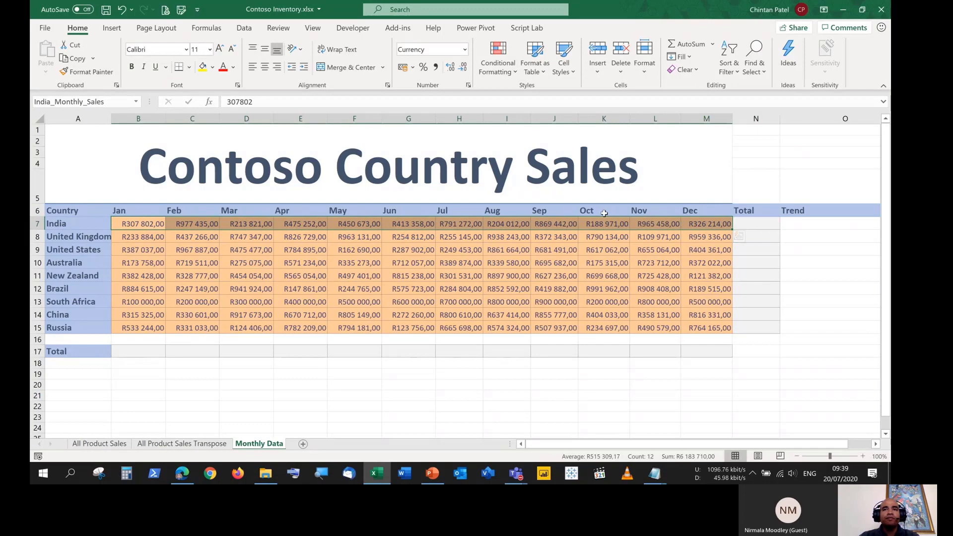
click(465, 386)
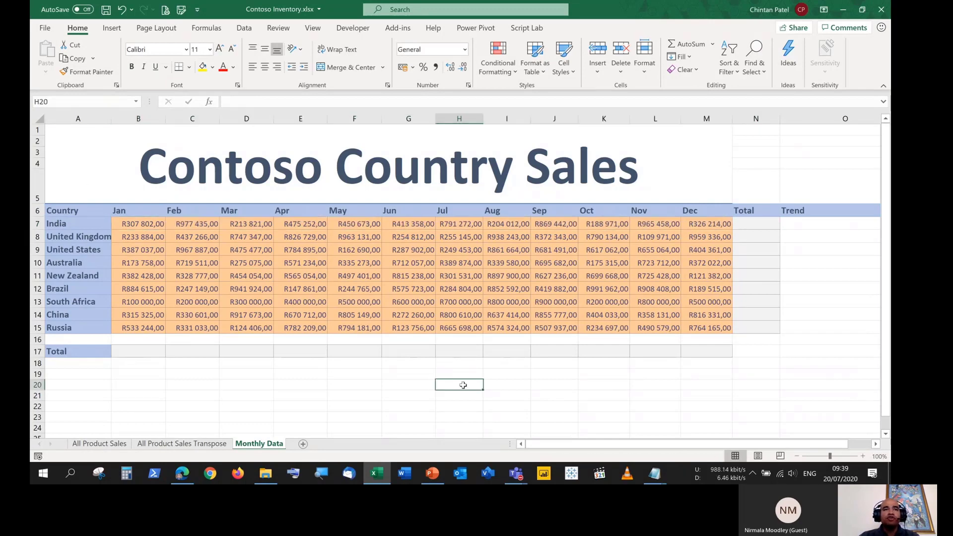
click(136, 101)
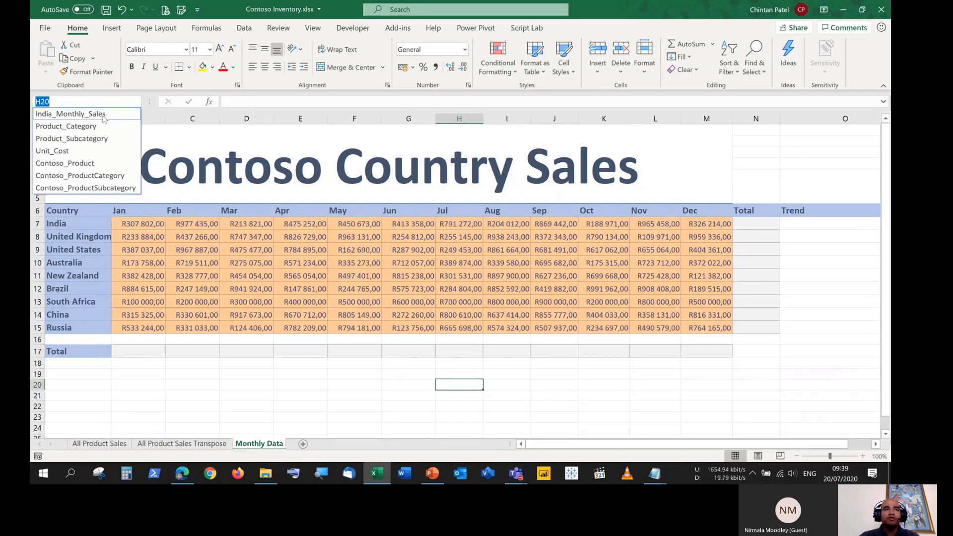
click(103, 110)
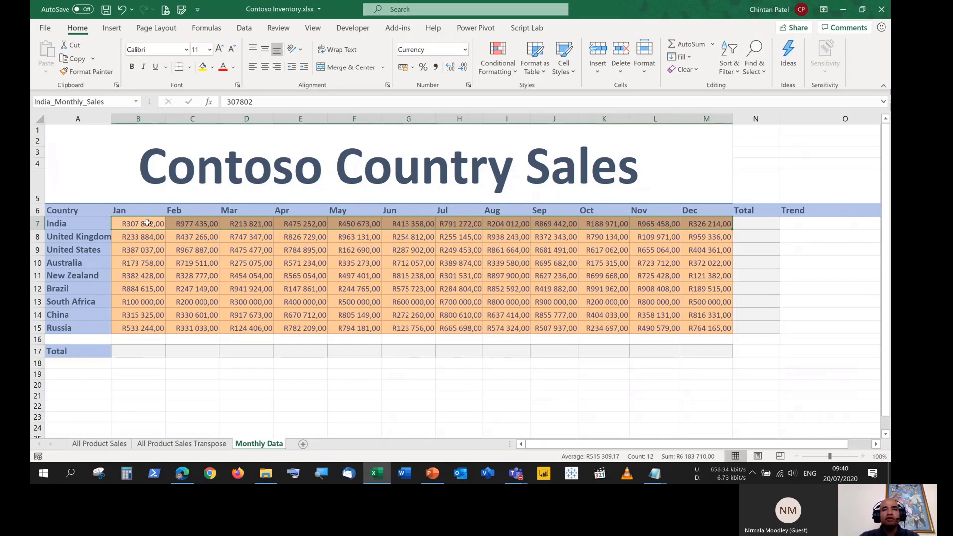
Compare other selections in the sales data with the exact B7:M7 range, and look up the name definition in the undo history
drag(148, 224, 715, 223)
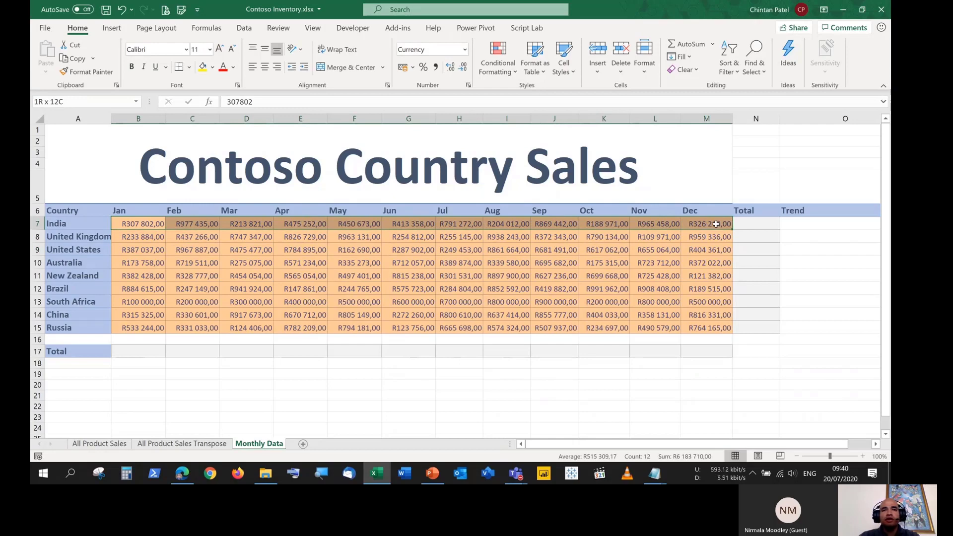
drag(124, 223, 141, 327)
drag(158, 237, 719, 330)
click(419, 375)
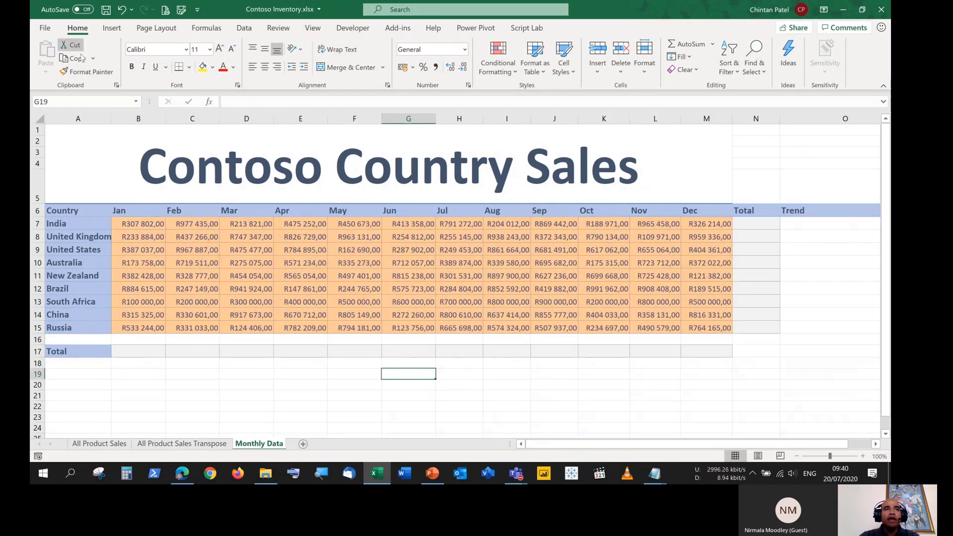
click(727, 224)
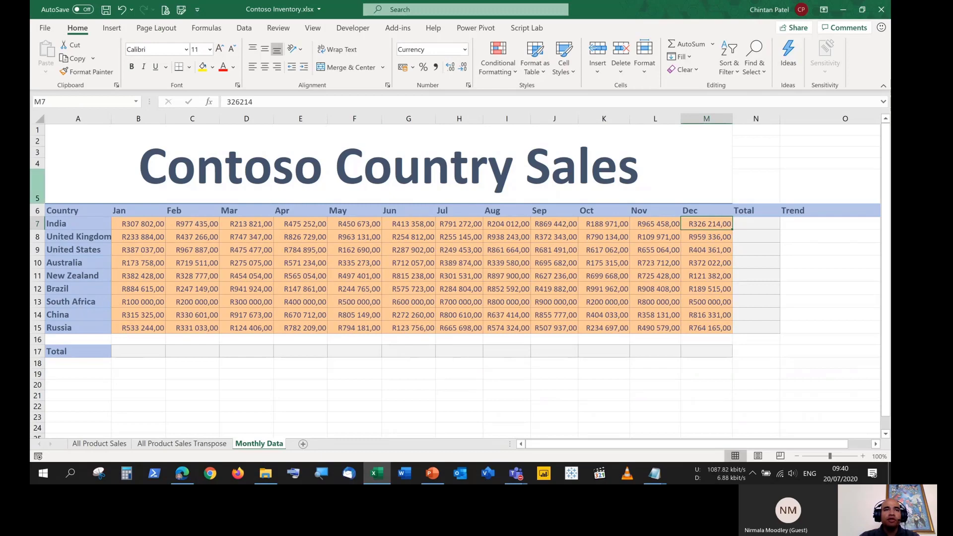
drag(142, 225, 717, 225)
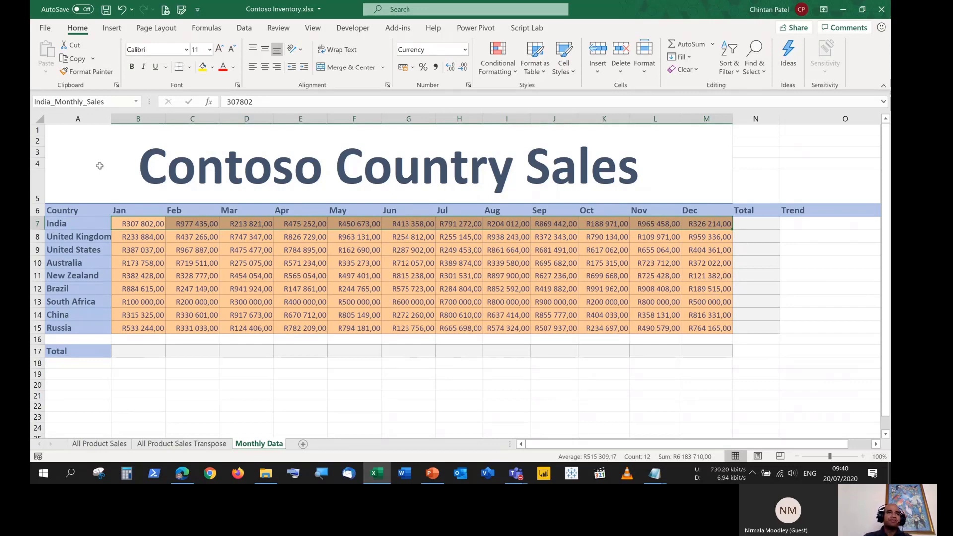
click(133, 9)
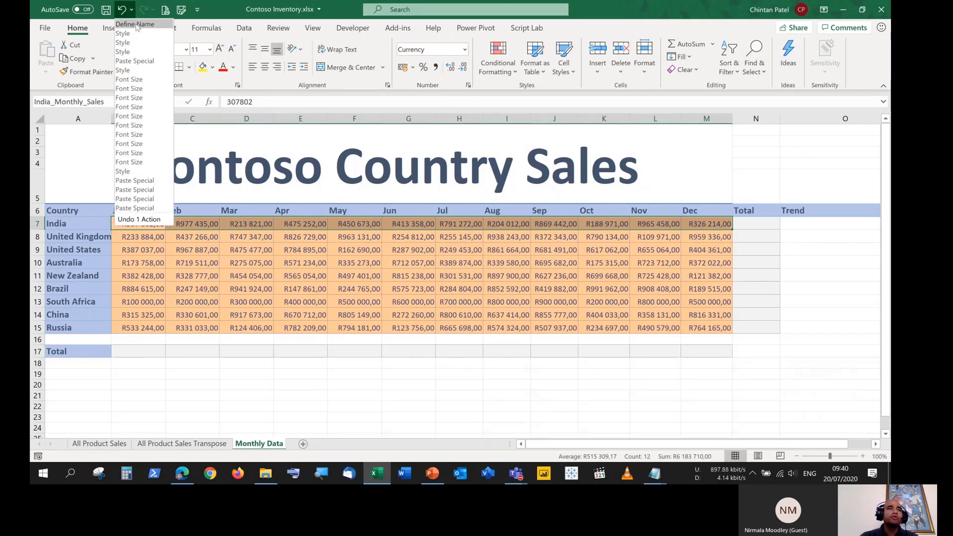
click(628, 1)
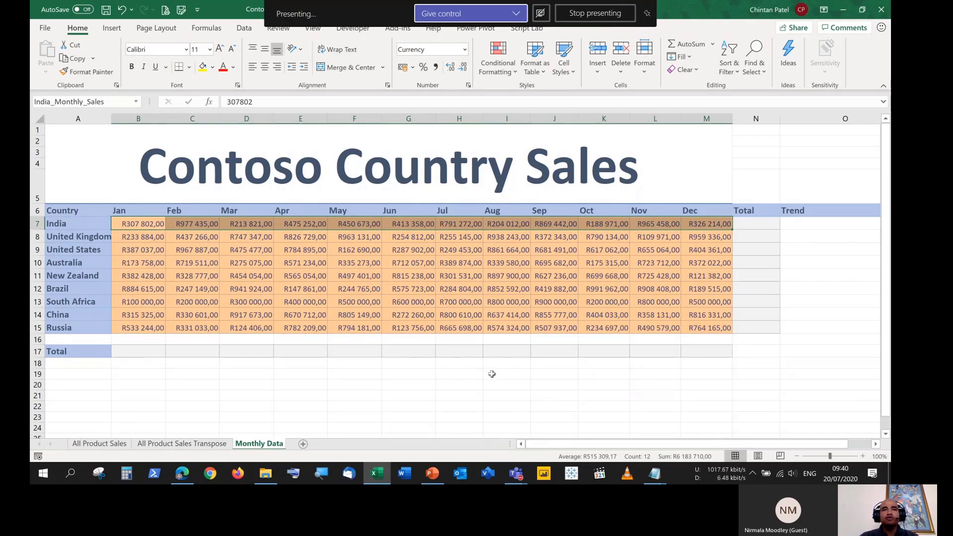
Select the United Kingdom's monthly sales, B8:M8, and start defining the name United_Kingdom for that range
click(206, 29)
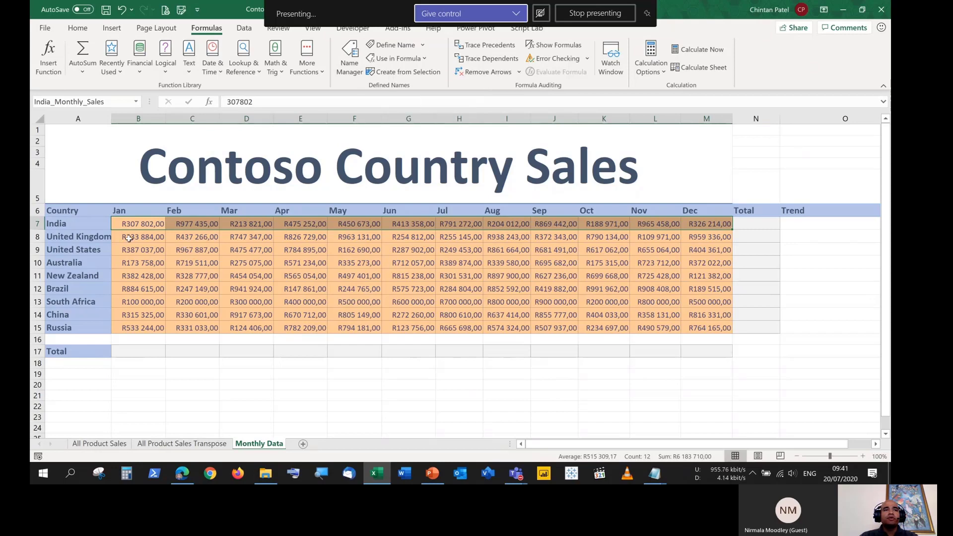
click(164, 236)
drag(164, 236, 715, 239)
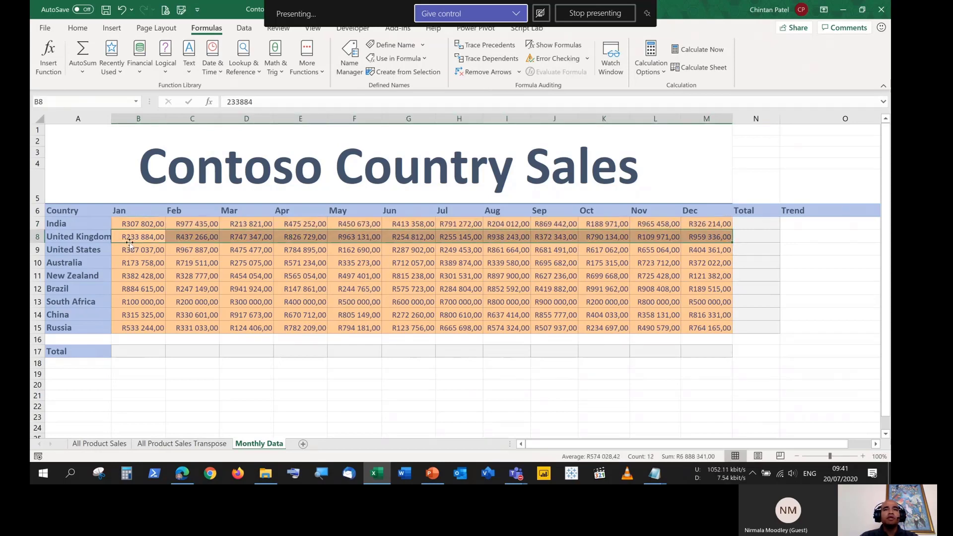
click(396, 46)
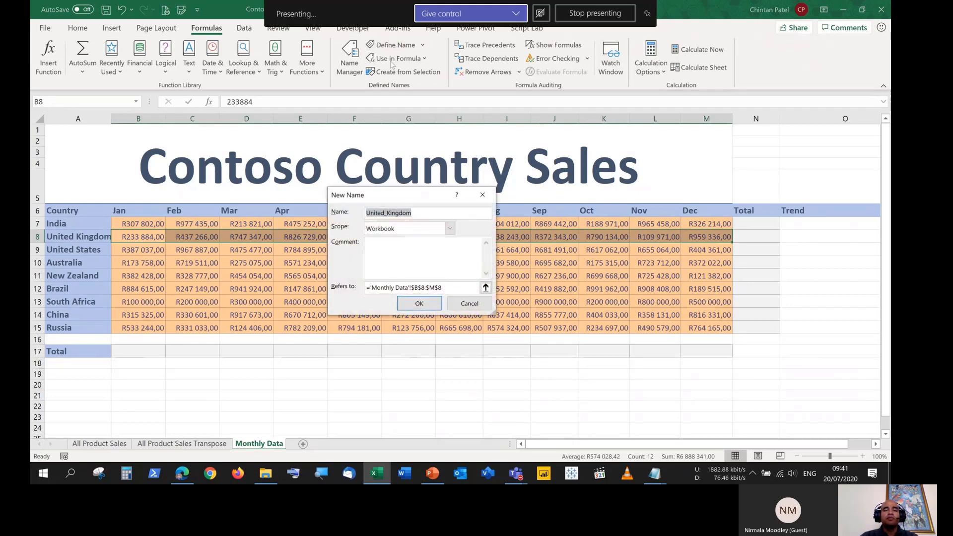
drag(383, 193, 395, 265)
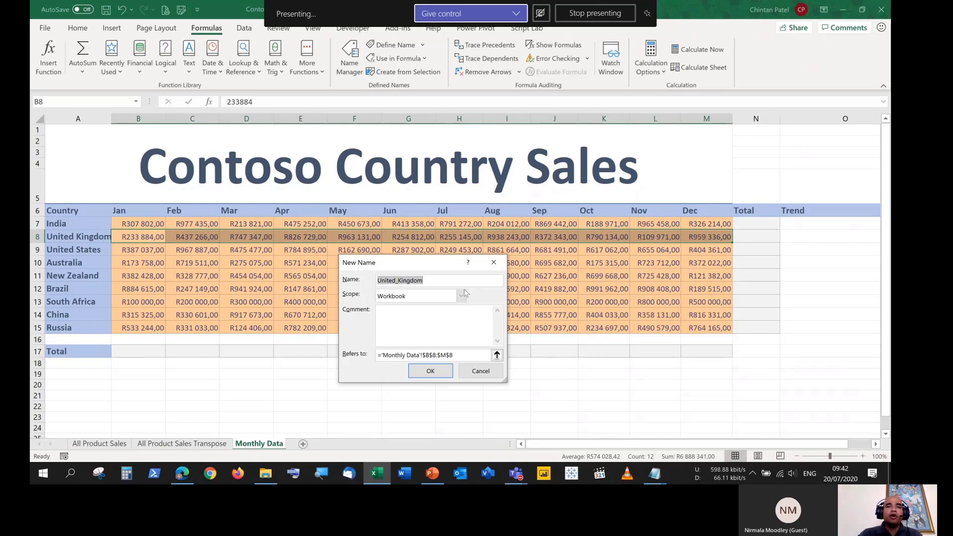
click(447, 280)
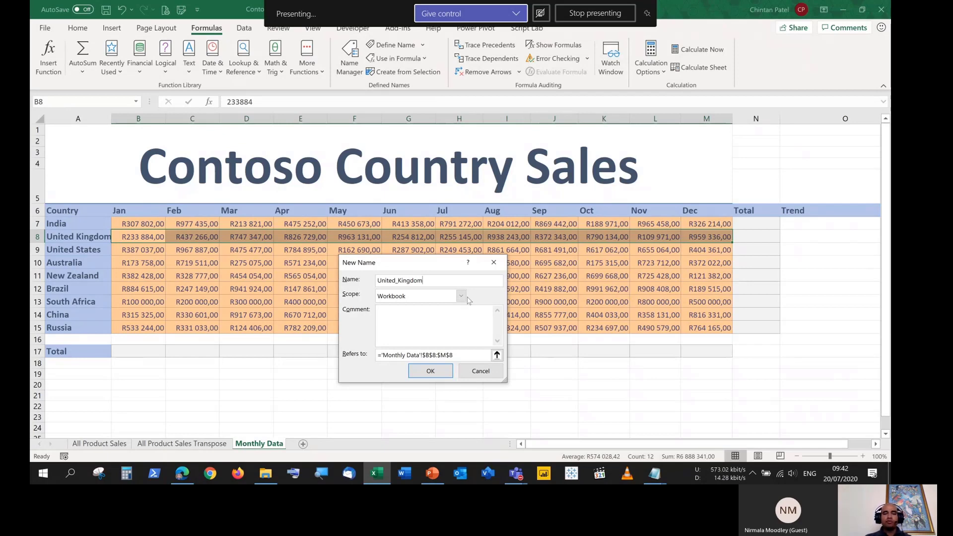
Review the scope choices for the new name, trying the Monthly Data sheet before returning the scope to Workbook
click(445, 298)
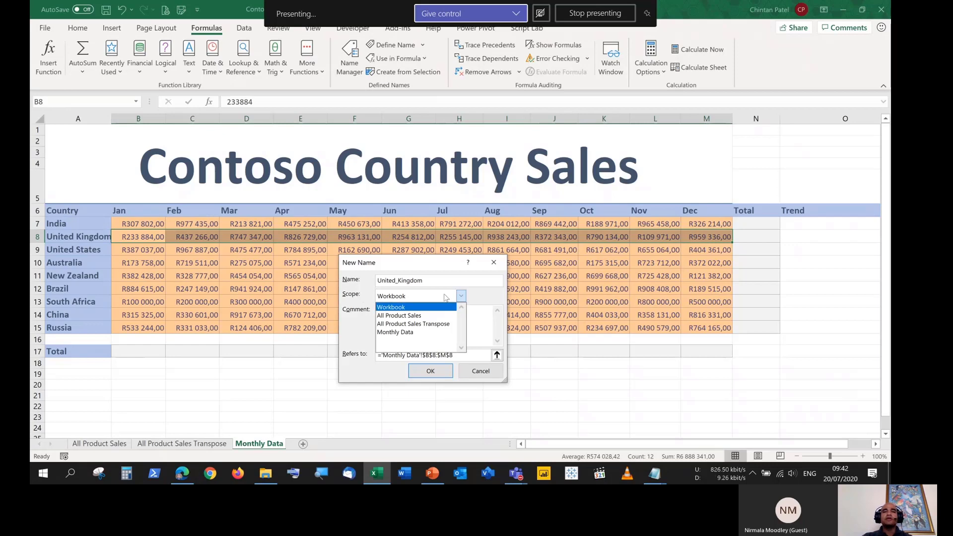
click(445, 298)
click(445, 298)
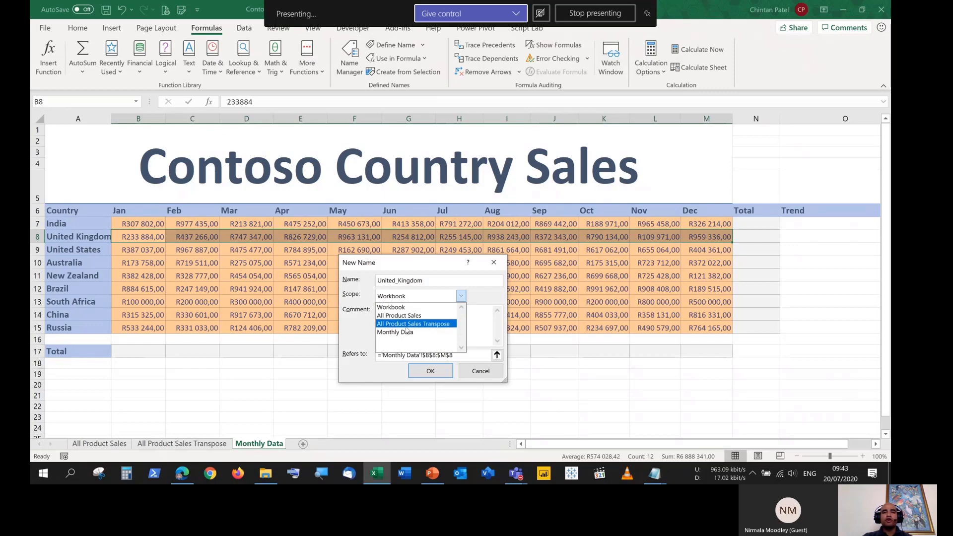
click(445, 298)
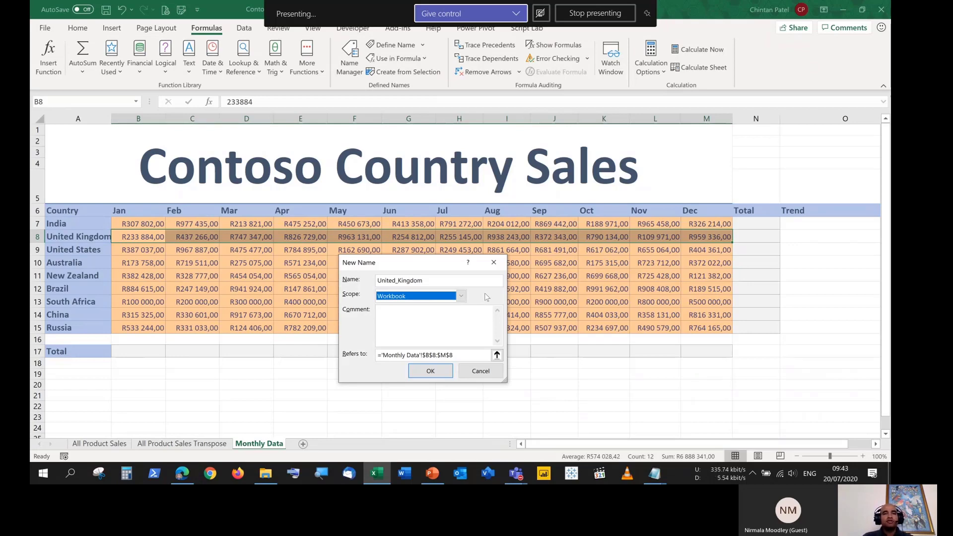
click(442, 298)
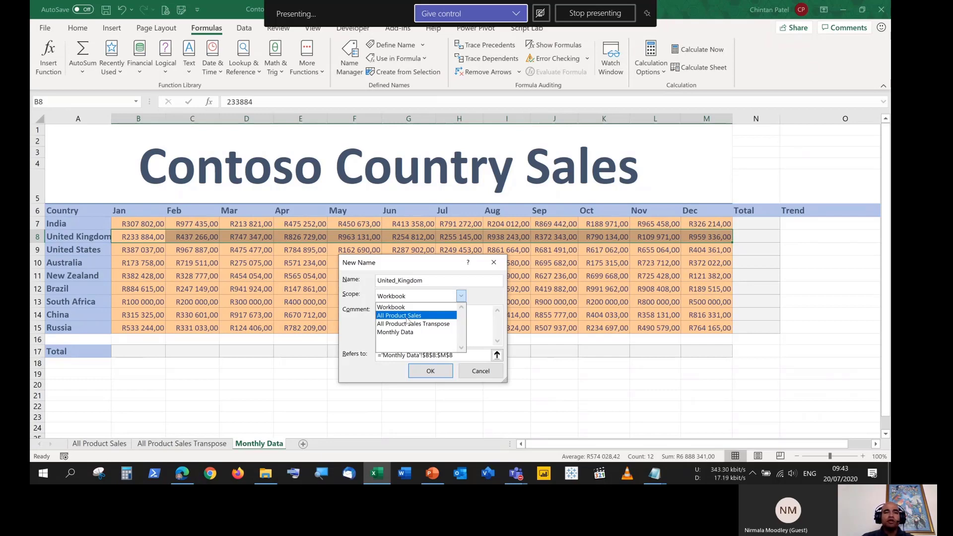
click(401, 332)
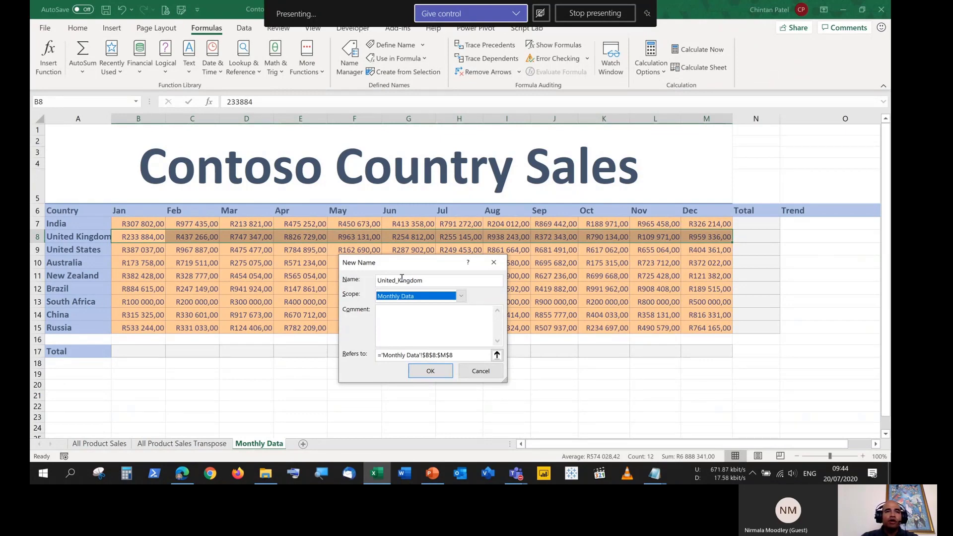
click(395, 299)
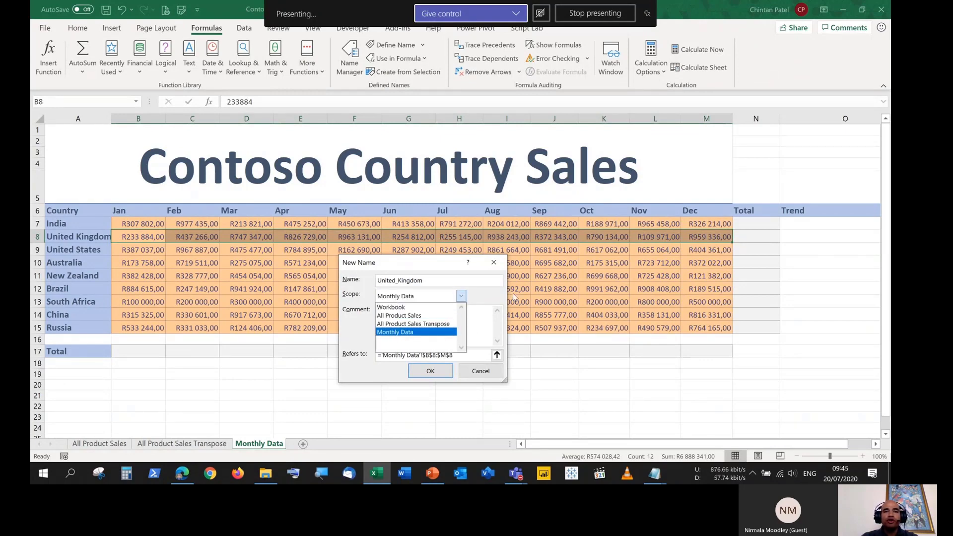
click(495, 296)
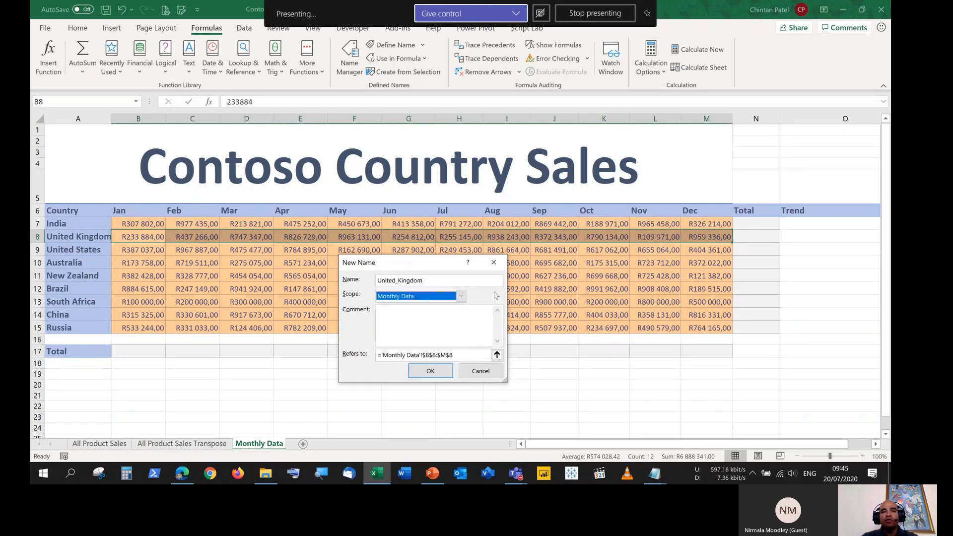
click(461, 297)
click(429, 306)
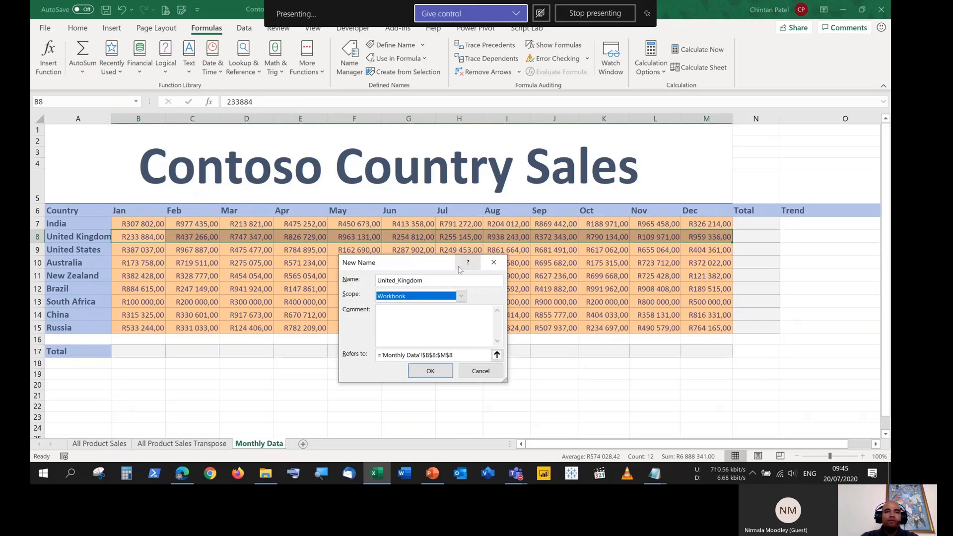
Add the comment "These are the monthly sales for the country of United Kingdom." and create the name
drag(423, 264, 449, 272)
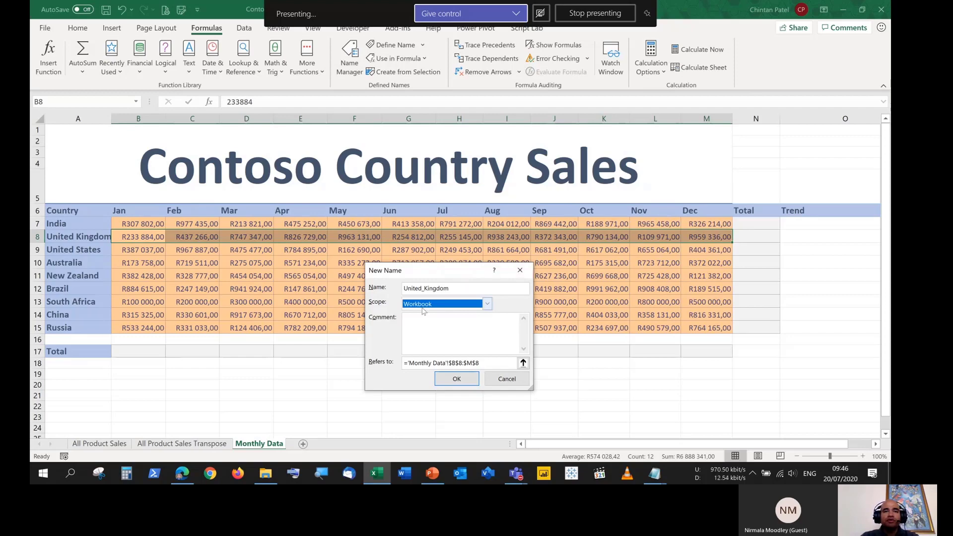
drag(445, 274, 444, 265)
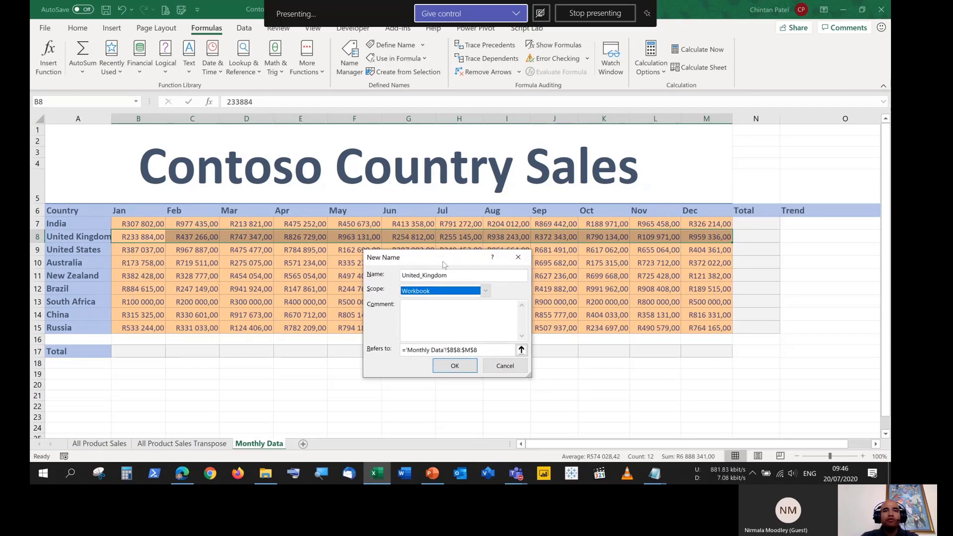
click(442, 316)
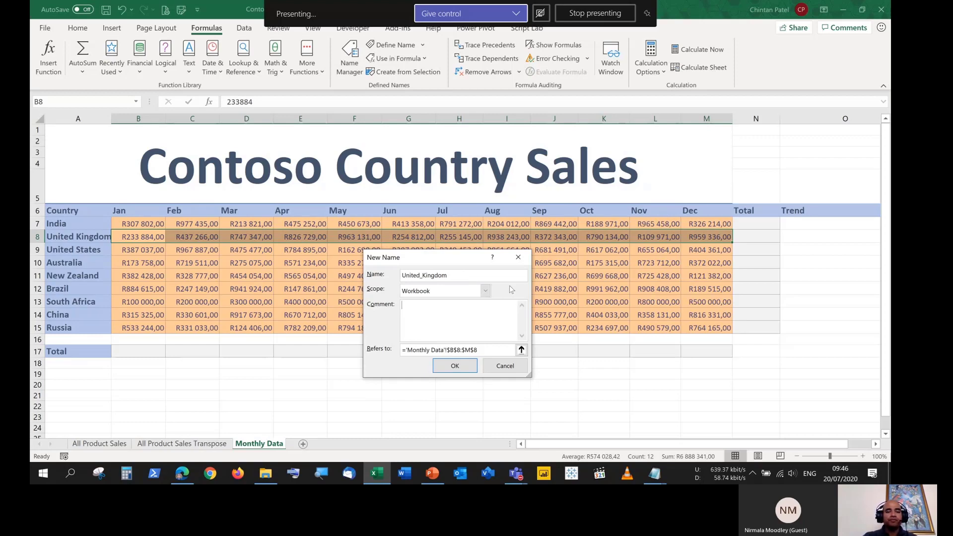
text(These are the monthly )
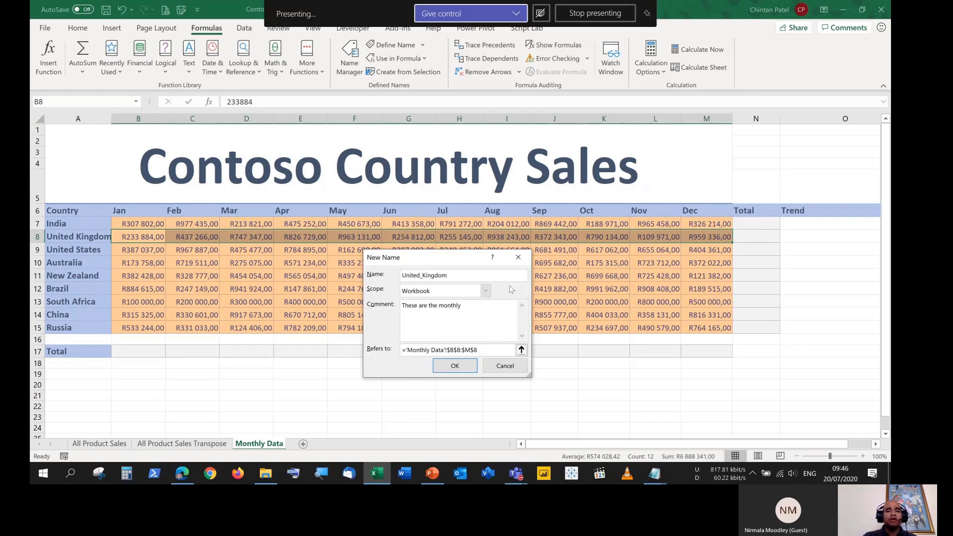
text(sales for the country of United Kingdom)
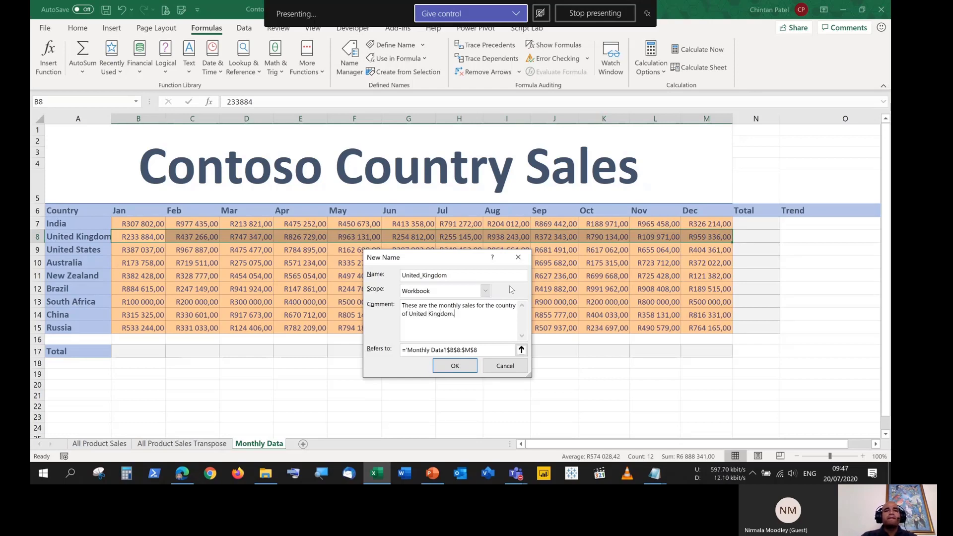
text(.)
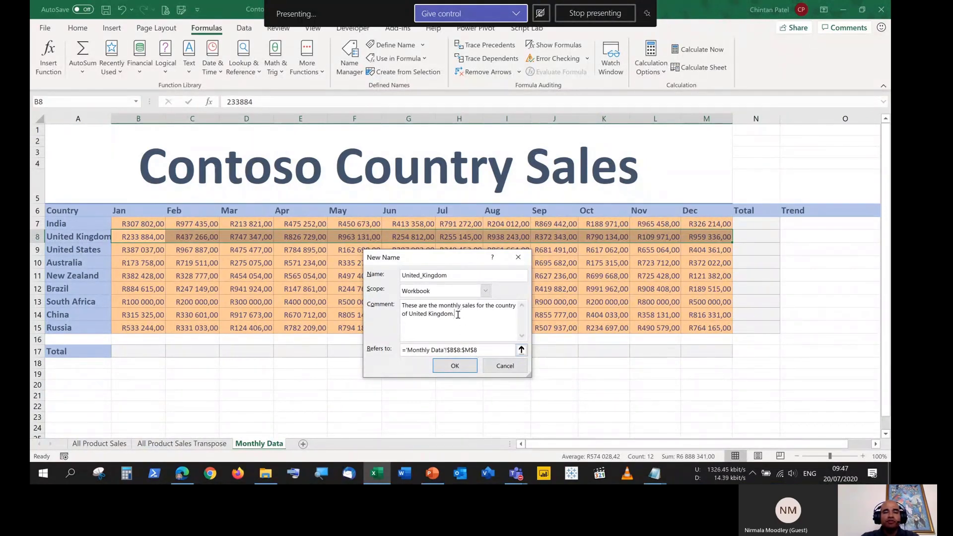
click(466, 370)
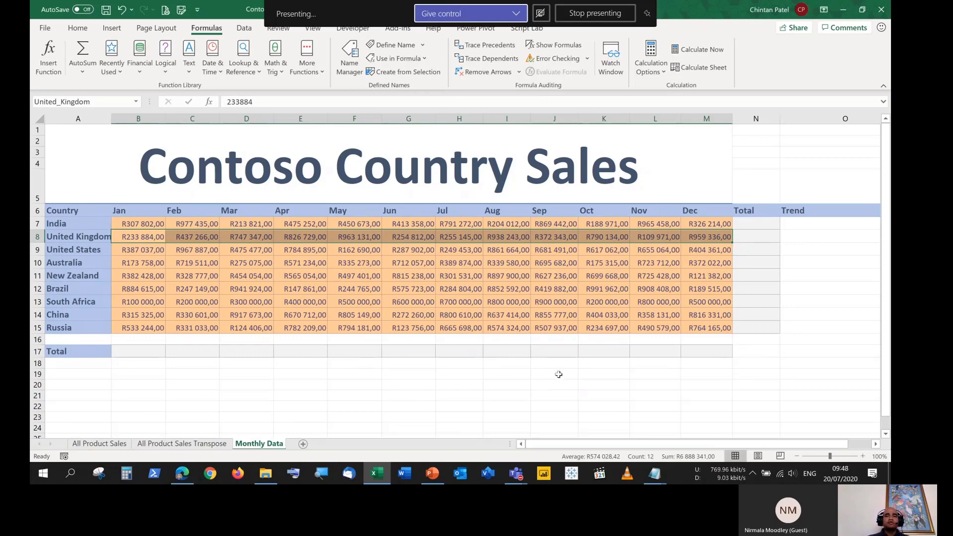
Move to empty cell J19 and jump to the United_Kingdom range by its name
click(555, 373)
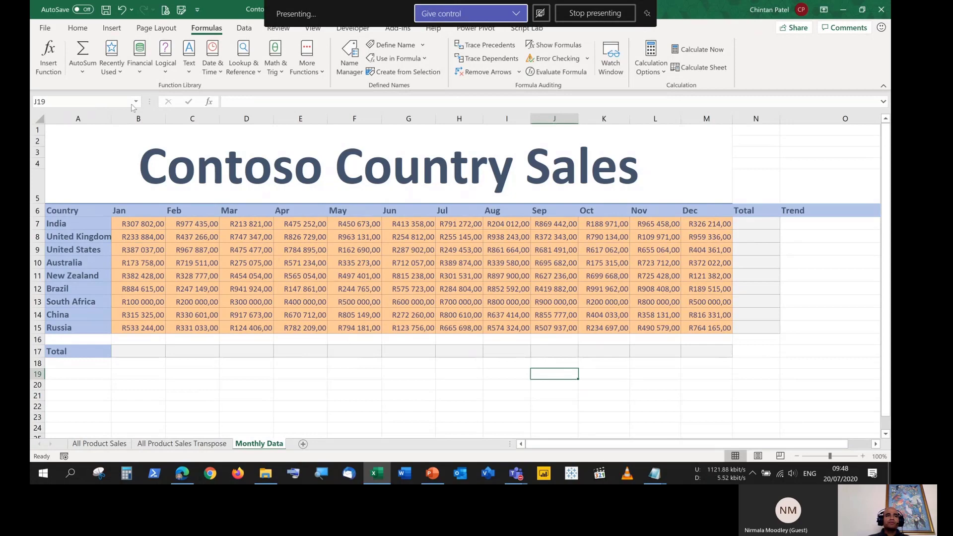
click(135, 102)
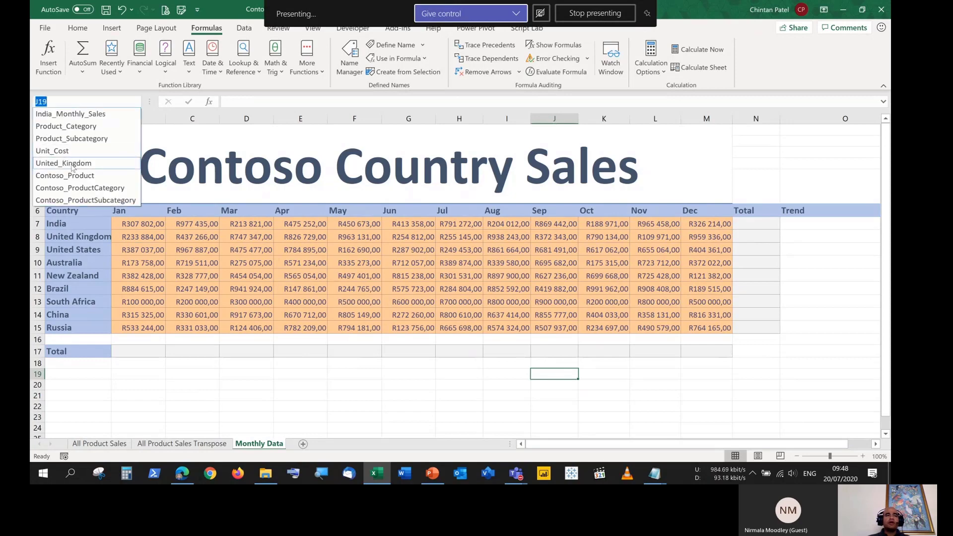
click(73, 167)
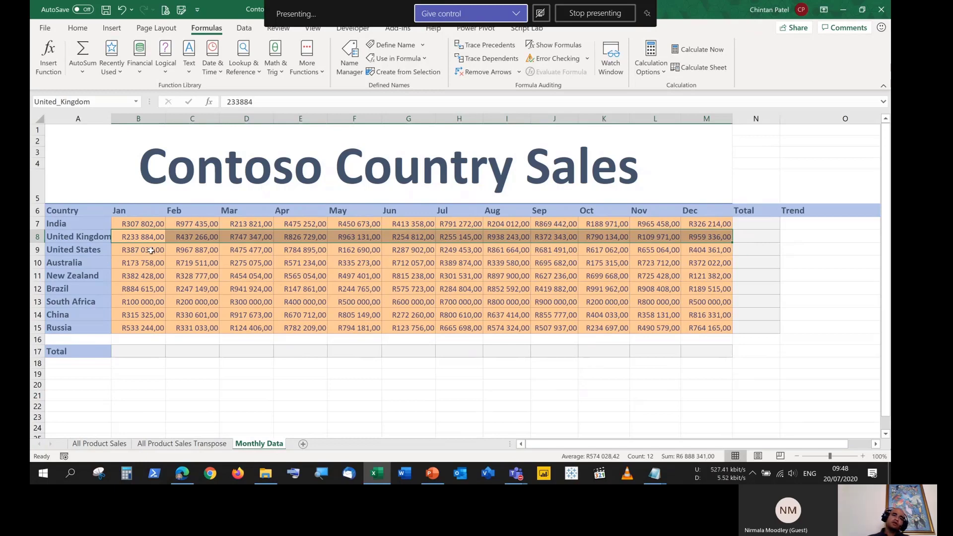
Select the United States row with its label, A9:M9, and create a name from the selection using the left column
click(151, 250)
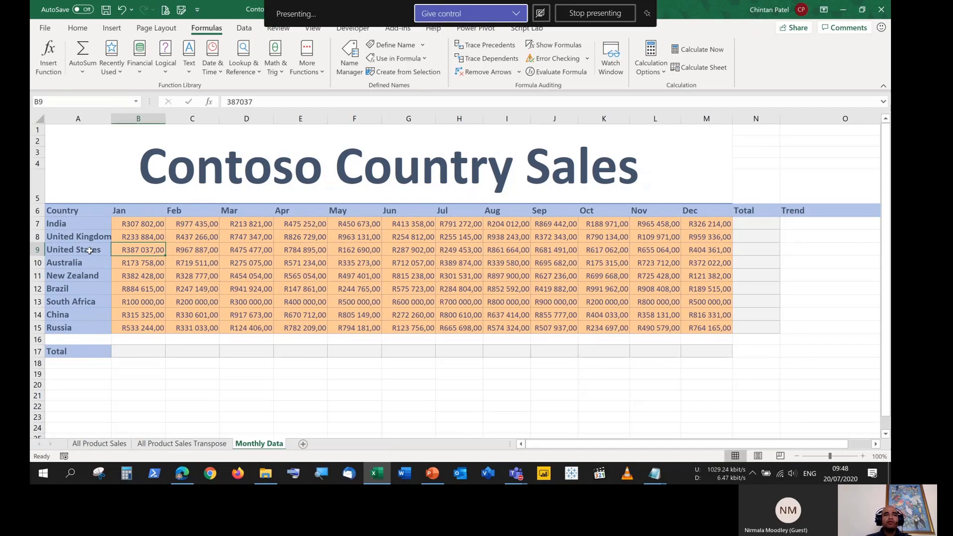
drag(82, 249, 705, 250)
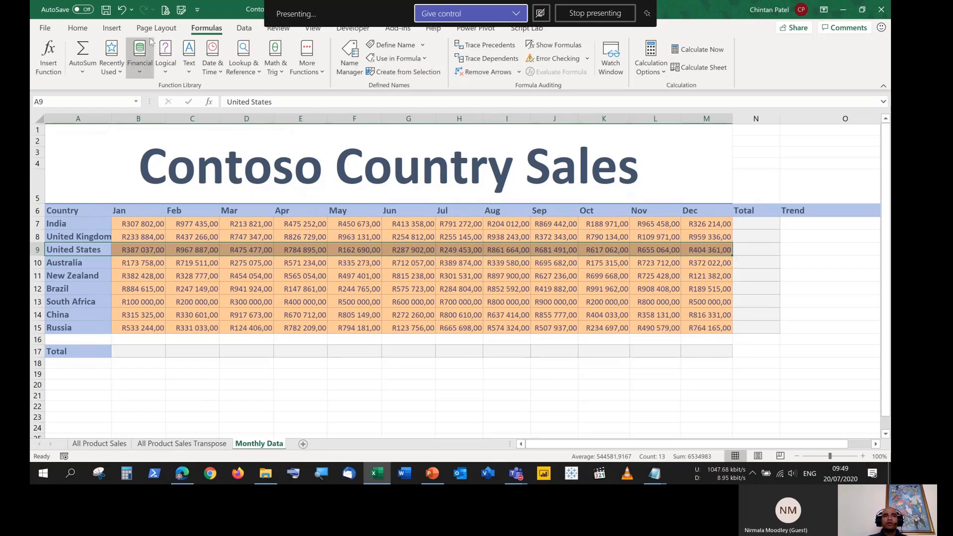
click(389, 2)
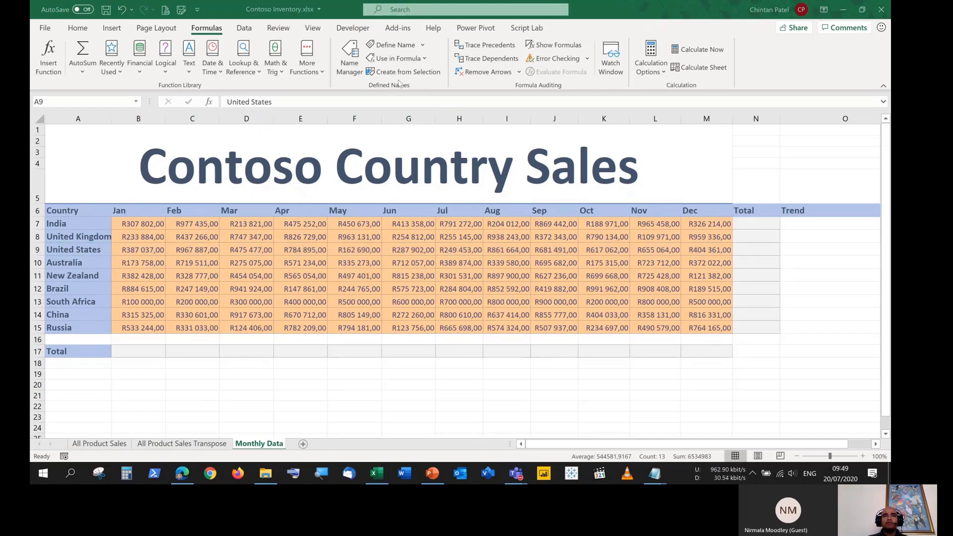
click(415, 84)
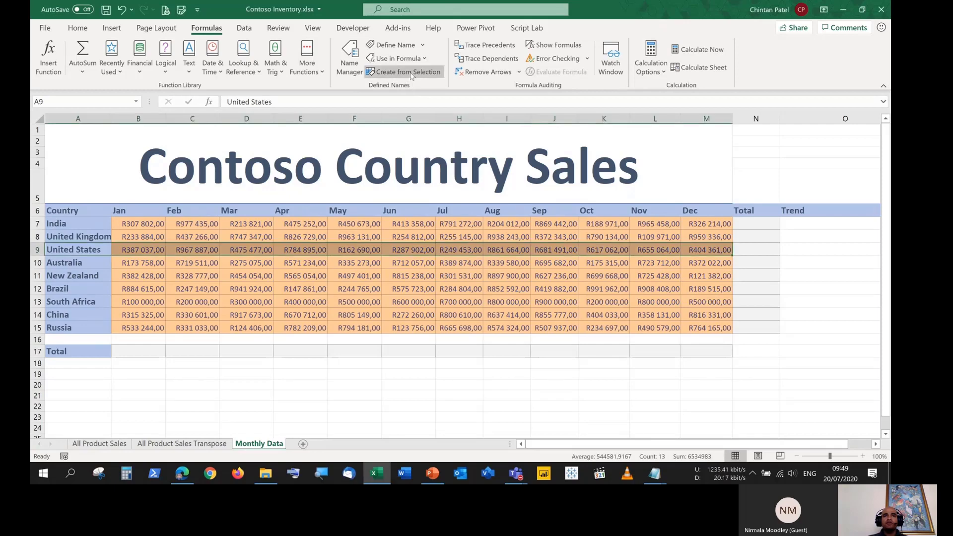
click(409, 72)
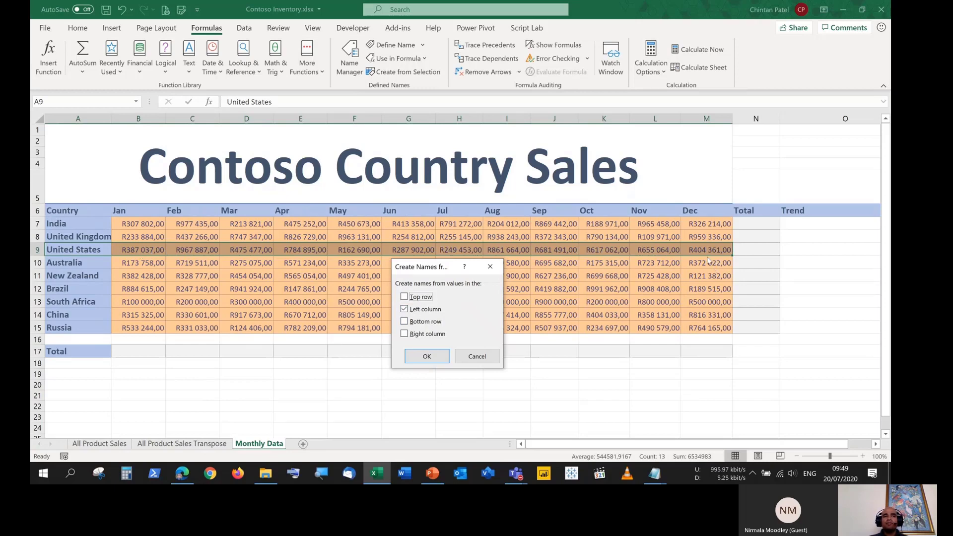
click(429, 358)
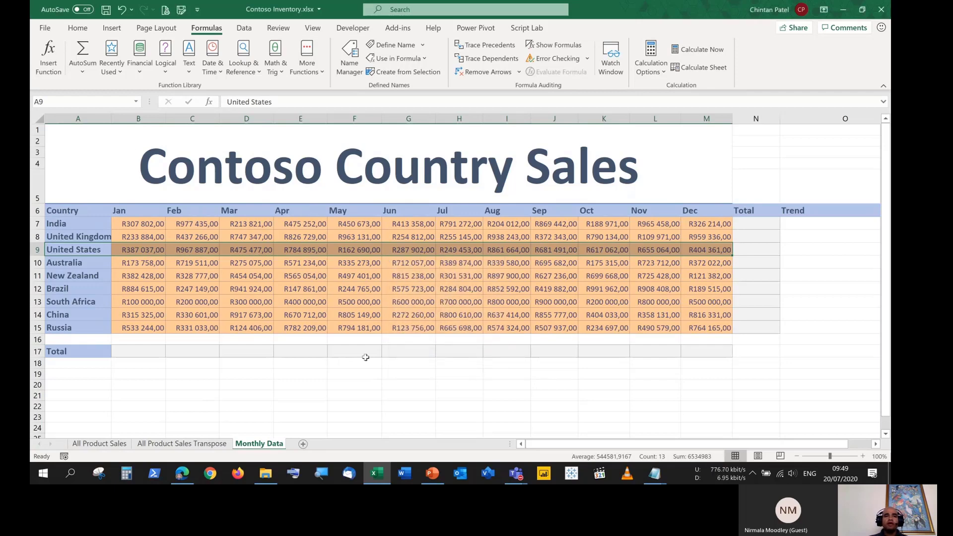
Move to empty cell G19 and jump to the United_States range by its name
click(390, 373)
click(137, 101)
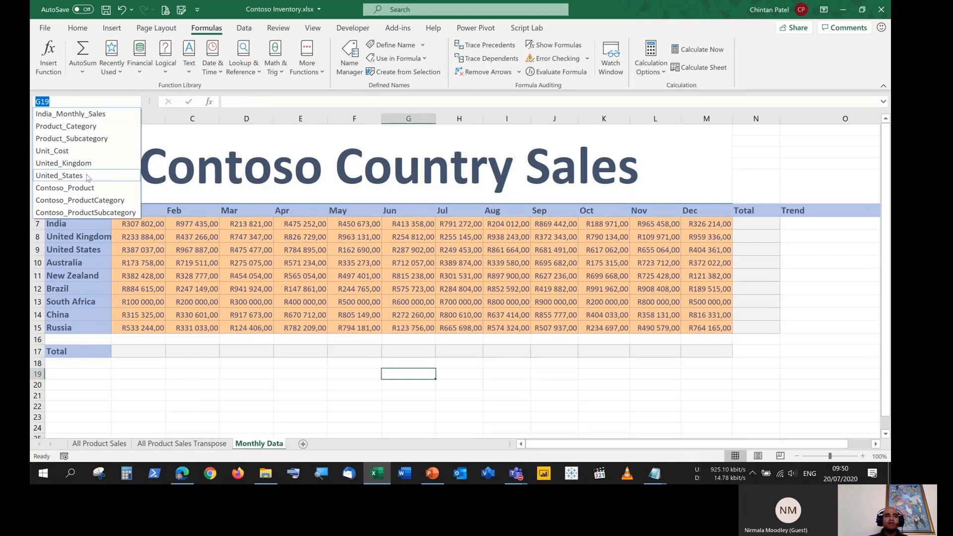
click(88, 175)
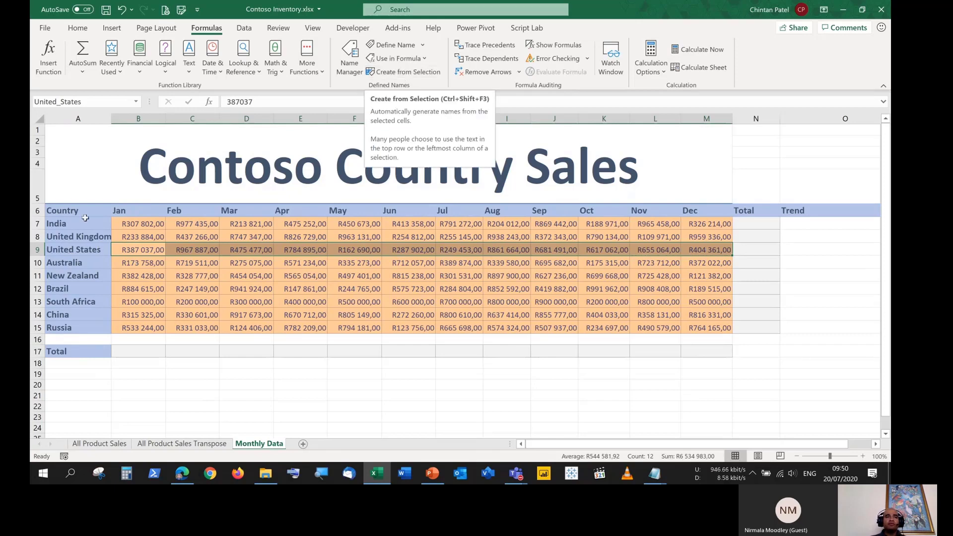
drag(80, 211, 83, 325)
click(104, 209)
drag(104, 208, 701, 211)
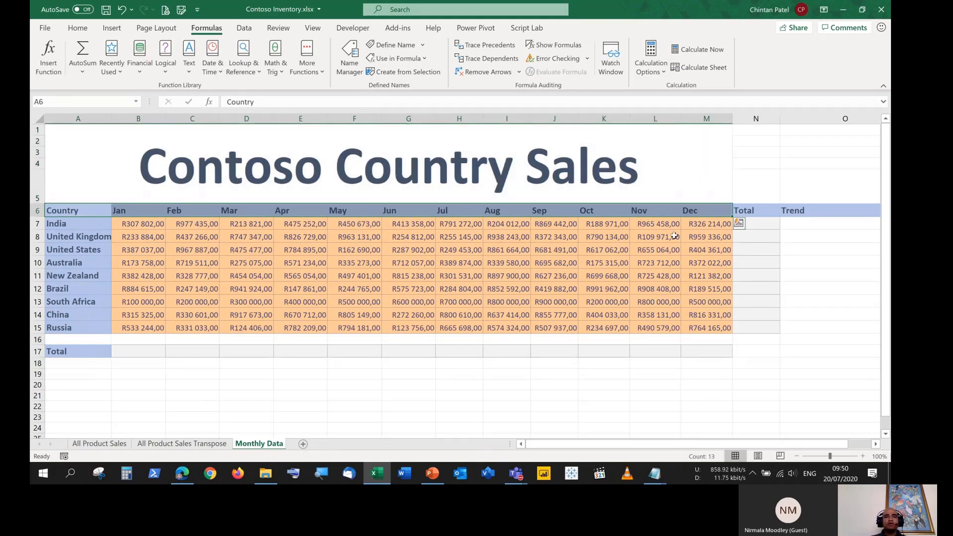
drag(804, 232, 759, 224)
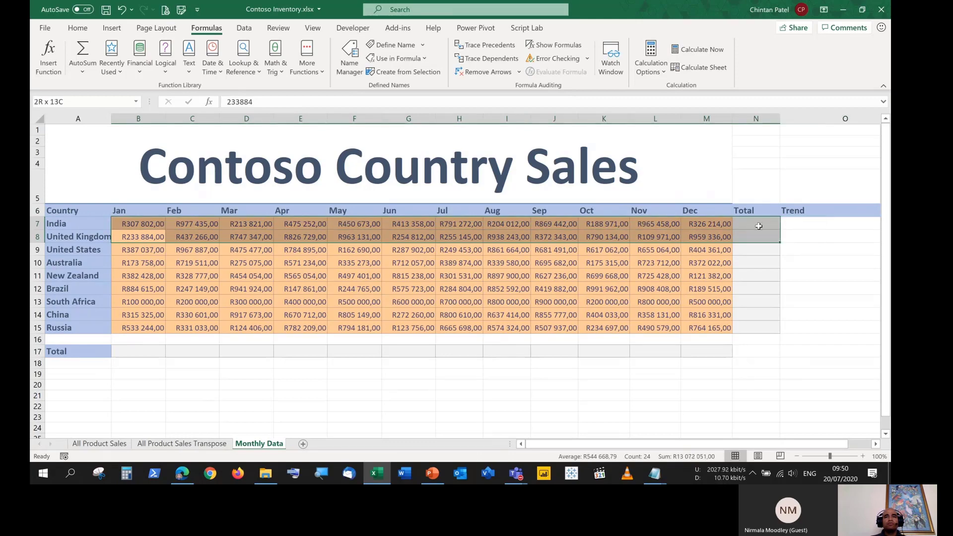
drag(152, 226, 145, 327)
click(146, 226)
drag(147, 226, 725, 329)
click(404, 74)
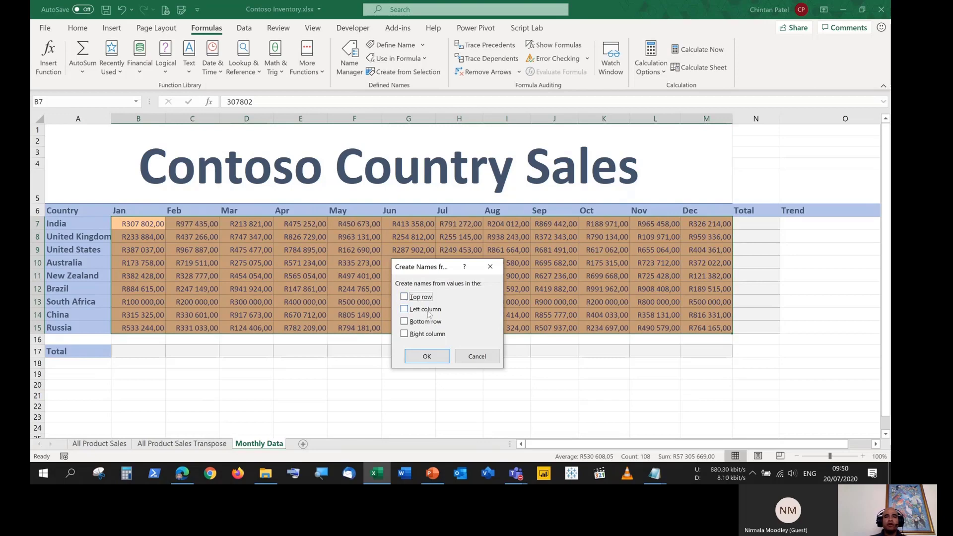
click(472, 355)
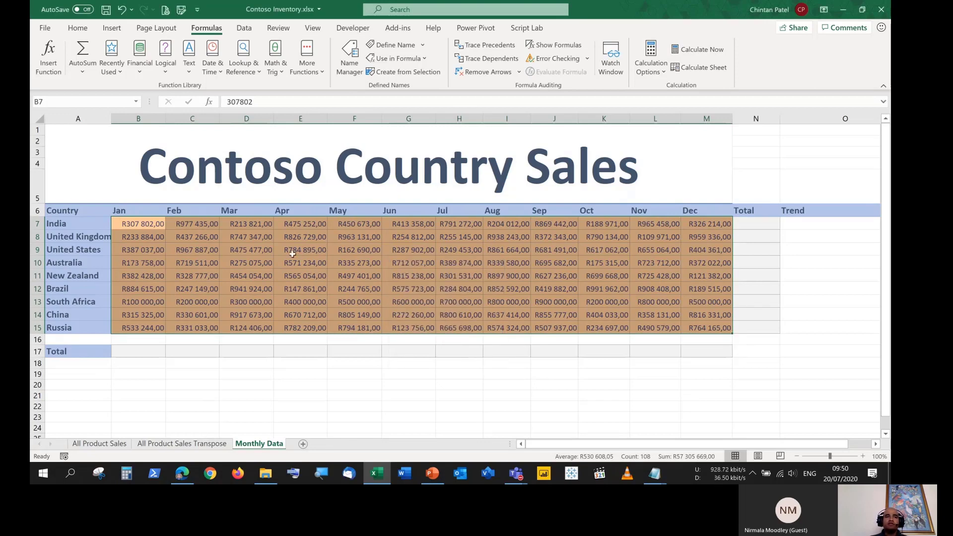
Create names from the Australia row A10:M10 and the New Zealand row A11:M11, each using the left column
click(220, 247)
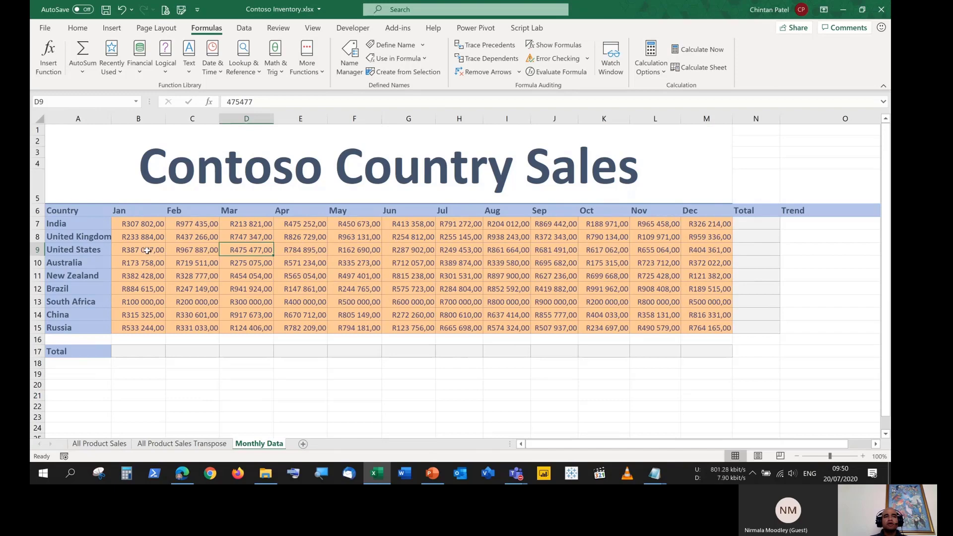
drag(74, 267, 709, 263)
click(403, 72)
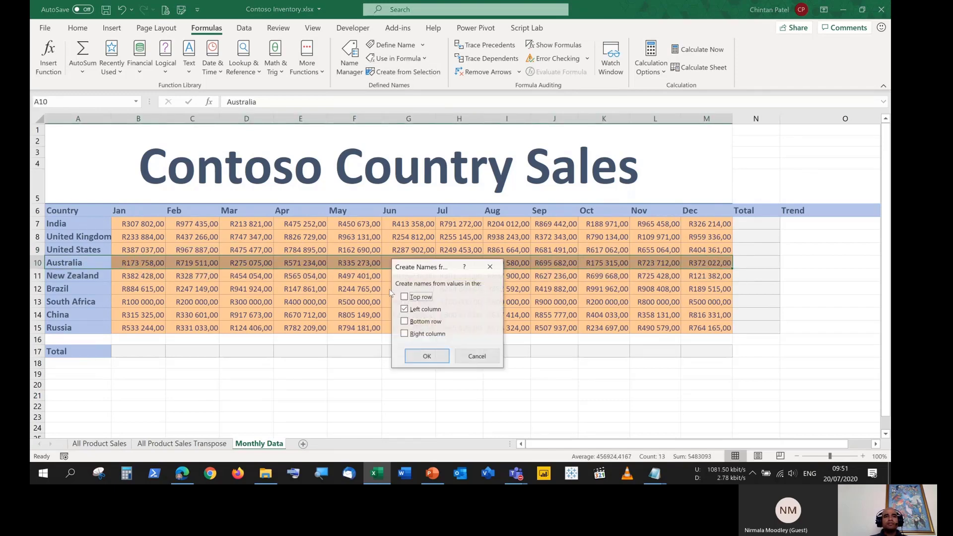
click(420, 352)
drag(74, 275, 709, 276)
click(392, 73)
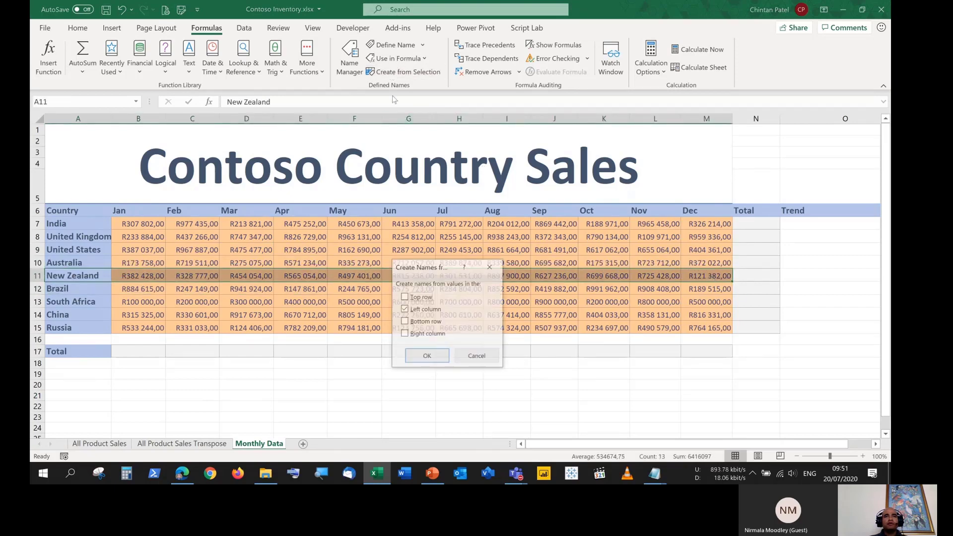
click(424, 356)
Select the Brazil row with its label, A12:M12, and create a name from the selection using the left column
drag(83, 288, 710, 288)
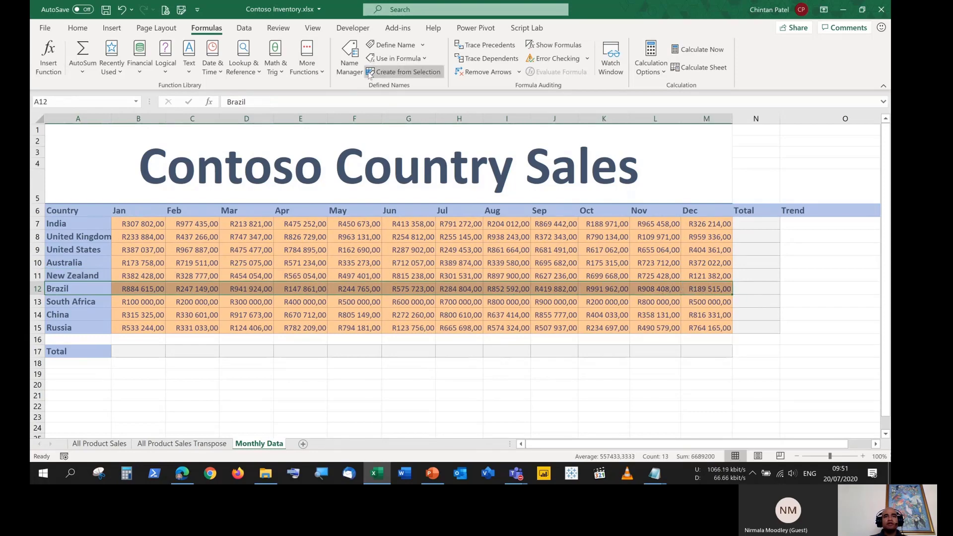
click(397, 72)
click(427, 356)
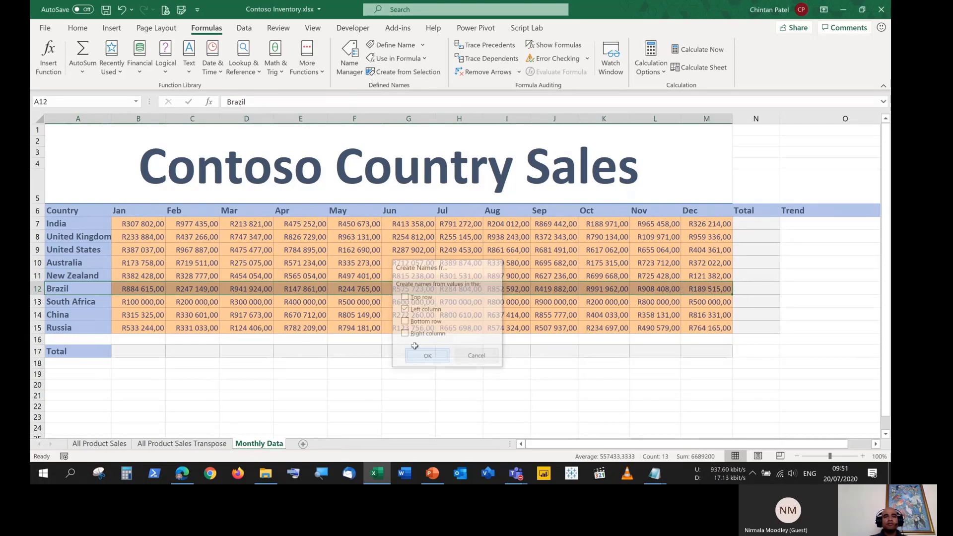
drag(86, 301, 728, 301)
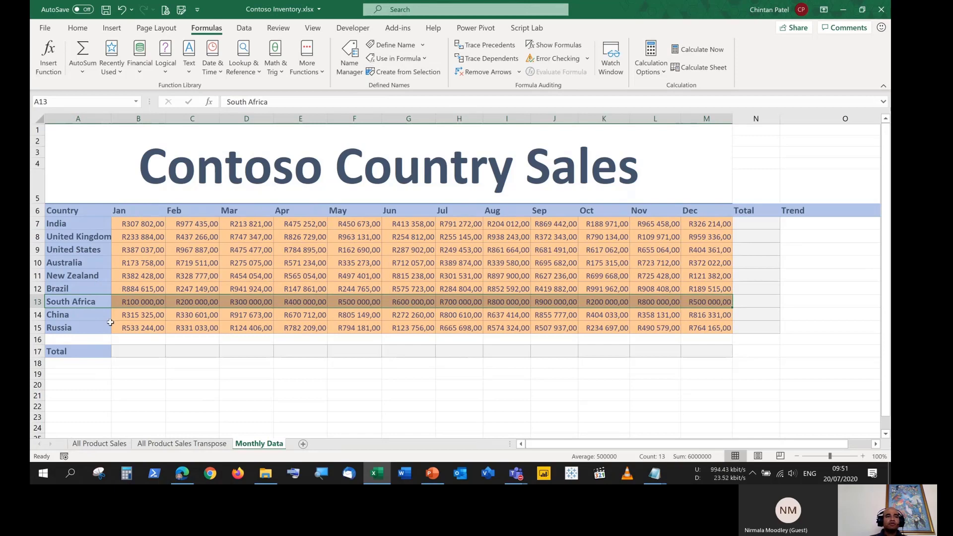
drag(86, 316, 611, 315)
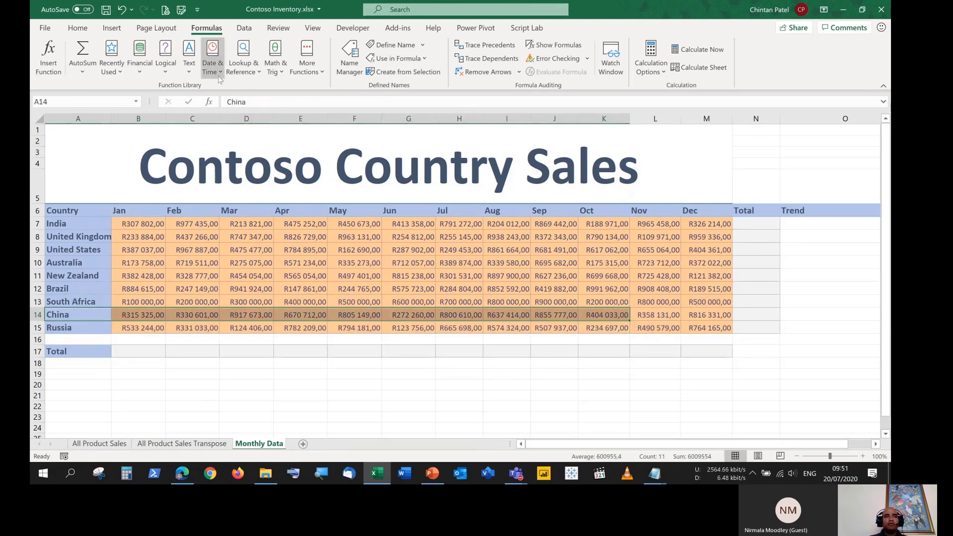
click(136, 103)
click(107, 139)
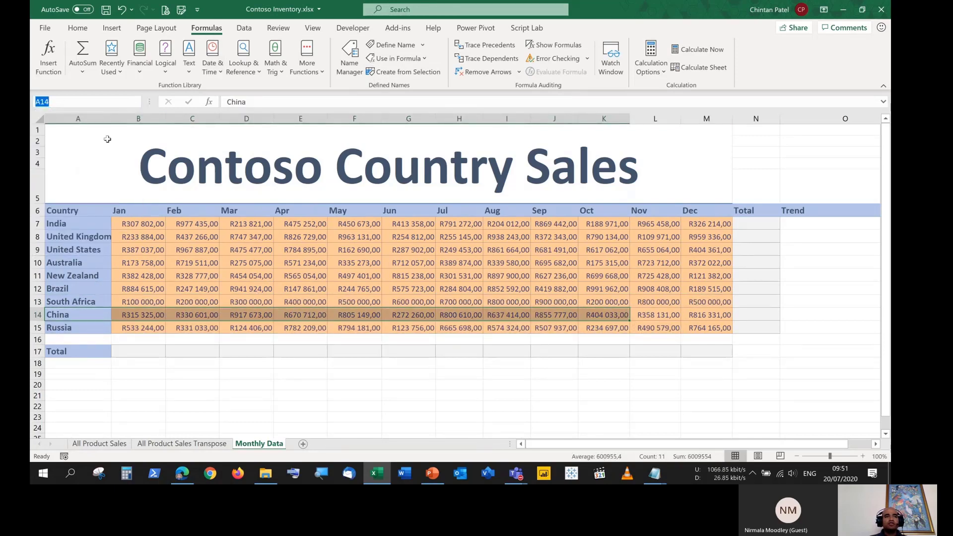
Create names from the South Africa row A13:M13 and the China row A14:M14, each using the left column
drag(71, 303, 707, 303)
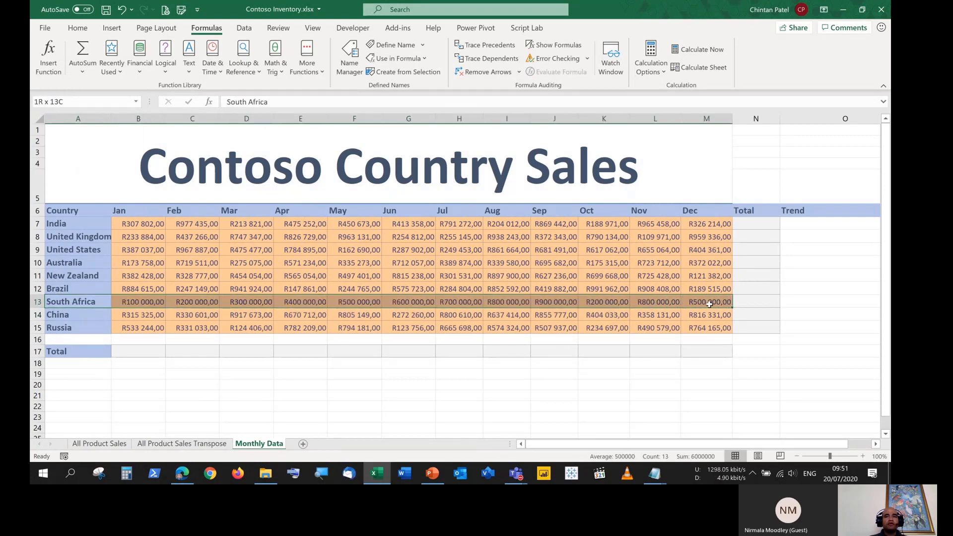
click(402, 72)
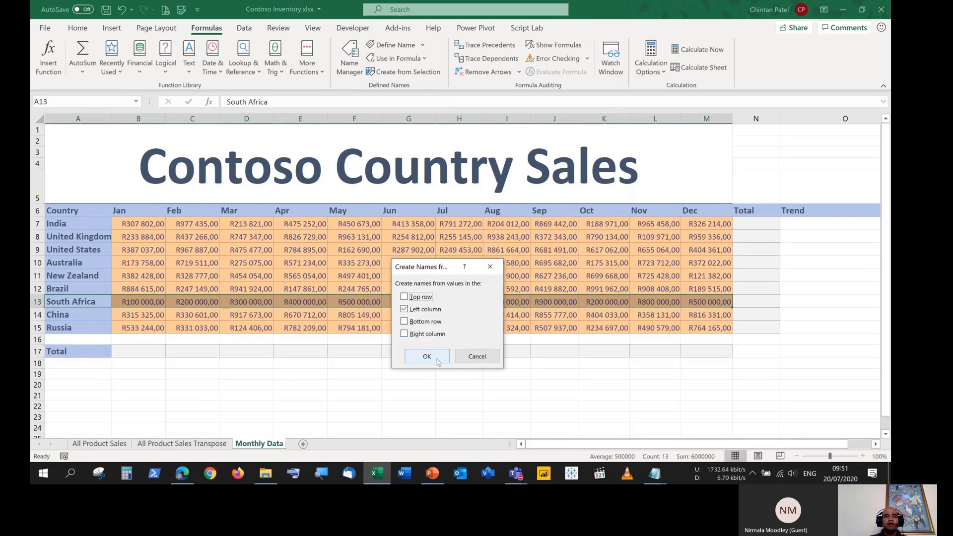
click(426, 356)
drag(82, 314, 707, 315)
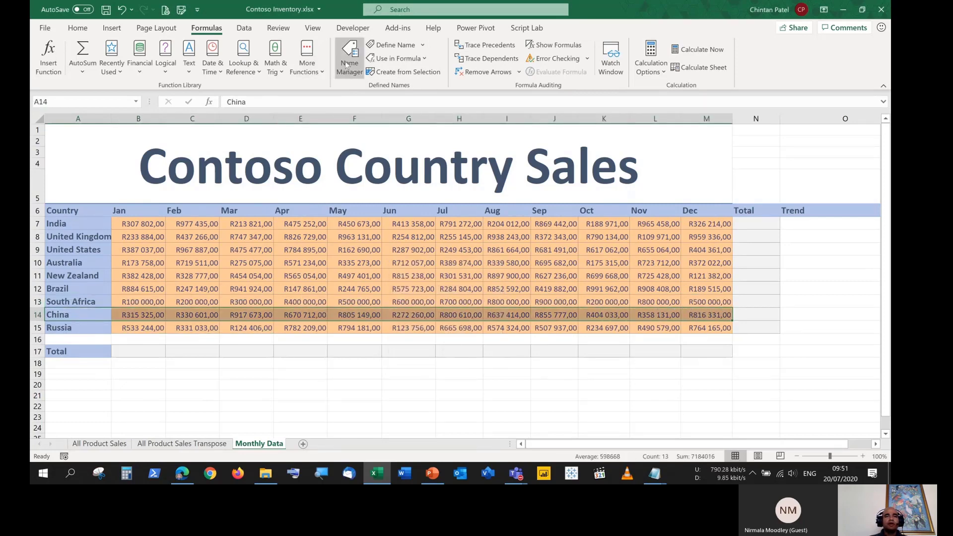
click(403, 71)
click(428, 356)
Select the Russia row with its label, A15:M15, and create a name from the selection using the left column
drag(73, 333, 701, 328)
click(403, 72)
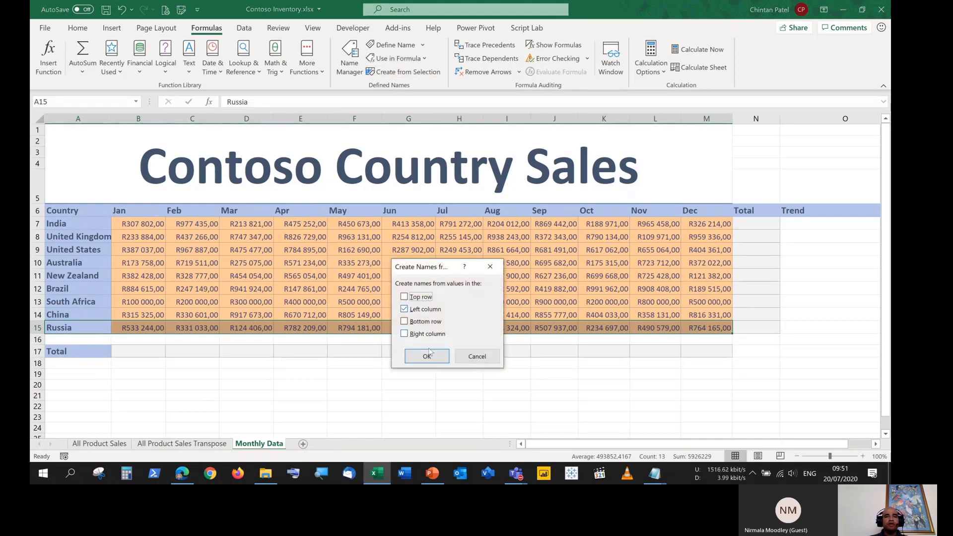
click(420, 360)
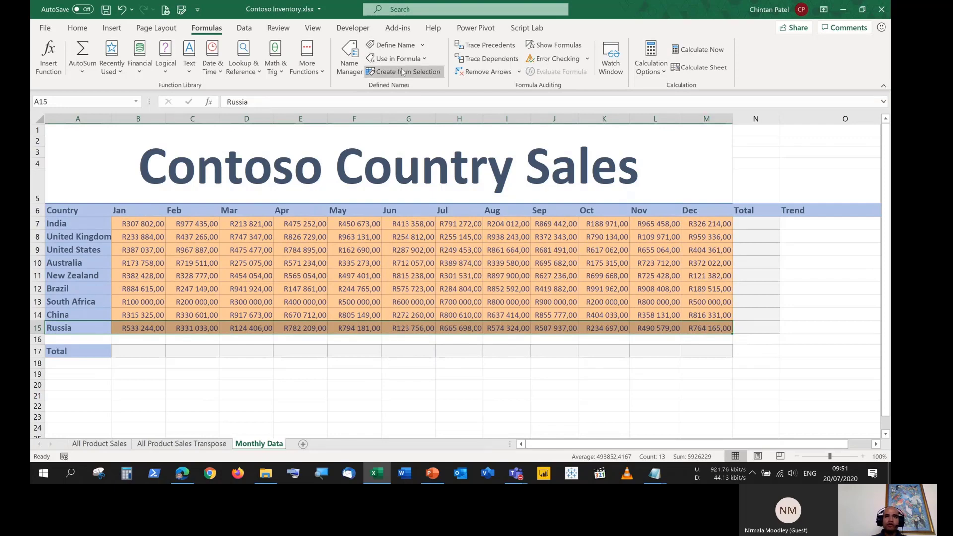
Highlight all country rows in A7:M15 and the country labels alone in A7:A15
drag(62, 223, 712, 332)
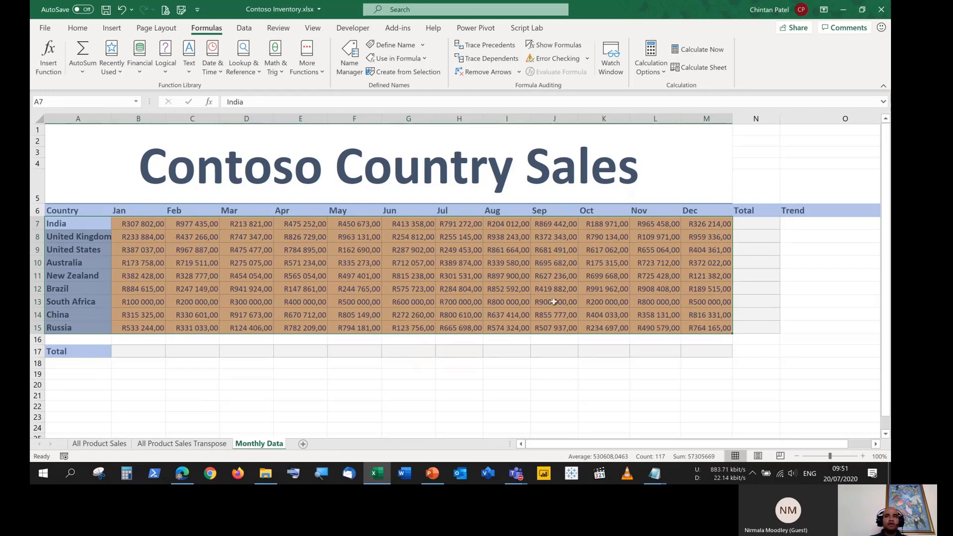
click(297, 301)
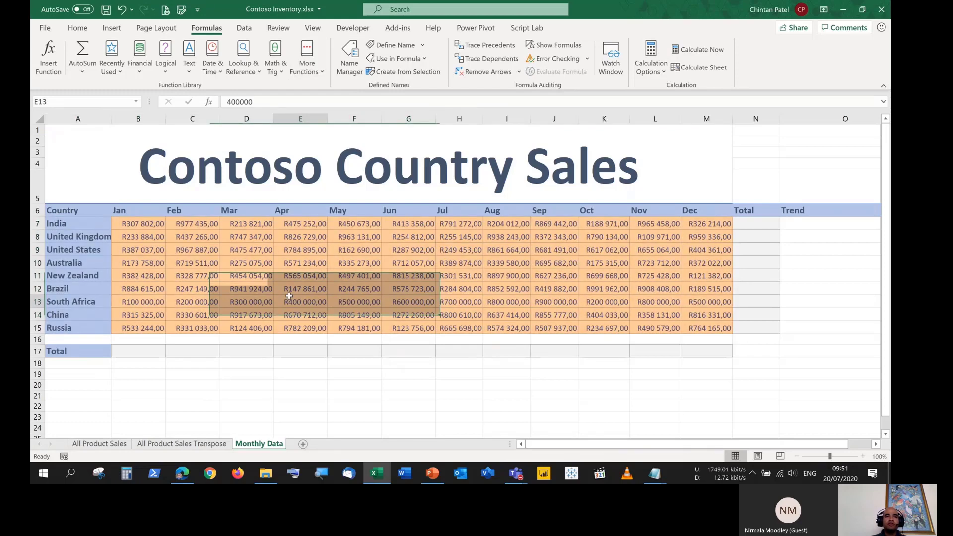
drag(83, 224, 80, 330)
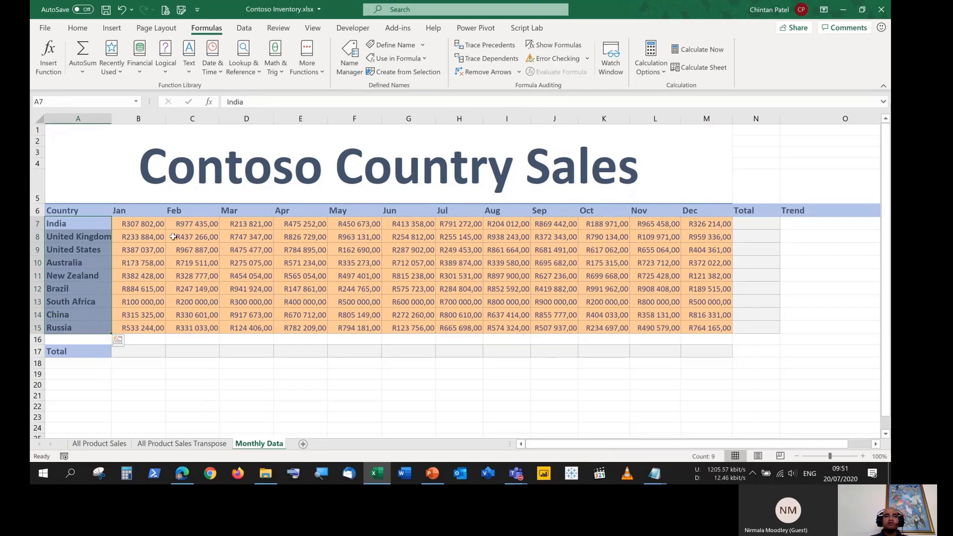
click(231, 291)
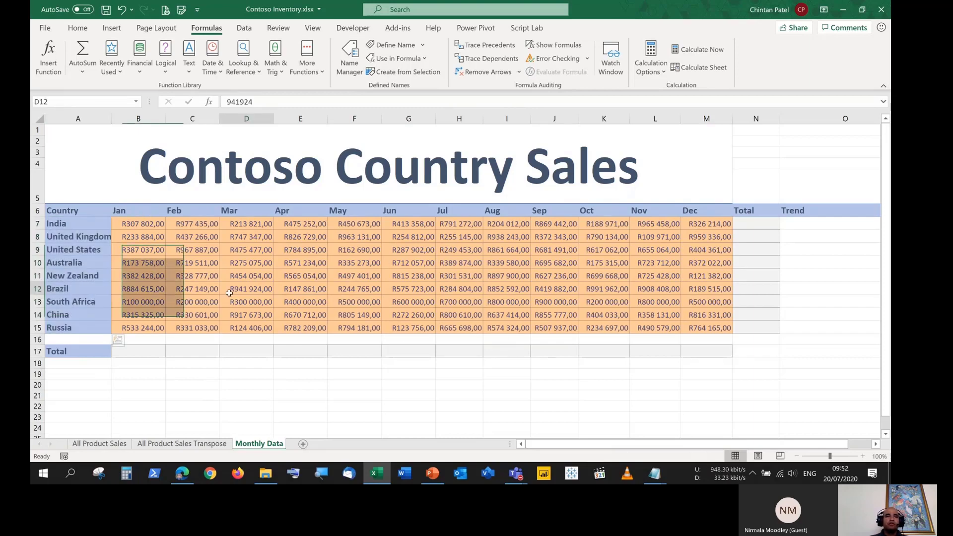
Move to empty cell C19 and jump to the South_Africa and China ranges by their names
click(194, 373)
click(135, 101)
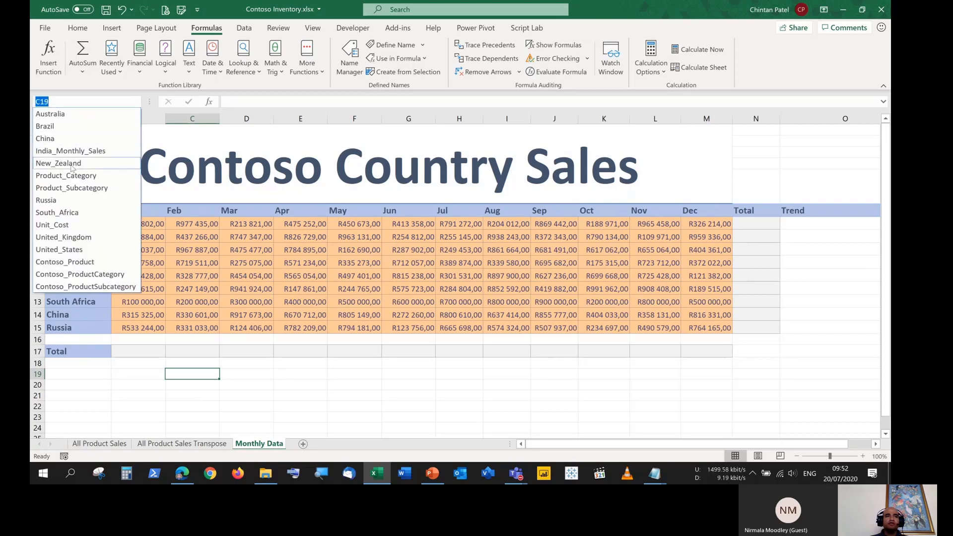
click(68, 214)
click(138, 101)
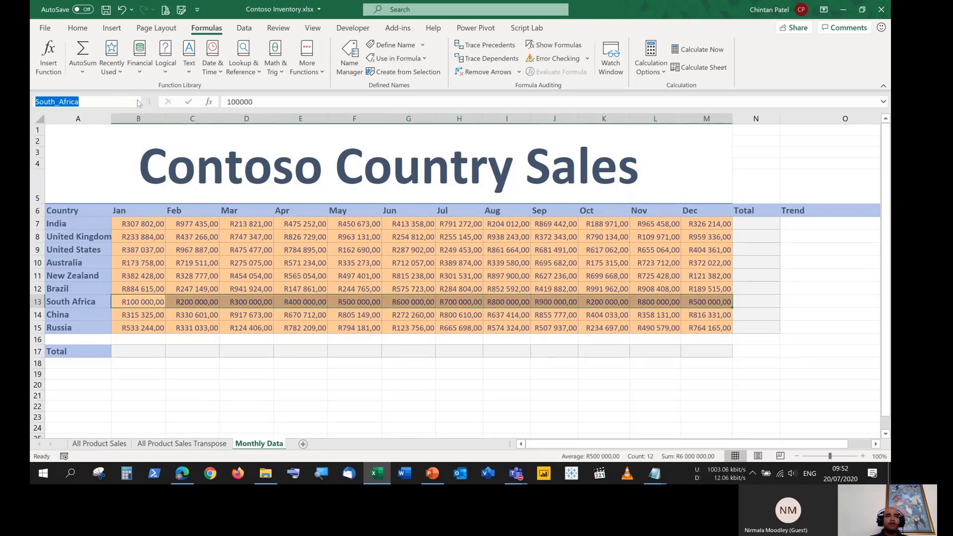
click(85, 139)
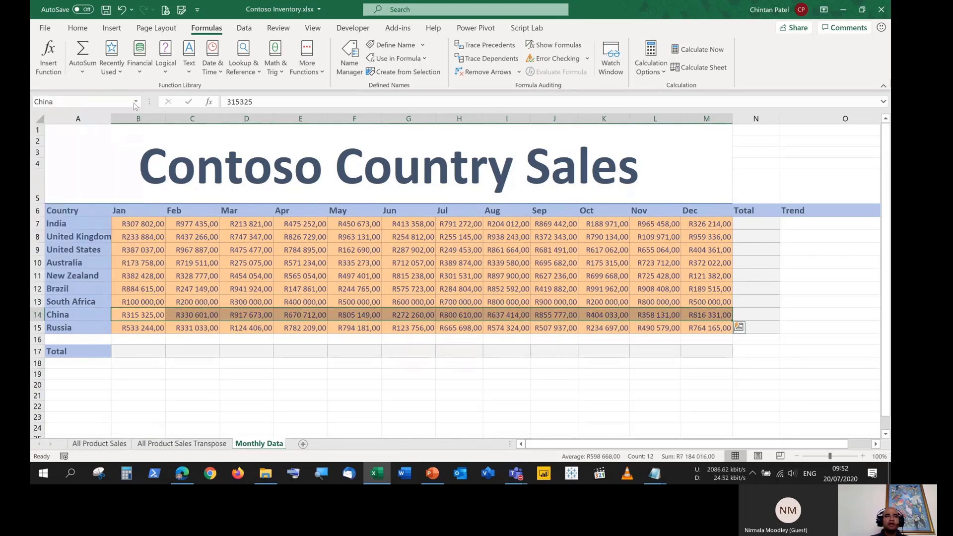
Jump to the Australia and Russia ranges by their names
click(136, 102)
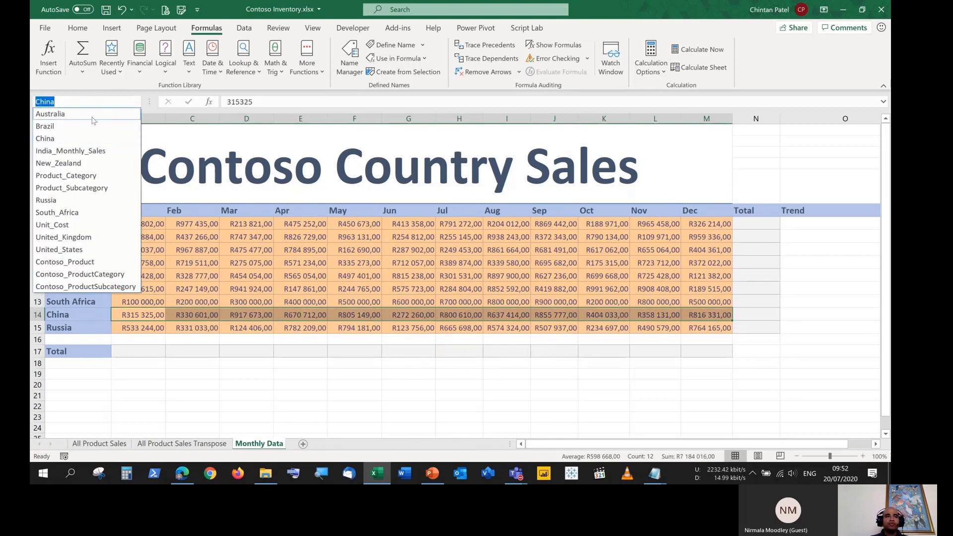
click(93, 115)
click(137, 102)
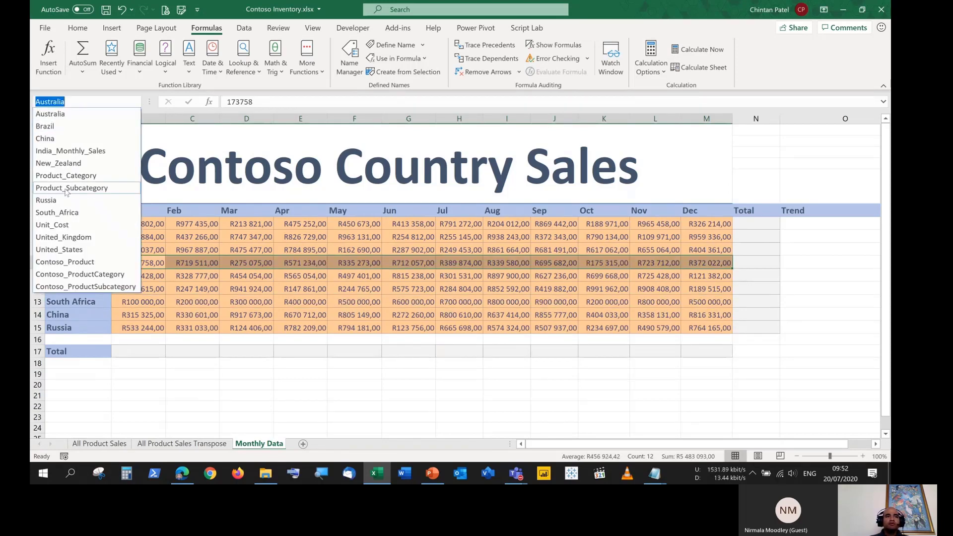
click(67, 200)
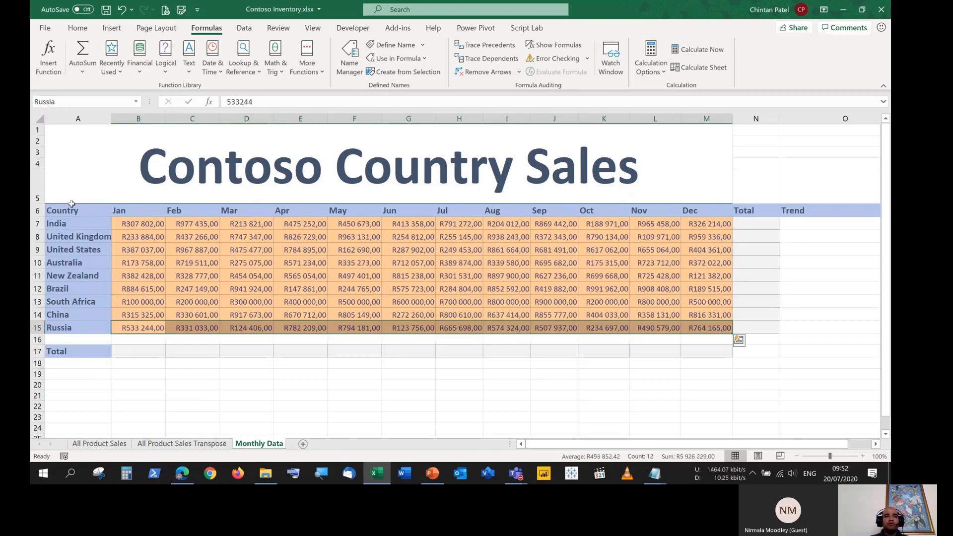
Select the Jan column with its header, B6:B15, and create a name from the selection using the top row
click(317, 263)
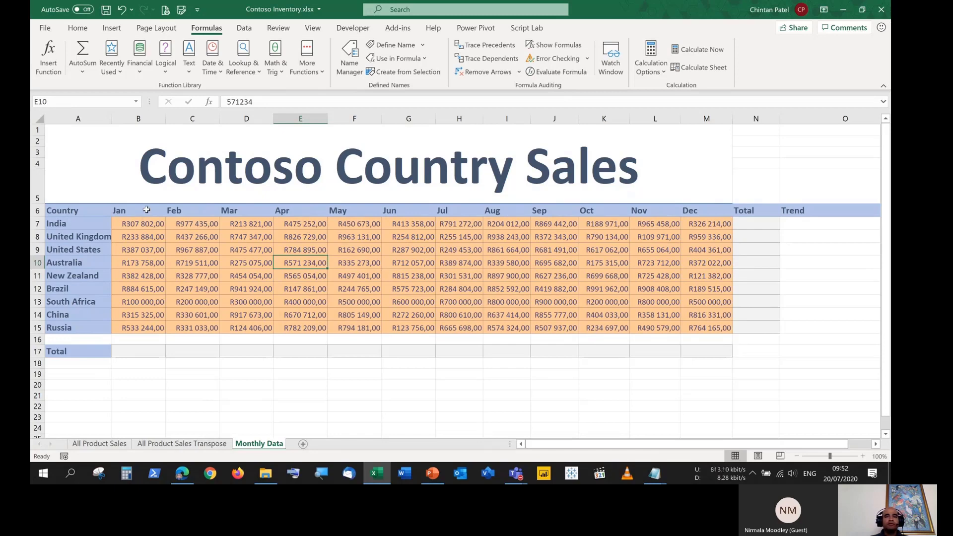
drag(145, 208, 142, 328)
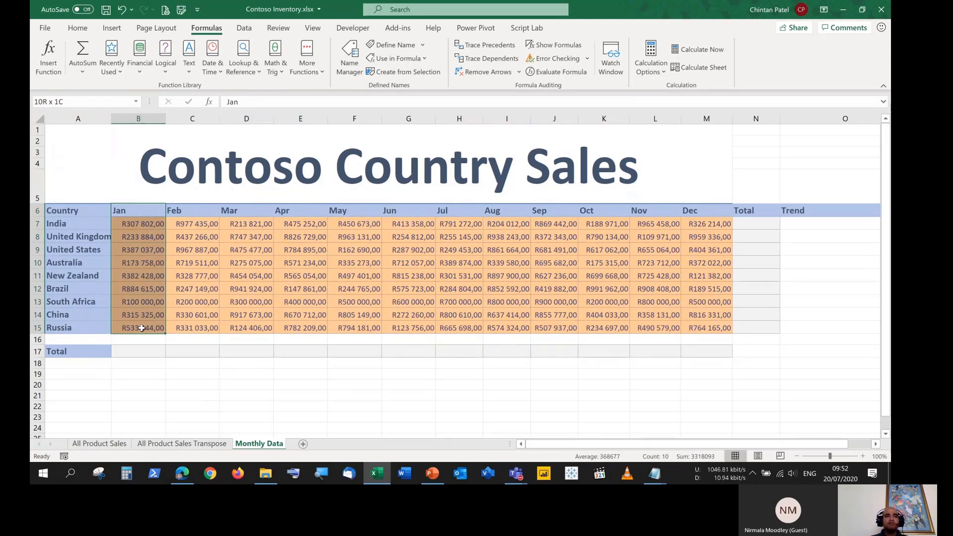
drag(142, 328, 142, 328)
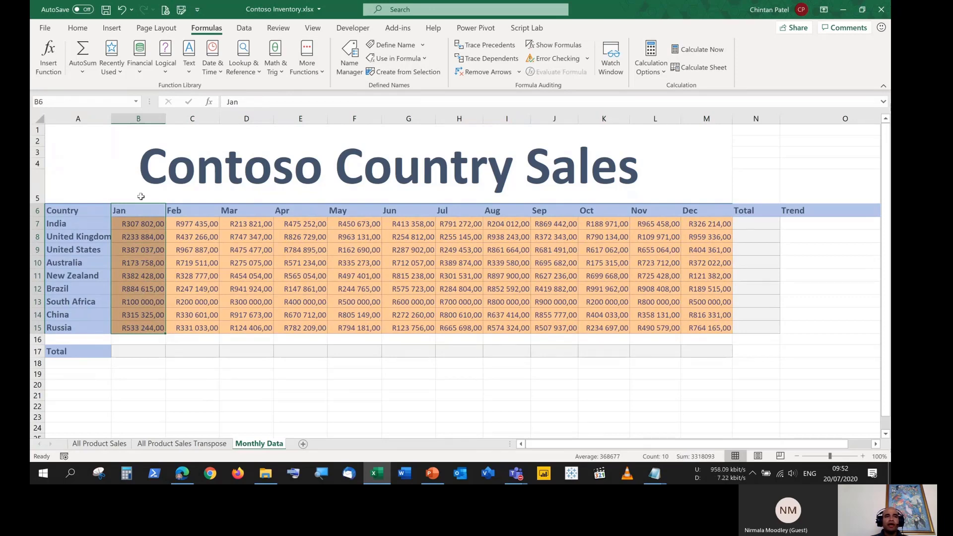
click(397, 72)
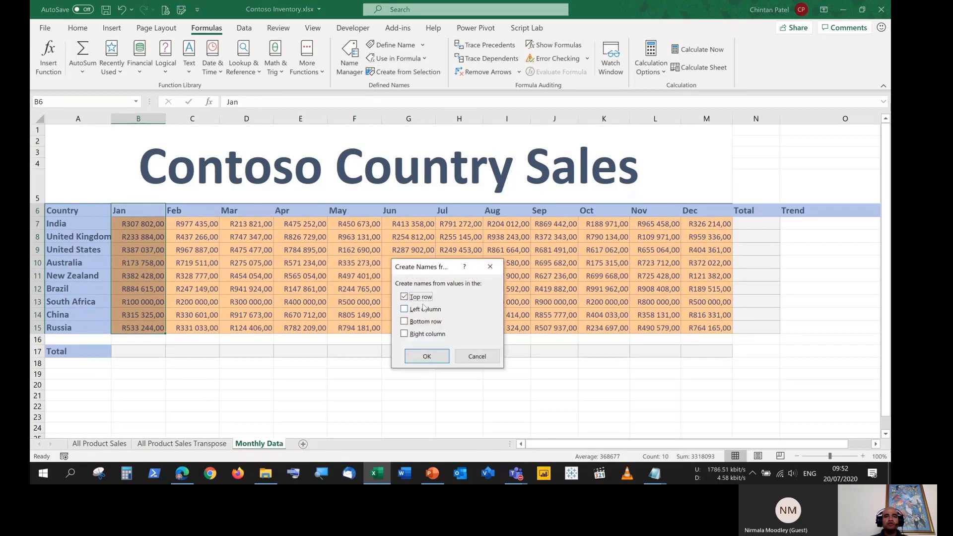
click(430, 359)
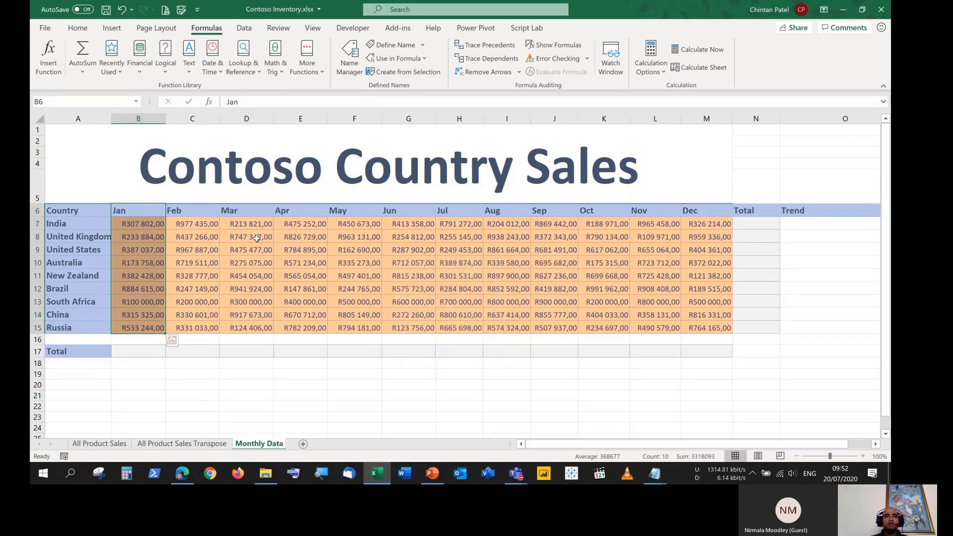
Create names from the Feb column C6:C15 and the Mar column D6:D15, each using the top row
drag(179, 211, 207, 328)
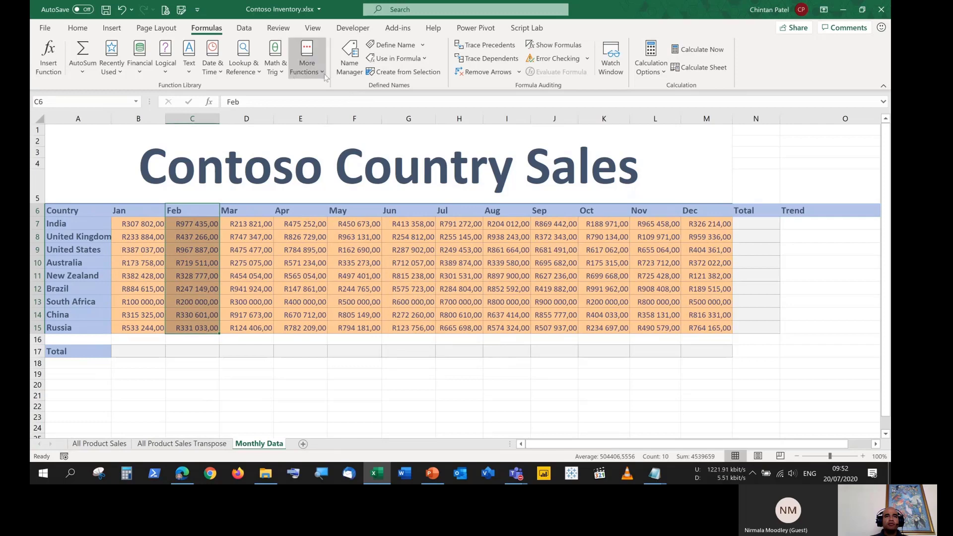
click(412, 73)
click(427, 356)
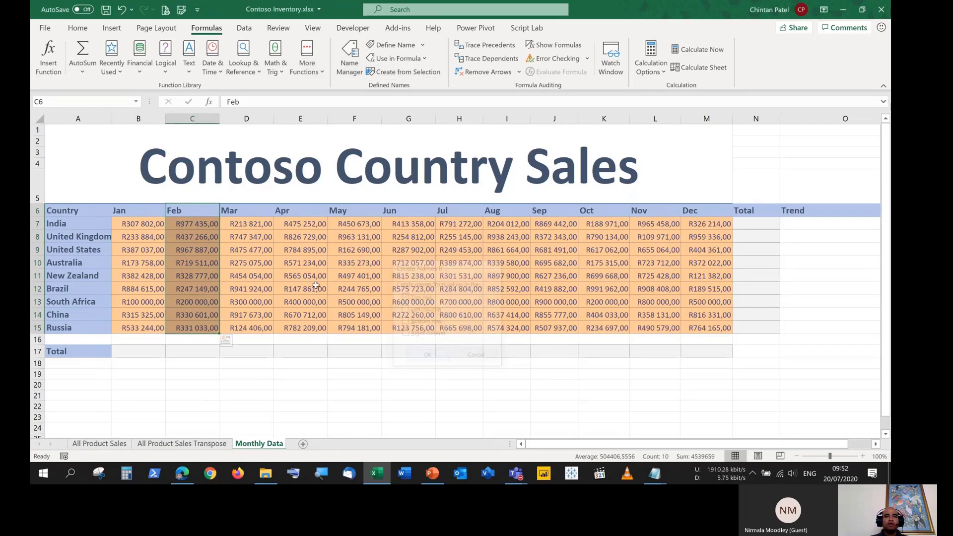
drag(233, 211, 261, 328)
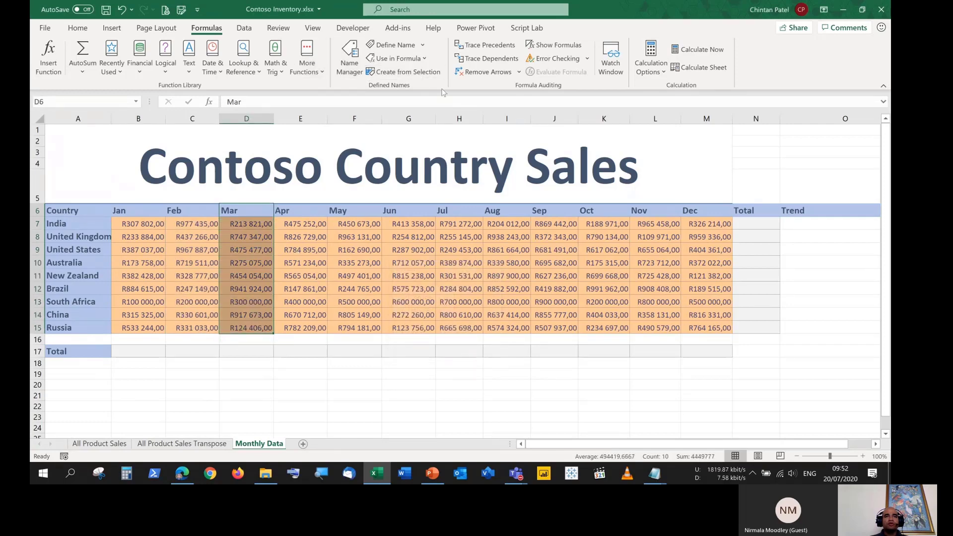
click(407, 72)
click(426, 356)
Create names from the Apr column E6:E15 and the May column F6:F15, each using the top row
drag(280, 210, 316, 320)
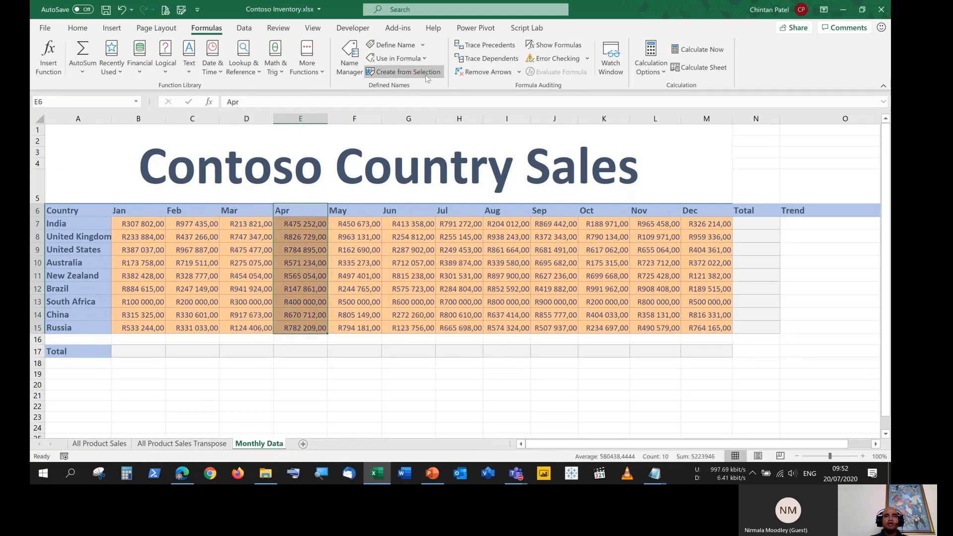
click(407, 72)
click(427, 355)
drag(357, 210, 372, 325)
click(407, 72)
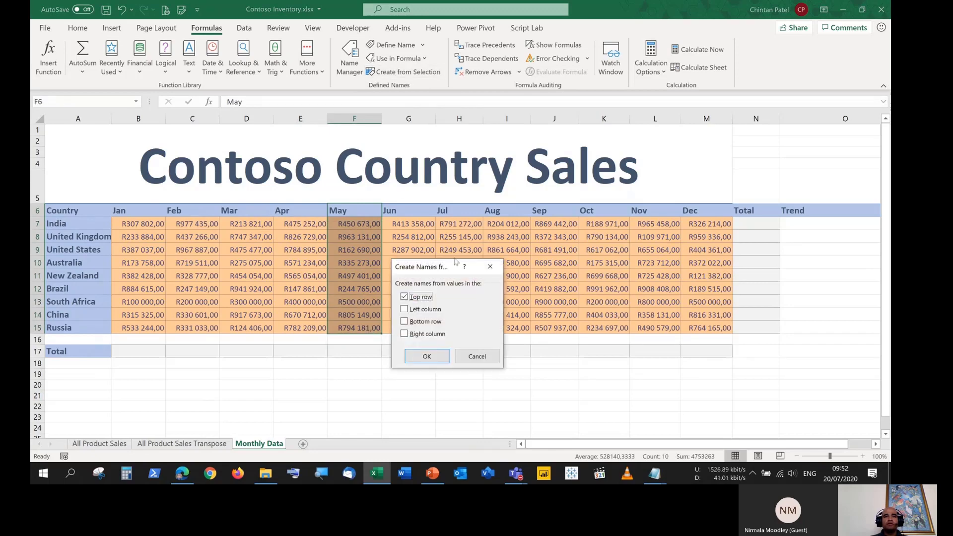
click(427, 355)
Select the Jun column with its header, G6:G15, and create a name from the selection using the top row
drag(397, 210, 407, 328)
click(407, 73)
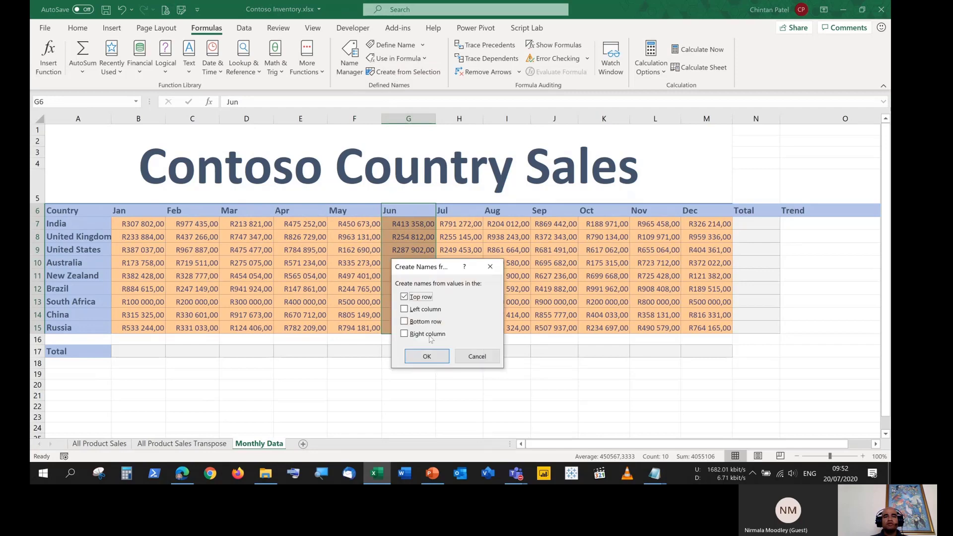
click(427, 356)
Create names from the Jul column H6:H15 and the Aug column I6:I15, each using the top row
drag(455, 210, 457, 328)
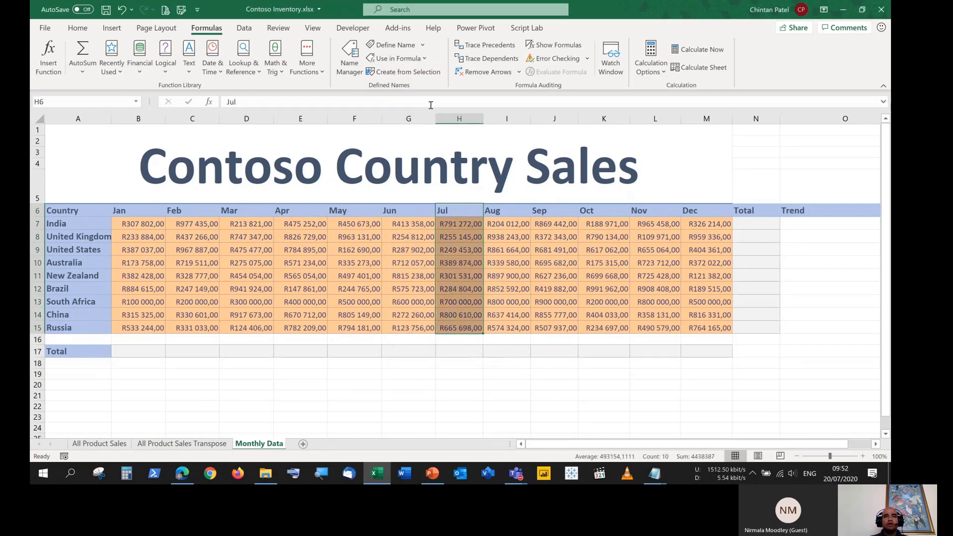
click(407, 73)
click(426, 356)
drag(521, 210, 516, 328)
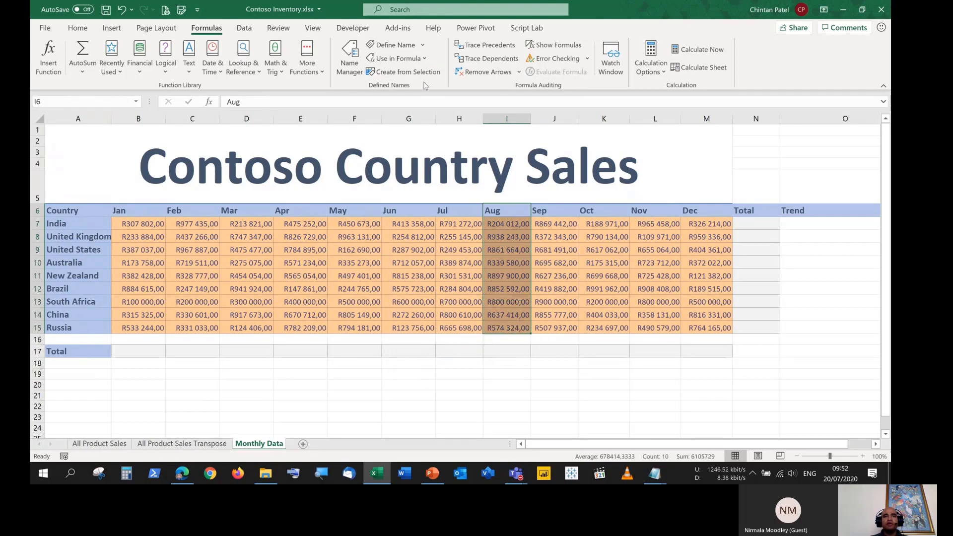
click(407, 73)
click(427, 355)
Create names from the Sep column J6:J15 and the Oct column K6:K15, each using the top row
drag(535, 209, 547, 332)
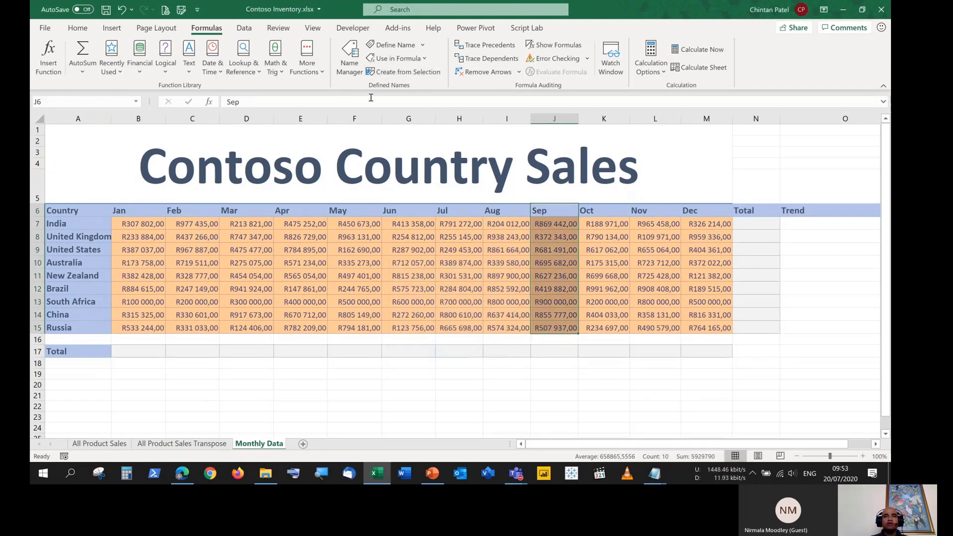
click(405, 73)
click(426, 357)
drag(598, 210, 606, 331)
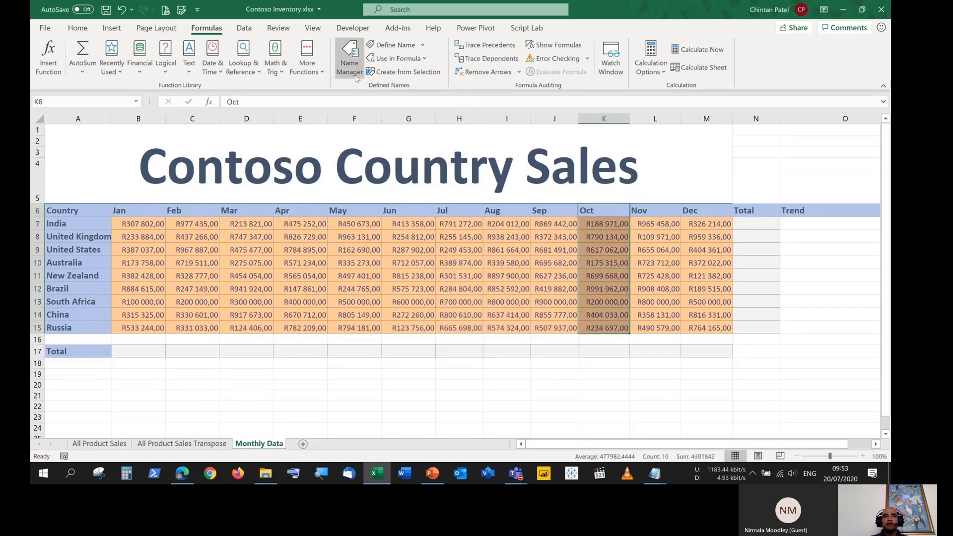
click(394, 73)
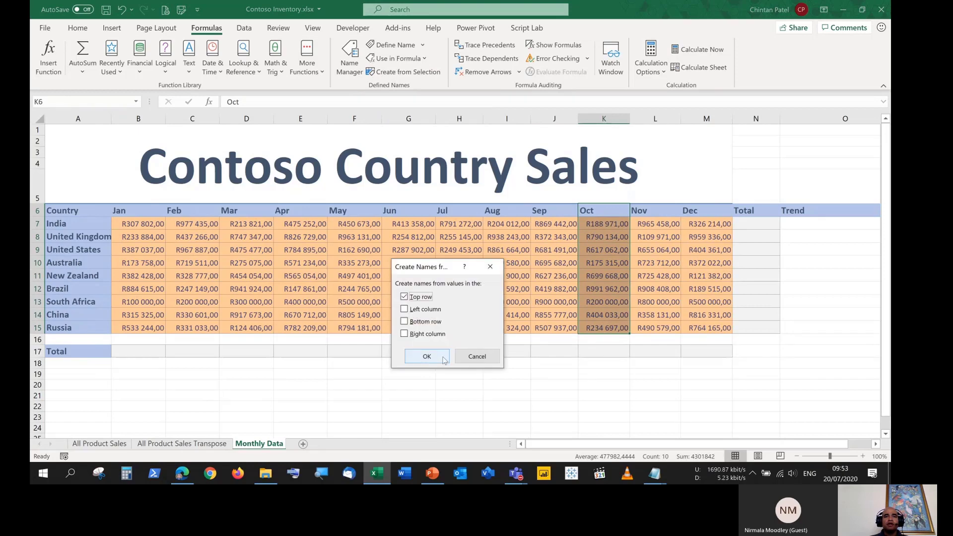
click(427, 357)
Create names from the Nov column L6:L15 and the Dec column M6:M15, each using the top row
drag(641, 210, 645, 329)
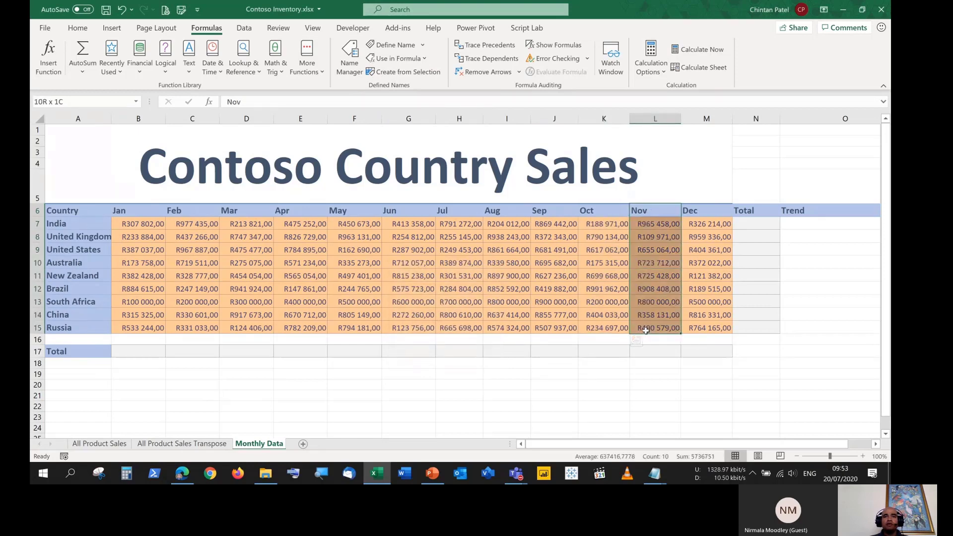
click(388, 73)
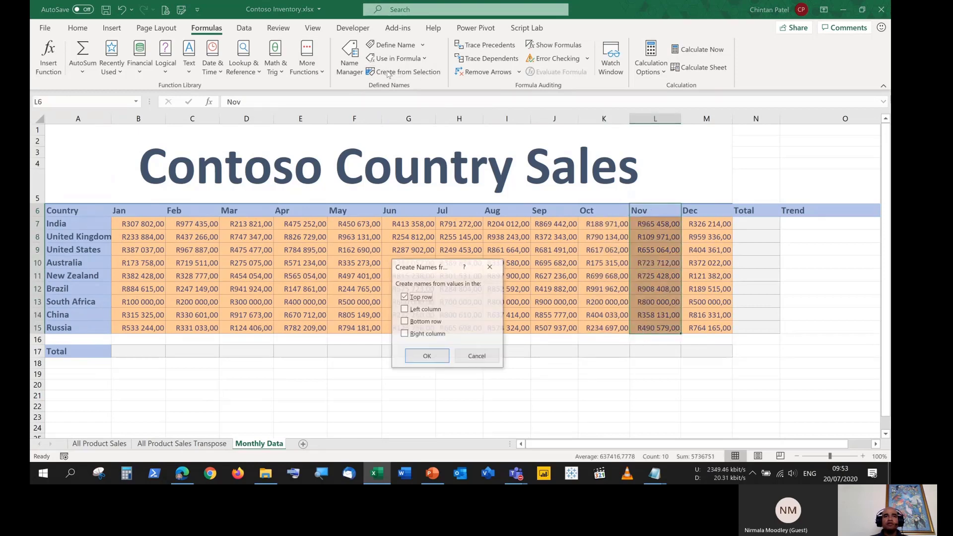
click(427, 355)
drag(695, 210, 702, 328)
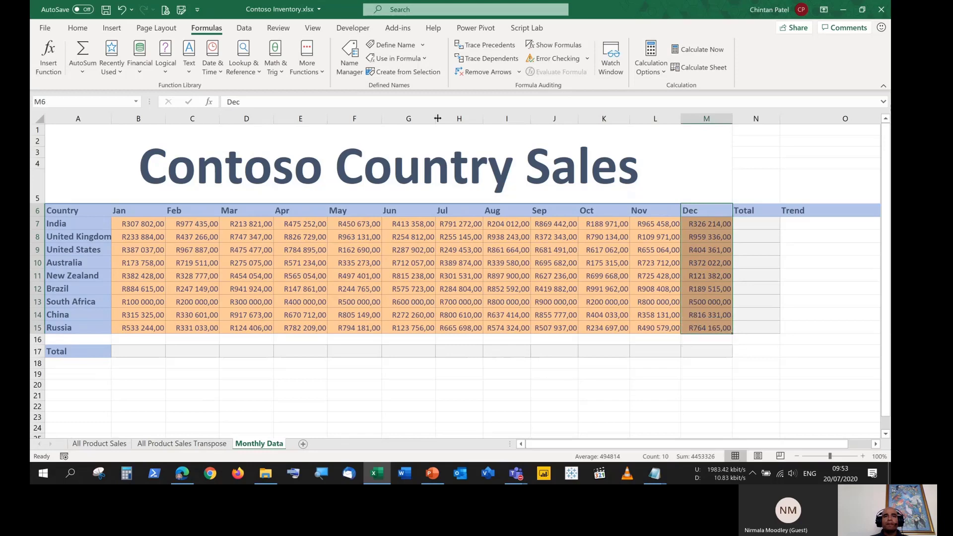
click(404, 72)
click(426, 355)
click(356, 362)
Review the list of defined names against the country labels in A7:A15 and go to the Jun range
click(135, 102)
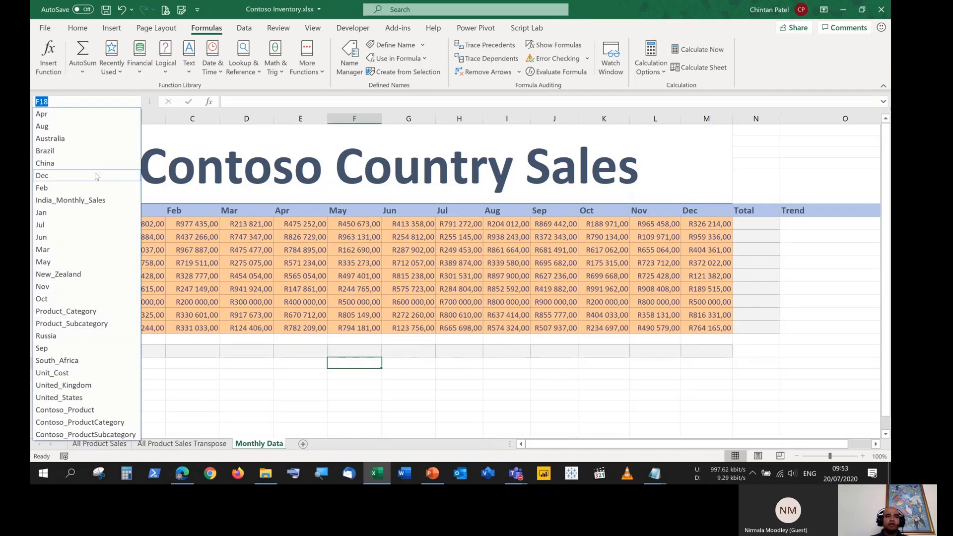
click(246, 381)
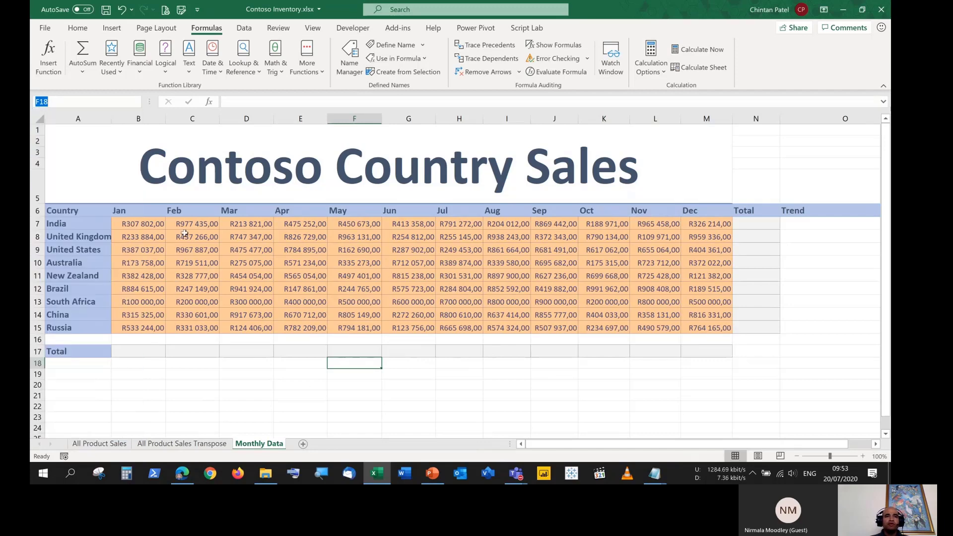
drag(93, 222, 93, 322)
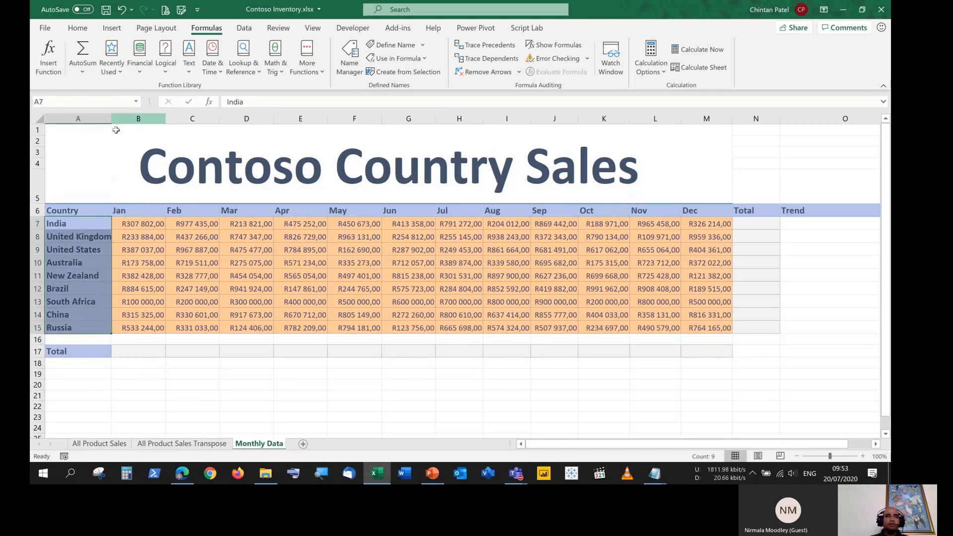
click(136, 101)
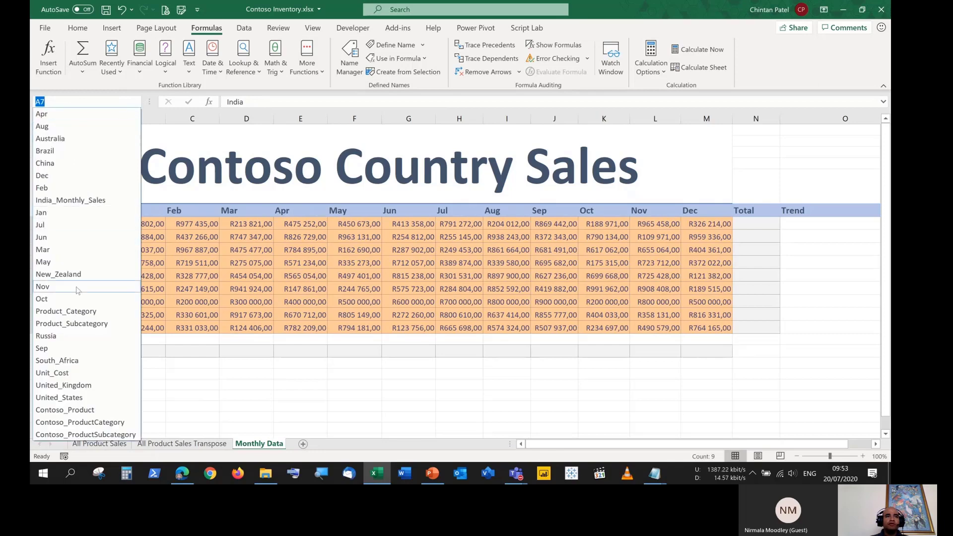
click(79, 237)
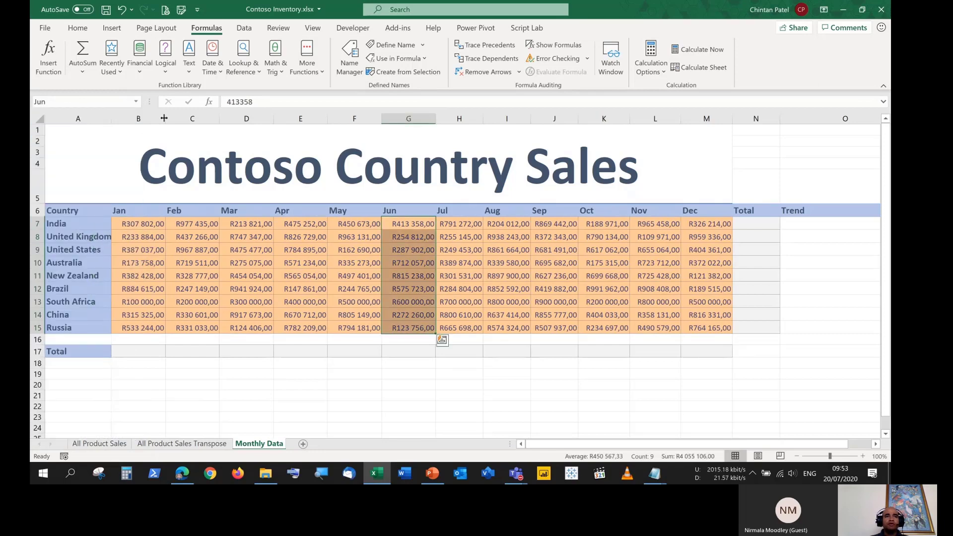
Go to the named ranges Mar, May and Australia one after another, and finish on cell G14
click(136, 101)
click(84, 252)
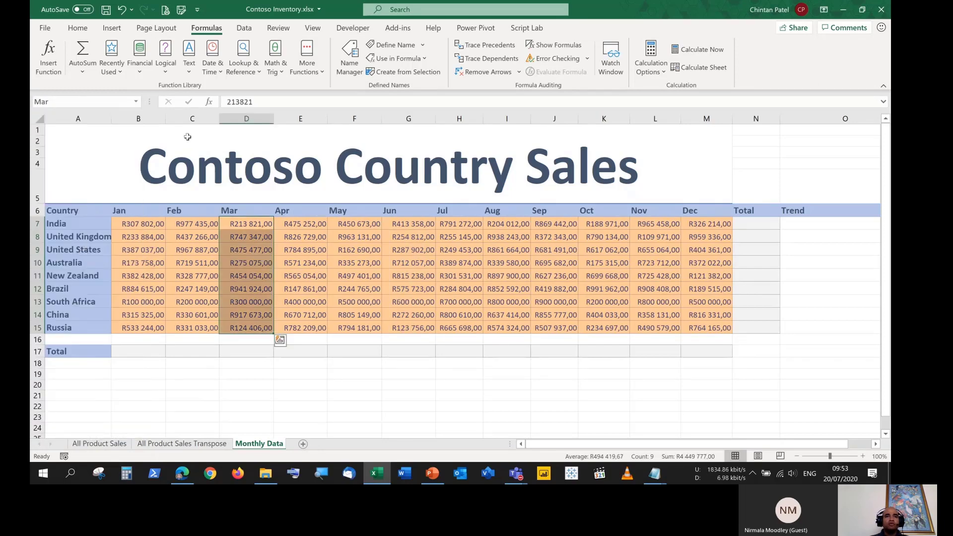
click(136, 102)
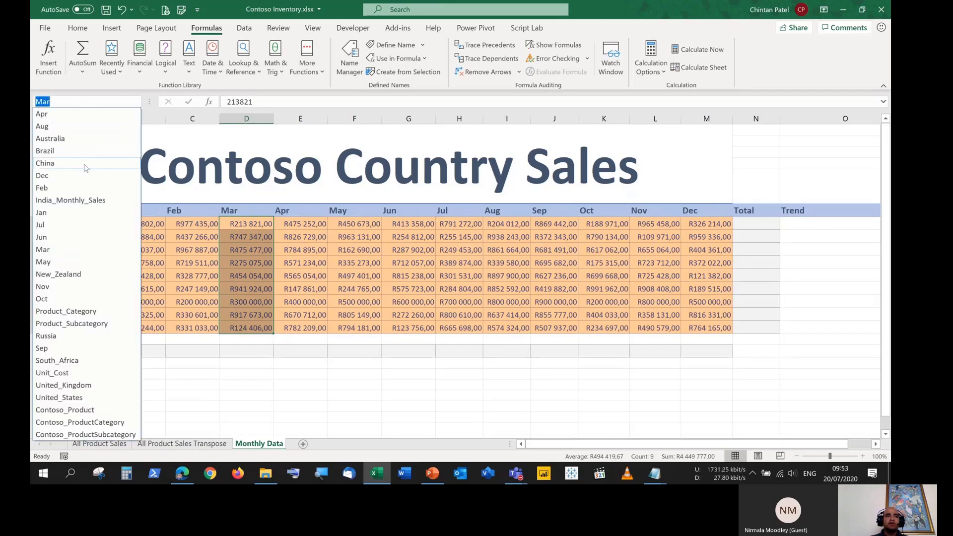
click(75, 262)
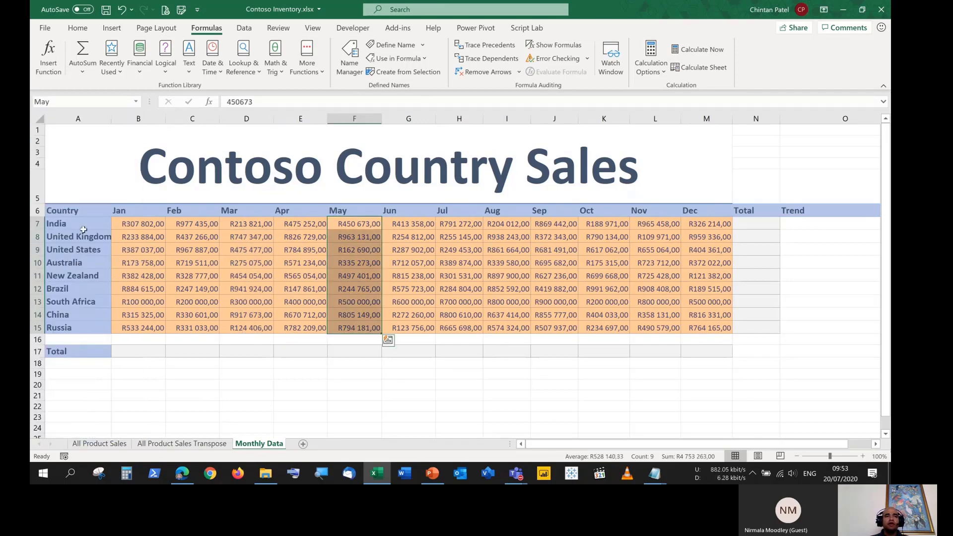
click(136, 101)
click(63, 141)
click(415, 311)
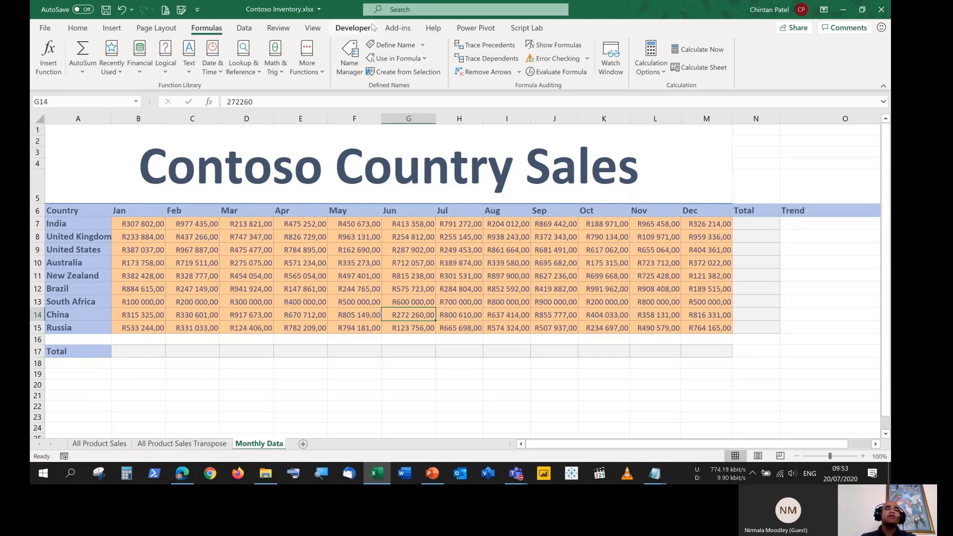
Open the Name Manager, enlarge its window and widen the Comment column enough to read the full United_Kingdom comment
click(350, 57)
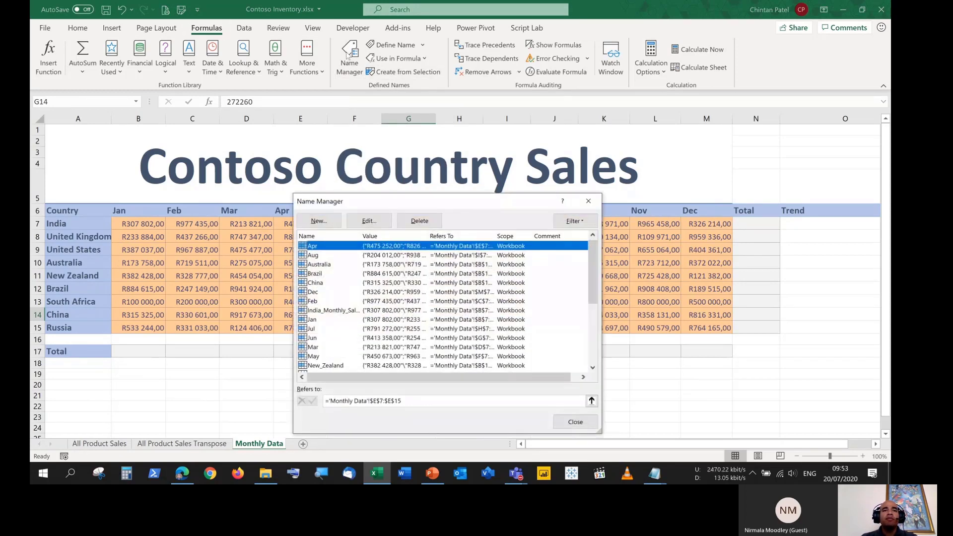
drag(404, 203, 415, 126)
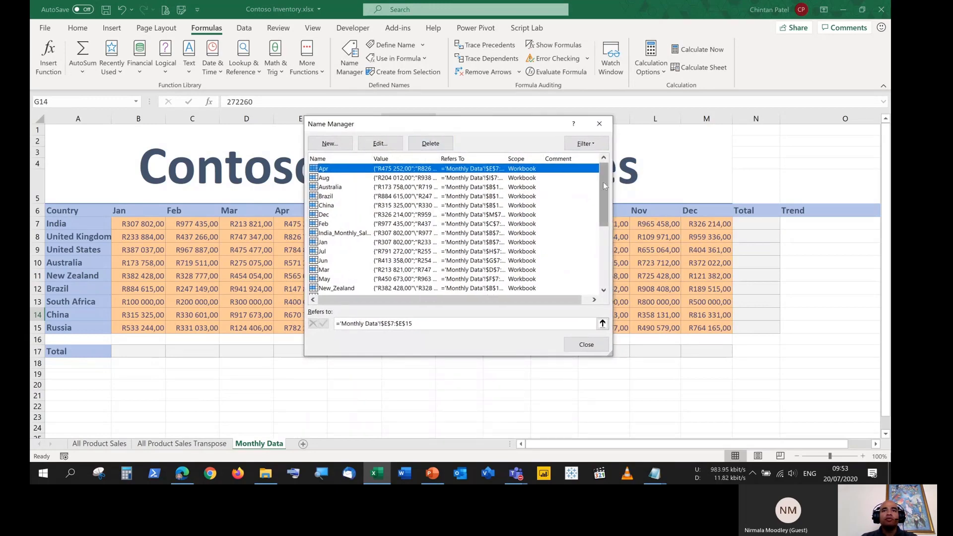
mouse_move(603, 183)
mouse_down()
mouse_move(600, 256)
mouse_move(602, 186)
mouse_up()
drag(613, 231, 728, 284)
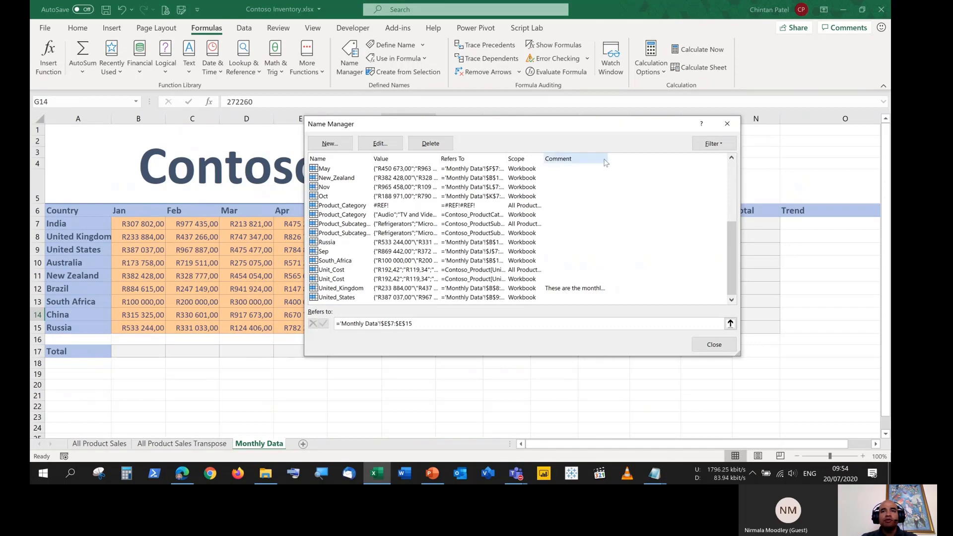
drag(608, 160, 719, 165)
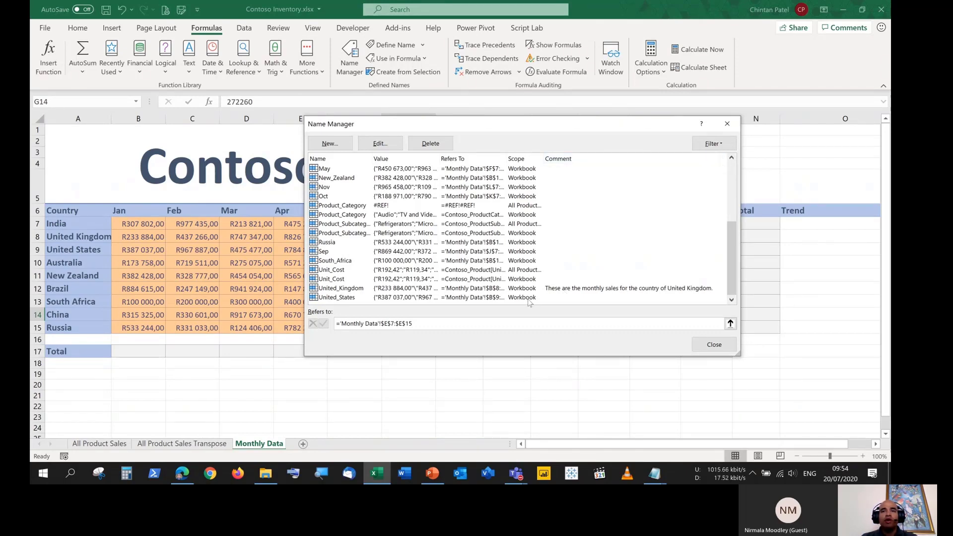
Widen the Scope column in the Name Manager and examine the scope, reference and comment of the names throughout the list
scroll(553, 293, up, 5)
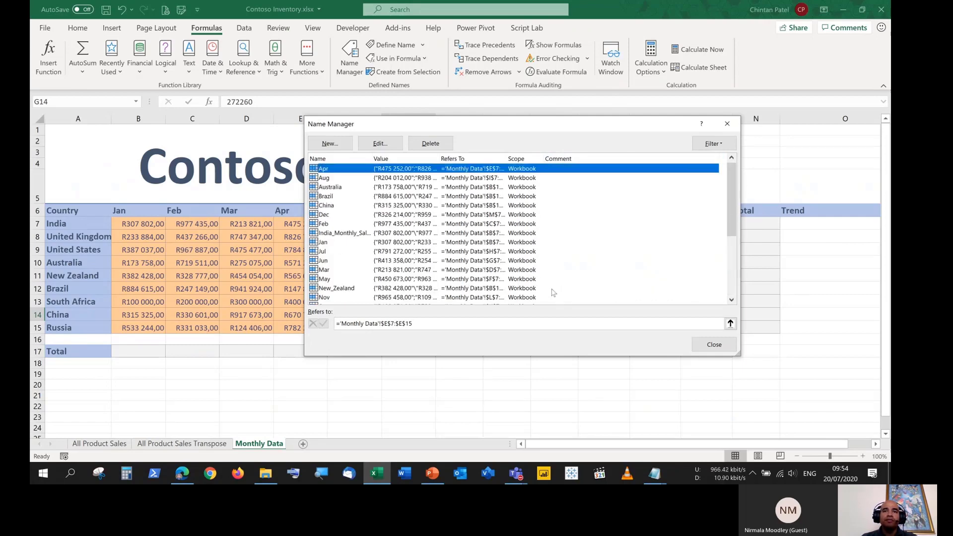
scroll(553, 293, down, 5)
scroll(553, 292, up, 5)
drag(547, 154, 558, 153)
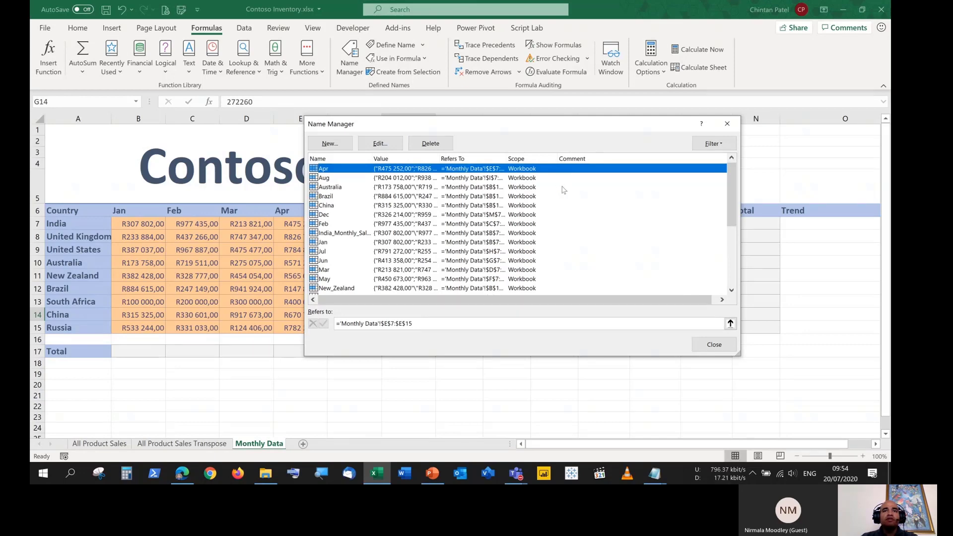
scroll(534, 192, down, 3)
scroll(535, 213, down, 2)
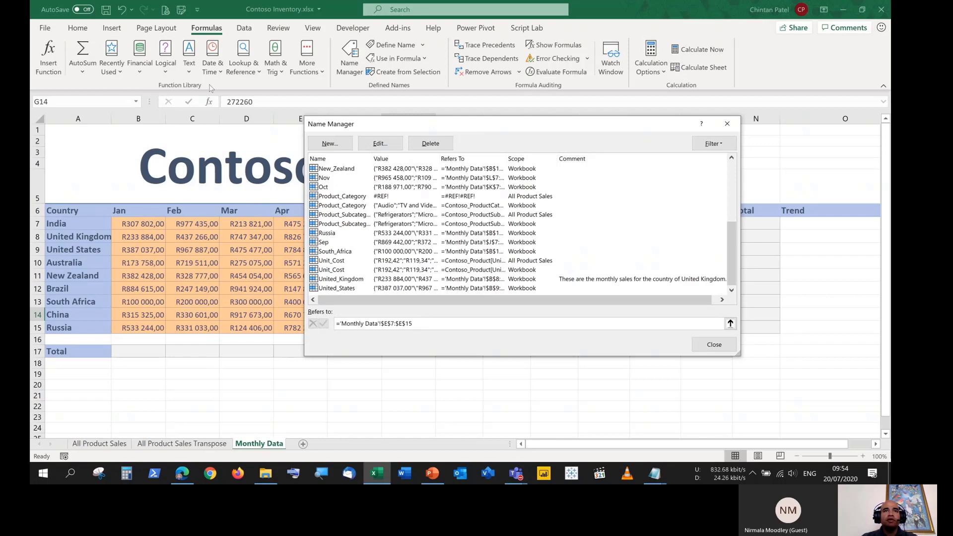
scroll(506, 198, up, 2)
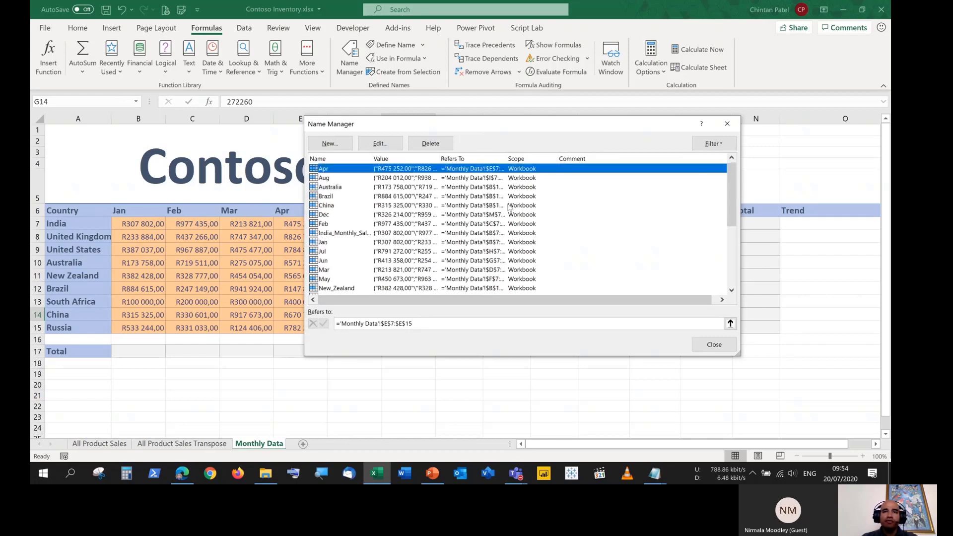
scroll(493, 200, up, 1)
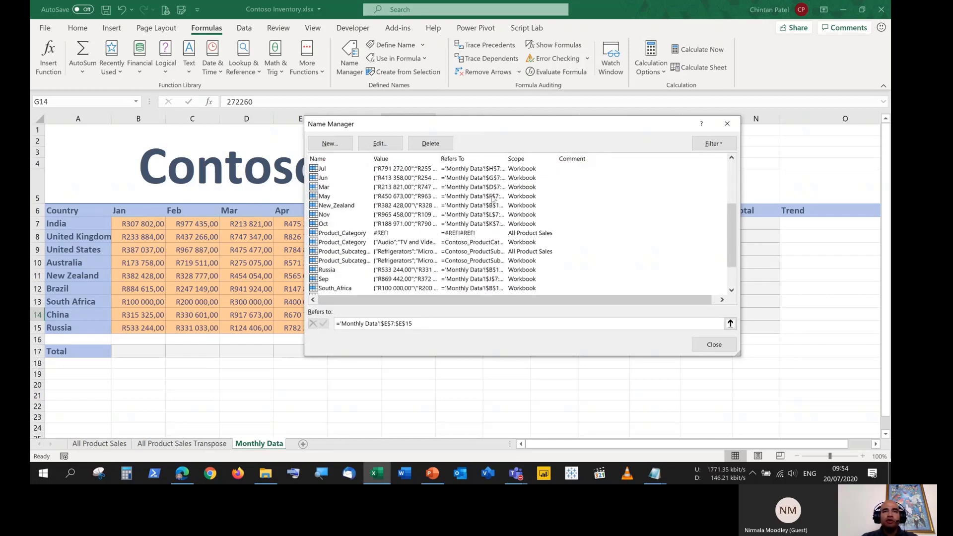
scroll(488, 218, down, 3)
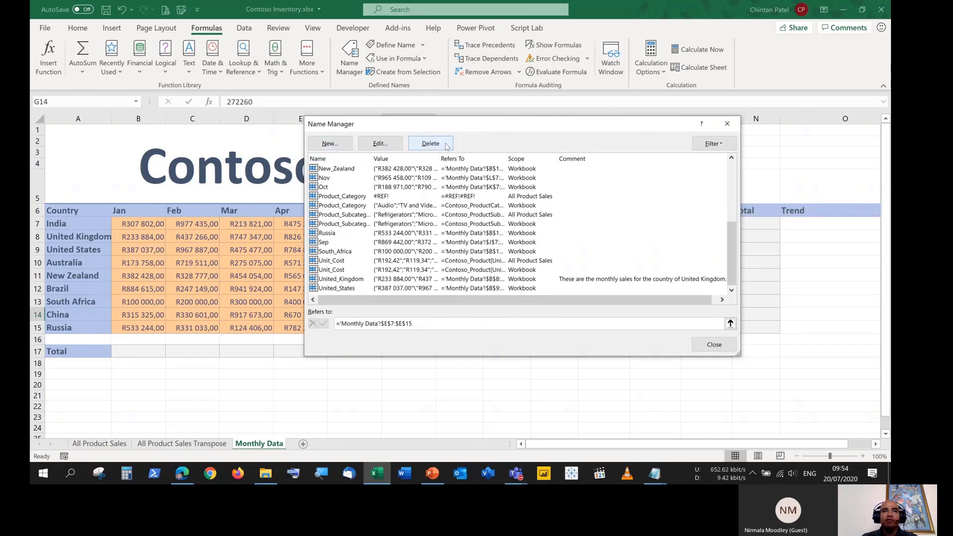
scroll(458, 236, up, 3)
scroll(457, 236, up, 2)
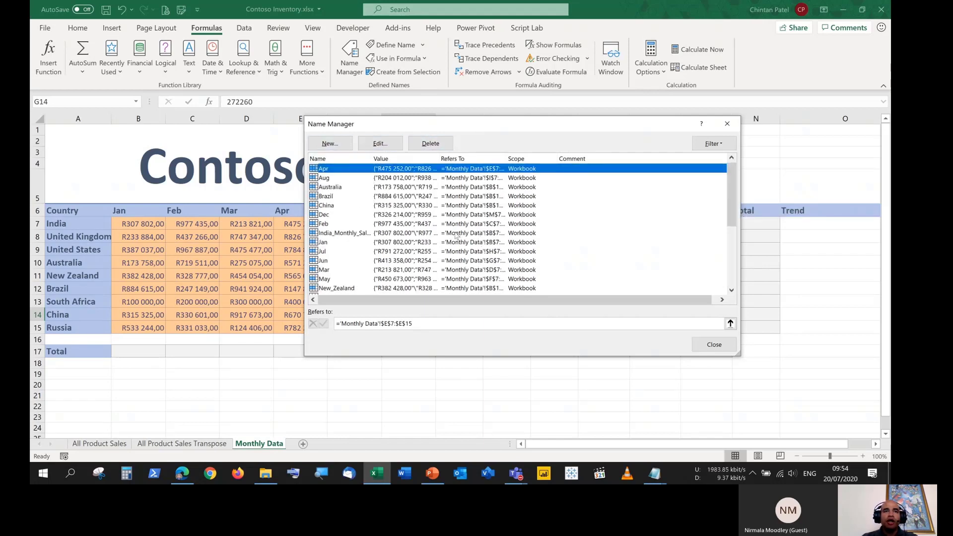
Widen the Name column in the Name Manager to show complete names and review the whole list
drag(372, 154, 393, 154)
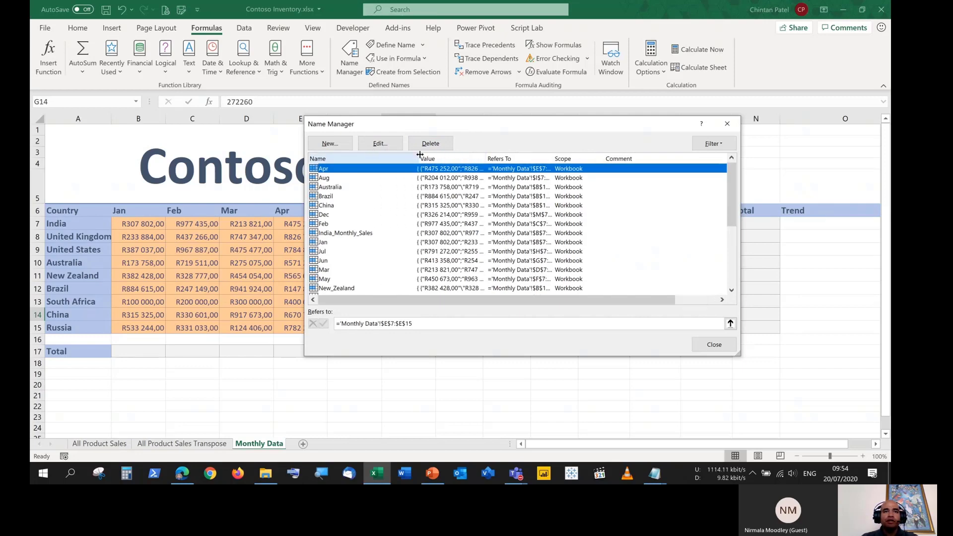
scroll(410, 243, down, 2)
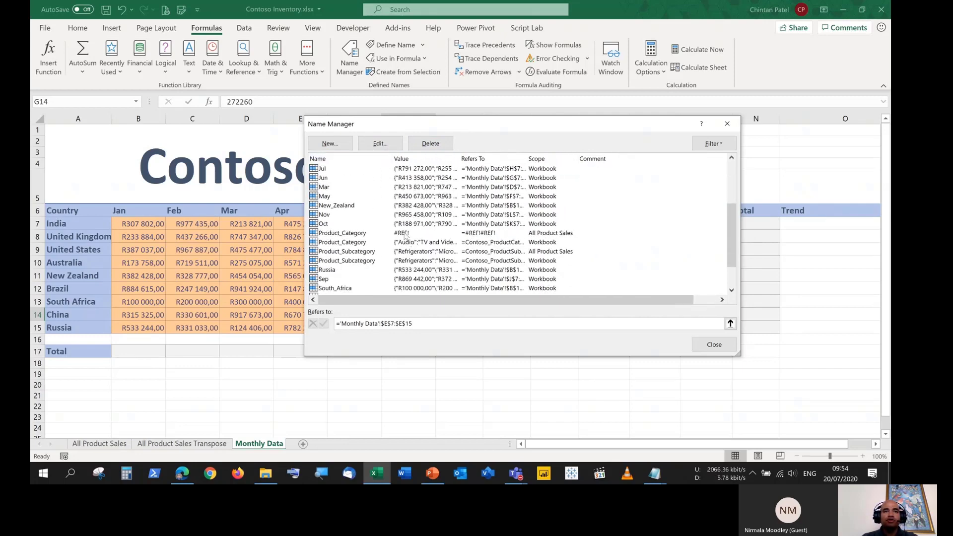
scroll(383, 222, down, 3)
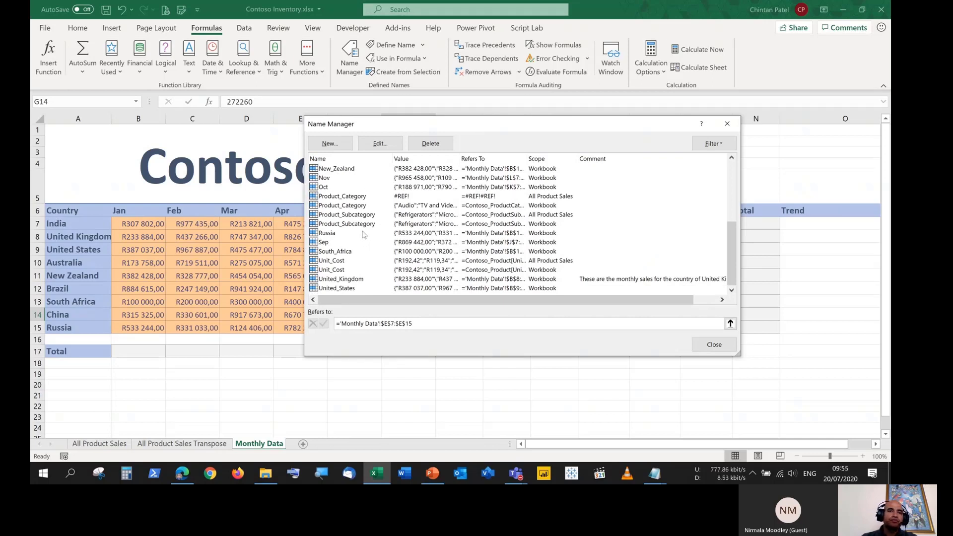
scroll(360, 242, up, 6)
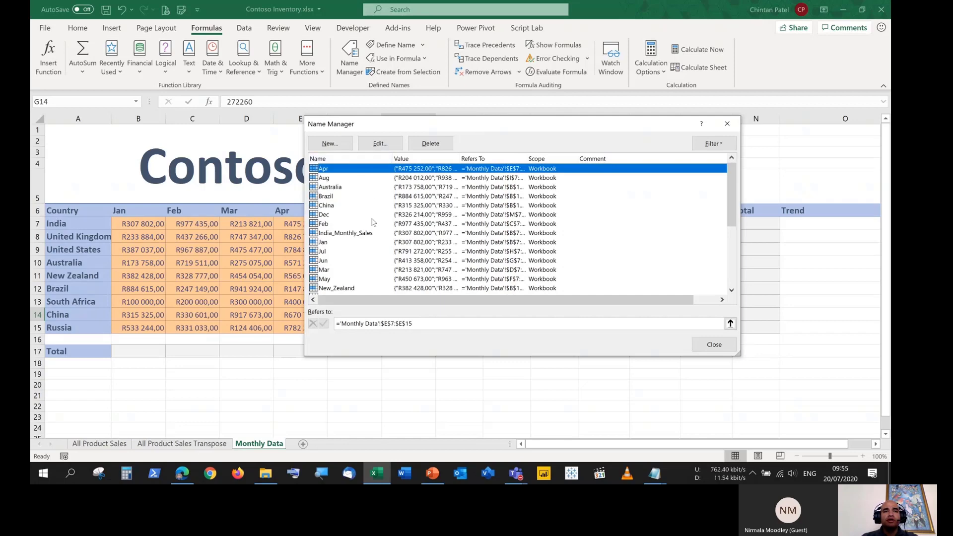
scroll(373, 221, down, 1)
scroll(372, 221, up, 1)
Select India_Monthly_Sales to check the range it refers to, and compare it with the remaining names in the list
click(356, 233)
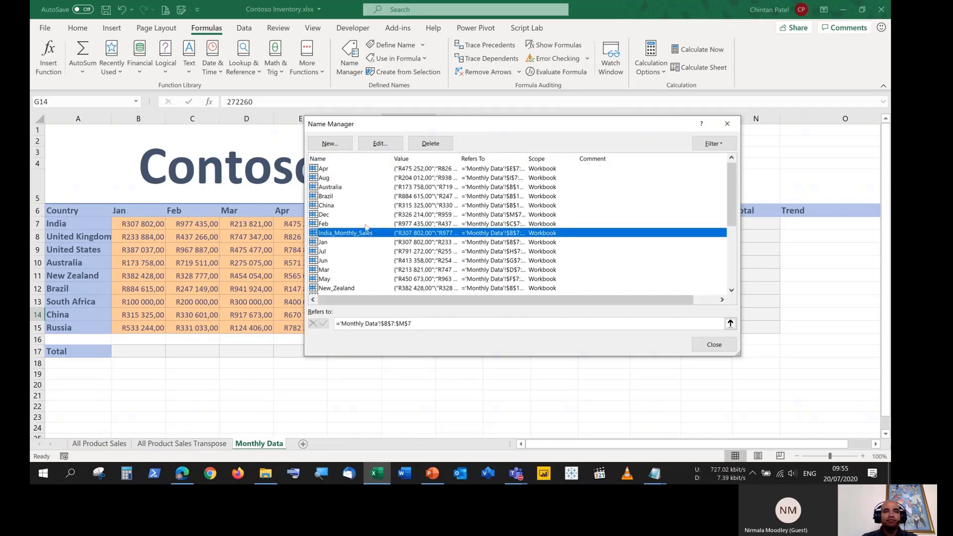
scroll(348, 282, down, 2)
scroll(347, 282, down, 1)
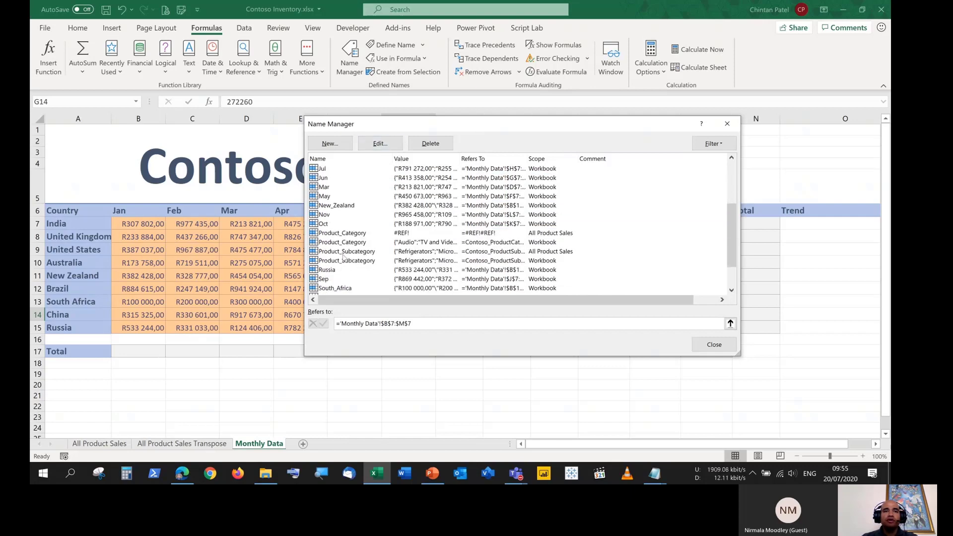
scroll(371, 294, up, 2)
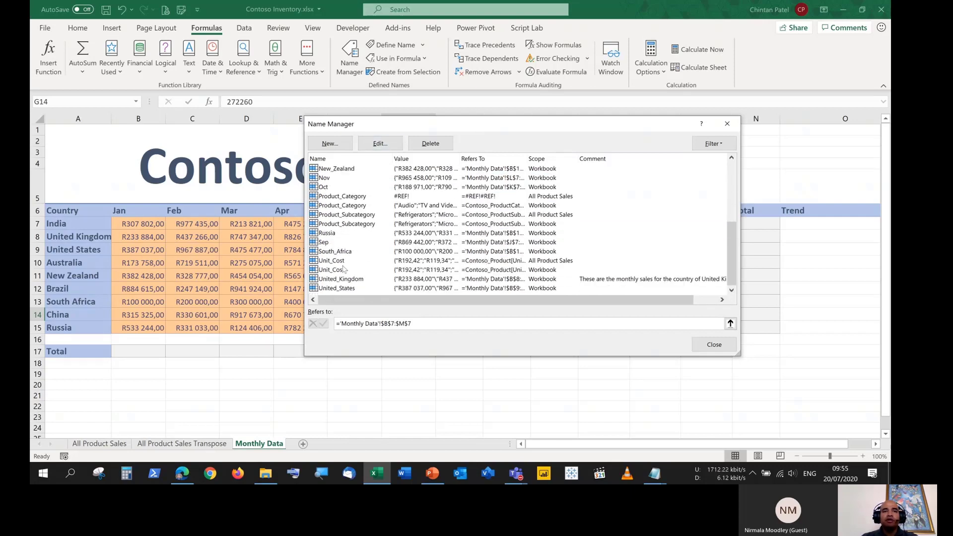
Rename the India_Monthly_Sales named range as India
scroll(350, 278, up, 2)
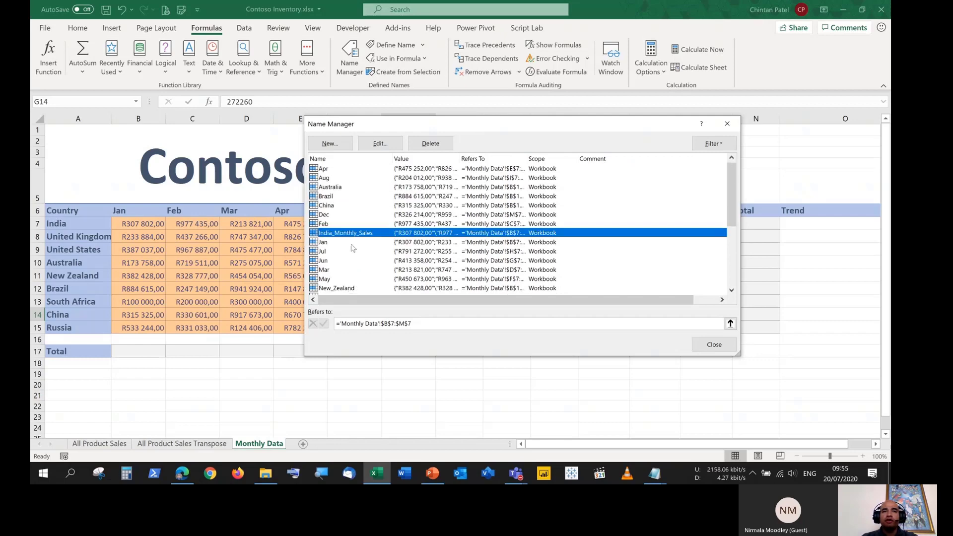
click(388, 145)
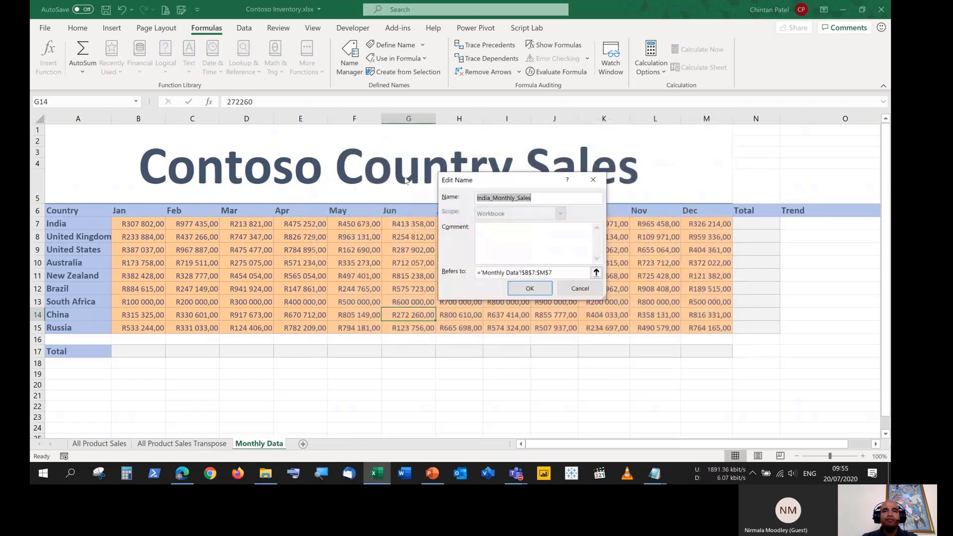
click(526, 199)
drag(492, 199, 543, 197)
key(BackSpace)
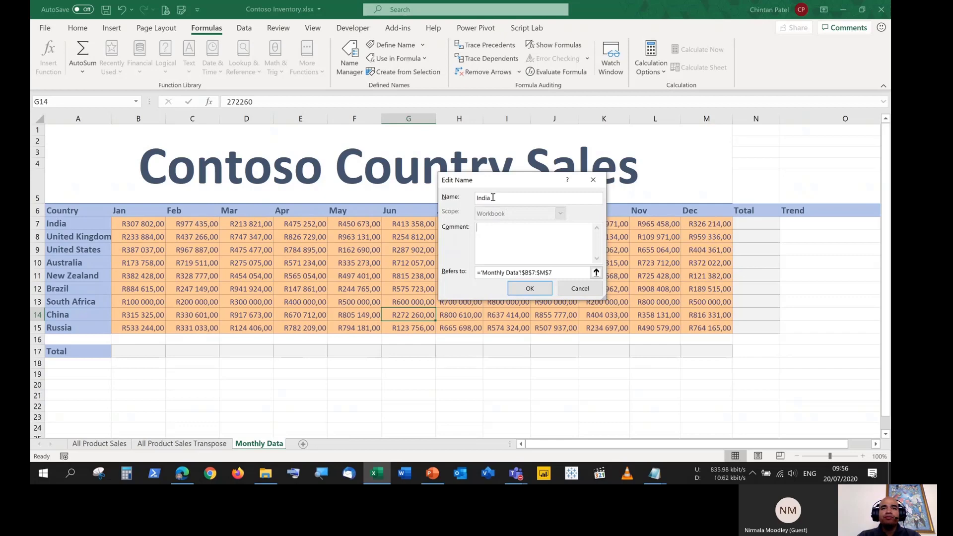
click(545, 291)
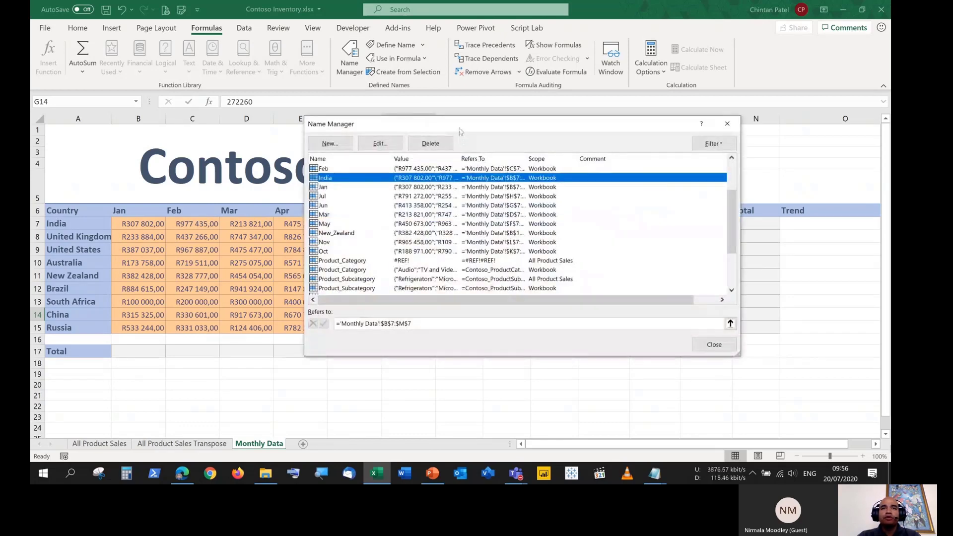
Look through the list of names and inspect the New Name options without defining a new name
scroll(414, 239, up, 2)
scroll(414, 238, down, 5)
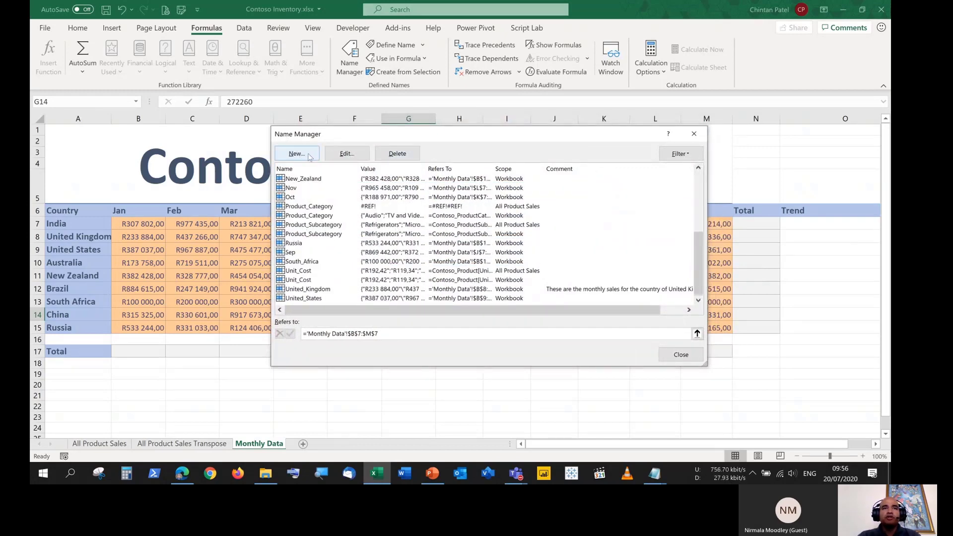
click(296, 154)
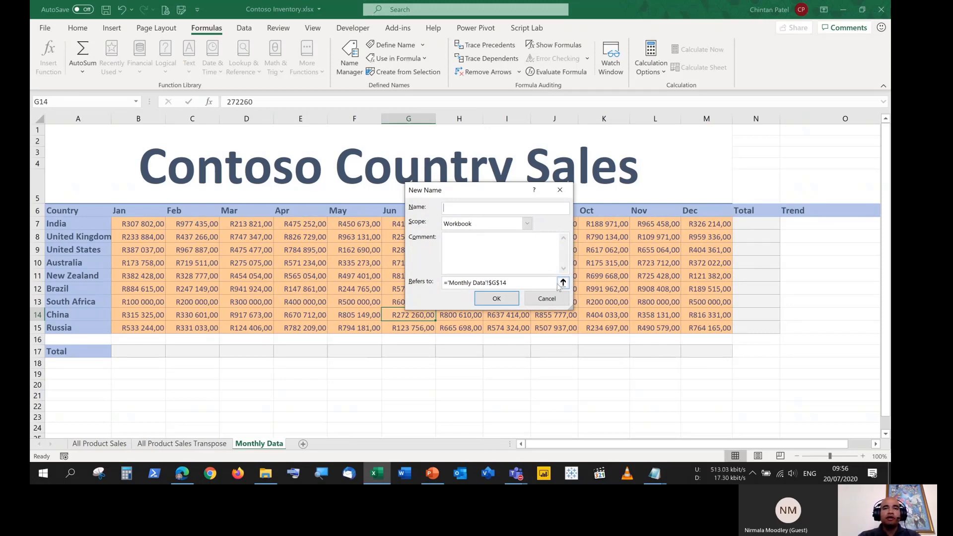
click(548, 300)
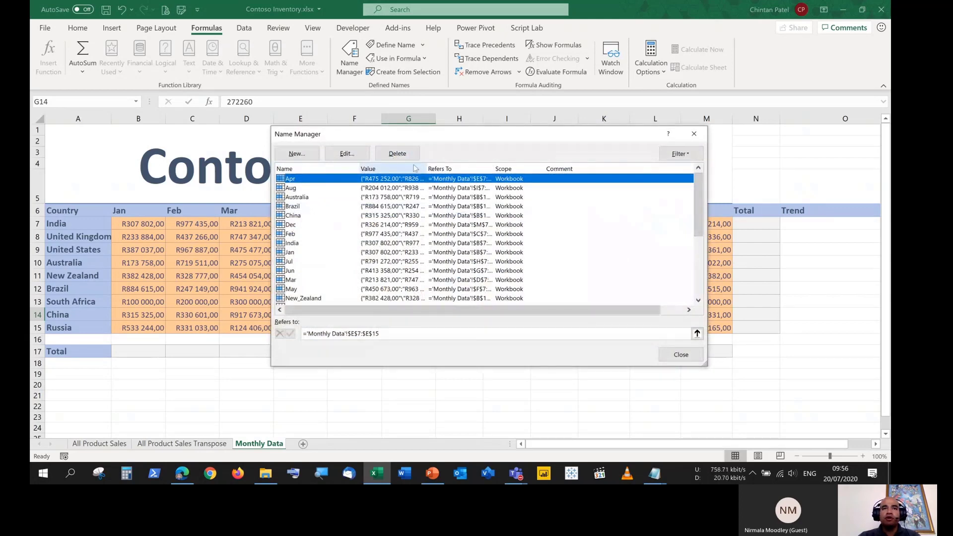
Widen the Value column in the Name Manager and review the values of the names throughout the list
drag(427, 169, 460, 169)
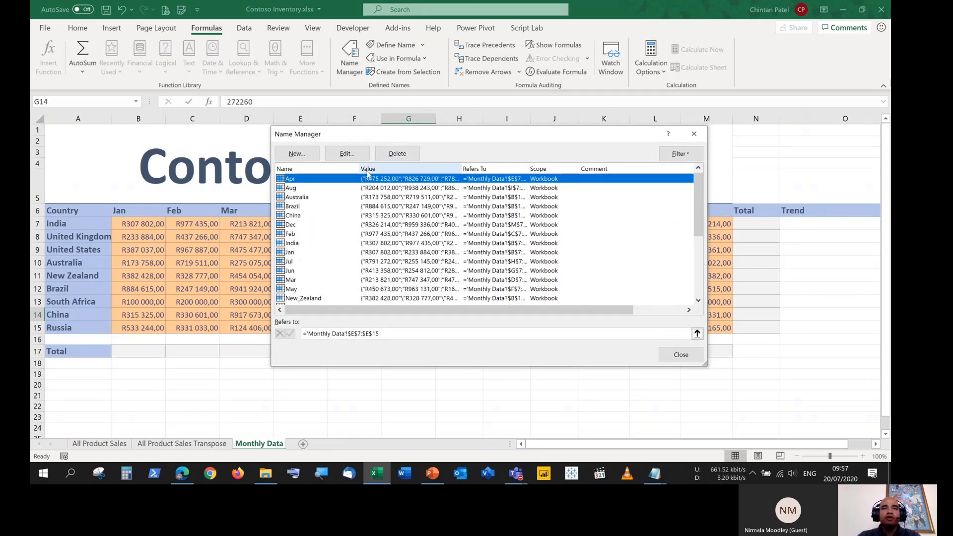
scroll(411, 256, down, 4)
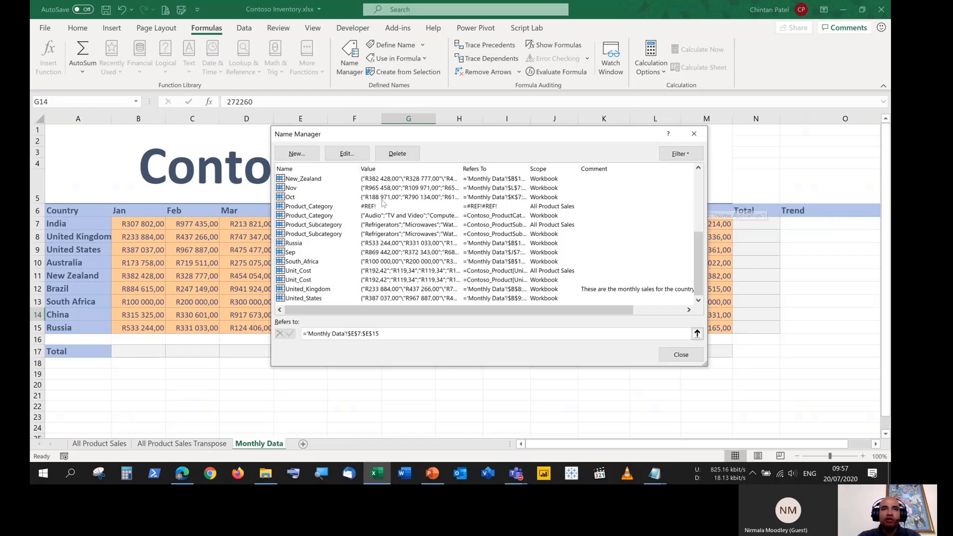
key(Home)
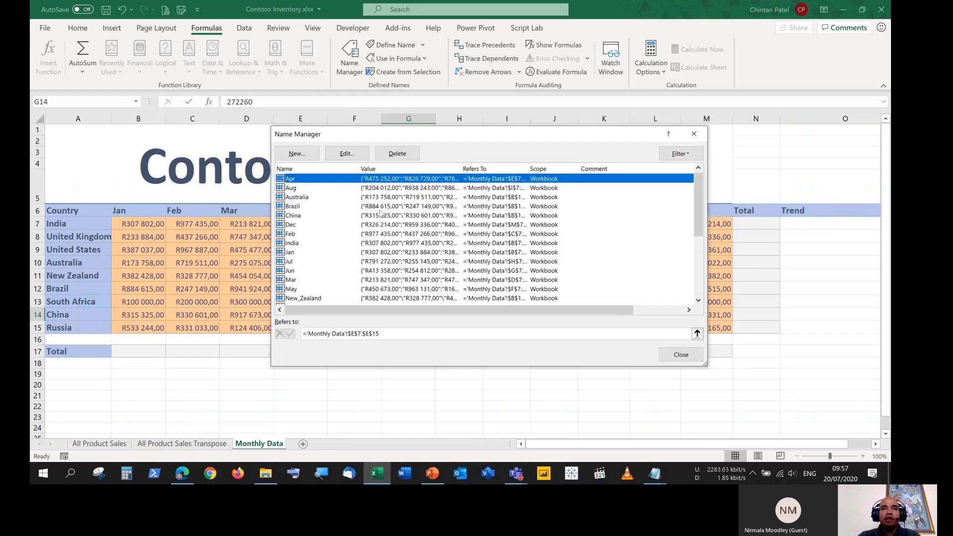
Switch to the untitled Notepad note and shorten the named-range formula to =SUM(India)
mouse_move(655, 473)
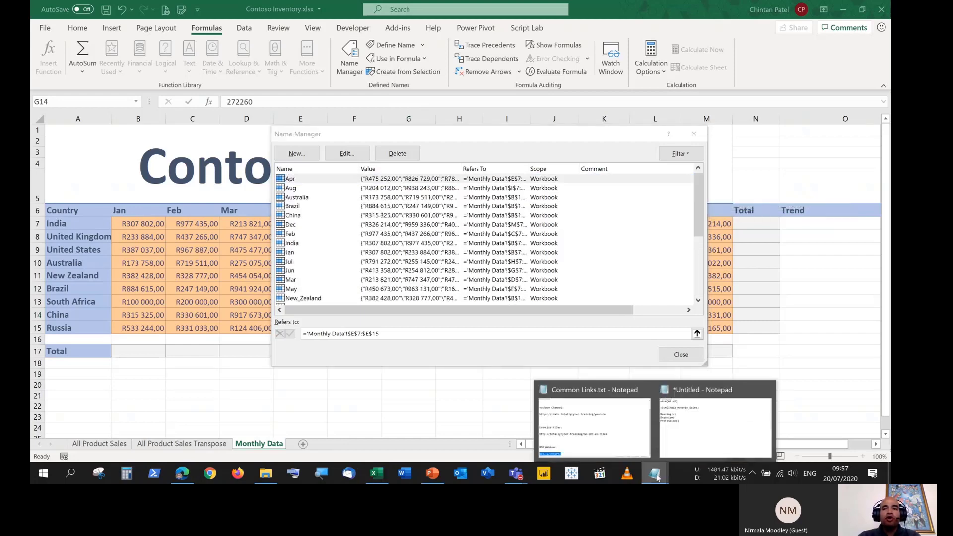
click(692, 425)
drag(240, 255, 358, 164)
drag(261, 240, 314, 242)
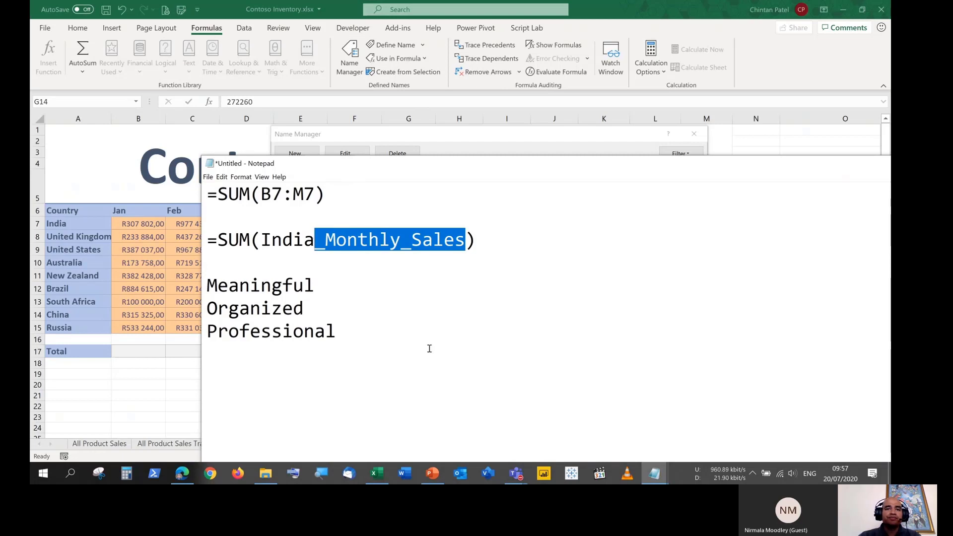
key(Delete)
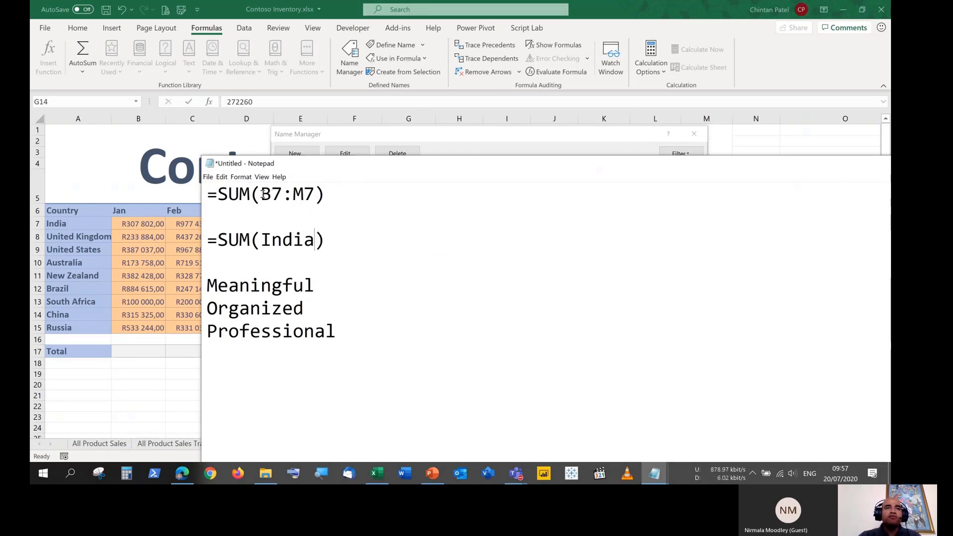
Replace India with #Ref! inside the parentheses of the second SUM formula in the Notepad note
drag(260, 194, 320, 194)
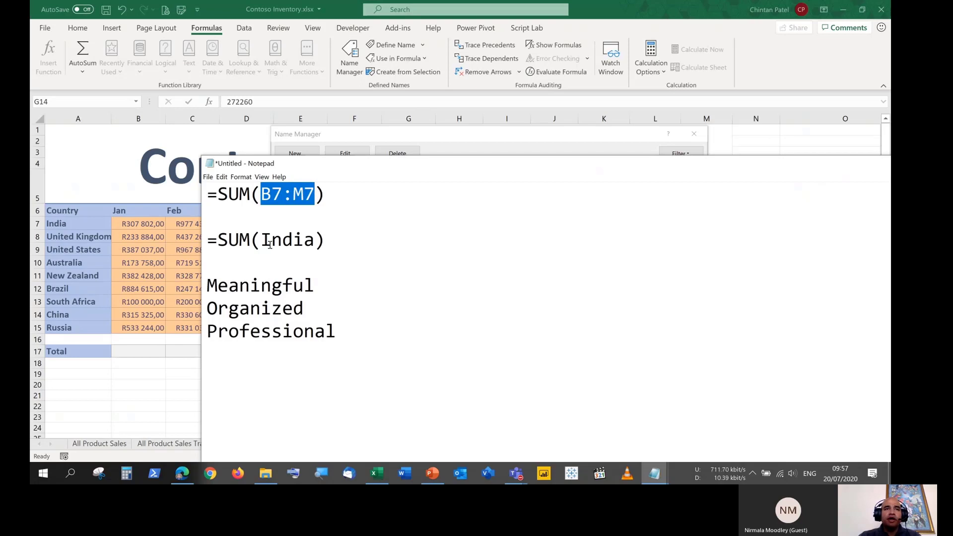
mouse_move(260, 241)
mouse_down()
mouse_move(315, 249)
mouse_move(261, 241)
mouse_up()
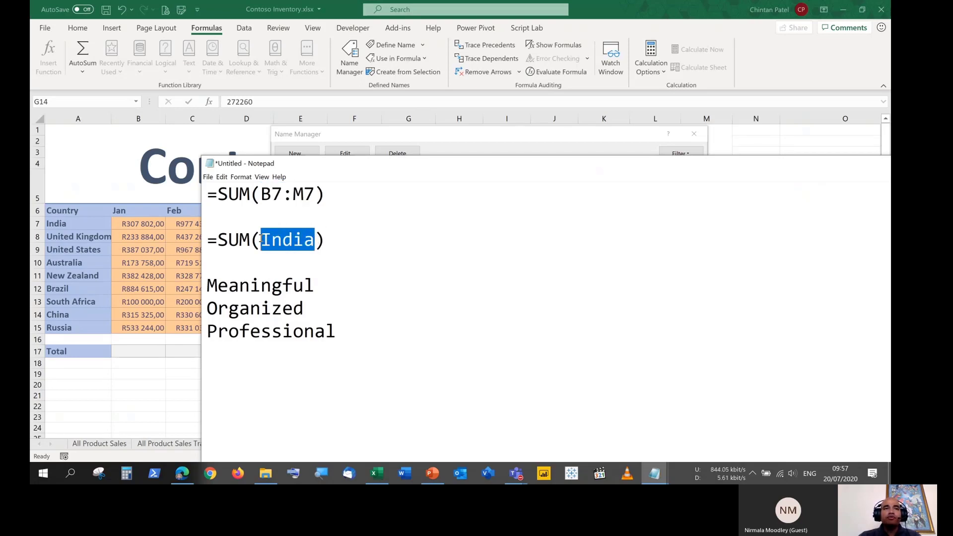
key(Delete)
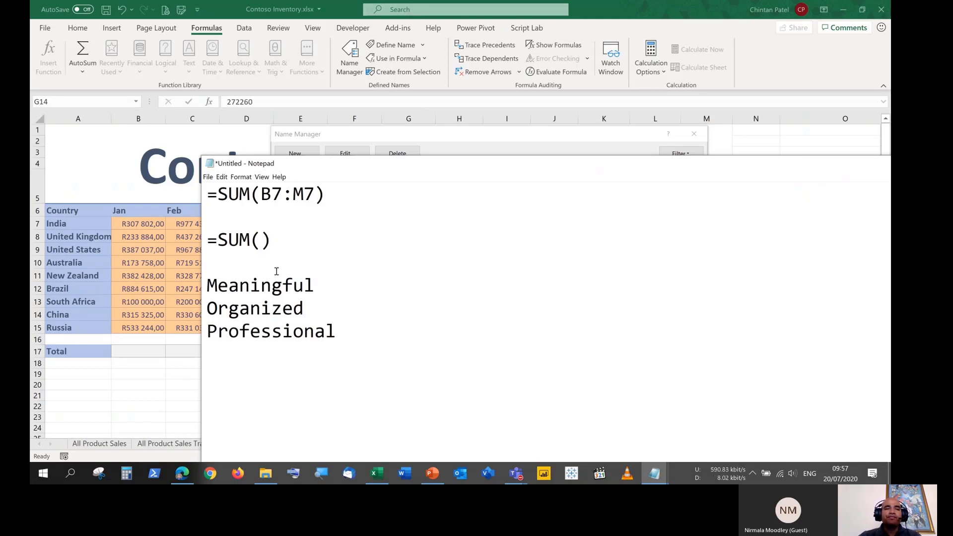
drag(261, 195, 314, 194)
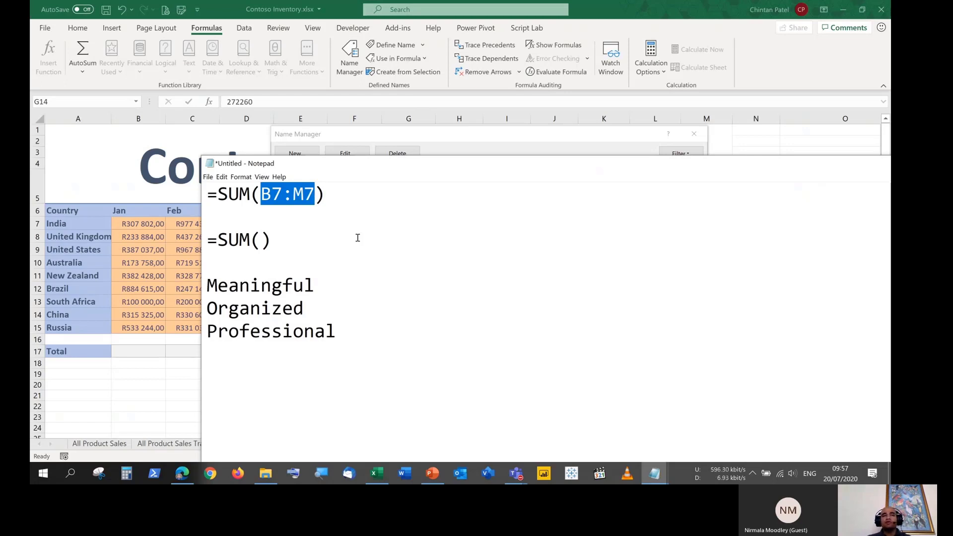
click(260, 242)
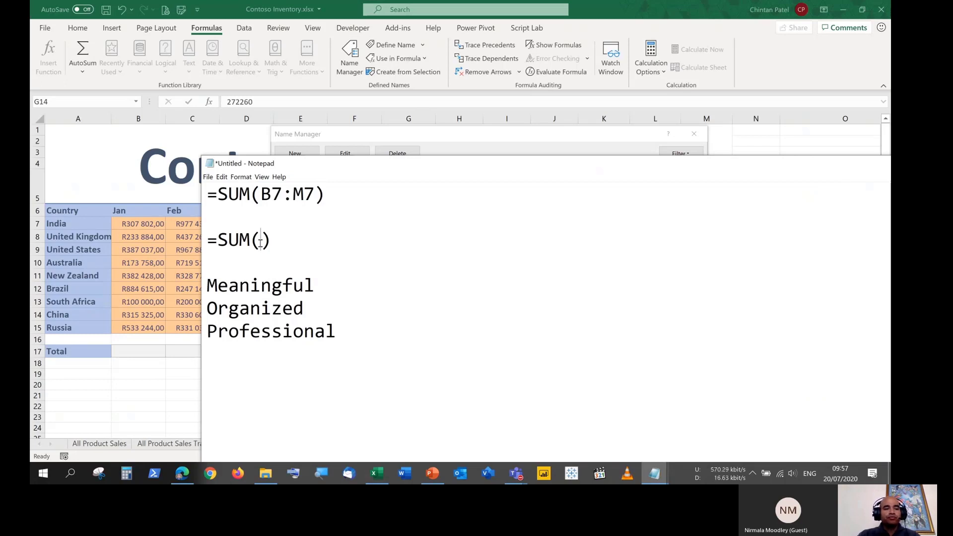
text(#Ref!)
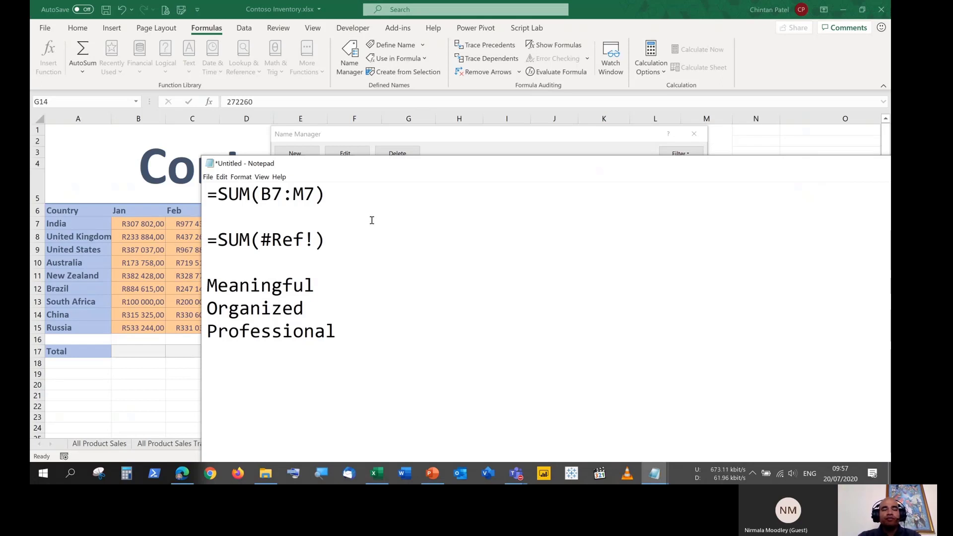
click(350, 243)
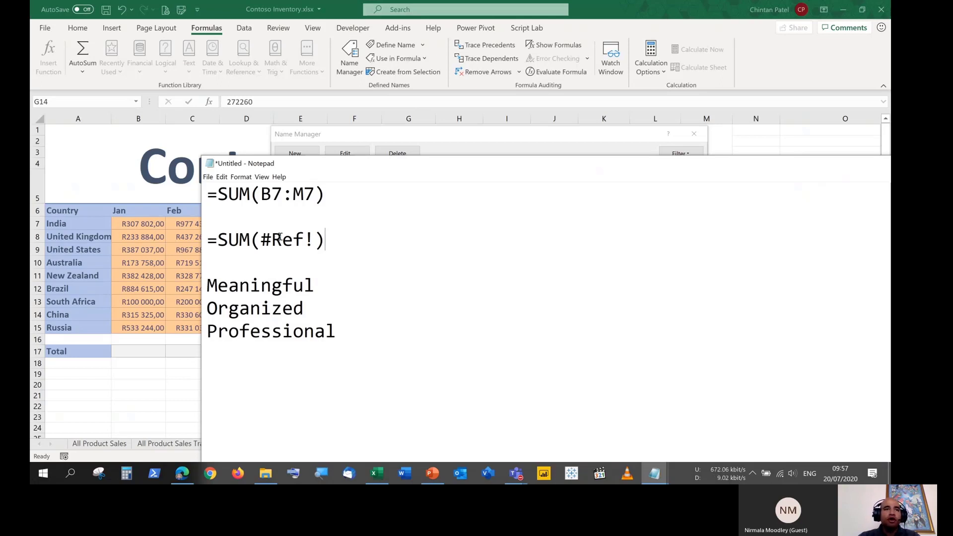
Compare the two SUM formulas in the note, minimise Notepad and look through the defined names in the Excel Name Manager
drag(629, 167, 479, 164)
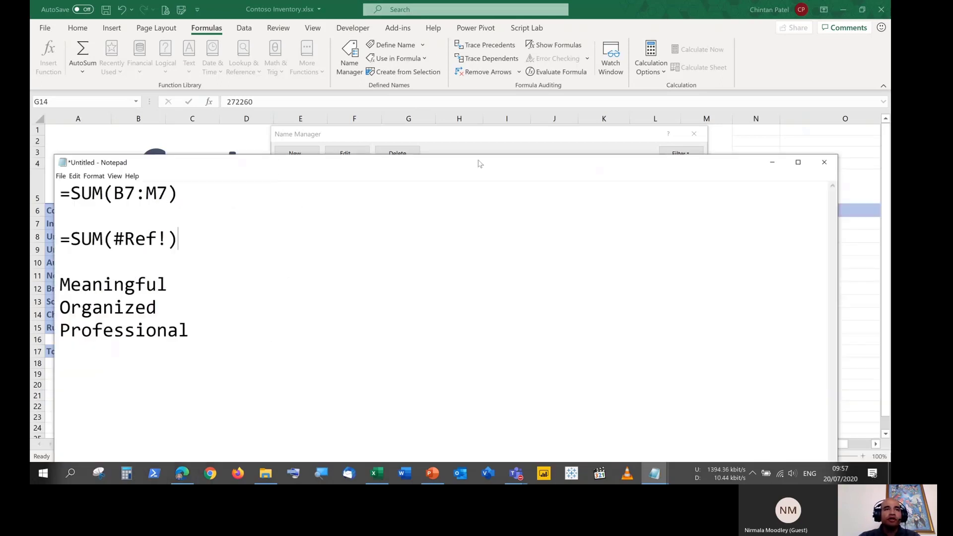
drag(192, 240, 44, 247)
click(144, 243)
drag(114, 194, 162, 193)
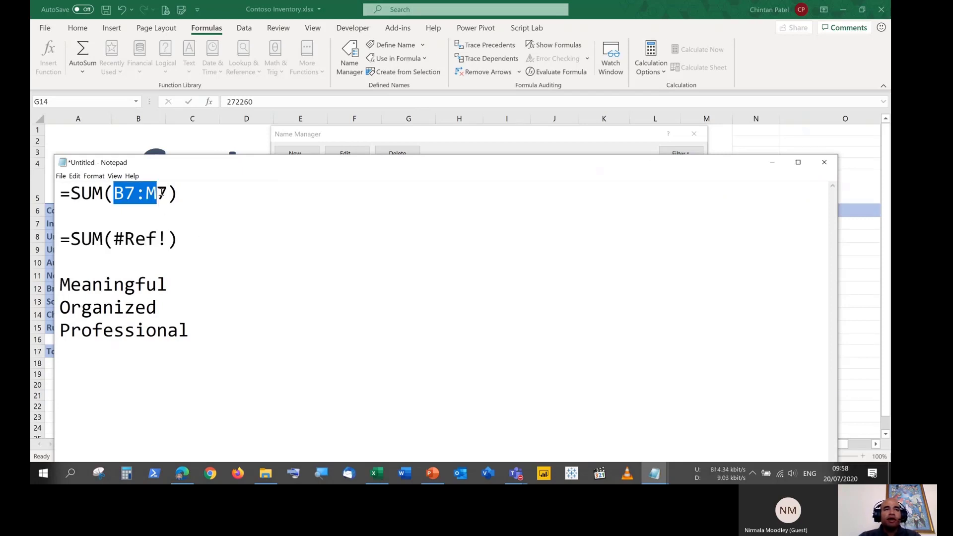
click(772, 163)
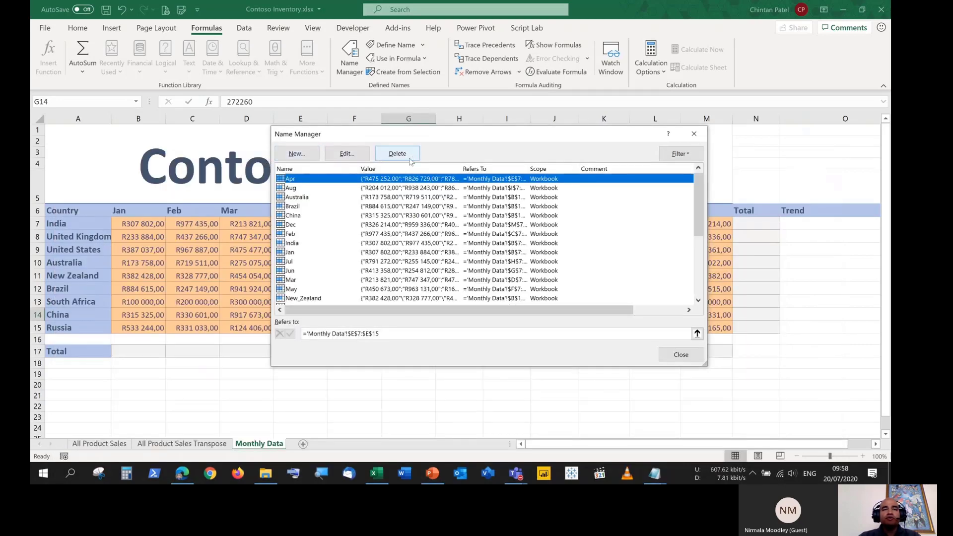
scroll(417, 205, down, 5)
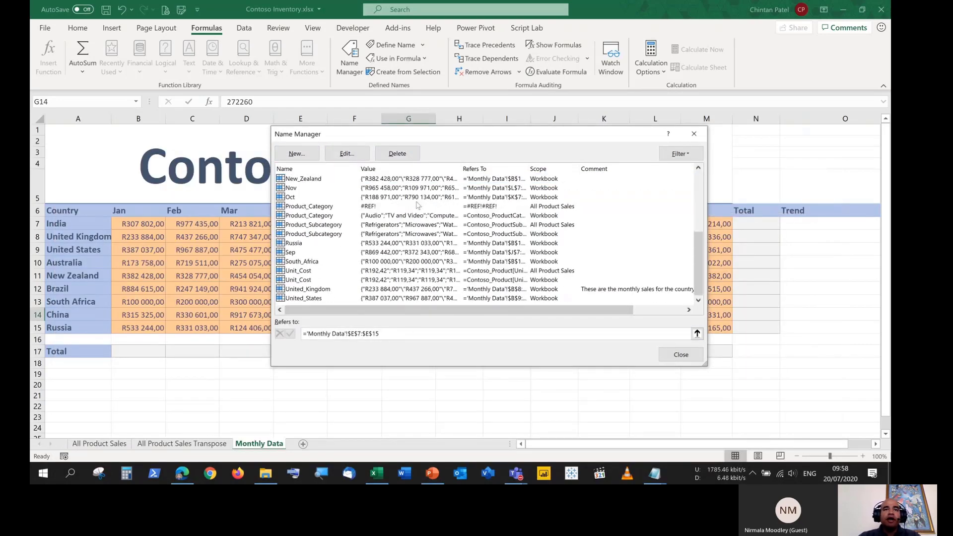
scroll(417, 205, up, 5)
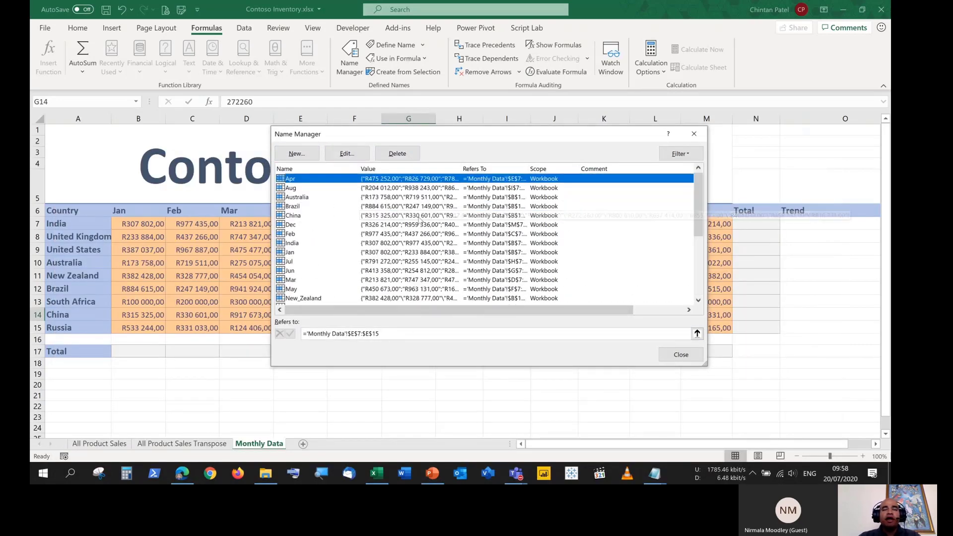
Return to the Notepad note and replace #Ref! with India in the second SUM formula
click(665, 475)
click(709, 422)
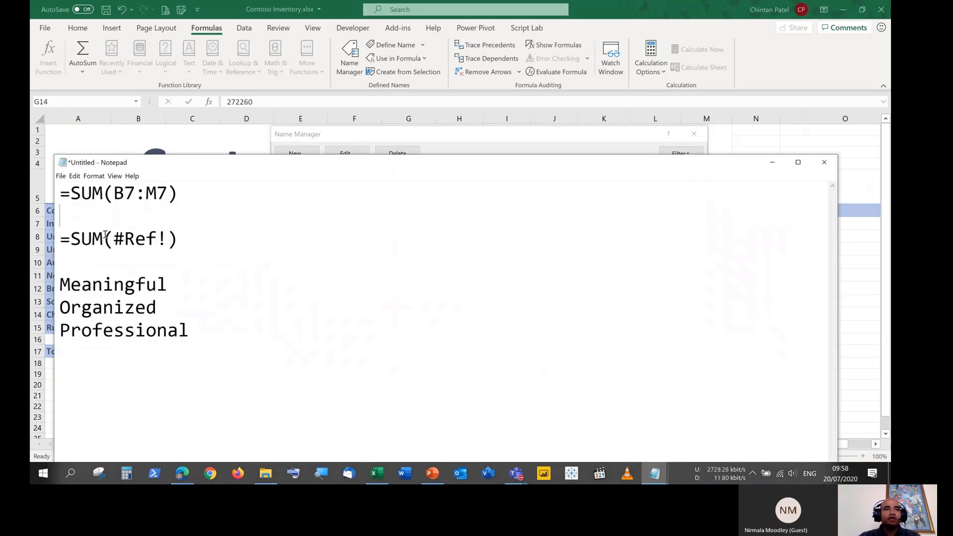
drag(113, 234, 170, 247)
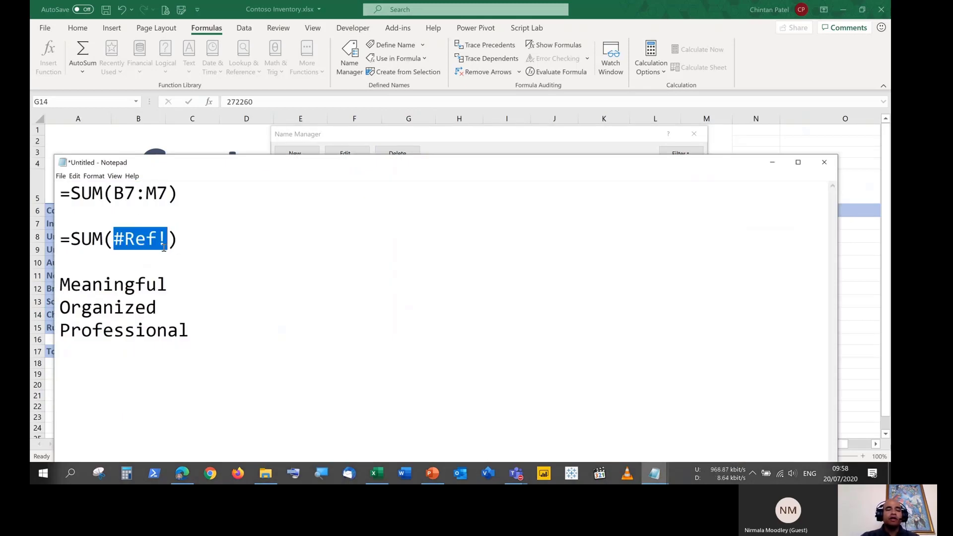
text(India)
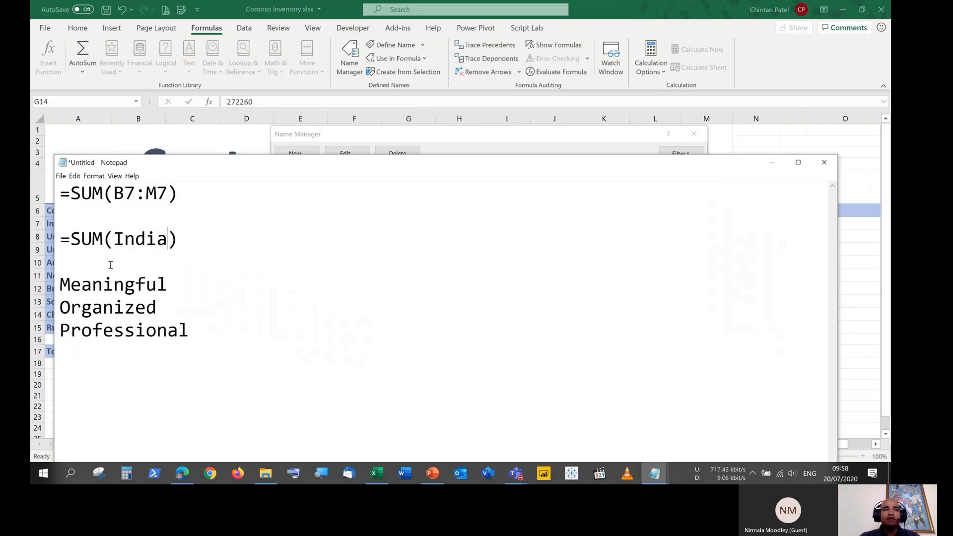
Delete India from the second SUM formula, leaving =SUM(), and minimise Notepad to return to Excel
drag(124, 239, 168, 237)
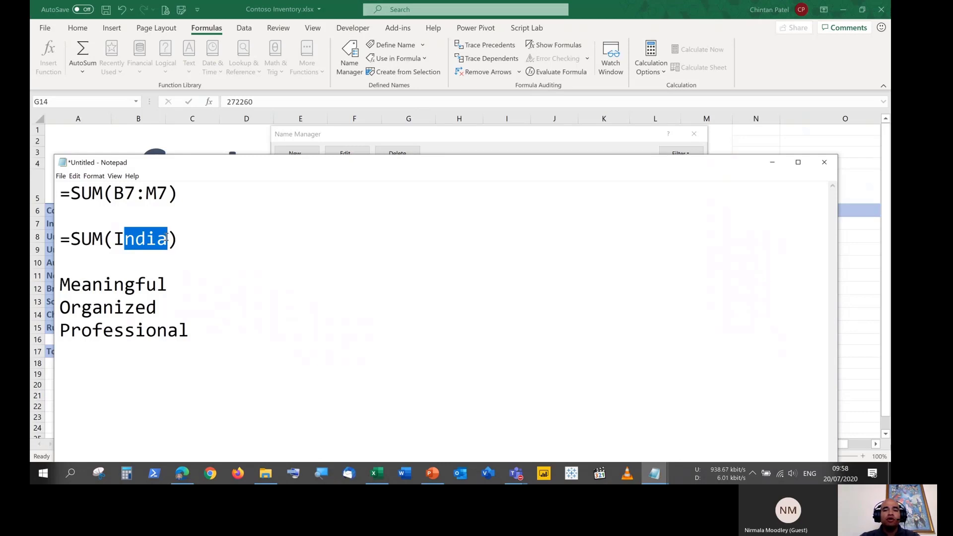
key(BackSpace)
key(BackSpace)
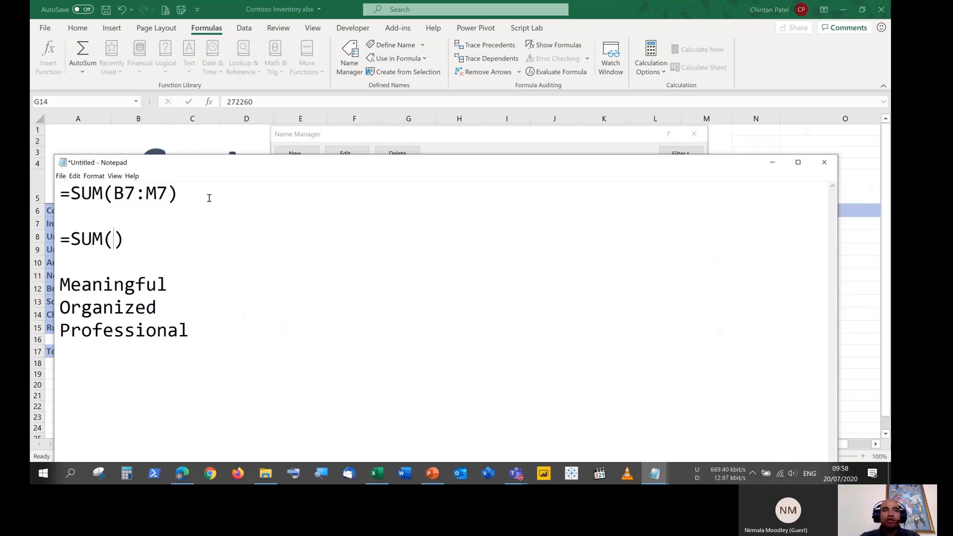
click(772, 162)
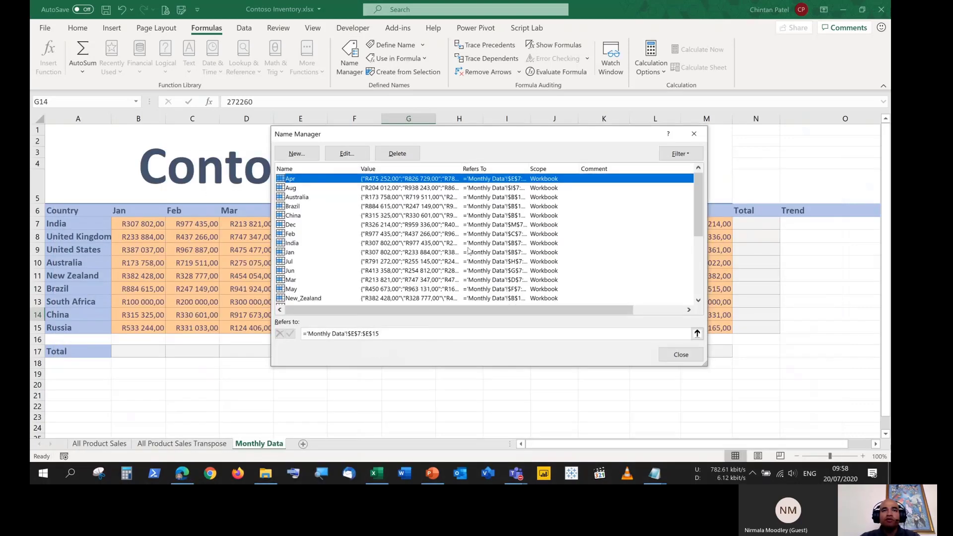
click(392, 199)
click(394, 215)
click(397, 153)
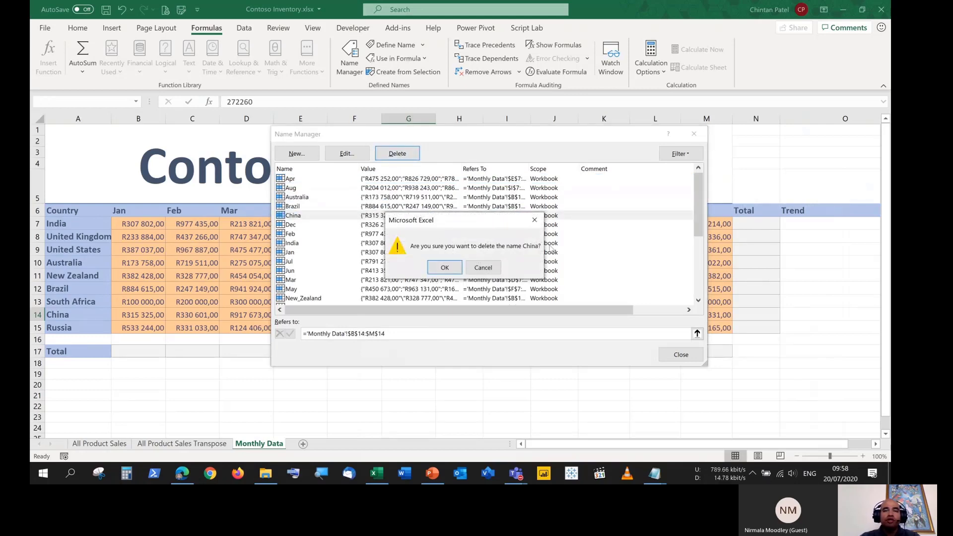
click(483, 267)
click(509, 252)
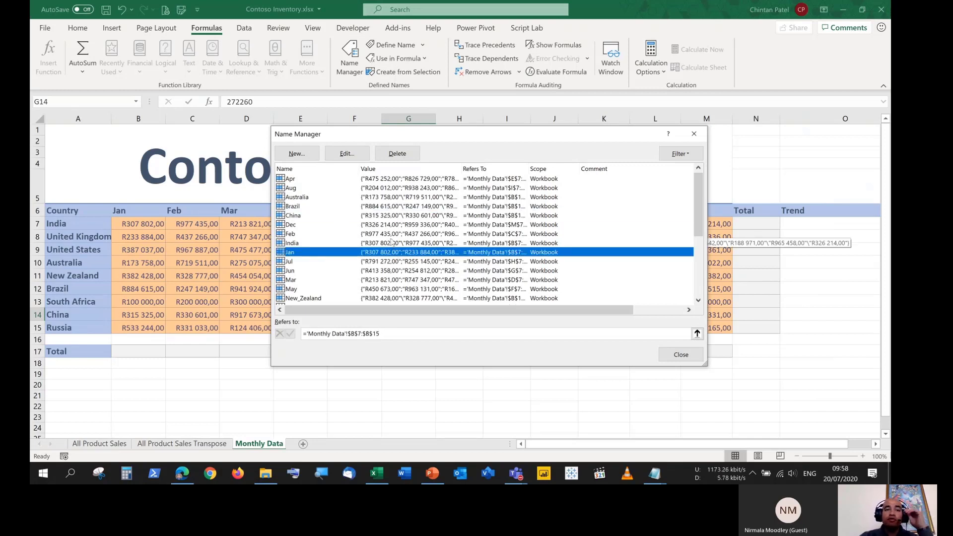
Examine the country, month and product names in the Name Manager, checking the ranges that India and Brazil refer to
click(388, 191)
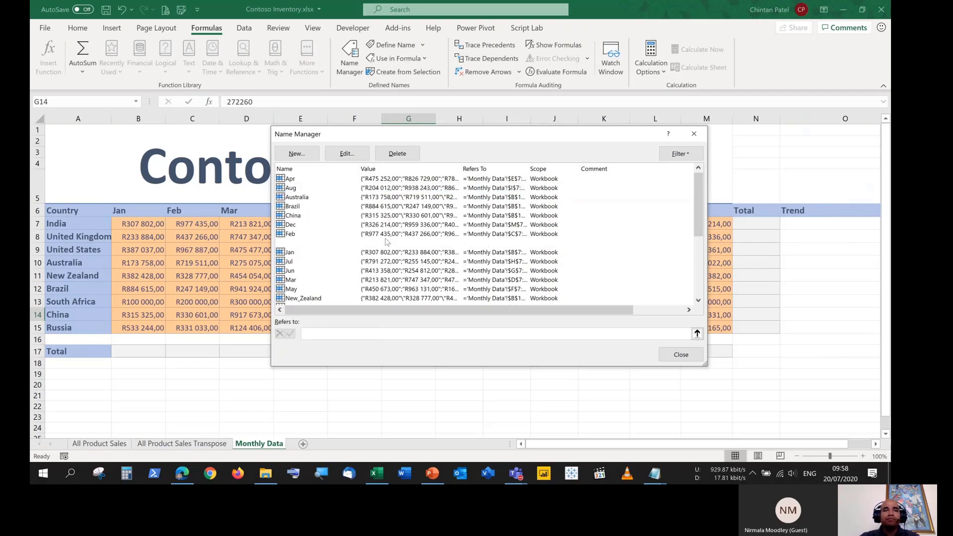
click(387, 243)
scroll(386, 278, down, 3)
scroll(385, 291, up, 3)
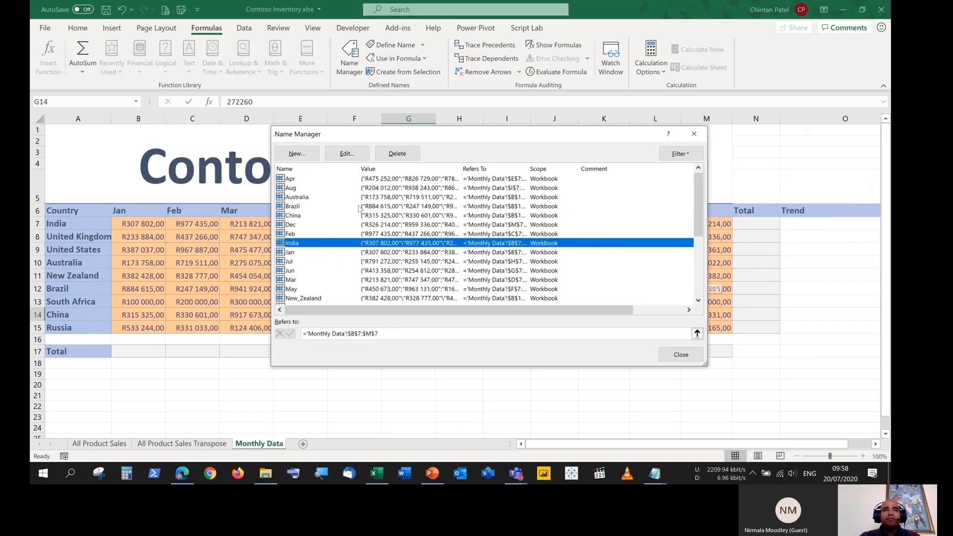
click(397, 205)
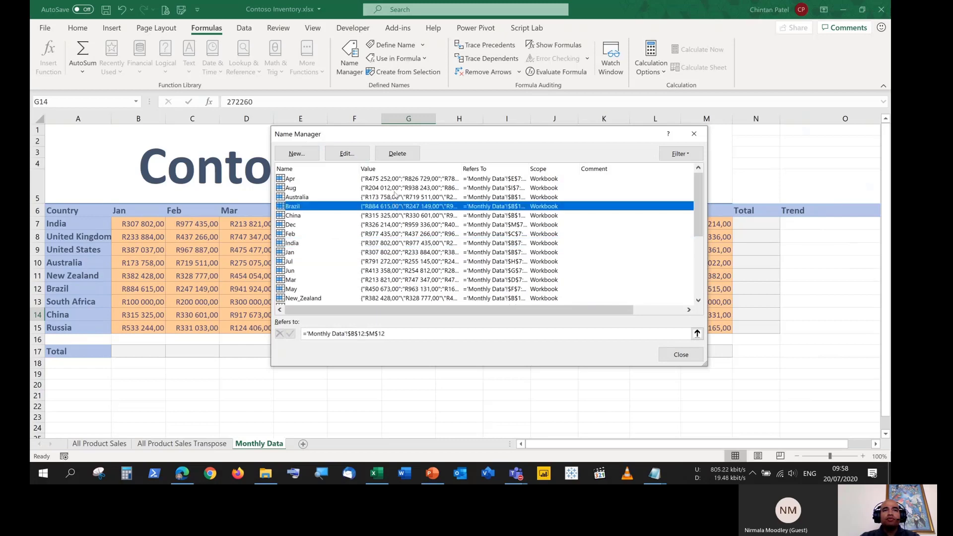
click(399, 243)
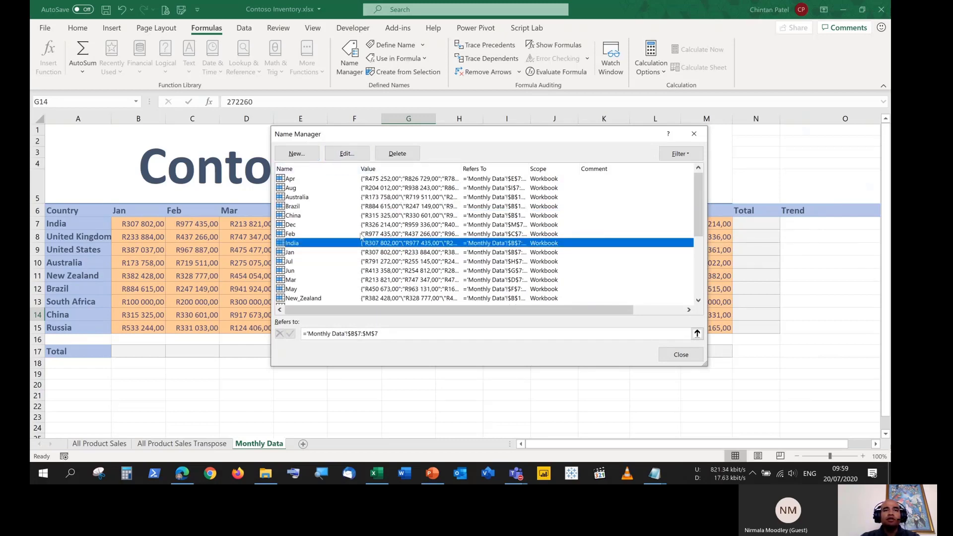
scroll(362, 238, down, 4)
scroll(368, 253, up, 4)
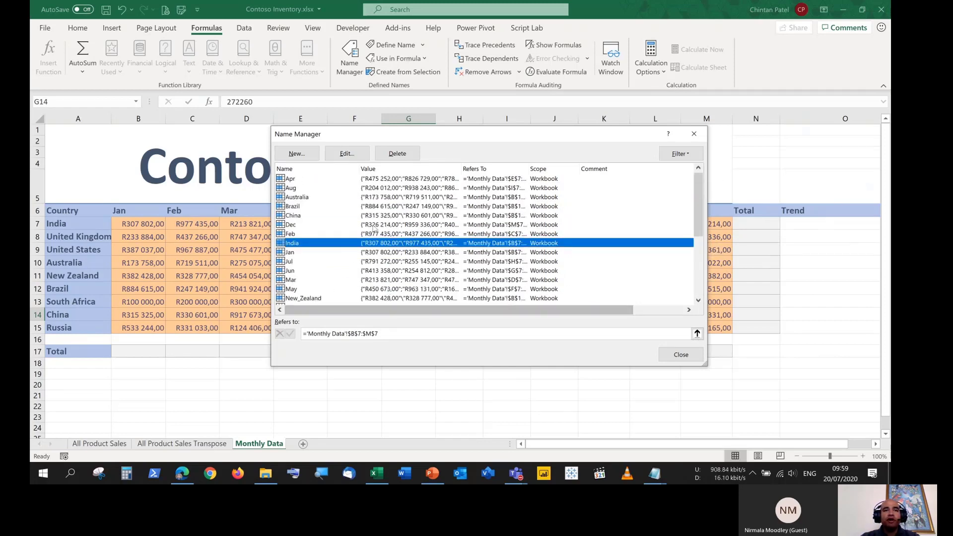
scroll(374, 229, down, 2)
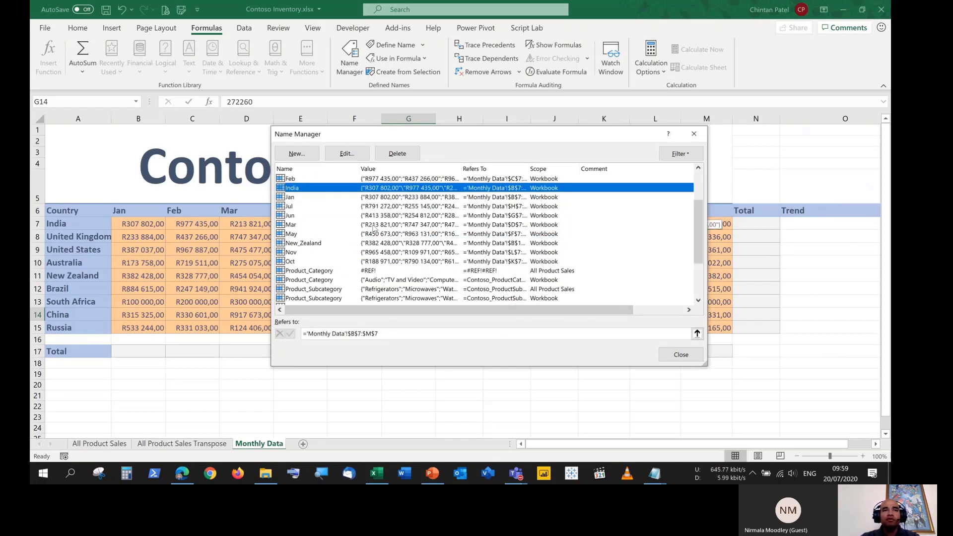
scroll(373, 228, down, 3)
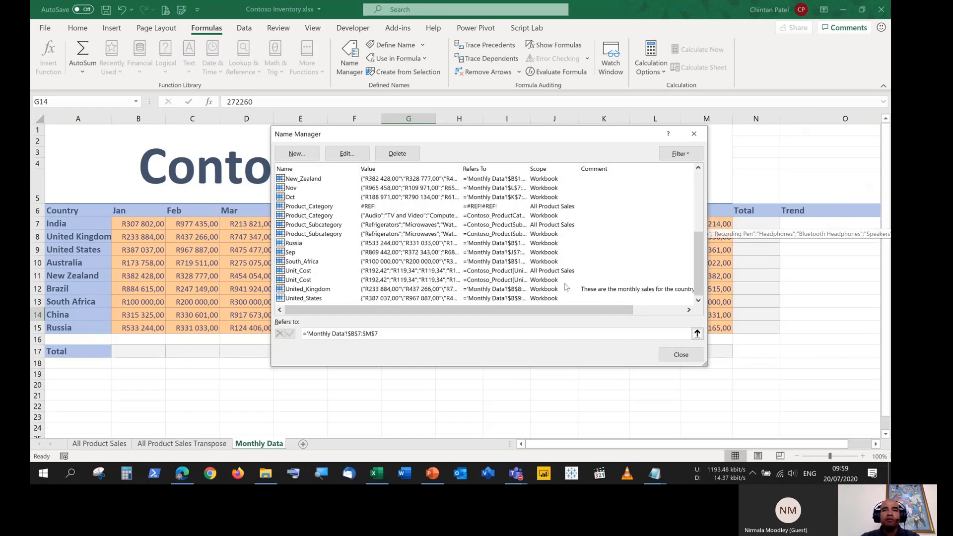
Close the Name Manager and go to the India named range on the Monthly Data sheet
click(680, 354)
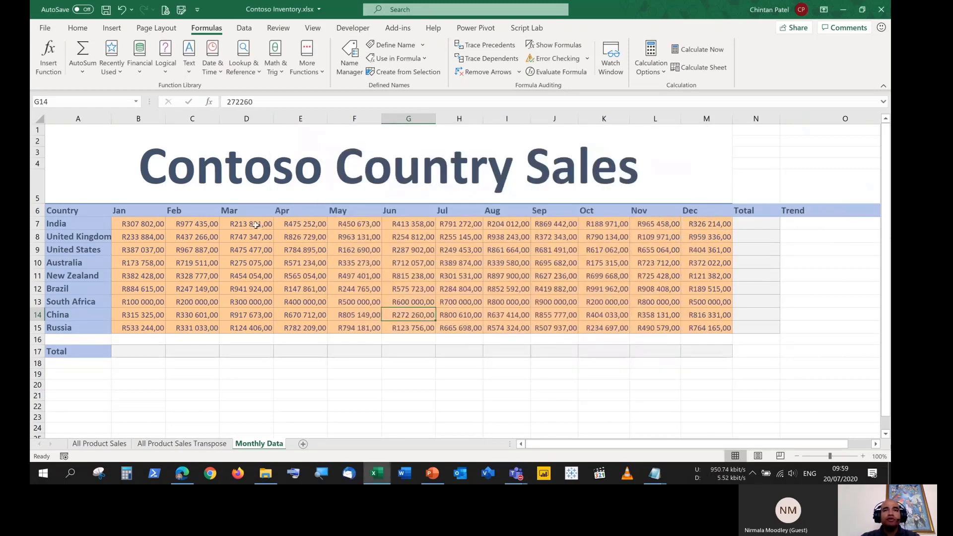
click(136, 101)
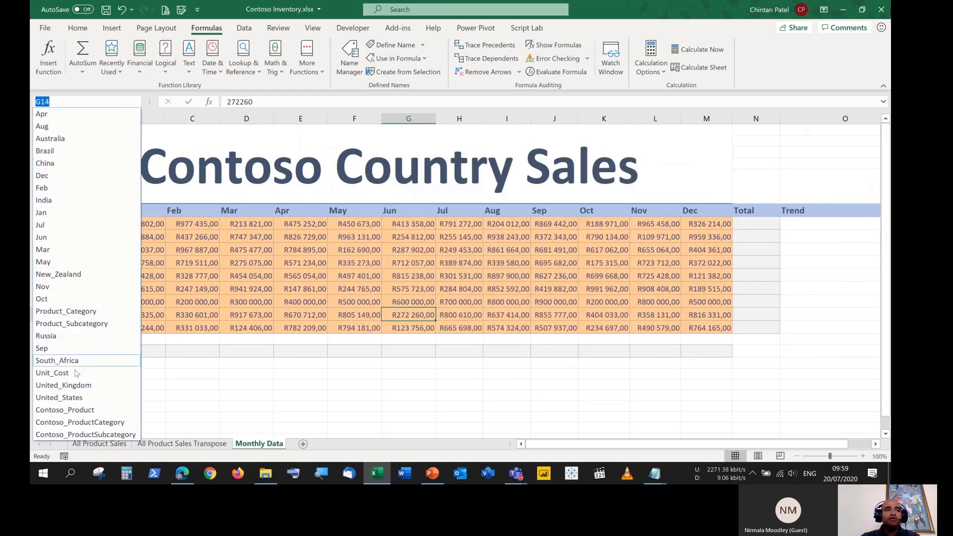
click(65, 202)
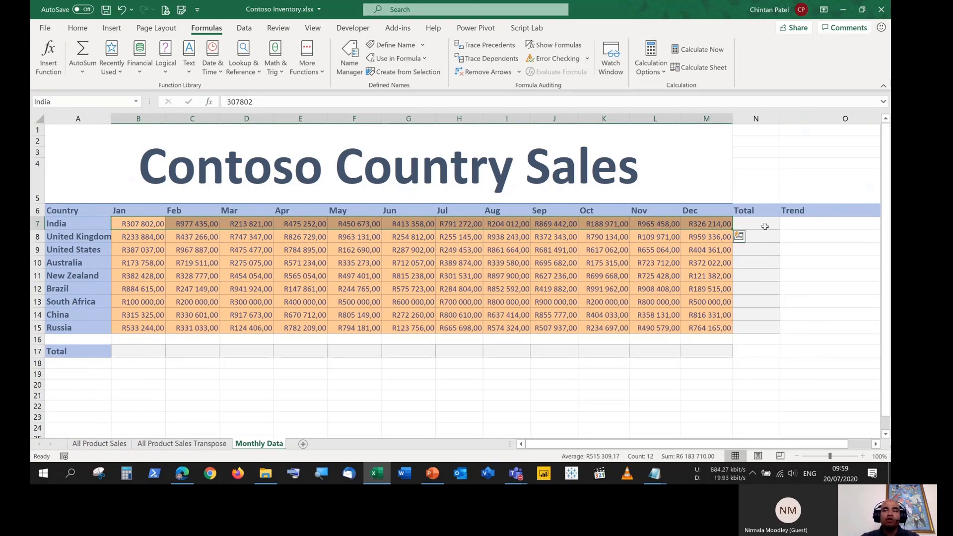
Total India's monthly sales in N7 with AutoSum as =SUM(India), and autofit the width of column N
click(764, 224)
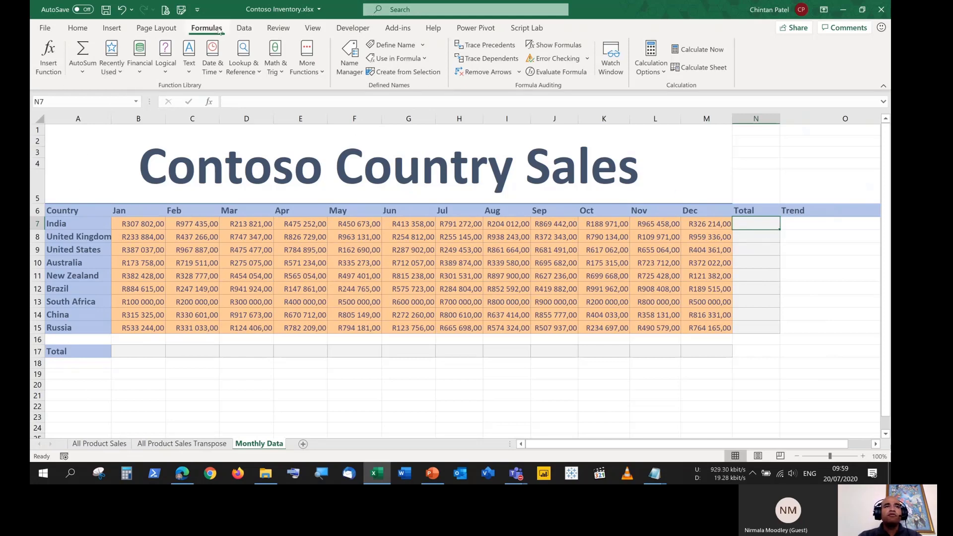
click(77, 28)
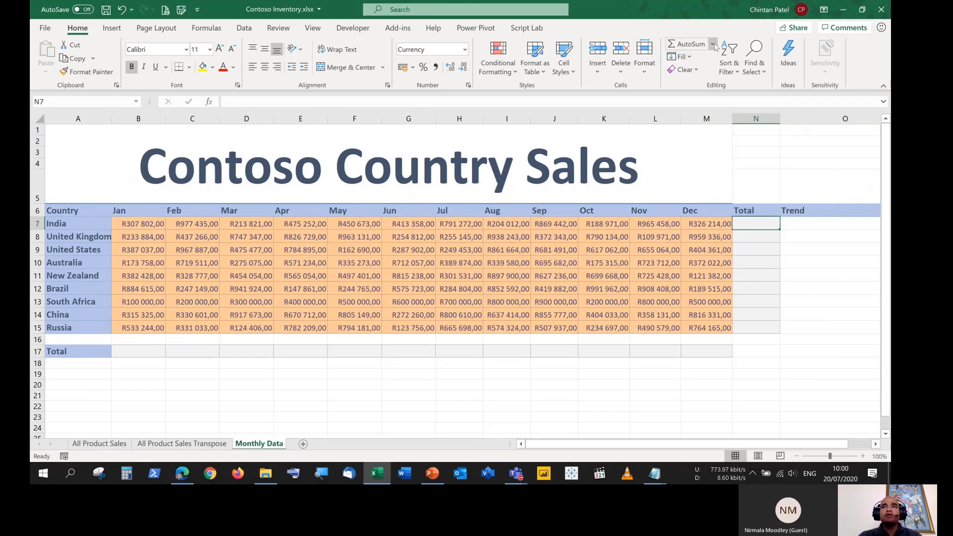
click(688, 46)
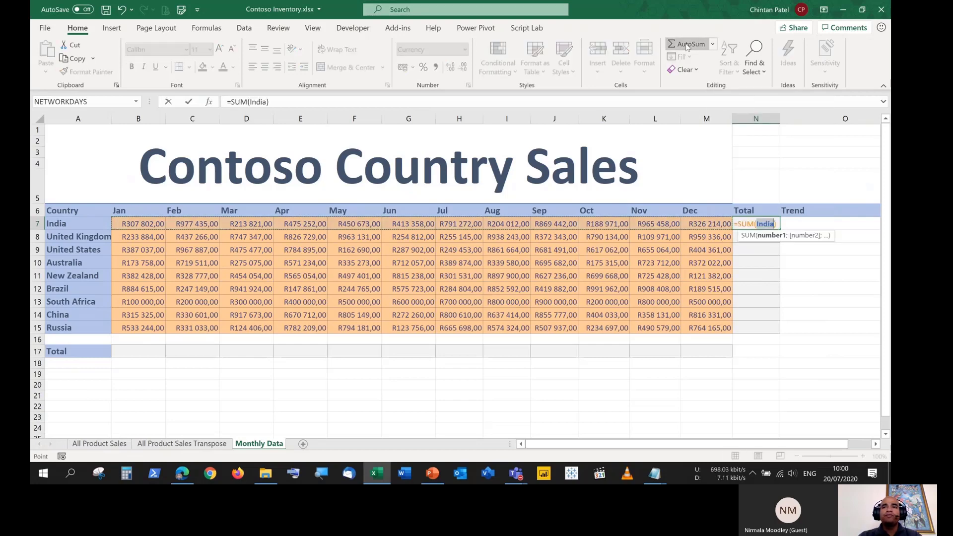
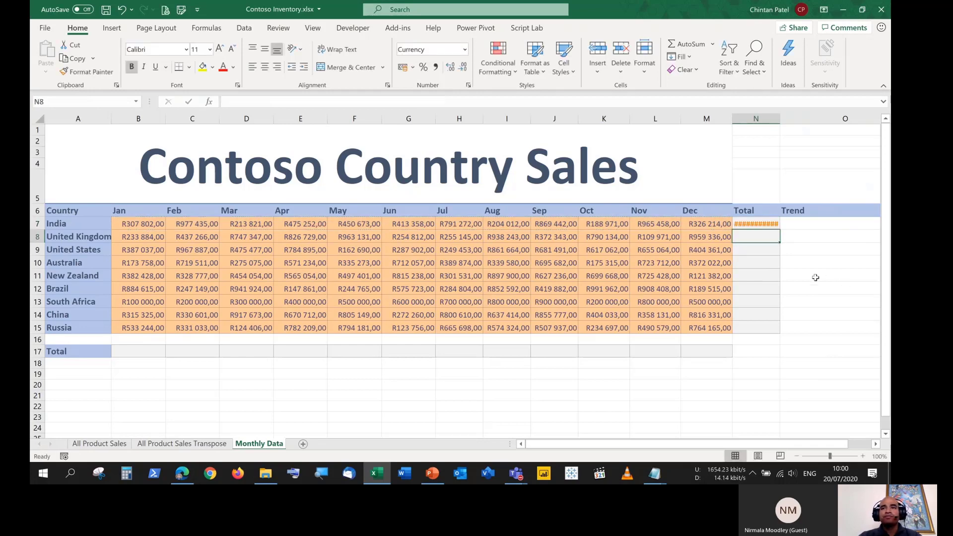
double_click(776, 118)
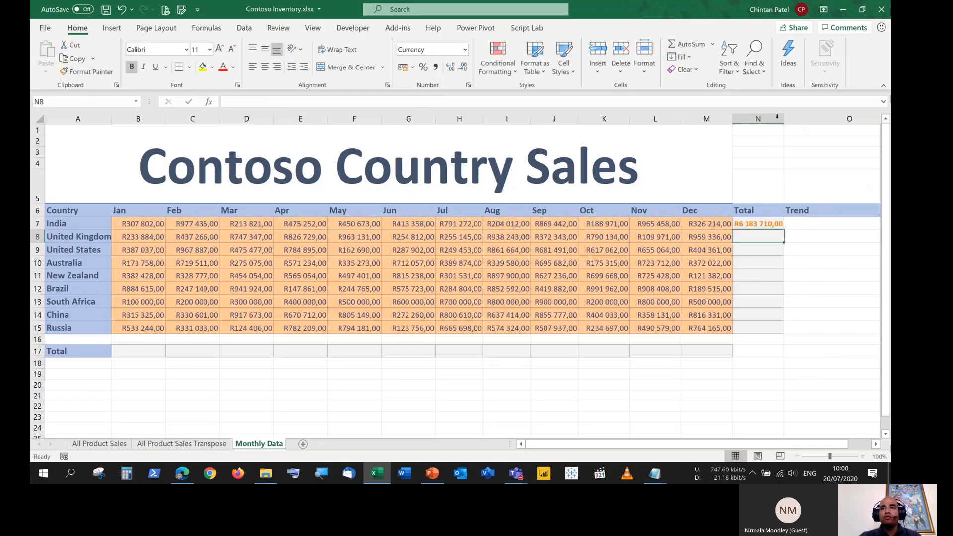
View the cell style applied to India's total in N7
click(769, 226)
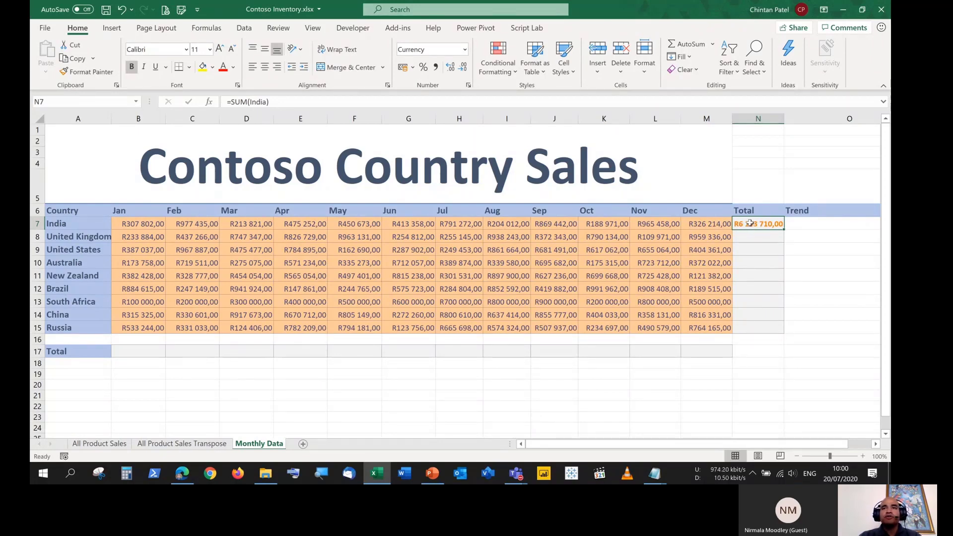
click(571, 73)
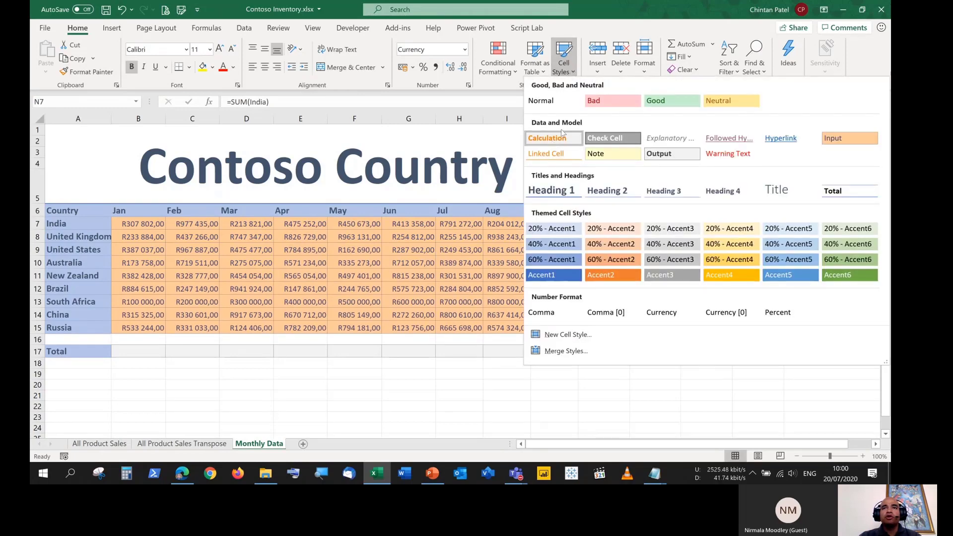
click(640, 4)
drag(756, 232, 761, 329)
click(750, 223)
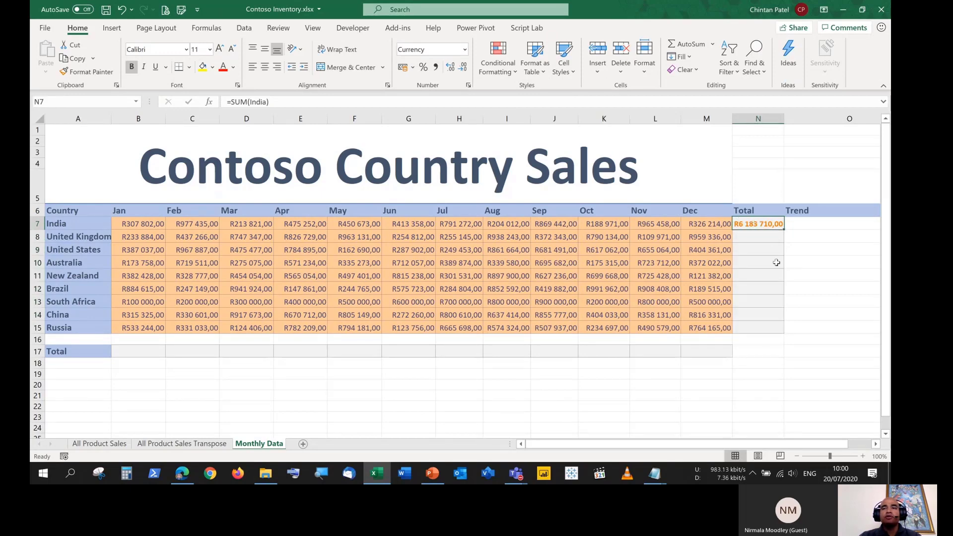
drag(683, 250, 280, 302)
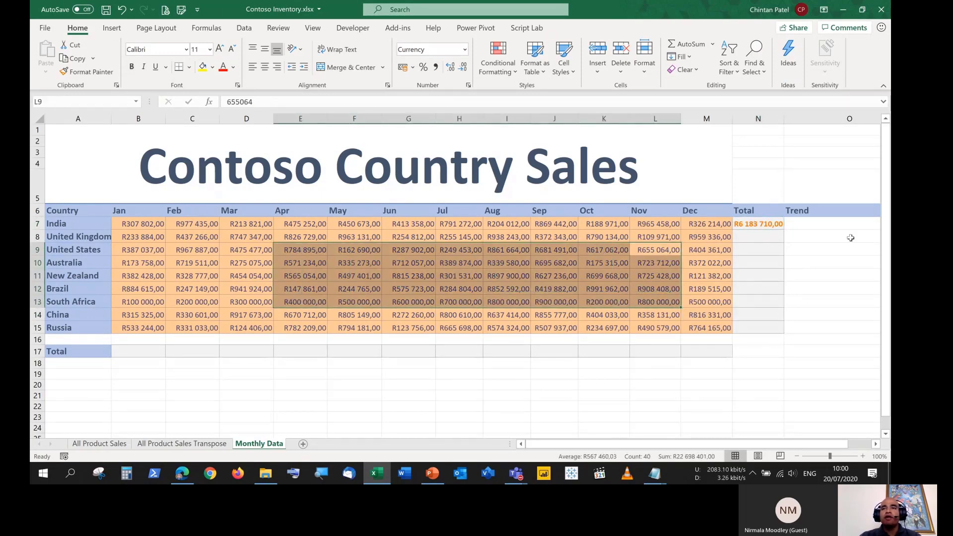
Fill India's total formula from N7 down to N15 for the remaining countries
click(772, 224)
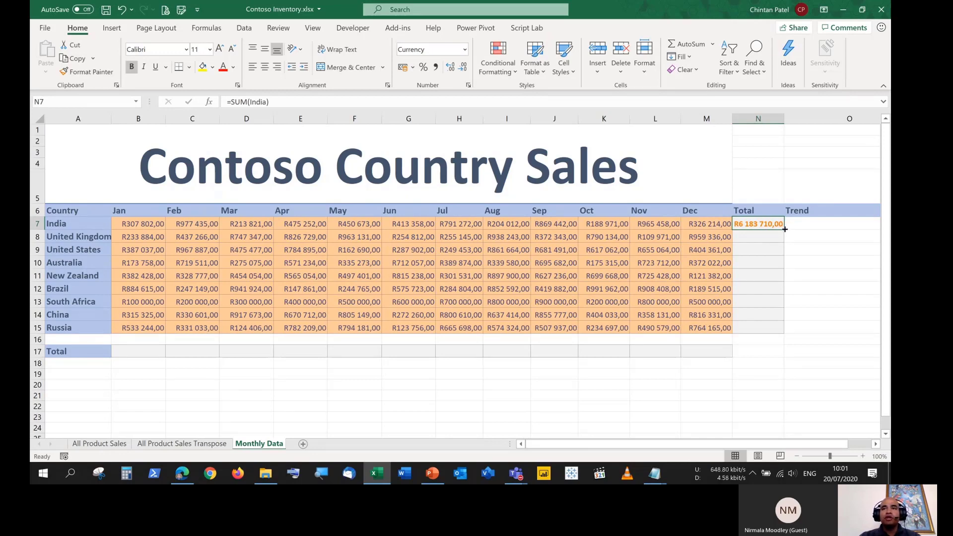
drag(785, 229, 785, 331)
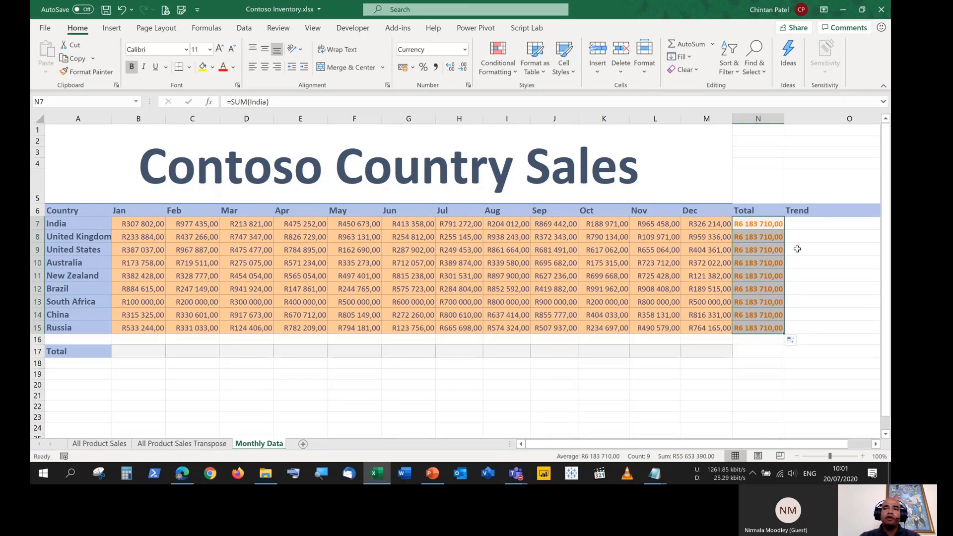
click(797, 248)
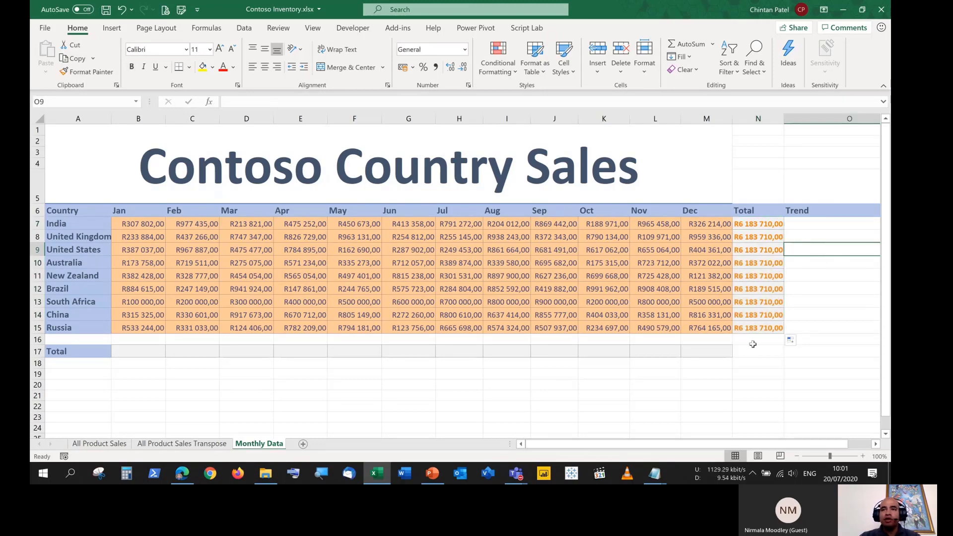
click(695, 399)
Examine the copied formulas in the country total cells N8 to N15
click(763, 241)
click(764, 250)
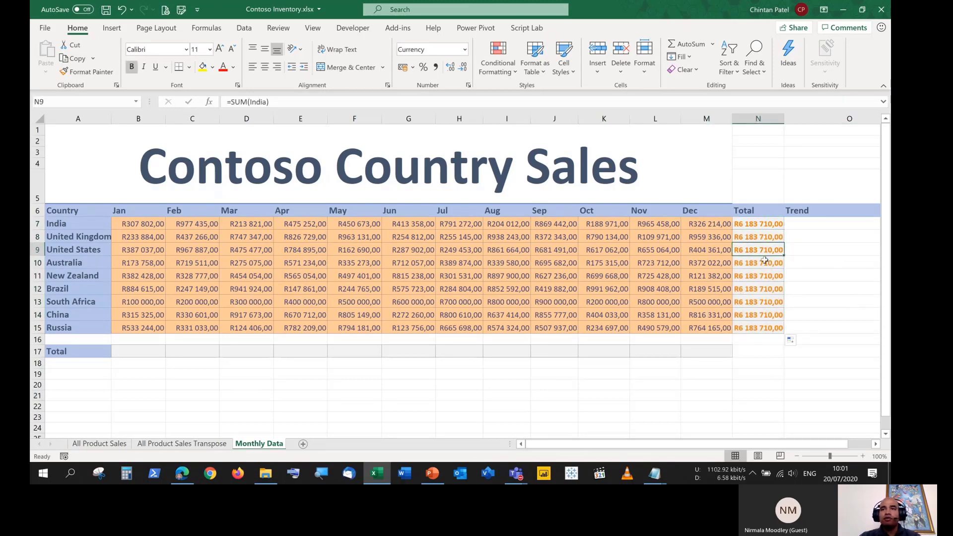
click(764, 262)
click(763, 275)
click(763, 289)
click(762, 302)
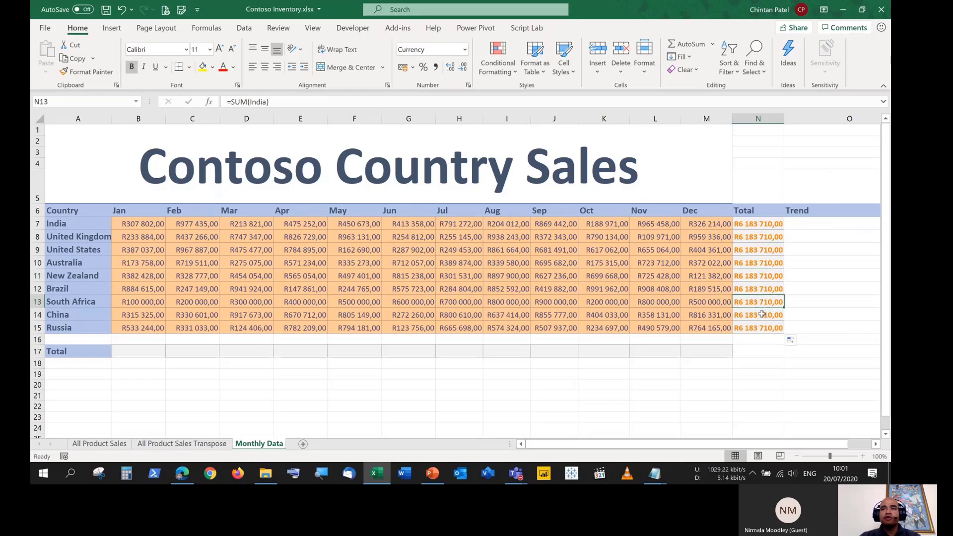
click(762, 315)
click(762, 327)
click(762, 289)
click(762, 248)
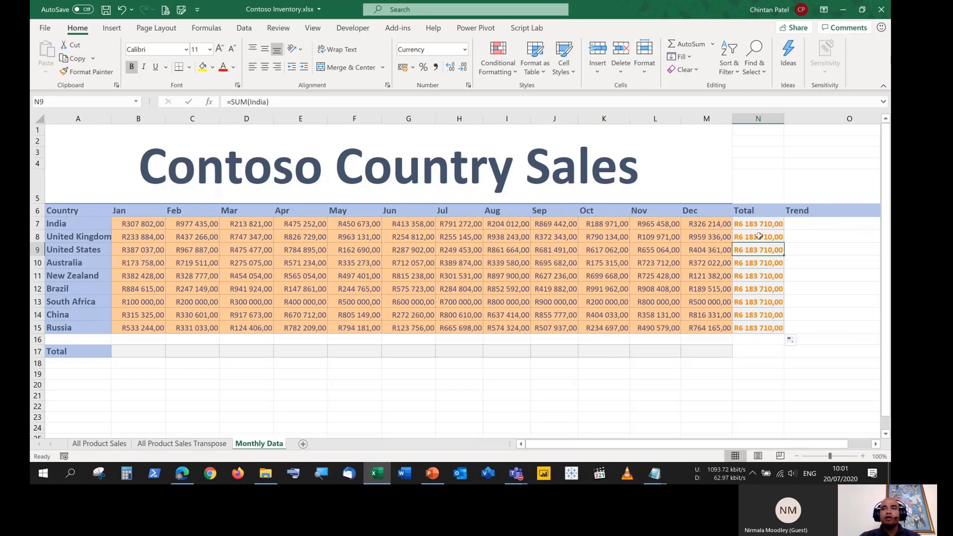
Compare the formulas from N7 down to N13 and view the fill options for the copied cells
click(758, 224)
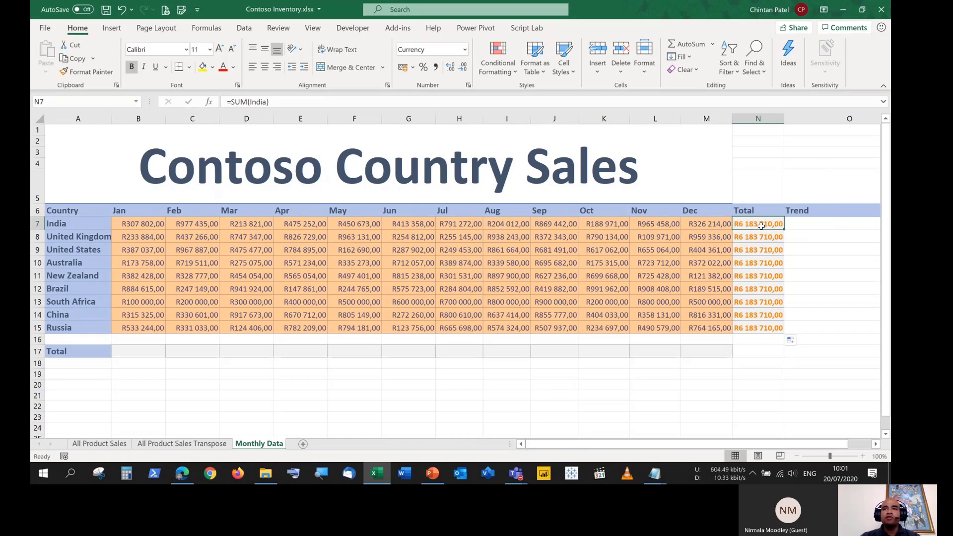
click(760, 237)
click(760, 249)
click(760, 262)
click(760, 275)
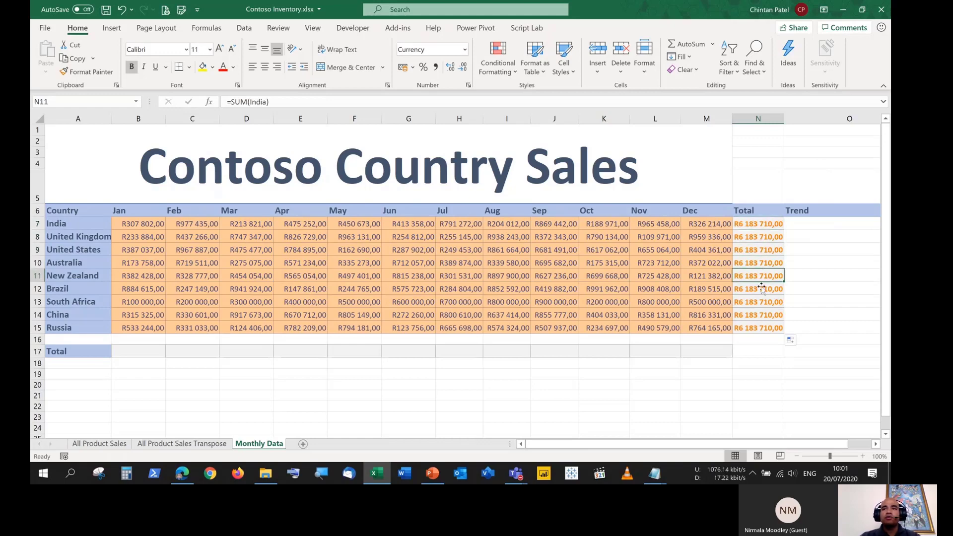
click(760, 288)
click(760, 302)
click(792, 339)
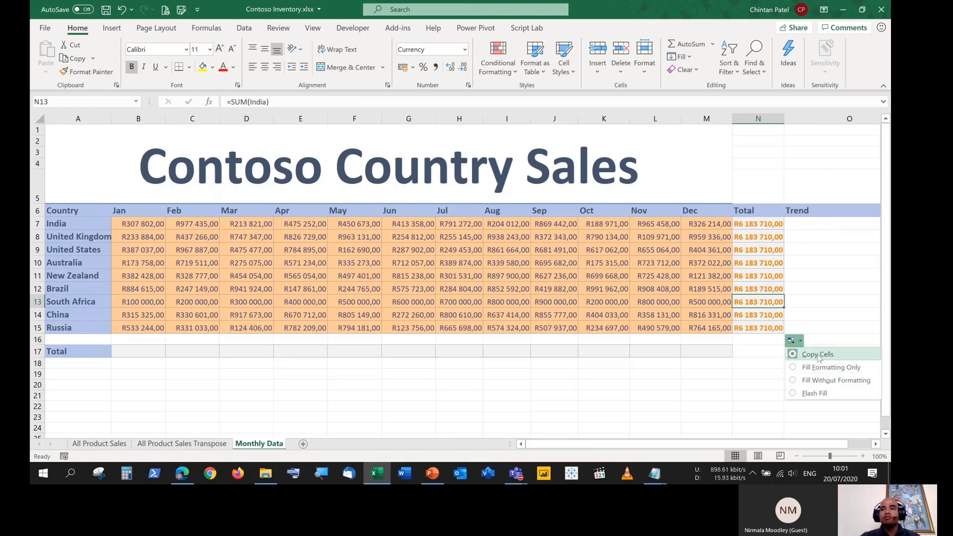
click(759, 267)
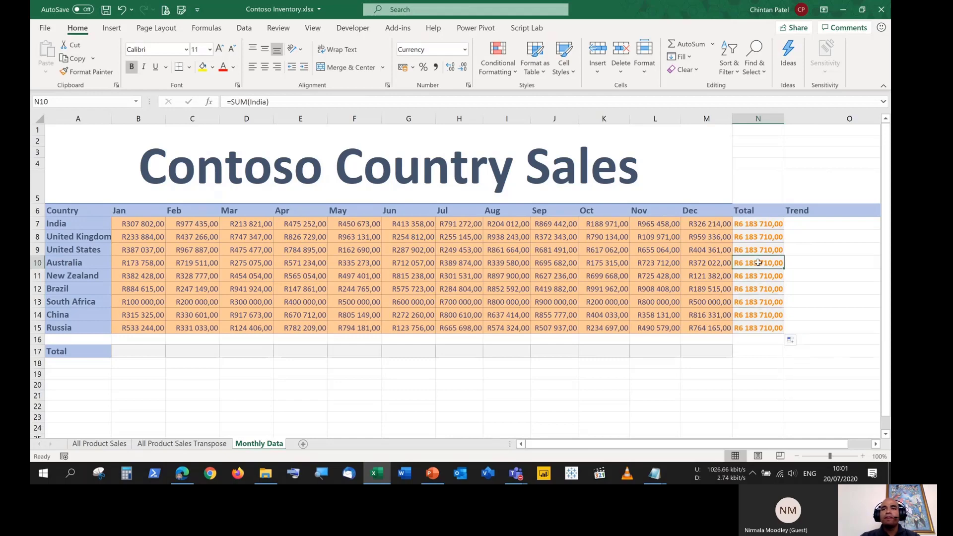
click(751, 223)
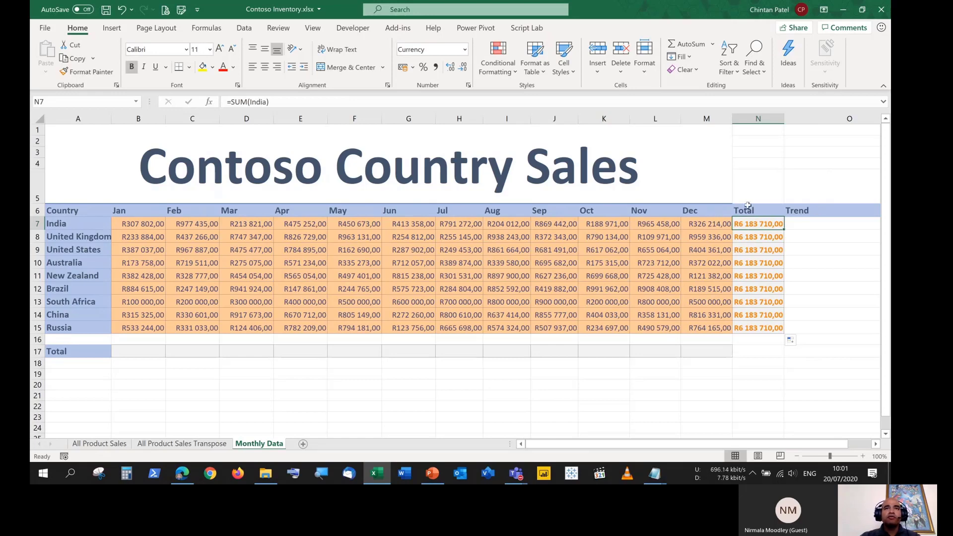
Display formulas instead of values on the sheet and examine the SUM formulas in N7 to N15
click(205, 29)
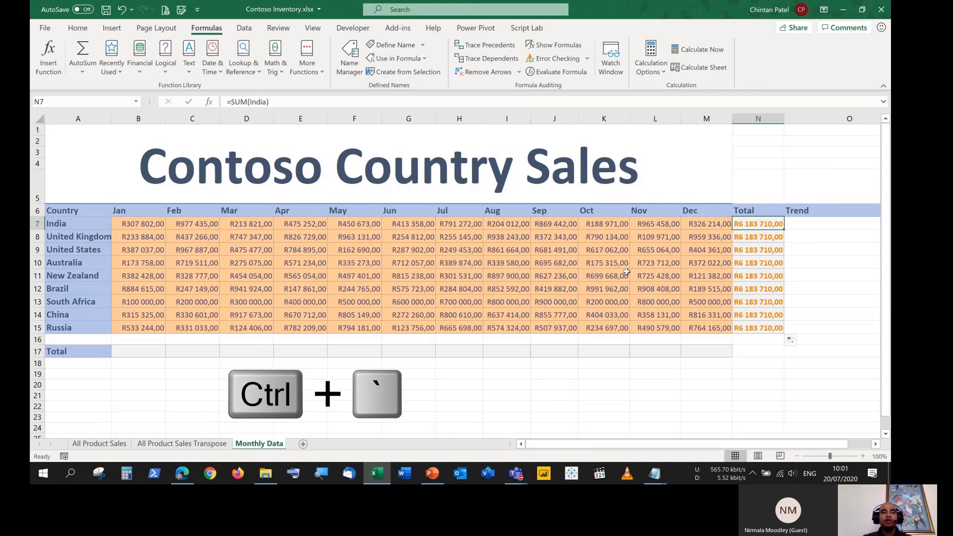
key(ctrl+grave)
drag(618, 443, 808, 451)
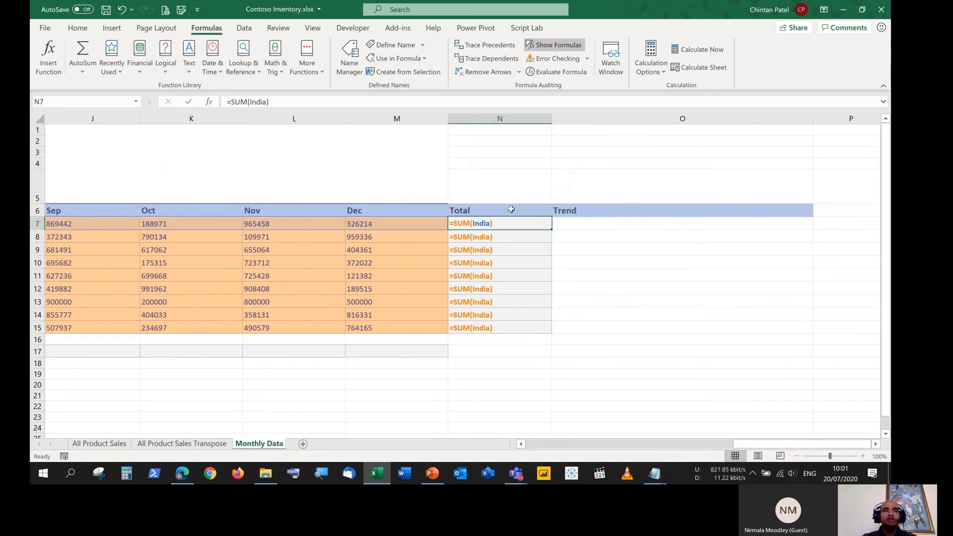
click(484, 237)
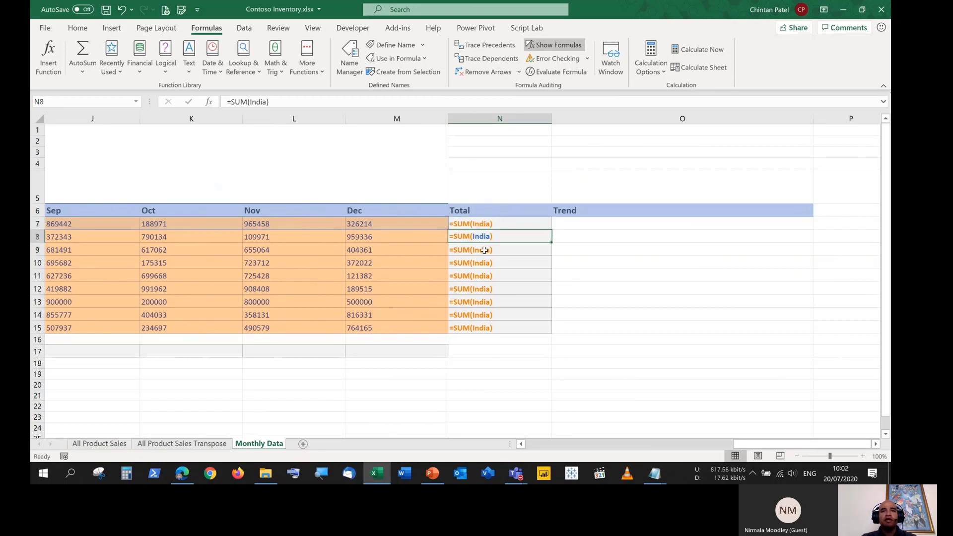
click(484, 250)
click(484, 264)
click(483, 276)
click(484, 289)
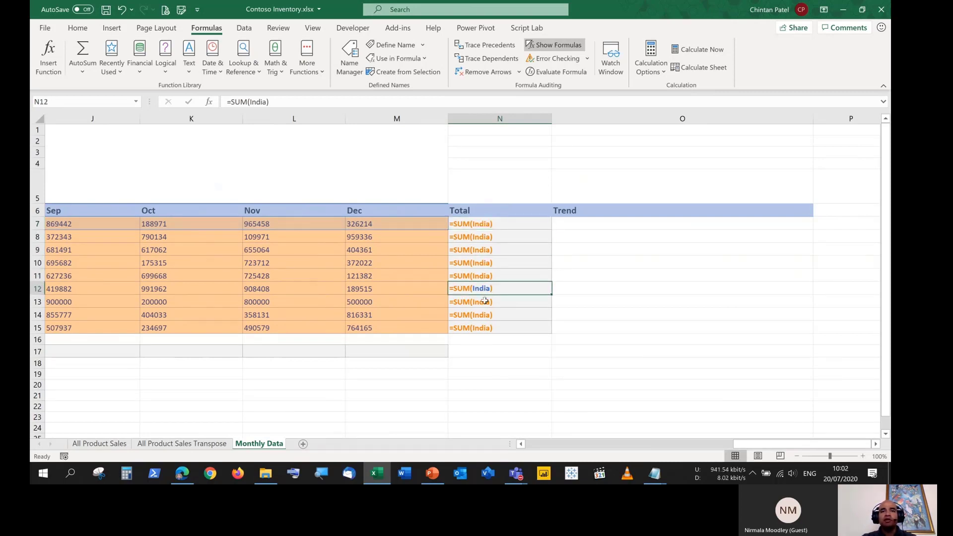
click(484, 302)
click(484, 314)
click(484, 327)
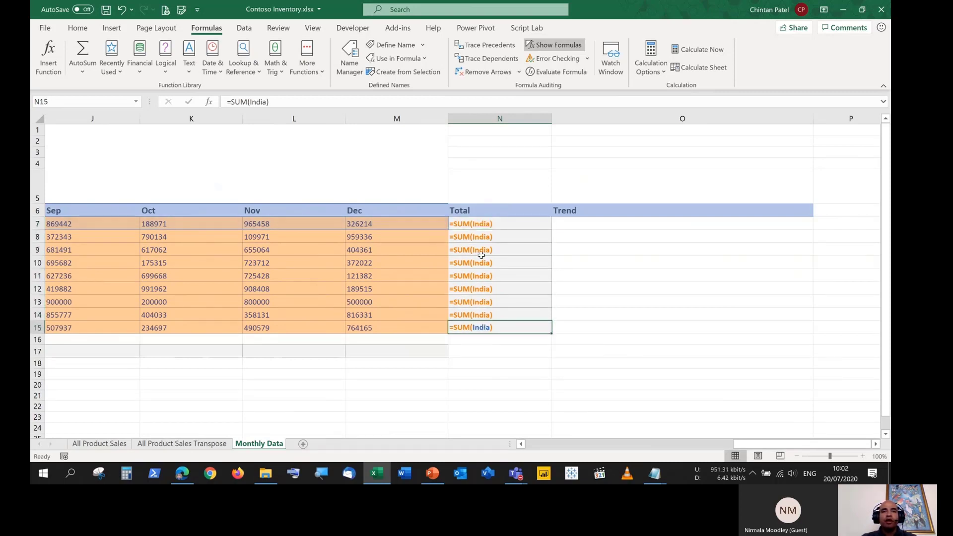
click(470, 223)
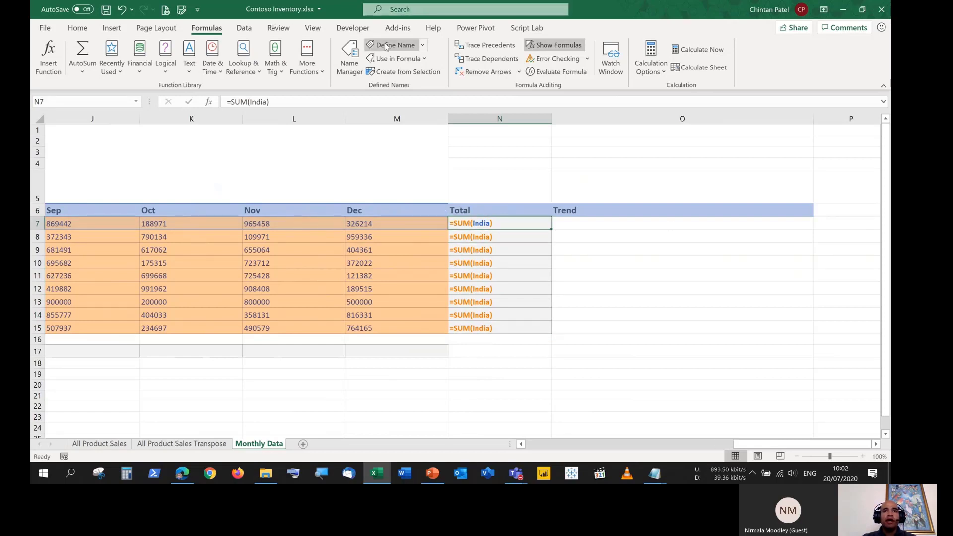
Inspect the range behind the Brazil name in the Name Manager, cancel editing and close the manager
click(349, 61)
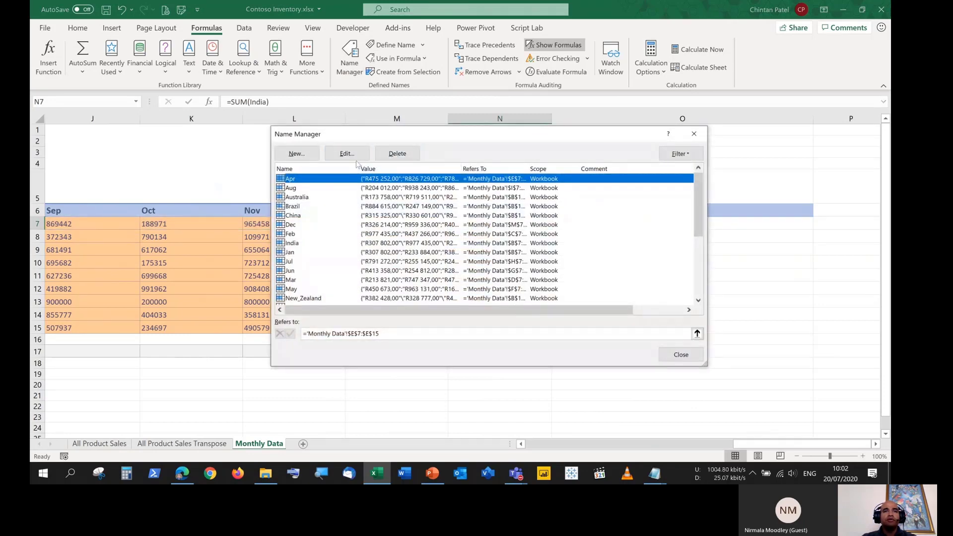
click(366, 233)
click(360, 207)
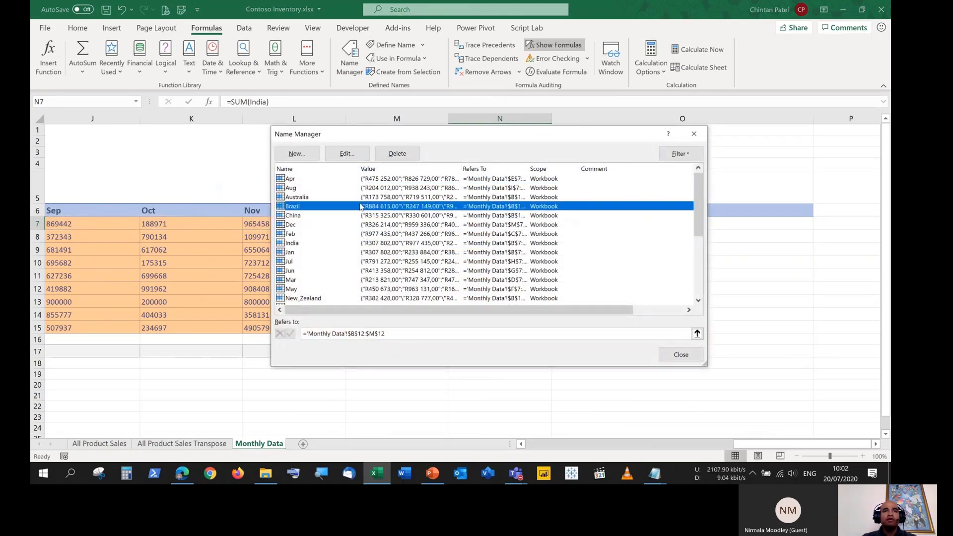
click(347, 153)
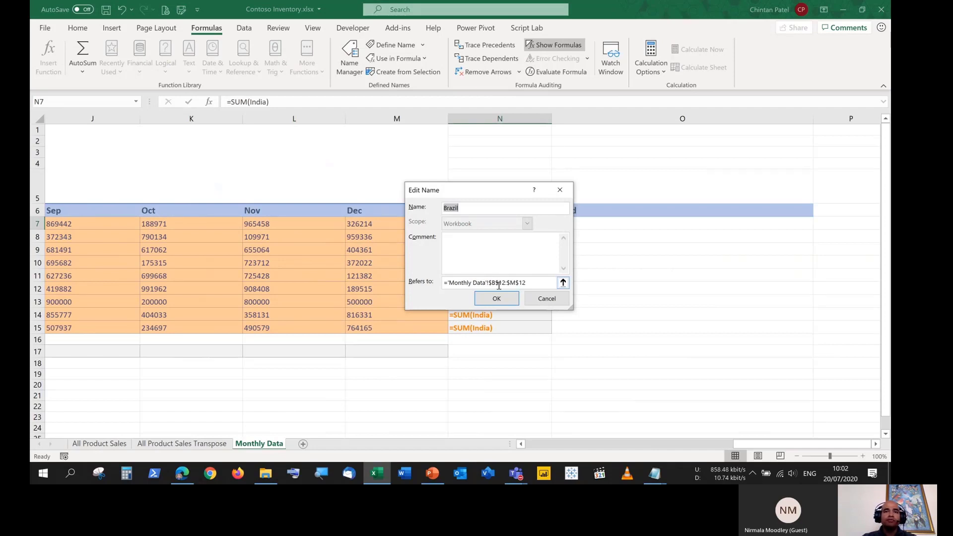
click(558, 298)
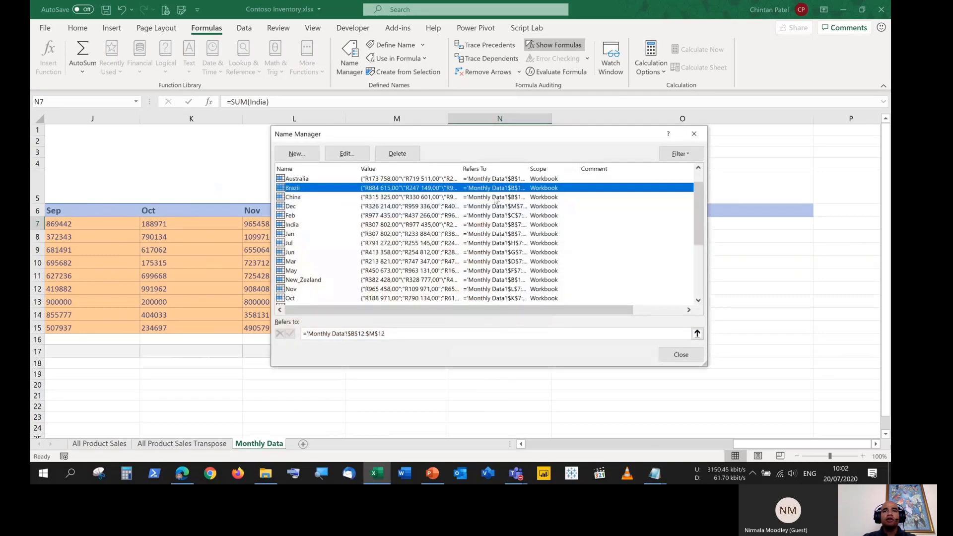
click(681, 355)
Switch the Monthly Data sheet back to displaying values instead of formulas
mouse_move(749, 444)
mouse_down()
mouse_move(526, 441)
mouse_move(749, 450)
mouse_up()
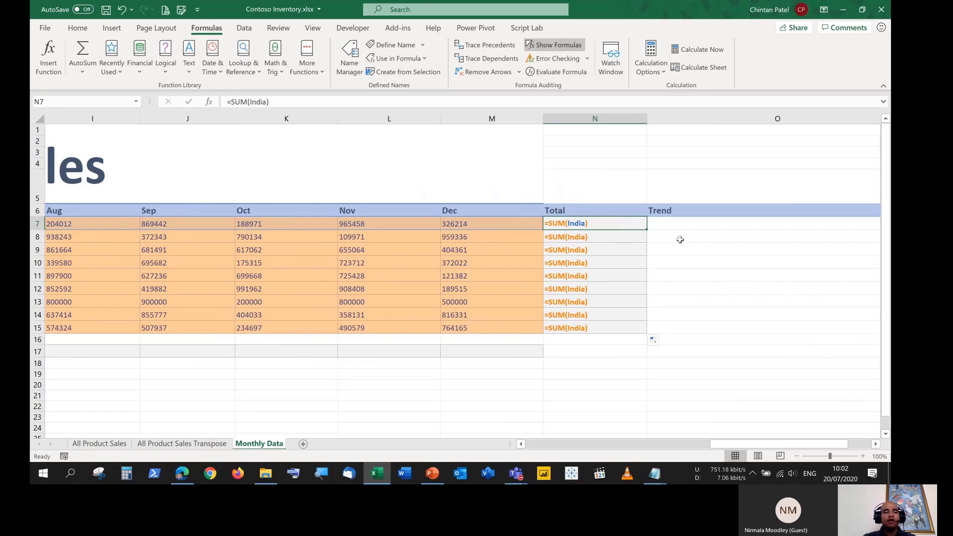
key(ctrl+grave)
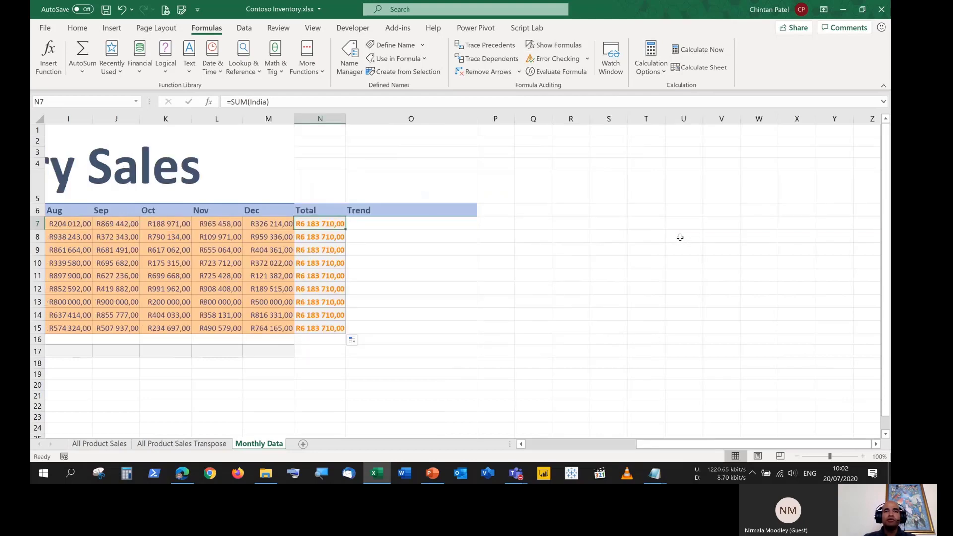
drag(645, 444, 534, 444)
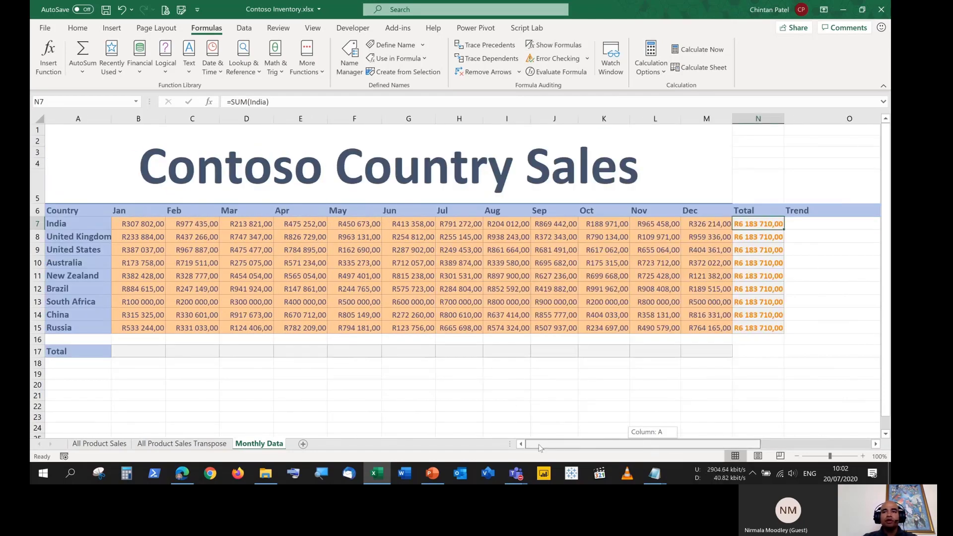
Check the formula behind each country total from N8 to N15 with values displayed
click(766, 237)
click(767, 250)
click(767, 263)
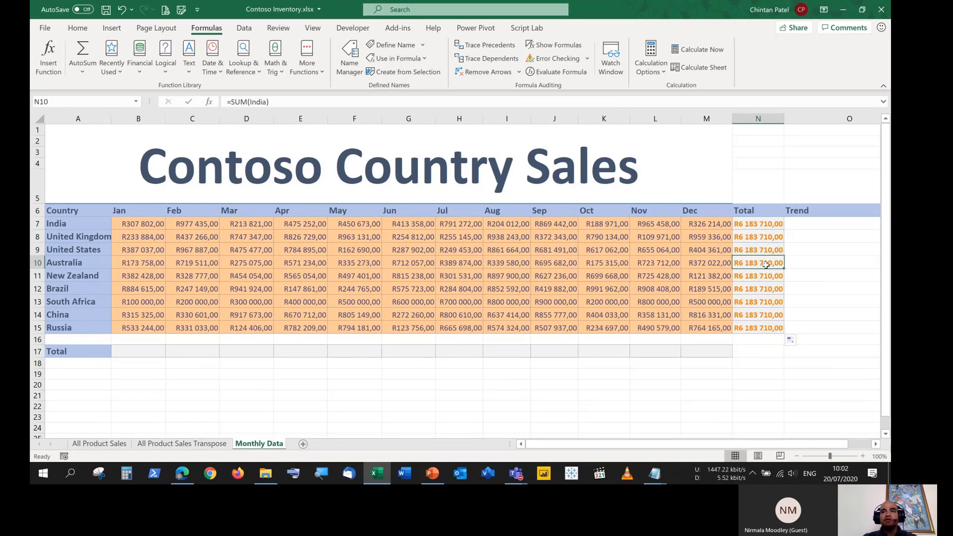
click(767, 276)
click(767, 289)
click(767, 302)
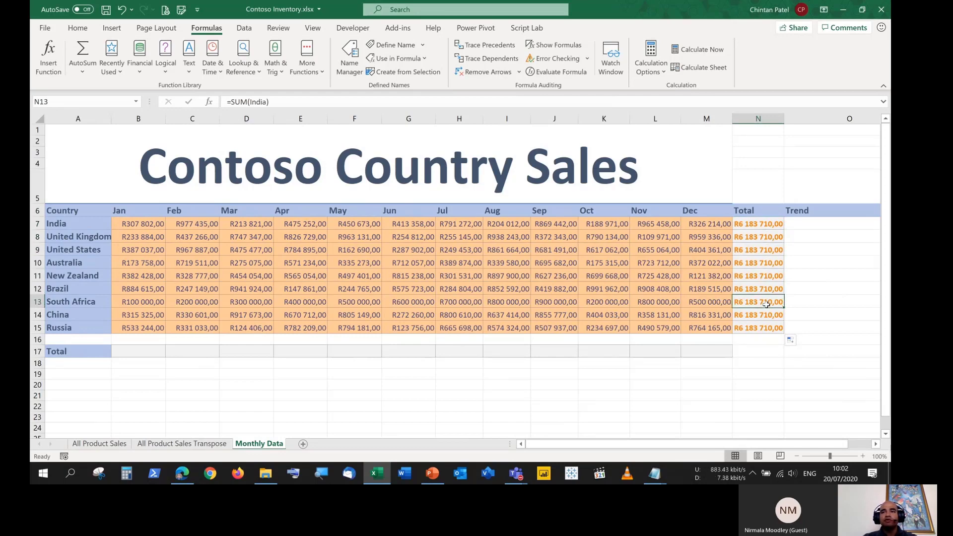
click(767, 315)
click(764, 326)
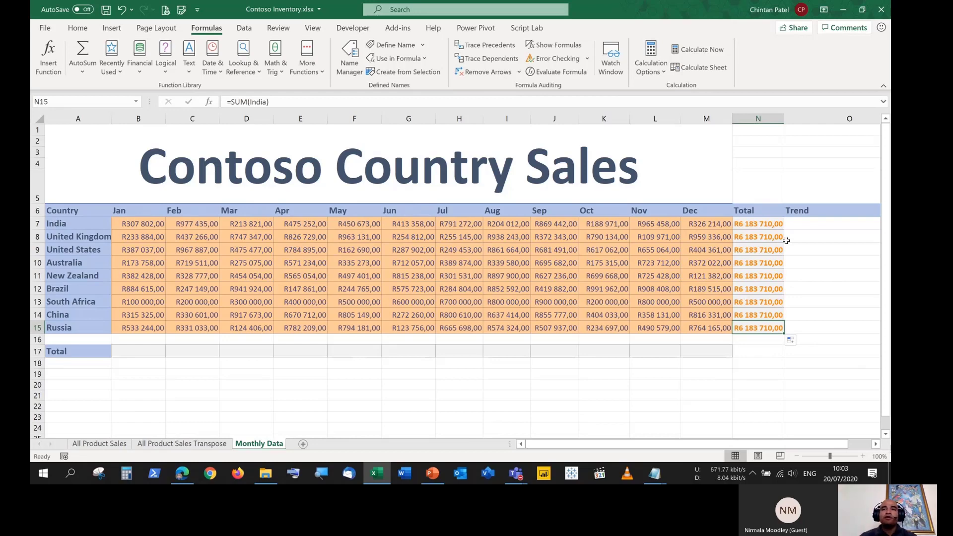
Review the total formulas in N8 to N13 and N7, and select the United States monthly sales in B9:M9
click(771, 237)
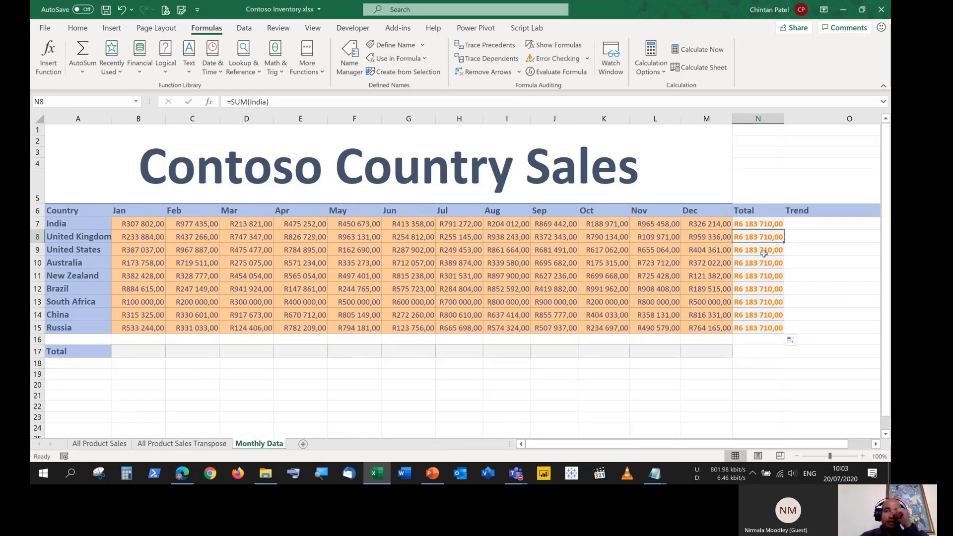
click(767, 251)
click(766, 264)
click(768, 276)
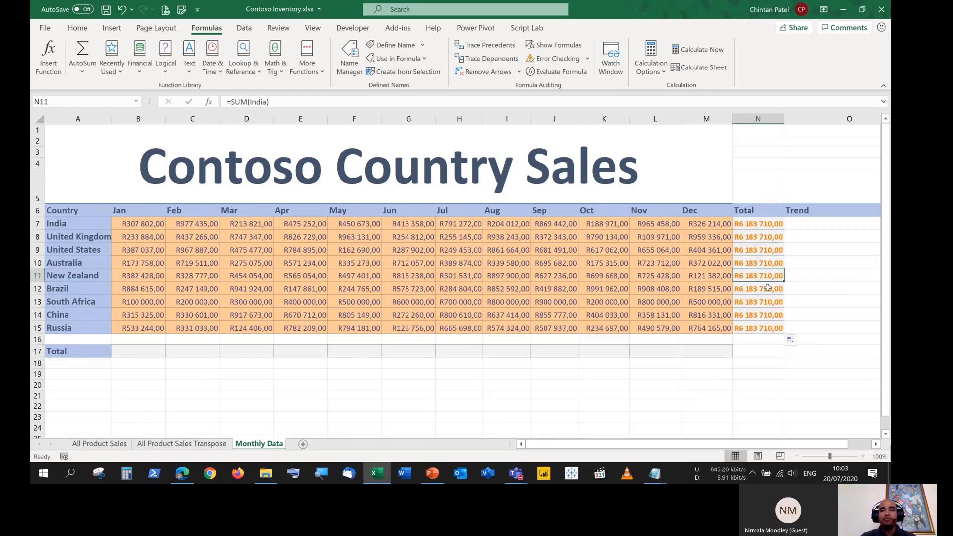
click(768, 290)
click(767, 303)
click(772, 222)
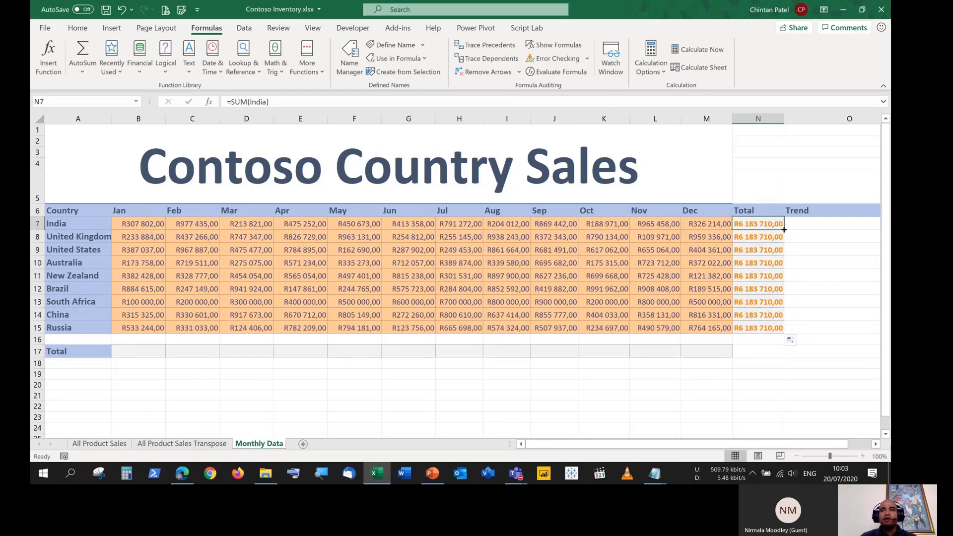
mouse_move(122, 237)
mouse_down()
mouse_move(729, 237)
mouse_move(685, 250)
mouse_move(119, 250)
mouse_up()
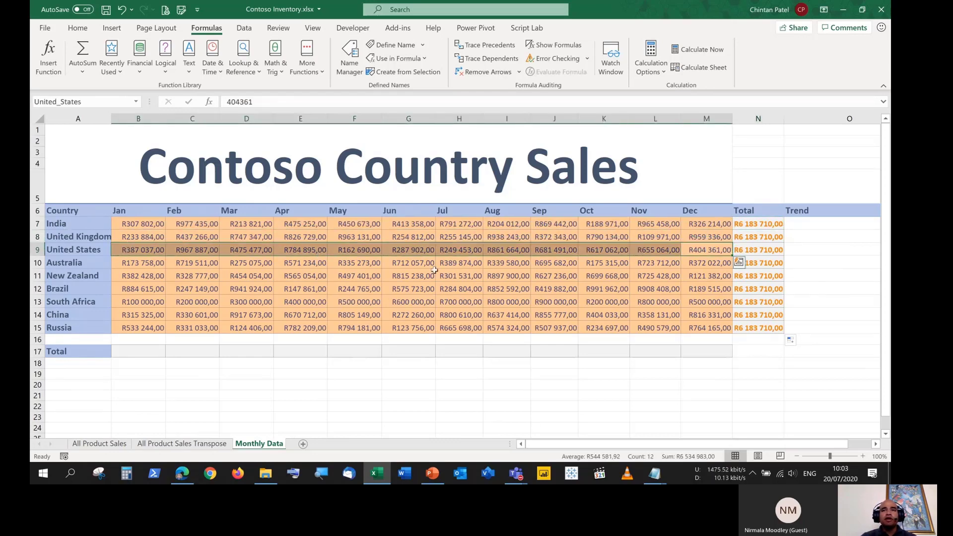
Check the formula behind each country total in N9 to N15
click(772, 249)
click(767, 263)
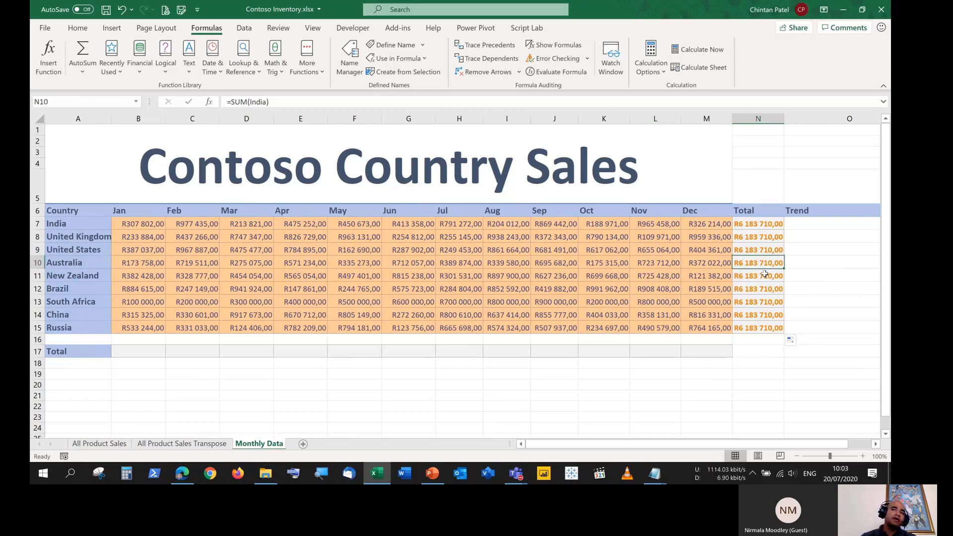
click(765, 276)
click(762, 293)
click(762, 303)
click(764, 316)
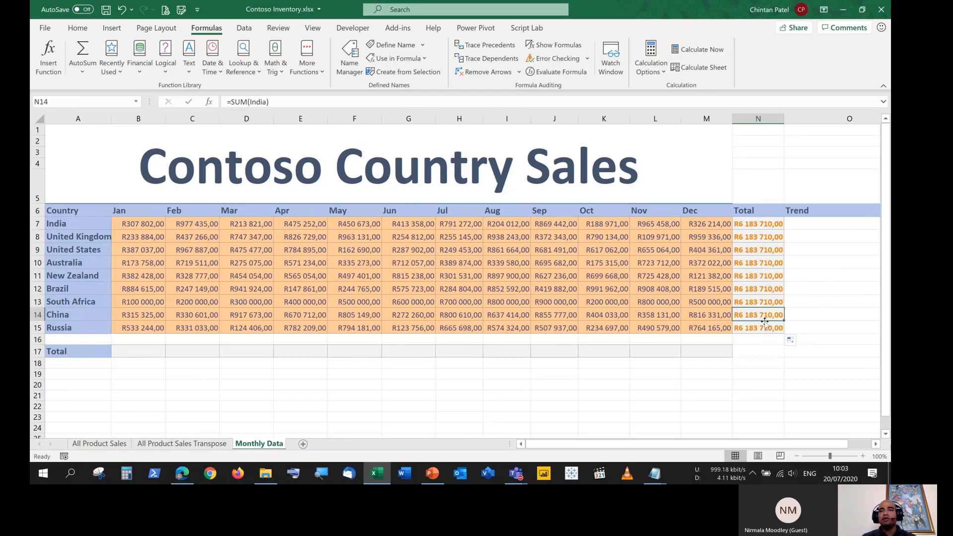
click(763, 327)
Show the sheet's formulas briefly, return to values, and undo the fill of the India total formula into N8:N15
key(ctrl+grave)
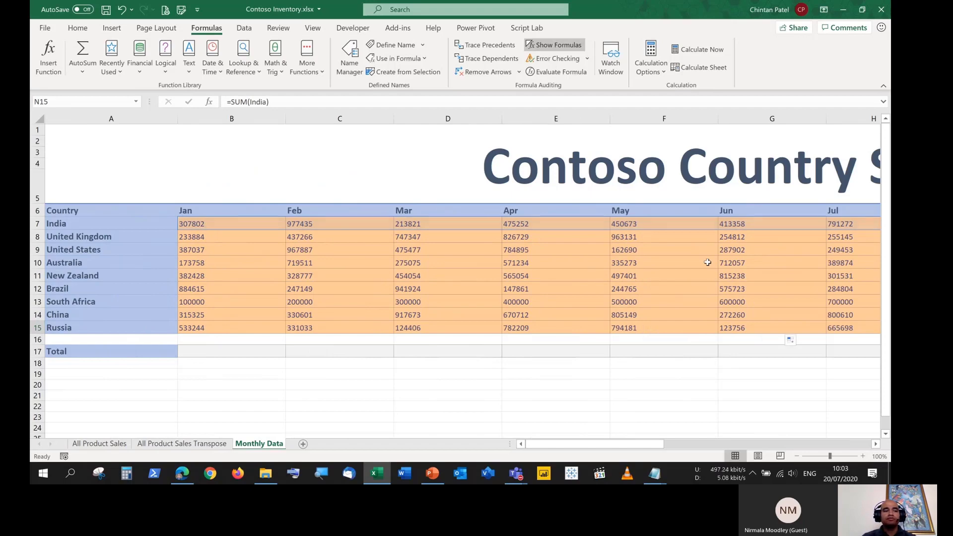
key(ctrl+grave)
key(ctrl+Up)
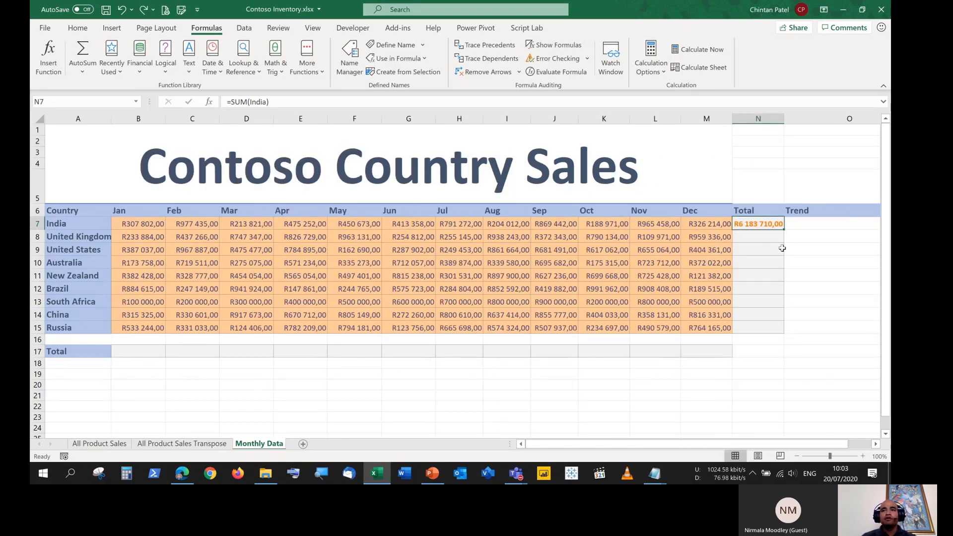
Total the United Kingdom sales in N8 with =SUM(United_Kingdom), picking the range name from the formula suggestions
click(768, 238)
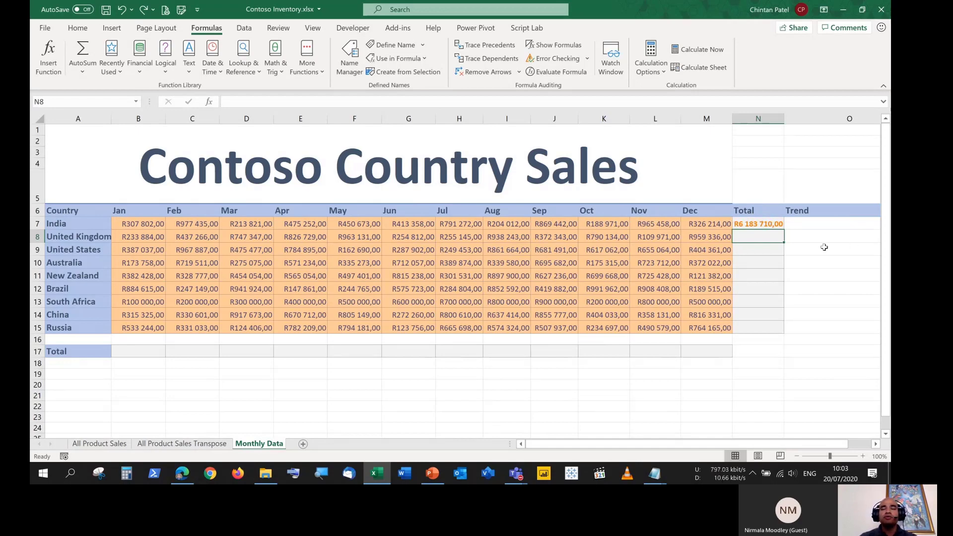
text(=SUM()
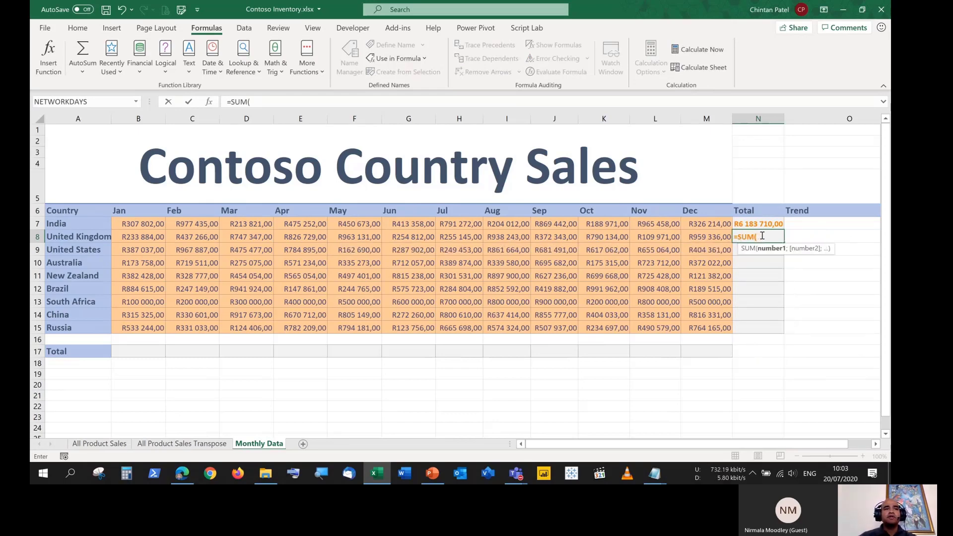
text(u)
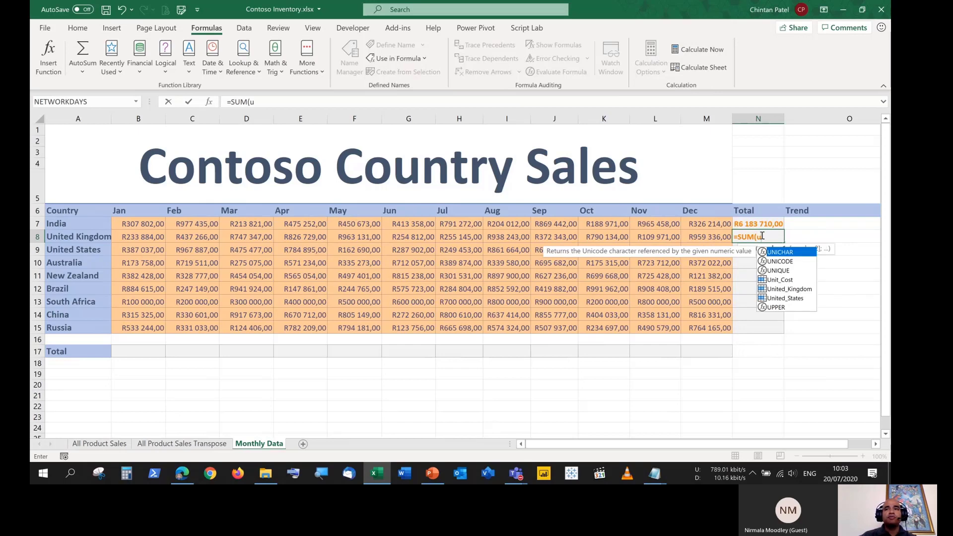
text(ni)
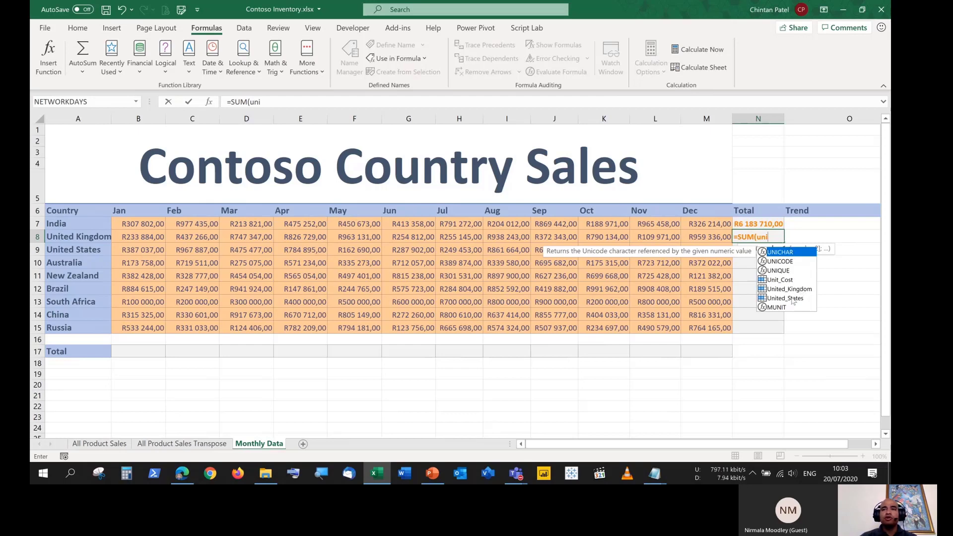
key(Down)
key(Down)
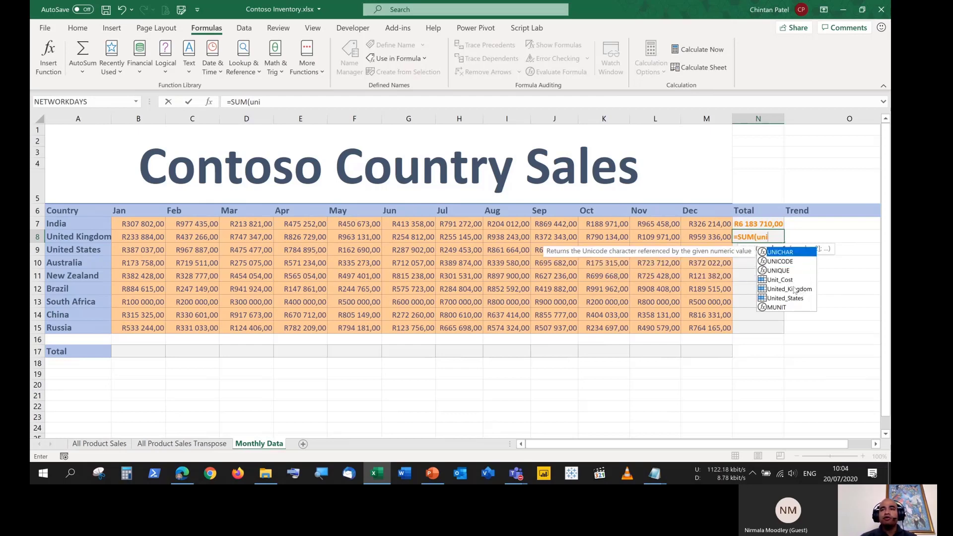
key(Down)
key(Down)
key(Down)
key(Up)
key(Up)
key(Up)
key(Up)
key(Down)
key(Down)
key(Down)
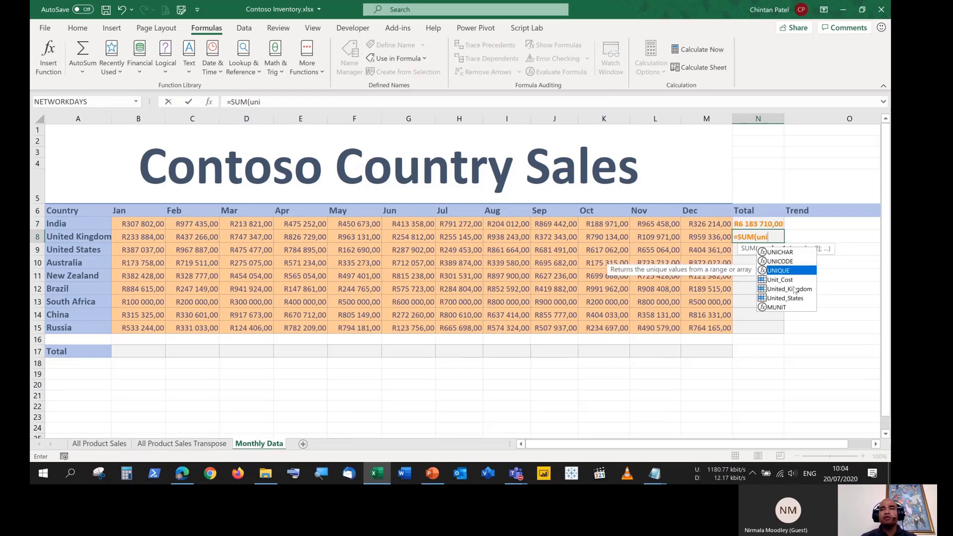
key(Down)
key(Up)
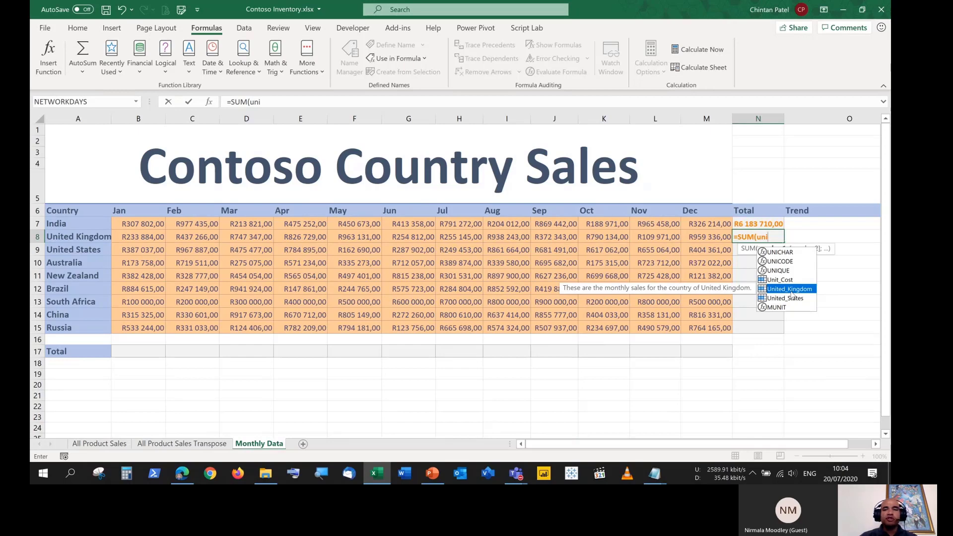
key(Tab)
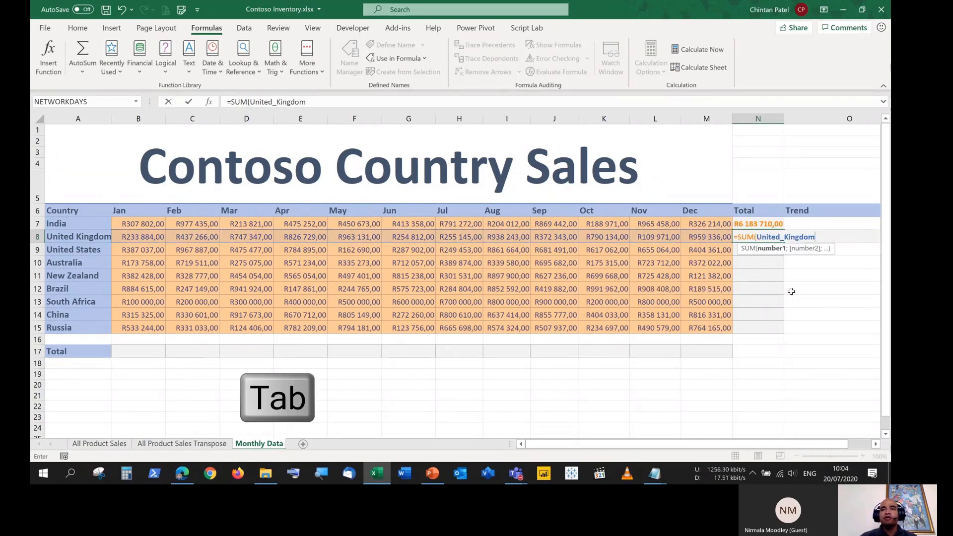
text())
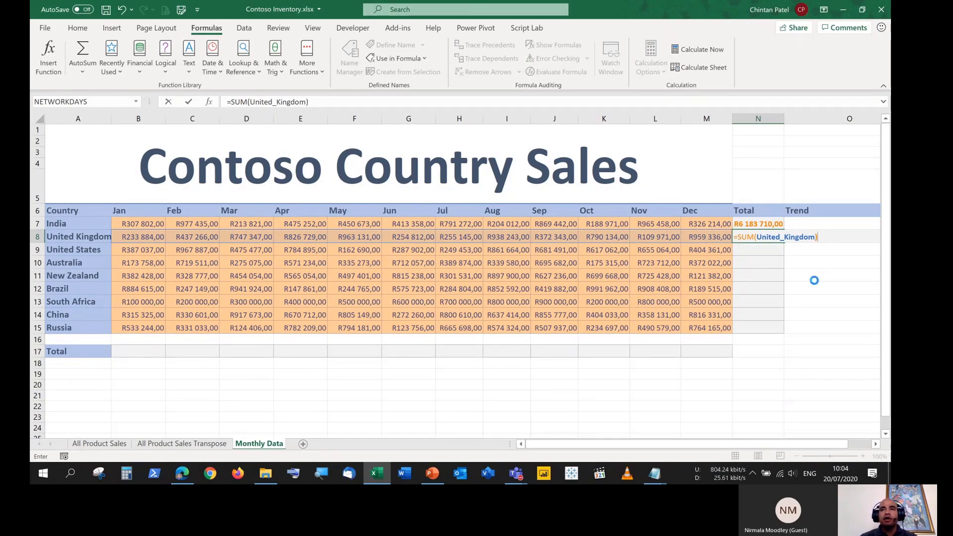
key(Return)
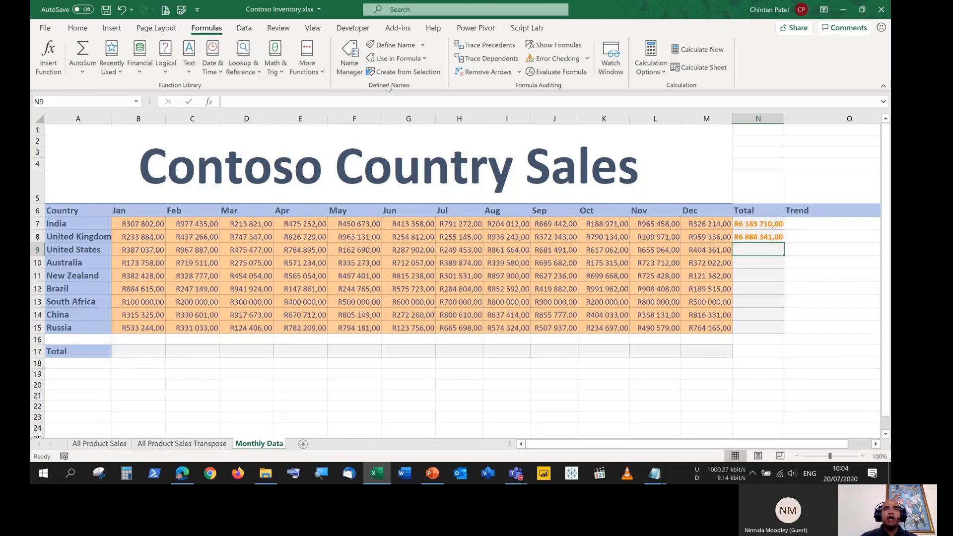
Look through the defined names offered for use in formulas, then close the list without inserting one
click(428, 60)
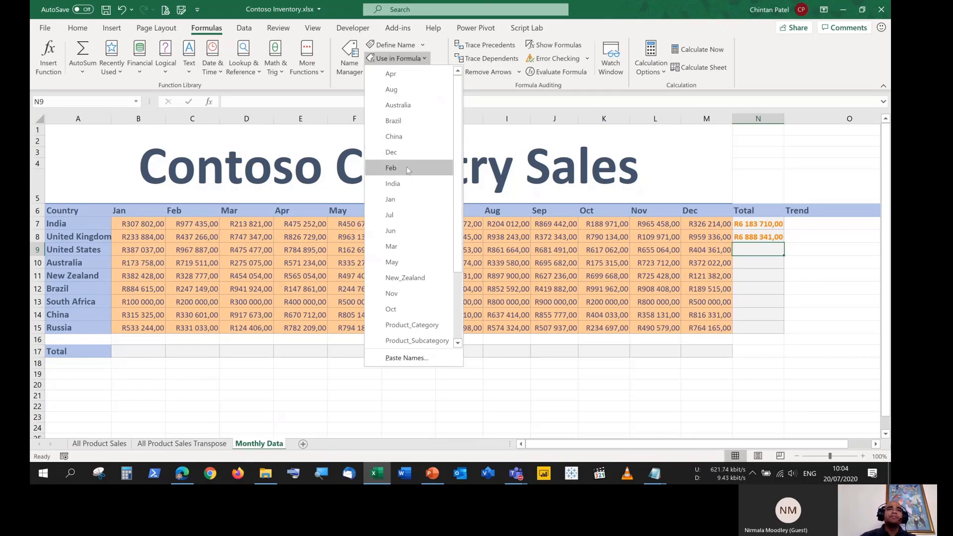
scroll(421, 209, down, 2)
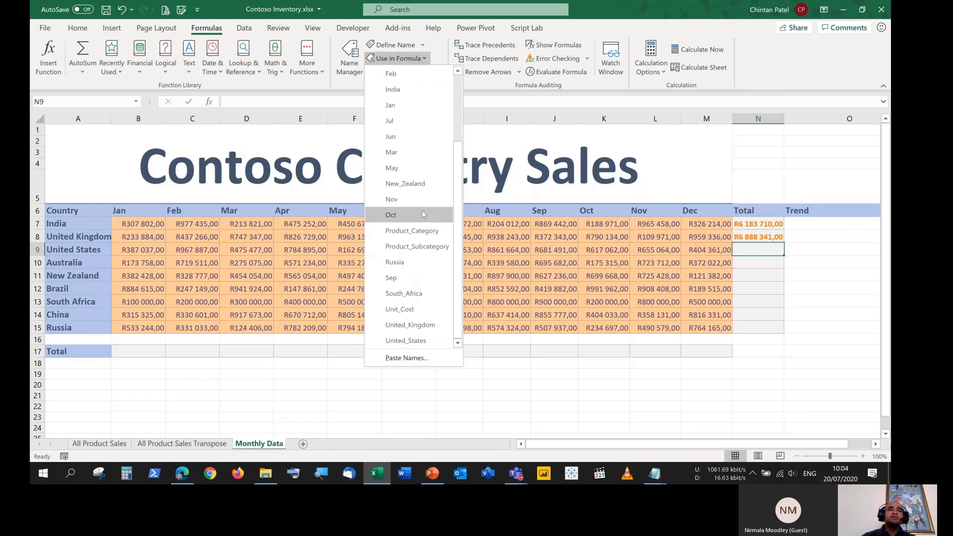
scroll(422, 210, up, 2)
scroll(424, 201, down, 2)
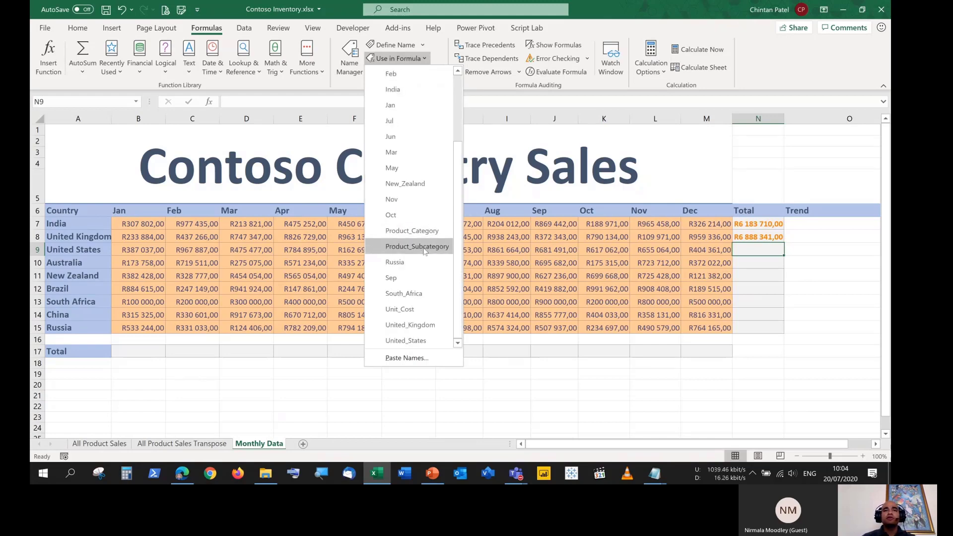
scroll(418, 291, up, 2)
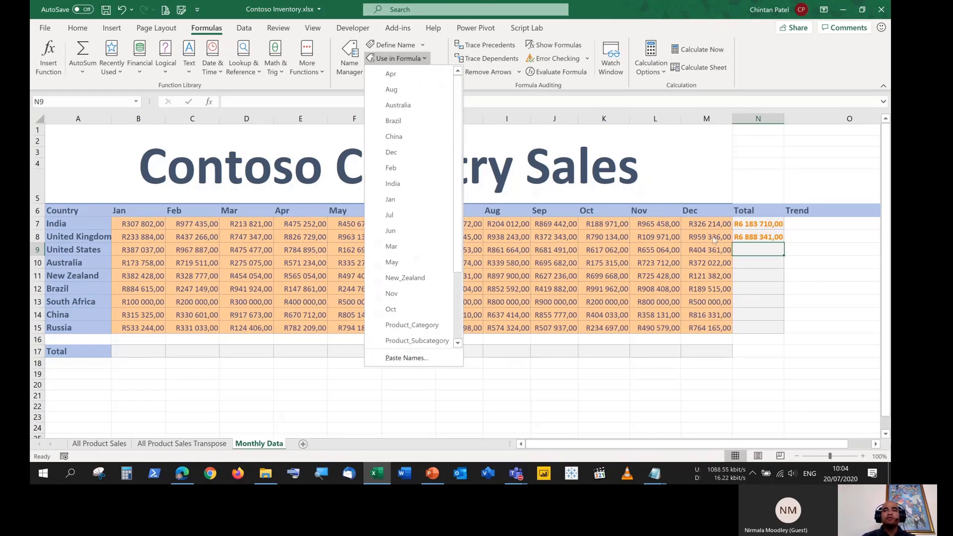
click(752, 249)
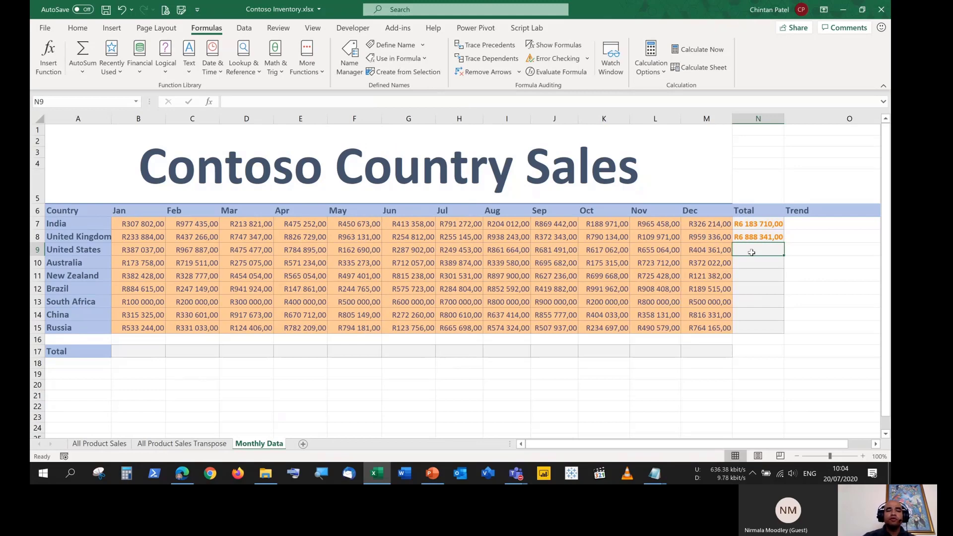
Total the United States sales in N9 with =SUM(United_States), inserting the name through Use in Formula
text(=SUM()
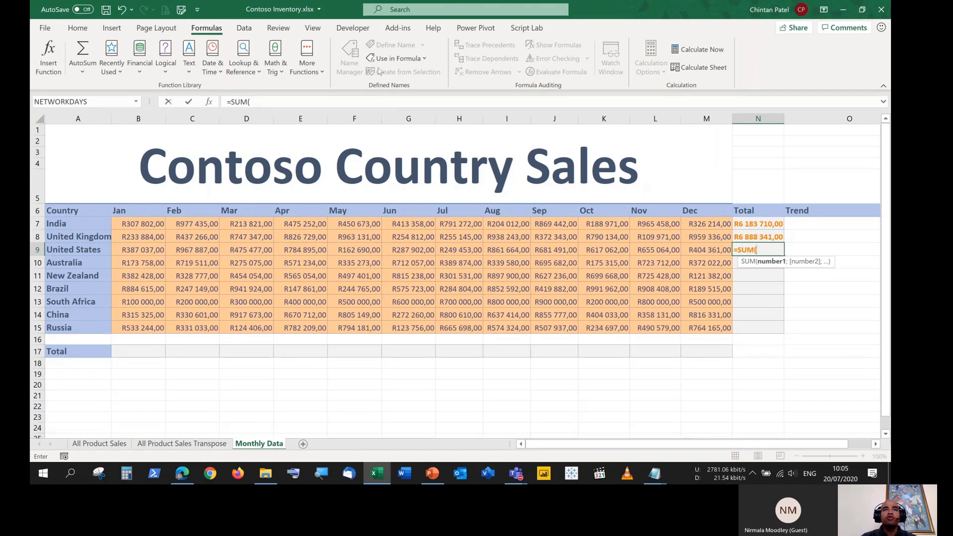
click(419, 60)
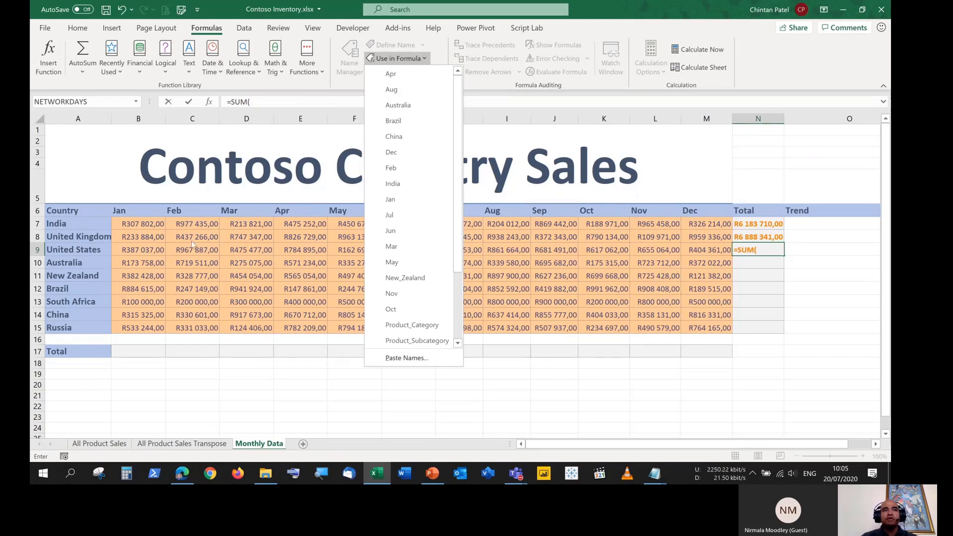
scroll(407, 231, down, 2)
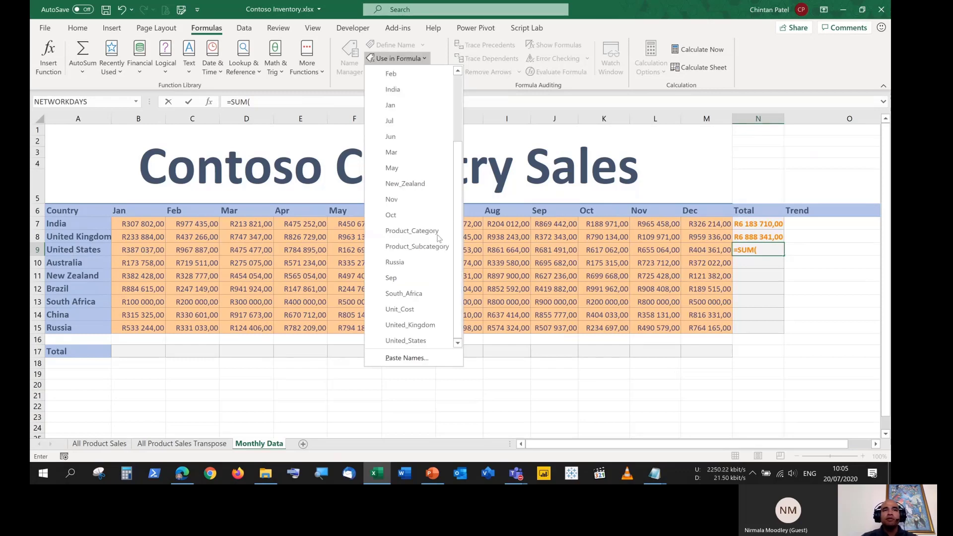
click(406, 341)
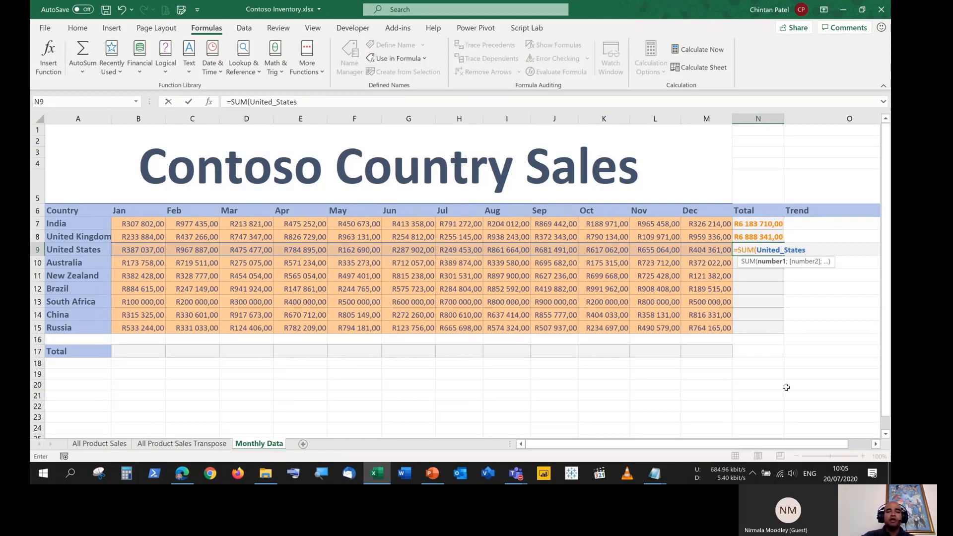
text())
key(Return)
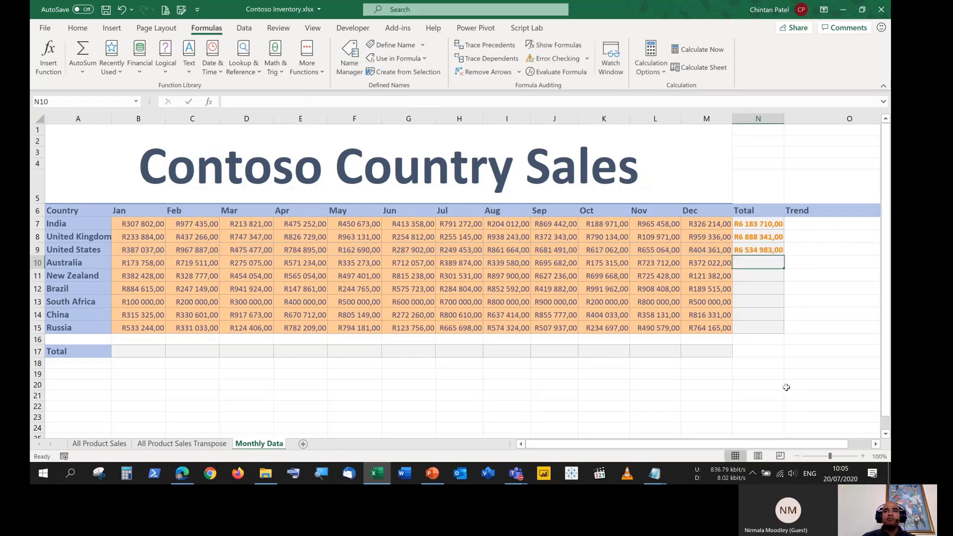
Review the United States total formula in N9, the cells N10 and N11 below it, and the India formula in N7
click(752, 253)
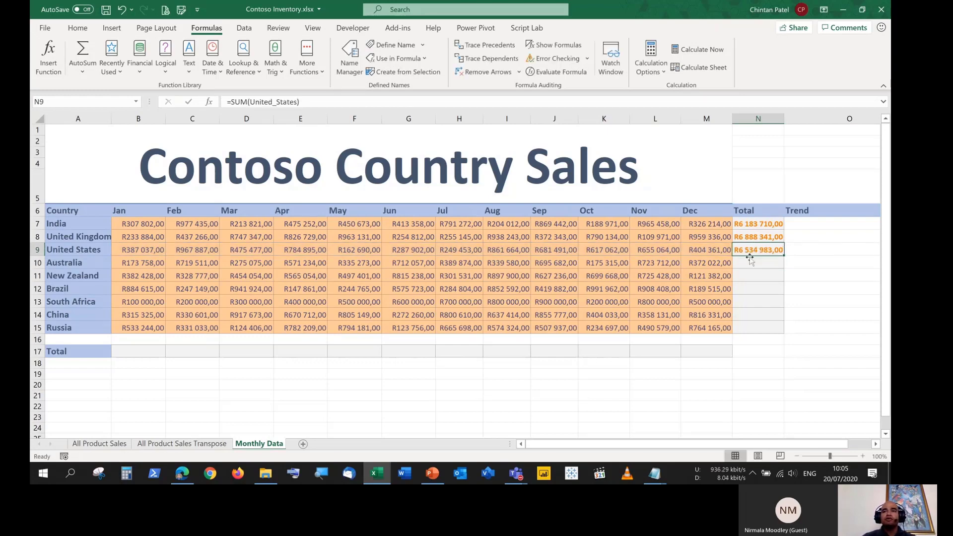
click(751, 264)
click(753, 275)
click(754, 251)
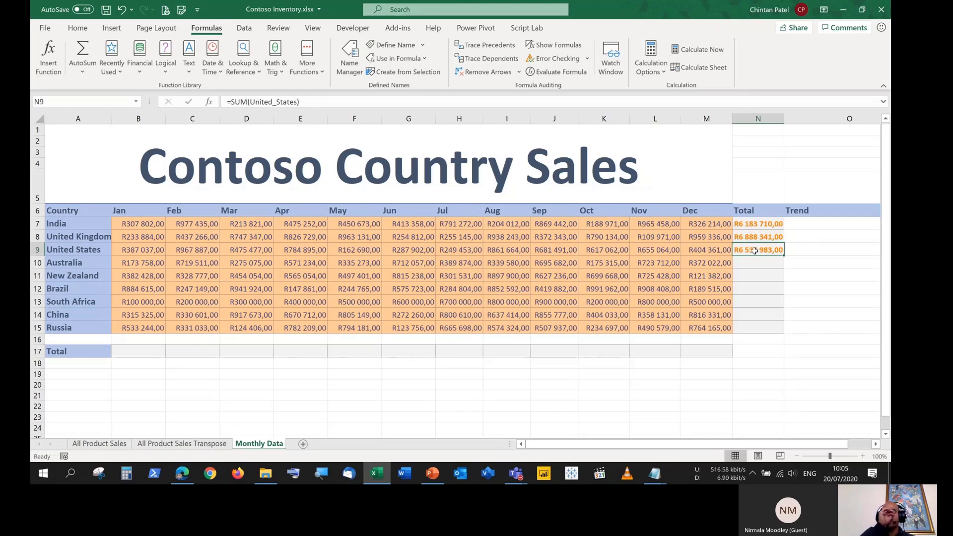
click(768, 223)
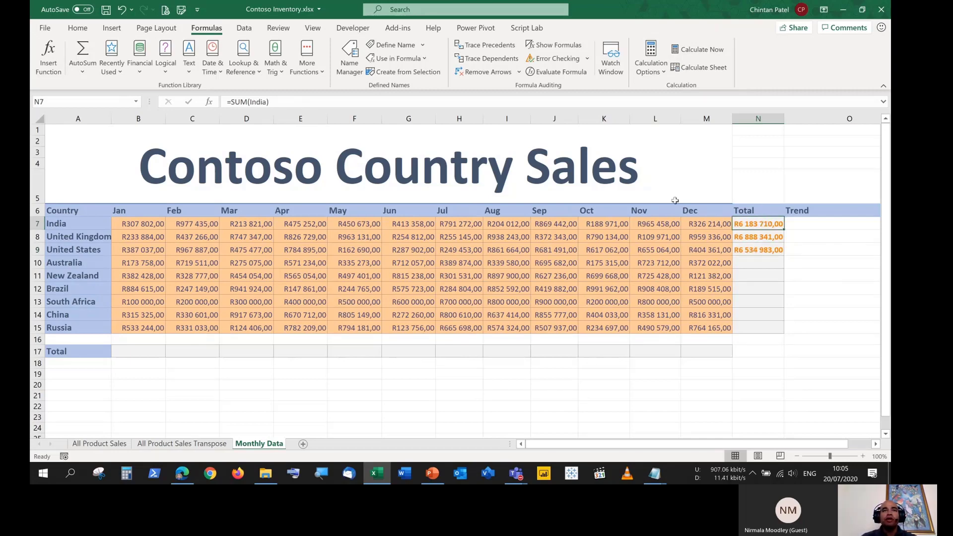
View the available AutoSum functions without applying one, and check the total formulas in N8 and N9
click(97, 71)
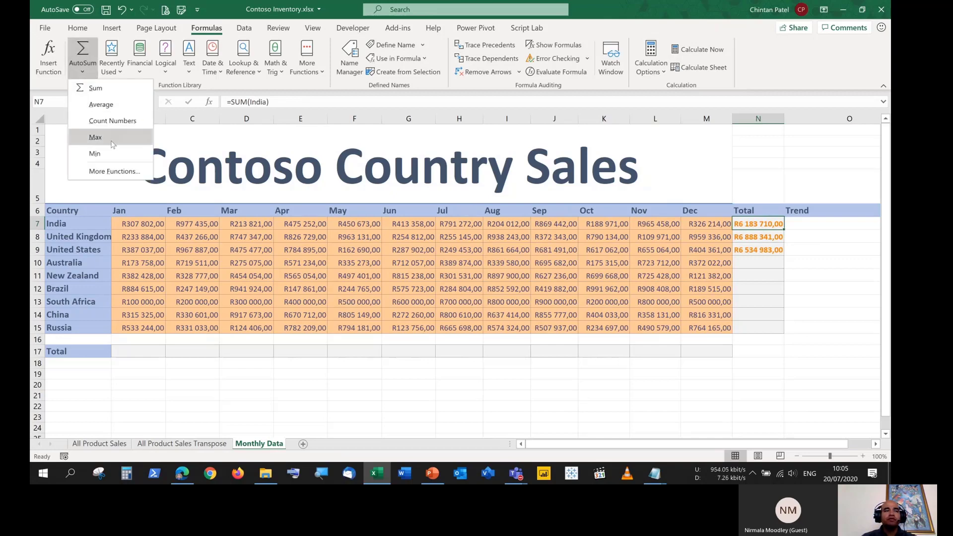
key(Escape)
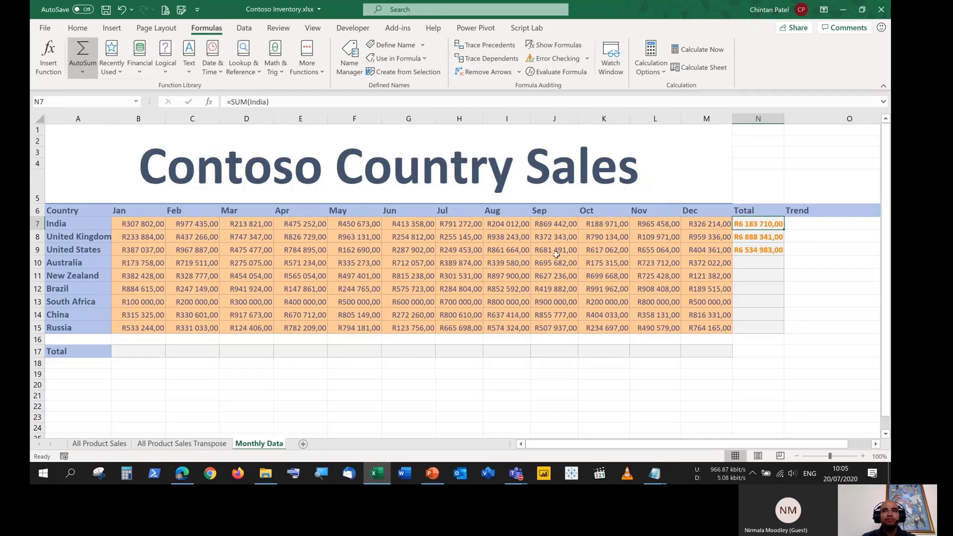
click(772, 239)
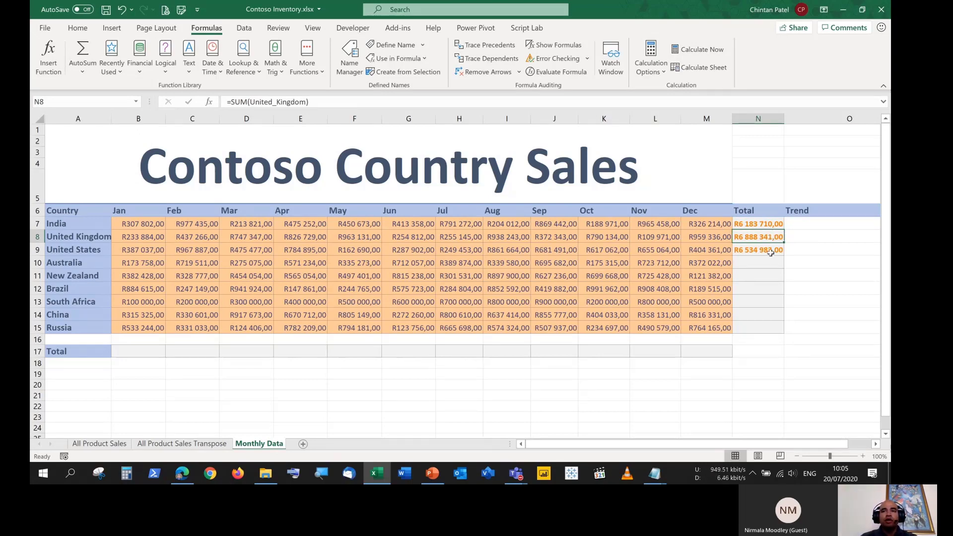
click(770, 249)
View the defined names offered by Use in Formula, and compare them with the Name Box list from N10
click(424, 58)
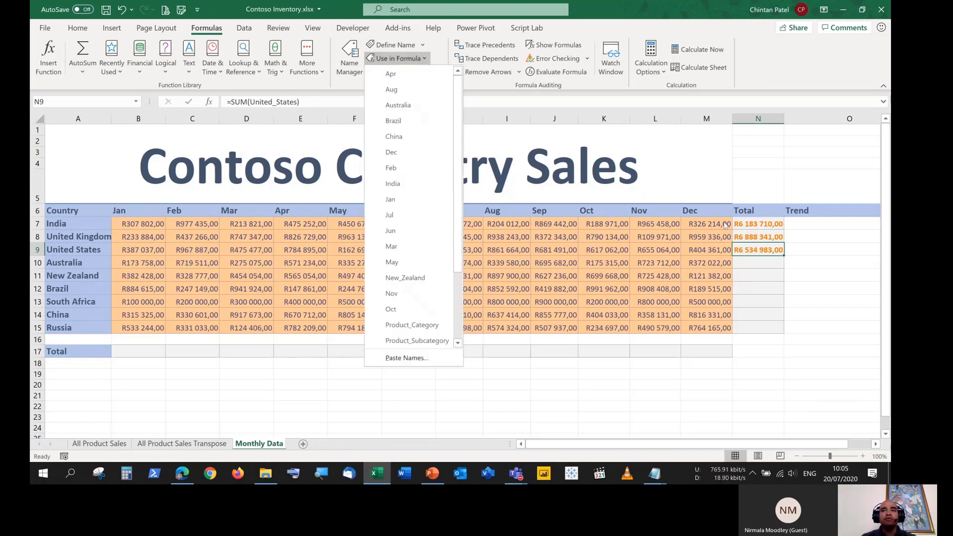
click(769, 263)
click(762, 262)
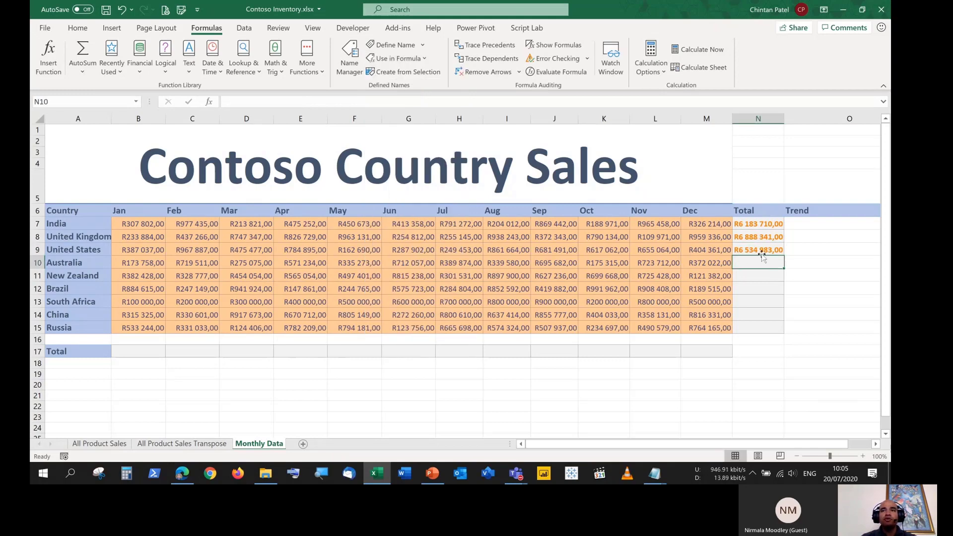
click(136, 101)
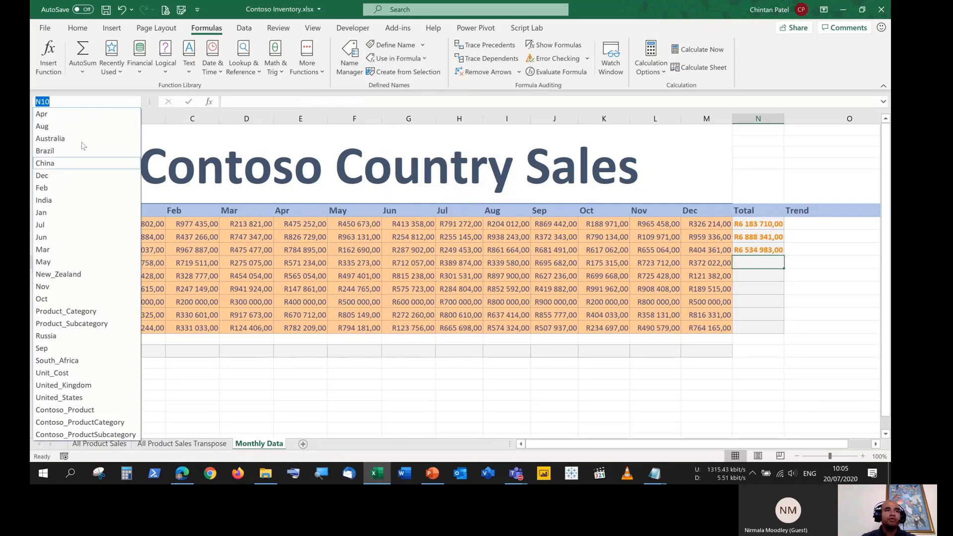
click(763, 261)
text(=SUM()
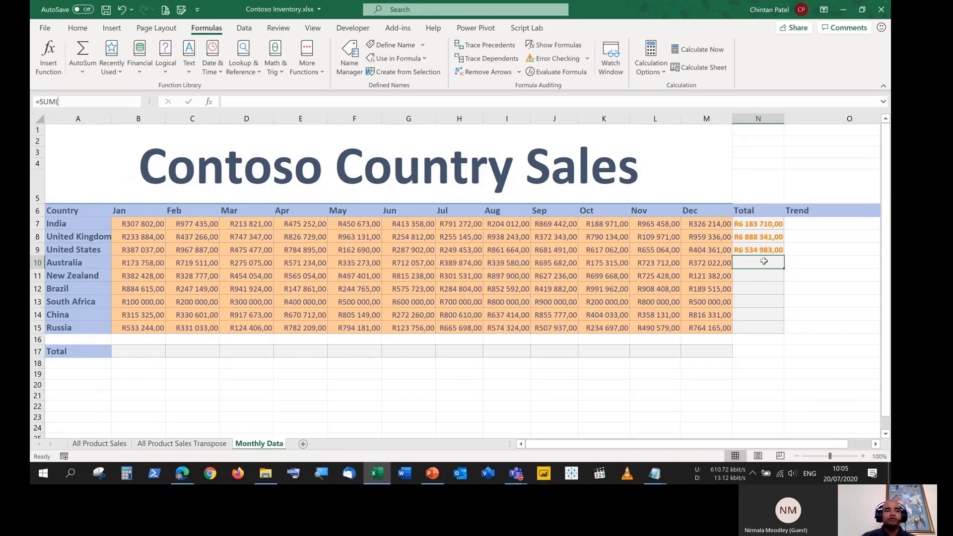
key(Escape)
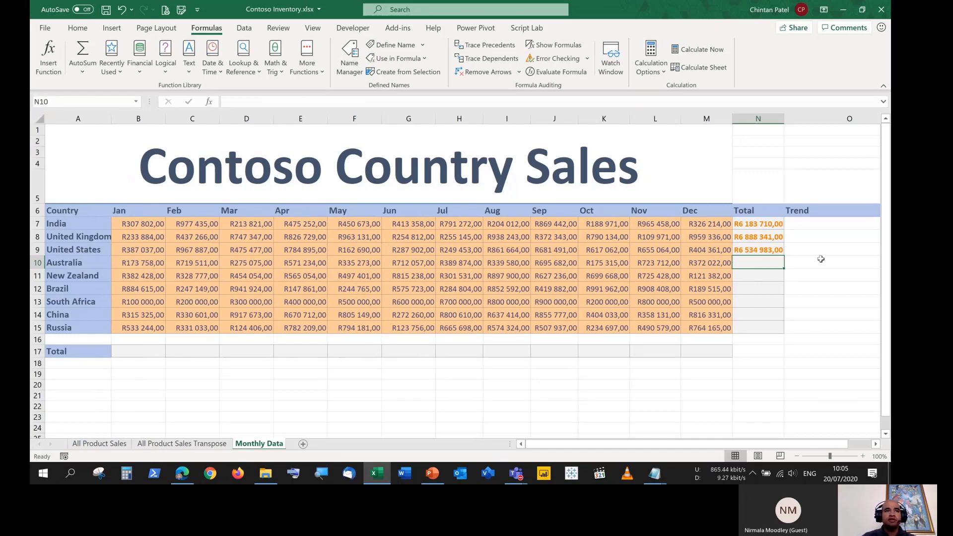
Start a SUM formula in N10, compare the Name Box list with the names offered by Use in Formula, and cancel the entry
text(=SUM()
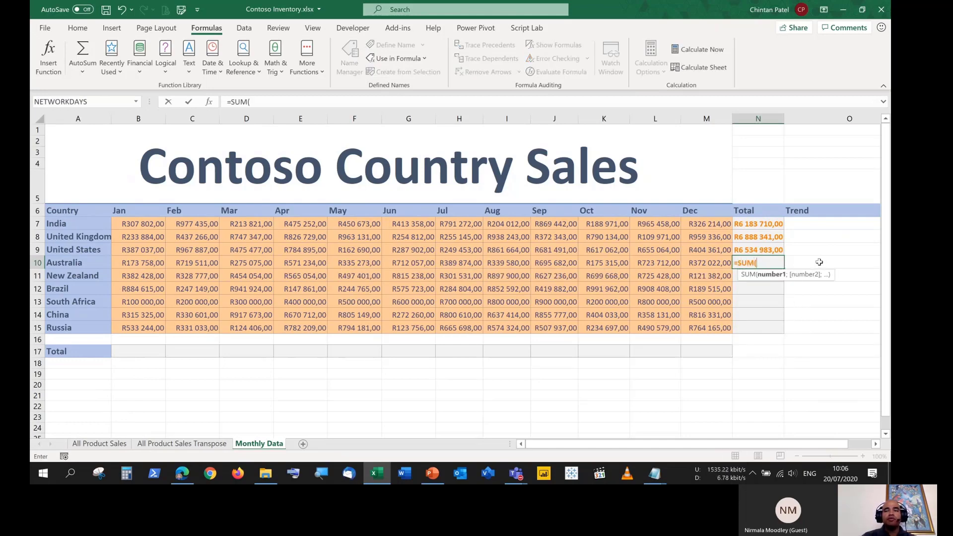
click(135, 101)
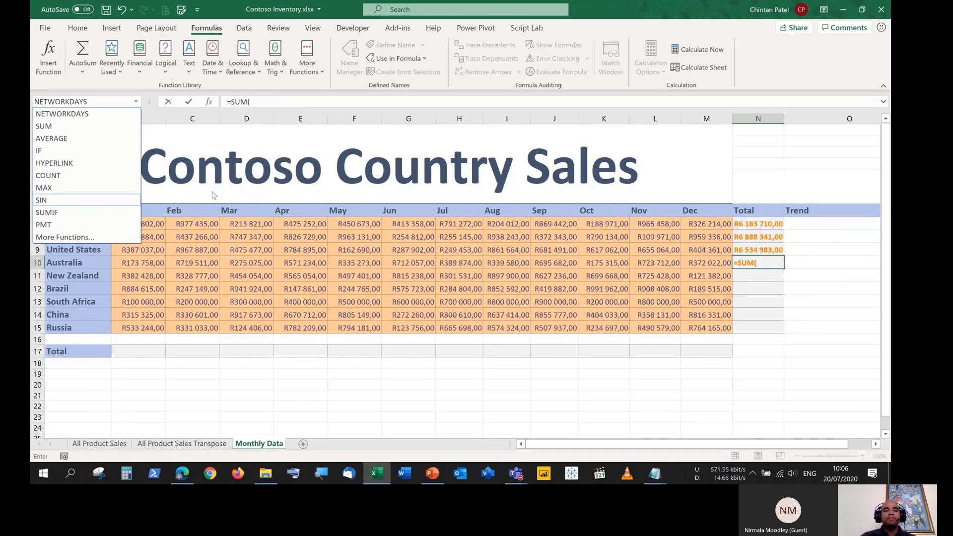
click(744, 47)
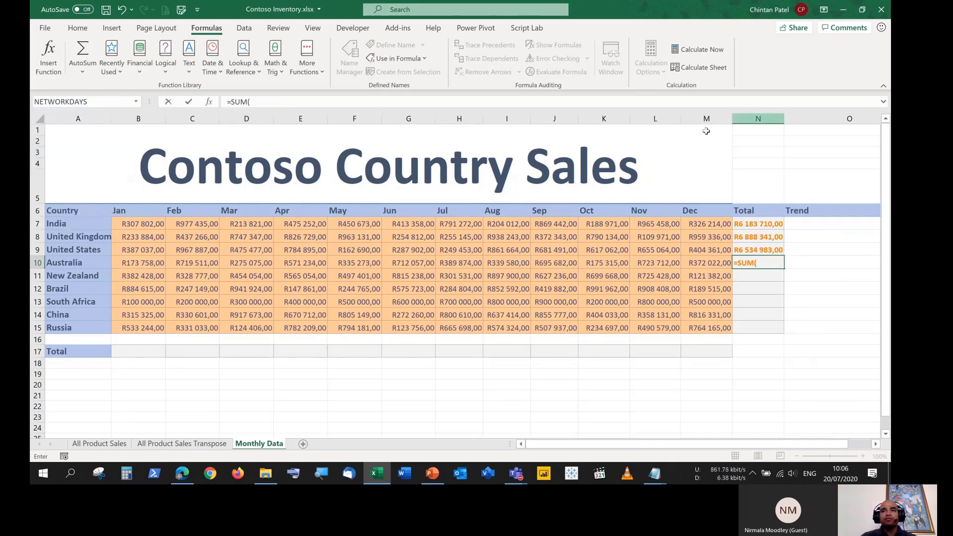
click(399, 58)
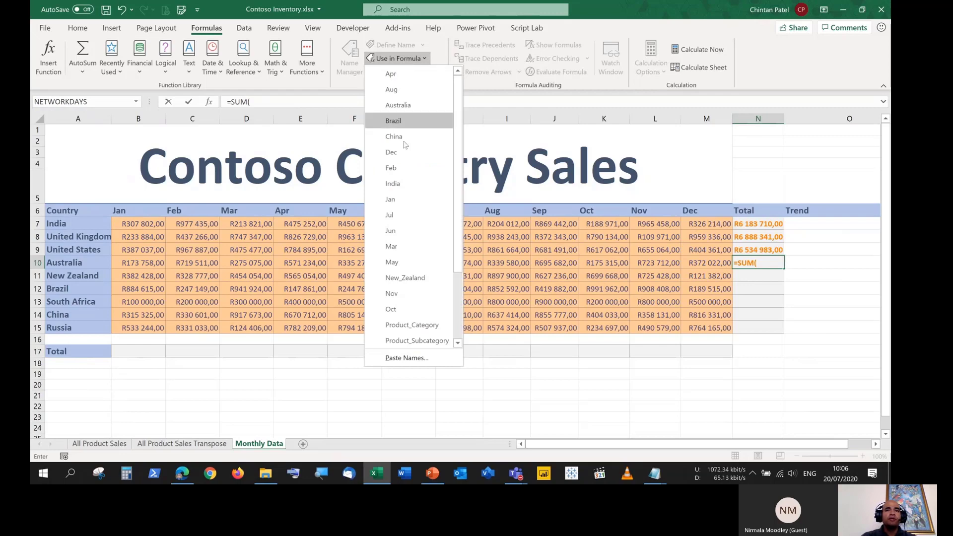
click(773, 264)
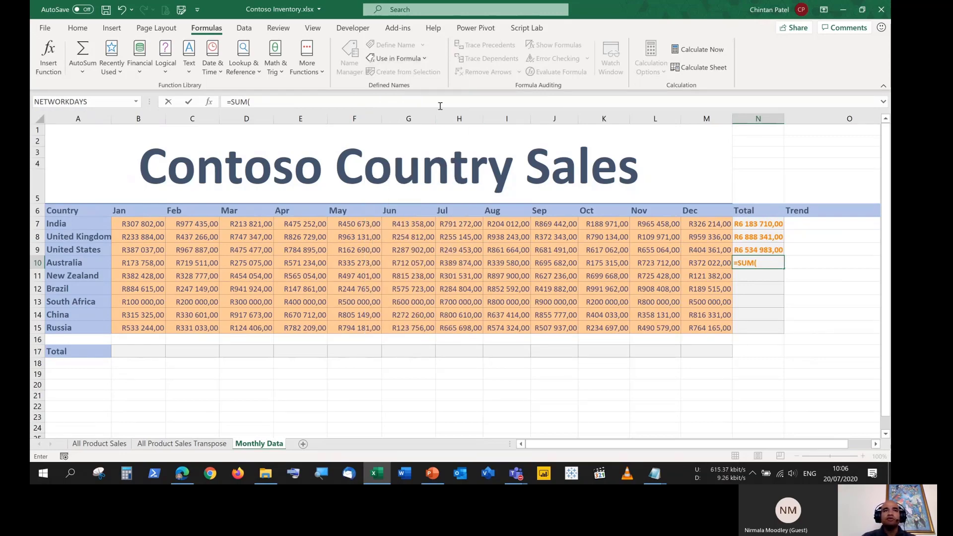
key(Escape)
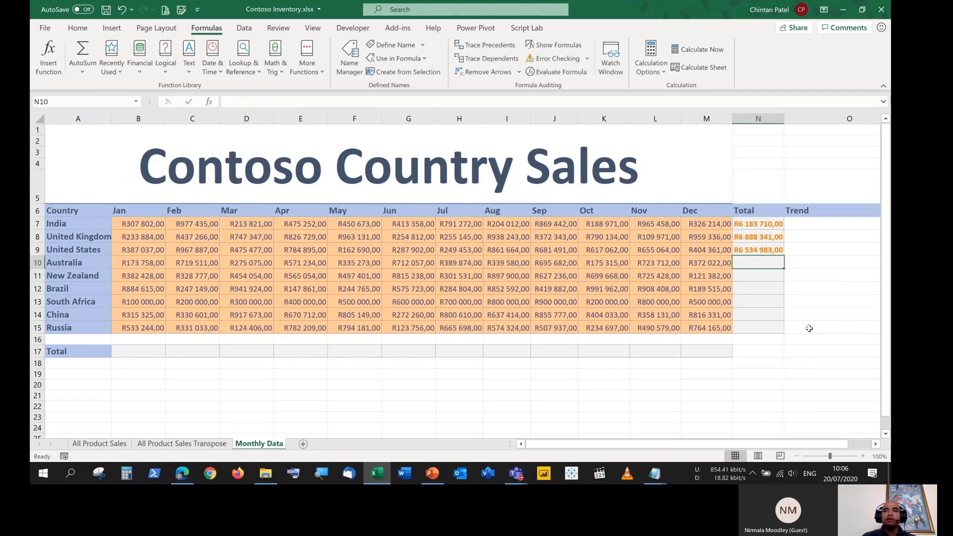
Examine the empty cells that need totals, from N15 in the Total column to B17 through G17 in the Total row
click(800, 279)
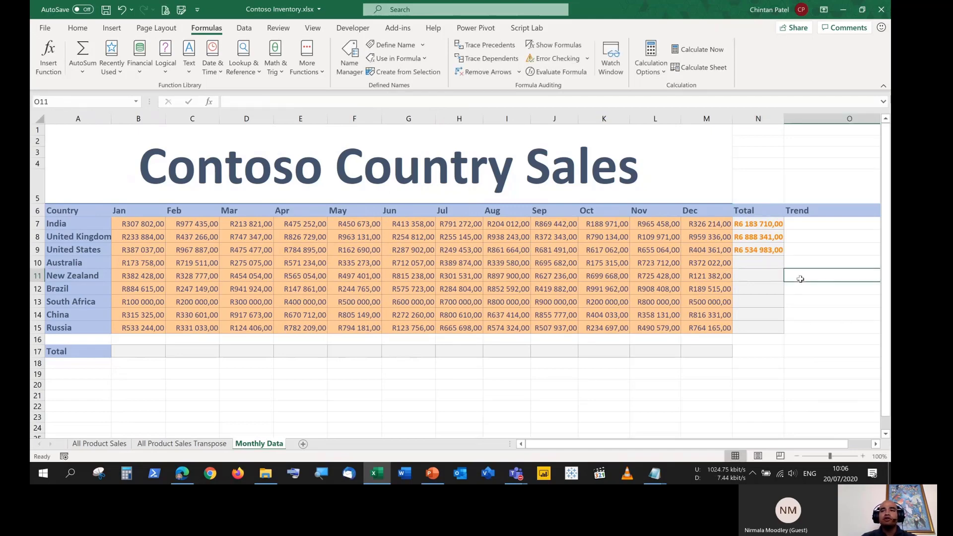
click(755, 328)
click(154, 353)
click(194, 354)
click(258, 351)
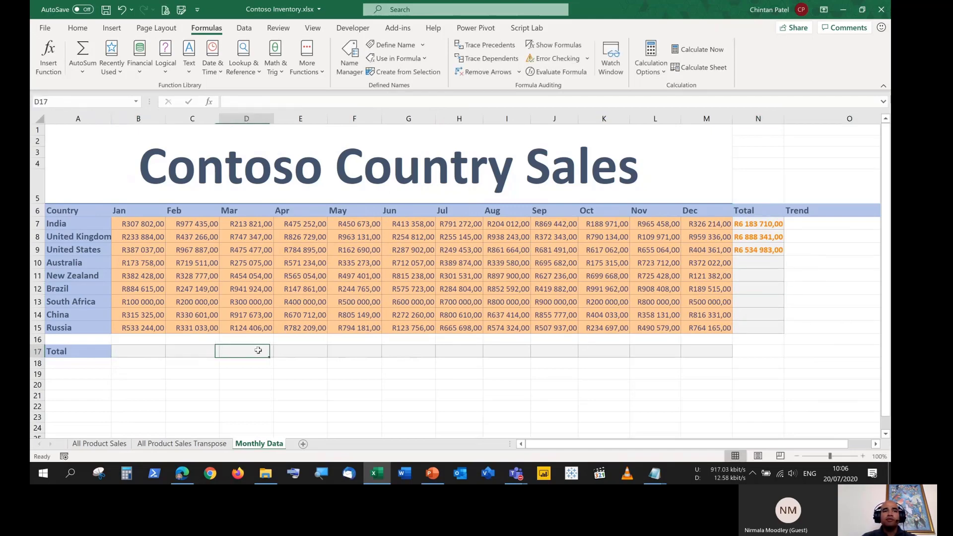
click(312, 352)
click(363, 352)
click(407, 352)
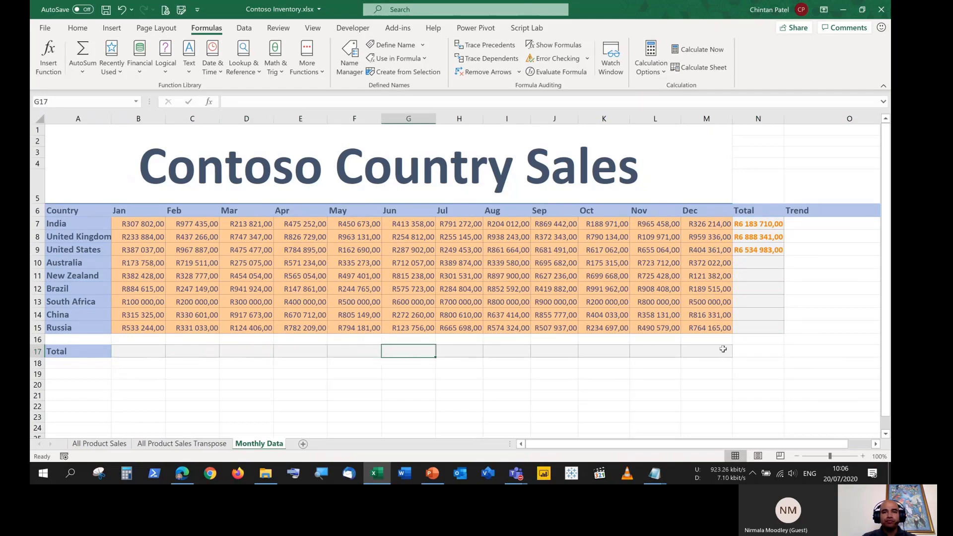
Review the total formulas for India, United Kingdom and United States in N7 to N9, and the empty Australia total cell
click(754, 163)
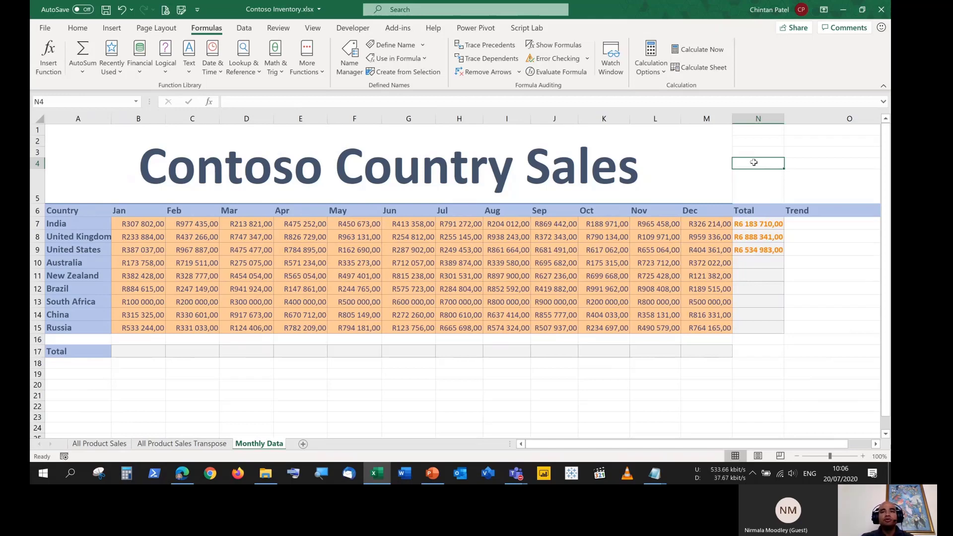
click(744, 223)
click(749, 236)
click(748, 250)
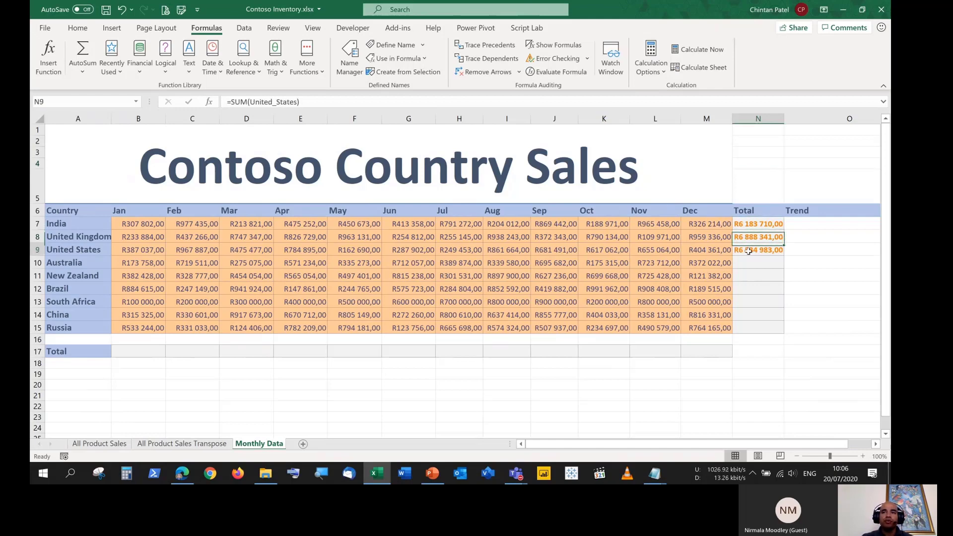
click(754, 263)
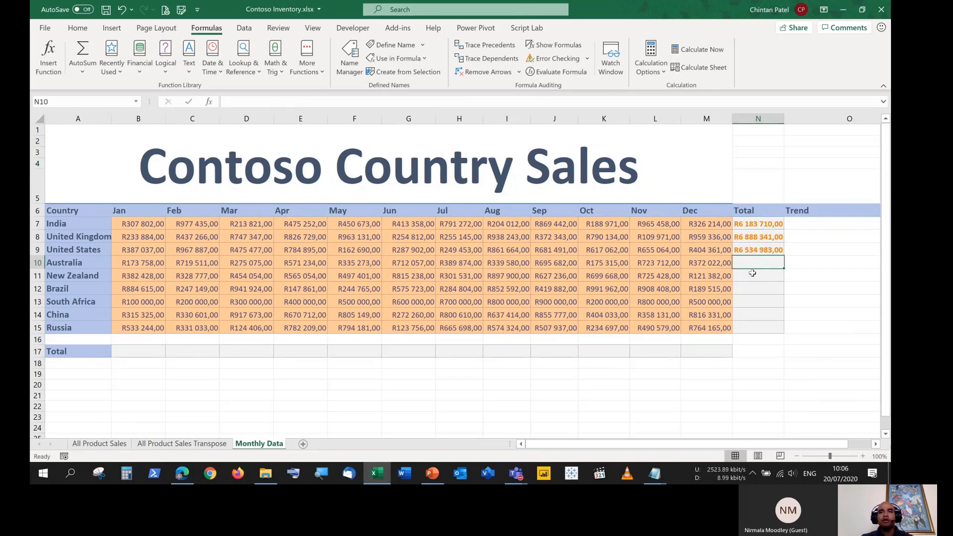
View the workbook's defined names in the Name Box list and in the Name Manager without changing any
click(136, 102)
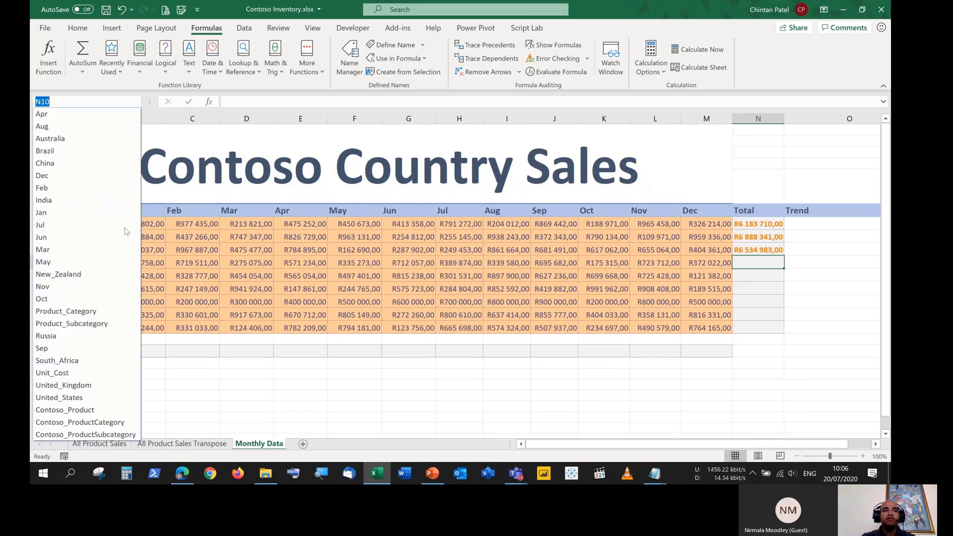
click(223, 203)
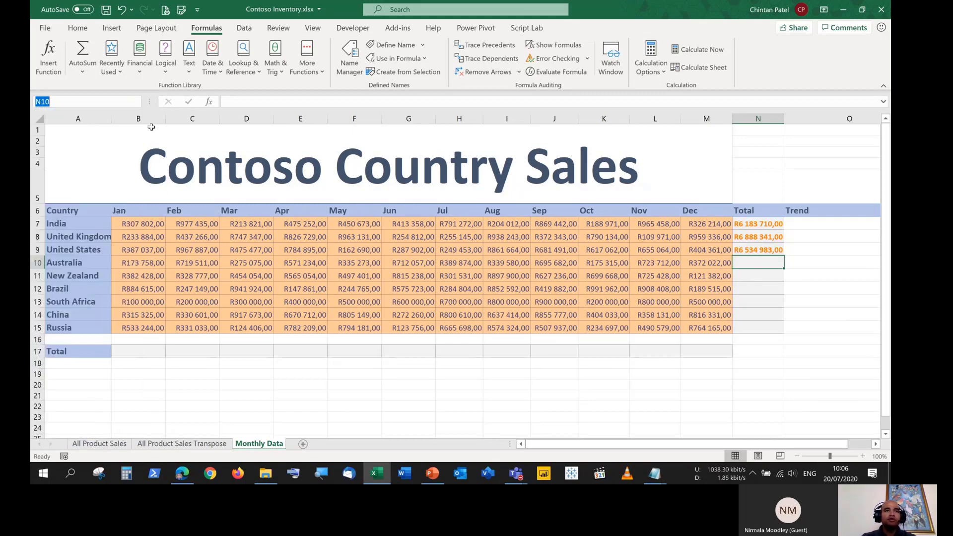
click(139, 103)
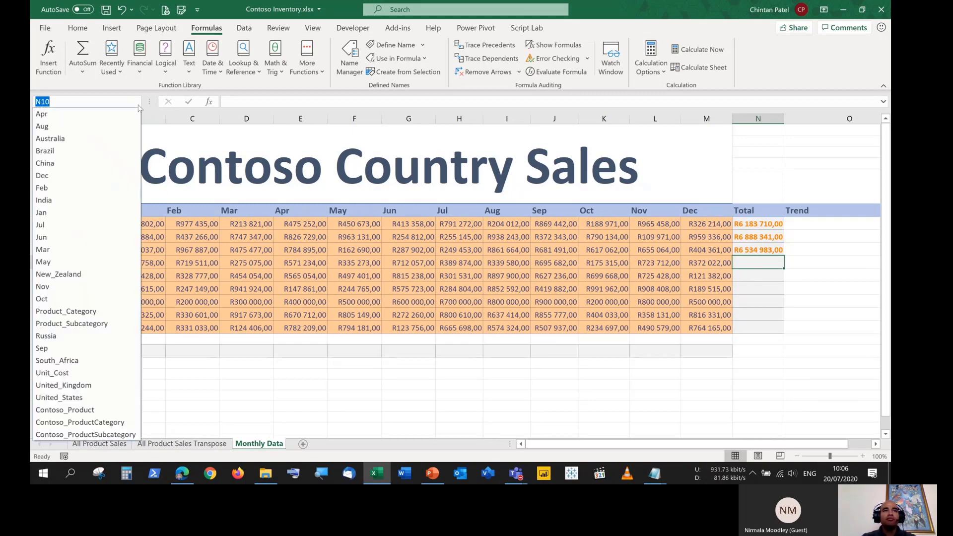
click(349, 57)
click(350, 57)
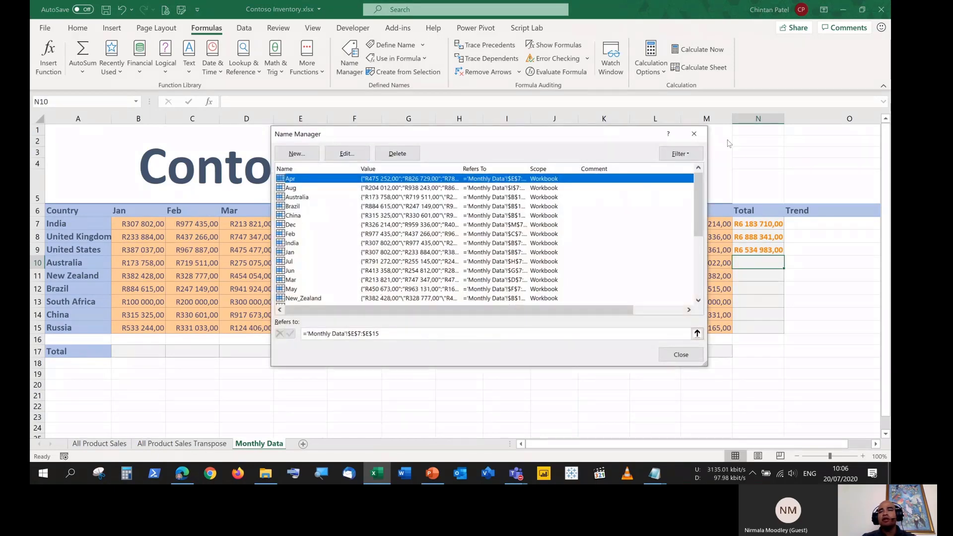
click(694, 133)
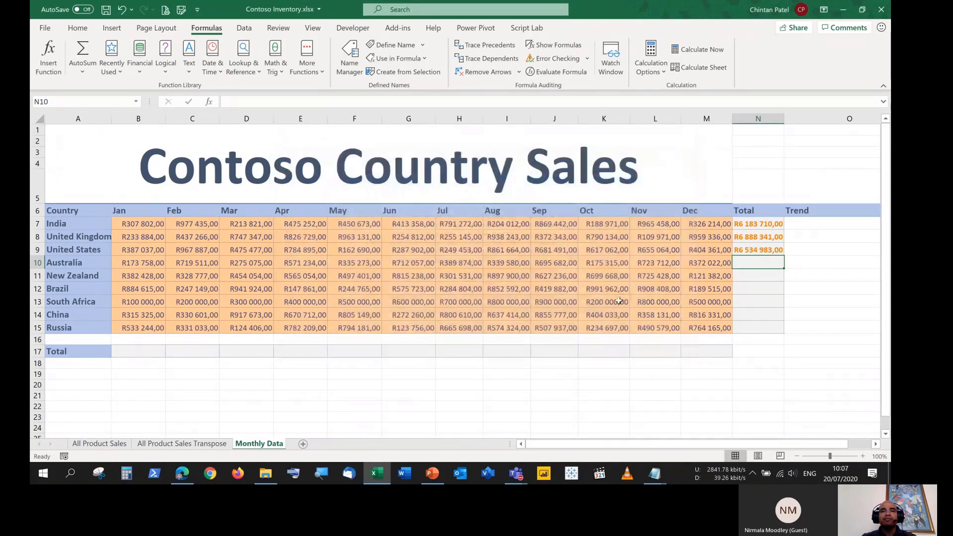
click(772, 290)
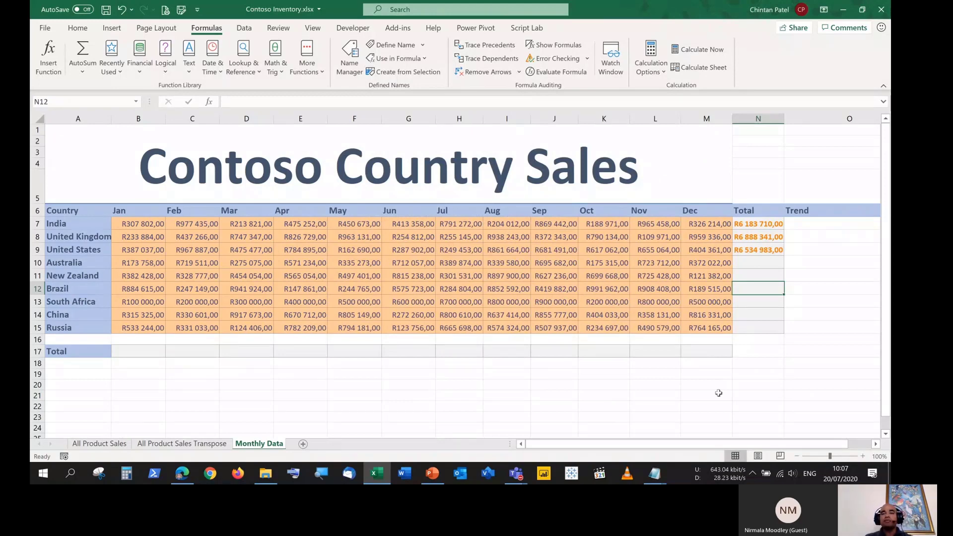
click(764, 354)
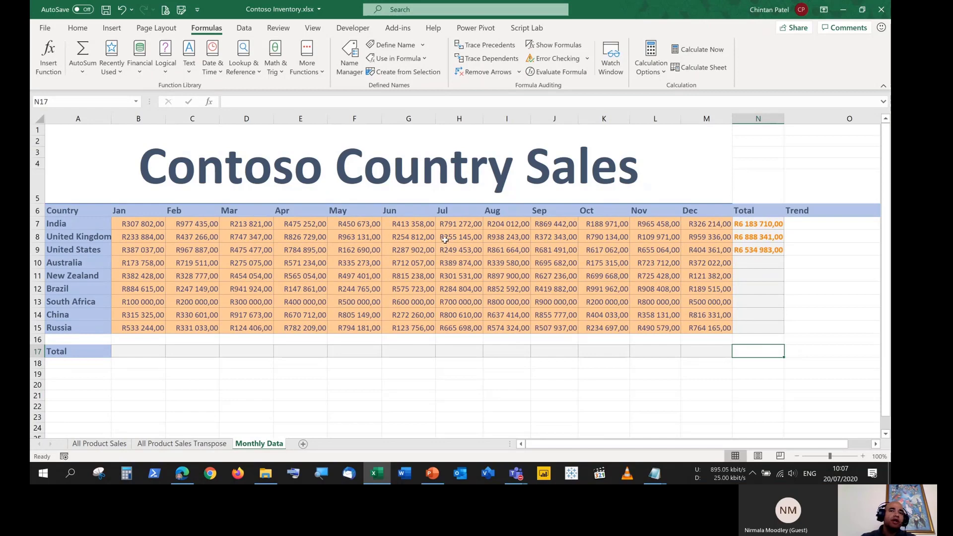
Compare the United States total formula with Australia's January to December sales in row 10 and the country names in A7:A15
click(762, 252)
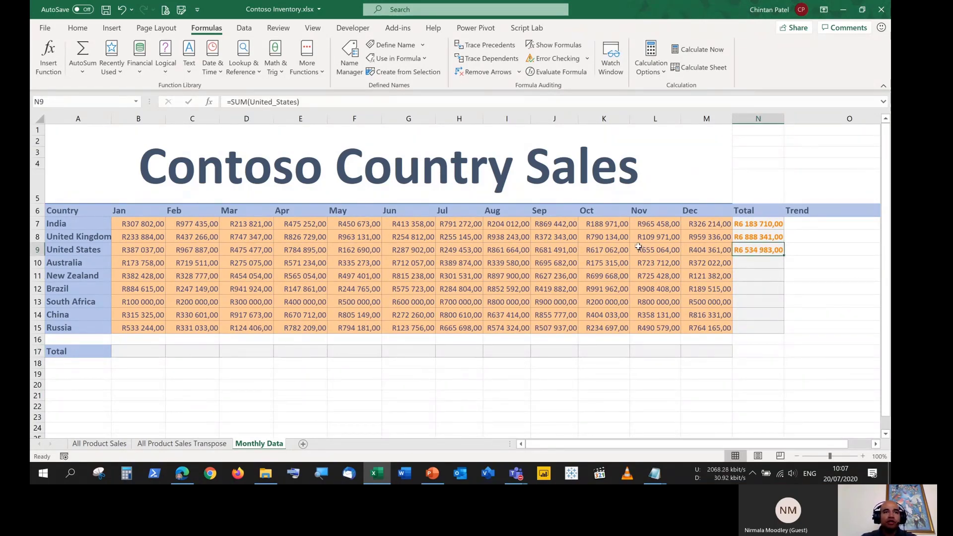
click(135, 263)
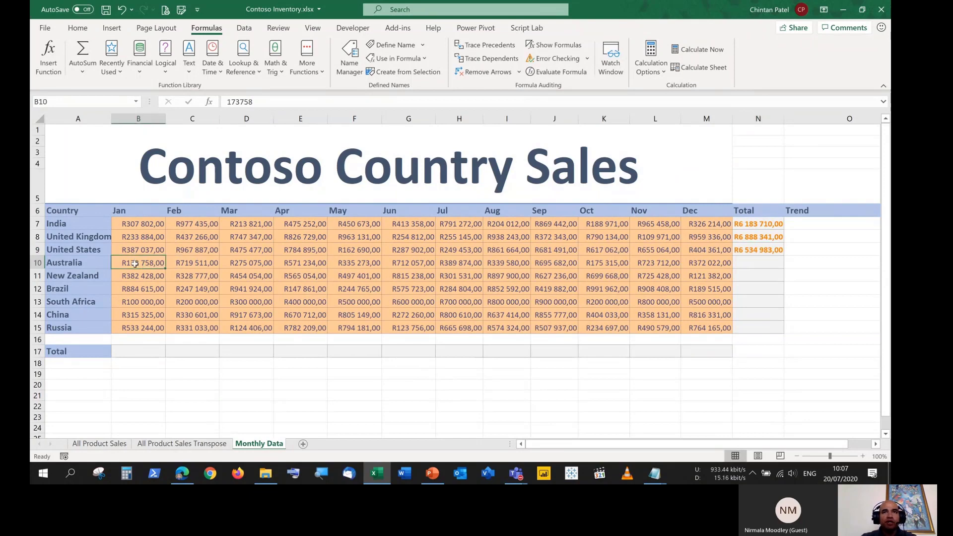
click(725, 264)
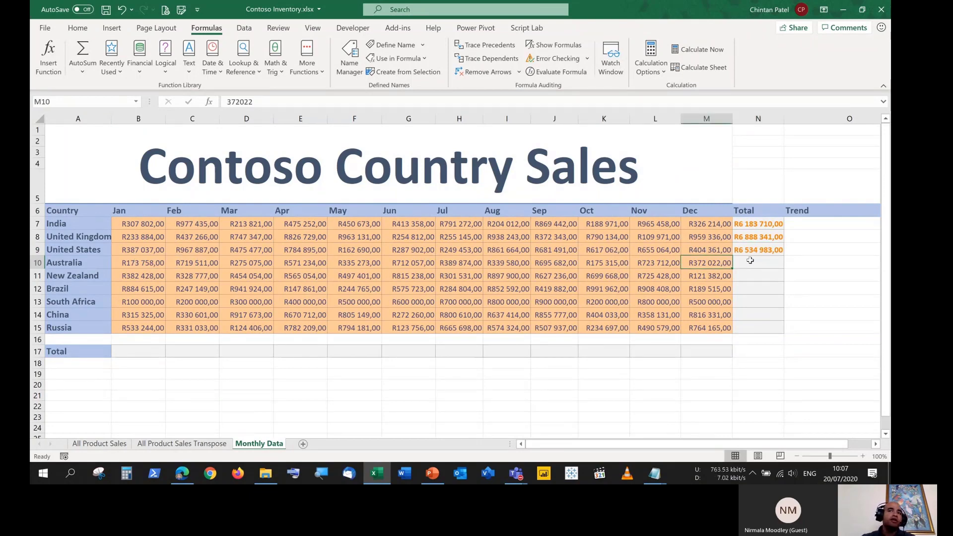
click(750, 260)
drag(707, 266, 96, 329)
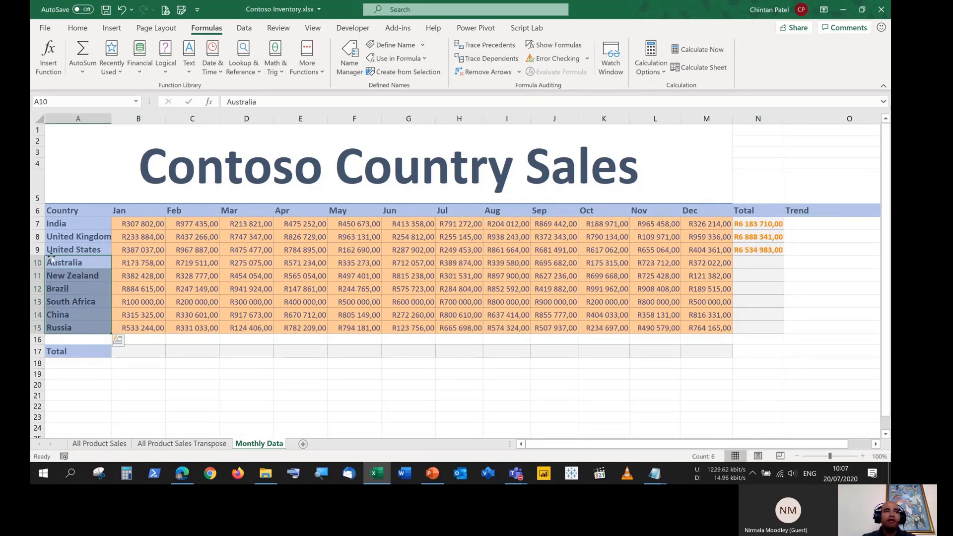
drag(69, 225, 67, 329)
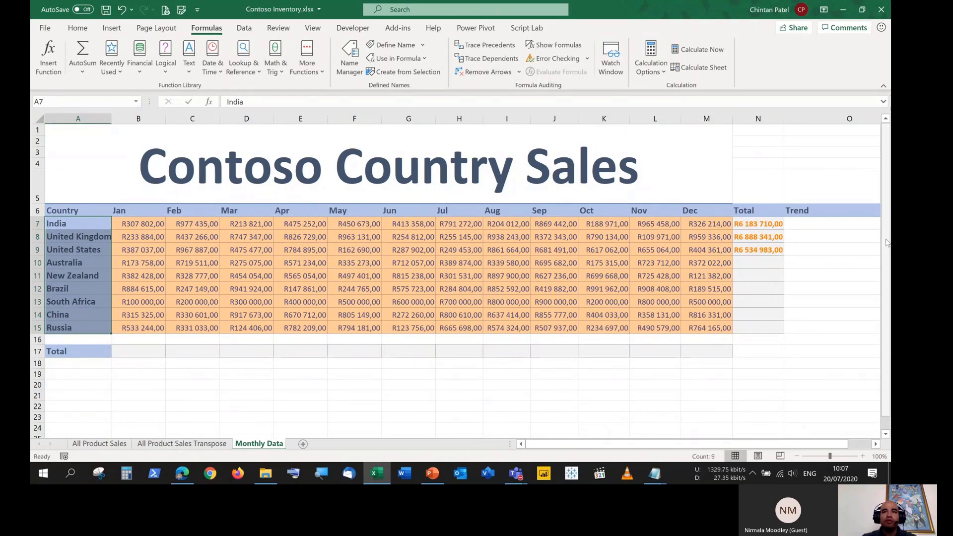
Check the Name Box list from N10 for the names matching the countries, and close it without choosing one
click(770, 261)
click(135, 101)
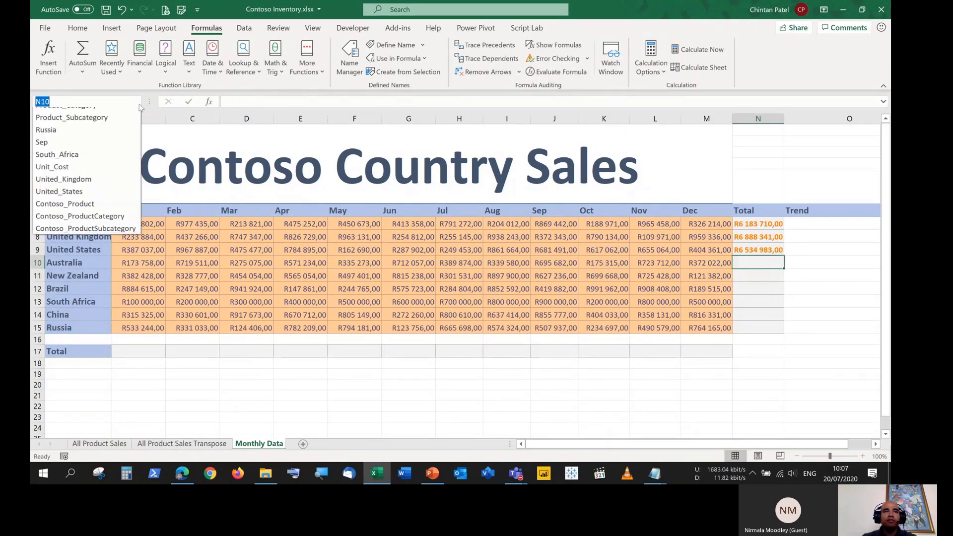
click(136, 102)
click(593, 378)
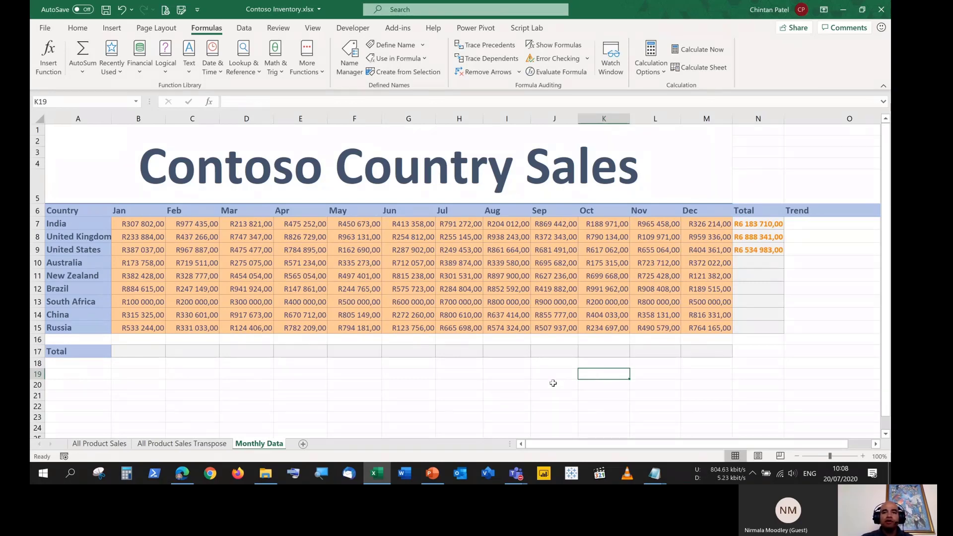
drag(551, 444, 512, 448)
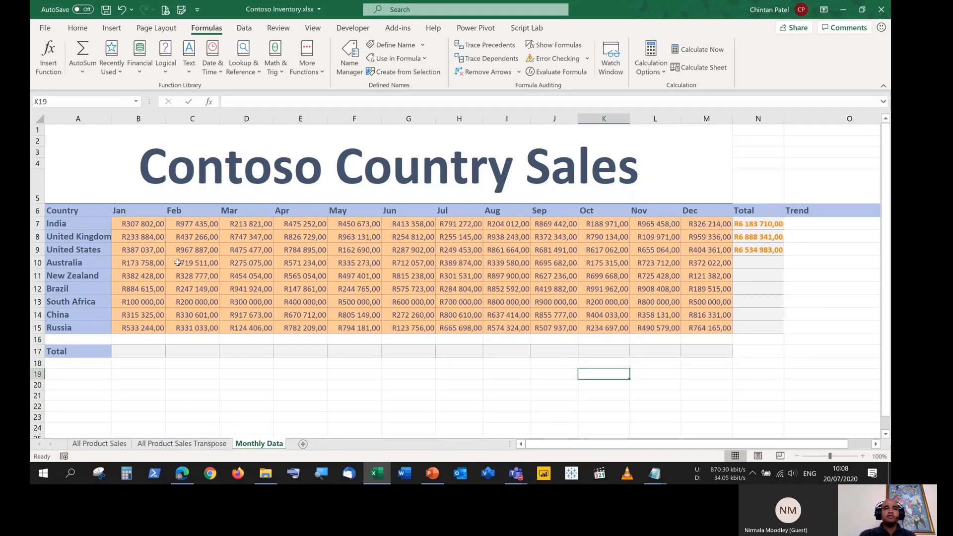
Go through the empty total cells N10 to N15, from Australia down to Russia
click(749, 263)
click(751, 275)
click(752, 287)
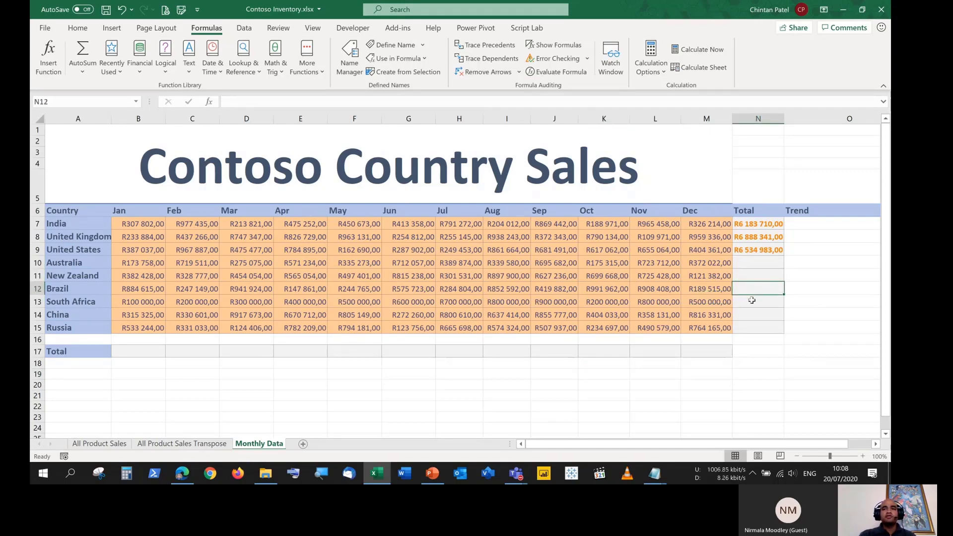
click(752, 301)
click(753, 315)
click(756, 328)
click(767, 362)
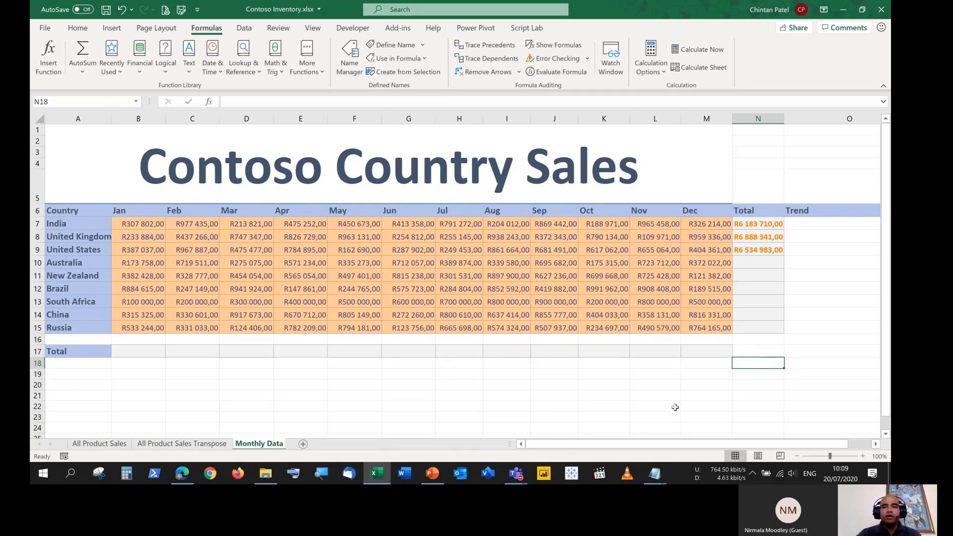
Switch to the skills-measured PDF in Microsoft Edge and find the Insert Sparklines objective under Summarize data visually
drag(646, 445, 695, 442)
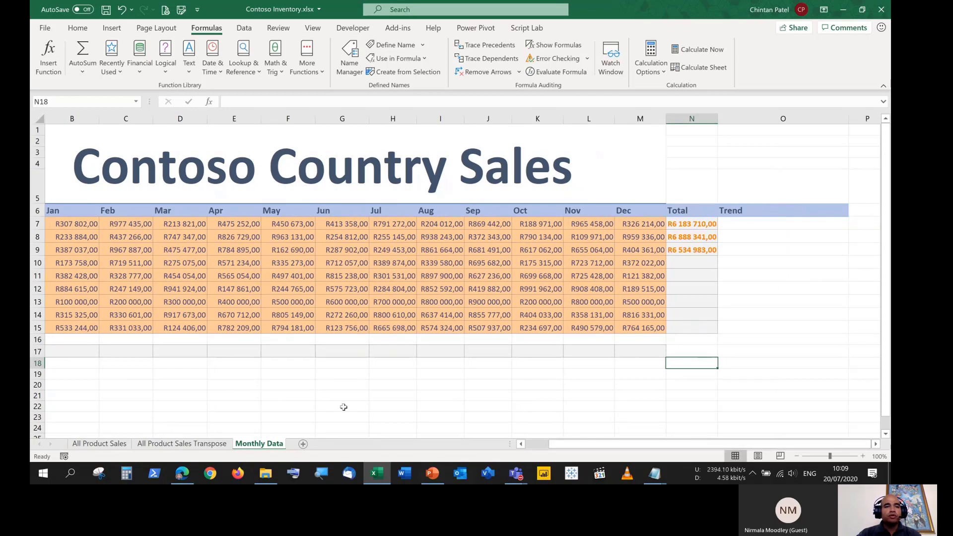
click(189, 481)
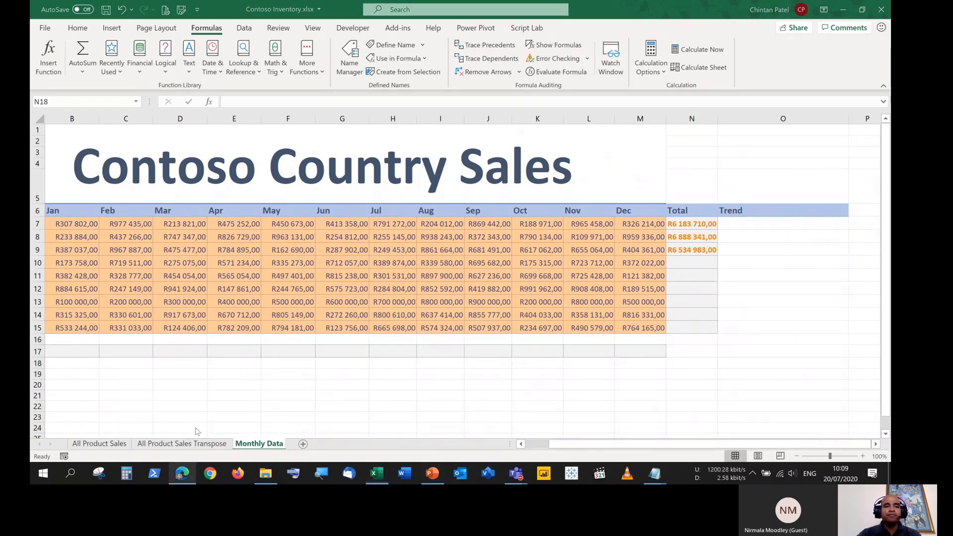
scroll(392, 274, down, 1)
scroll(392, 273, down, 2)
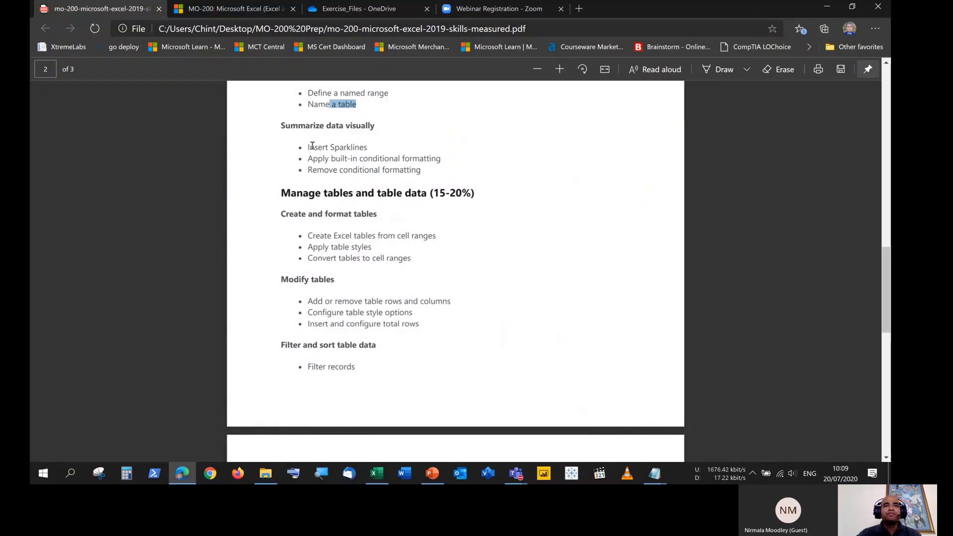
drag(310, 148, 370, 148)
click(371, 147)
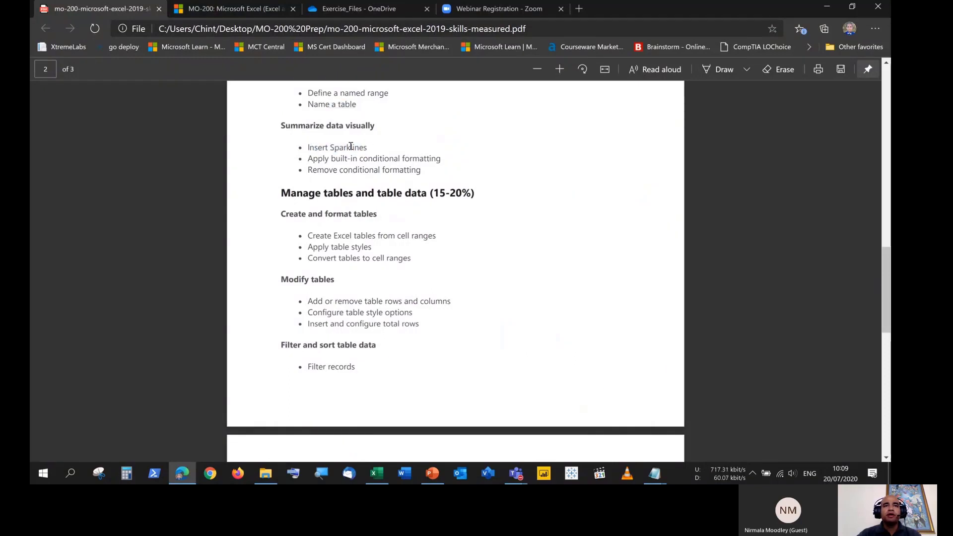
drag(301, 145, 370, 147)
click(370, 148)
Return to the Monthly Data sheet in Excel and view the available sparkline types with N10 selected
click(827, 6)
click(691, 263)
scroll(689, 276, left, 1)
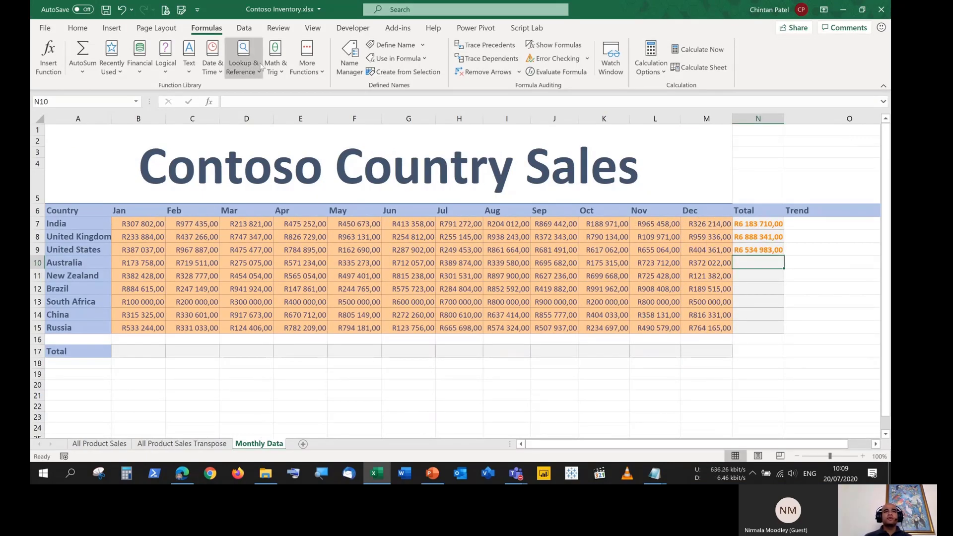
click(112, 29)
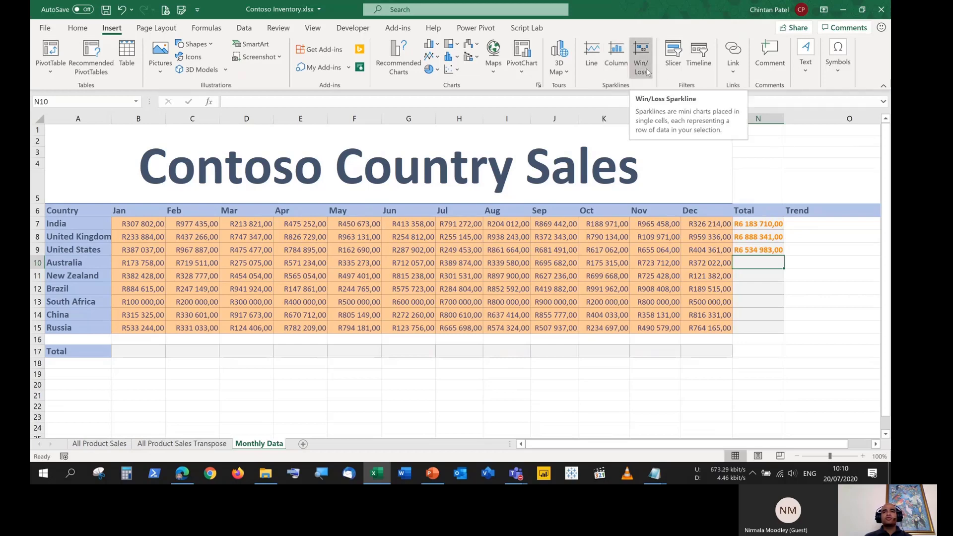
Review India's January to December sales in B7:M7 and the empty Trend cells O7 to O15 meant for the sparklines
click(807, 224)
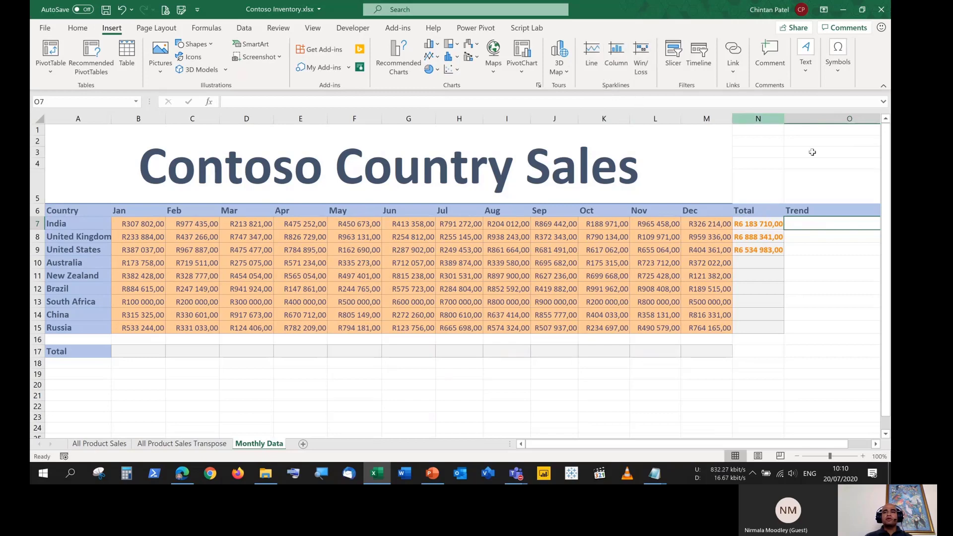
mouse_move(808, 223)
mouse_down()
mouse_move(809, 255)
mouse_move(808, 226)
mouse_up()
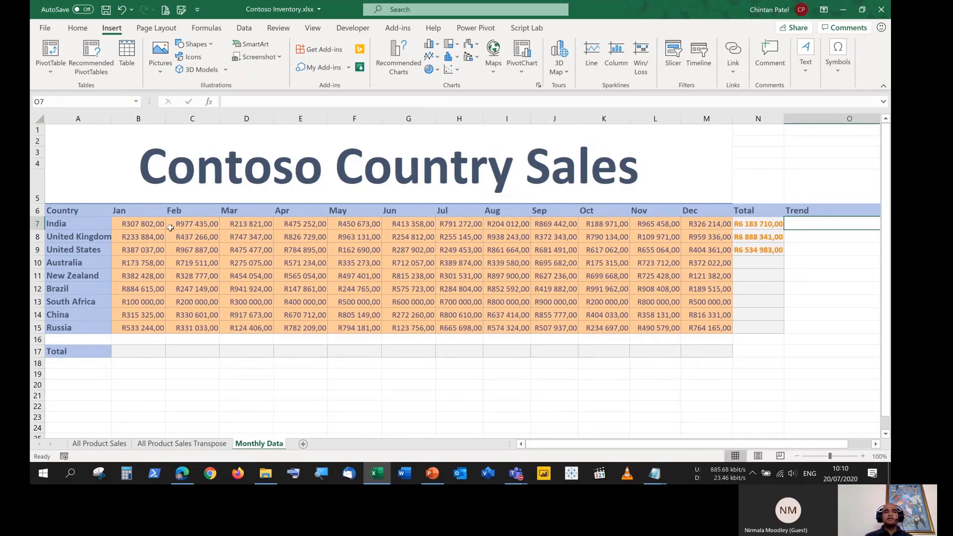
drag(142, 228, 721, 226)
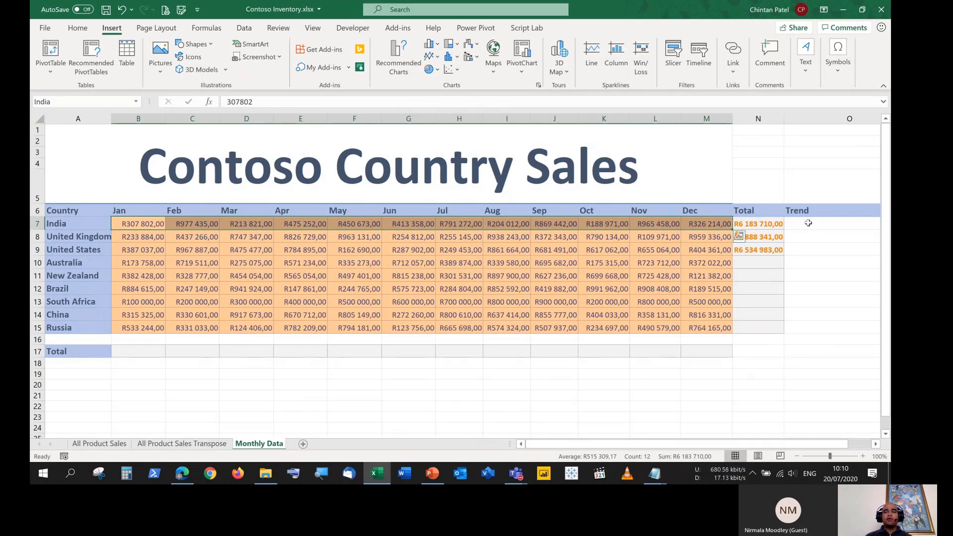
drag(808, 223, 813, 329)
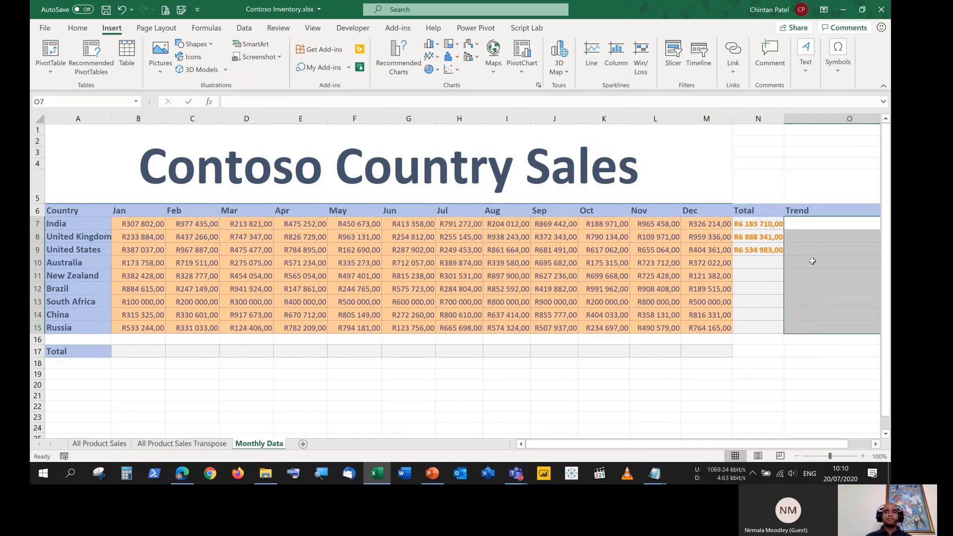
click(814, 227)
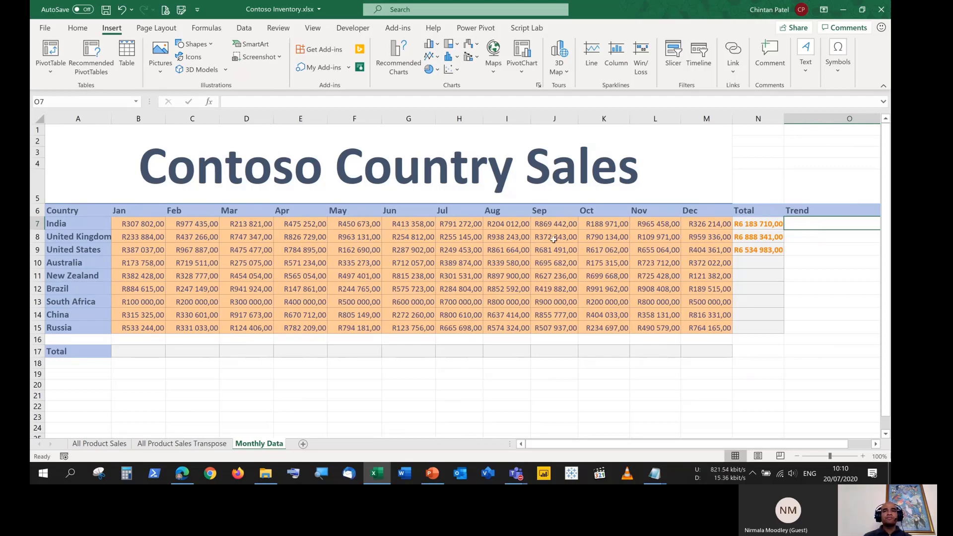
drag(145, 230, 713, 223)
click(846, 224)
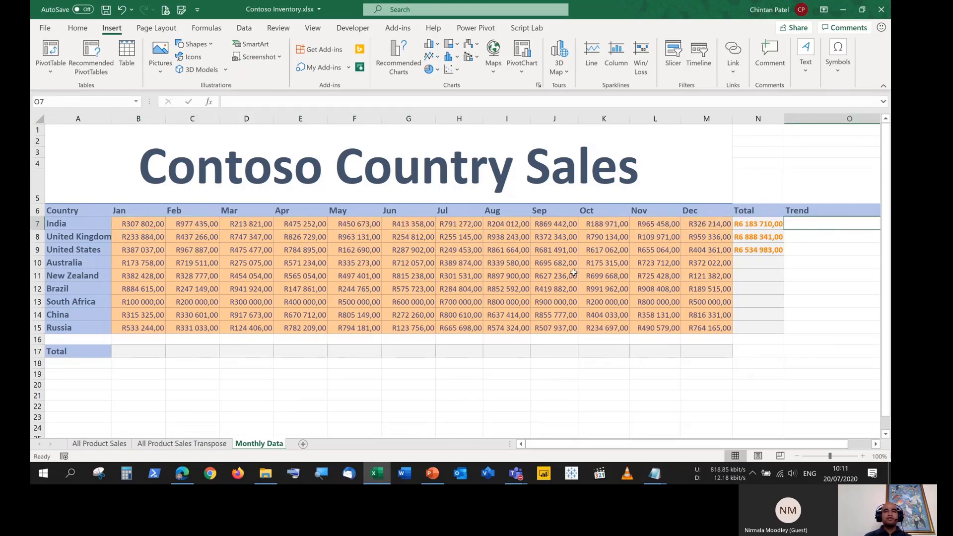
Go through the empty Trend cells O8 to O11, from United Kingdom down to New Zealand
click(848, 238)
click(832, 249)
click(833, 262)
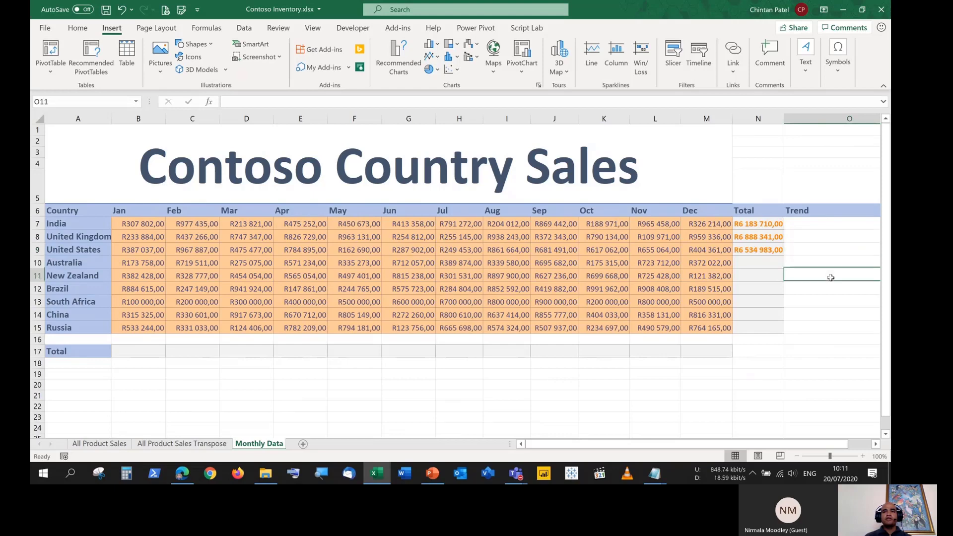
click(829, 274)
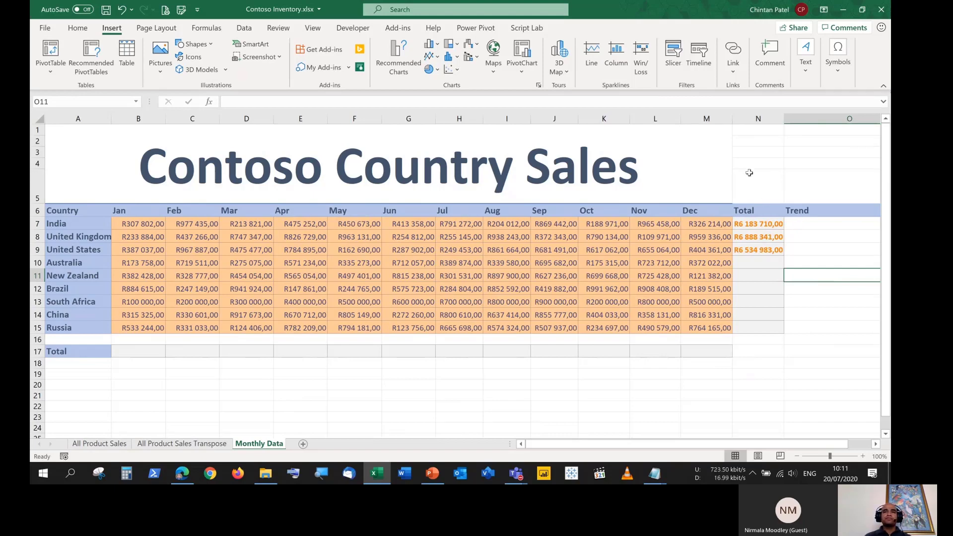
Insert a line sparkline in Trend cell O7 using India's monthly sales B7:M7 as the data range
click(792, 224)
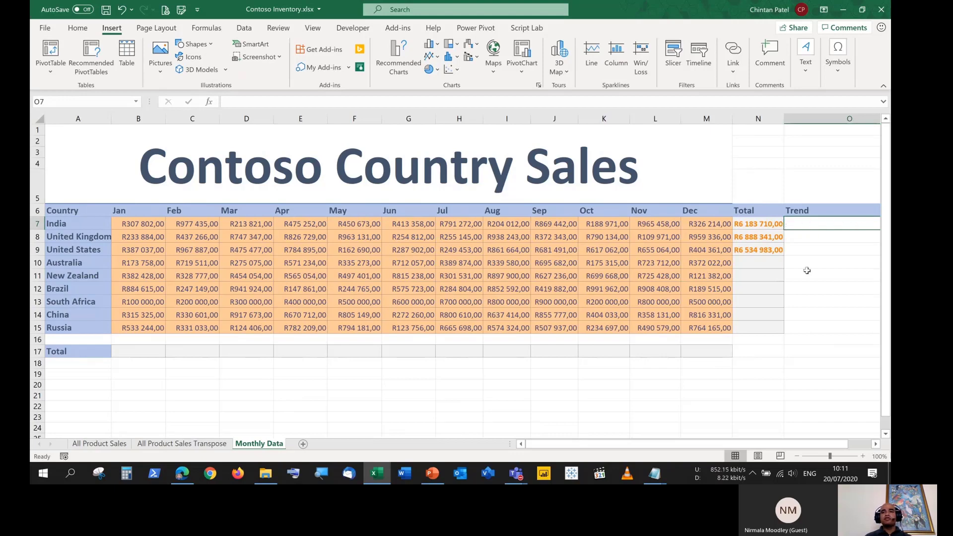
drag(714, 446, 736, 445)
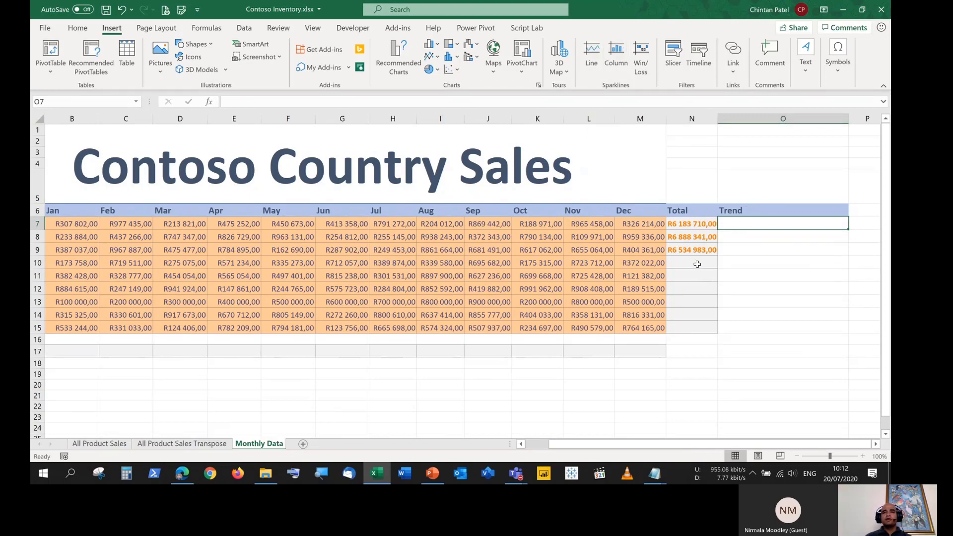
scroll(697, 261, left, 1)
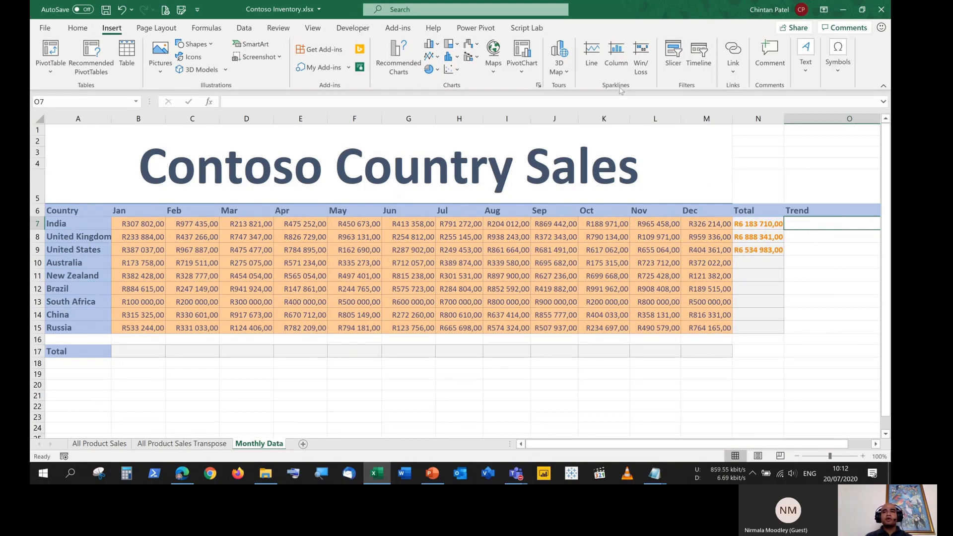
click(596, 64)
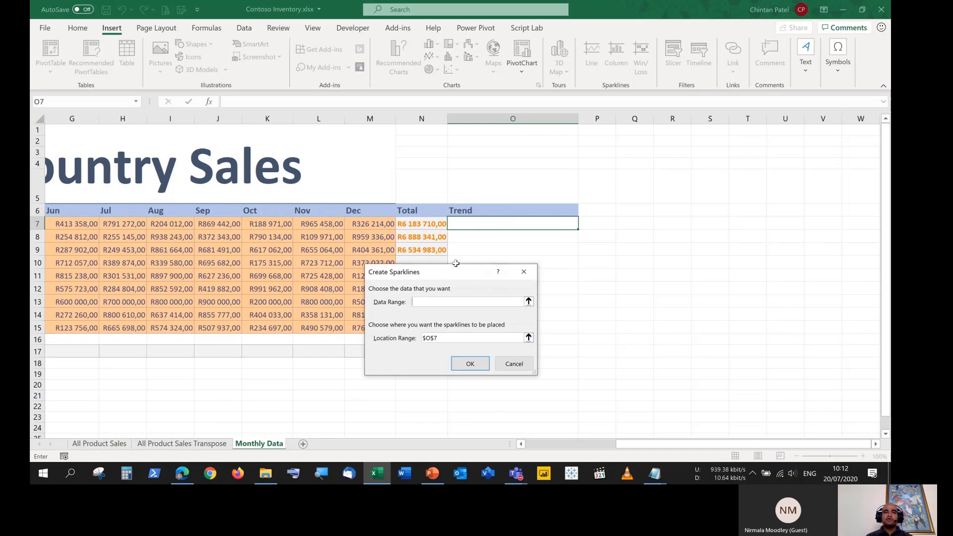
drag(620, 443, 523, 449)
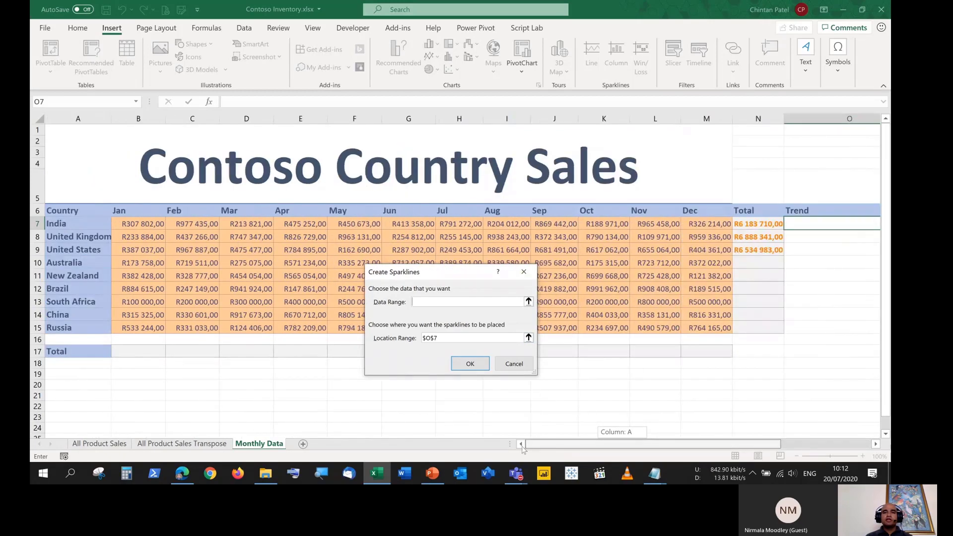
drag(139, 221, 708, 224)
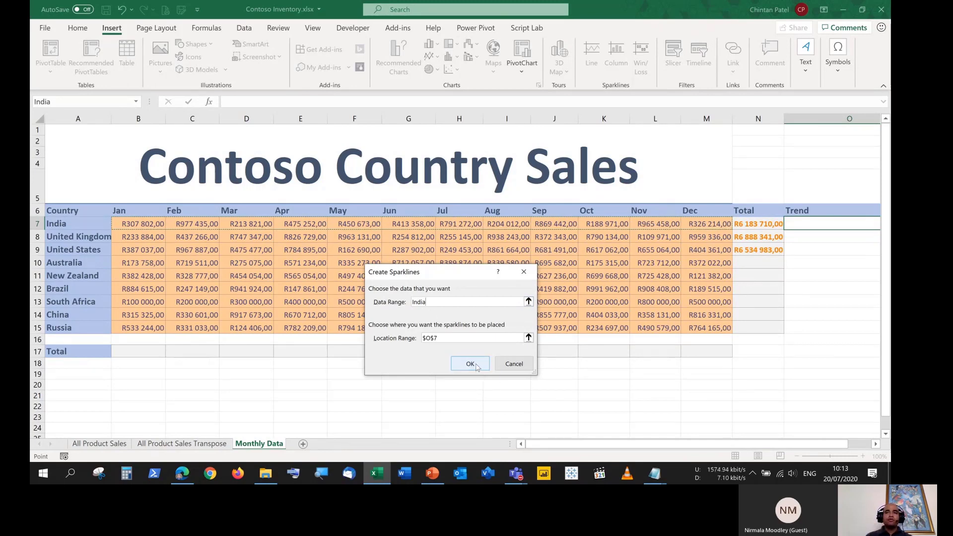
click(470, 364)
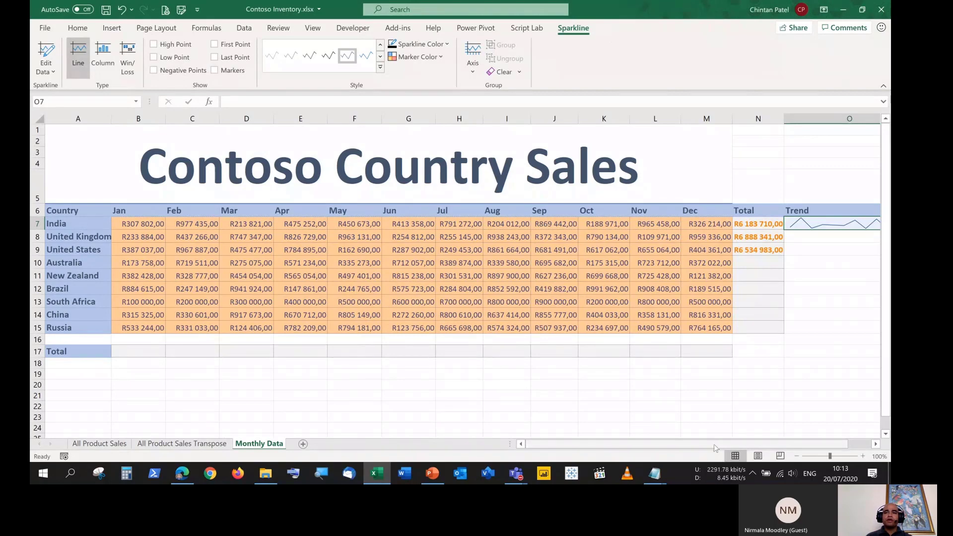
Fill the India sparkline from O7 down to O9 and check the copies for United Kingdom and United States
drag(762, 444, 784, 445)
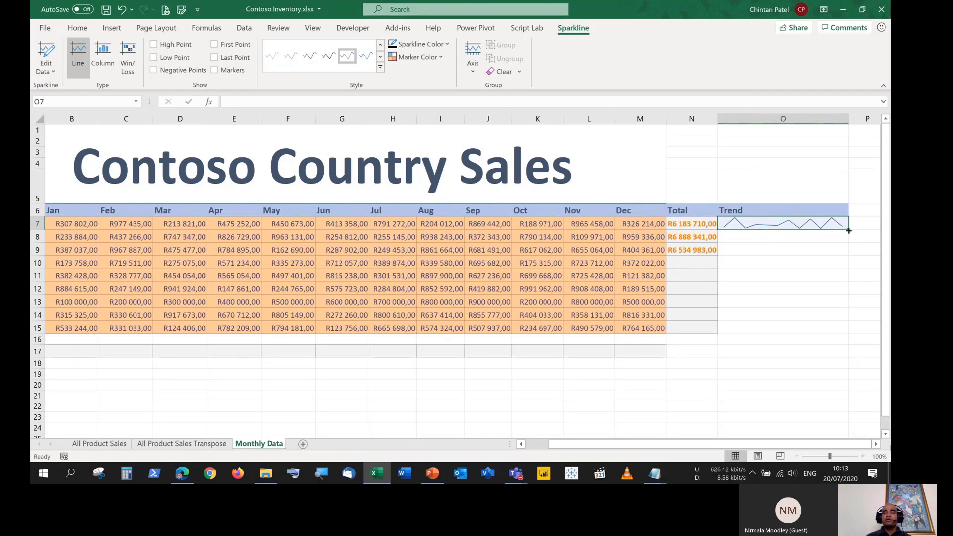
drag(849, 231, 845, 255)
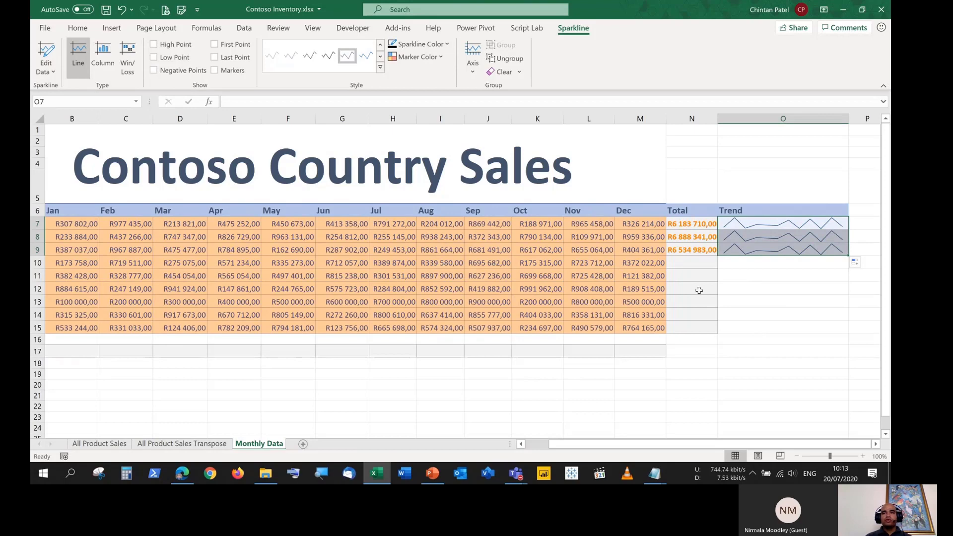
click(808, 245)
click(793, 237)
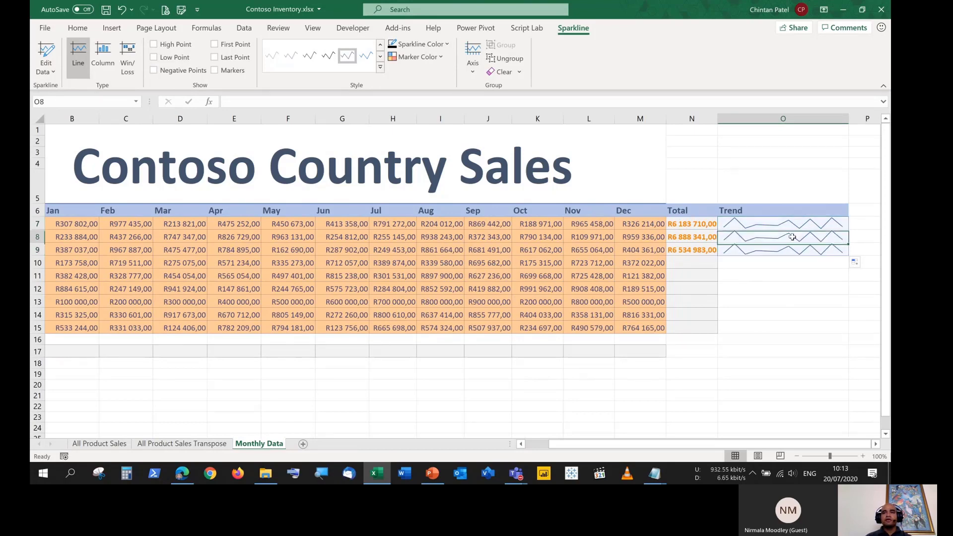
click(786, 227)
click(786, 238)
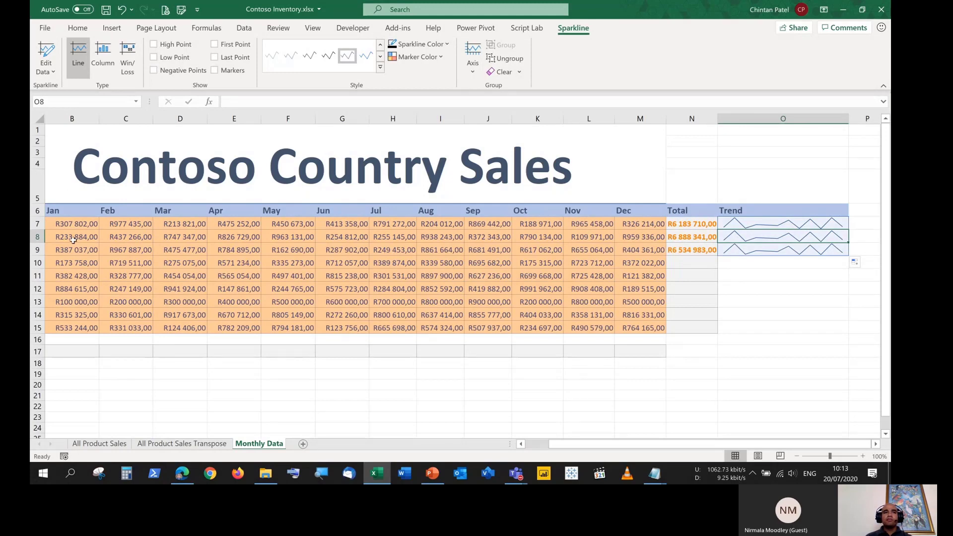
Inspect the data range and location range of the sparkline group from O8, and leave them as they are
double_click(752, 240)
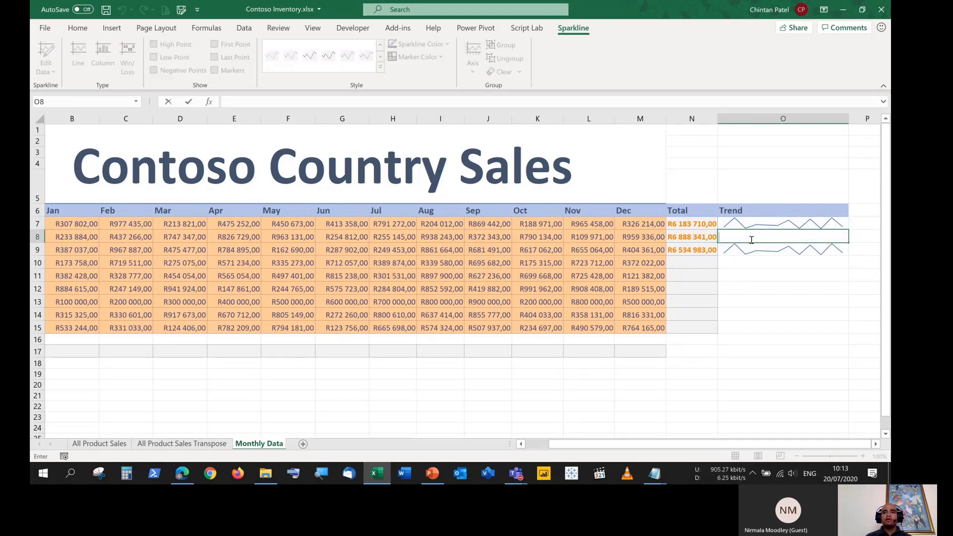
key(Escape)
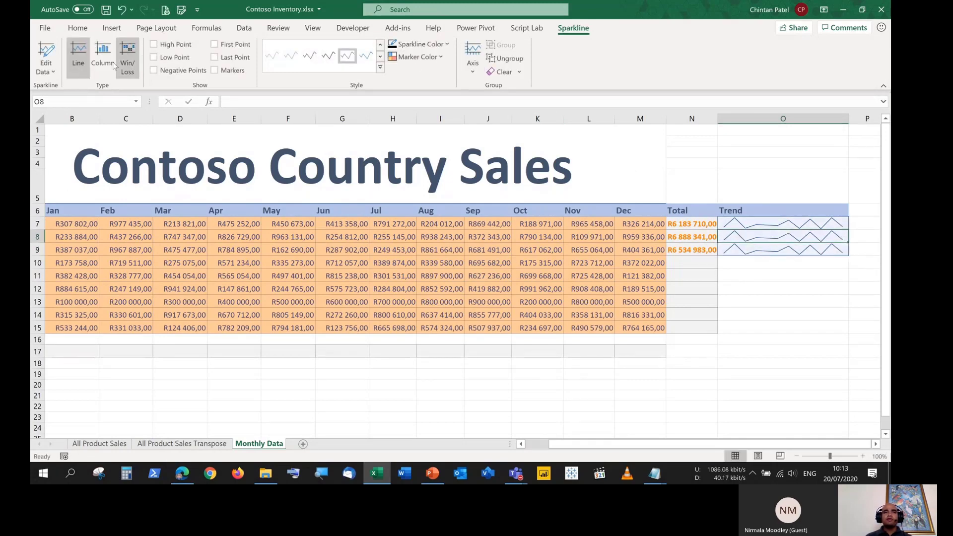
click(46, 55)
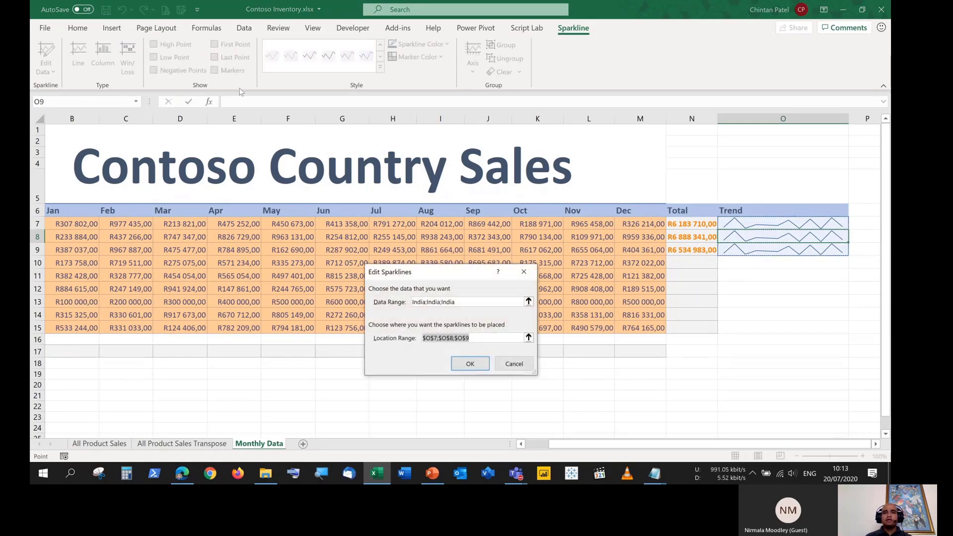
click(476, 304)
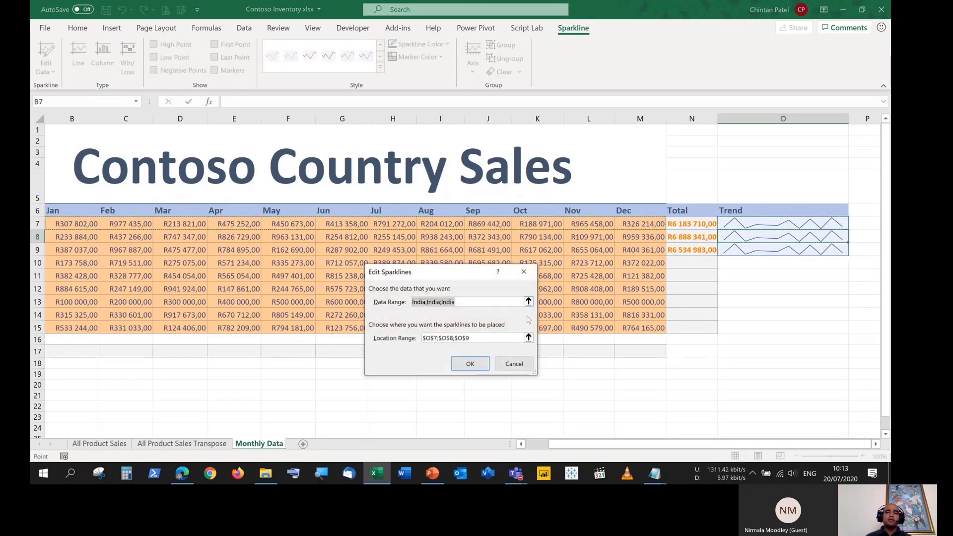
mouse_move(399, 299)
mouse_down()
mouse_move(466, 304)
mouse_move(410, 301)
mouse_up()
click(514, 364)
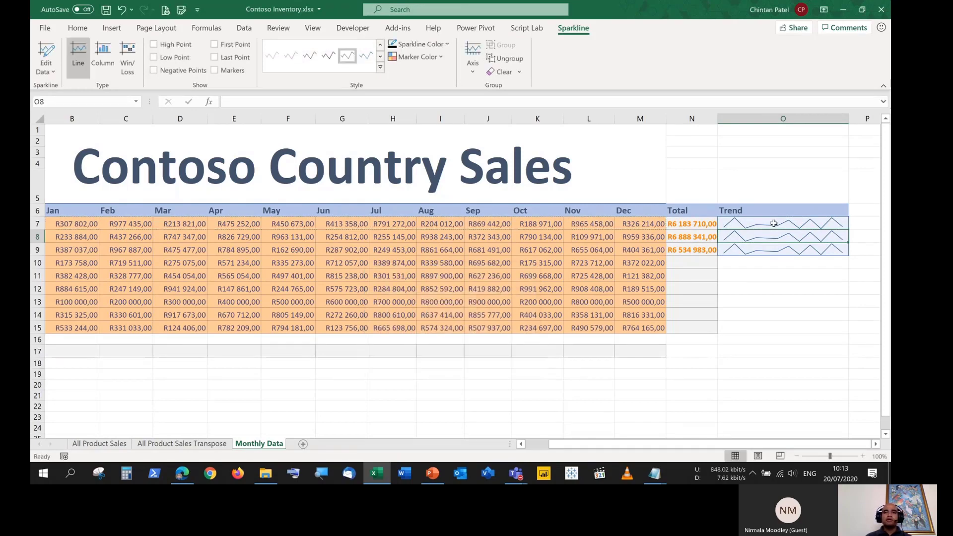
Undo the sparkline fill and the line sparkline inserted in O7
drag(774, 223, 770, 253)
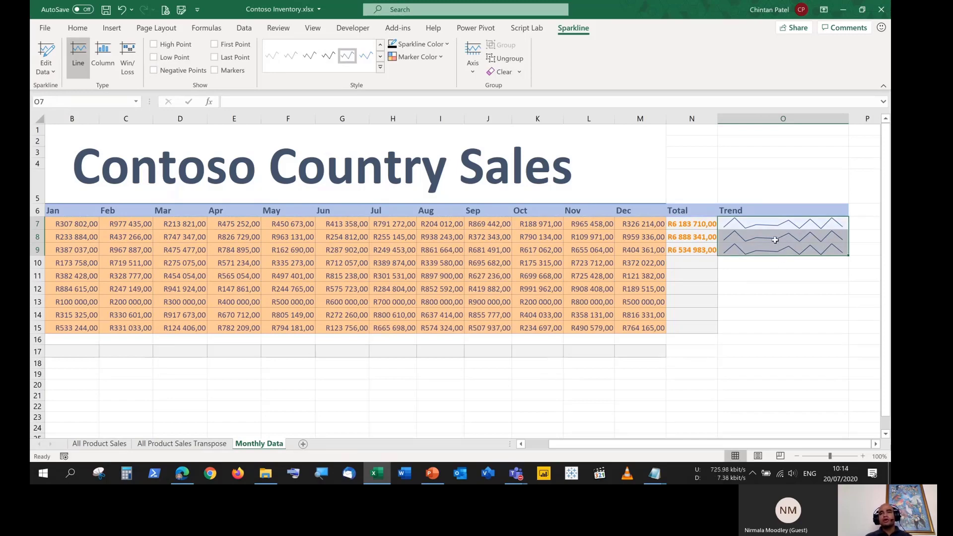
click(124, 12)
click(124, 12)
click(124, 12)
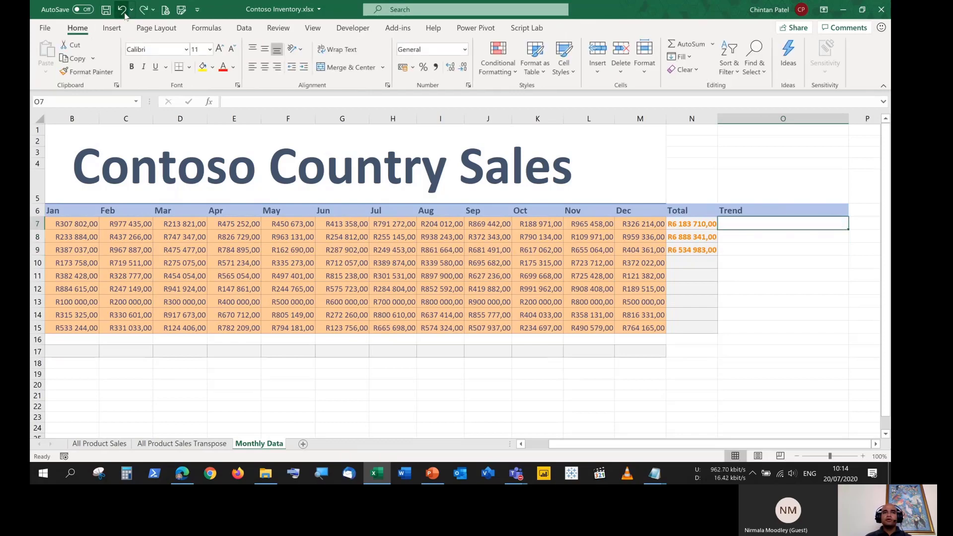
Delete the named ranges India, United_Kingdom and United_States in the Name Manager, and check the SUM formula in total cell N7
drag(574, 446, 513, 430)
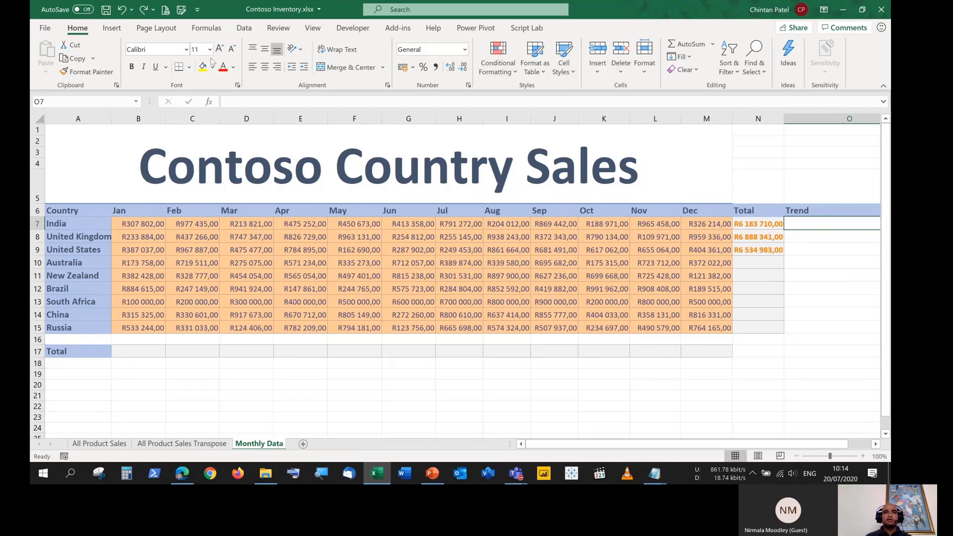
click(206, 28)
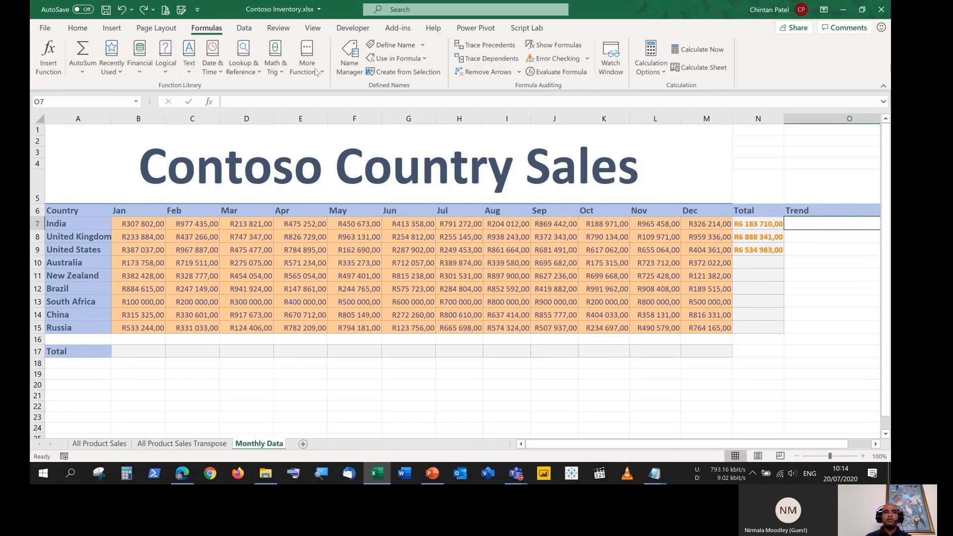
click(347, 73)
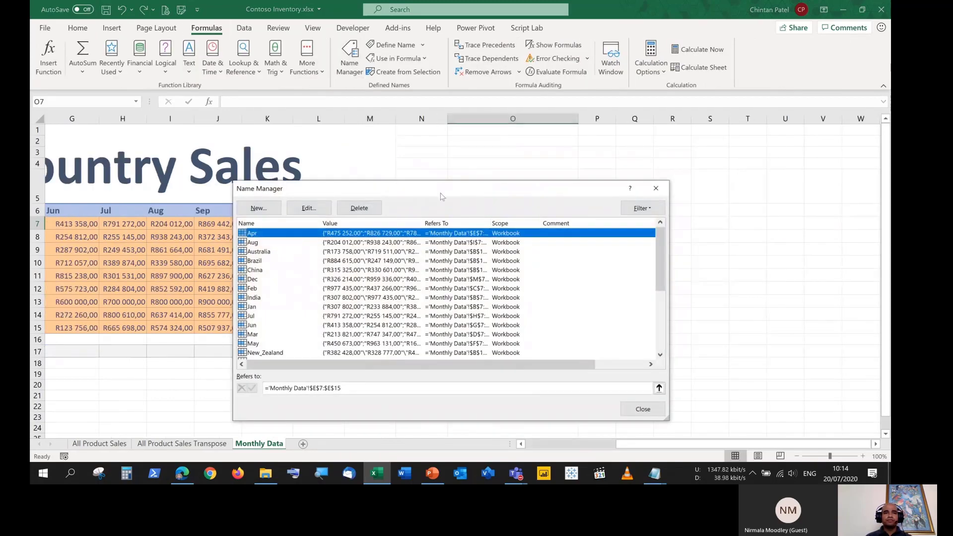
scroll(262, 296, down, 4)
scroll(262, 297, up, 4)
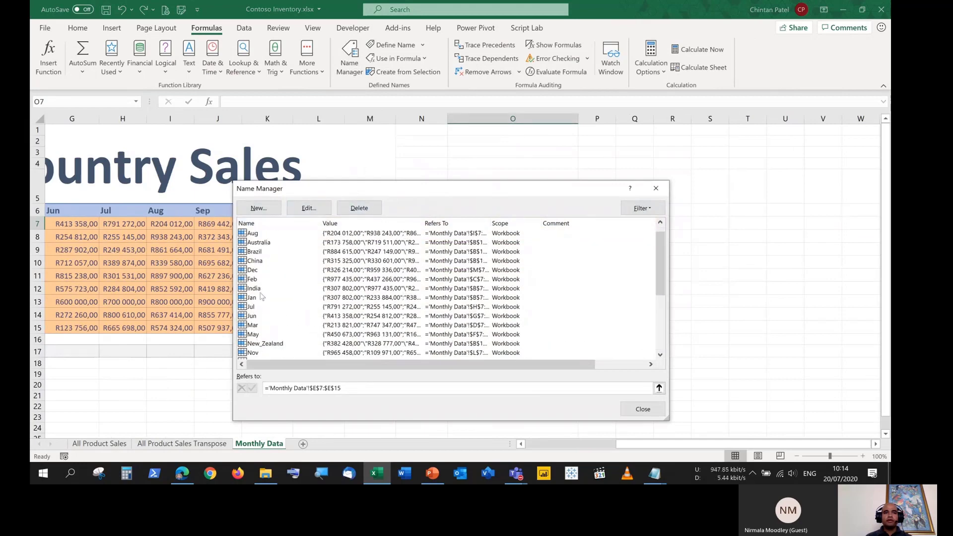
click(262, 289)
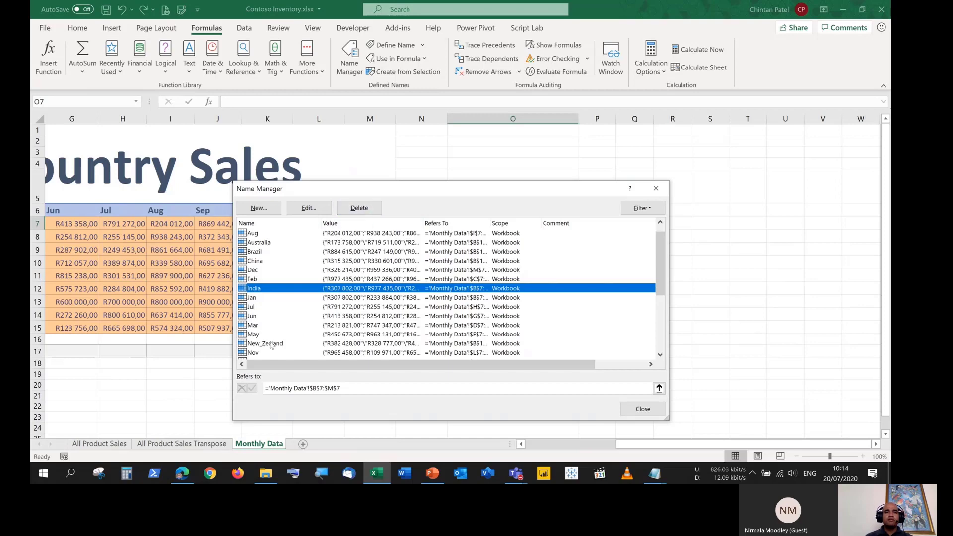
scroll(289, 324, down, 4)
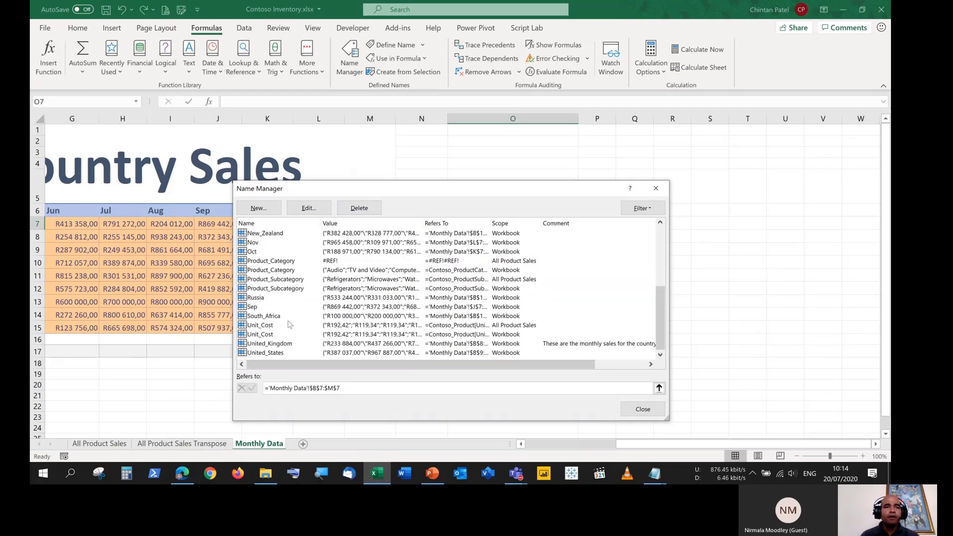
click(266, 345)
shift+click(268, 352)
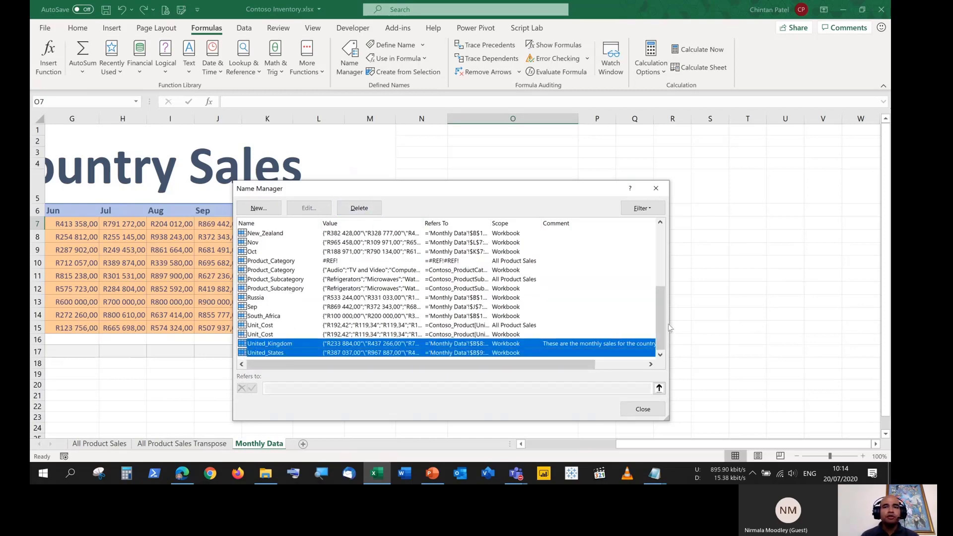
drag(661, 323, 659, 253)
click(365, 213)
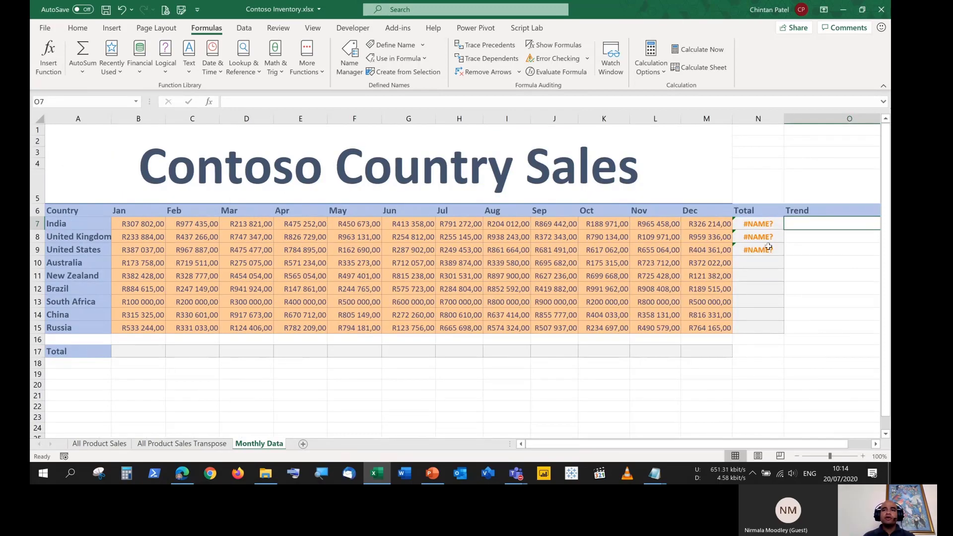
click(765, 224)
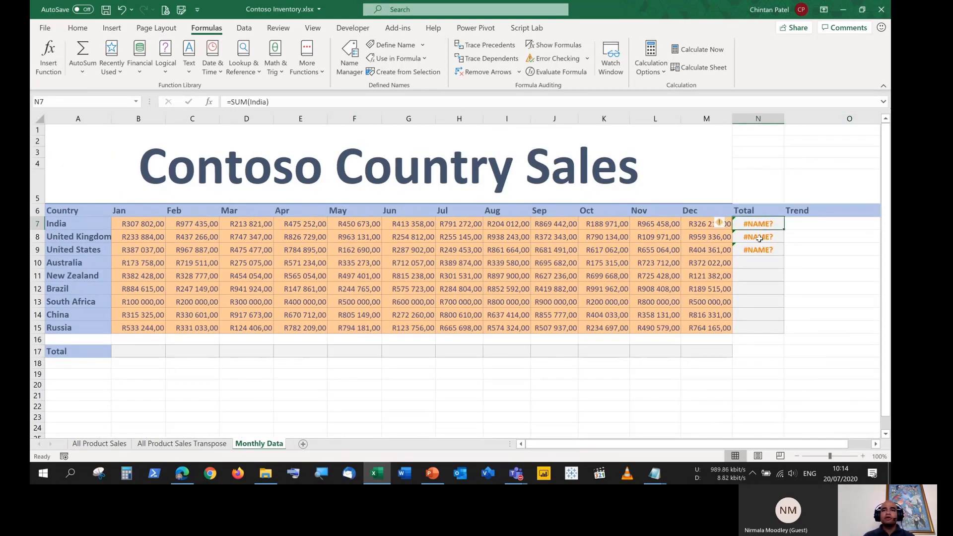
Check the broken total formulas in N8 and N9, and replace India's total in N7 with =SUM(B7:M7)
click(759, 239)
click(757, 253)
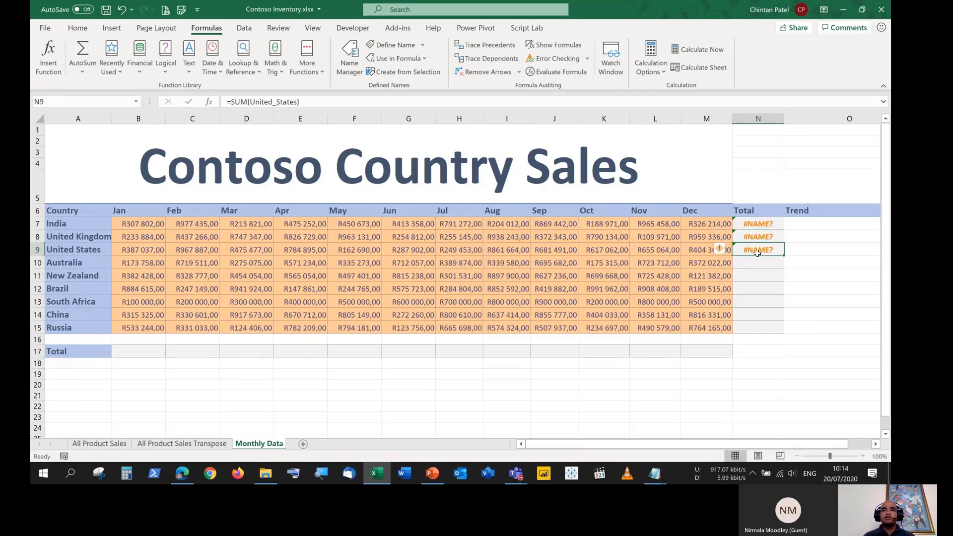
click(754, 224)
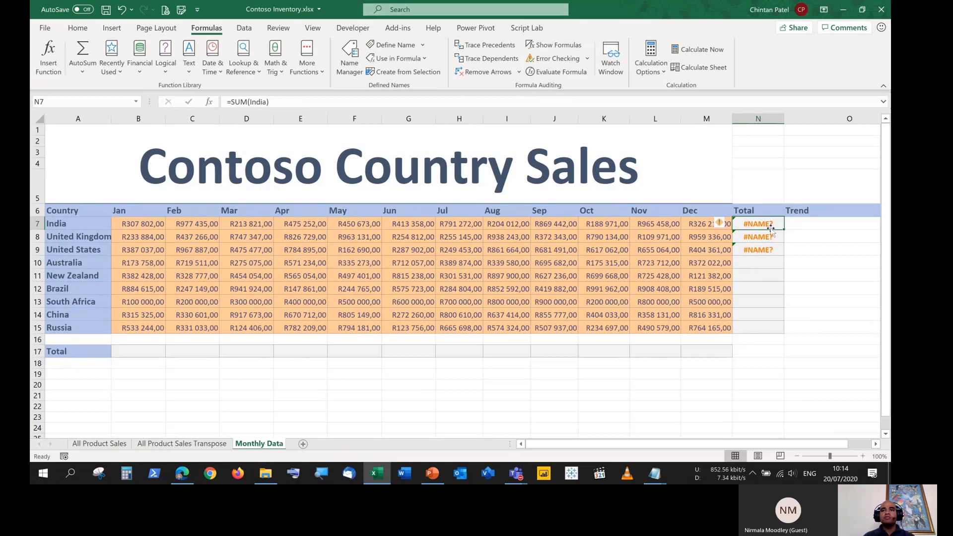
text(=SUM()
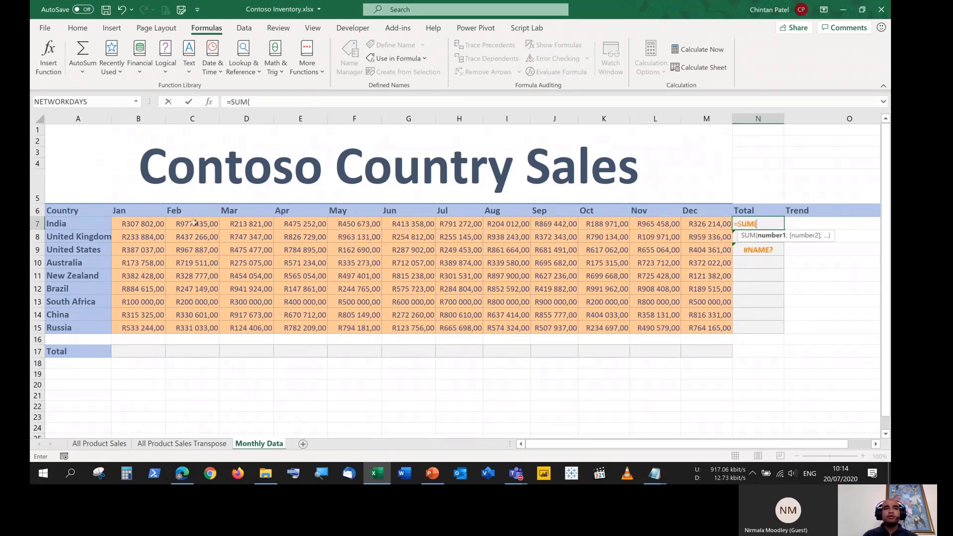
drag(150, 224, 711, 224)
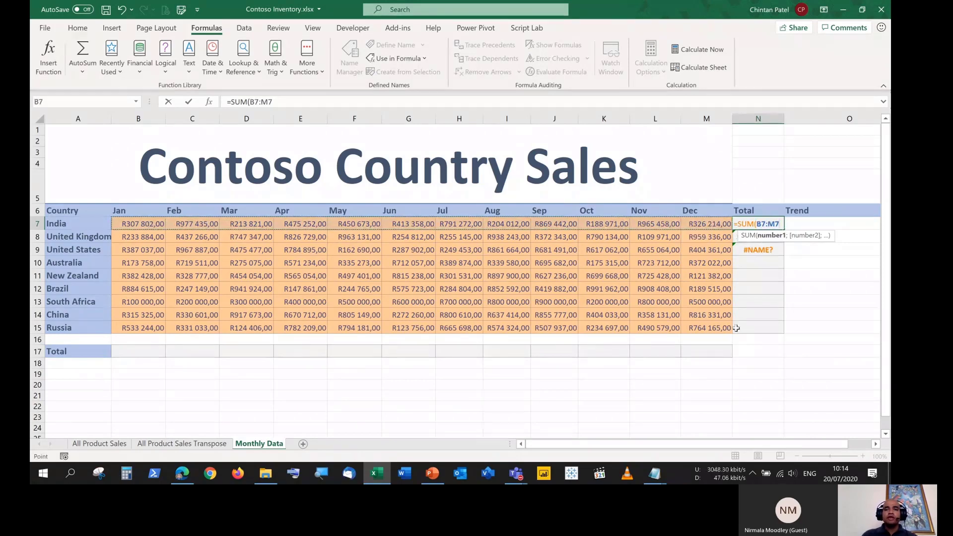
text())
key(Return)
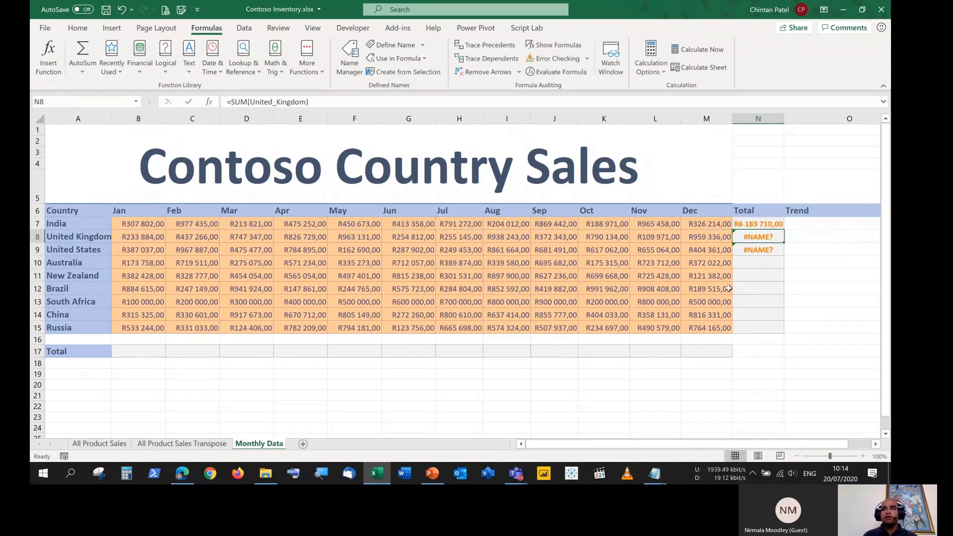
Fill the India total formula from N7 down to N15 and check the copied formula for South Africa
click(774, 222)
drag(784, 230, 783, 251)
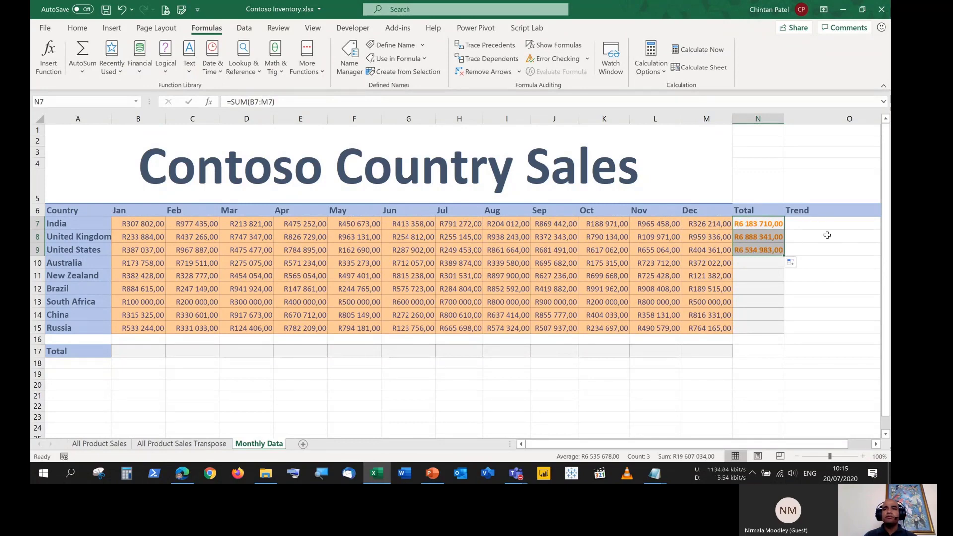
drag(784, 256, 783, 334)
click(762, 304)
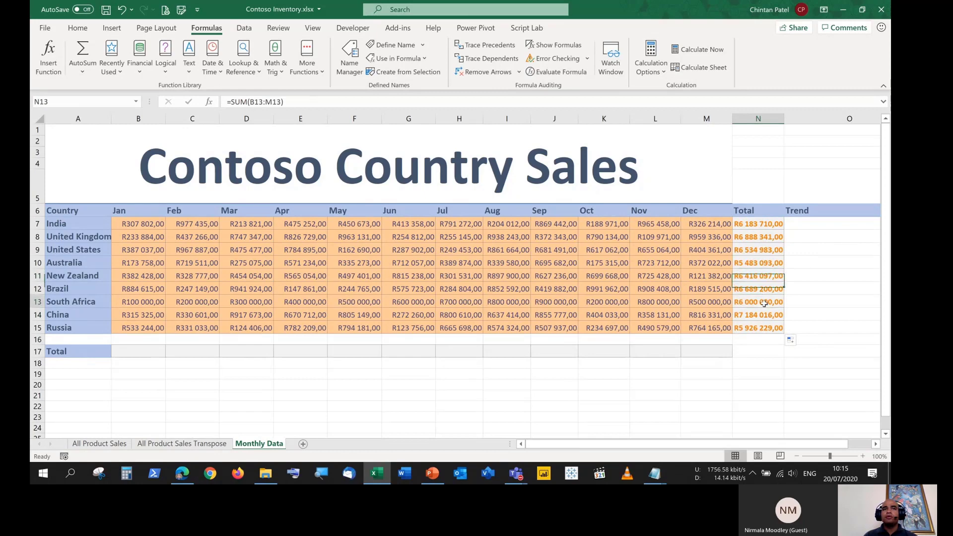
Insert a line sparkline in India's Trend cell O7 using the data range B7:M7
drag(719, 444, 745, 443)
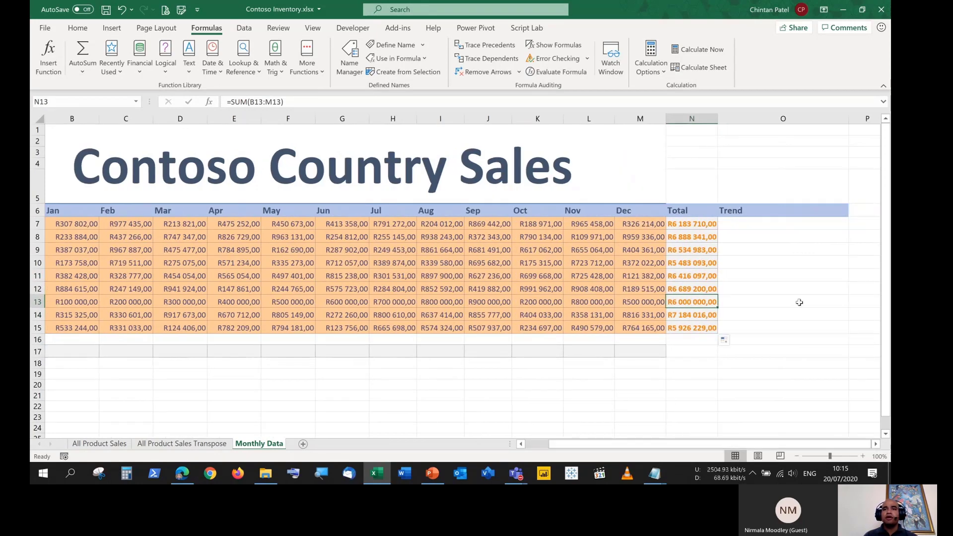
click(770, 224)
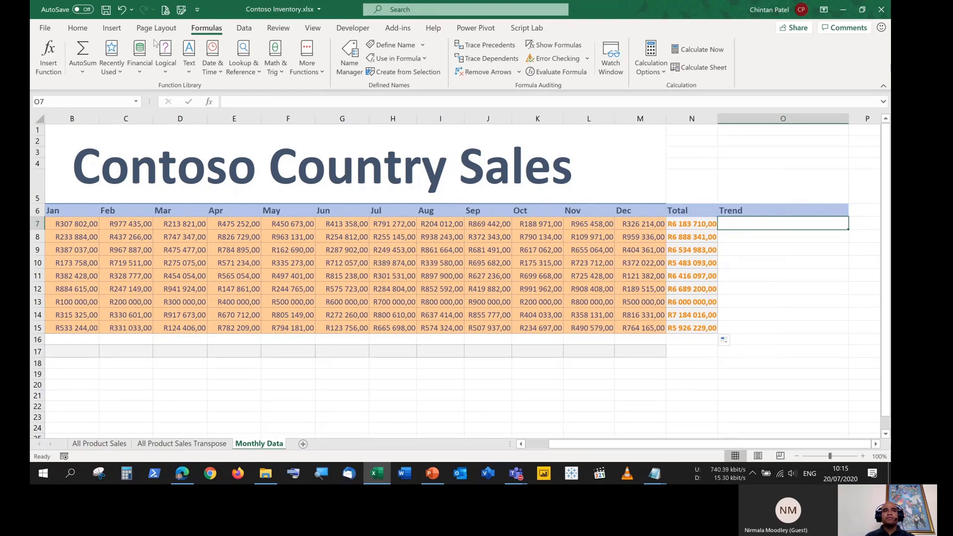
click(112, 28)
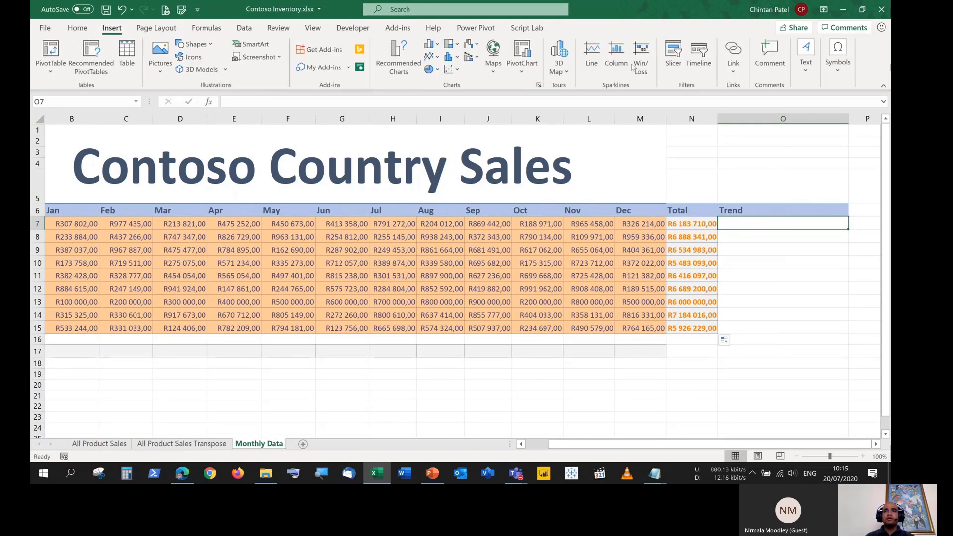
click(583, 74)
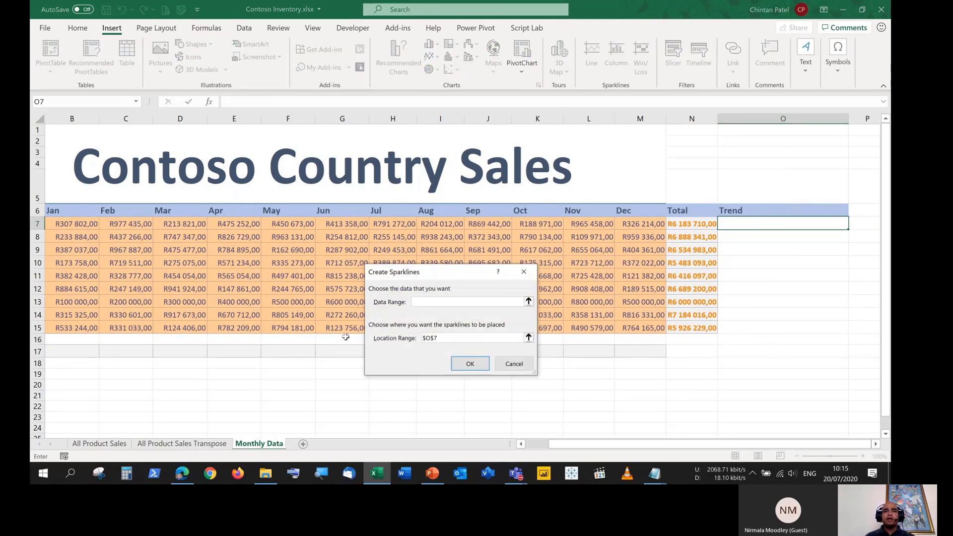
drag(97, 224, 643, 226)
click(470, 364)
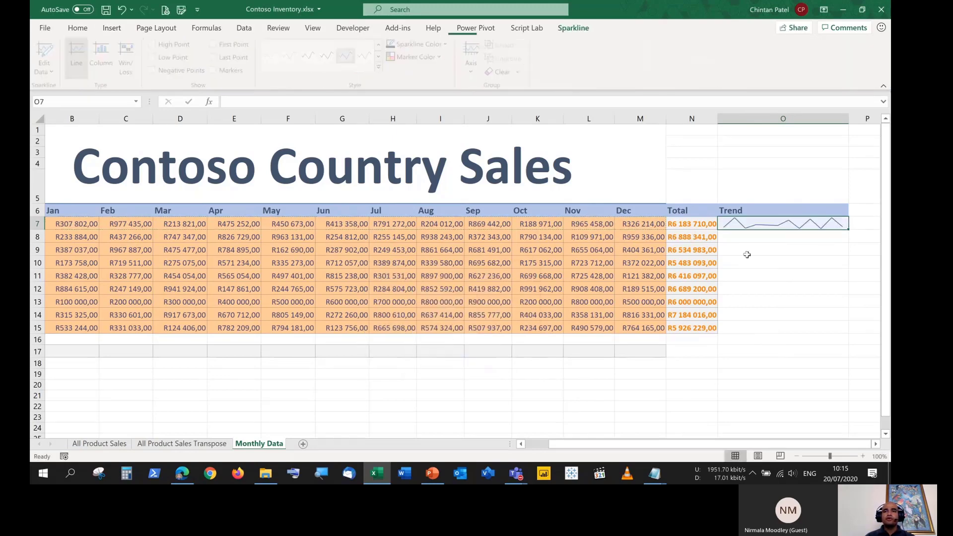
Fill the India sparkline from O7 down to O15 and check the copies in the other country rows
drag(850, 229, 846, 338)
click(794, 339)
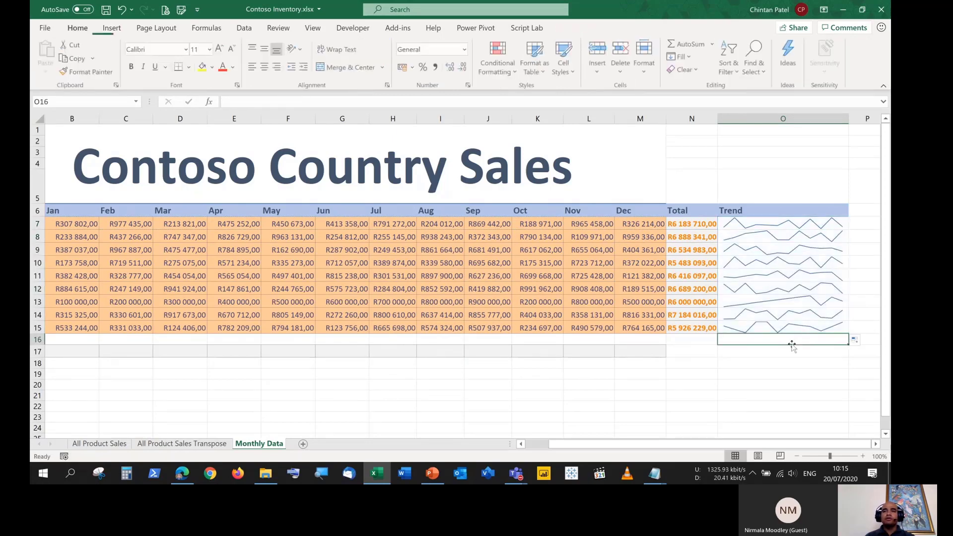
click(775, 241)
click(772, 259)
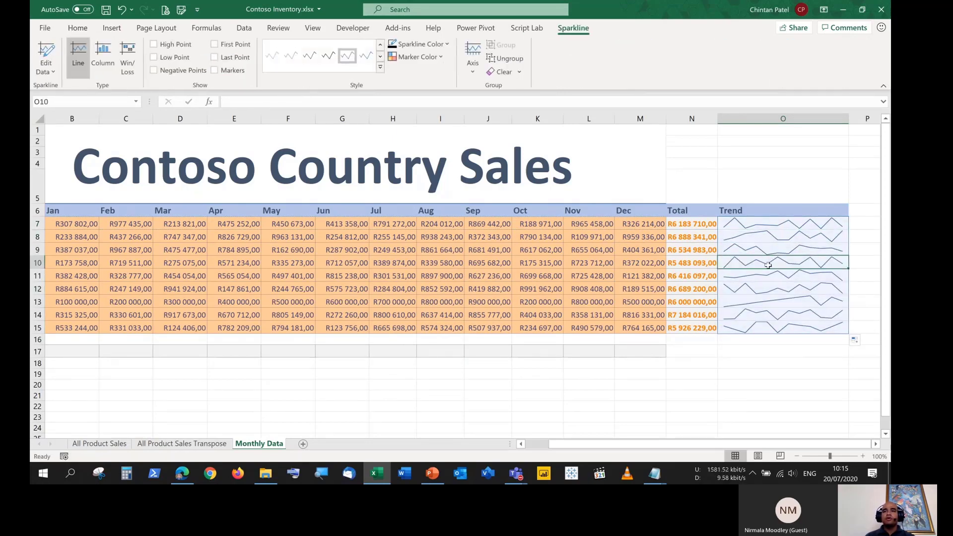
click(766, 286)
click(765, 301)
click(772, 314)
click(772, 329)
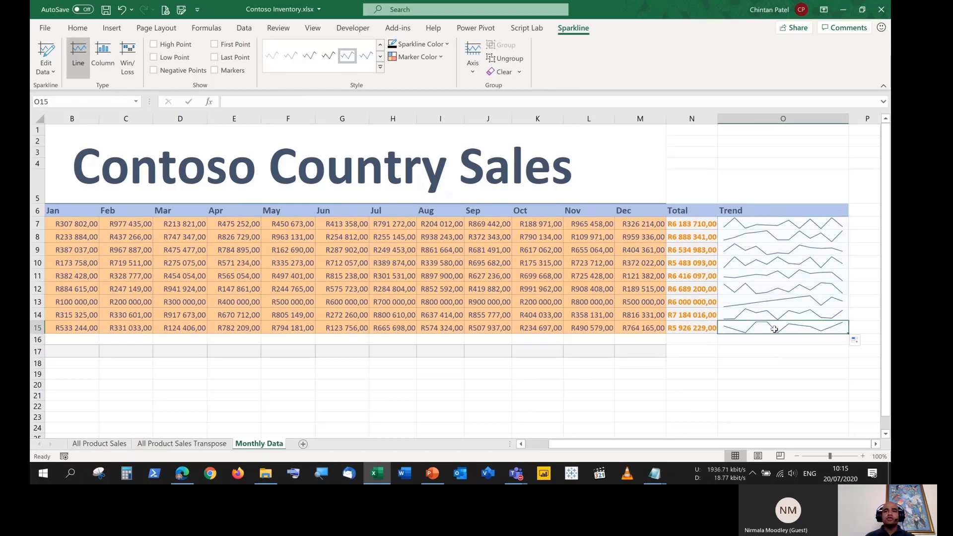
click(804, 247)
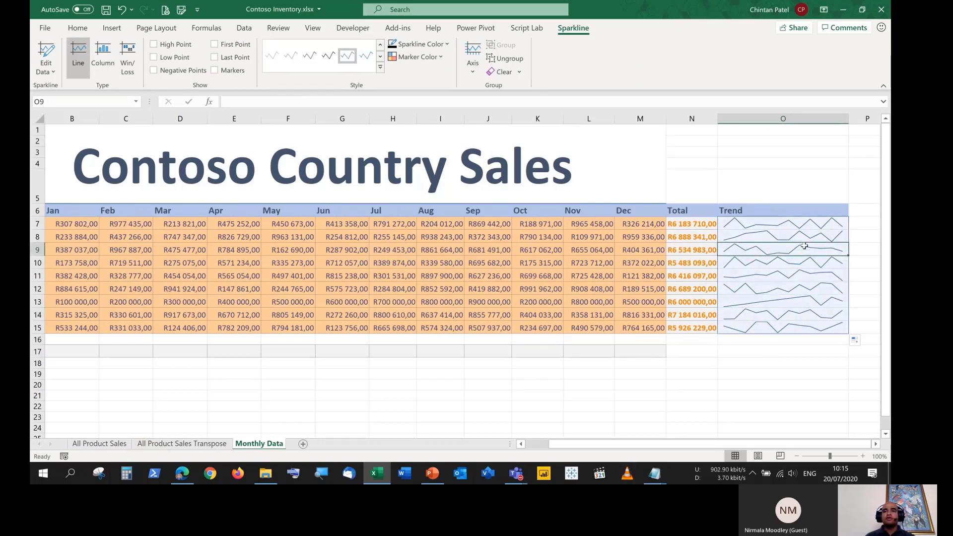
Compare South Africa's monthly sales in B13:M13 with the sparkline in its Trend cell
drag(702, 444, 569, 446)
drag(736, 447, 758, 446)
click(63, 303)
drag(593, 444, 556, 445)
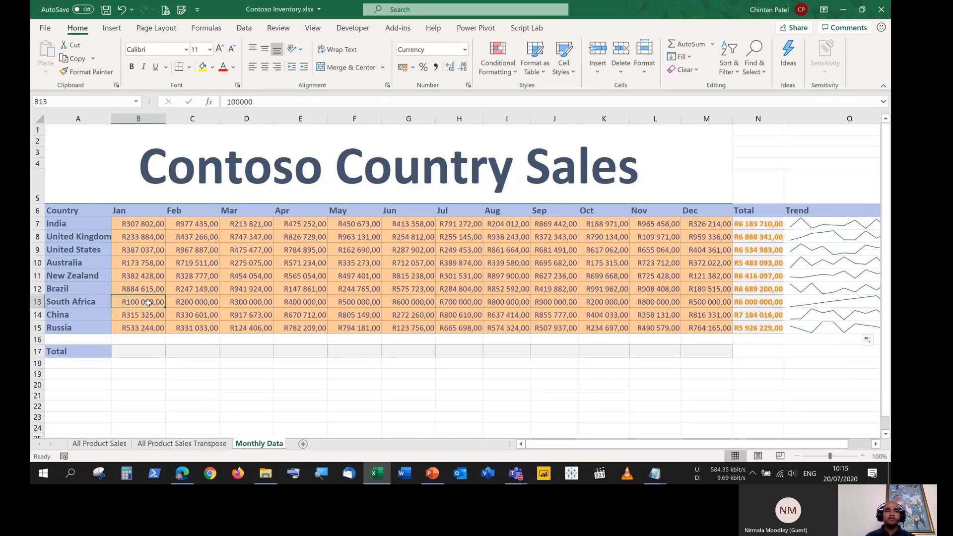
drag(148, 302, 700, 301)
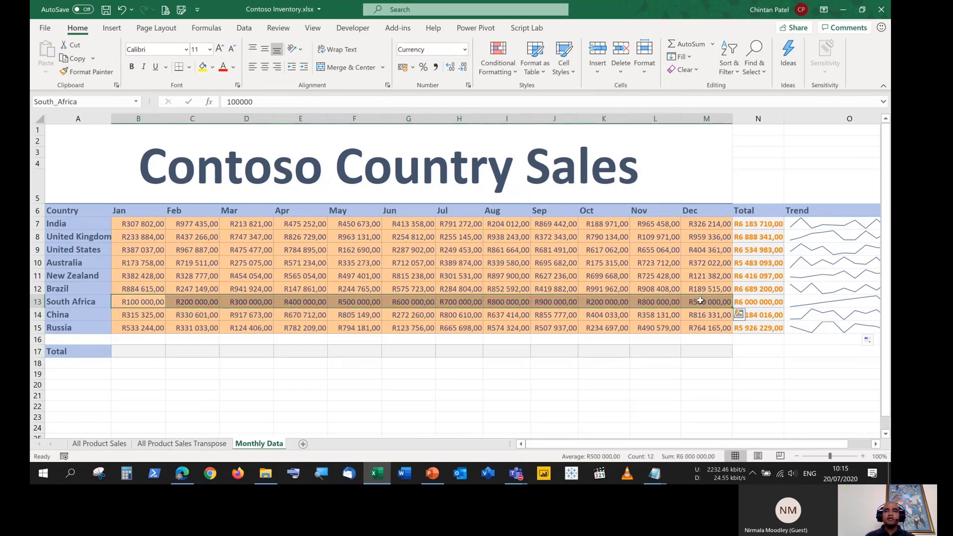
drag(629, 444, 654, 444)
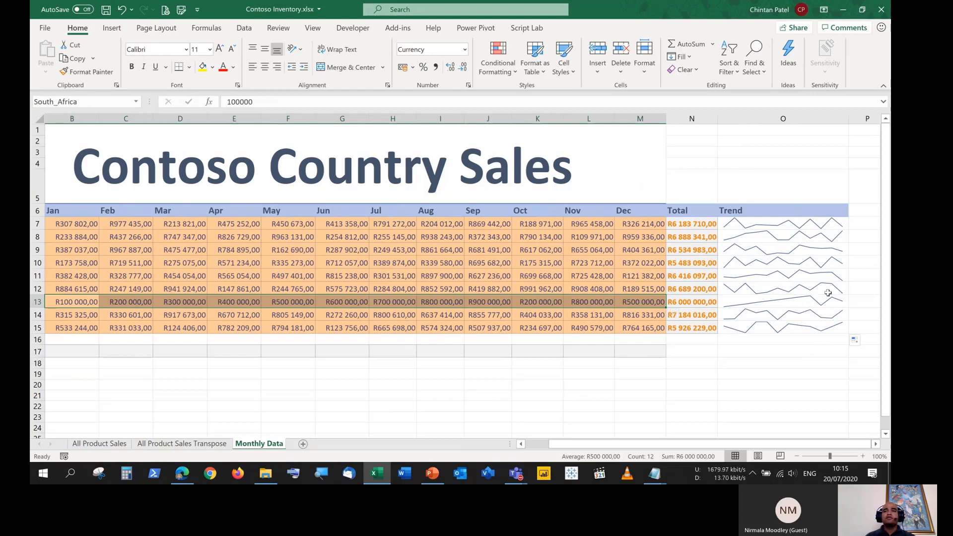
click(759, 311)
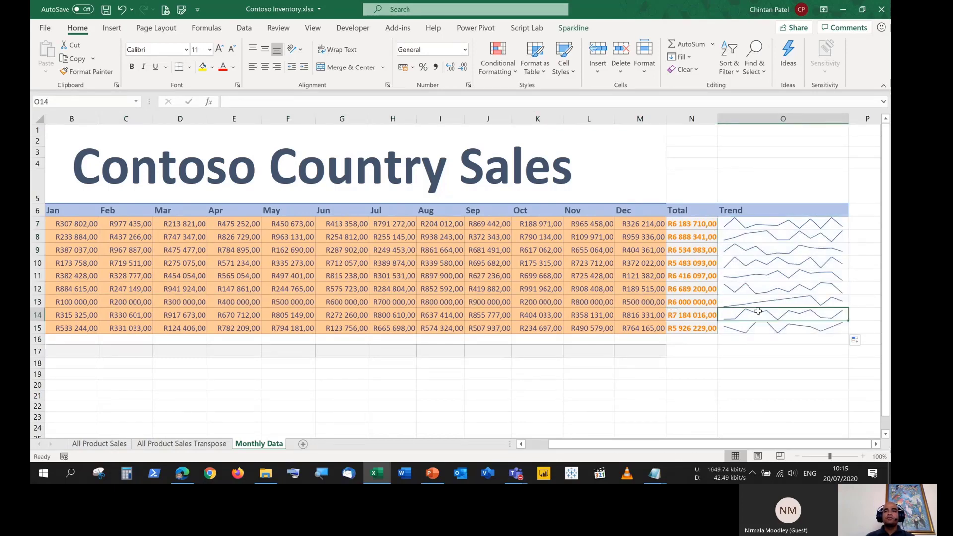
Step down through the Trend cells from O7 to examine how the sparklines are grouped
click(767, 227)
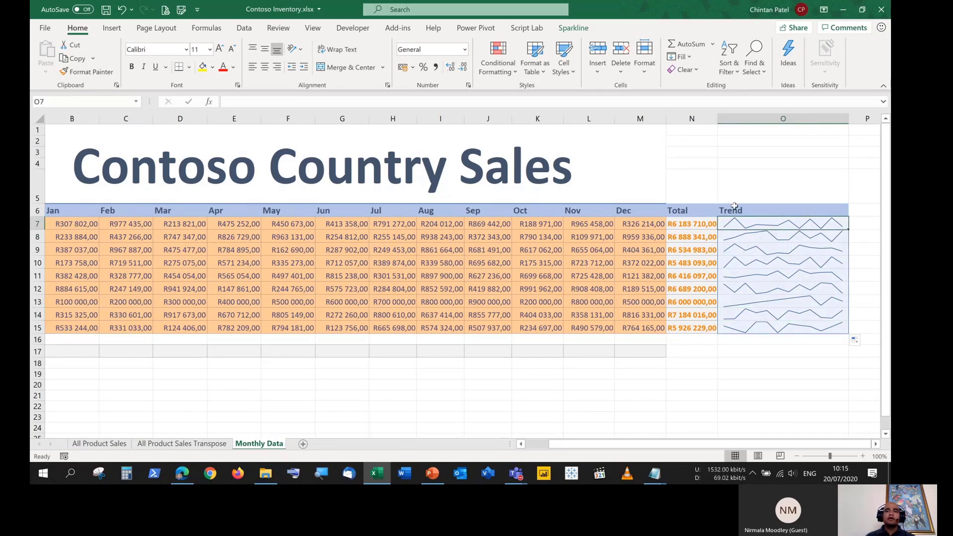
key(Down)
key(Down)
key(Down)
key(Down)
key(Down)
key(Down)
key(Down)
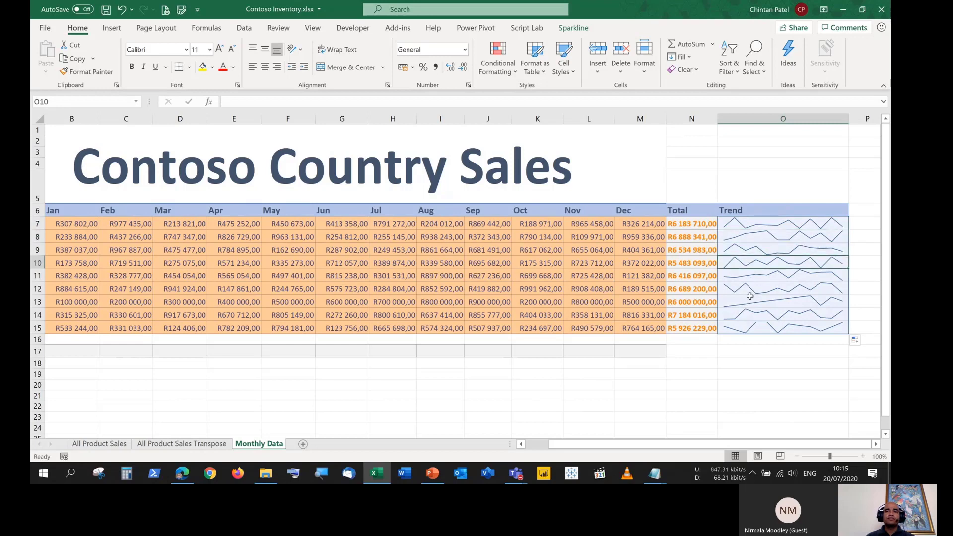
Try a light blue sparkline style and an orange one on the Trend sparklines
click(747, 223)
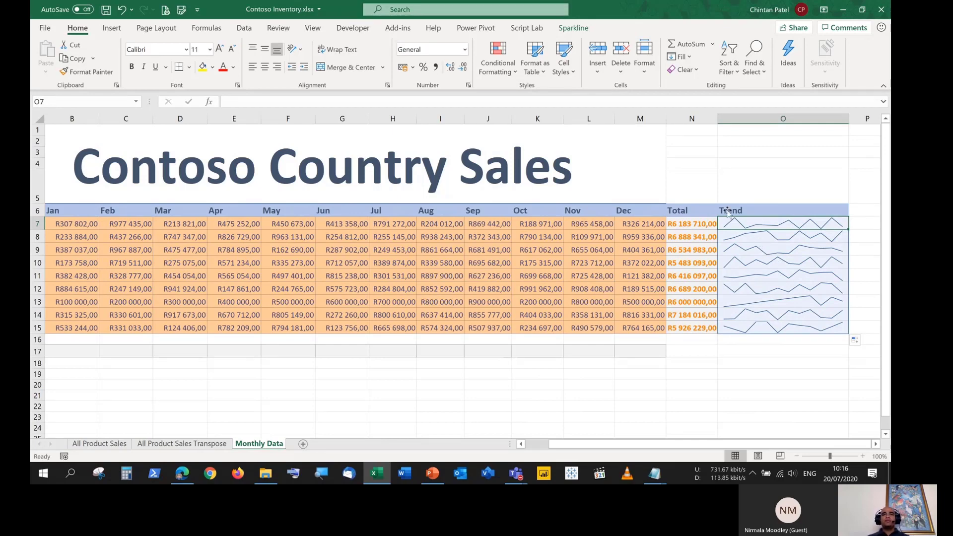
click(568, 28)
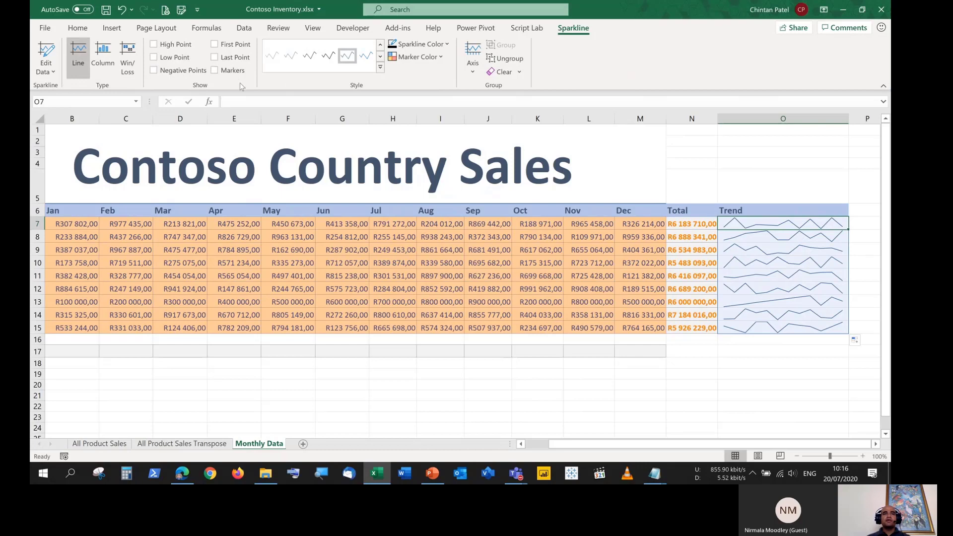
click(380, 67)
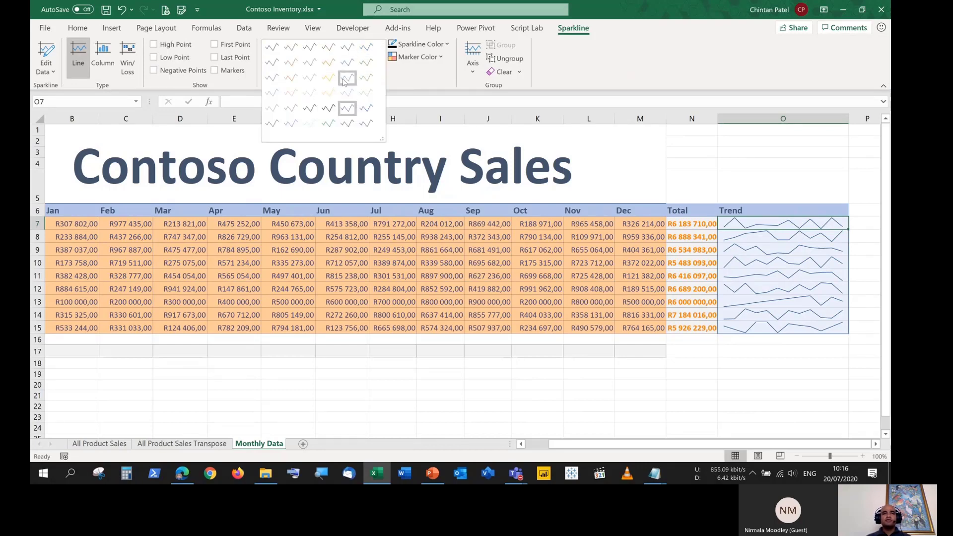
click(349, 96)
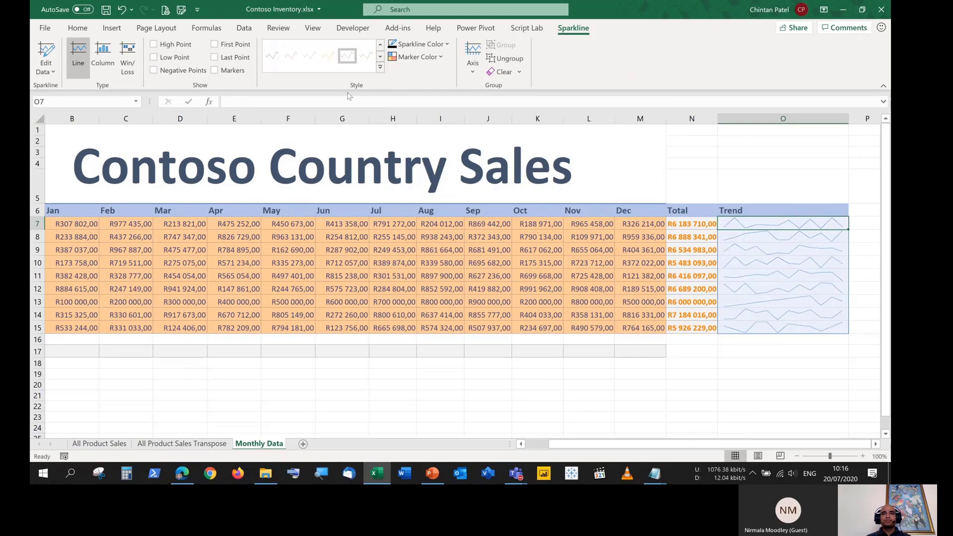
click(382, 69)
click(291, 62)
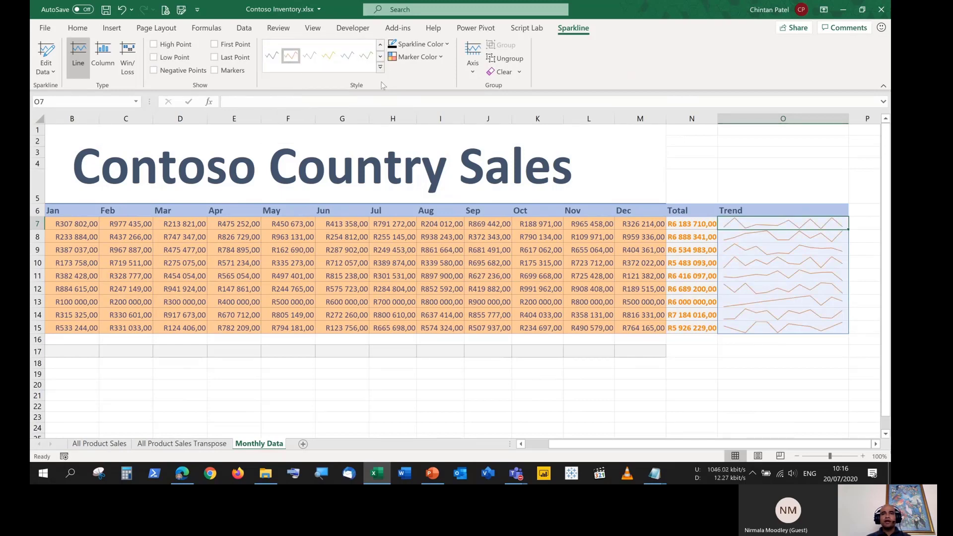
Review the sparkline color palette and the line weight options, leaving both settings as they are
click(446, 45)
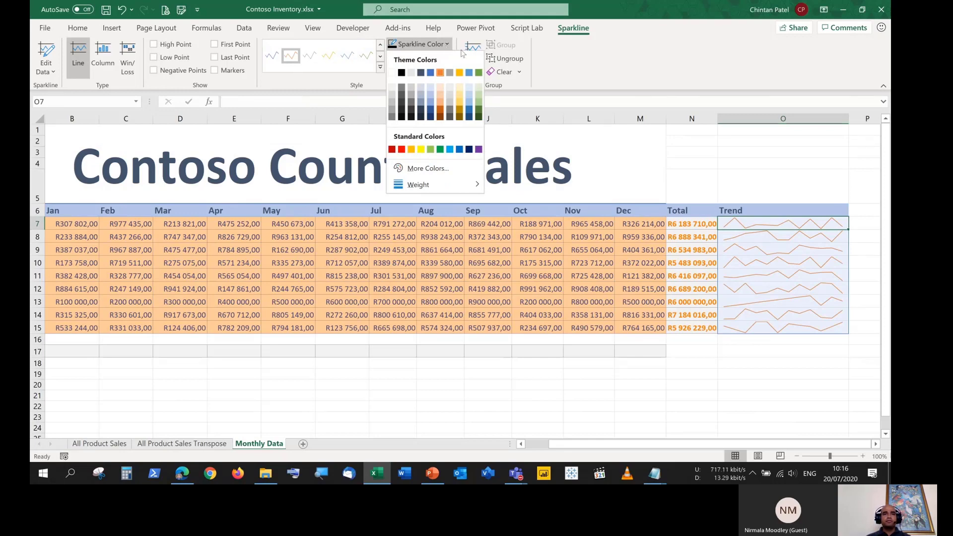
mouse_move(437, 185)
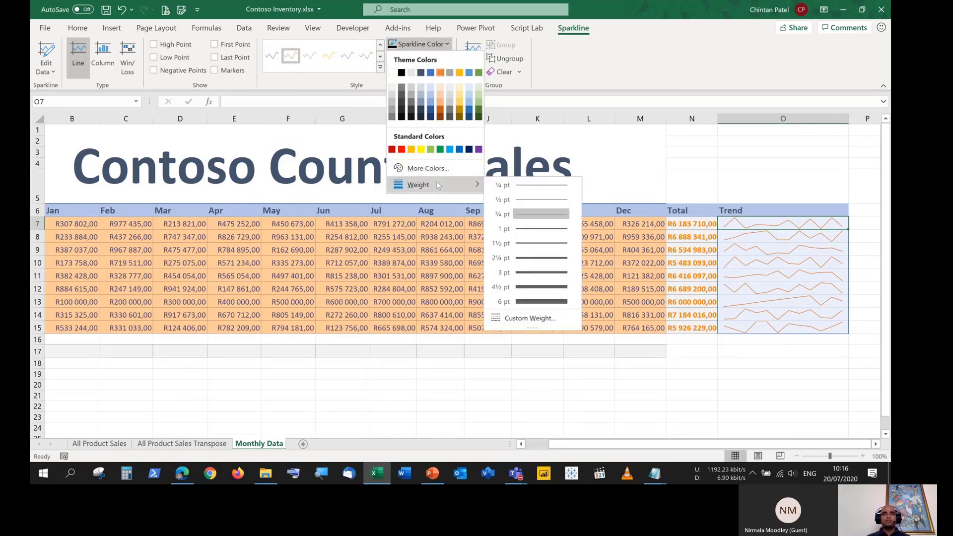
click(440, 45)
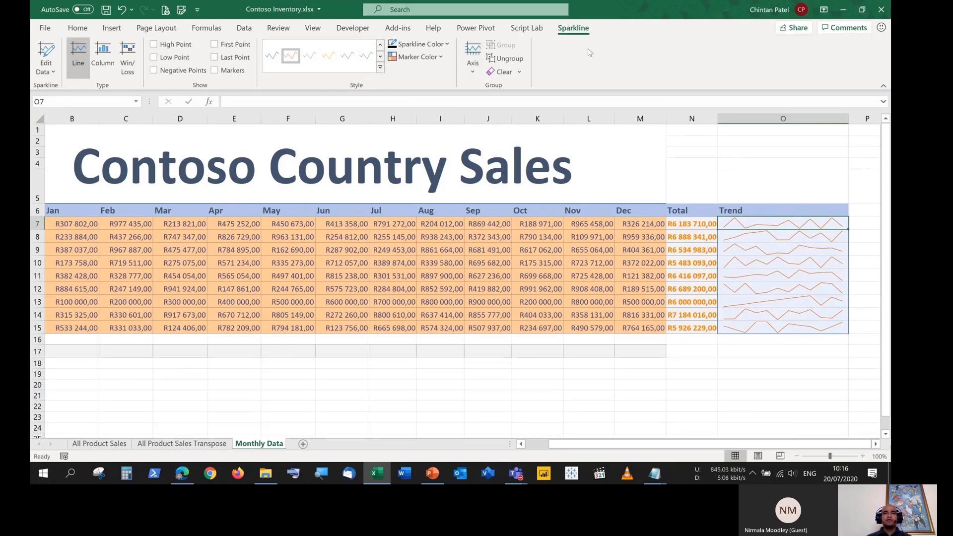
Show markers on the Trend sparklines and check them for United Kingdom, United States and Brazil
click(231, 73)
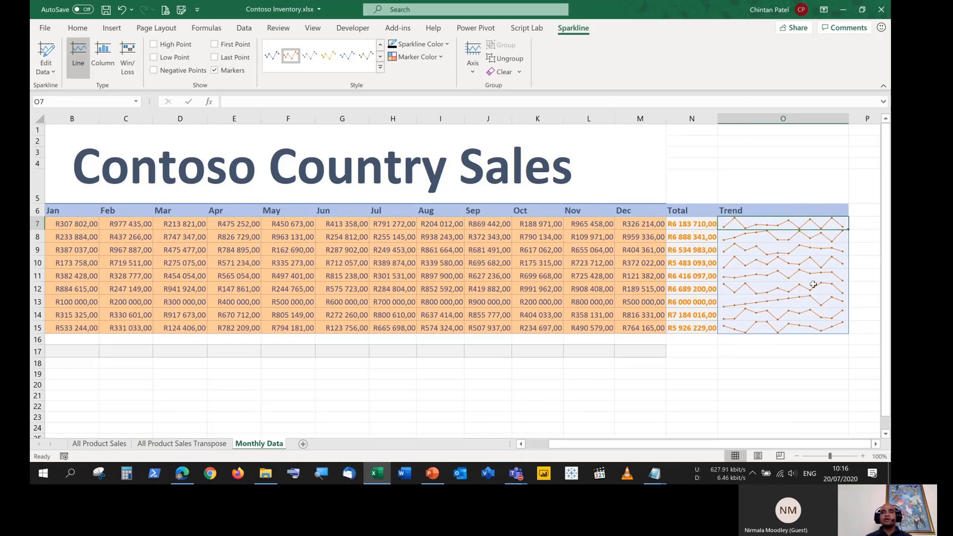
click(762, 239)
click(762, 251)
click(763, 289)
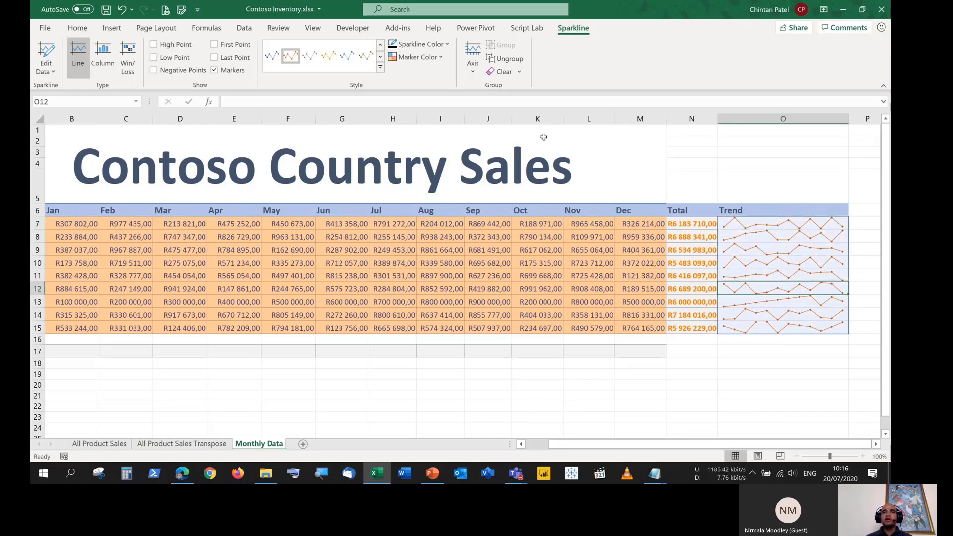
Apply the first dark blue style in the sparkline style gallery to the Trend sparklines
click(380, 67)
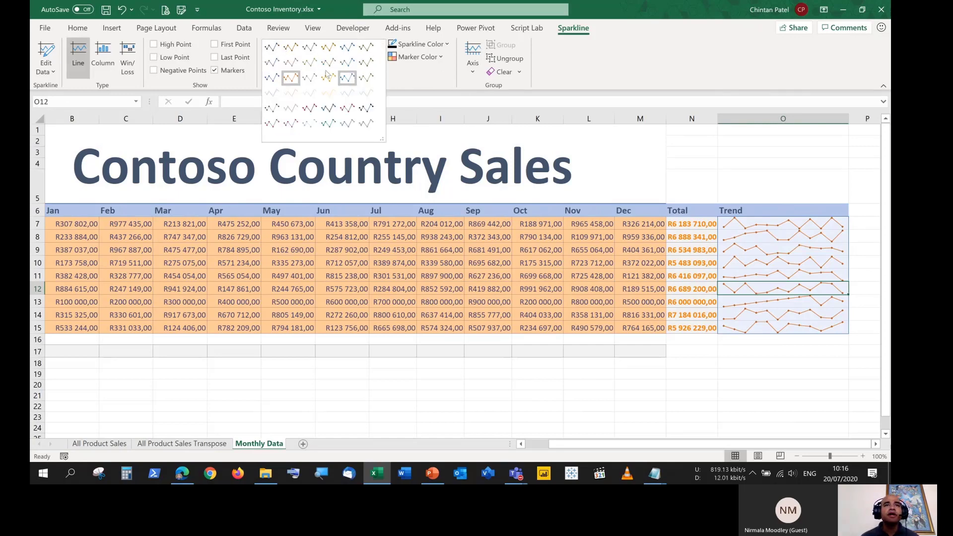
click(272, 47)
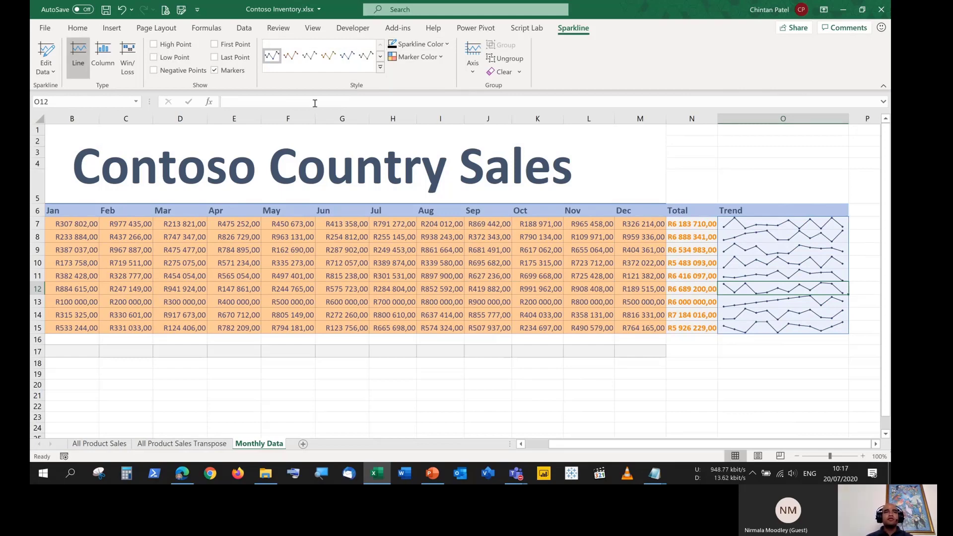
click(169, 46)
click(169, 58)
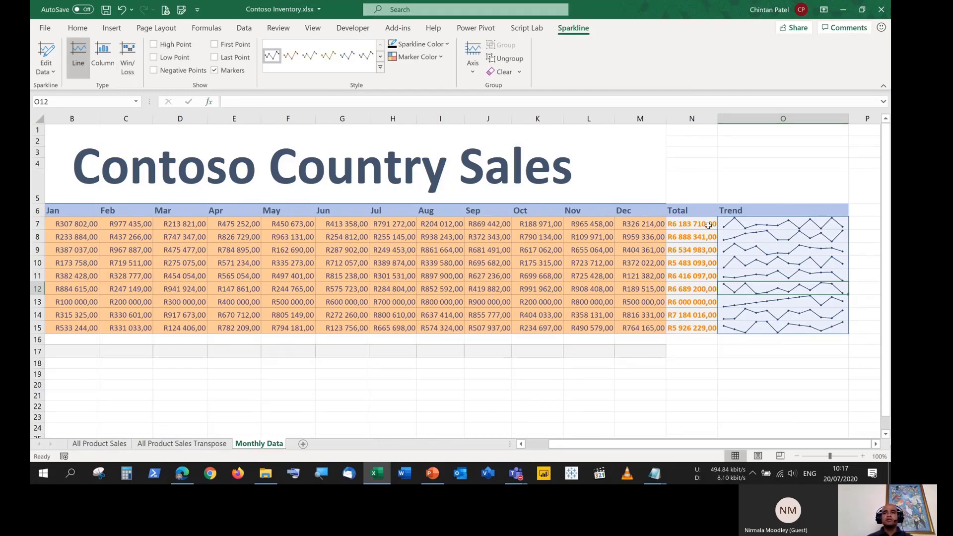
click(232, 45)
click(235, 58)
click(232, 44)
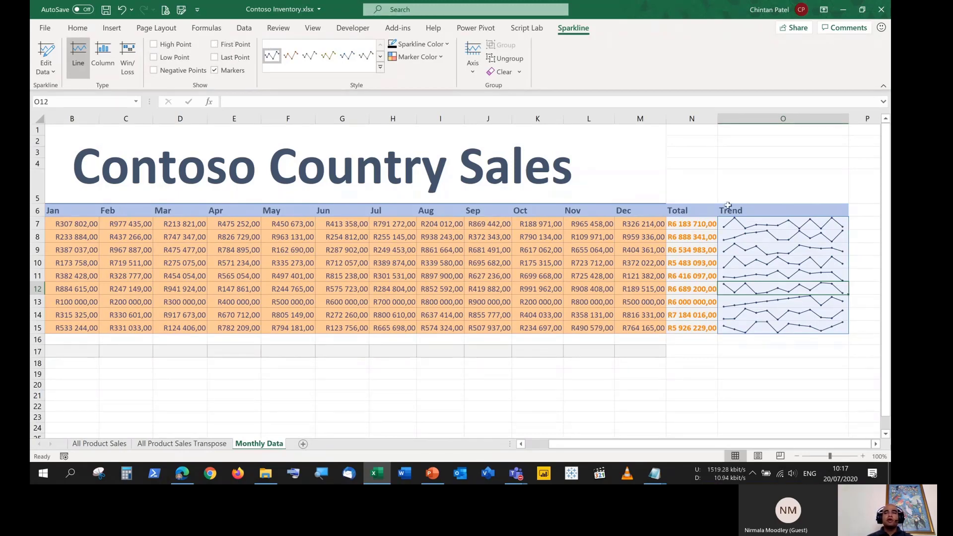
click(773, 266)
click(773, 310)
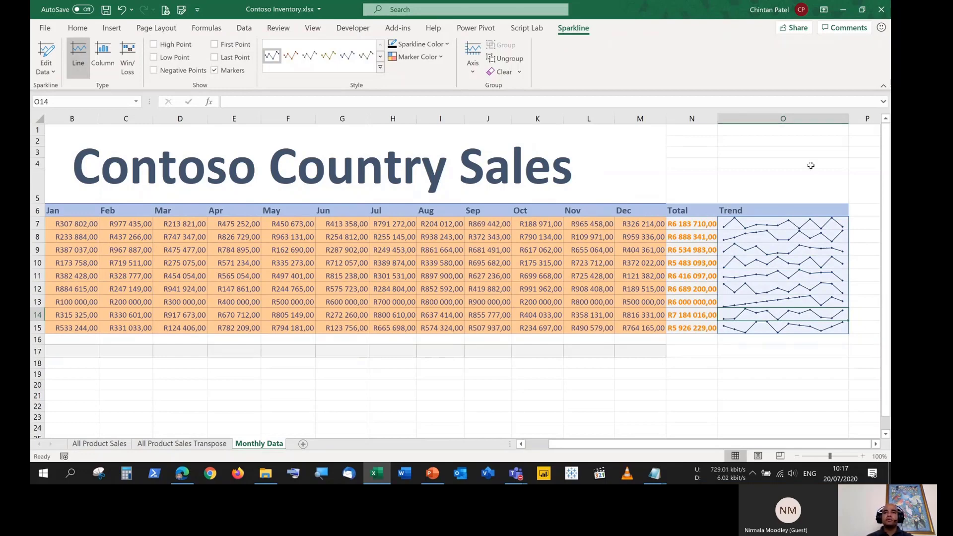
Try the Column type on the Trend sparklines in O7:O15 and check the result in several country rows
drag(772, 224, 777, 321)
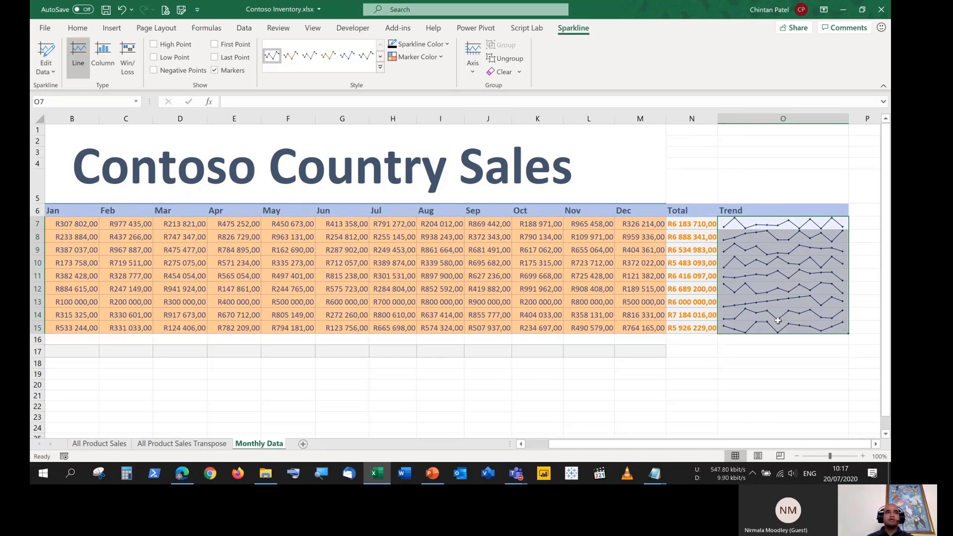
click(101, 64)
click(783, 237)
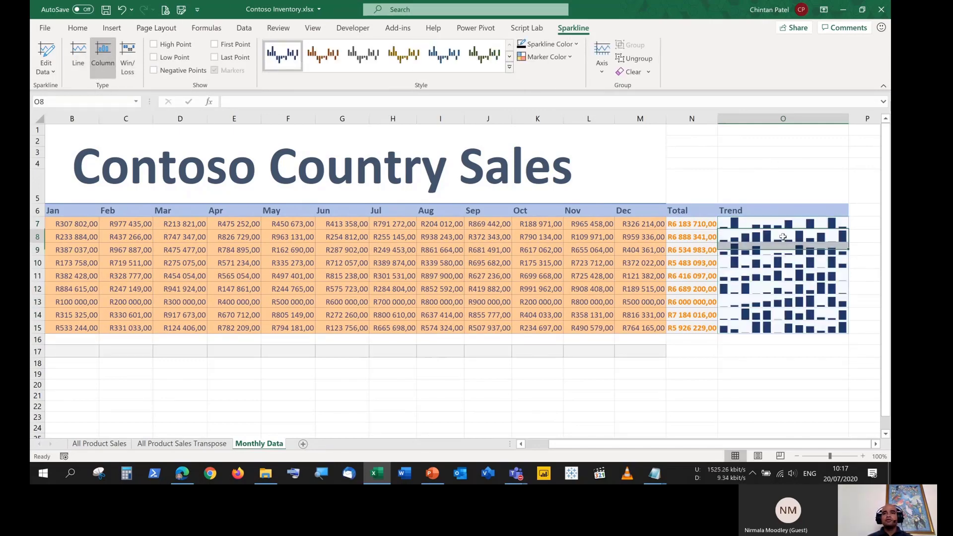
click(776, 275)
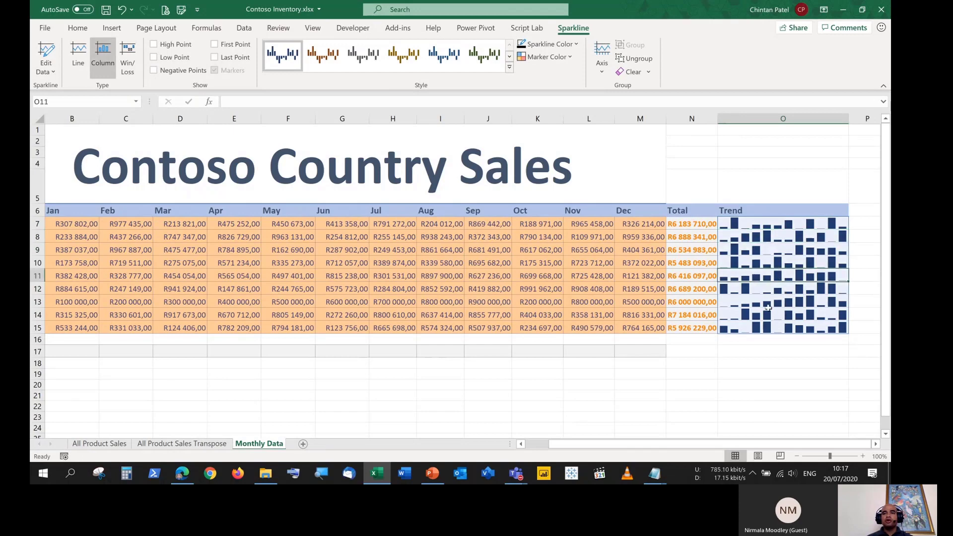
click(776, 328)
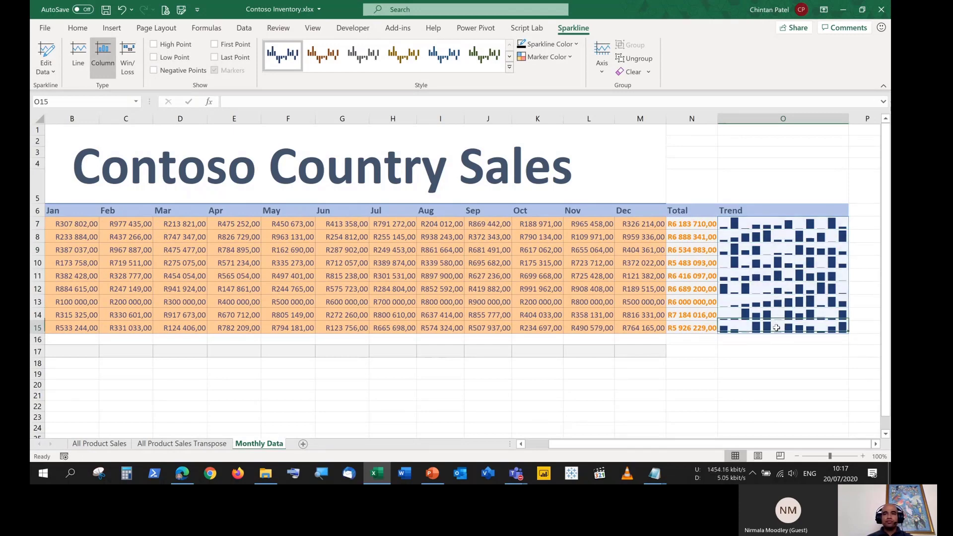
click(775, 237)
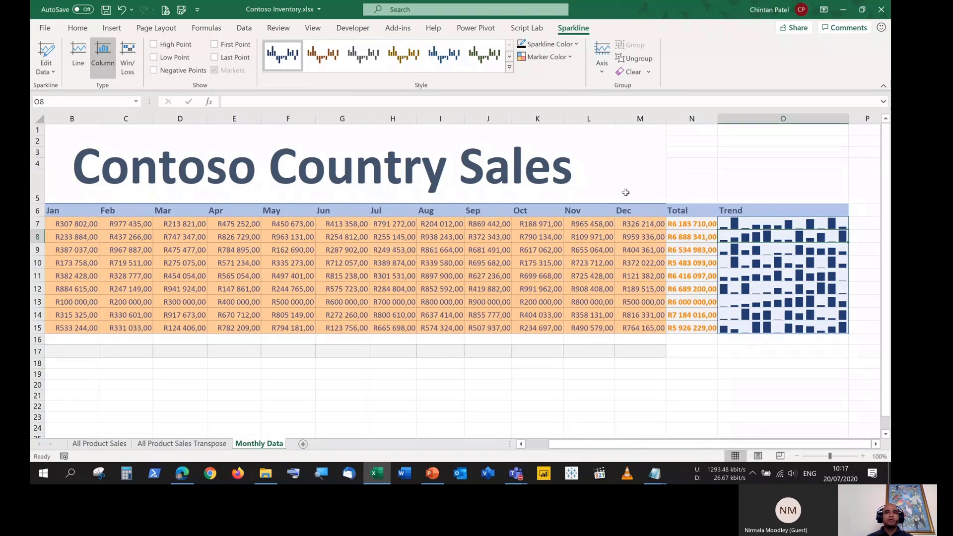
Try the Win/Loss type on the Trend sparklines and switch them back to the Line type
click(127, 63)
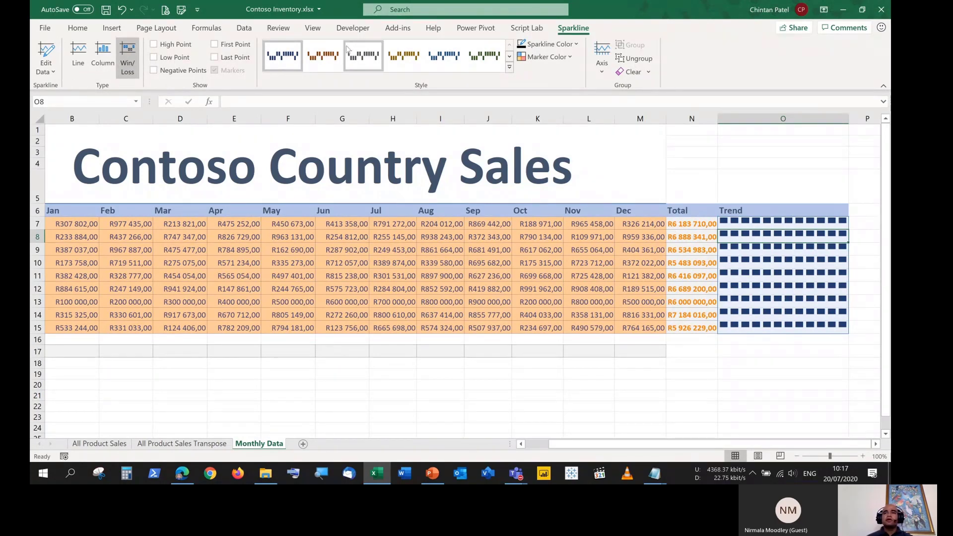
click(78, 56)
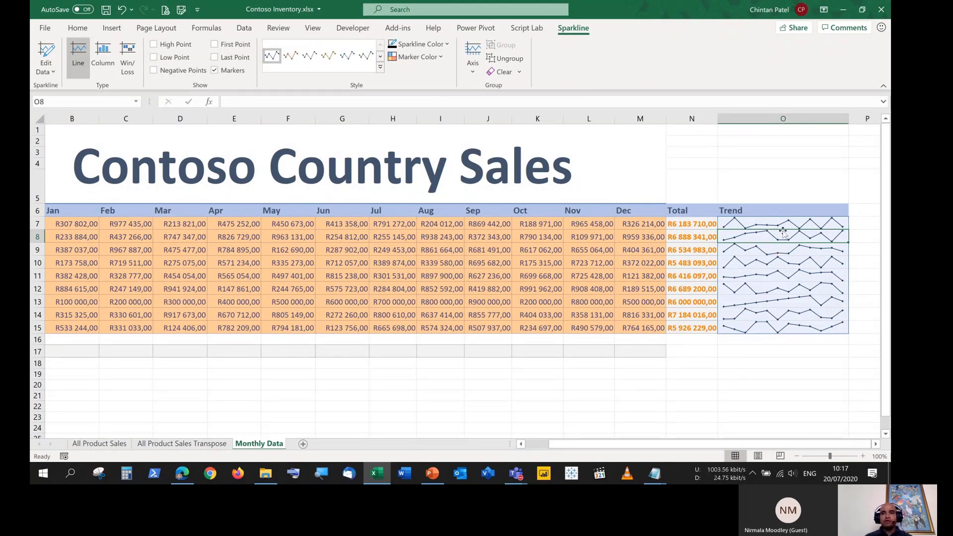
Examine the line sparklines up the Trend column and compare them with their country rows
click(778, 315)
click(777, 351)
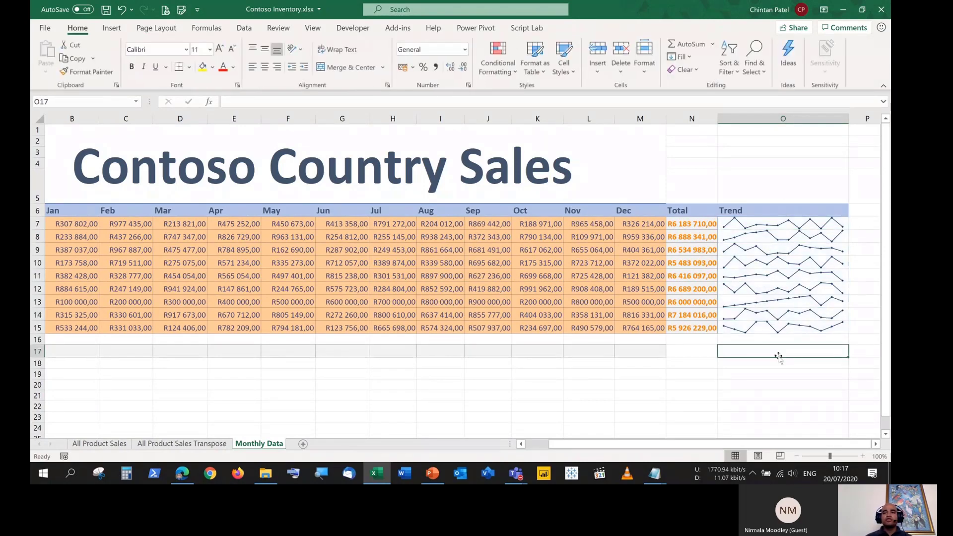
key(Up)
key(Up)
key(Up)
key(Up)
key(Up)
key(Up)
key(Up)
key(Up)
key(Up)
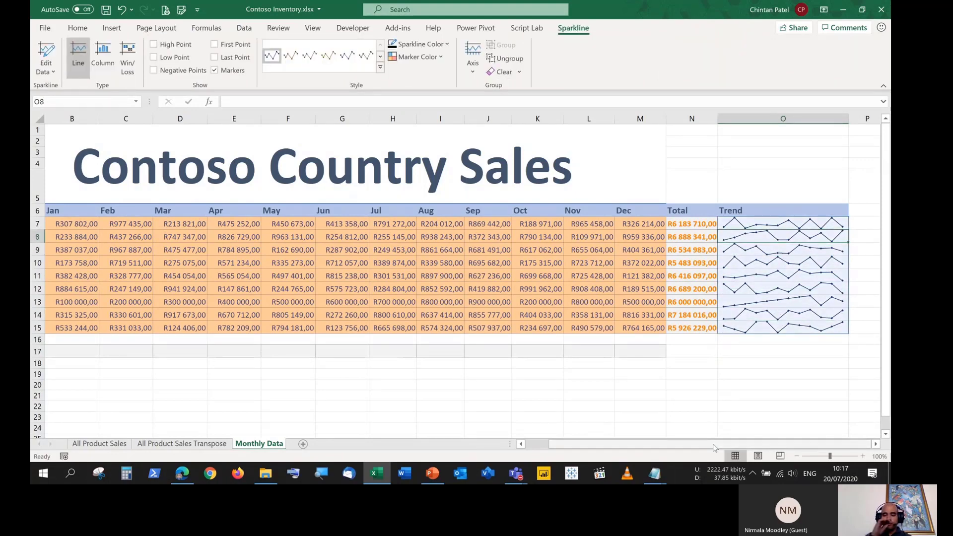
scroll(698, 431, left, 1)
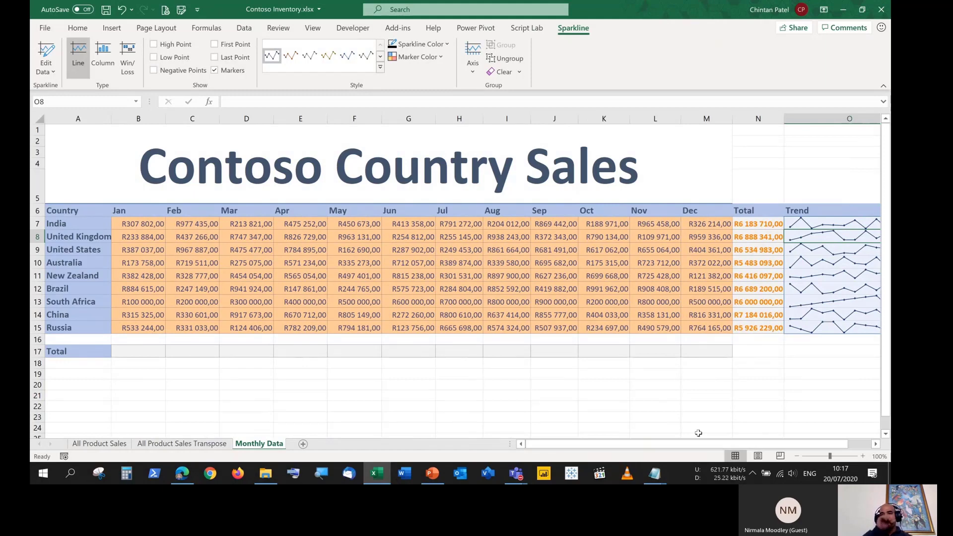
scroll(697, 437, right, 1)
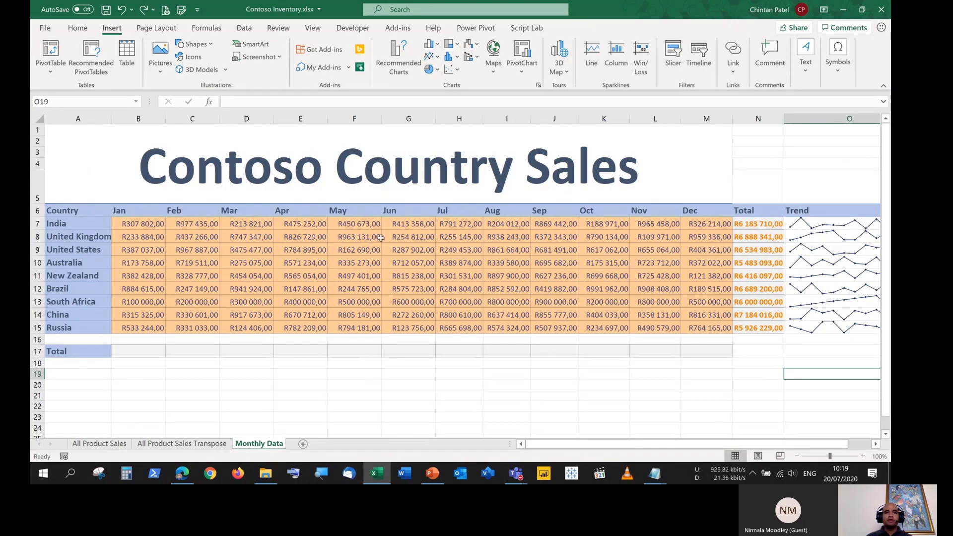
Apply the Normal cell style to the monthly country figures in B7:M15
drag(386, 237, 603, 310)
click(300, 263)
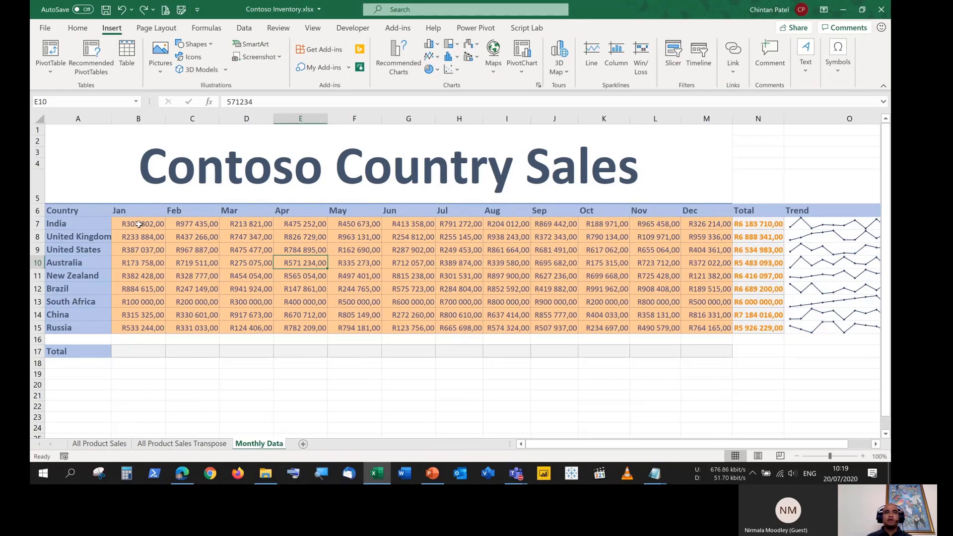
drag(142, 225, 702, 329)
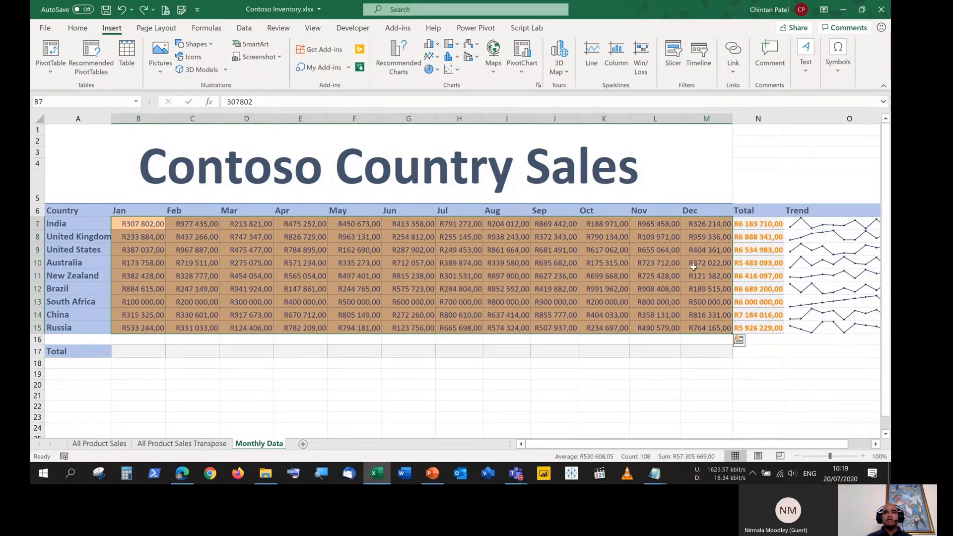
click(78, 27)
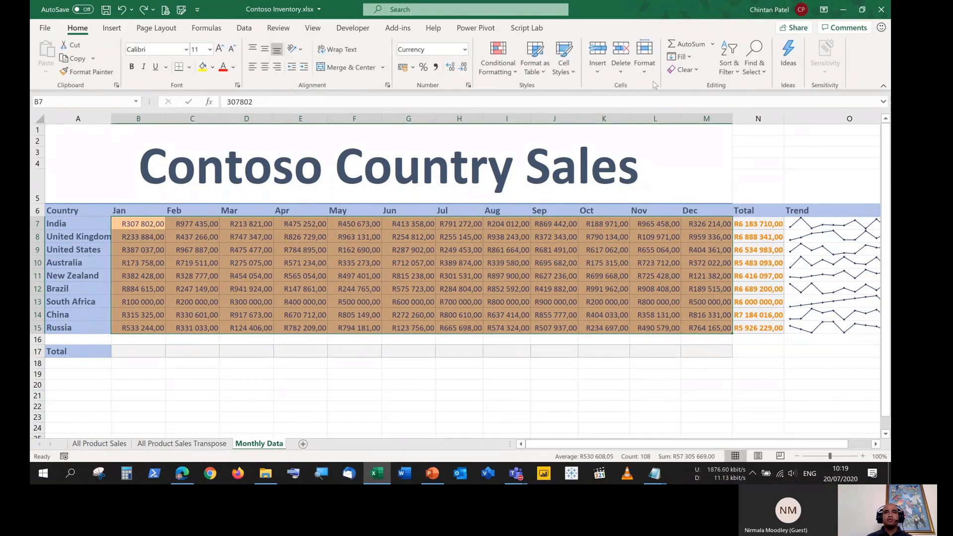
click(566, 70)
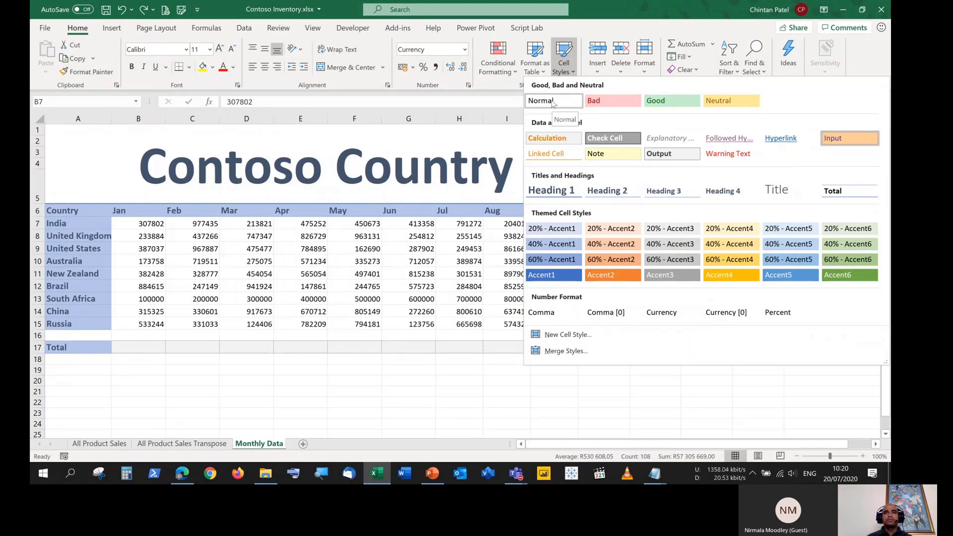
click(552, 101)
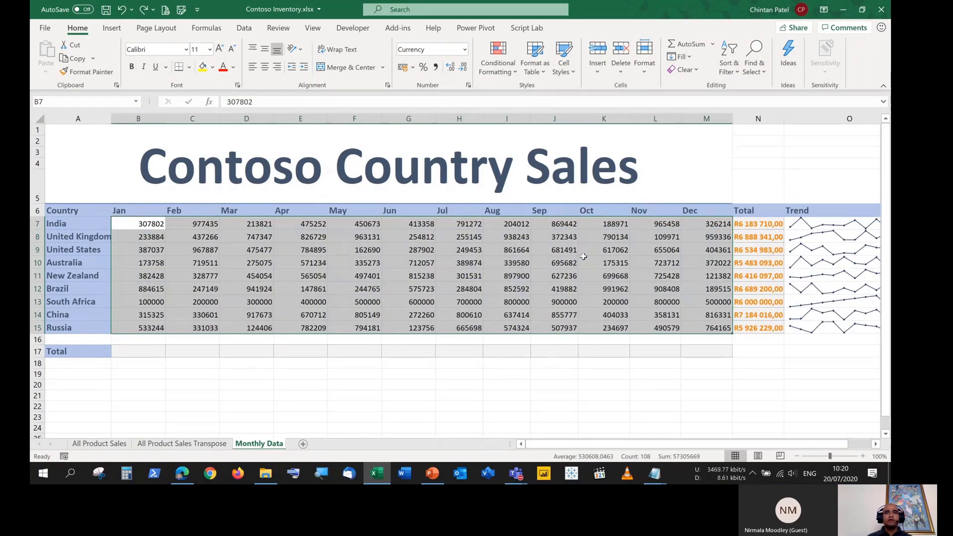
Format the monthly country figures in B7:M15 as Currency
click(465, 49)
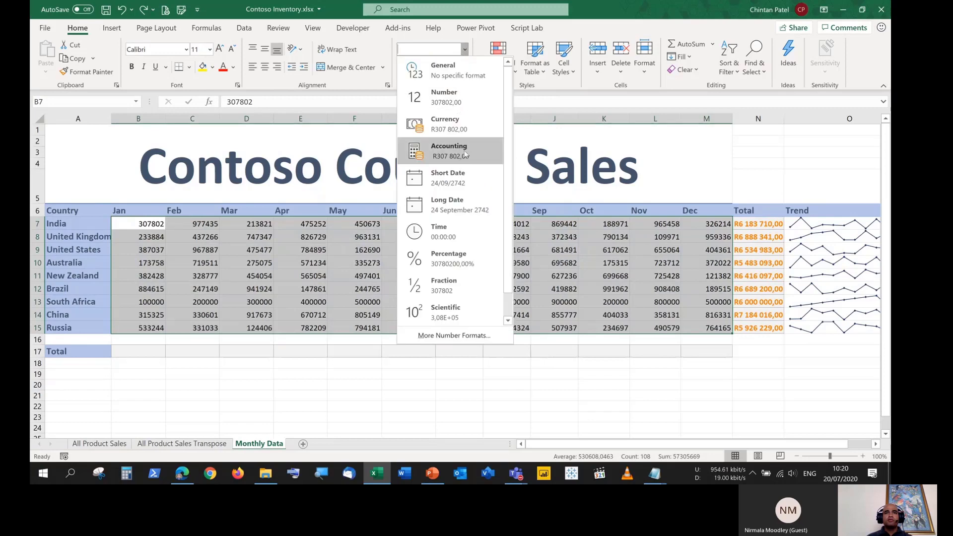
click(459, 130)
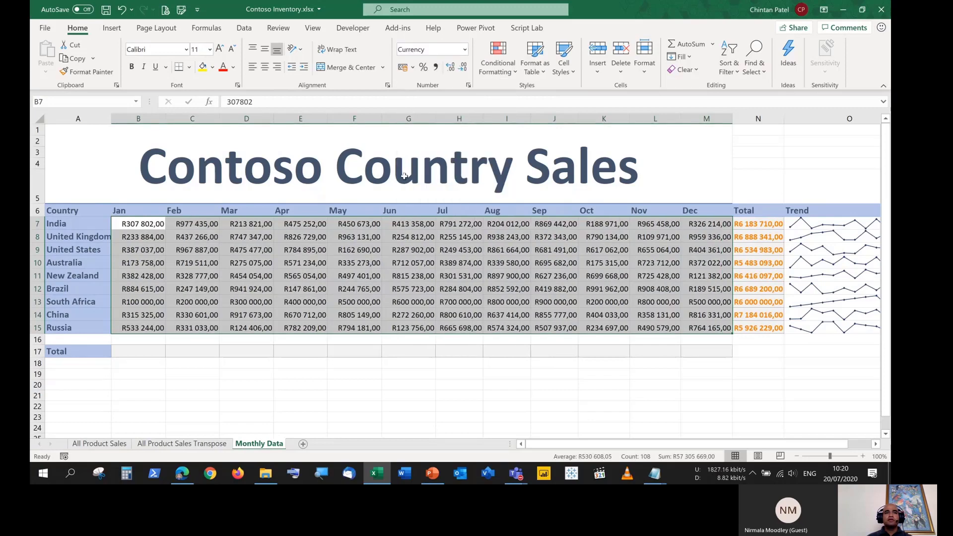
click(369, 254)
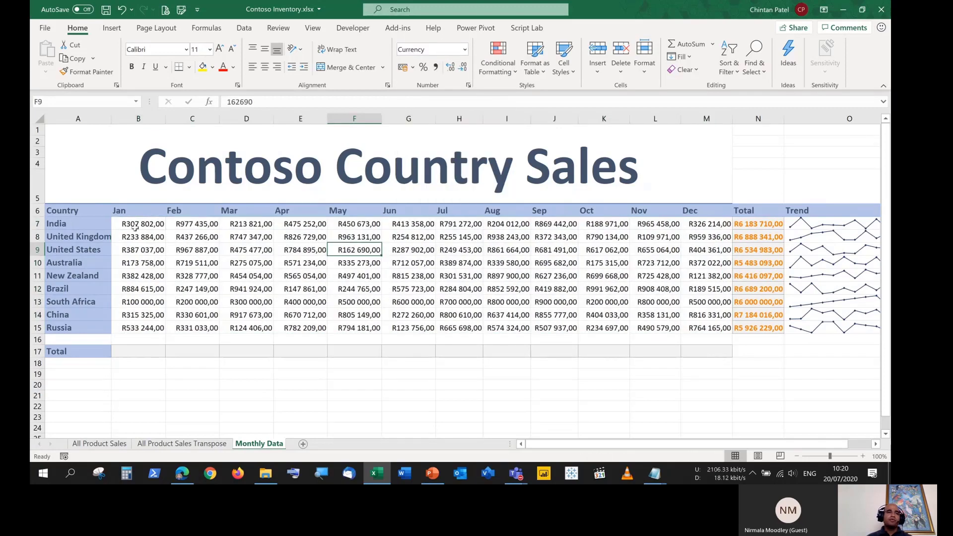
Compare the Clear Formats option with the Normal cell style as ways to reset the monthly figures in B7:M15
drag(133, 226, 718, 329)
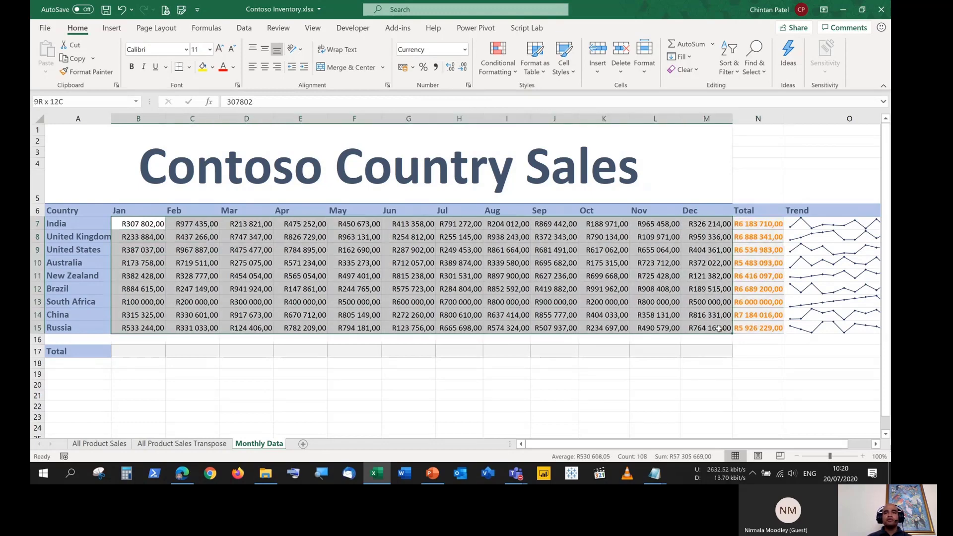
click(685, 69)
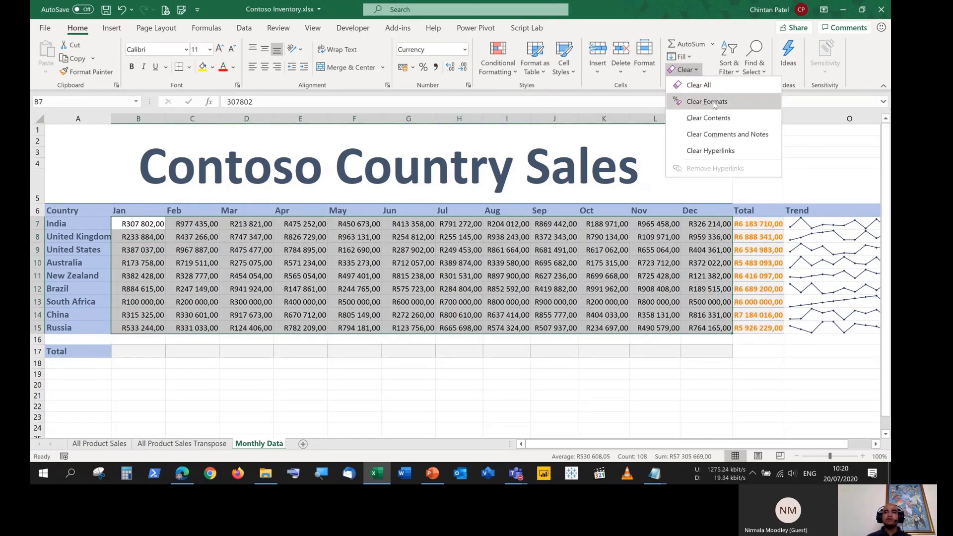
click(576, 74)
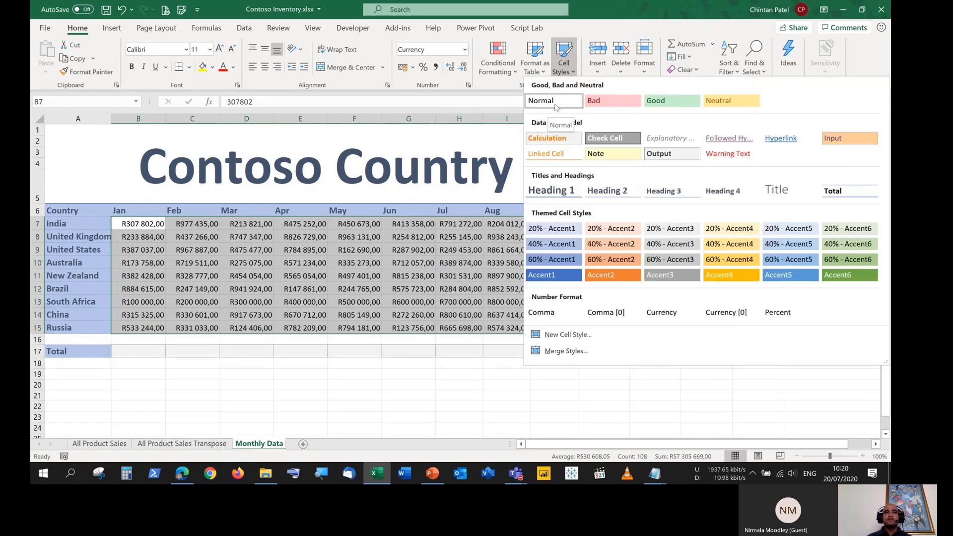
click(611, 18)
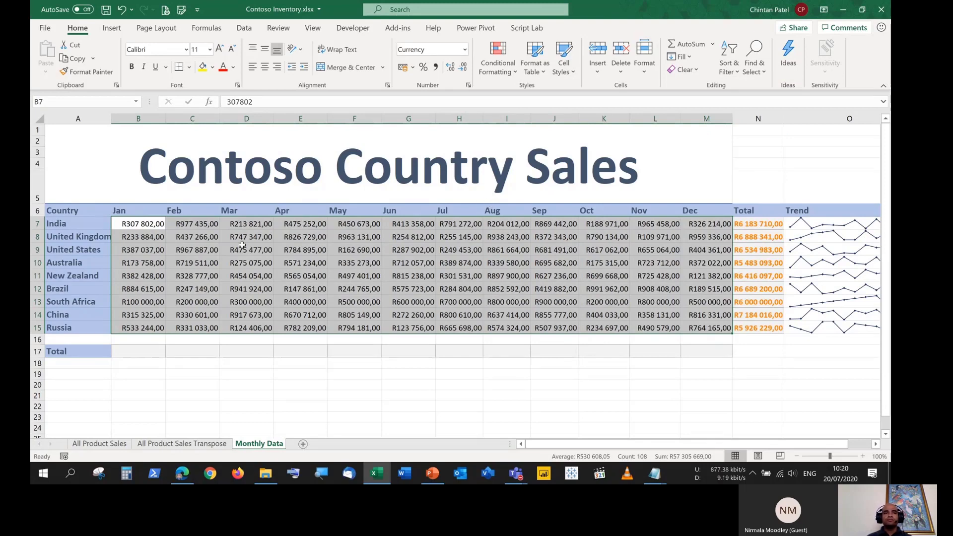
click(224, 245)
drag(158, 223, 707, 328)
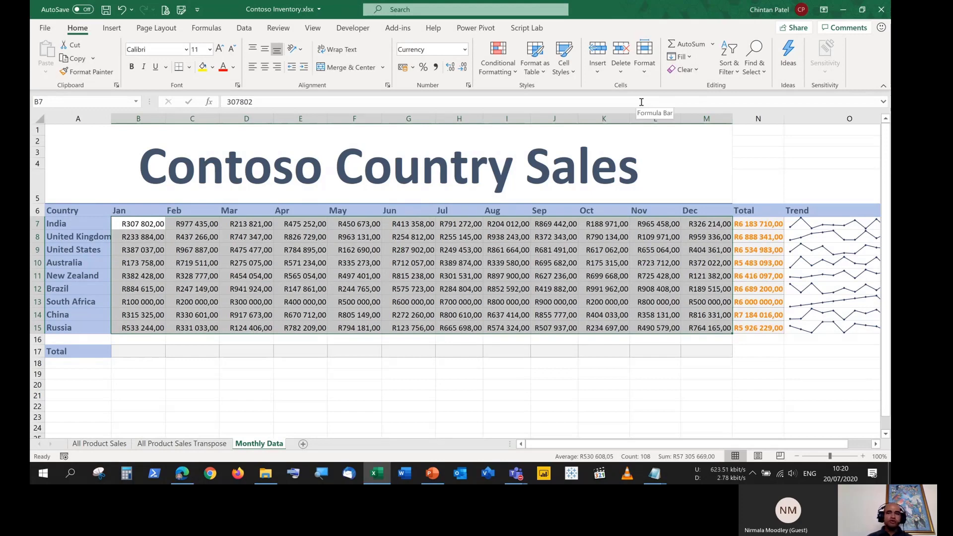
click(684, 70)
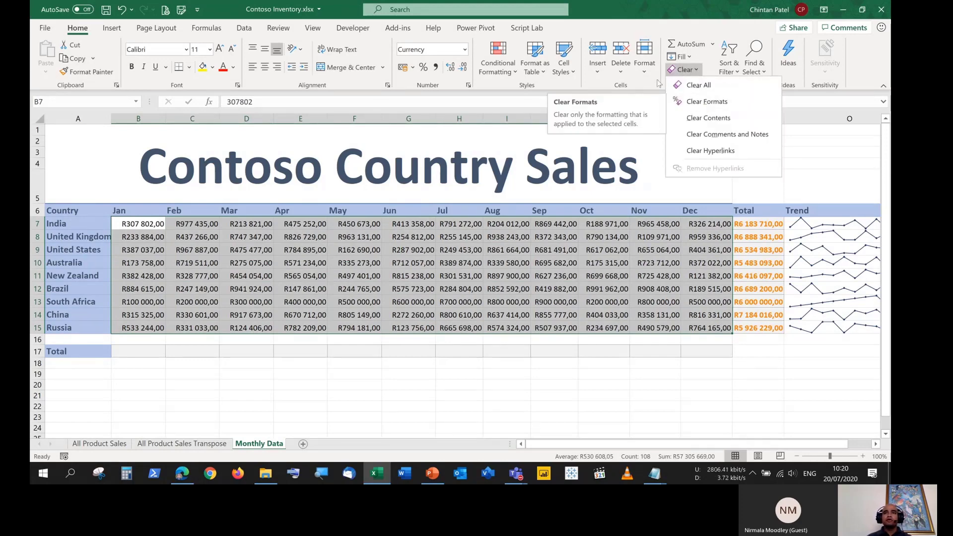
click(564, 63)
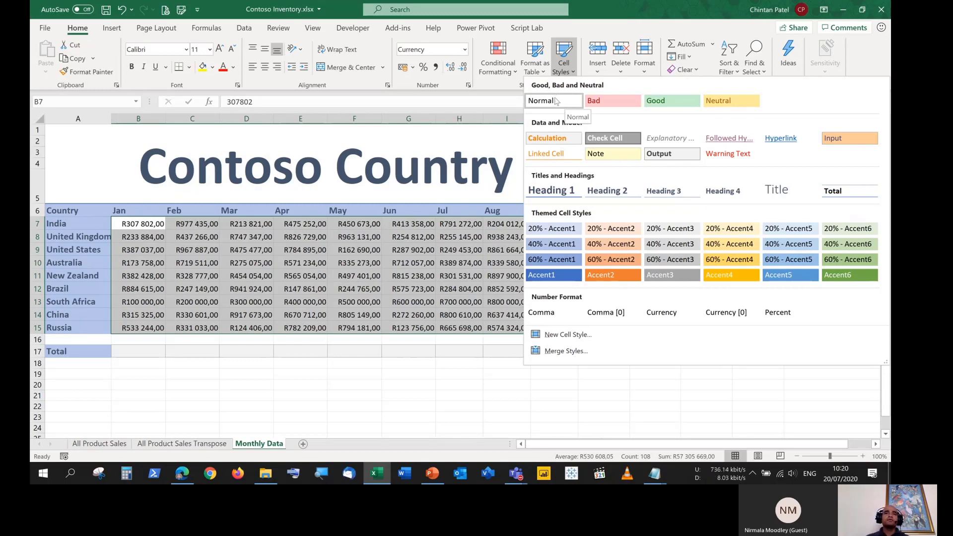
click(601, 24)
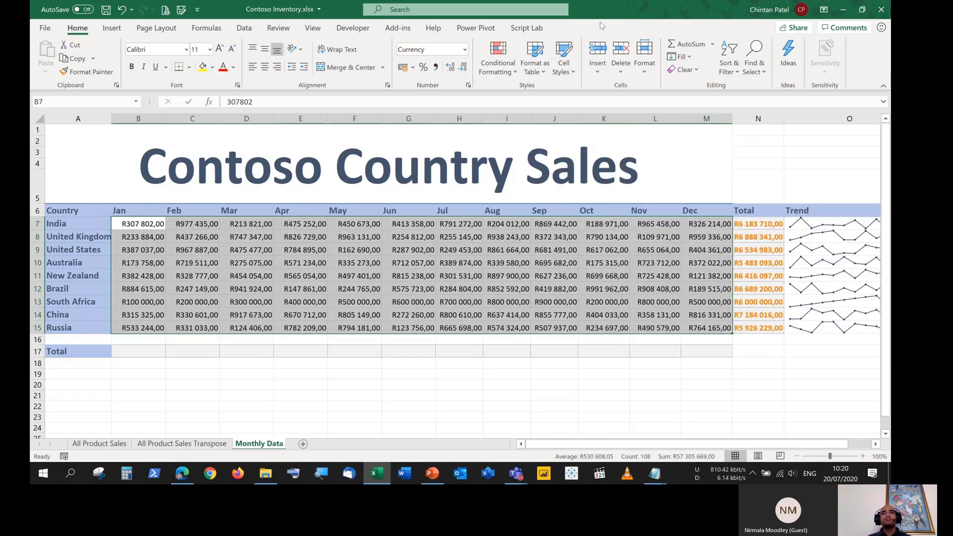
click(697, 68)
key(Escape)
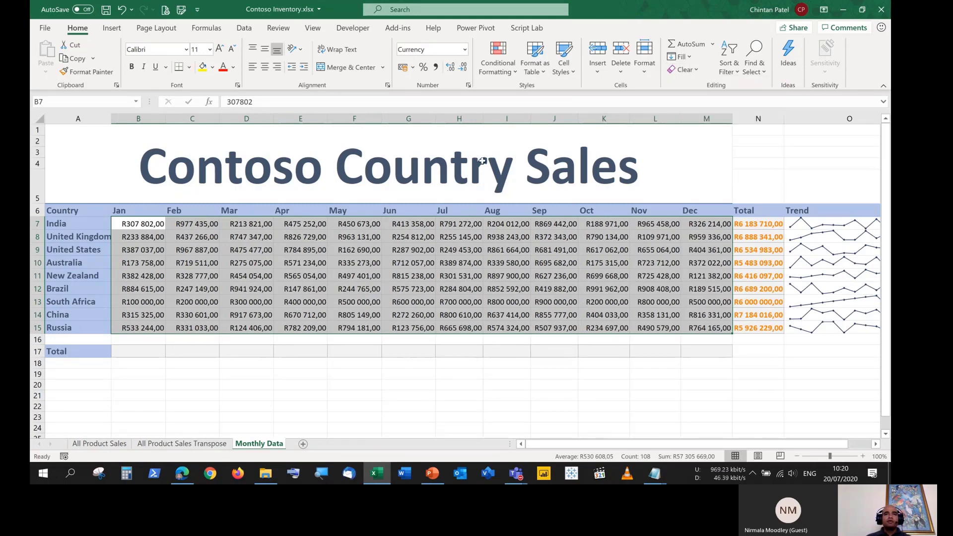
Examine the Conditional Formatting description and the Cell Styles gallery for the selected monthly figures
click(497, 62)
click(495, 72)
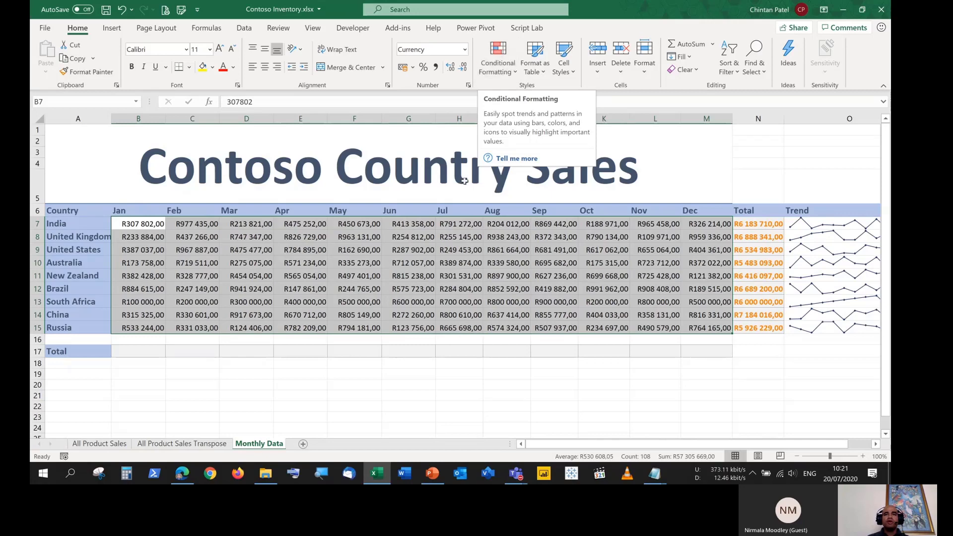
click(564, 59)
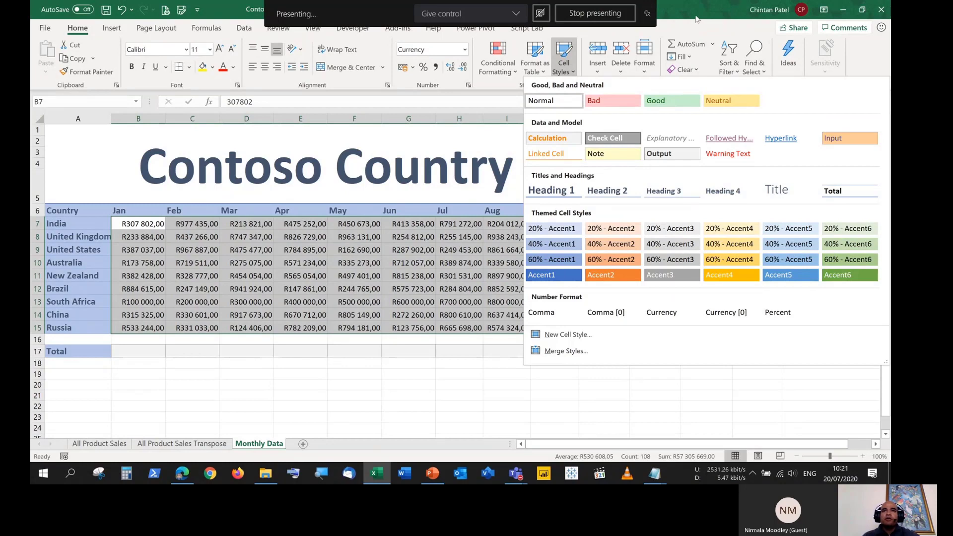
click(378, 6)
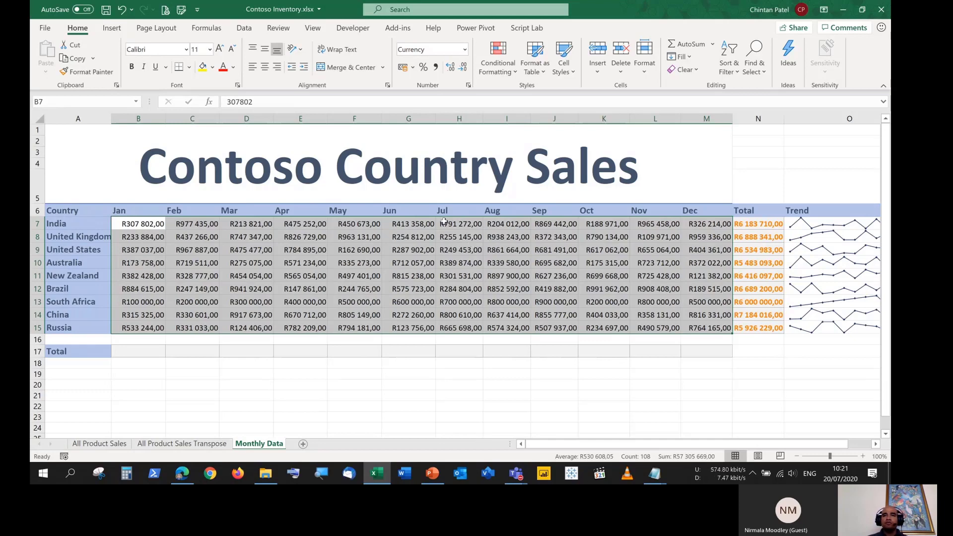
Highlight New Zealand's monthly figures greater than 500000 in B11:M11 with Green Fill with Dark Green Text
drag(139, 275, 720, 277)
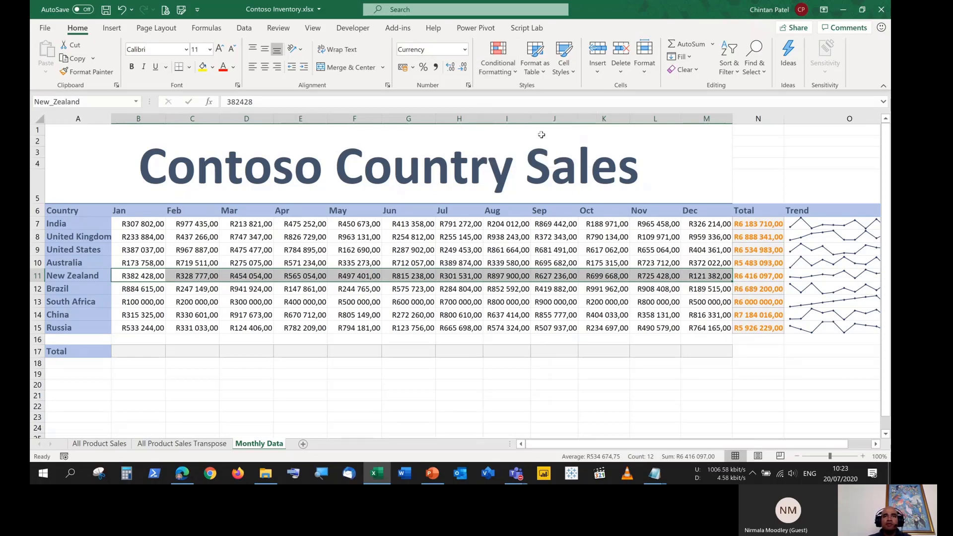
click(503, 69)
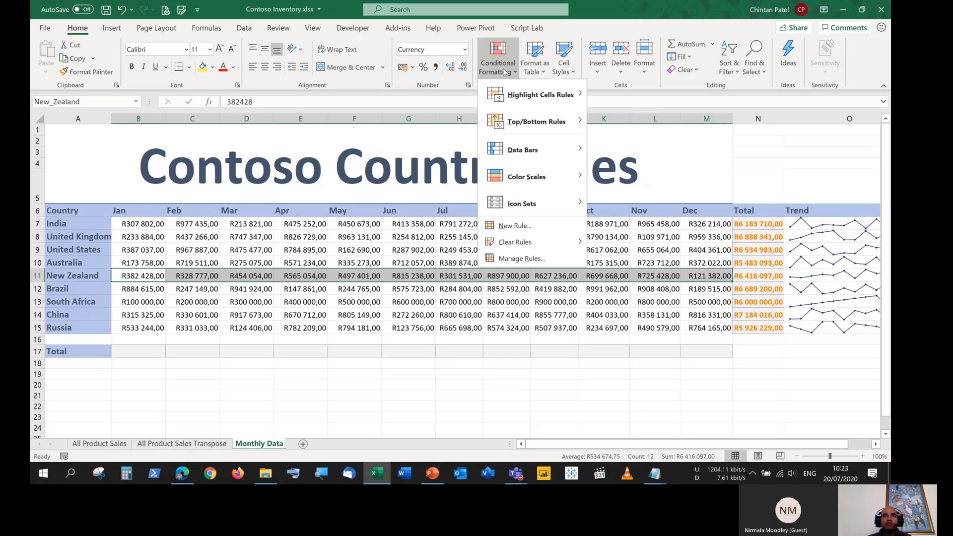
mouse_move(527, 102)
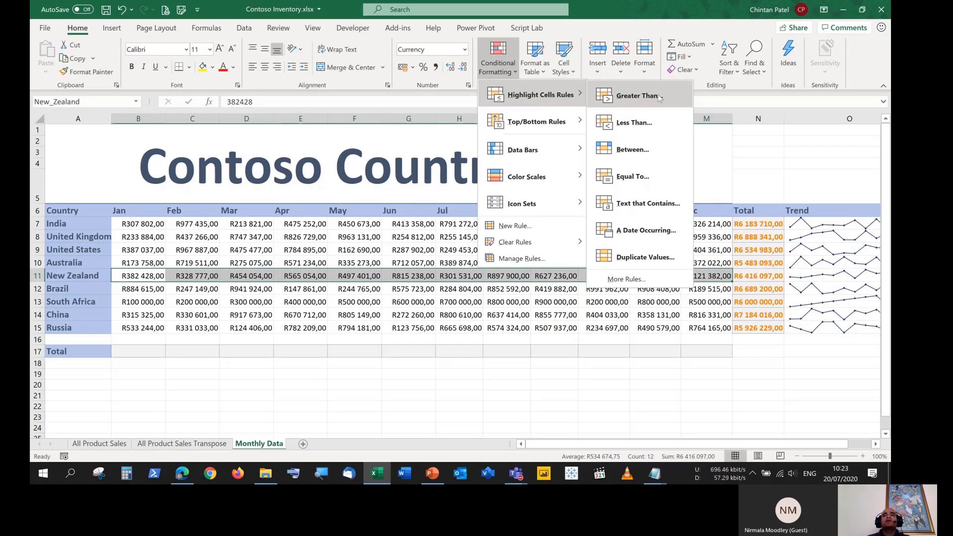
click(637, 96)
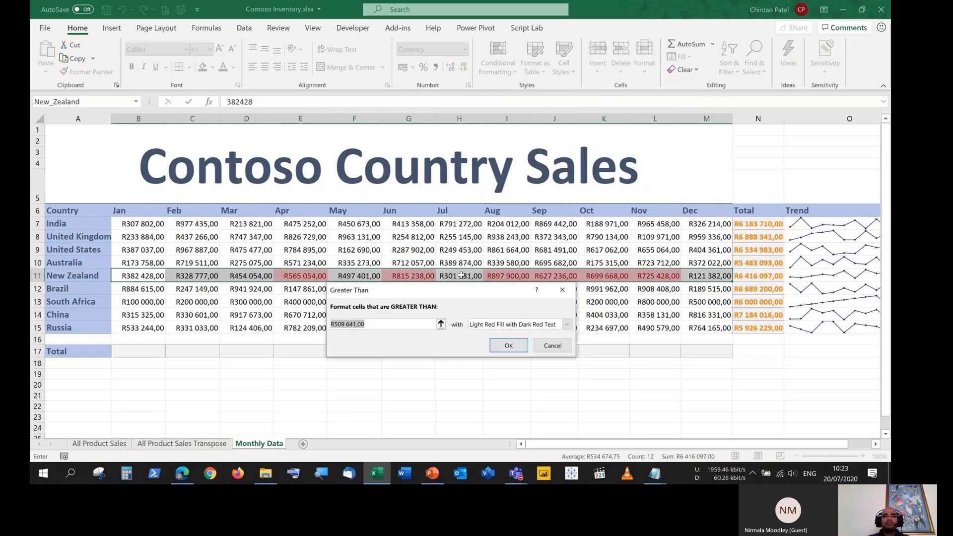
drag(438, 293, 438, 303)
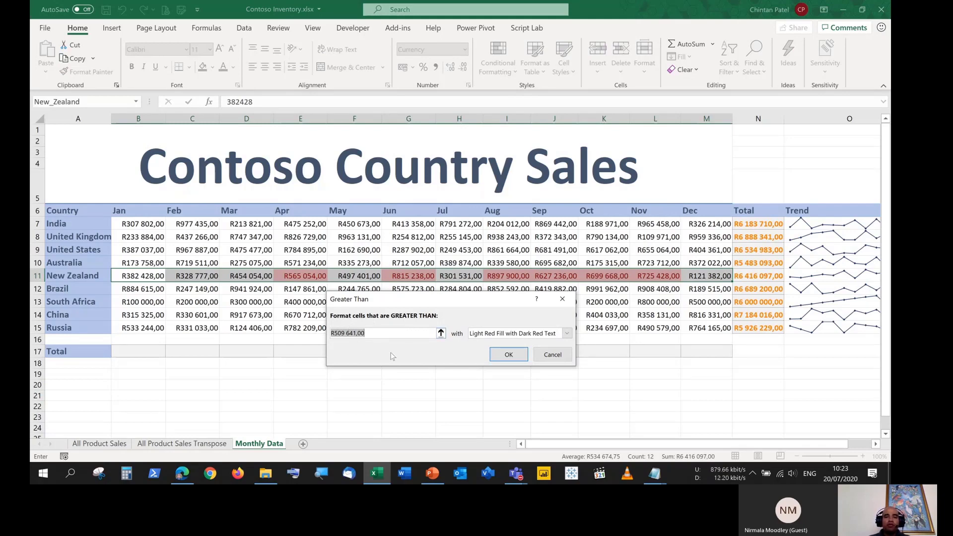
text(50000)
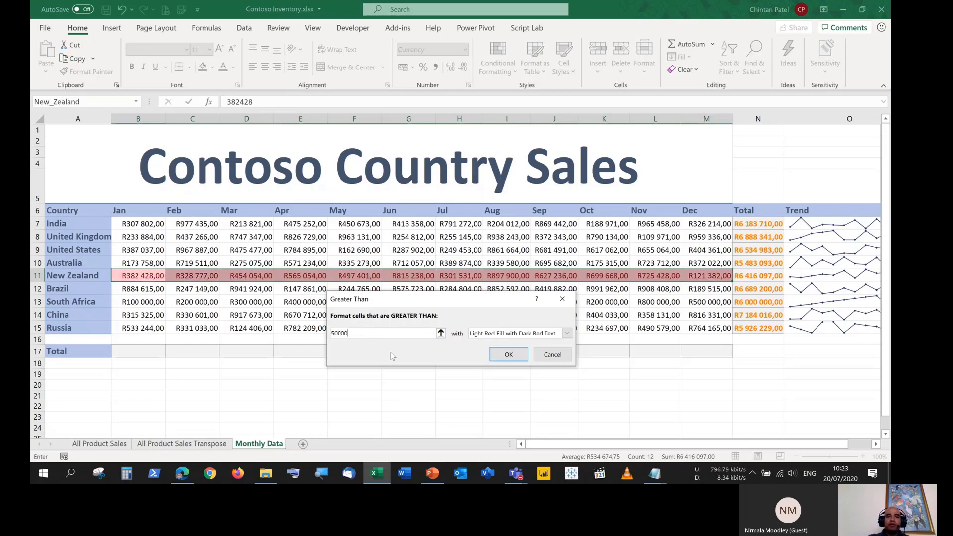
text(0)
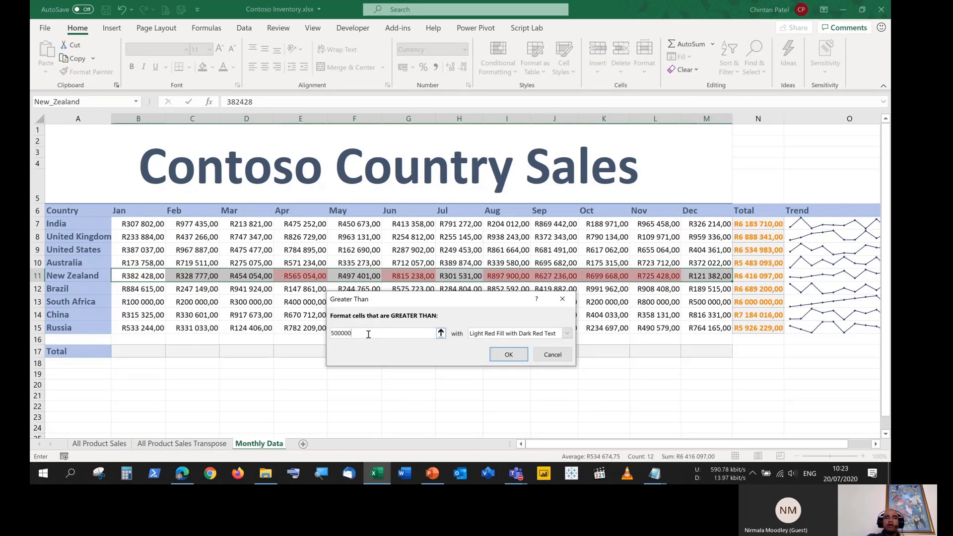
click(492, 335)
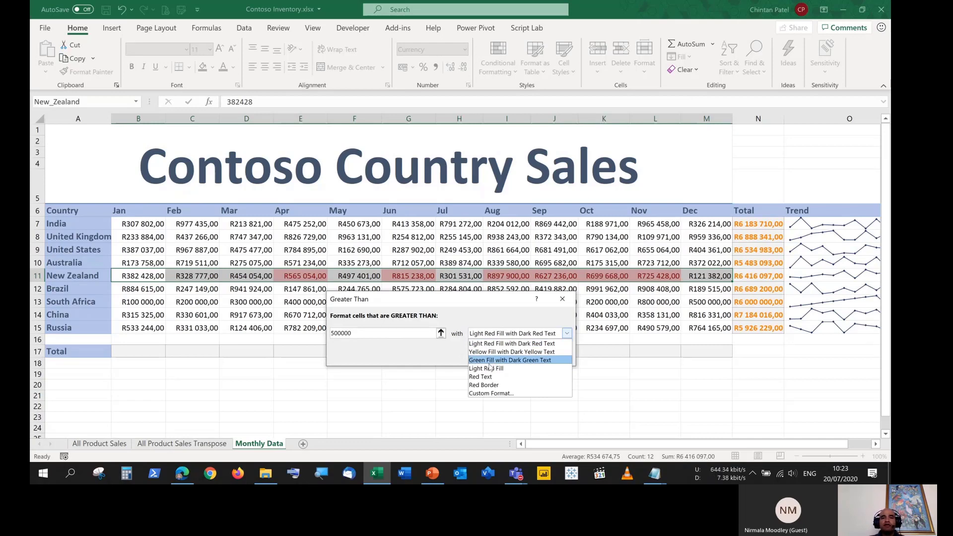
click(530, 360)
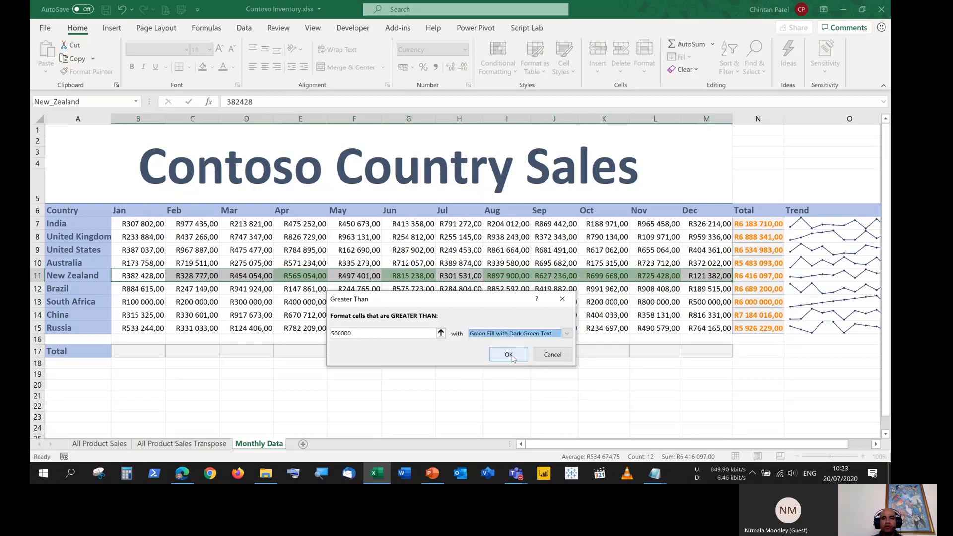
click(509, 355)
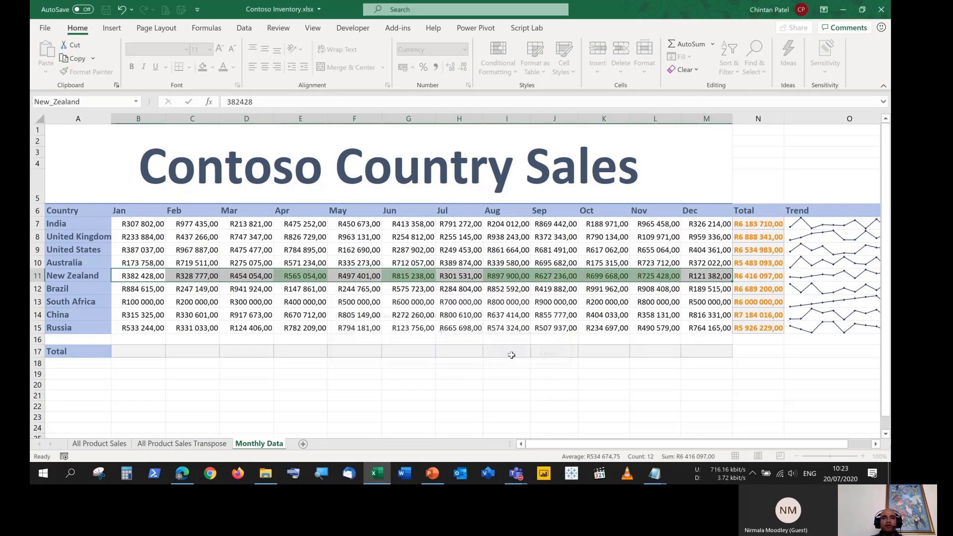
Inspect New Zealand's figures for April, June and August through November against the Greater Than rule
click(347, 329)
drag(139, 276, 726, 278)
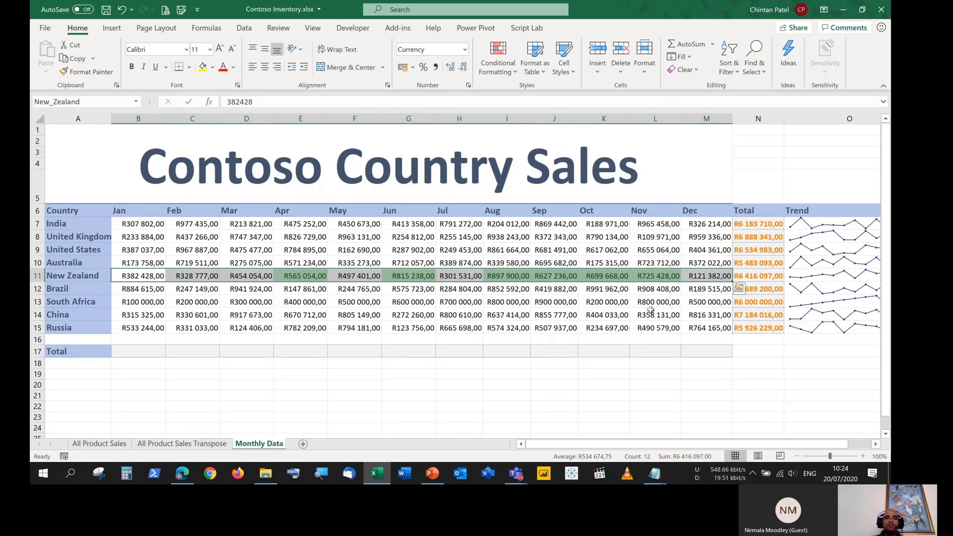
click(406, 275)
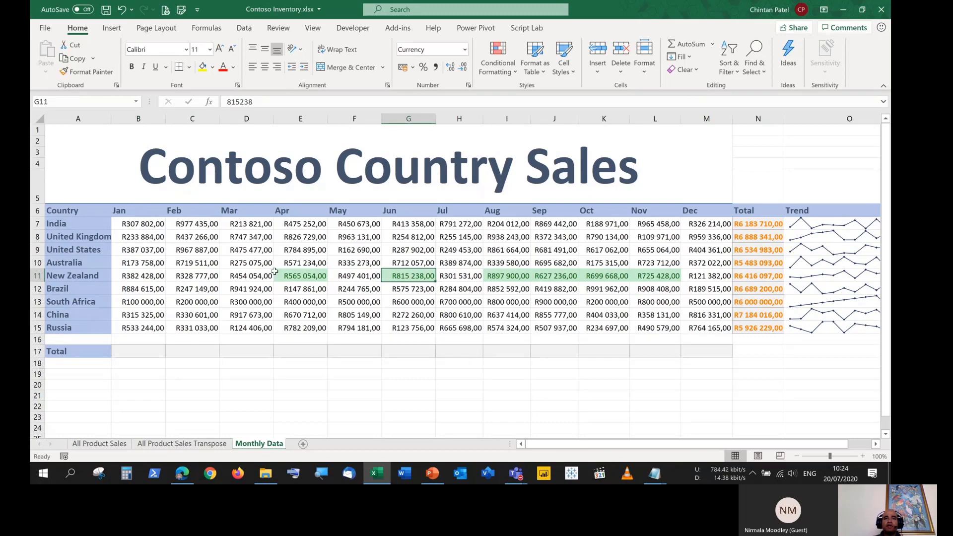
click(298, 275)
click(399, 274)
click(502, 276)
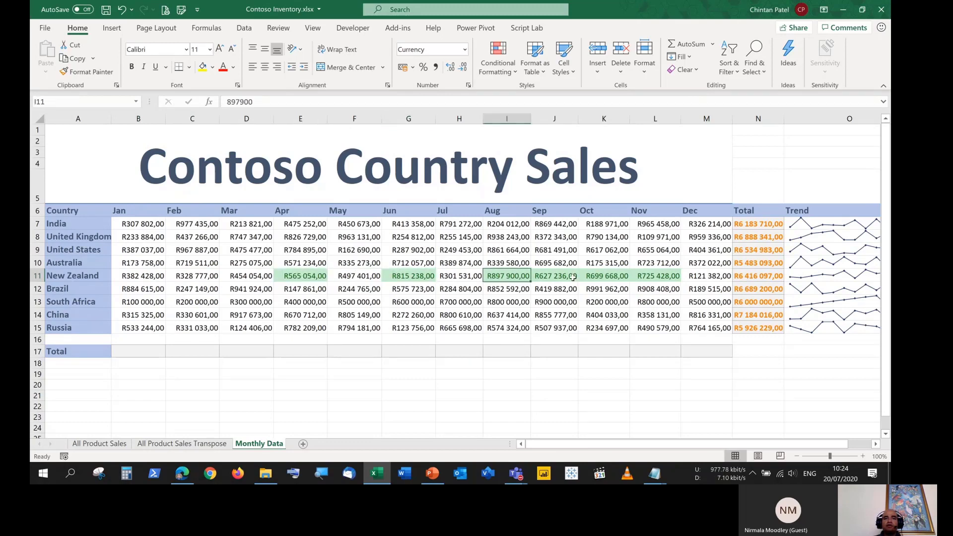
click(573, 277)
click(618, 279)
click(653, 277)
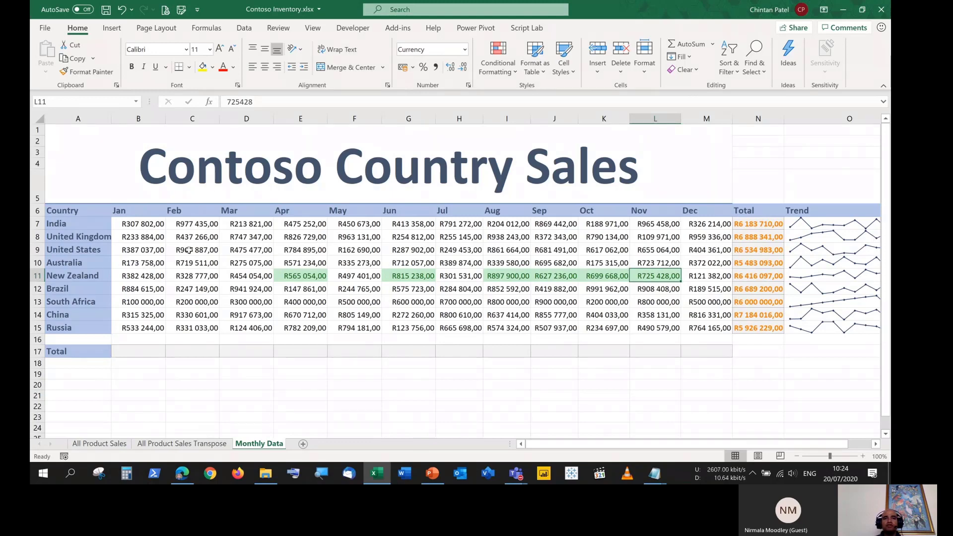
Review the Highlight Cells Rules options, including Duplicate Values, and read the description of the Remove Duplicates tool
click(499, 66)
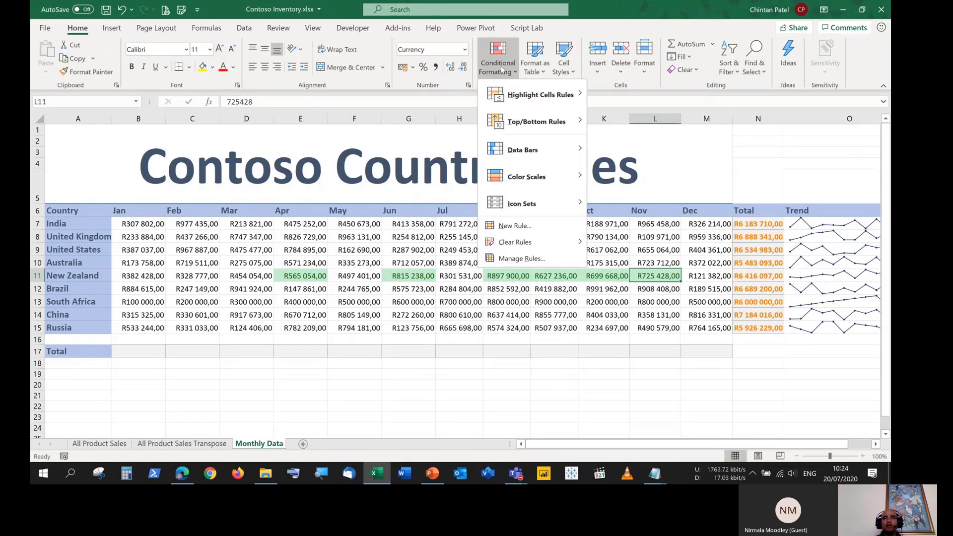
mouse_move(514, 105)
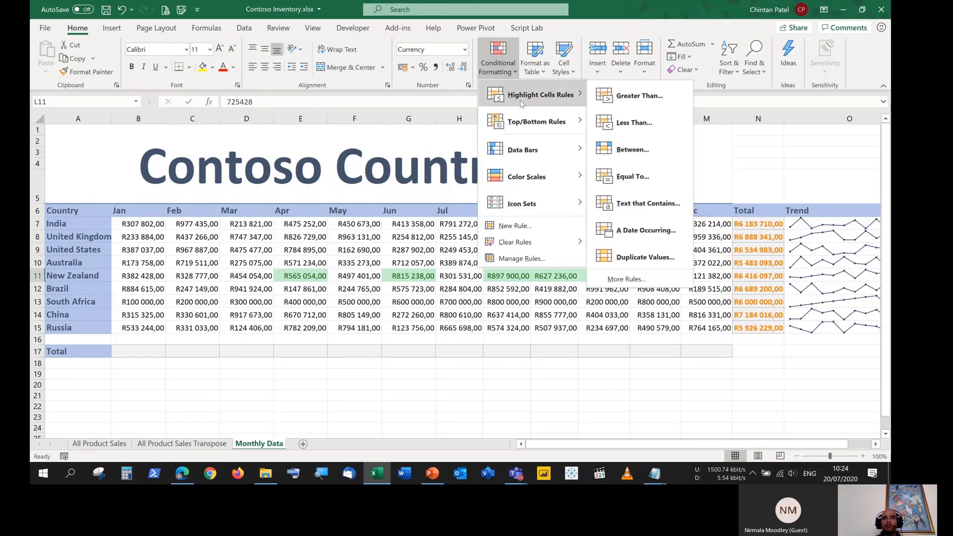
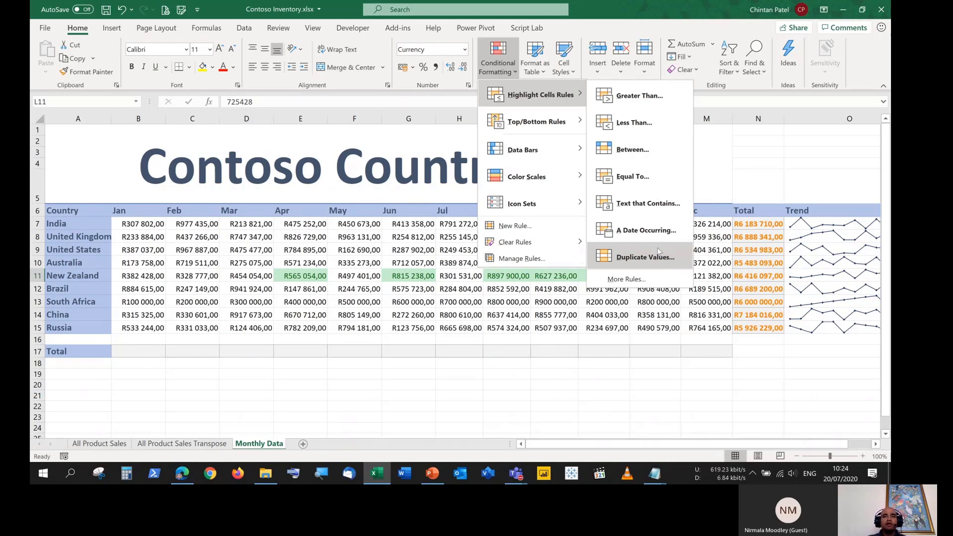
click(626, 7)
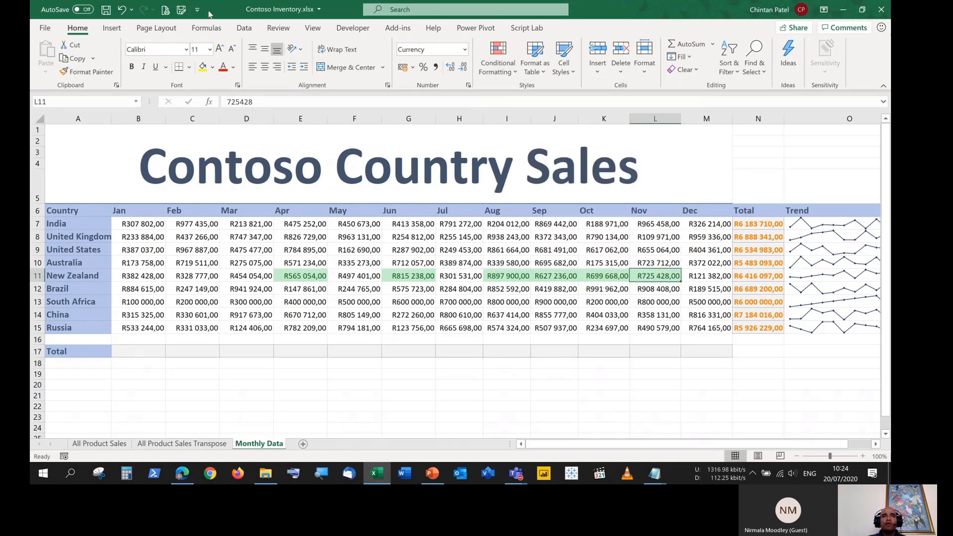
click(245, 30)
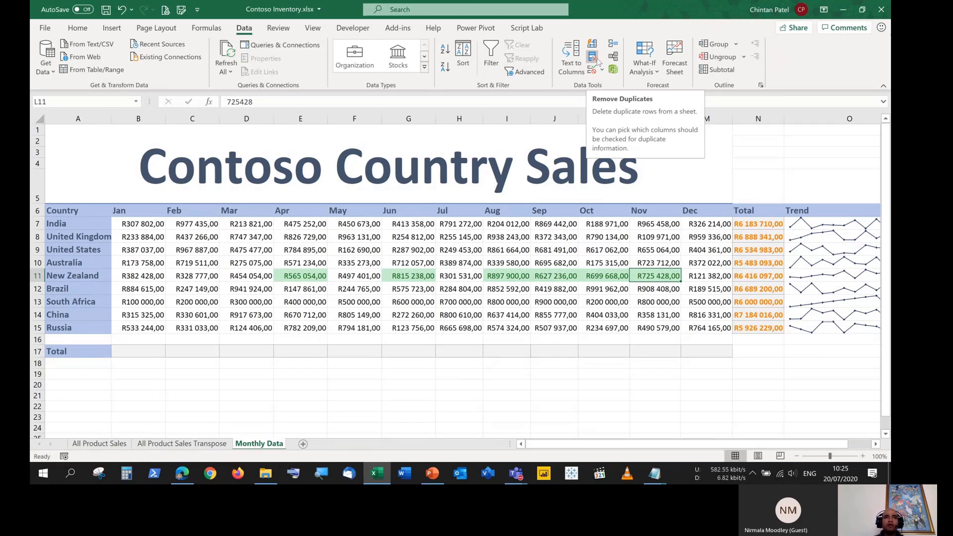
click(78, 28)
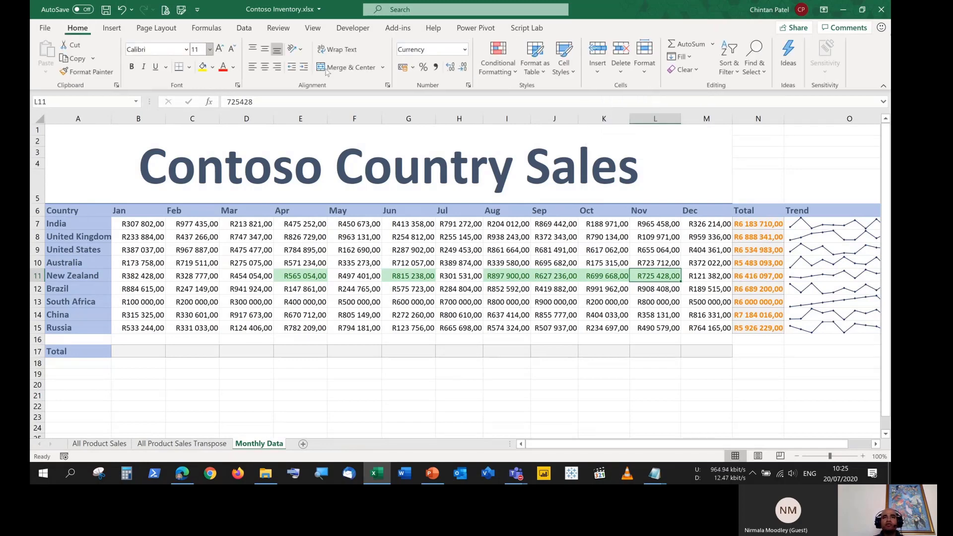
Review the Highlight Cells, Top/Bottom and Data Bars options for conditional formatting
click(565, 72)
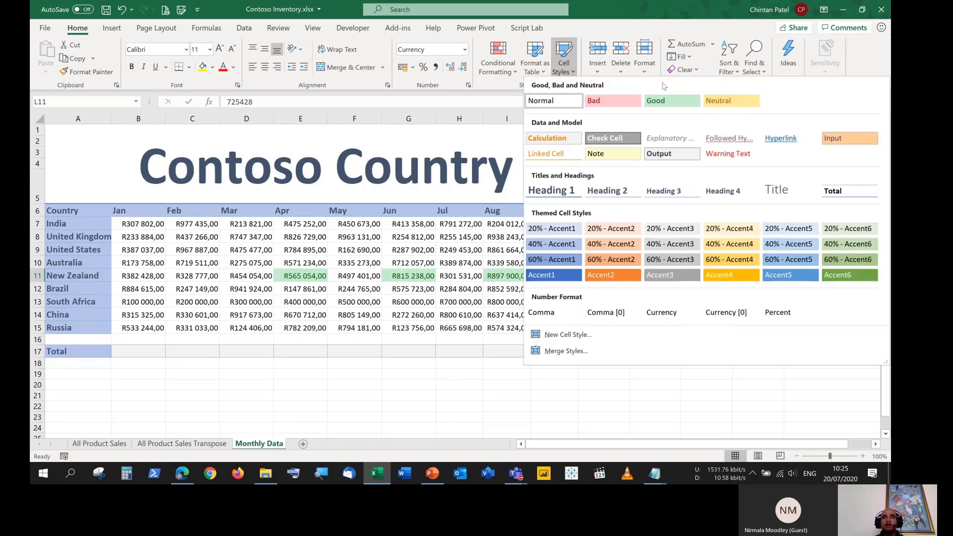
click(516, 70)
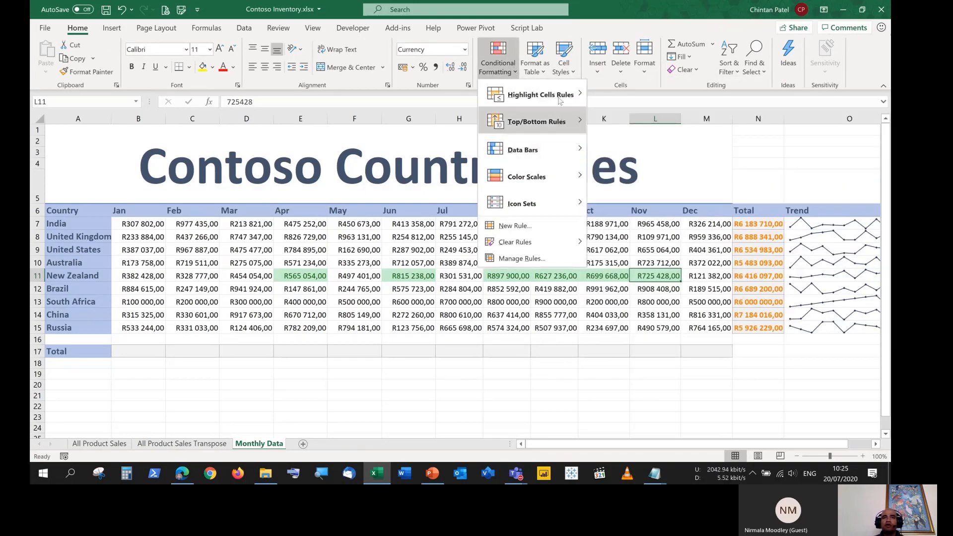
mouse_move(560, 92)
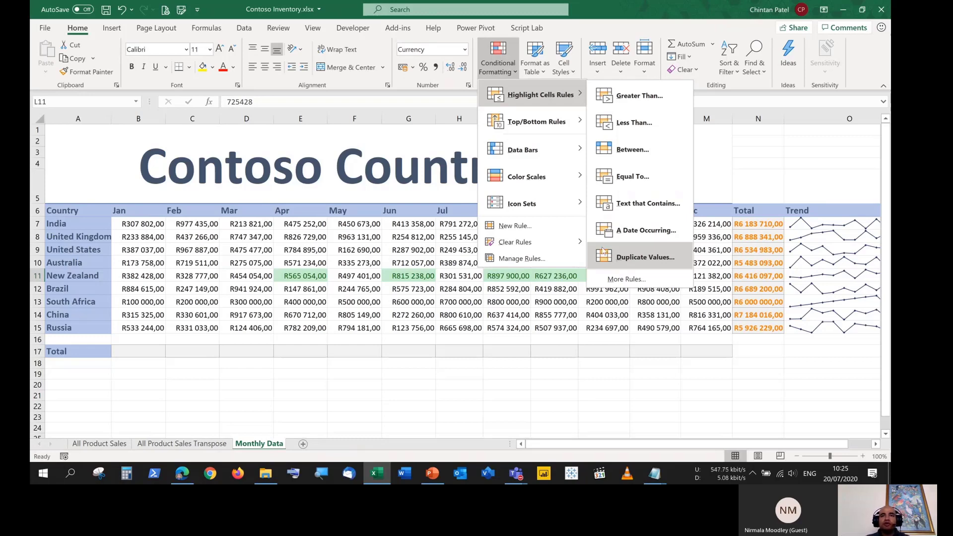
mouse_move(551, 131)
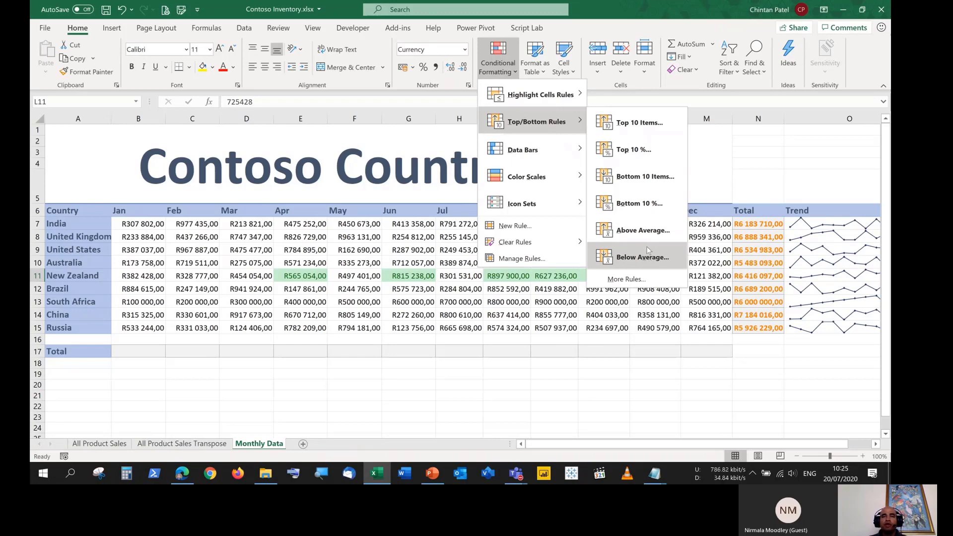
mouse_move(534, 149)
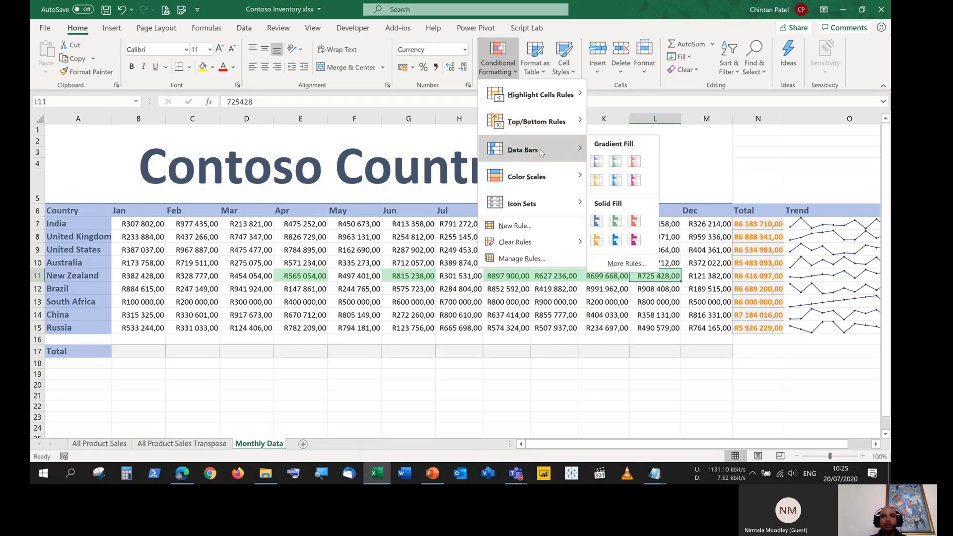
mouse_move(542, 201)
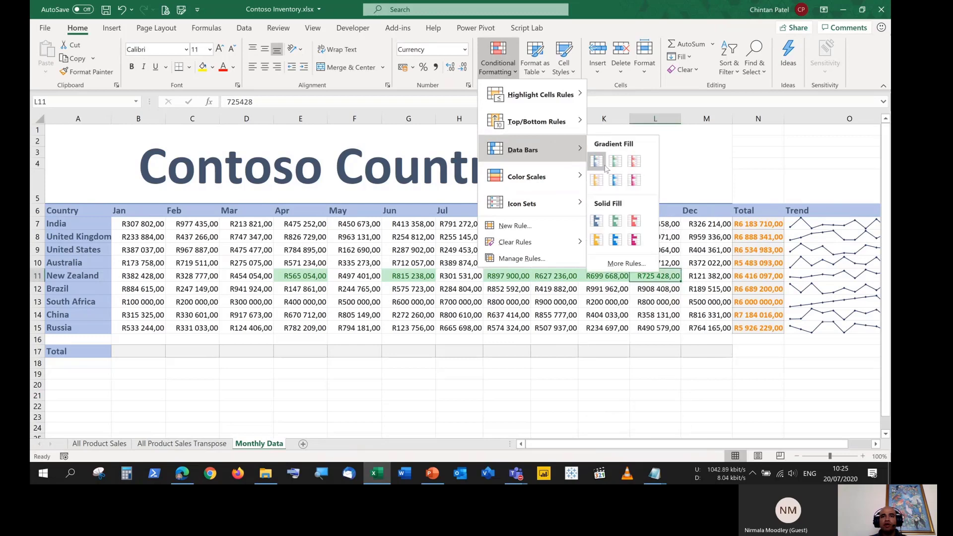
mouse_move(547, 177)
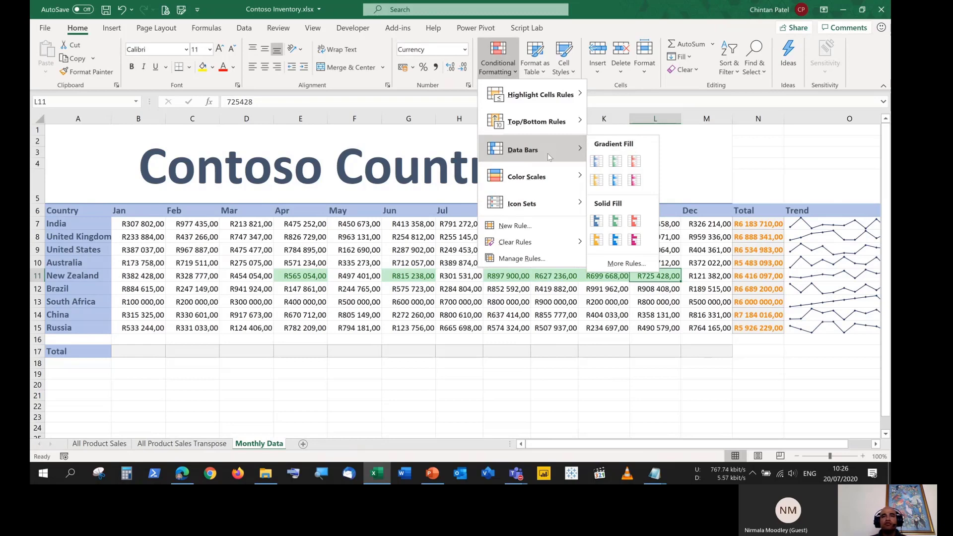
click(378, 211)
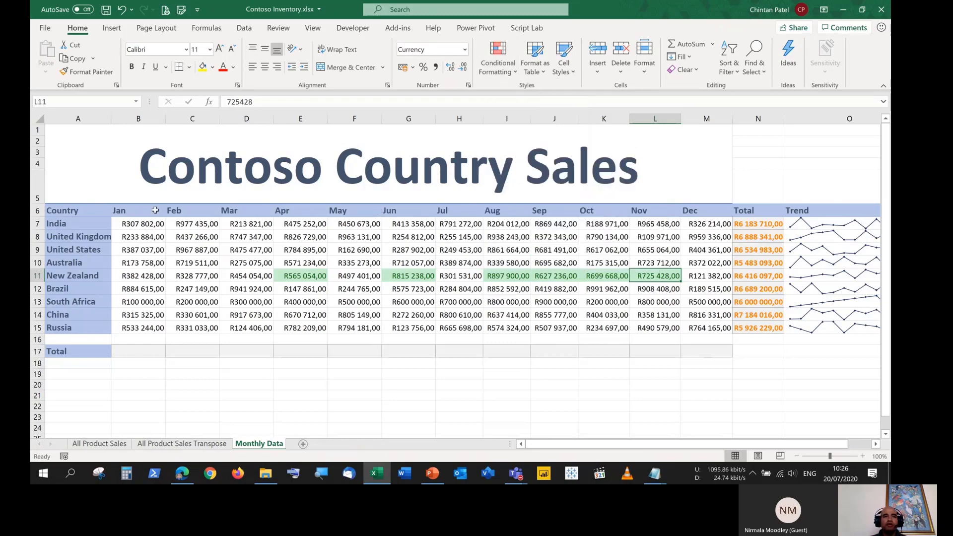
Preview the green gradient data bars on India's monthly figures in B7:M7
drag(125, 223, 708, 224)
click(498, 57)
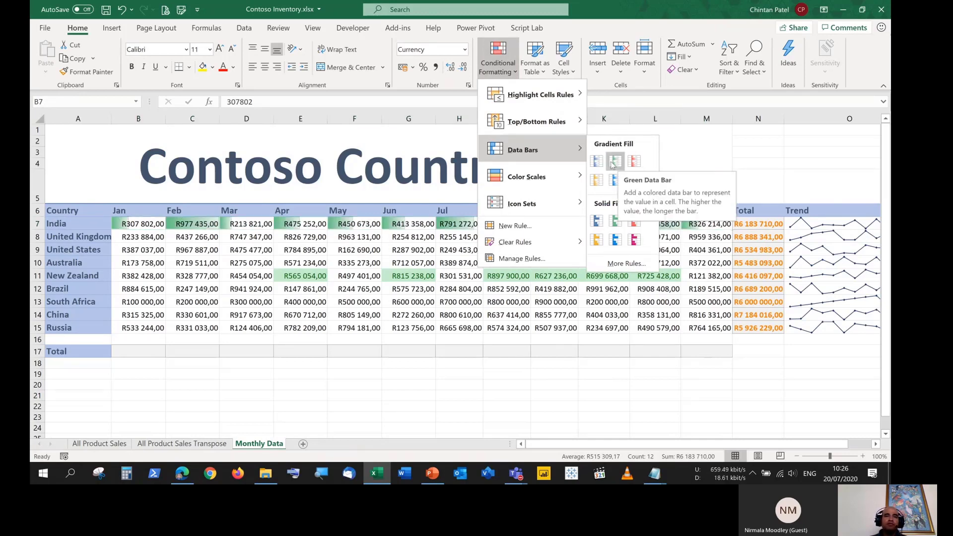
click(146, 221)
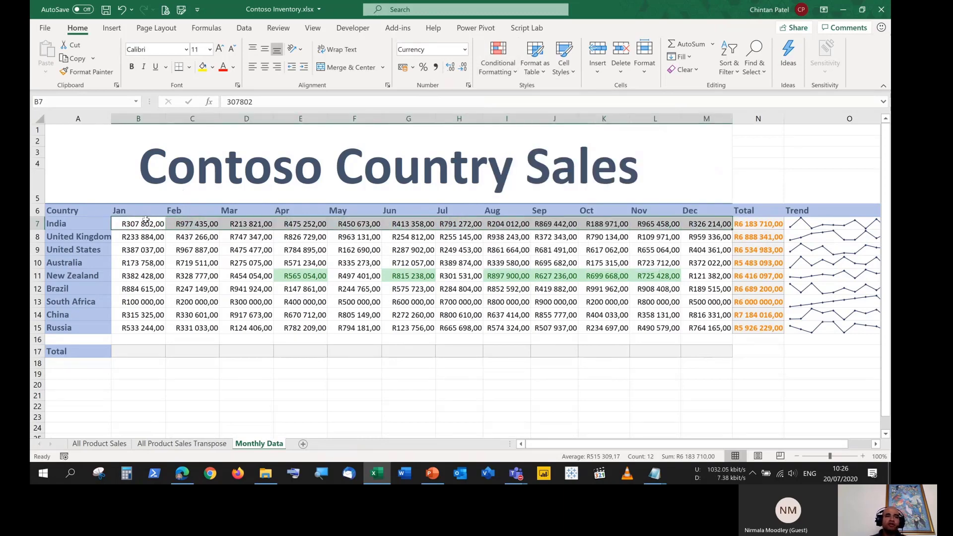
Apply green gradient-fill data bars to the January figures in B7:B15 and check them across the countries
drag(149, 224, 146, 328)
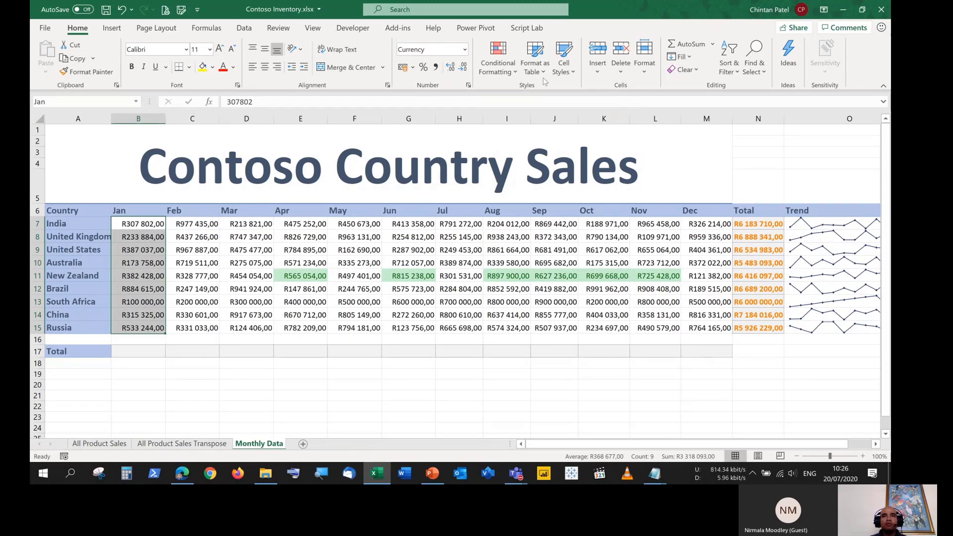
click(514, 72)
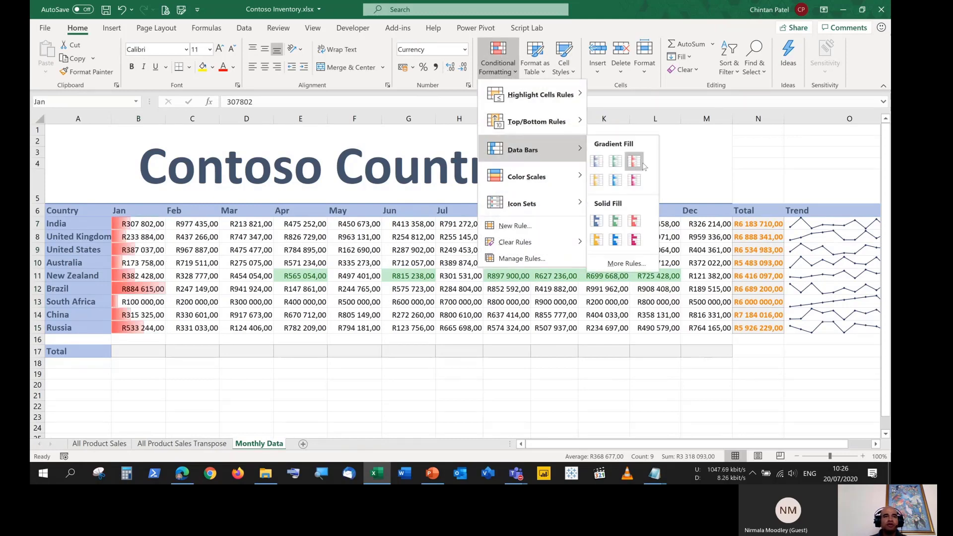
click(616, 162)
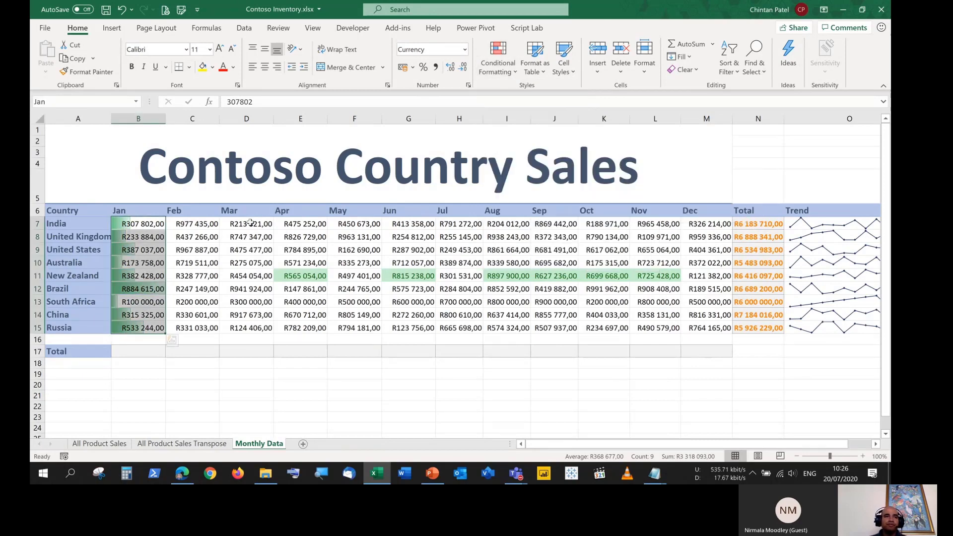
click(159, 233)
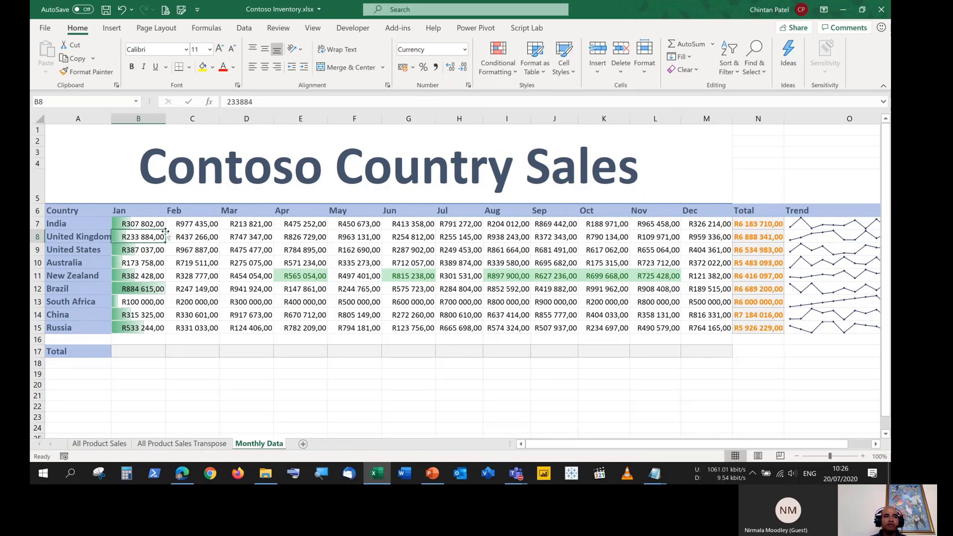
drag(158, 224, 152, 326)
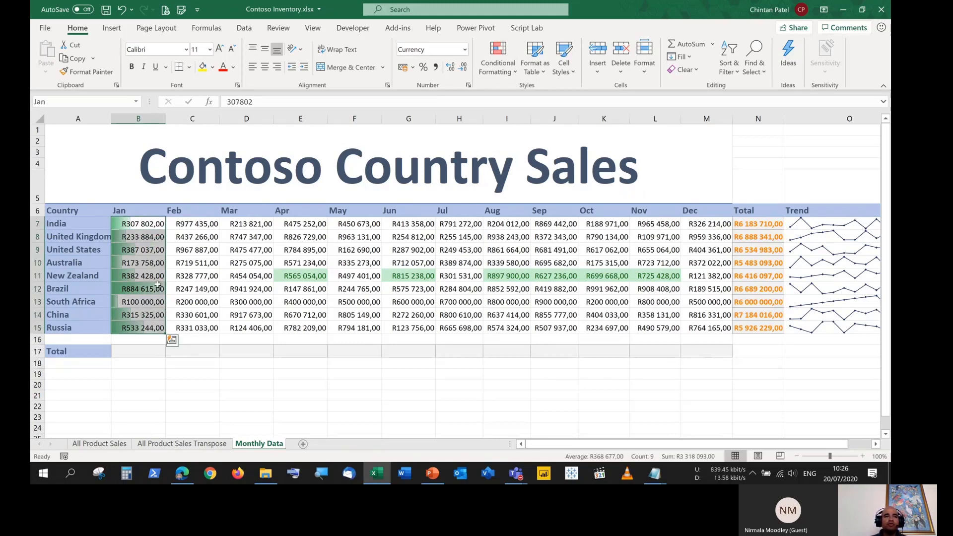
Apply the Green - Yellow - Red color scale to the February figures in C7:C15
drag(183, 223, 197, 329)
click(498, 56)
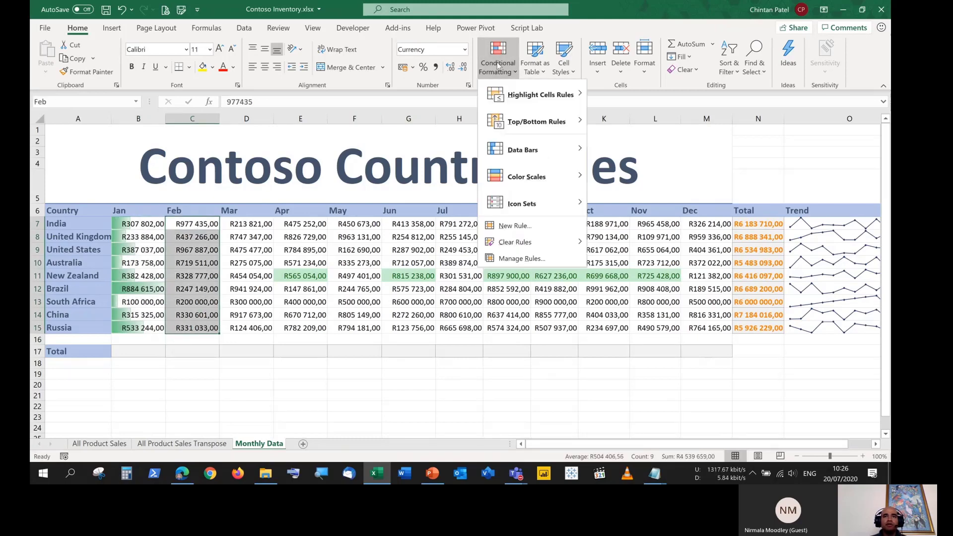
mouse_move(556, 176)
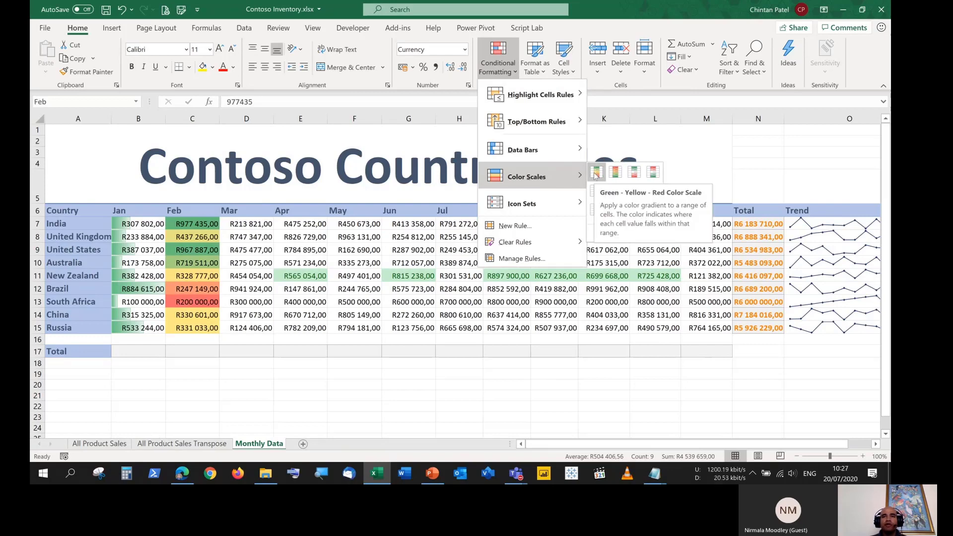
click(598, 174)
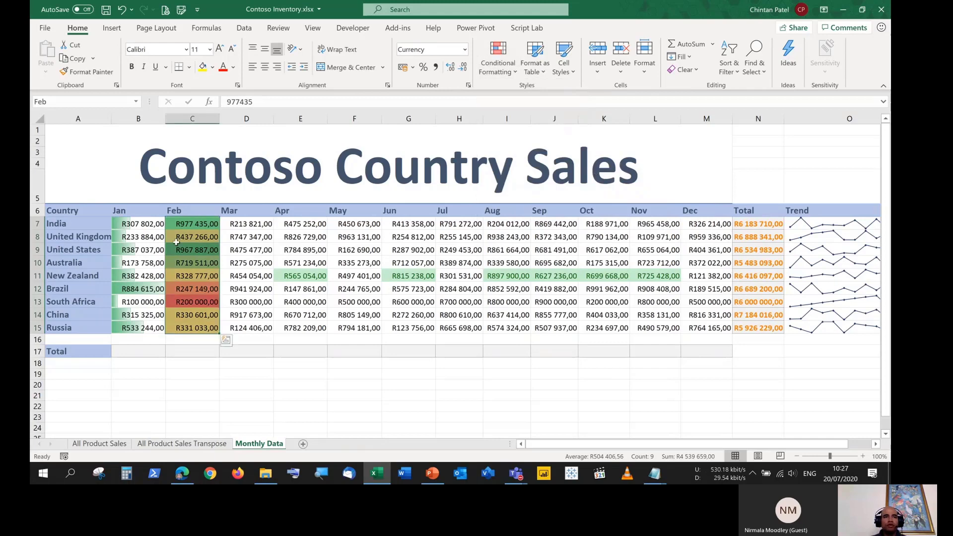
Compare the color-scale shading of the February figures across the countries, including South Africa, India and the United States
click(245, 249)
click(185, 304)
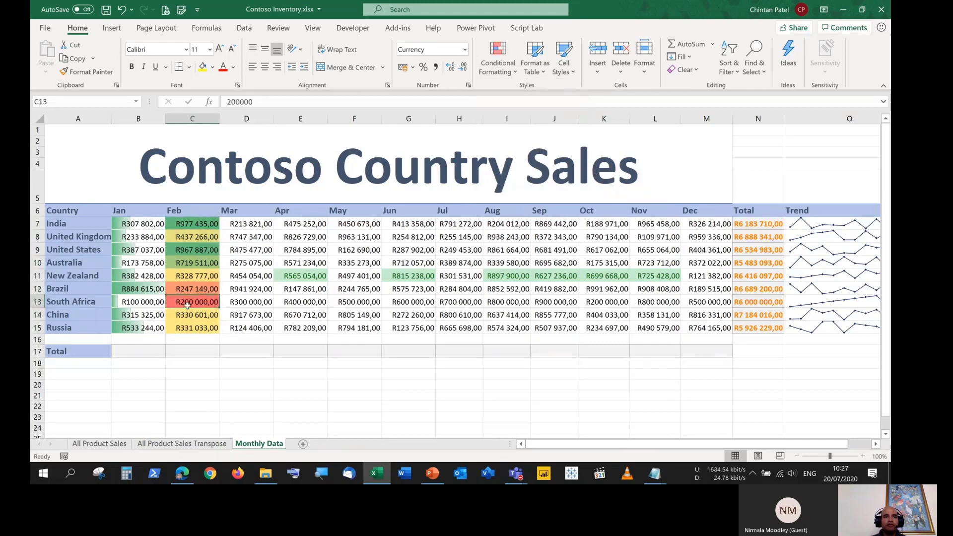
click(192, 224)
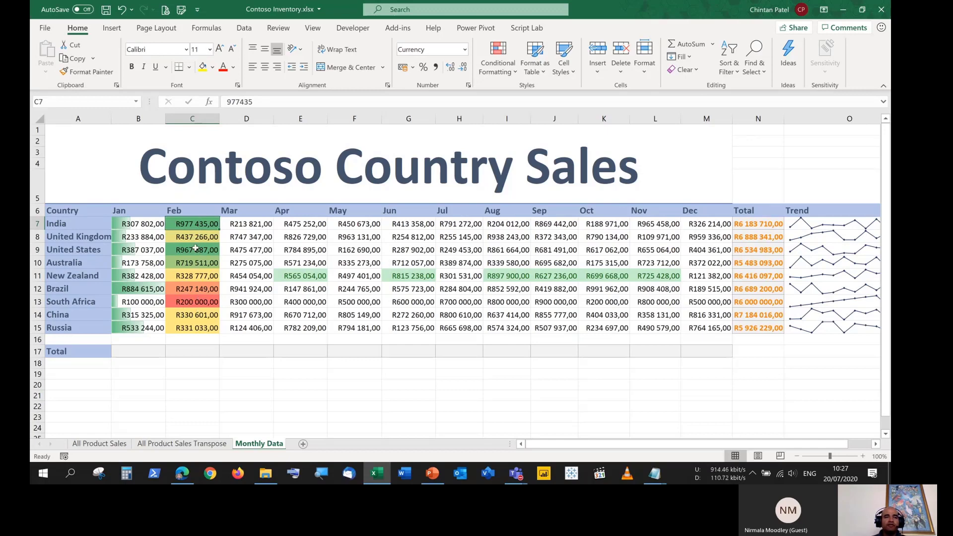
drag(196, 248, 199, 263)
key(Right)
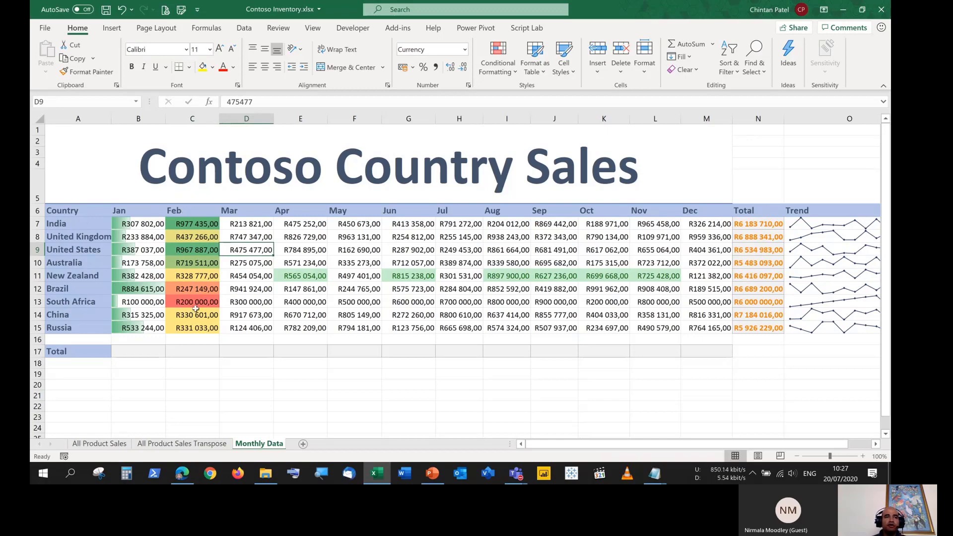
drag(204, 224, 196, 329)
click(265, 251)
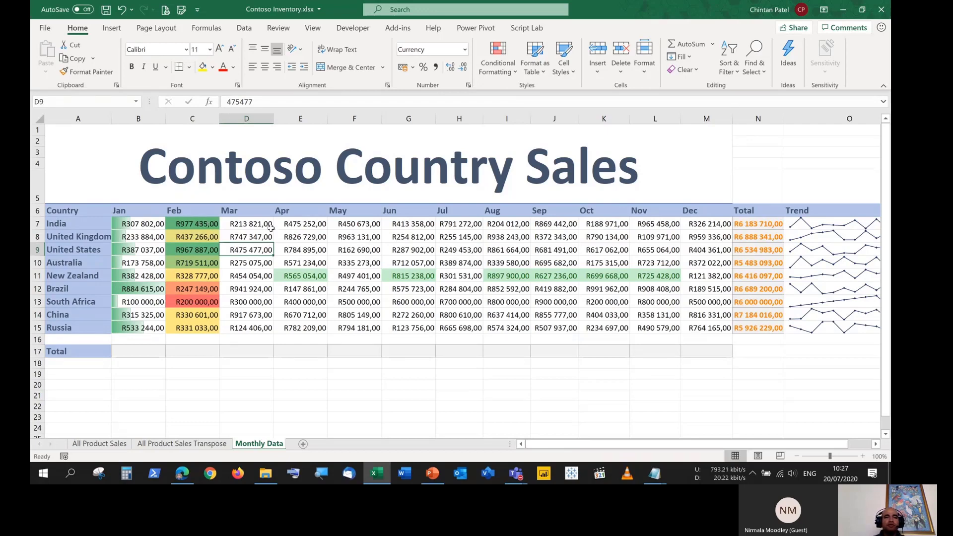
Apply the directional icon set with three colored arrows to the March figures in D7:D15
drag(248, 224, 244, 326)
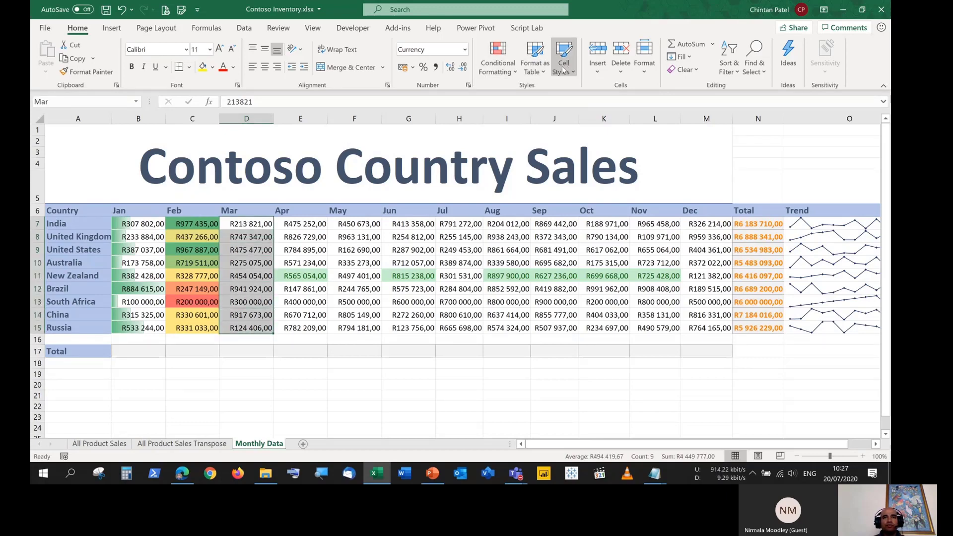
click(497, 57)
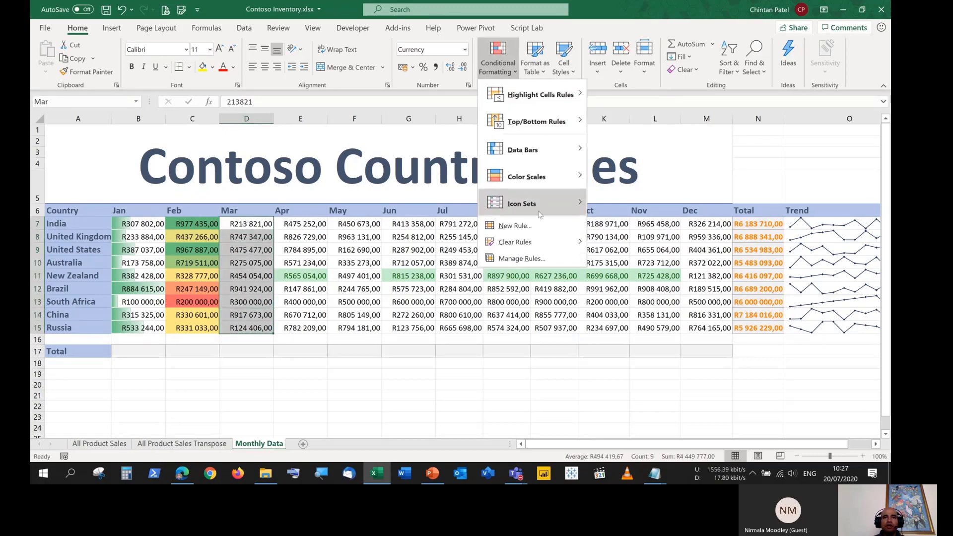
mouse_move(537, 205)
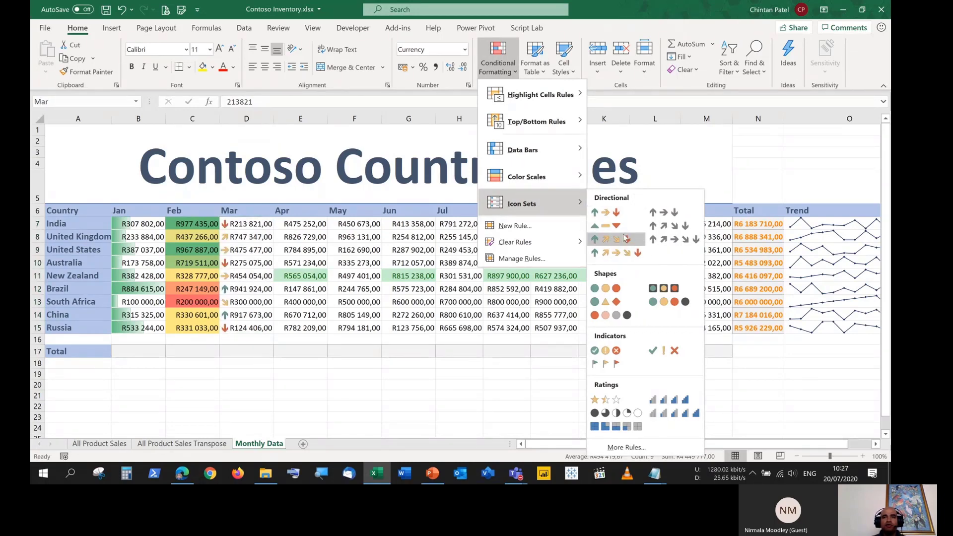
click(606, 214)
click(320, 236)
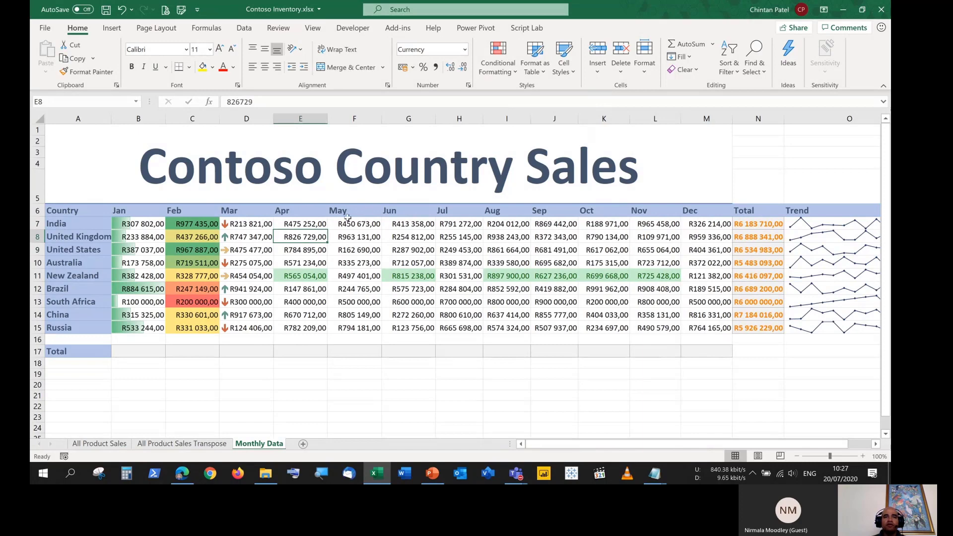
Apply the three-color circle icon set from the shapes group to the May figures in F7:F15
drag(375, 222, 358, 327)
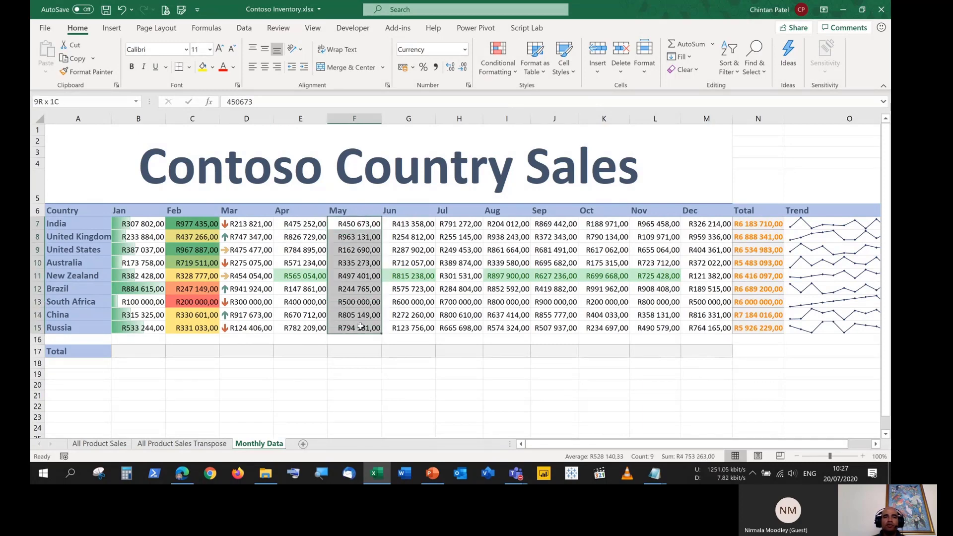
click(507, 57)
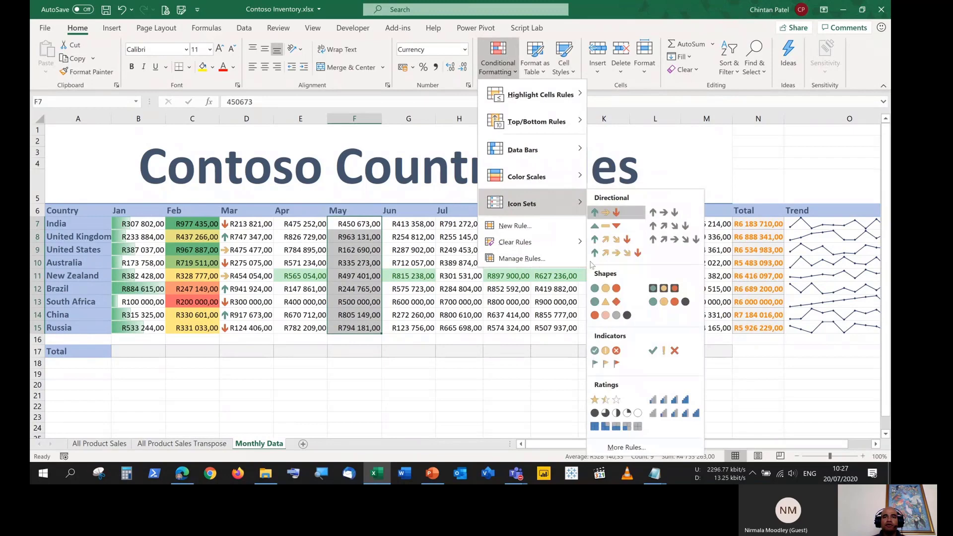
click(605, 288)
Preview the circled check, exclamation and cross icons on the July figures in H7:H15, and autofit column H
drag(462, 222, 461, 328)
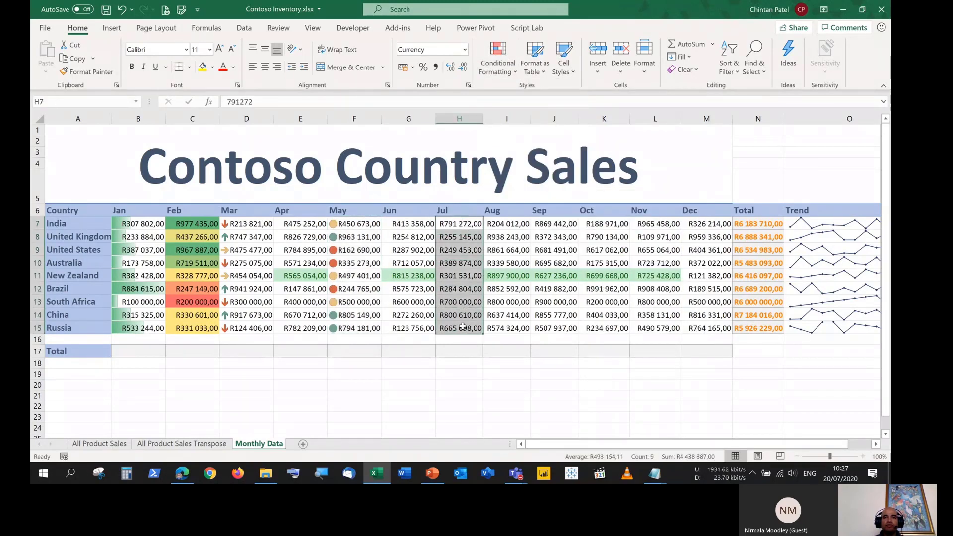
click(498, 57)
mouse_move(582, 208)
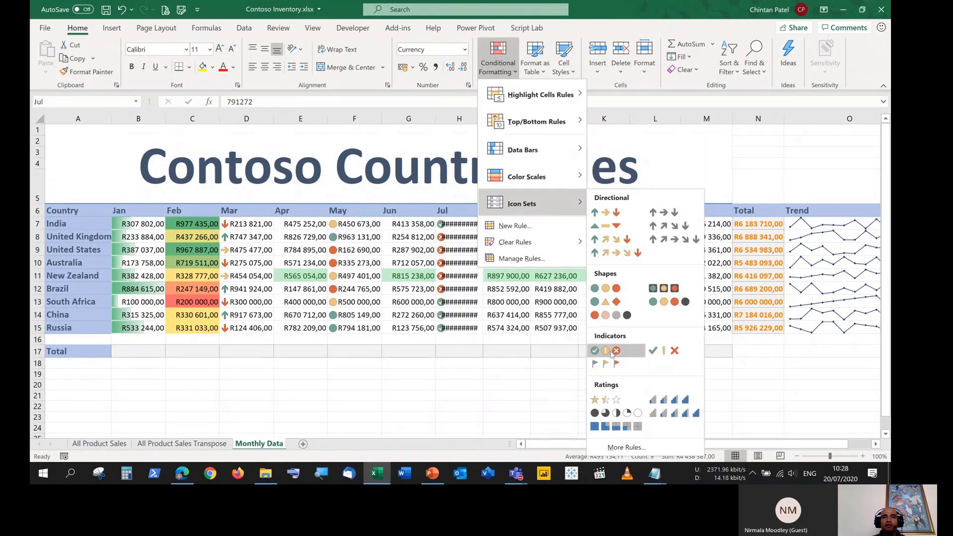
click(451, 319)
double_click(483, 121)
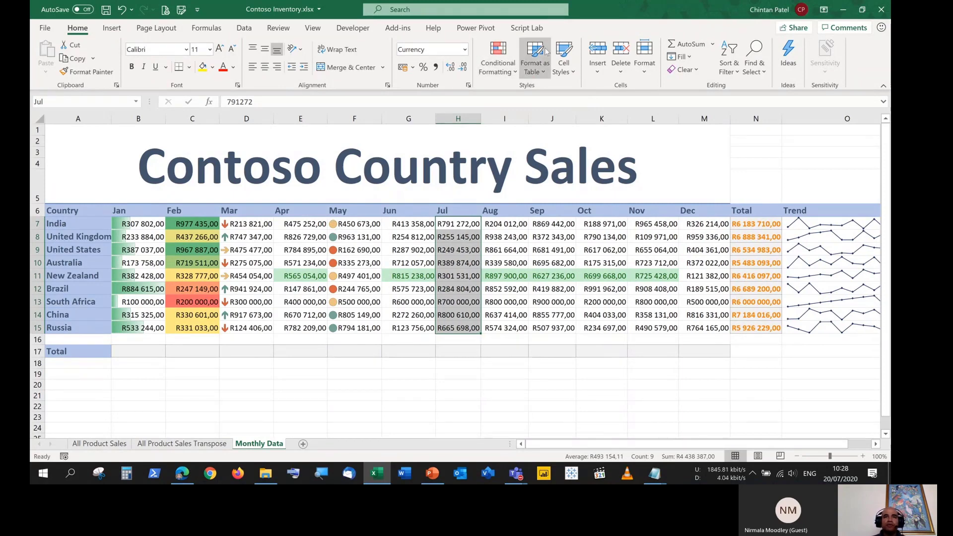
Review the Data Bars, Color Scales and Icon Sets options for the July figures, including a preview of 4 Traffic Lights
click(505, 63)
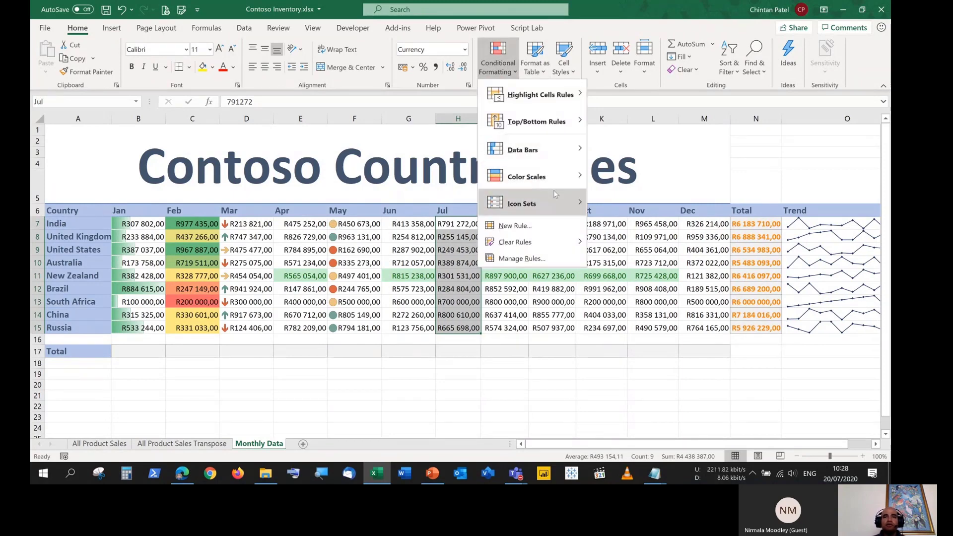
mouse_move(554, 151)
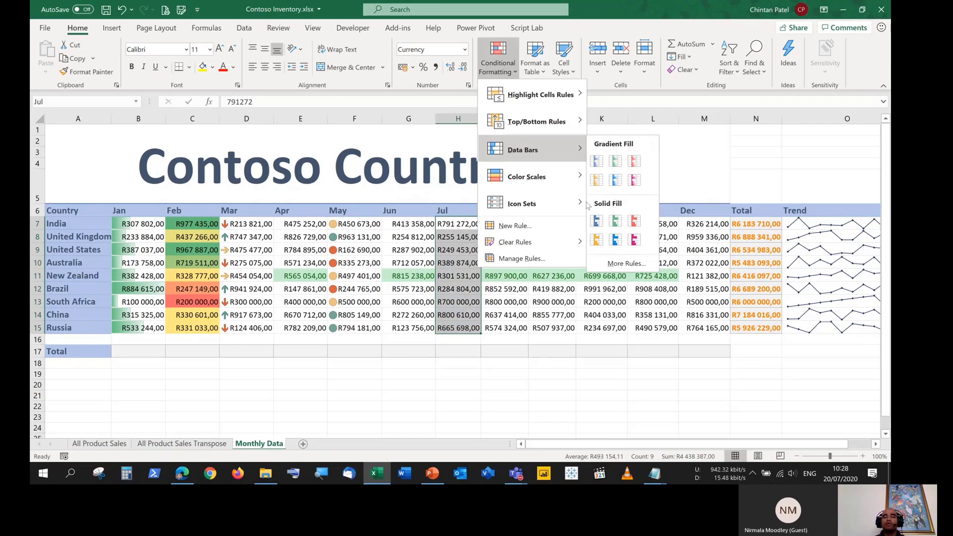
mouse_move(569, 191)
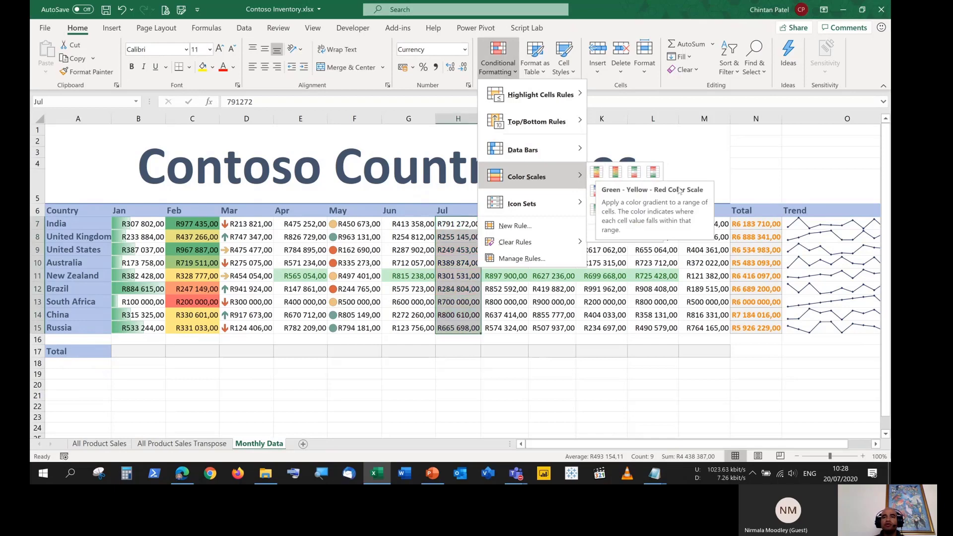
mouse_move(546, 207)
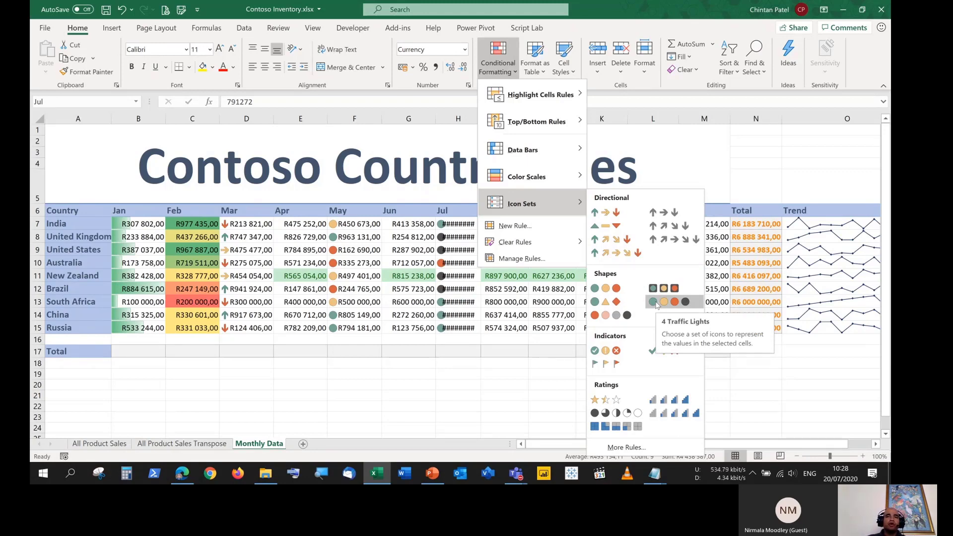
key(Escape)
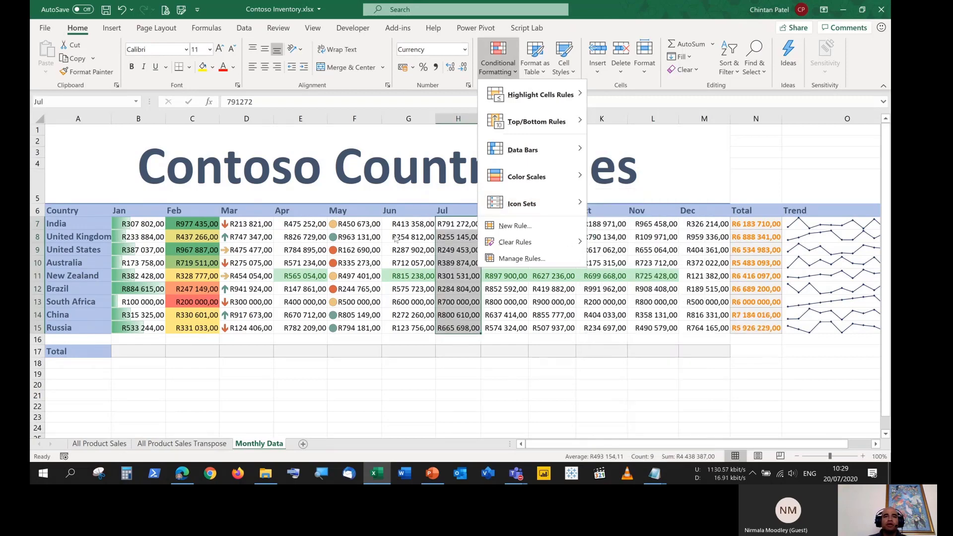
key(Escape)
click(498, 59)
mouse_move(546, 105)
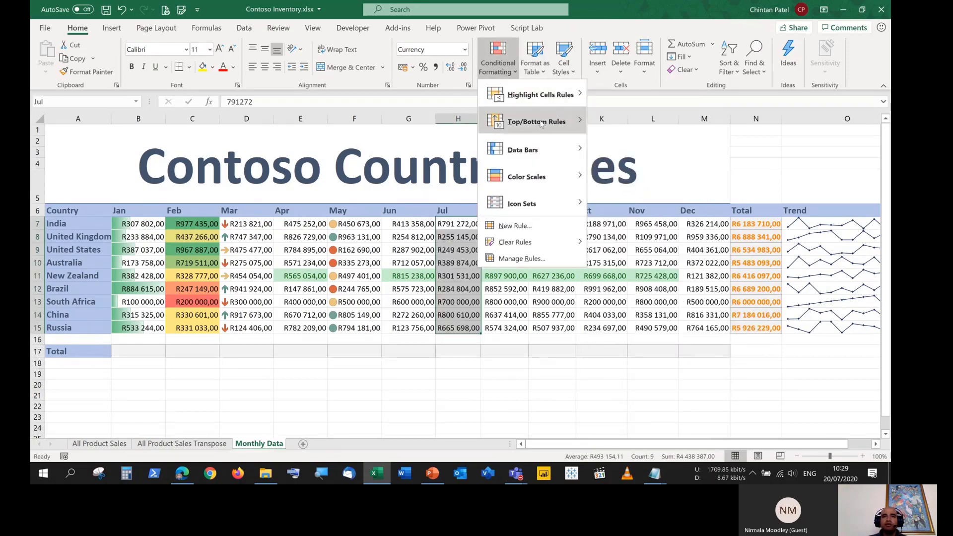
click(370, 224)
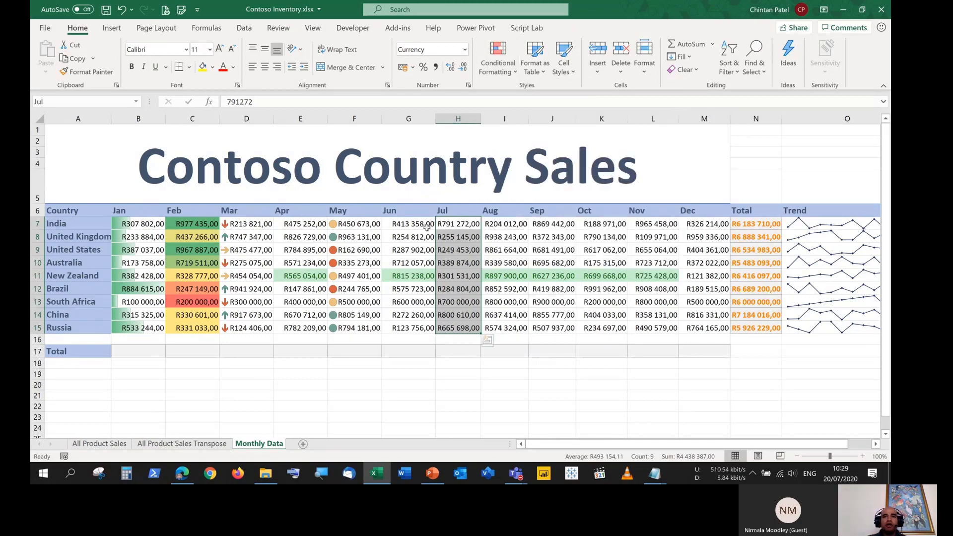
Start a Top 10 Items rule for the December figures in M7:M15 and set it to the top 3
drag(702, 227, 707, 327)
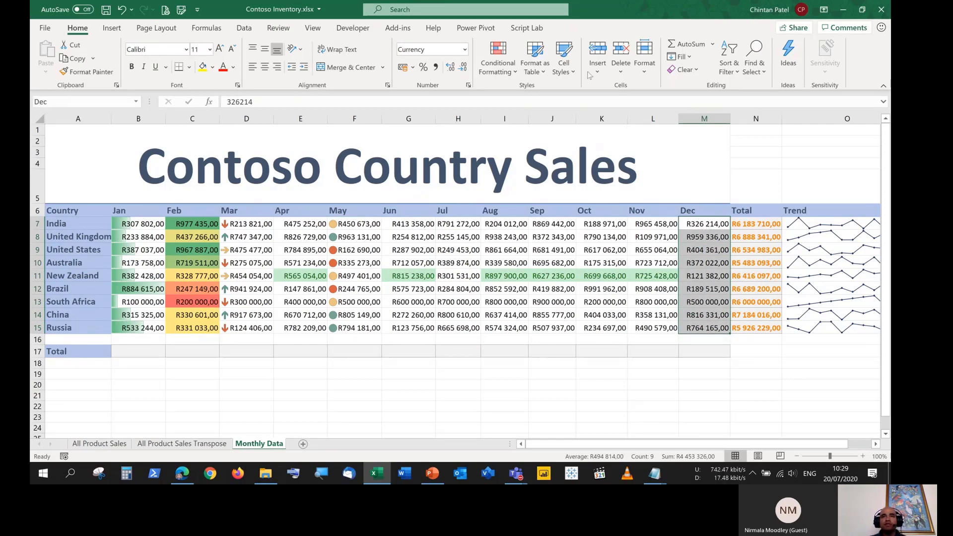
click(509, 72)
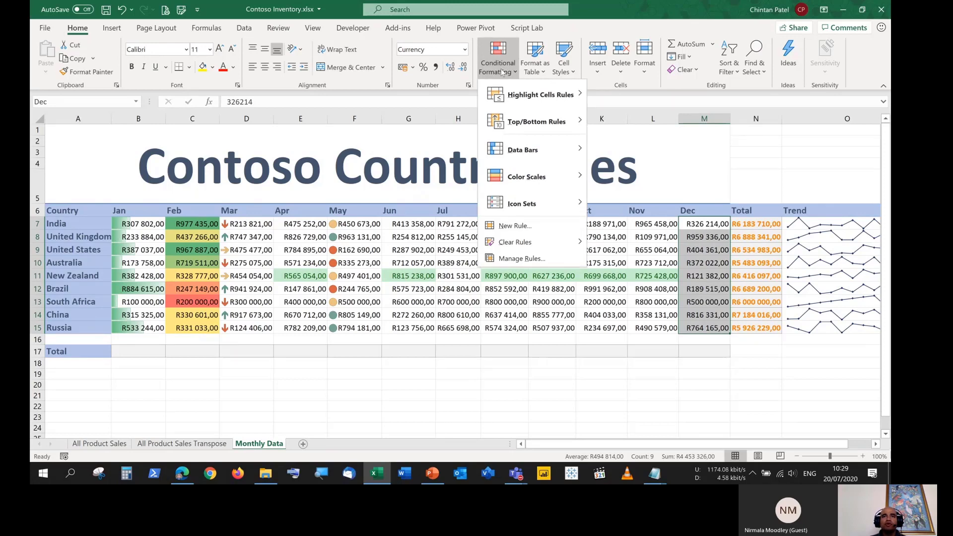
mouse_move(522, 98)
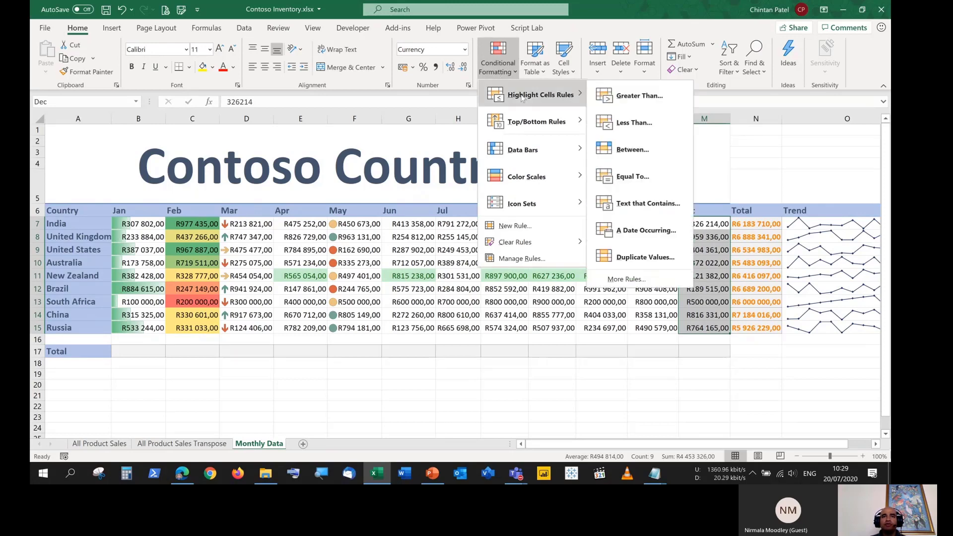
mouse_move(520, 128)
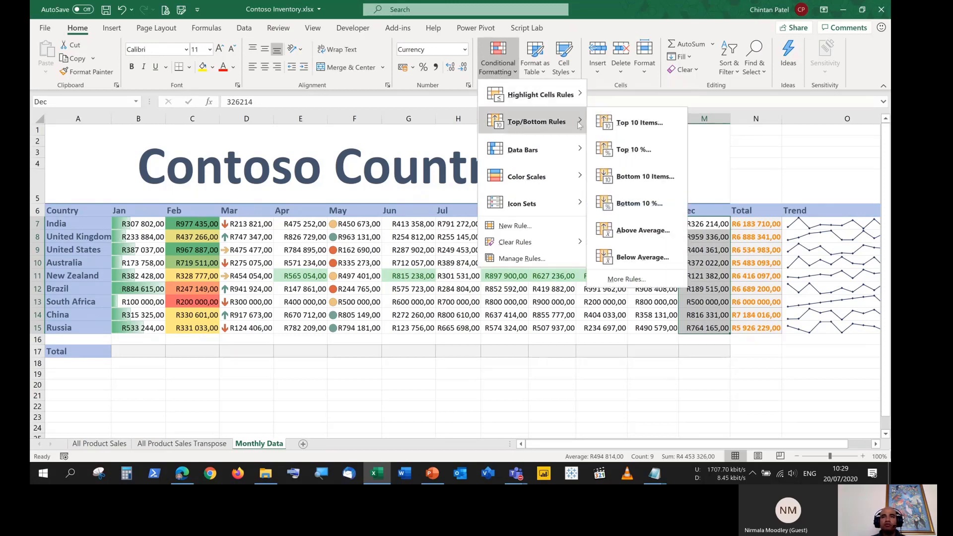
click(639, 123)
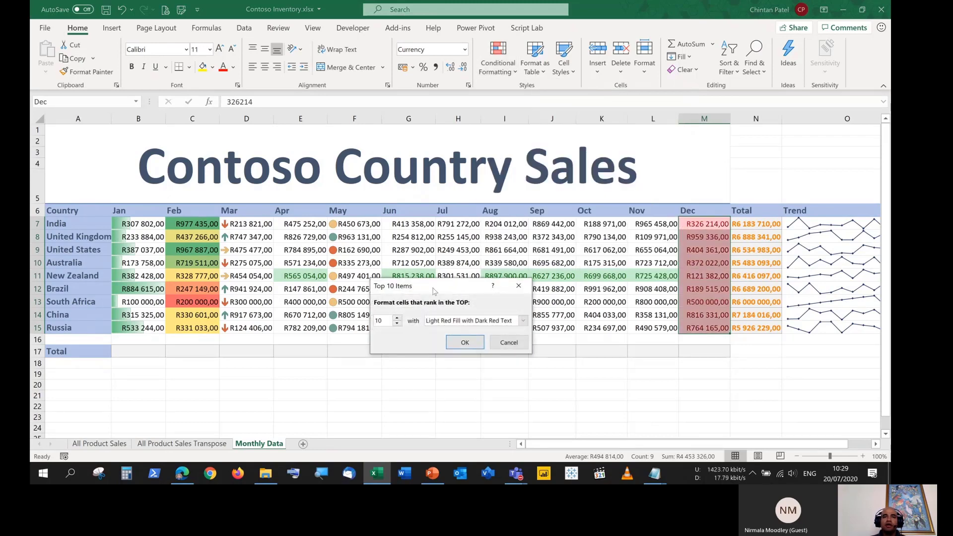
click(444, 254)
click(443, 254)
click(443, 255)
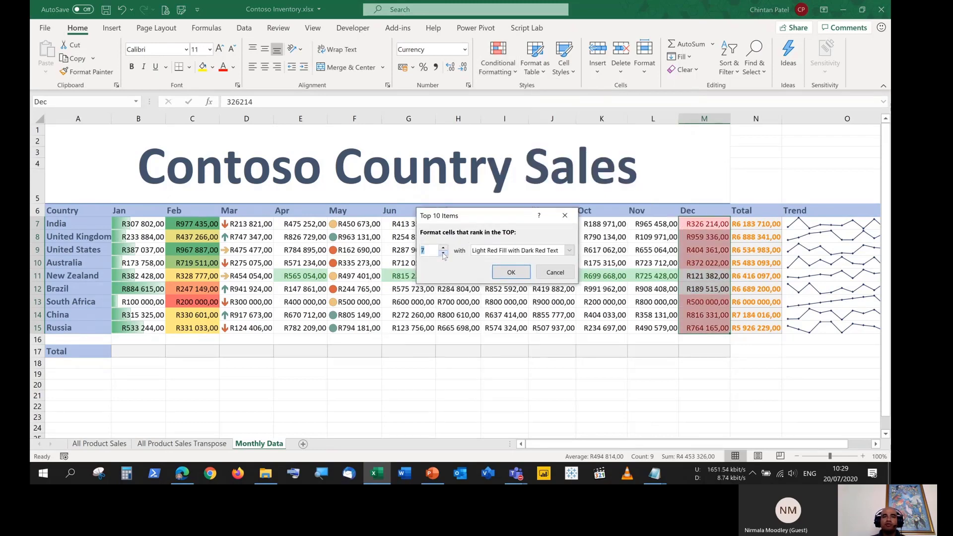
click(443, 255)
click(443, 254)
click(443, 254)
click(444, 254)
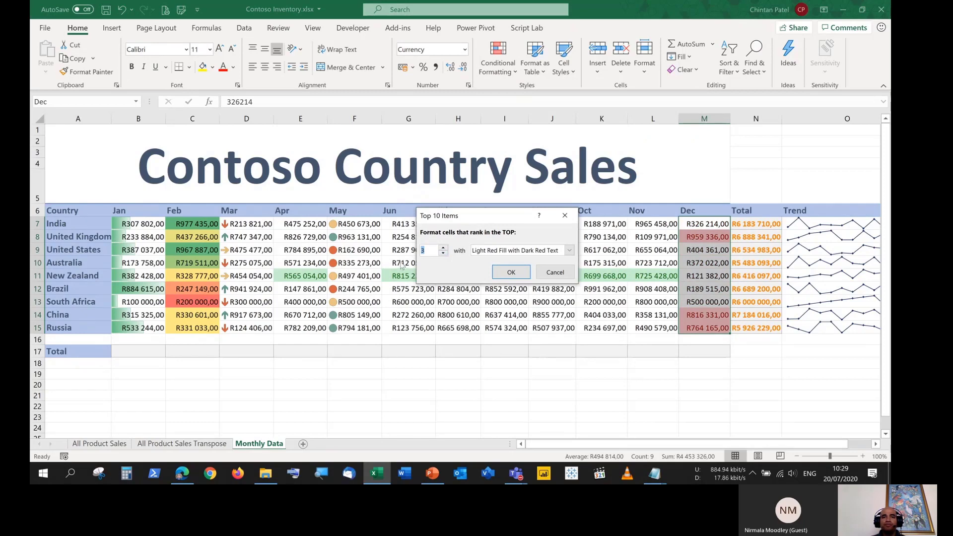
Give the December top 3 rule a custom format with a light orange background fill, and apply it to M7:M15
click(569, 250)
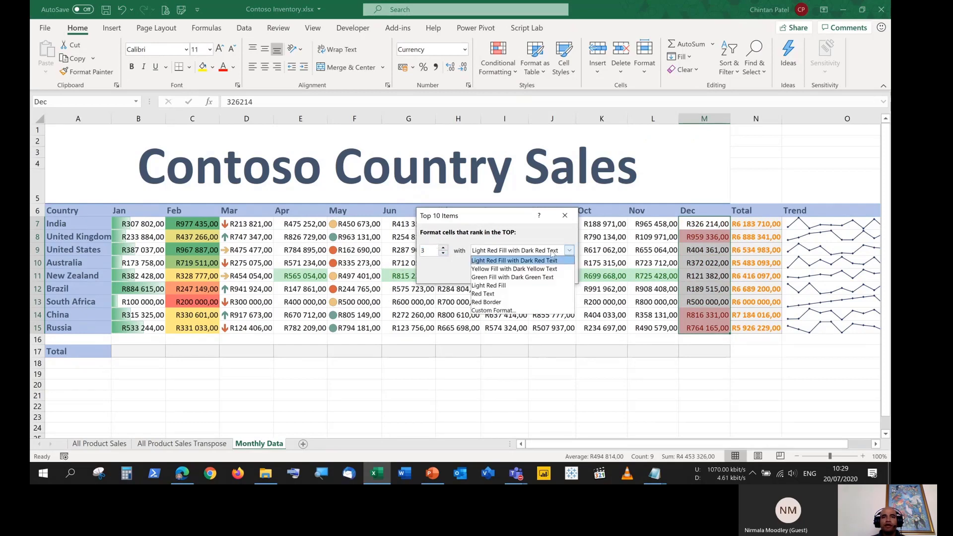
click(494, 311)
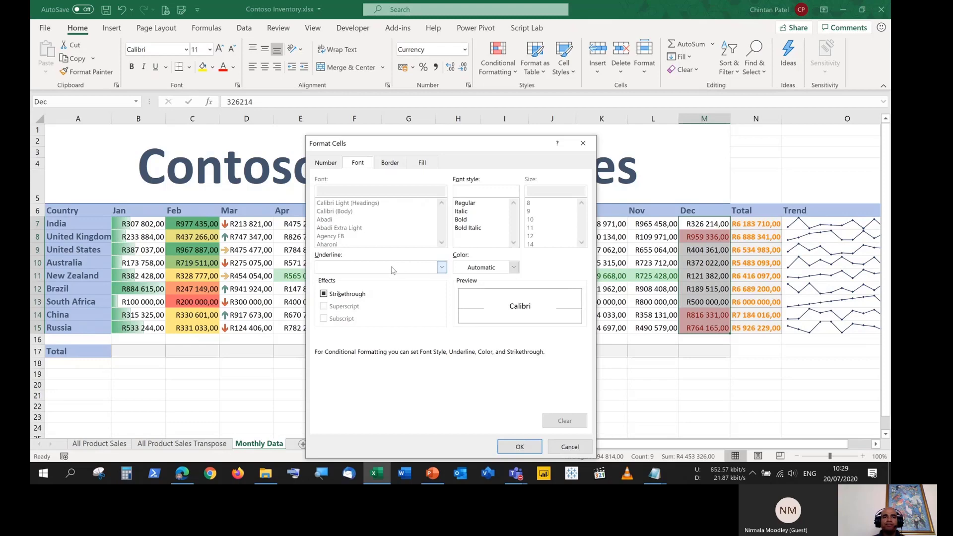
click(514, 267)
click(514, 267)
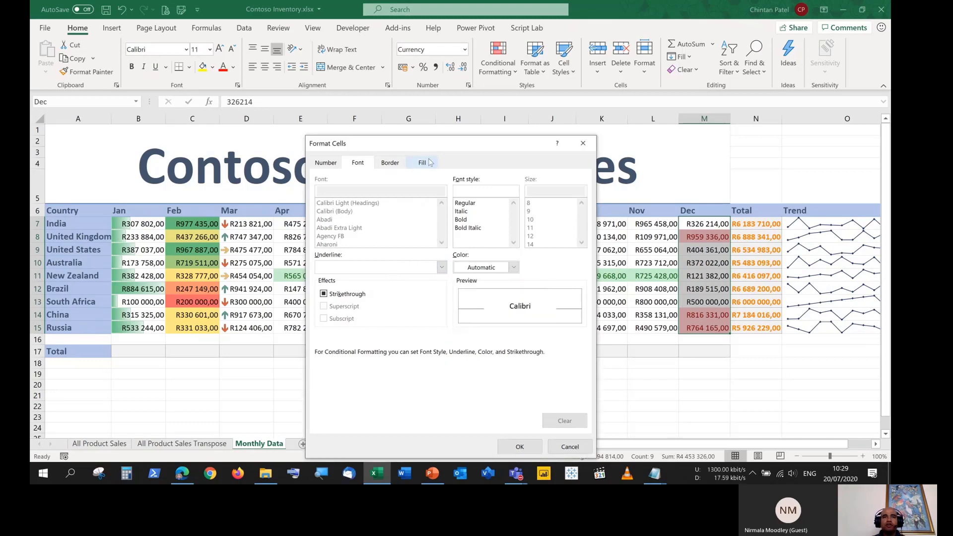
click(427, 163)
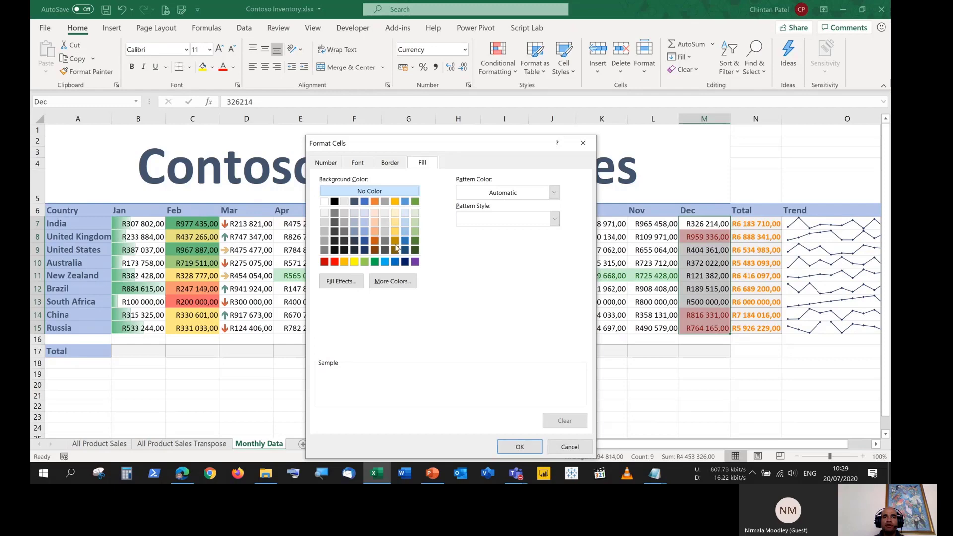
click(392, 284)
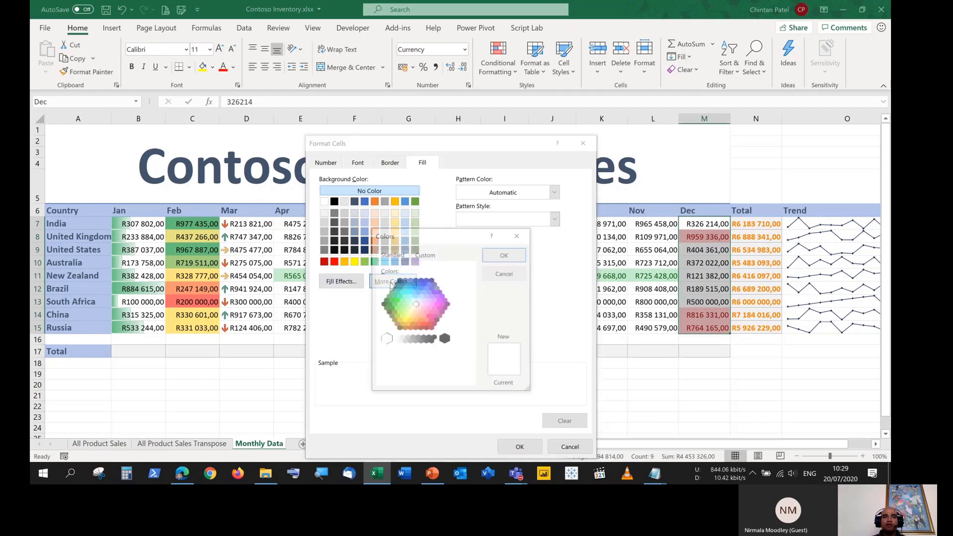
click(505, 273)
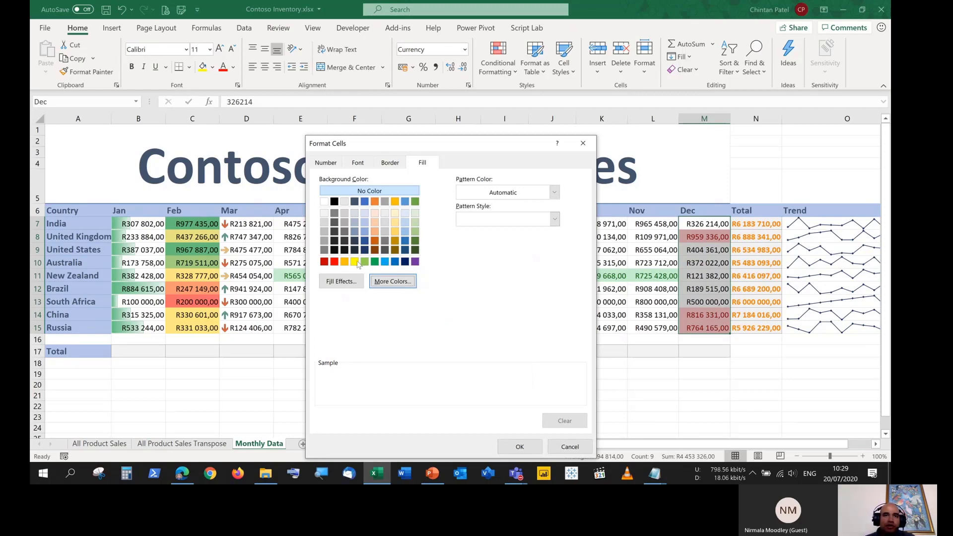
click(375, 231)
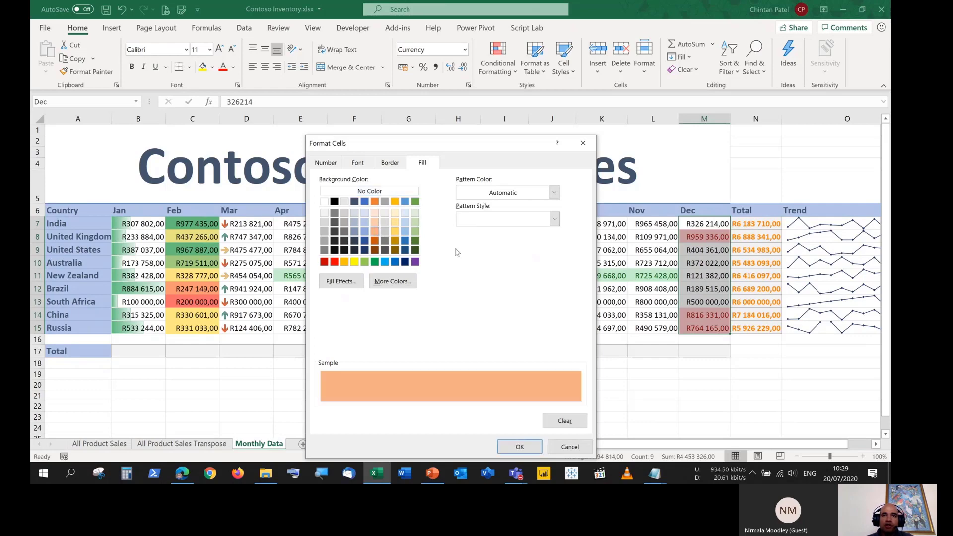
click(516, 446)
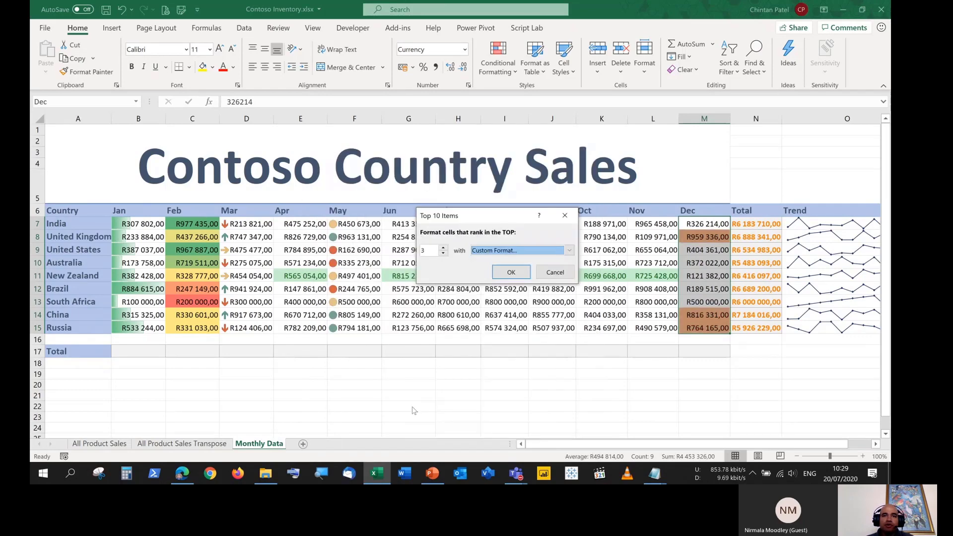
click(511, 272)
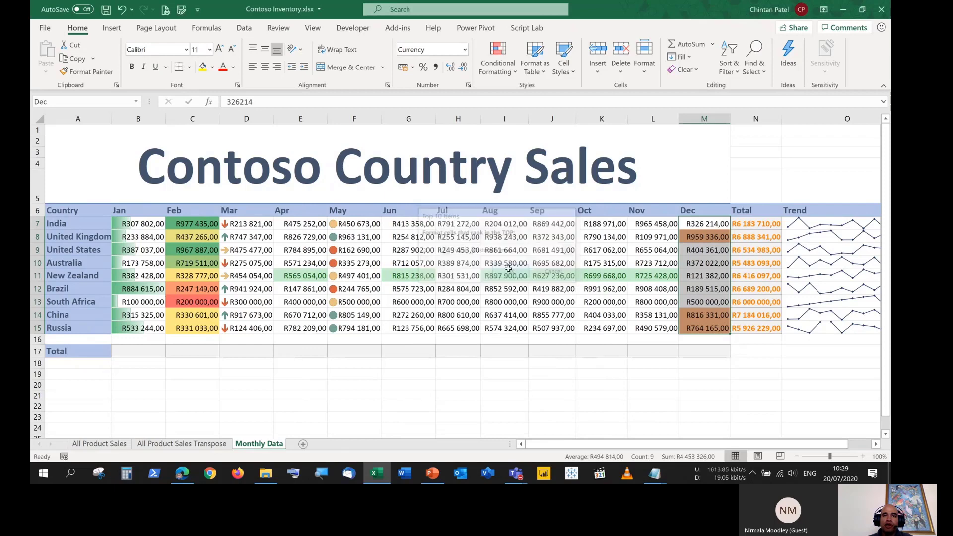
click(699, 252)
click(709, 236)
click(704, 300)
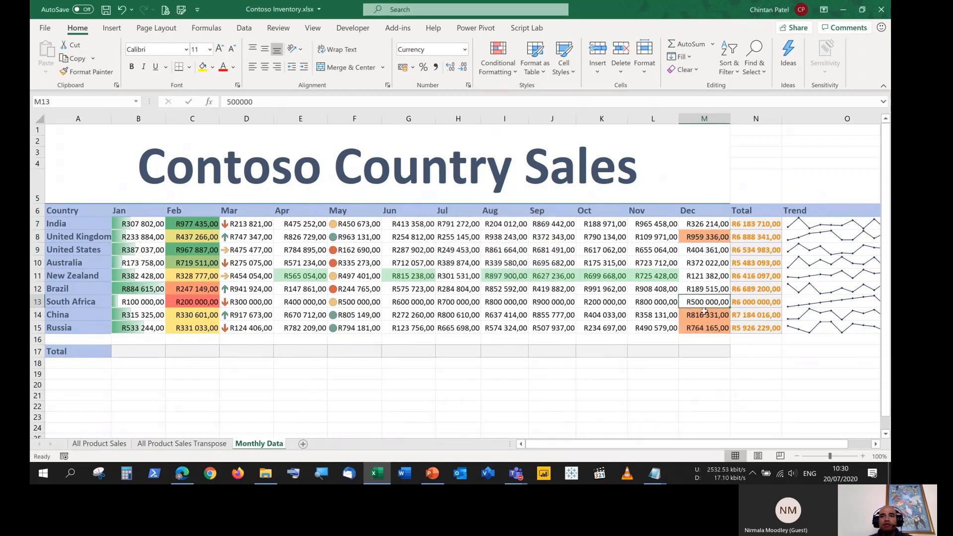
click(705, 315)
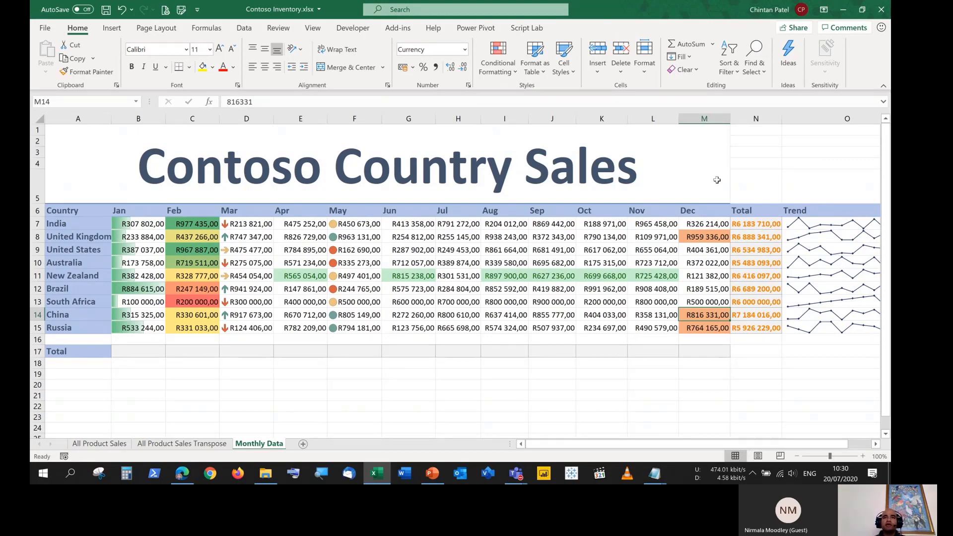
Review the conditional formatting options, including highlight and top/bottom rules, data bars, icon sets, and the commands for creating and clearing rules
click(497, 71)
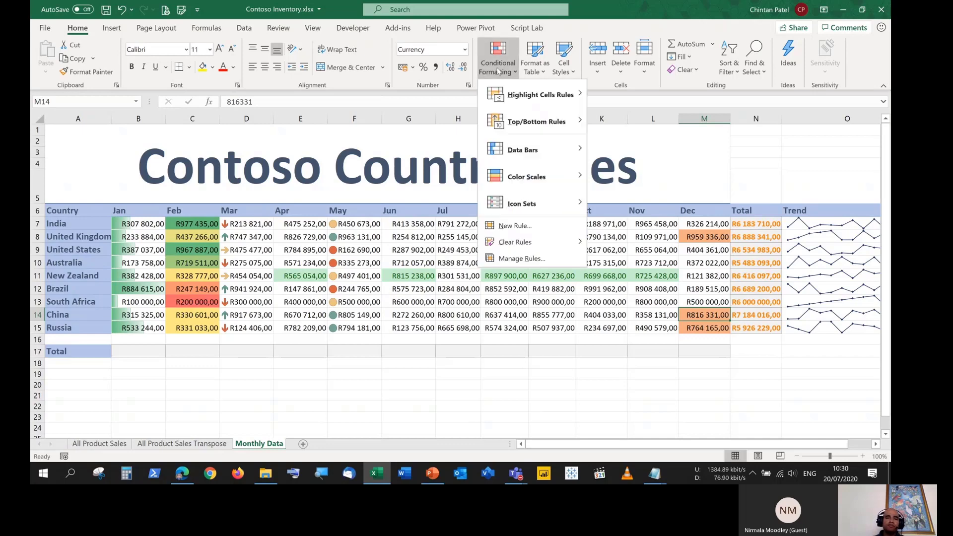
mouse_move(552, 142)
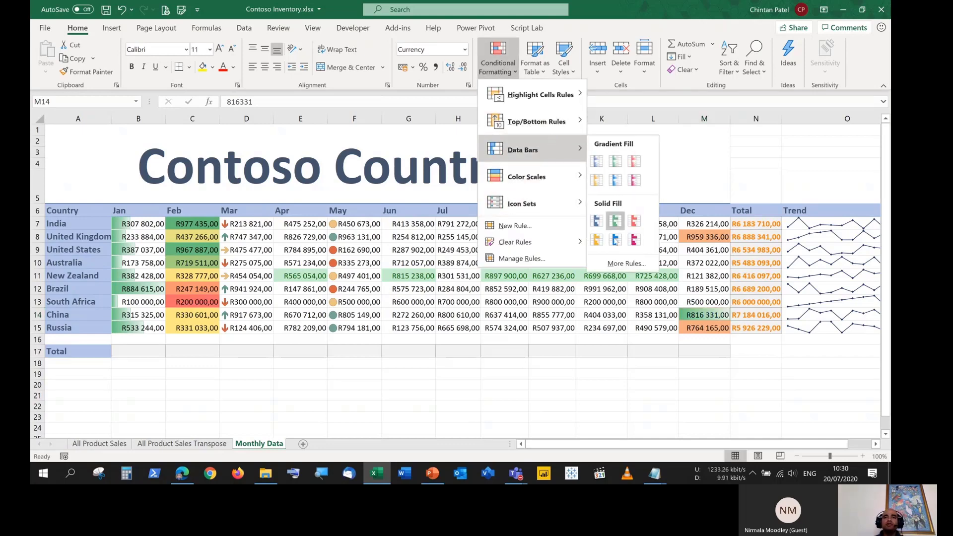
mouse_move(568, 99)
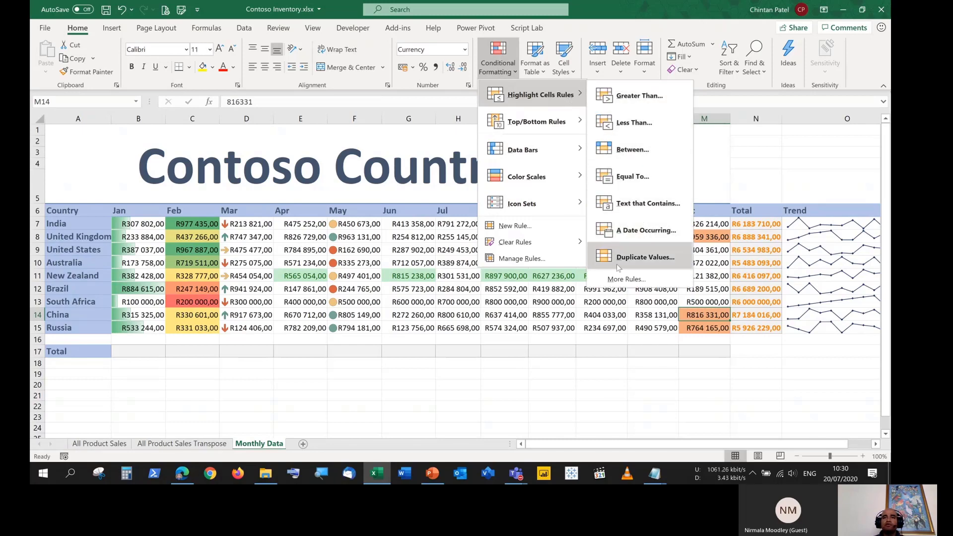
mouse_move(513, 161)
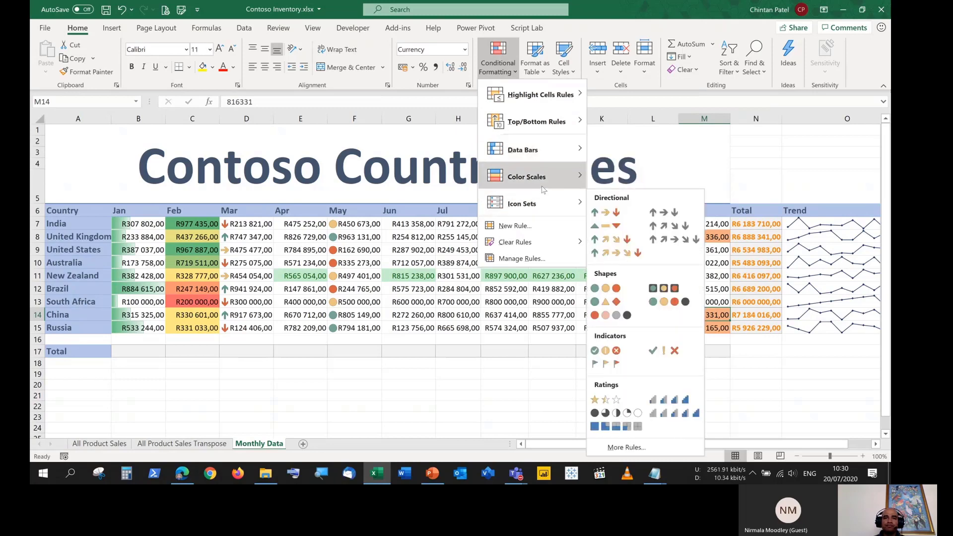
mouse_move(568, 159)
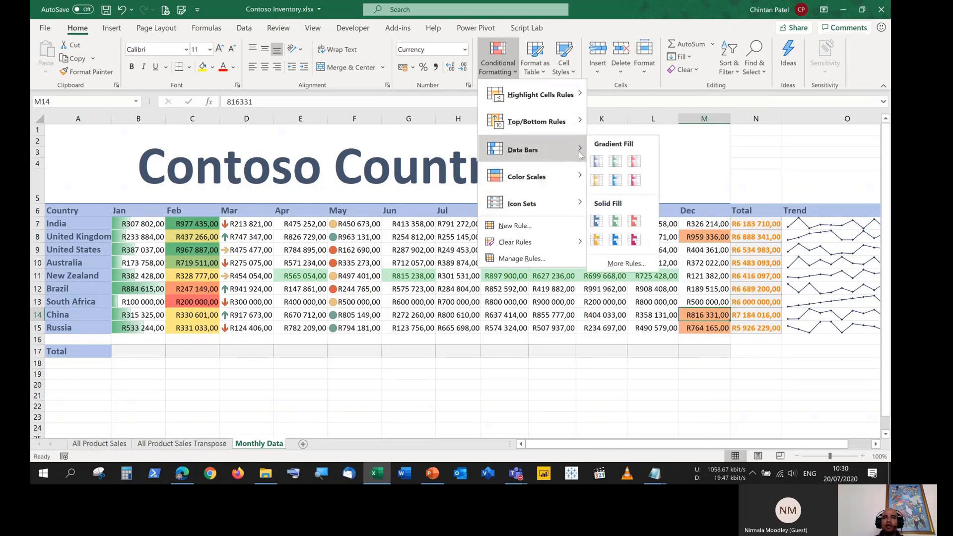
click(717, 166)
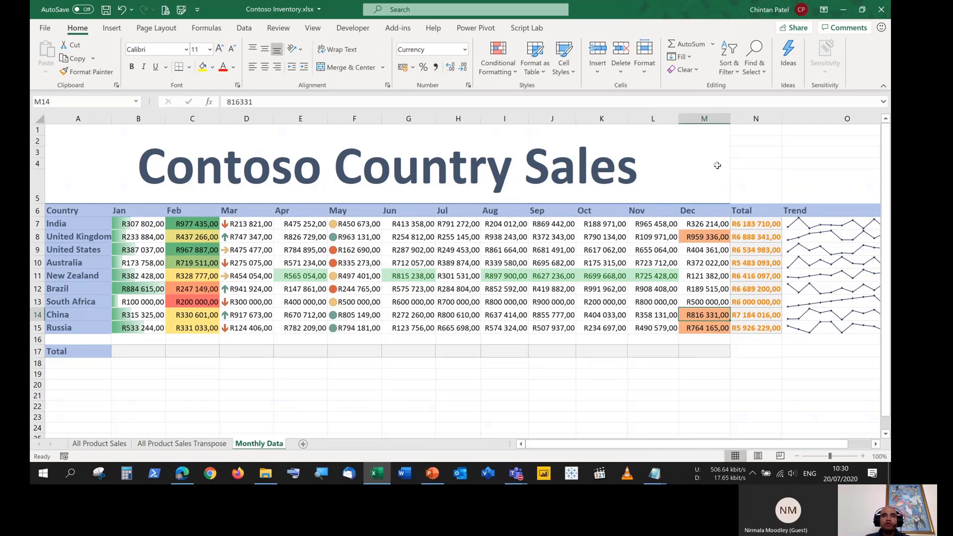
click(498, 60)
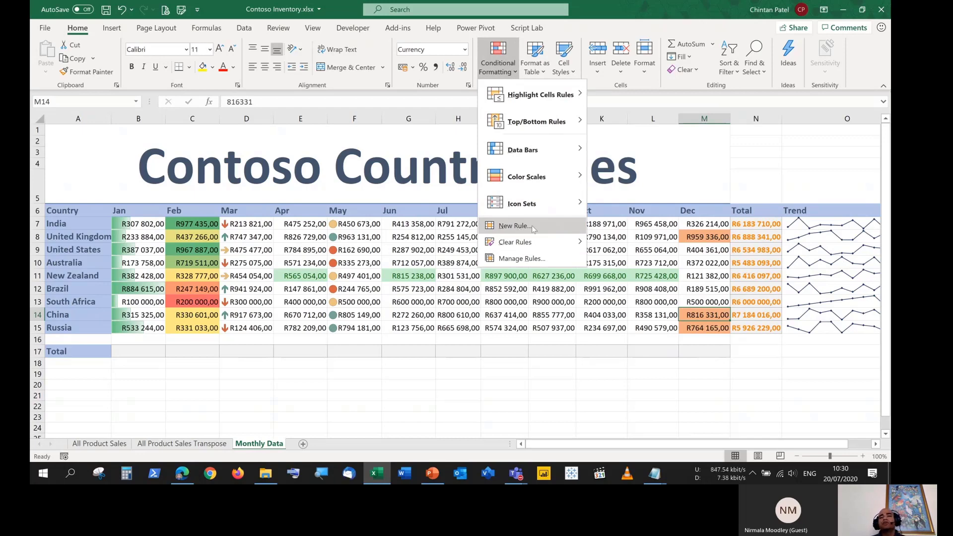
click(623, 236)
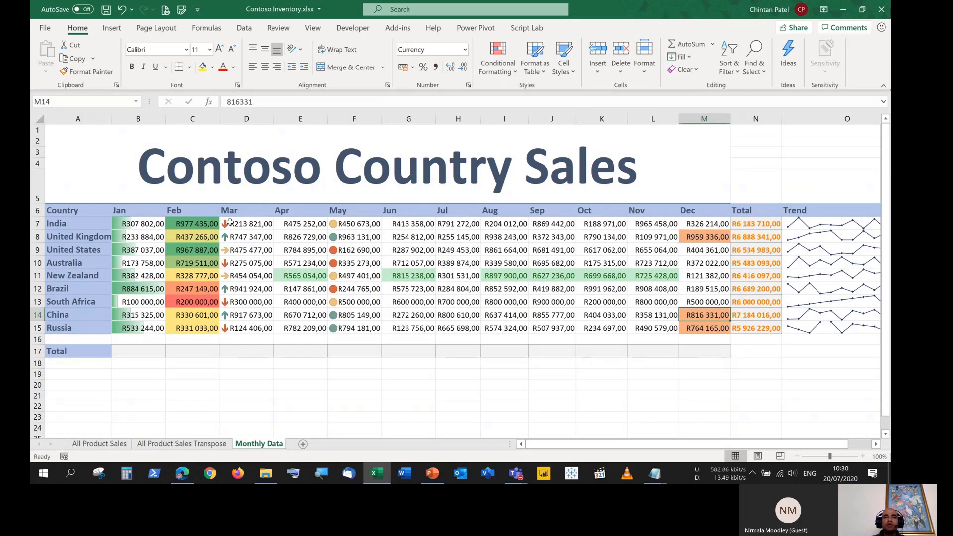
click(513, 65)
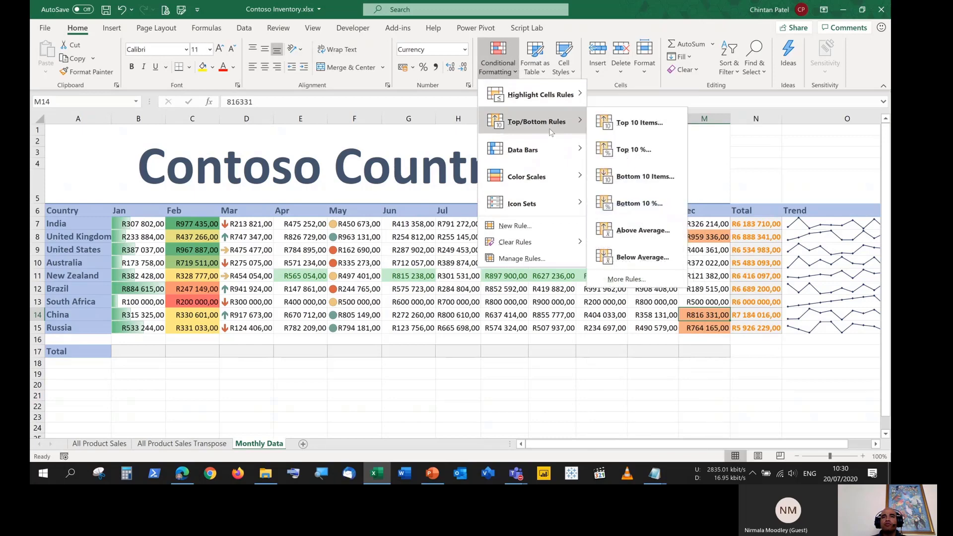
mouse_move(549, 198)
mouse_move(561, 125)
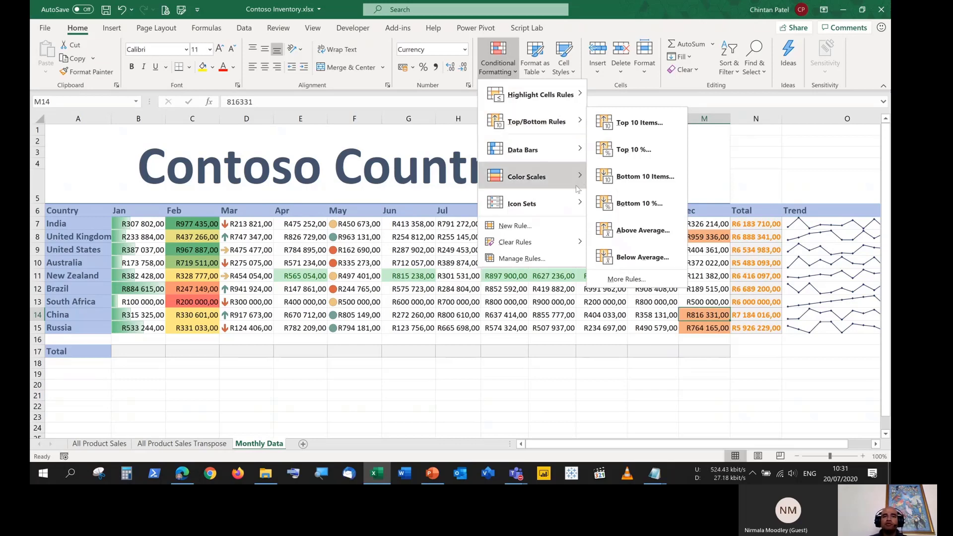
mouse_move(586, 244)
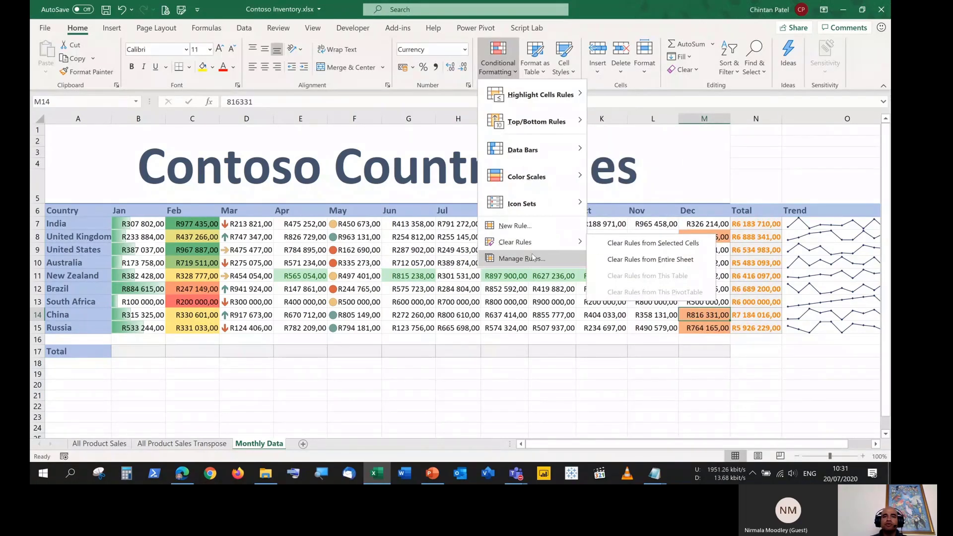
click(462, 248)
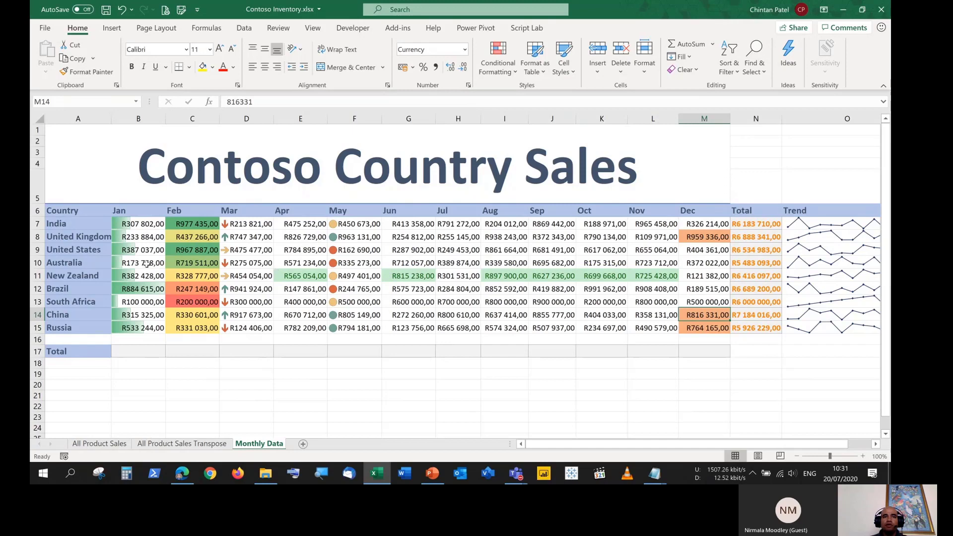
Clear the conditional formatting rules from New Zealand's August to November figures in I11:L11
drag(503, 275, 660, 276)
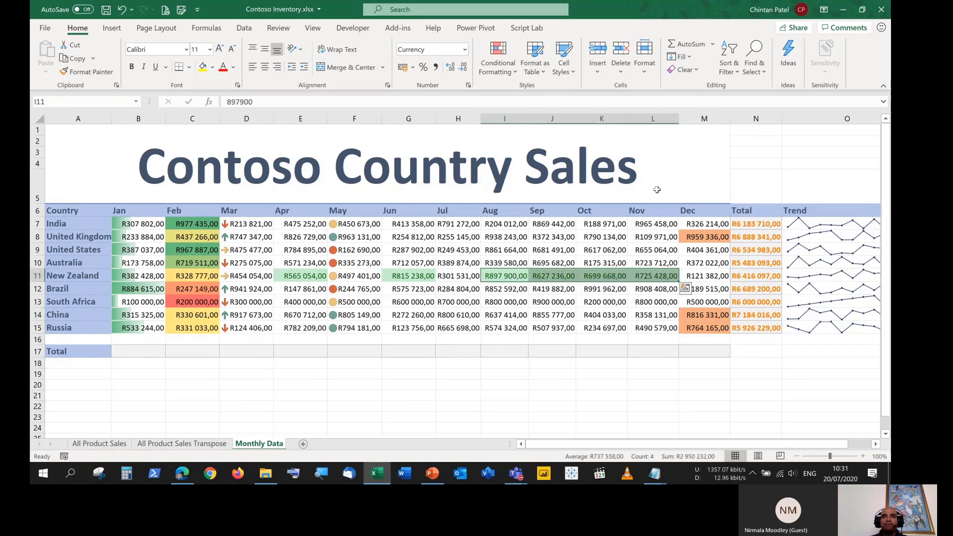
click(514, 71)
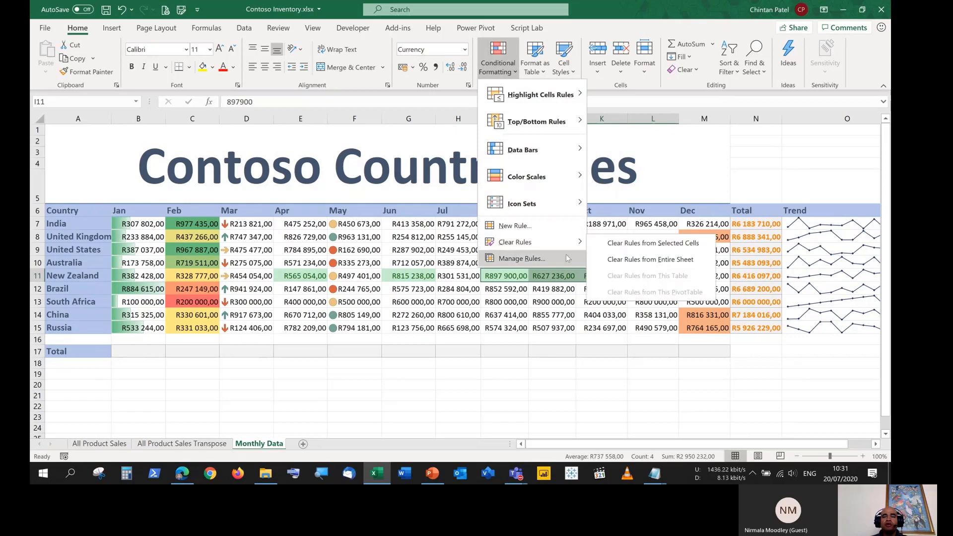
click(667, 247)
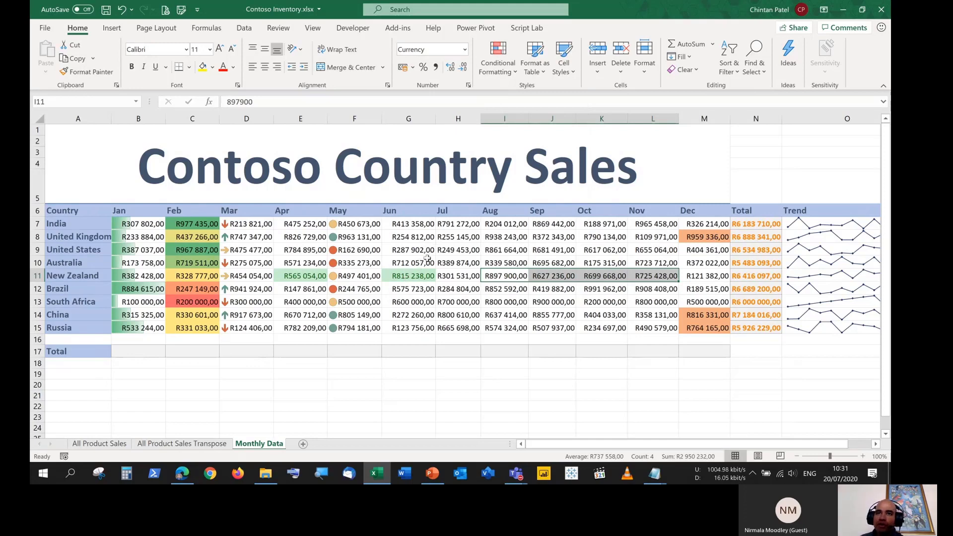
Clear the conditional formatting rules from the entire sheet, and undo that clearing
click(503, 75)
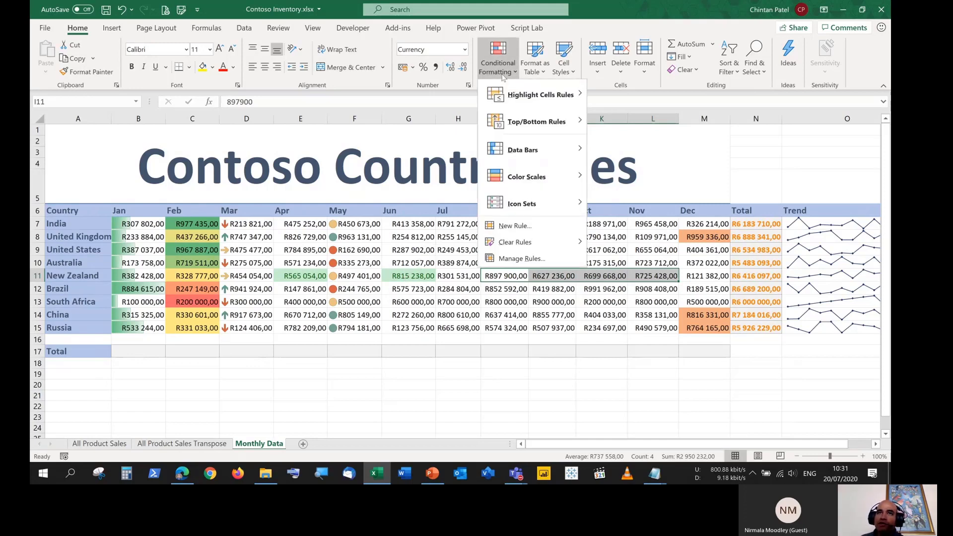
mouse_move(546, 241)
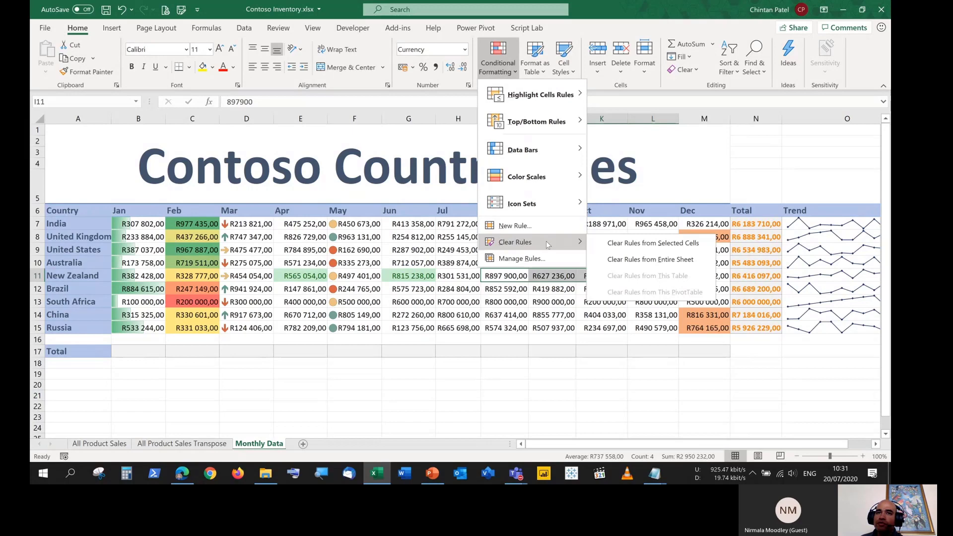
click(628, 261)
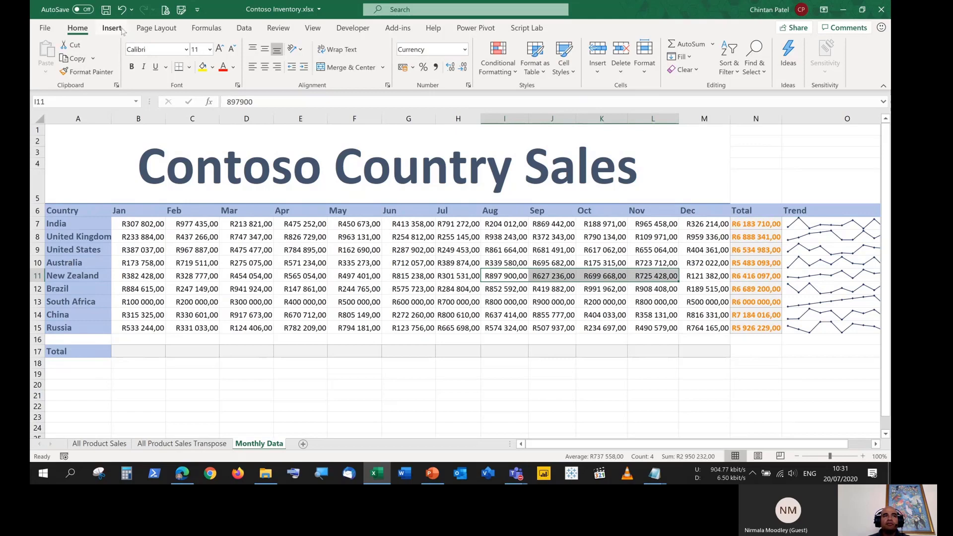
click(122, 12)
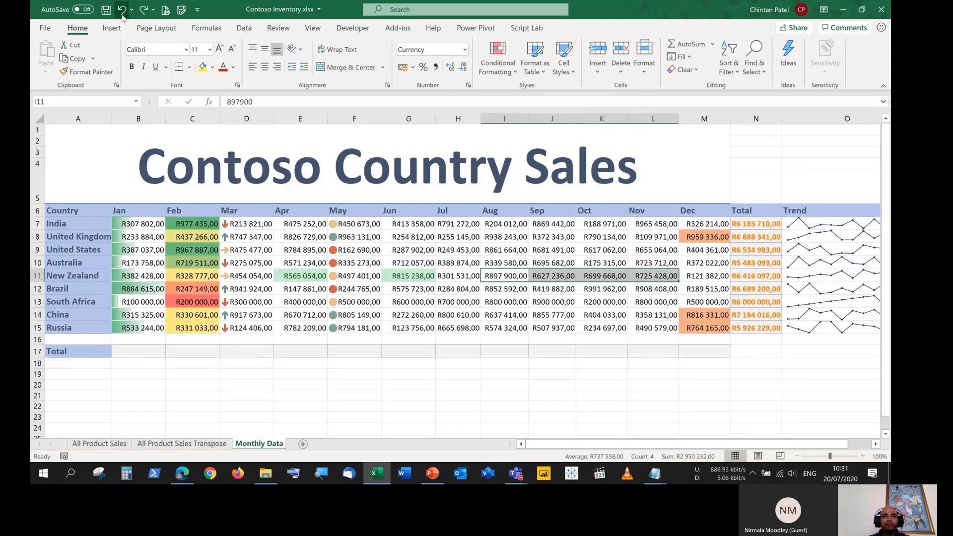
Examine the Conditional Formatting Rules Manager for the current selection and the scopes it can list rules for, and close it
click(497, 72)
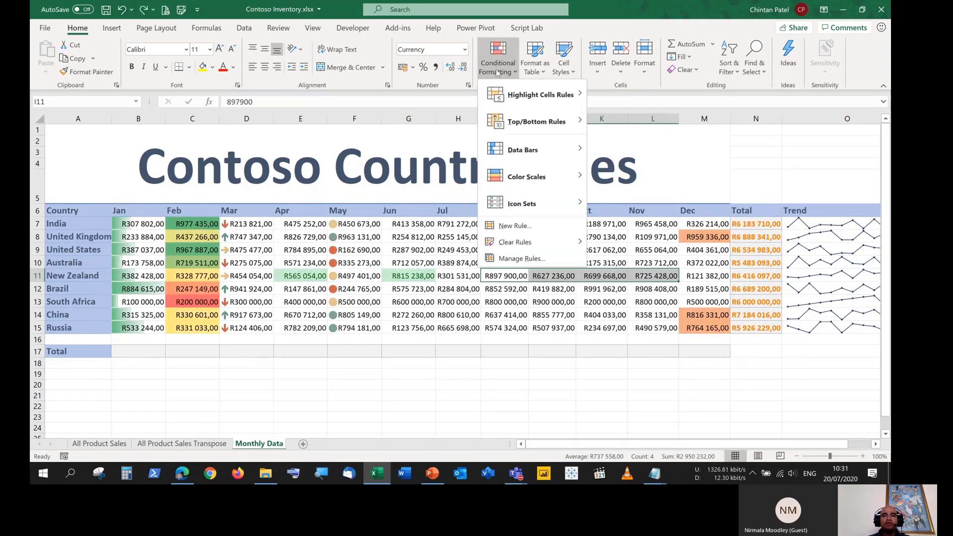
click(526, 263)
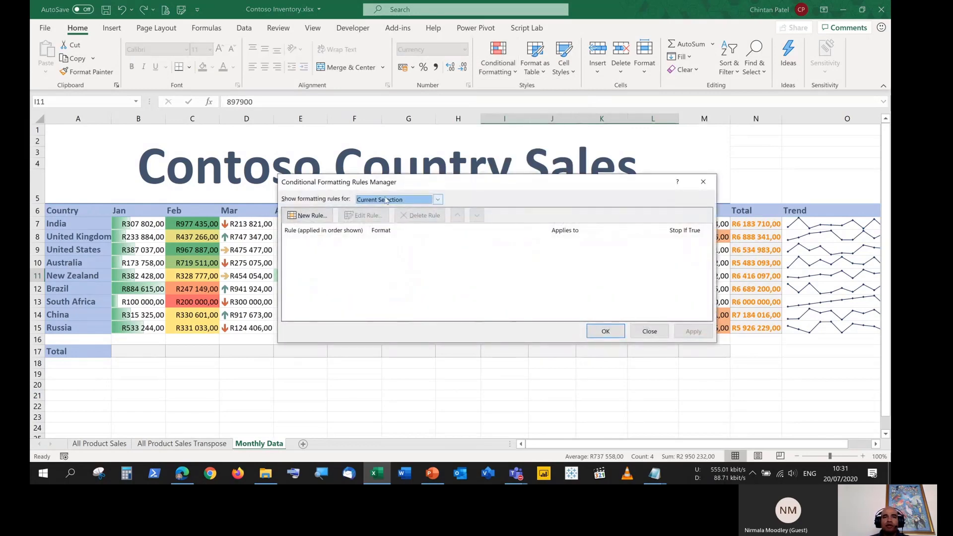
click(389, 199)
click(396, 200)
click(400, 200)
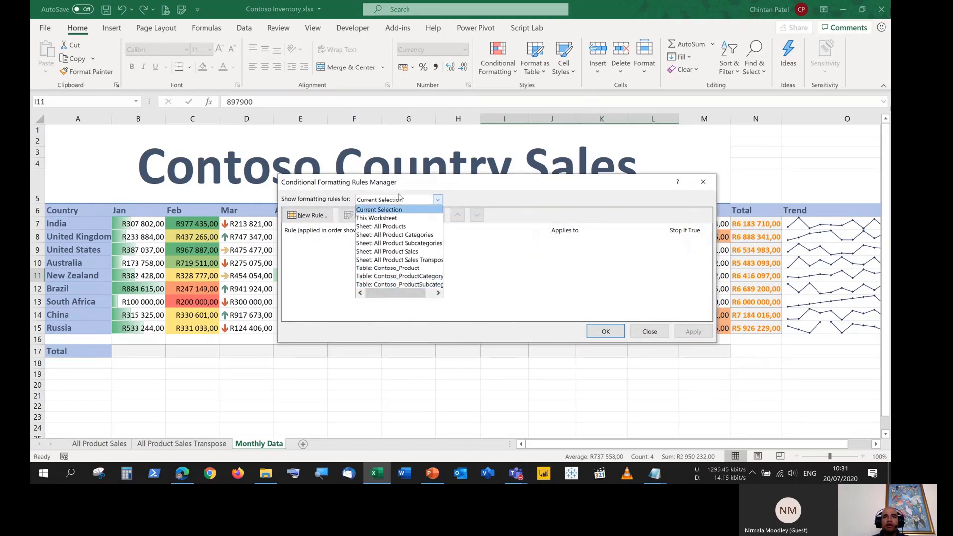
click(403, 209)
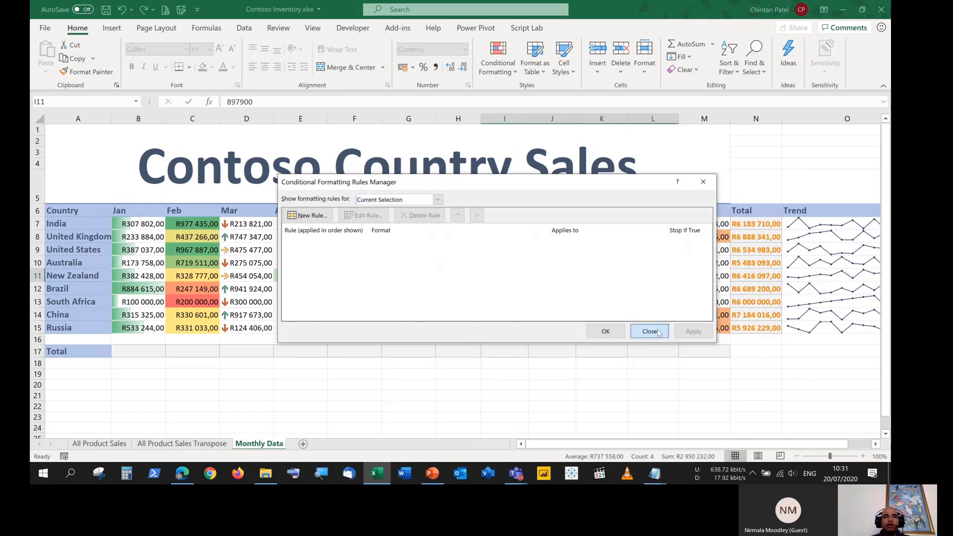
click(648, 330)
Delete the Cell Value > 500000 highlight rule listed for the March figures in D7:D15, keeping their icon set rule
drag(240, 224, 249, 328)
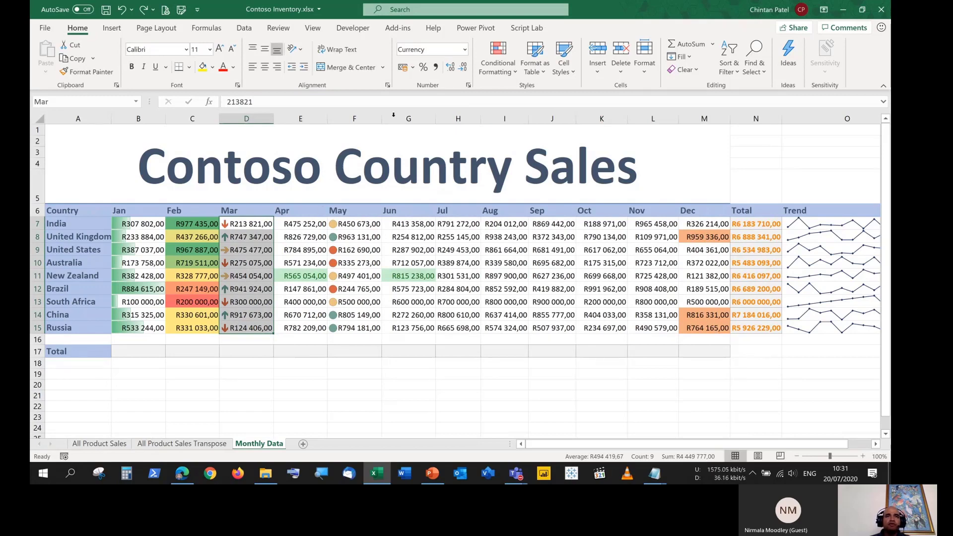
click(504, 73)
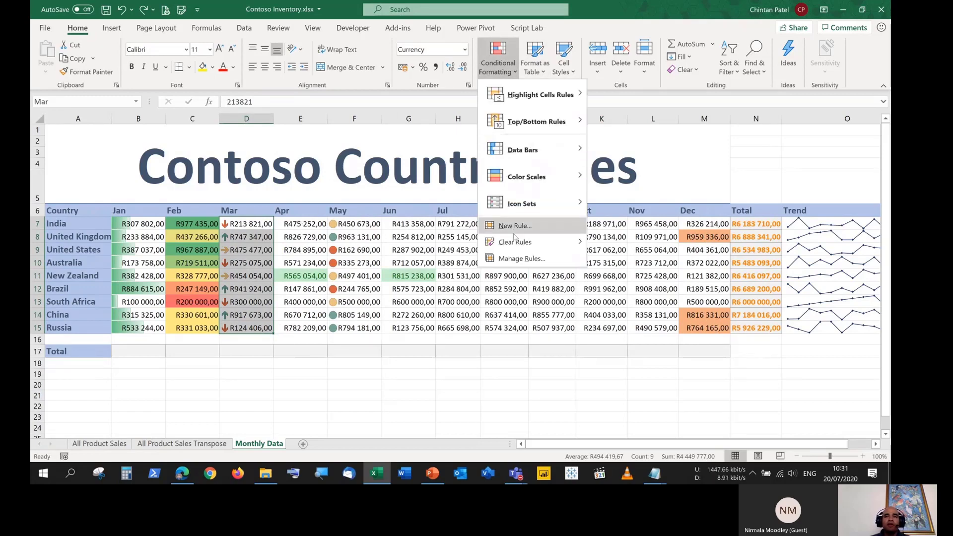
click(515, 261)
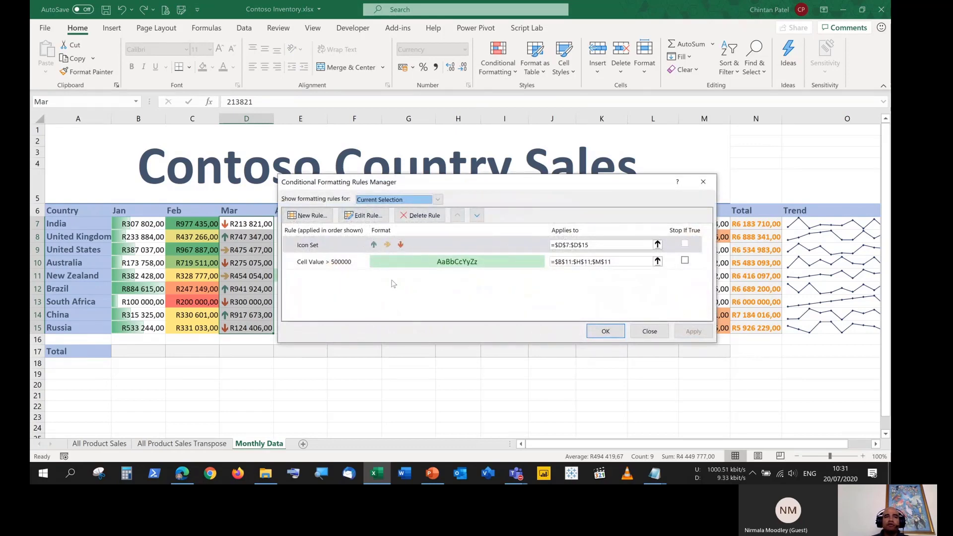
click(341, 263)
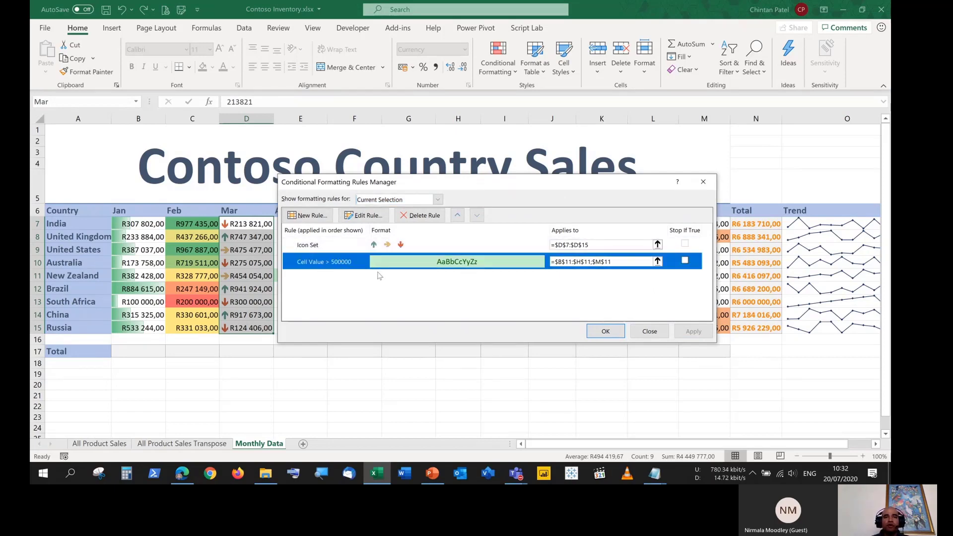
click(414, 217)
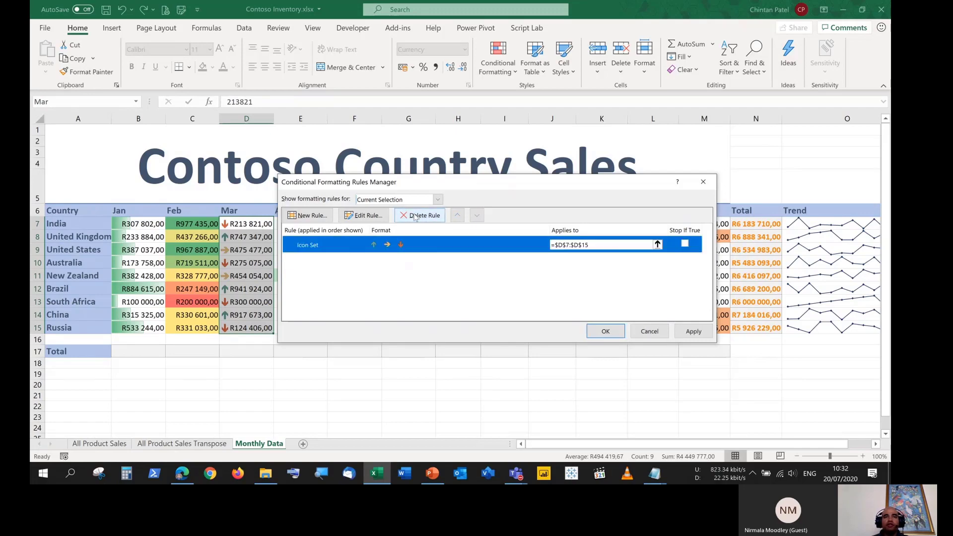
click(605, 331)
click(259, 224)
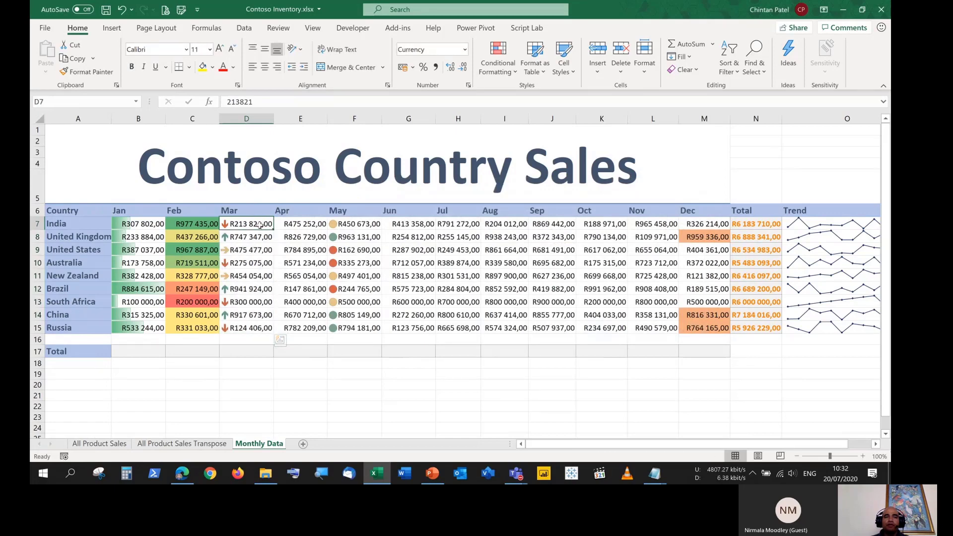
drag(260, 225, 258, 330)
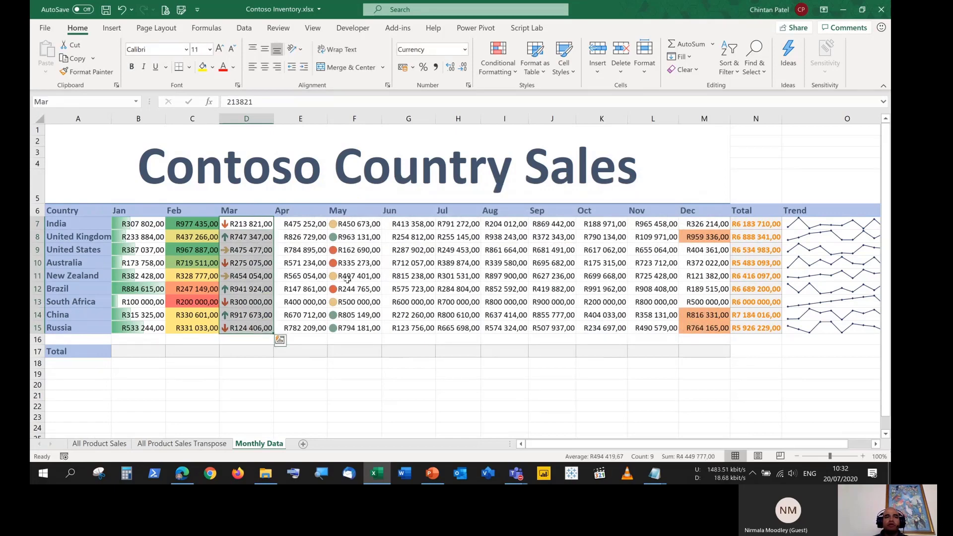
click(490, 239)
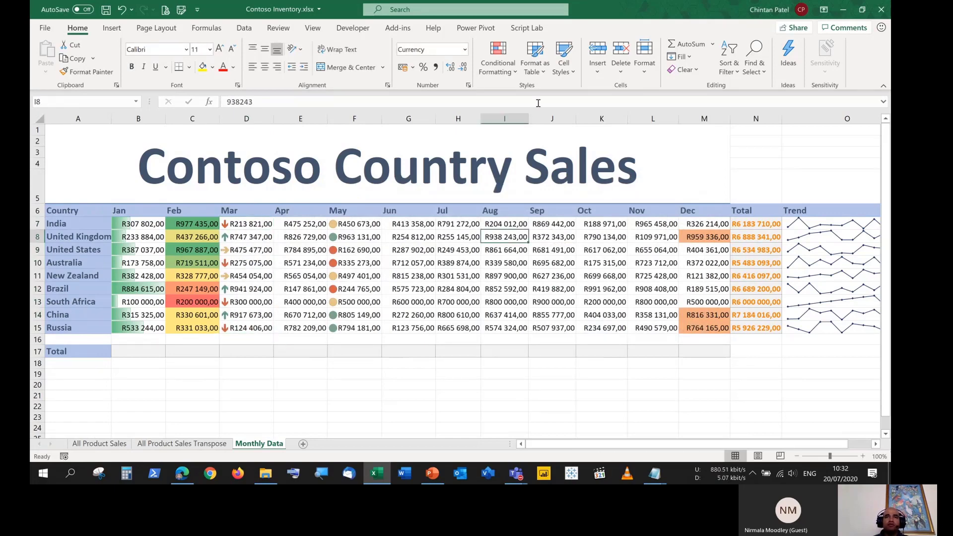
click(504, 72)
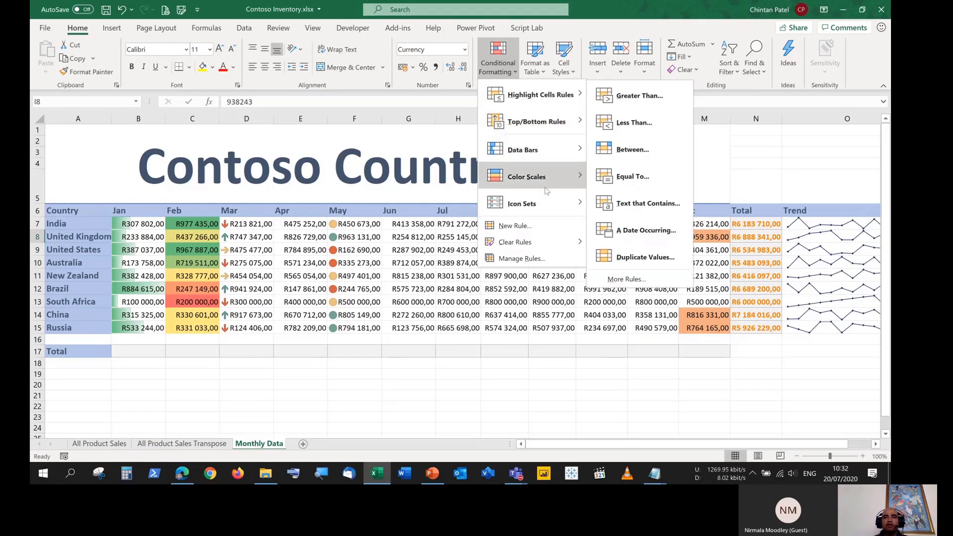
mouse_move(545, 197)
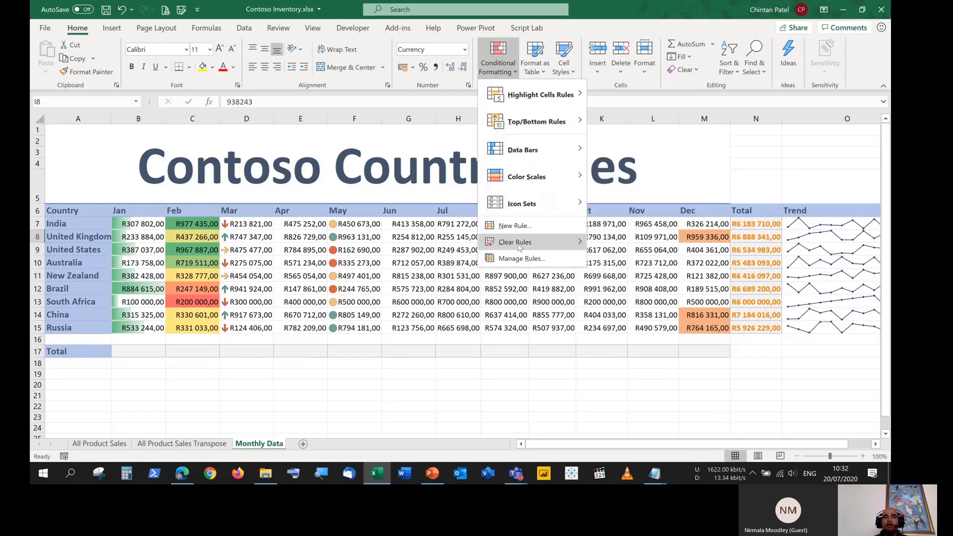
mouse_move(522, 245)
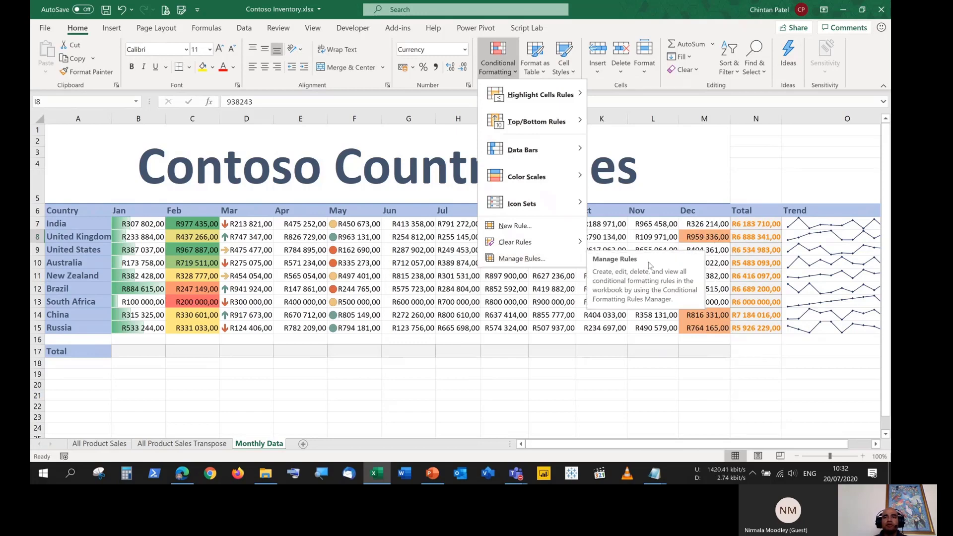
click(658, 247)
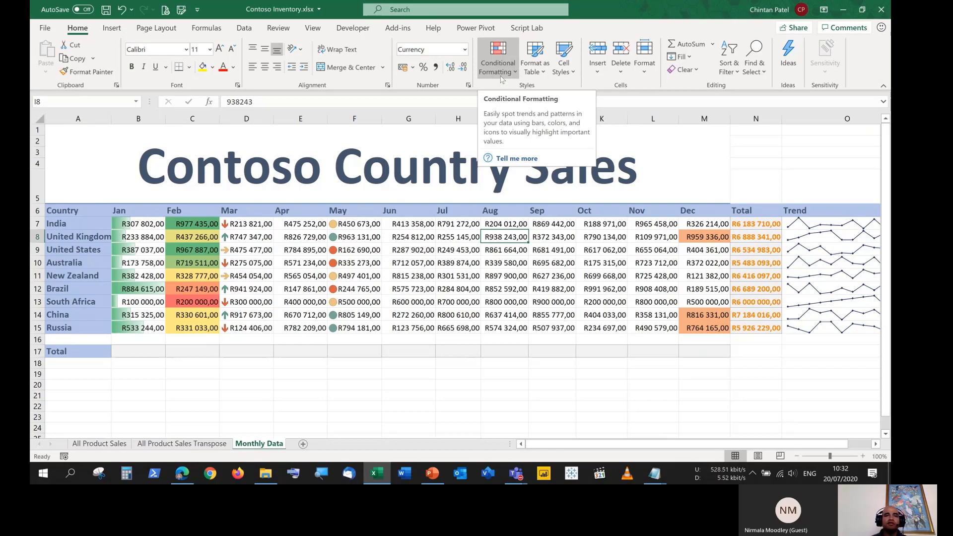
Switch to Microsoft Edge to view the MO-200 Excel 2019 skills-measured PDF
click(475, 383)
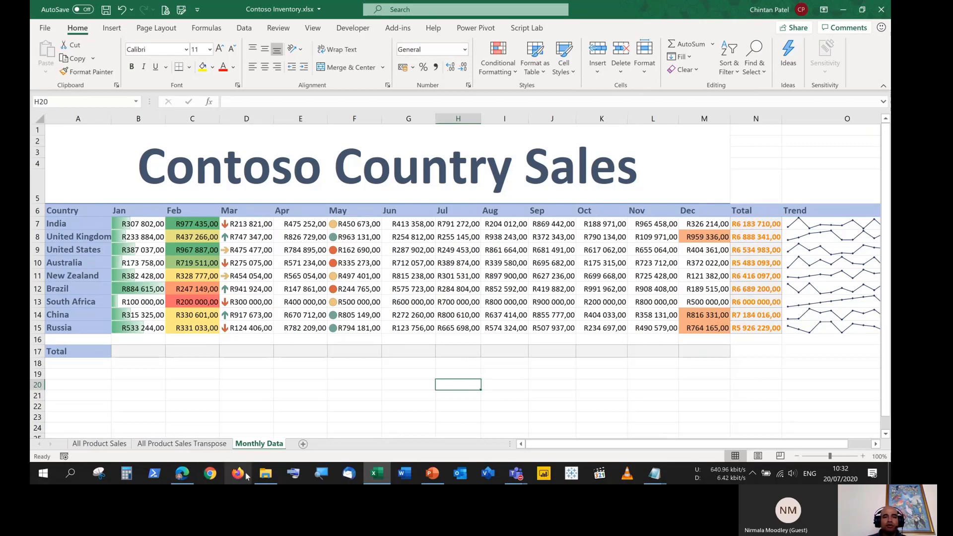
click(182, 474)
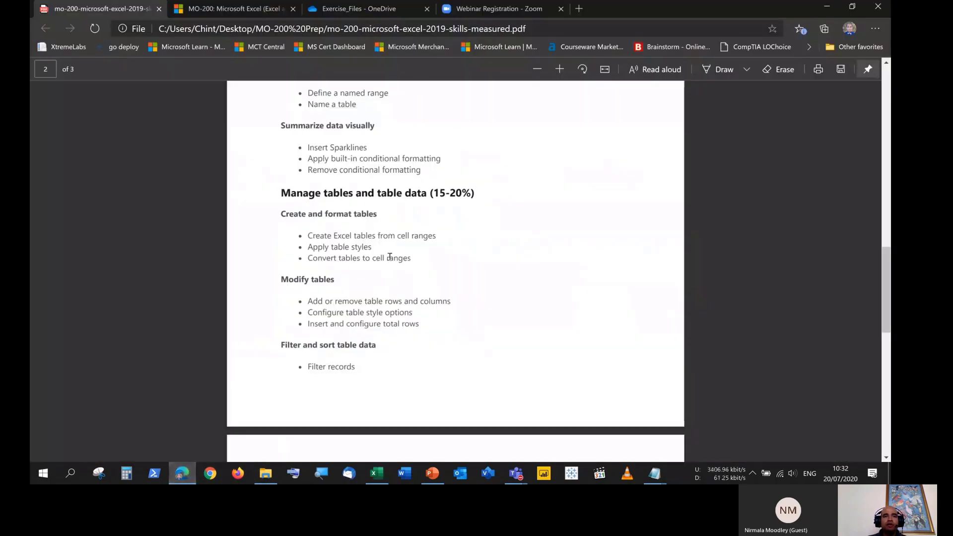